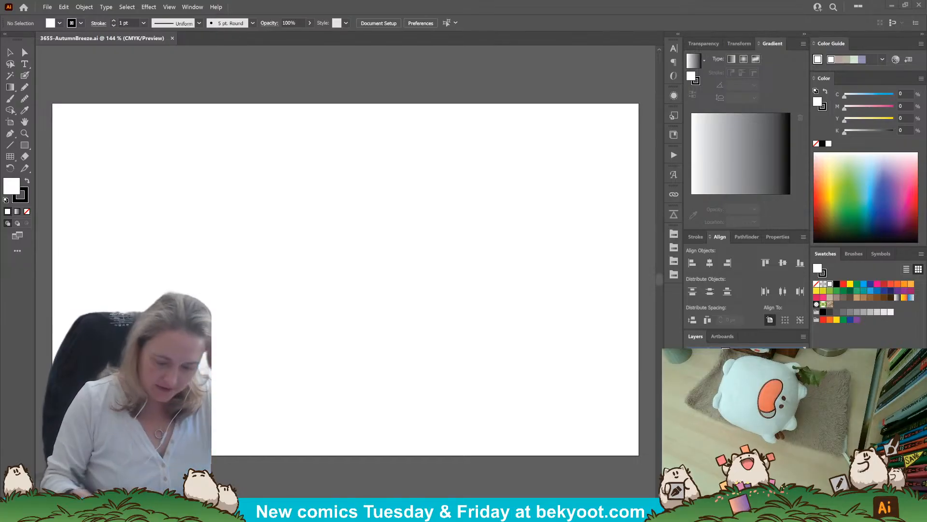
# Activate the Blob Brush and accept its options with a pressure-controlled size of 14 pt, 68° angle and 84% roundness
pyautogui.click(24, 76)
pyautogui.press('Return')
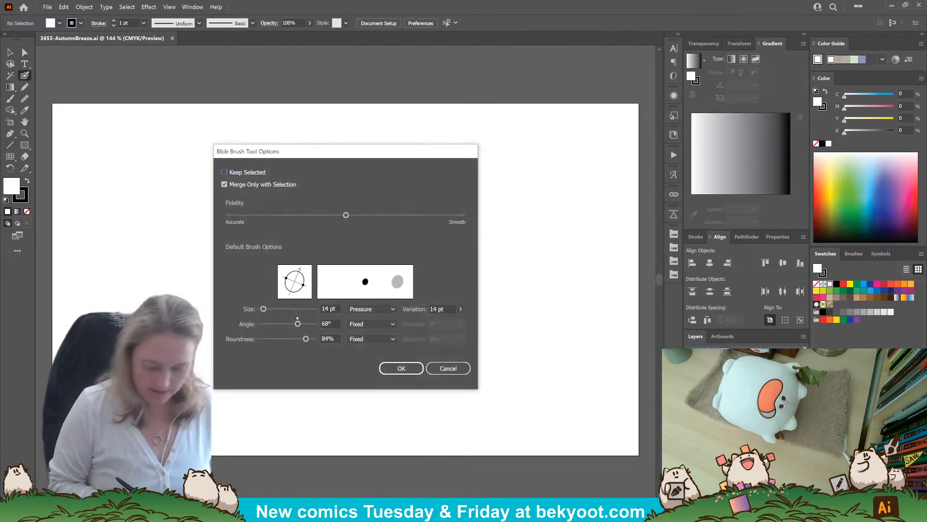
pyautogui.press('Return')
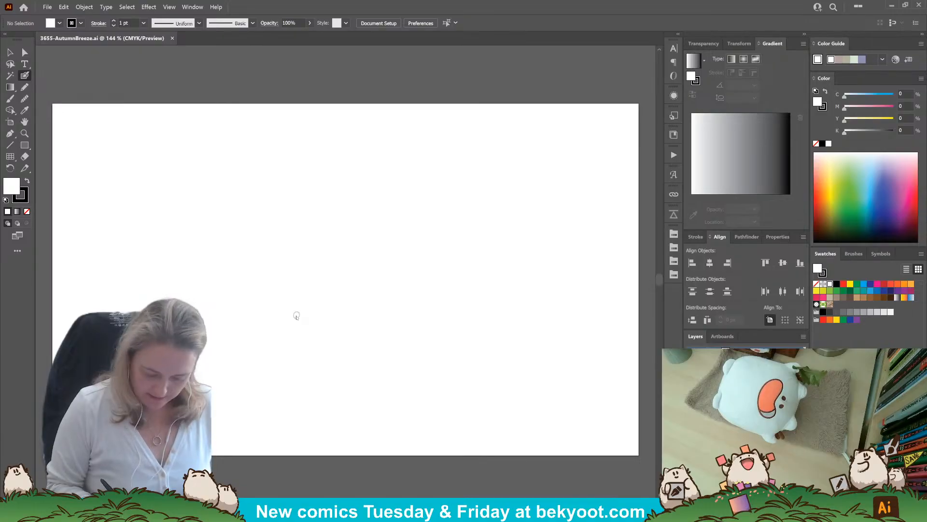
pyautogui.press('Return')
pyautogui.press('Return')
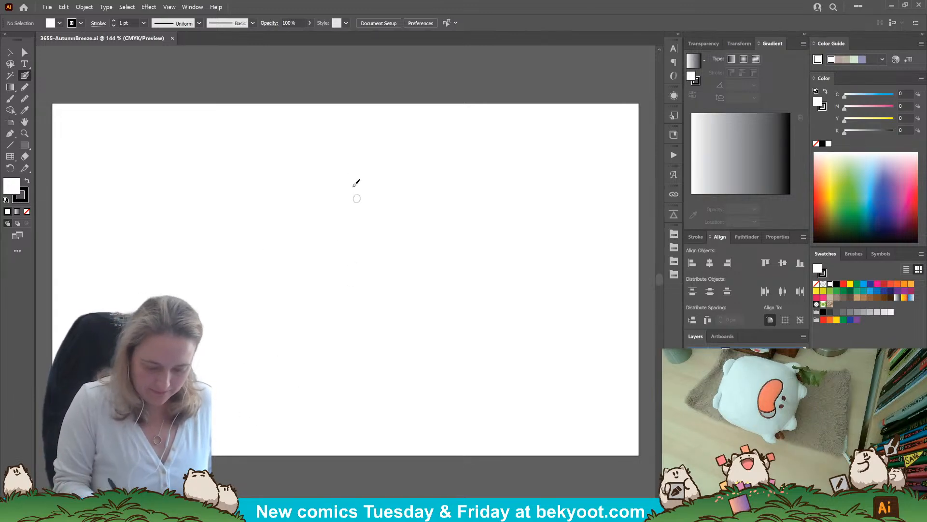
# Sketch a character's round head in loose black strokes with a curved vertical guideline running through it
pyautogui.moveTo(330, 181)
pyautogui.mouseDown()
pyautogui.moveTo(295, 183)
pyautogui.moveTo(300, 291)
pyautogui.moveTo(366, 246)
pyautogui.mouseUp()
pyautogui.hotkey('ctrl', 'z')
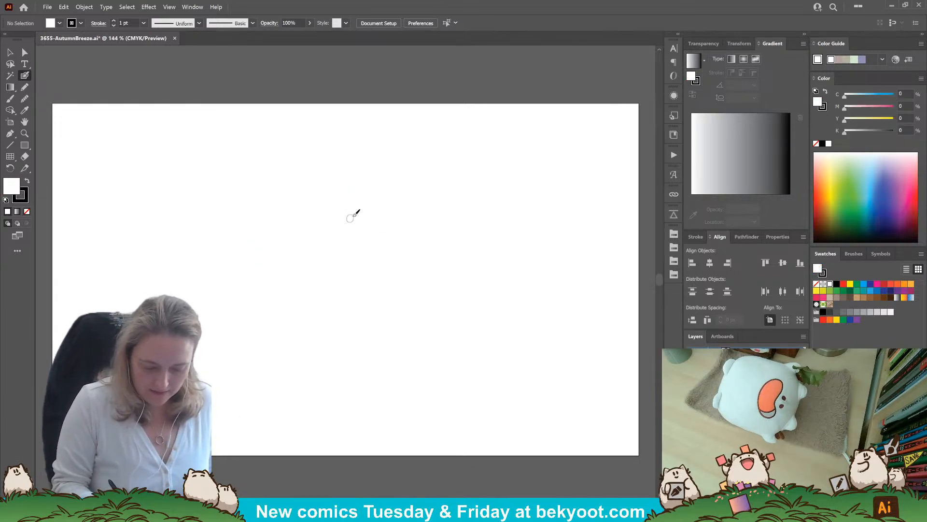
pyautogui.moveTo(337, 170)
pyautogui.mouseDown()
pyautogui.moveTo(300, 258)
pyautogui.moveTo(261, 237)
pyautogui.moveTo(300, 177)
pyautogui.moveTo(341, 237)
pyautogui.moveTo(326, 292)
pyautogui.mouseUp()
pyautogui.moveTo(296, 170); pyautogui.dragTo(248, 233)
pyautogui.hotkey('ctrl', 'z')
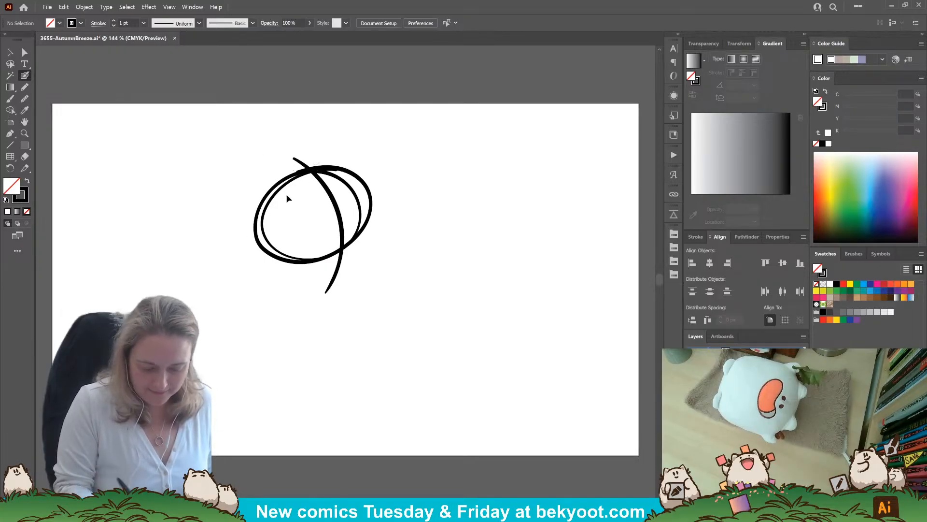
# Add two pointed ears, eyes, a smile and short forehead markings to the sketched head
pyautogui.moveTo(297, 178)
pyautogui.mouseDown()
pyautogui.moveTo(263, 163)
pyautogui.moveTo(253, 222)
pyautogui.mouseUp()
pyautogui.moveTo(317, 169)
pyautogui.mouseDown()
pyautogui.moveTo(321, 162)
pyautogui.moveTo(359, 176)
pyautogui.moveTo(318, 201)
pyautogui.moveTo(324, 219)
pyautogui.moveTo(339, 216)
pyautogui.moveTo(331, 236)
pyautogui.mouseUp()
pyautogui.click(288, 225)
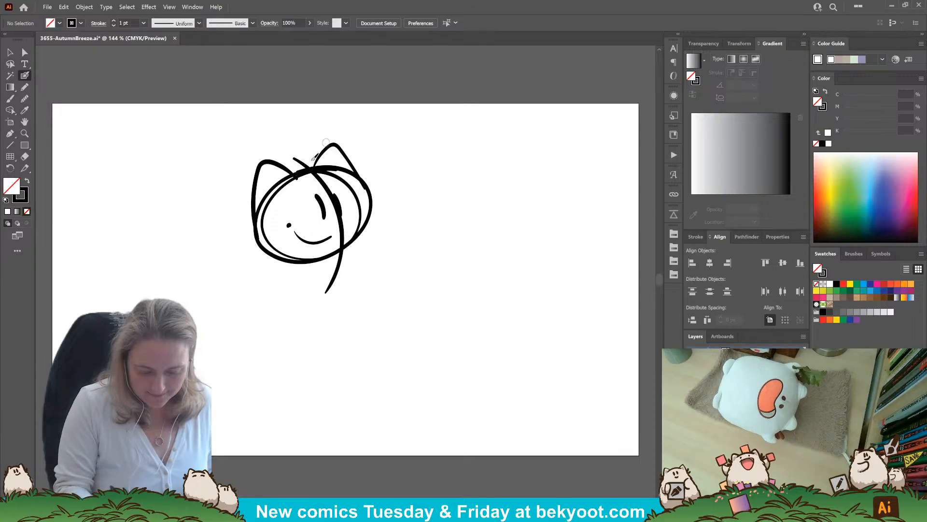
pyautogui.moveTo(299, 196)
pyautogui.mouseDown()
pyautogui.moveTo(326, 192)
pyautogui.moveTo(325, 182)
pyautogui.mouseUp()
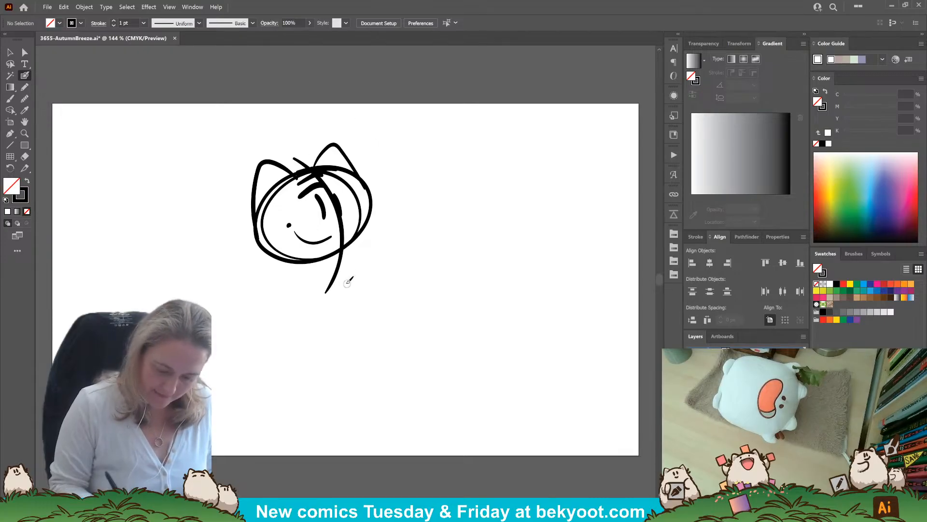
# Sketch the character's rounded body below the head, with a raised arm, a second arm across the chest, a curled tail and a foot
pyautogui.moveTo(352, 241)
pyautogui.mouseDown()
pyautogui.moveTo(344, 327)
pyautogui.moveTo(286, 264)
pyautogui.mouseUp()
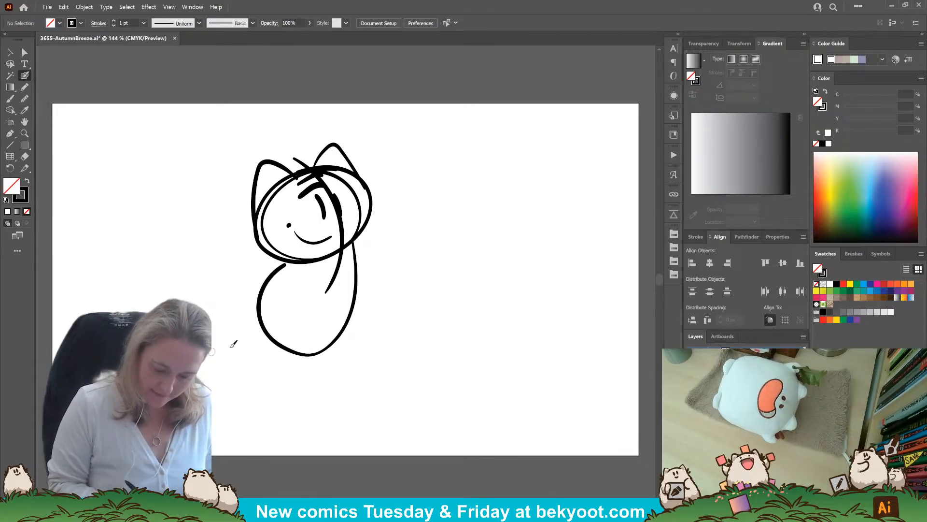
pyautogui.moveTo(360, 172)
pyautogui.mouseDown()
pyautogui.moveTo(386, 217)
pyautogui.moveTo(361, 251)
pyautogui.mouseUp()
pyautogui.moveTo(289, 287); pyautogui.dragTo(347, 245)
pyautogui.moveTo(352, 246)
pyautogui.mouseDown()
pyautogui.moveTo(330, 292)
pyautogui.moveTo(354, 287)
pyautogui.mouseUp()
pyautogui.moveTo(268, 307); pyautogui.dragTo(209, 304)
pyautogui.moveTo(351, 337); pyautogui.dragTo(323, 362)
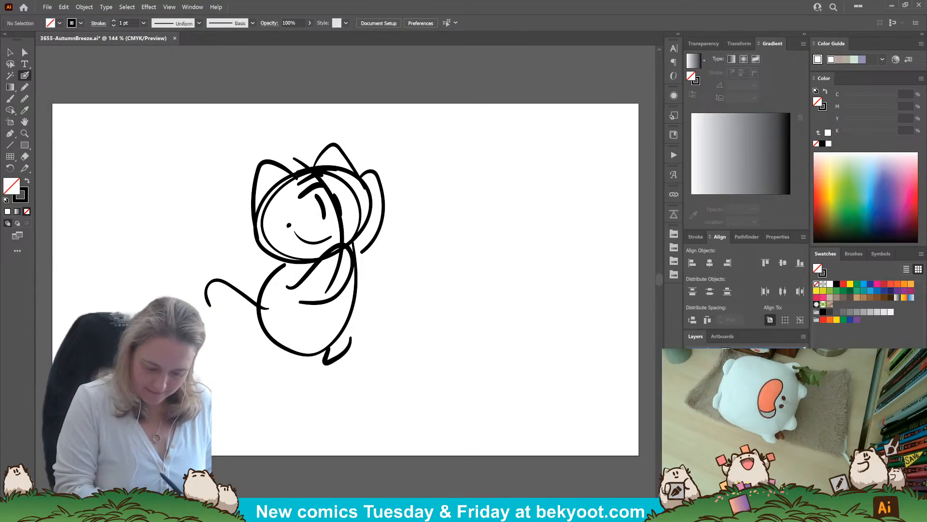
# Draw a long curved hill beneath the character and a tree with scalloped foliage and a forked trunk to its left
pyautogui.moveTo(212, 356)
pyautogui.mouseDown()
pyautogui.moveTo(469, 413)
pyautogui.moveTo(526, 460)
pyautogui.mouseUp()
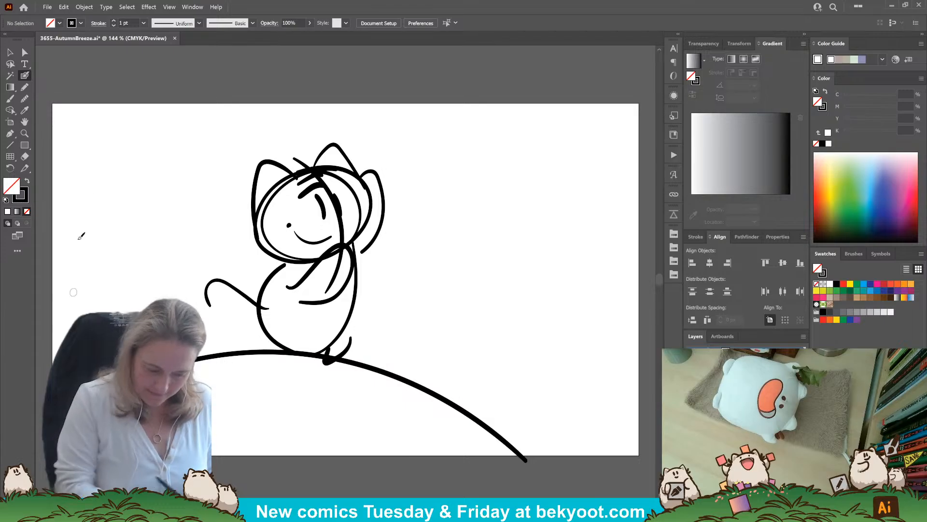
pyautogui.moveTo(205, 100)
pyautogui.mouseDown()
pyautogui.moveTo(151, 213)
pyautogui.moveTo(88, 210)
pyautogui.moveTo(49, 239)
pyautogui.moveTo(120, 298)
pyautogui.mouseUp()
pyautogui.moveTo(113, 228); pyautogui.dragTo(126, 312)
pyautogui.moveTo(156, 209); pyautogui.dragTo(137, 310)
pyautogui.moveTo(164, 205); pyautogui.dragTo(144, 305)
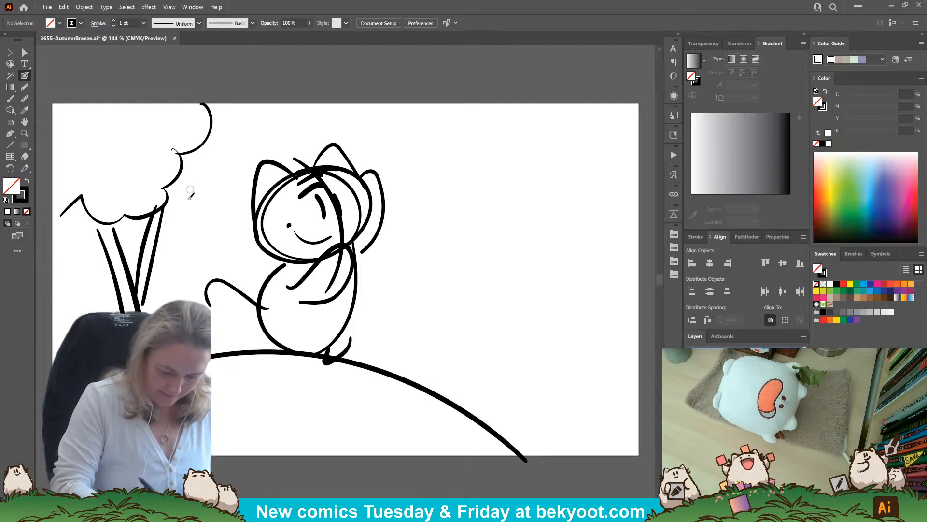
# Sketch large rounded background foliage curves on both sides of the left tree's trunk
pyautogui.moveTo(189, 208); pyautogui.dragTo(226, 212)
pyautogui.hotkey('ctrl', 'z')
pyautogui.moveTo(206, 144)
pyautogui.mouseDown()
pyautogui.moveTo(225, 171)
pyautogui.moveTo(165, 256)
pyautogui.mouseUp()
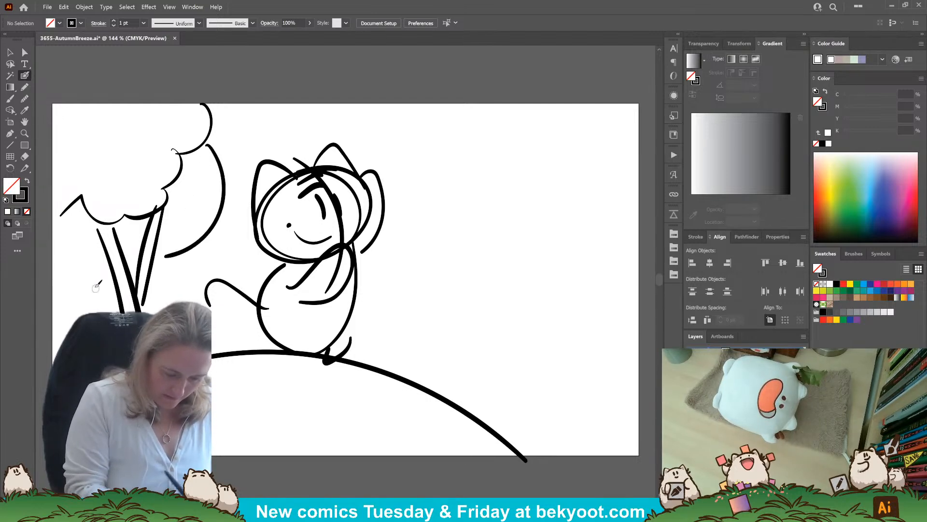
pyautogui.moveTo(49, 254); pyautogui.dragTo(91, 285)
# Sketch a tree at the artboard's upper right with scalloped foliage, a curving trunk and side branches
pyautogui.moveTo(523, 96)
pyautogui.mouseDown()
pyautogui.moveTo(508, 130)
pyautogui.moveTo(517, 154)
pyautogui.mouseUp()
pyautogui.moveTo(526, 167)
pyautogui.mouseDown()
pyautogui.moveTo(573, 210)
pyautogui.moveTo(613, 176)
pyautogui.moveTo(646, 145)
pyautogui.mouseUp()
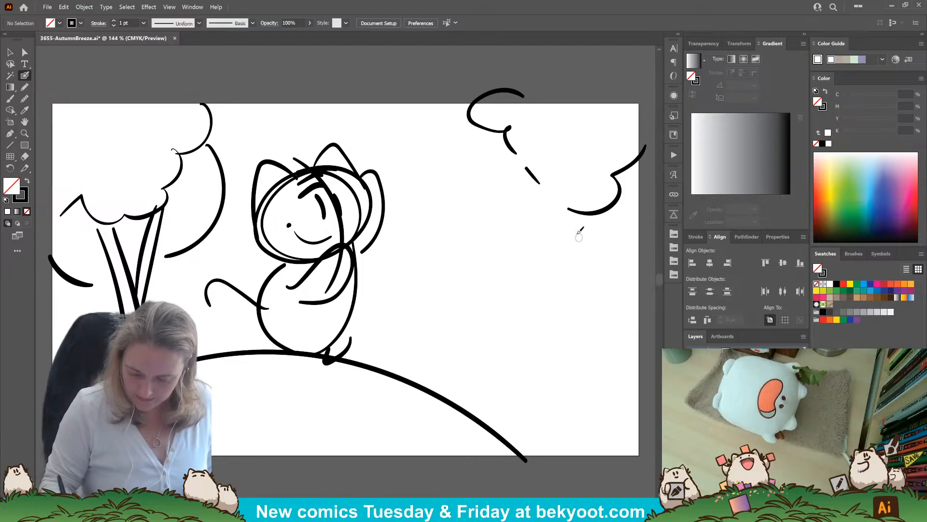
pyautogui.moveTo(557, 201); pyautogui.dragTo(626, 291)
pyautogui.moveTo(576, 216); pyautogui.dragTo(614, 284)
pyautogui.moveTo(603, 203); pyautogui.dragTo(649, 237)
pyautogui.moveTo(618, 177); pyautogui.dragTo(646, 199)
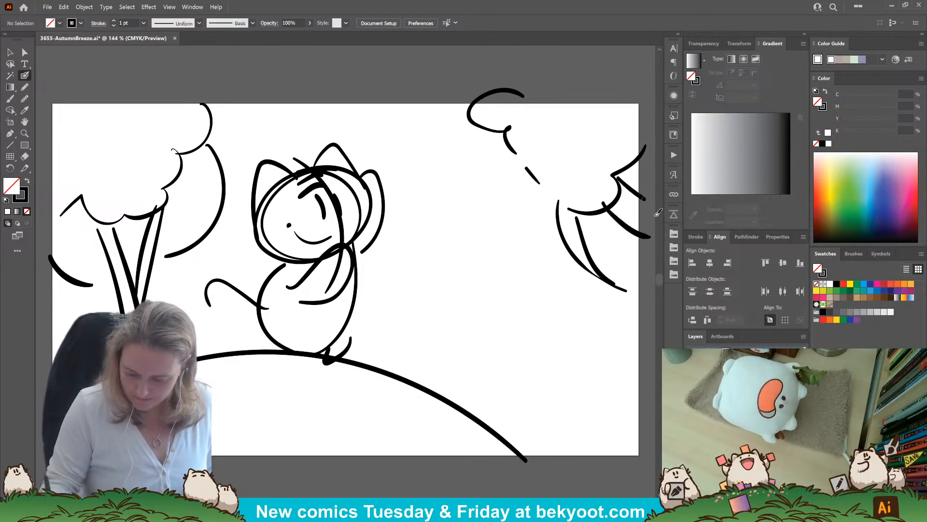
# Add rounded bushes, a smaller trunk and a second hill line in the lower right of the scene
pyautogui.moveTo(653, 254); pyautogui.dragTo(628, 359)
pyautogui.moveTo(636, 402); pyautogui.dragTo(638, 437)
pyautogui.moveTo(553, 269)
pyautogui.mouseDown()
pyautogui.moveTo(500, 269)
pyautogui.moveTo(481, 309)
pyautogui.moveTo(548, 358)
pyautogui.moveTo(610, 333)
pyautogui.moveTo(615, 357)
pyautogui.mouseUp()
pyautogui.moveTo(563, 250); pyautogui.dragTo(561, 260)
pyautogui.moveTo(581, 332); pyautogui.dragTo(639, 407)
pyautogui.moveTo(523, 458); pyautogui.dragTo(655, 440)
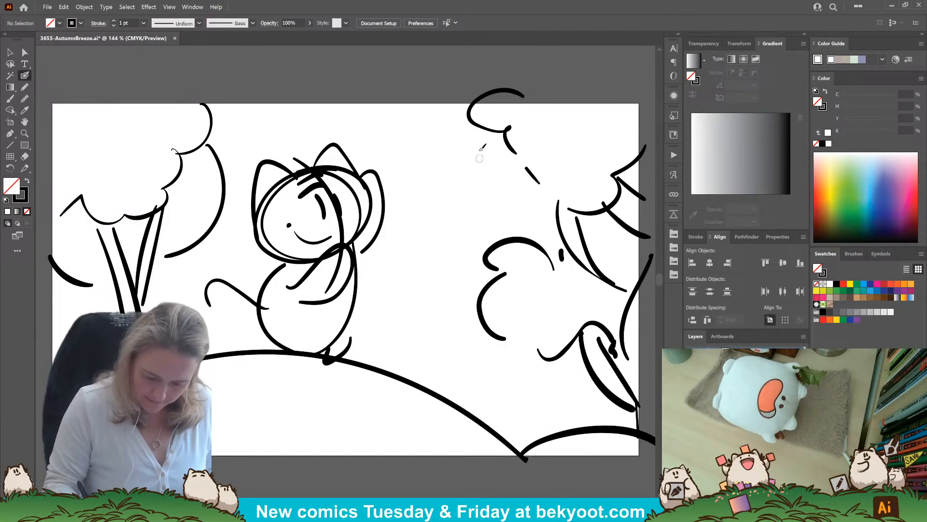
# Draw a sweeping wind curve beside the character with small leaves drifting around it and near the tail
pyautogui.moveTo(405, 113)
pyautogui.mouseDown()
pyautogui.moveTo(463, 216)
pyautogui.moveTo(409, 246)
pyautogui.moveTo(427, 246)
pyautogui.moveTo(389, 275)
pyautogui.moveTo(413, 272)
pyautogui.mouseUp()
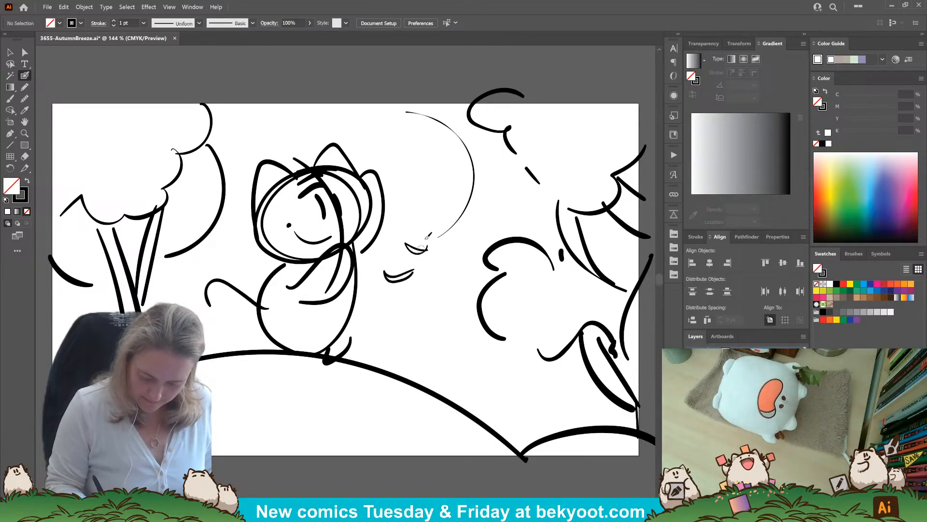
pyautogui.moveTo(442, 190)
pyautogui.mouseDown()
pyautogui.moveTo(457, 201)
pyautogui.moveTo(443, 191)
pyautogui.moveTo(485, 194)
pyautogui.moveTo(463, 181)
pyautogui.mouseUp()
pyautogui.hotkey('ctrl', 'z')
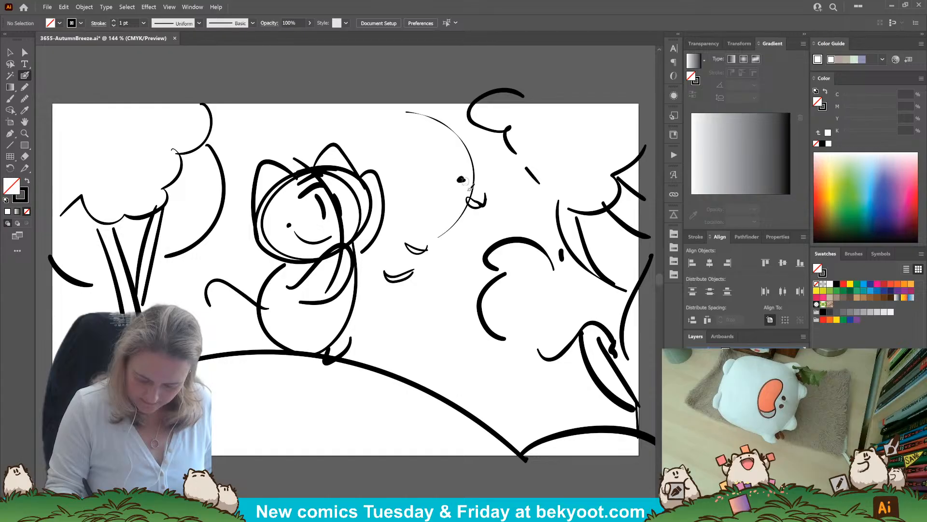
pyautogui.moveTo(475, 234); pyautogui.dragTo(473, 240)
pyautogui.moveTo(467, 262); pyautogui.dragTo(432, 296)
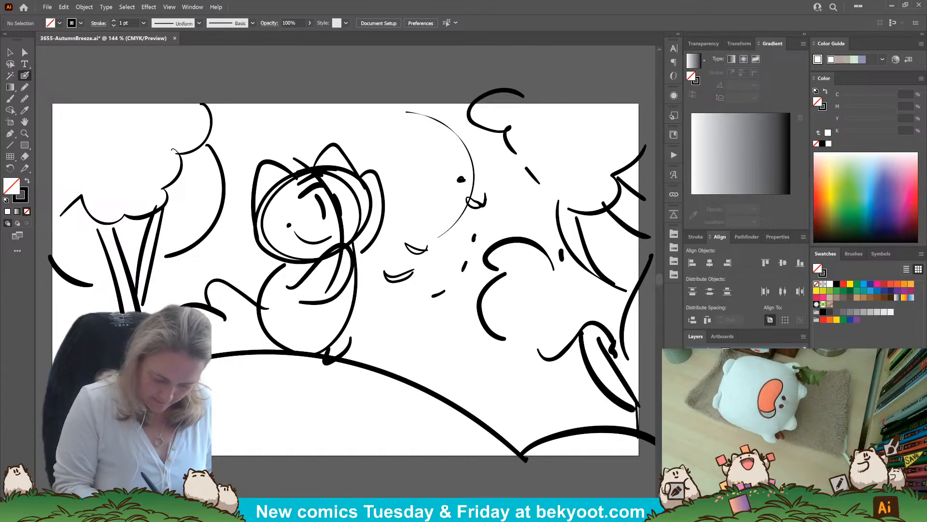
pyautogui.hotkey('ctrl', 'z')
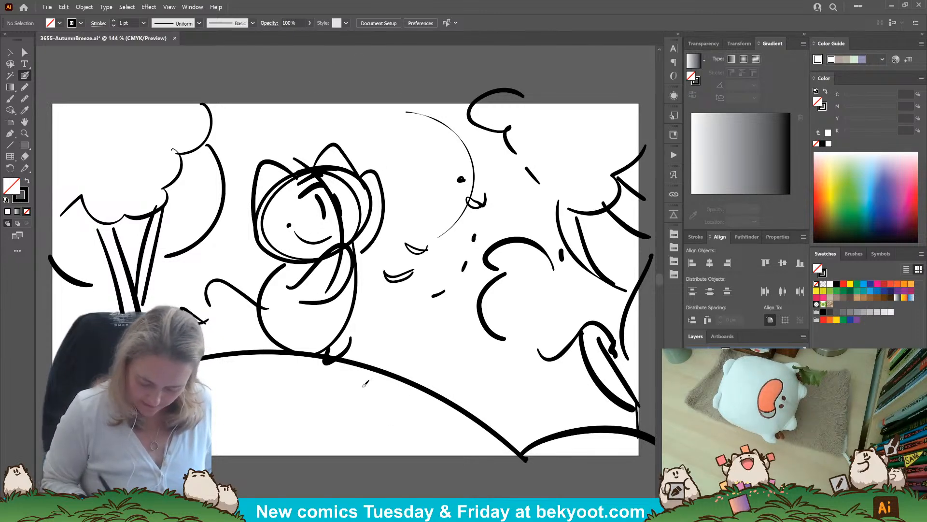
# Sketch an egg-shaped form on the hill's right slope, branch marks on the left tree and a small bush on the right hill
pyautogui.moveTo(362, 384); pyautogui.dragTo(386, 397)
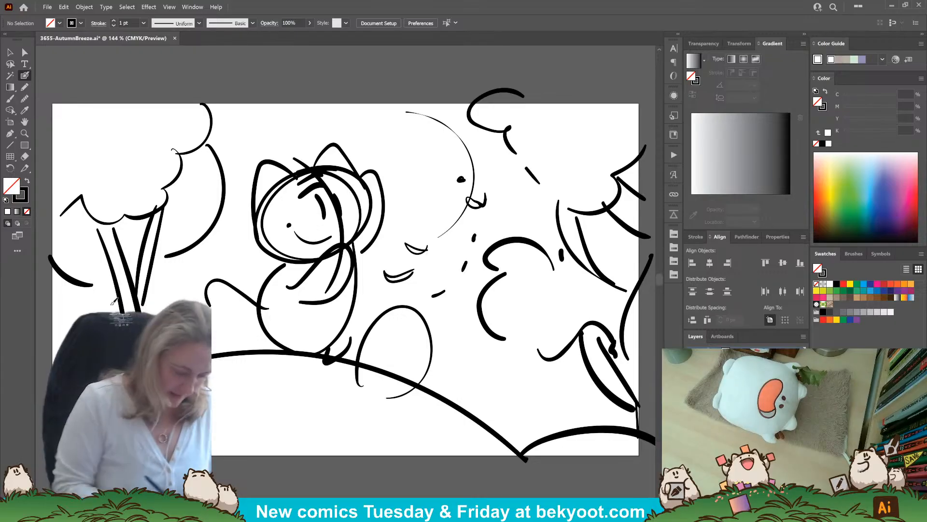
pyautogui.moveTo(71, 243)
pyautogui.mouseDown()
pyautogui.moveTo(98, 275)
pyautogui.moveTo(106, 253)
pyautogui.mouseUp()
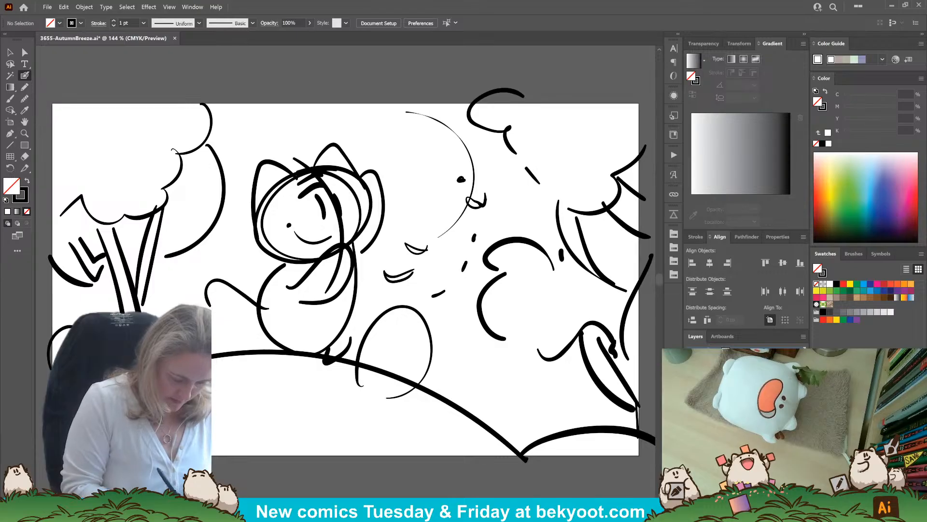
pyautogui.moveTo(390, 435); pyautogui.dragTo(276, 391)
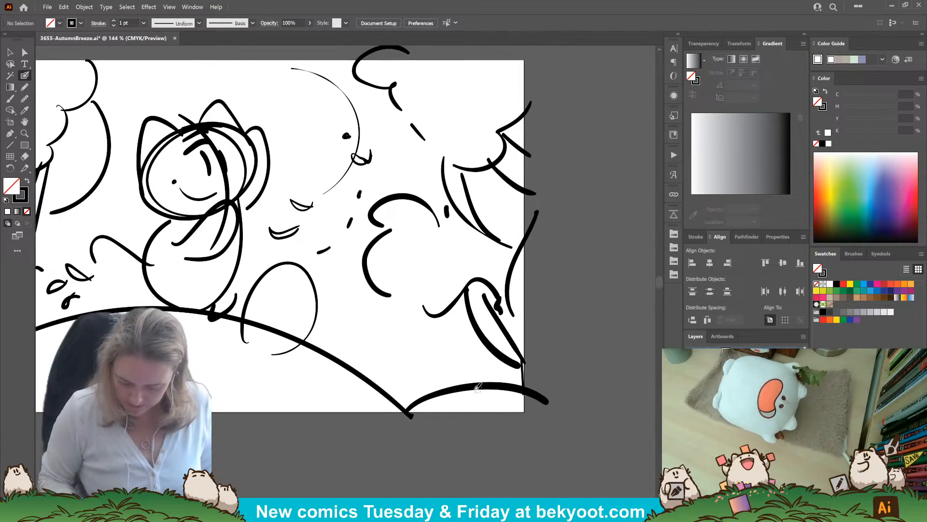
pyautogui.moveTo(451, 385)
pyautogui.mouseDown()
pyautogui.moveTo(461, 362)
pyautogui.moveTo(483, 357)
pyautogui.mouseUp()
pyautogui.moveTo(339, 345); pyautogui.dragTo(360, 378)
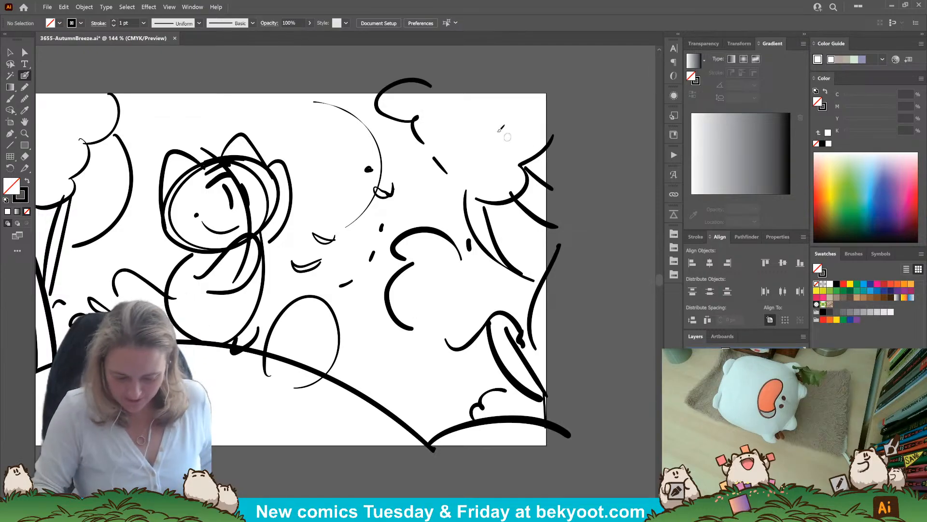
# Group all the sketch strokes, lower the group's opacity to 30% and deselect it
pyautogui.press('v')
pyautogui.moveTo(228, 267); pyautogui.dragTo(306, 274)
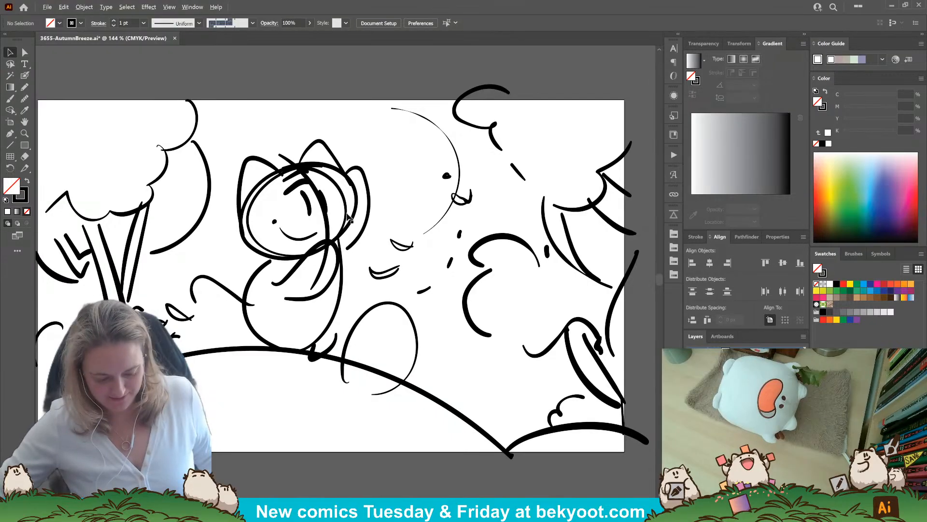
pyautogui.scroll(-1, 347, 214)
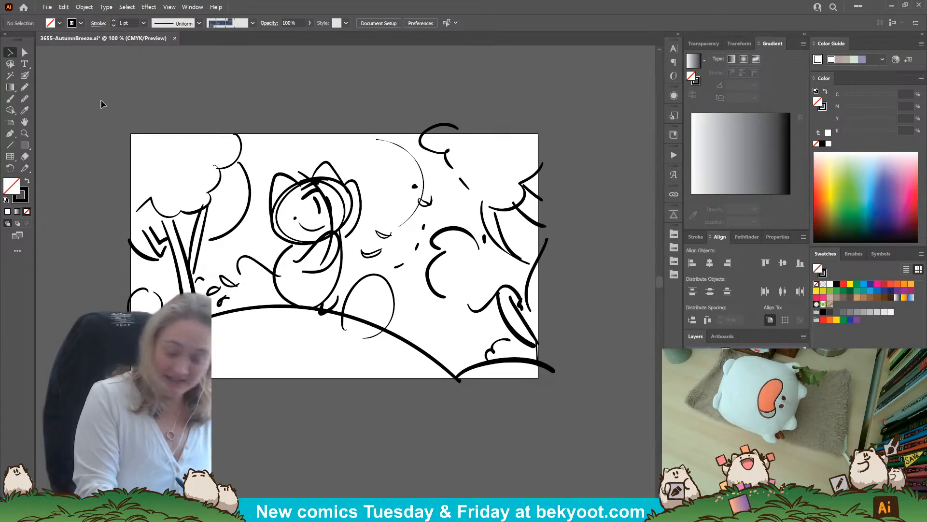
pyautogui.moveTo(99, 104); pyautogui.dragTo(554, 413)
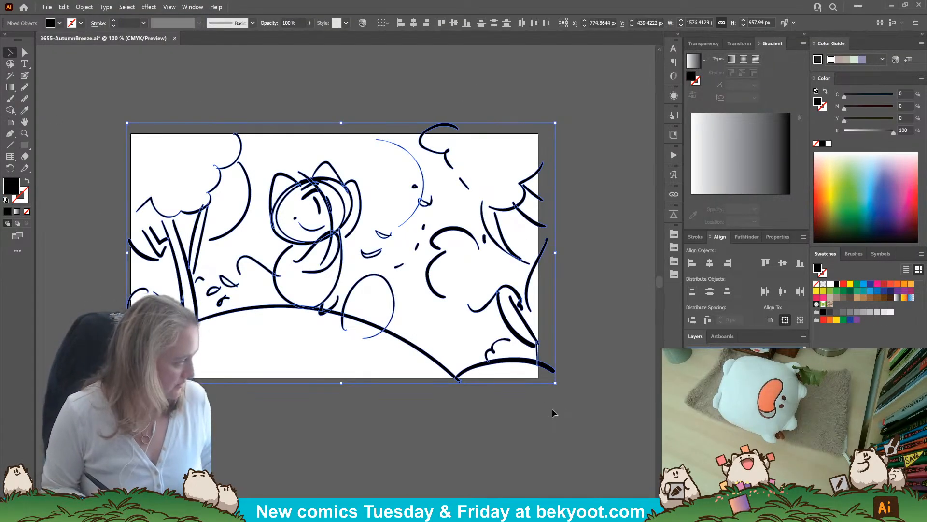
pyautogui.hotkey('ctrl', 'g')
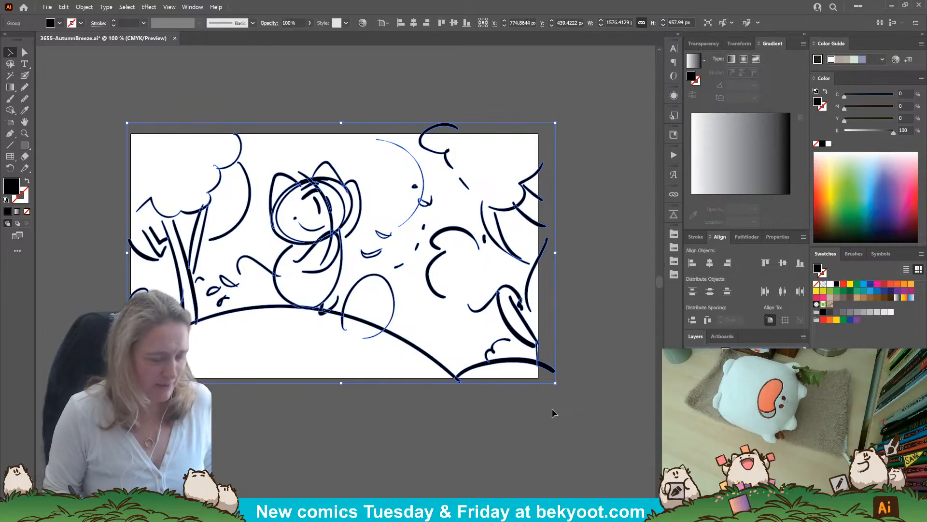
pyautogui.click(703, 47)
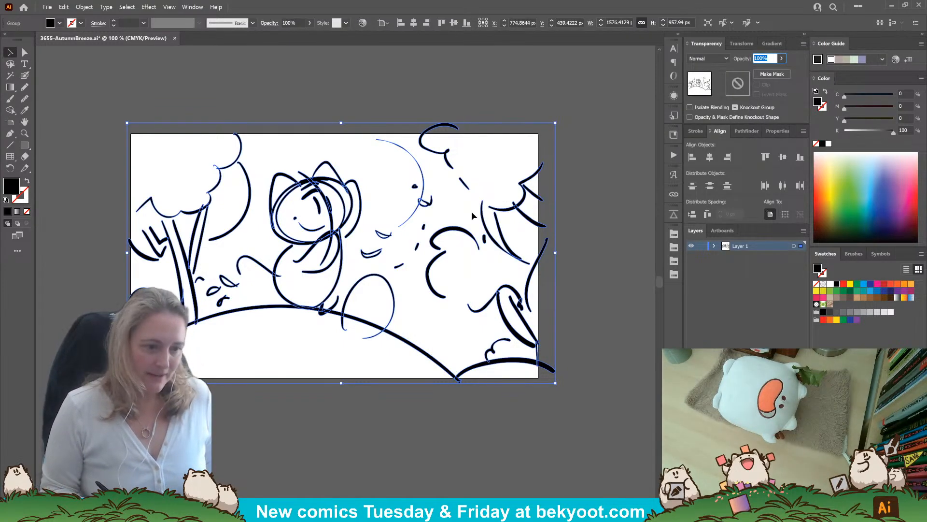
pyautogui.write('30')
pyautogui.press('Return')
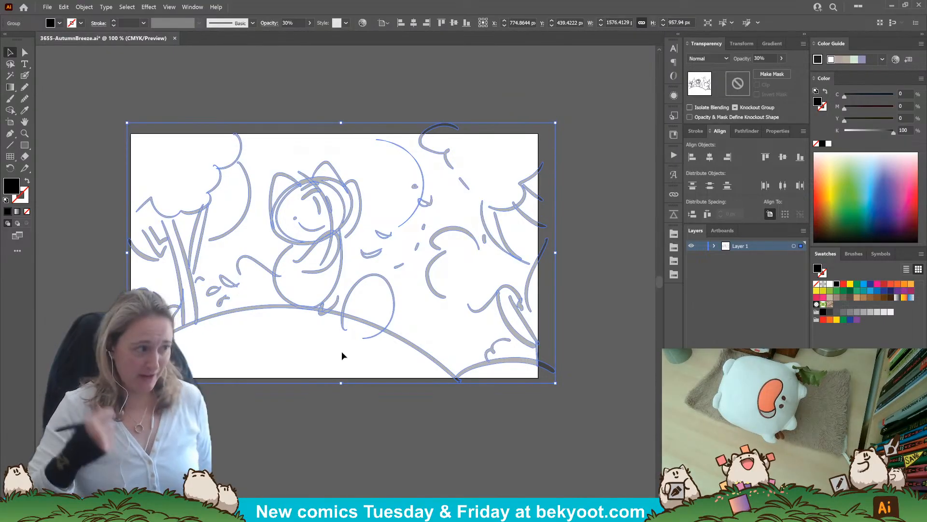
pyautogui.click(579, 206)
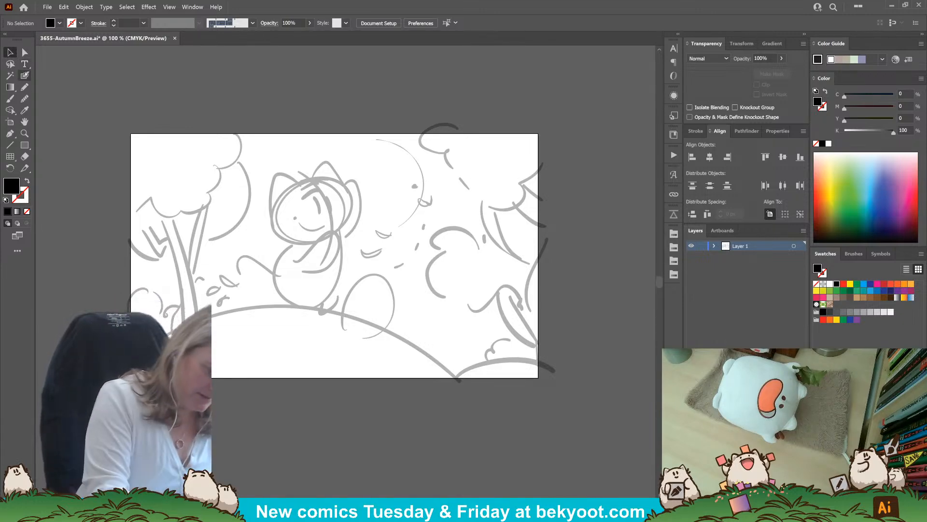
# Draw a clean, thick rounded outline with the Blob Brush over the character's faded head sketch
pyautogui.click(25, 75)
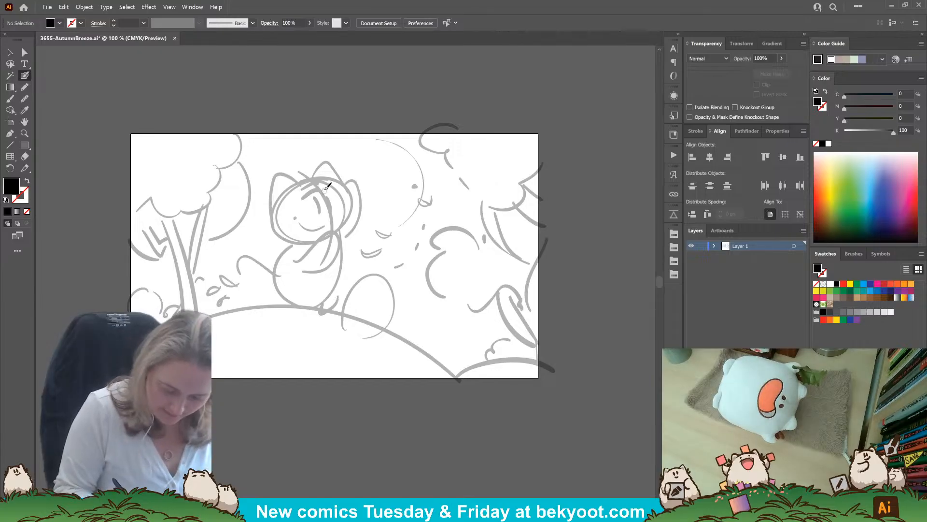
pyautogui.moveTo(328, 179)
pyautogui.mouseDown()
pyautogui.moveTo(306, 178)
pyautogui.moveTo(288, 213)
pyautogui.mouseUp()
pyautogui.moveTo(329, 179)
pyautogui.mouseDown()
pyautogui.moveTo(292, 195)
pyautogui.moveTo(286, 218)
pyautogui.mouseUp()
pyautogui.hotkey('ctrl', 'z')
pyautogui.moveTo(332, 177)
pyautogui.mouseDown()
pyautogui.moveTo(292, 189)
pyautogui.moveTo(281, 227)
pyautogui.moveTo(290, 240)
pyautogui.moveTo(344, 229)
pyautogui.moveTo(353, 212)
pyautogui.moveTo(319, 172)
pyautogui.mouseUp()
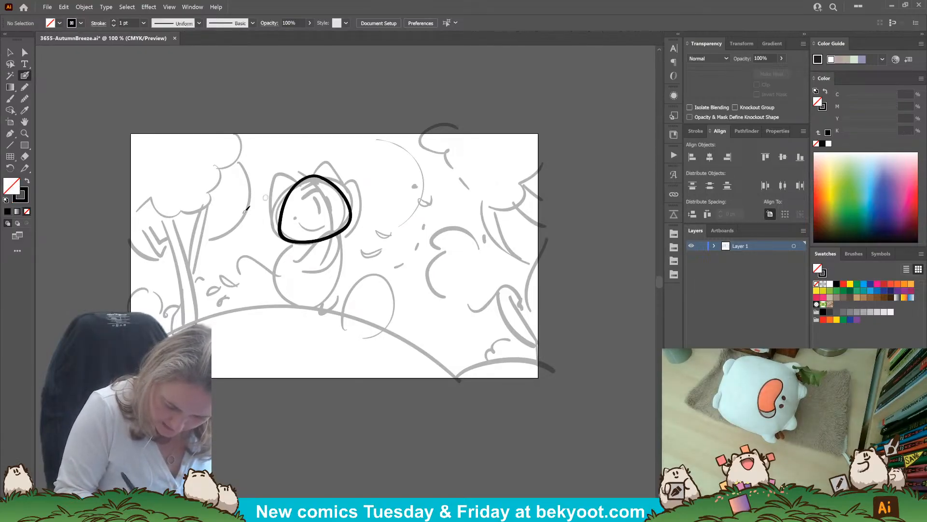
# Adjust the width and height of the new head outline to fit the sketched head, and deselect it
pyautogui.keyDown('ctrl'); pyautogui.click(351, 216); pyautogui.keyUp('ctrl')
pyautogui.moveTo(352, 210); pyautogui.dragTo(358, 209)
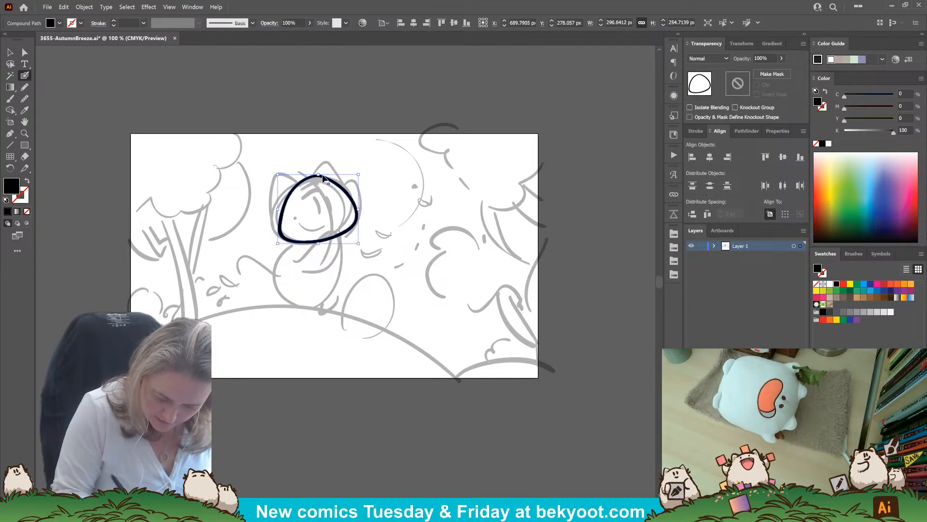
pyautogui.moveTo(318, 175); pyautogui.dragTo(319, 179)
pyautogui.moveTo(354, 213); pyautogui.dragTo(359, 185)
pyautogui.keyDown('ctrl'); pyautogui.click(349, 192); pyautogui.keyUp('ctrl')
pyautogui.hotkey('ctrl', 'shift', 'a')
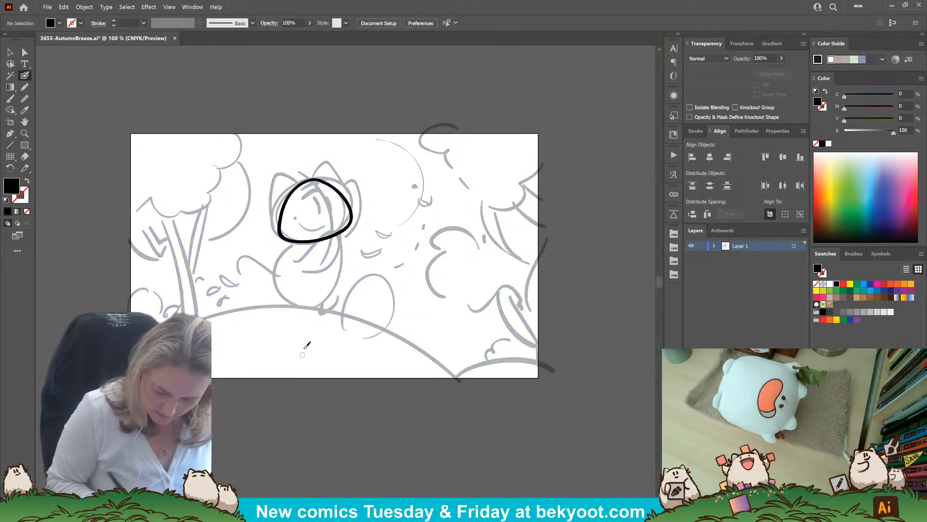
# Draw a curved centre line down through the head, and a rounded body outline with a curved centre line beneath it
pyautogui.moveTo(299, 172)
pyautogui.mouseDown()
pyautogui.moveTo(308, 175)
pyautogui.moveTo(321, 267)
pyautogui.mouseUp()
pyautogui.keyDown('ctrl'); pyautogui.click(330, 225); pyautogui.keyUp('ctrl')
pyautogui.keyDown('ctrl'); pyautogui.keyDown('shift'); pyautogui.click(344, 232); pyautogui.keyUp('shift'); pyautogui.keyUp('ctrl')
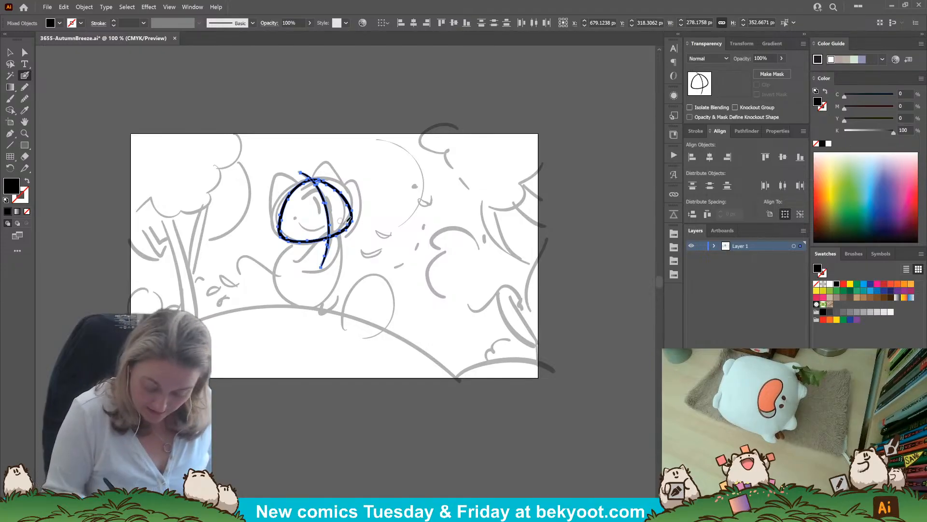
pyautogui.hotkey('ctrl', 'shift', 'a')
pyautogui.moveTo(341, 232)
pyautogui.mouseDown()
pyautogui.moveTo(340, 272)
pyautogui.moveTo(315, 294)
pyautogui.moveTo(279, 285)
pyautogui.moveTo(289, 249)
pyautogui.moveTo(315, 232)
pyautogui.moveTo(341, 236)
pyautogui.moveTo(342, 265)
pyautogui.moveTo(318, 292)
pyautogui.moveTo(281, 278)
pyautogui.moveTo(285, 250)
pyautogui.moveTo(330, 236)
pyautogui.moveTo(331, 267)
pyautogui.moveTo(303, 294)
pyautogui.mouseUp()
pyautogui.hotkey('ctrl', 'z')
# Group the head, body and centre-line strokes and move the group slightly down and left onto the hill
pyautogui.keyDown('ctrl'); pyautogui.click(329, 274); pyautogui.keyUp('ctrl')
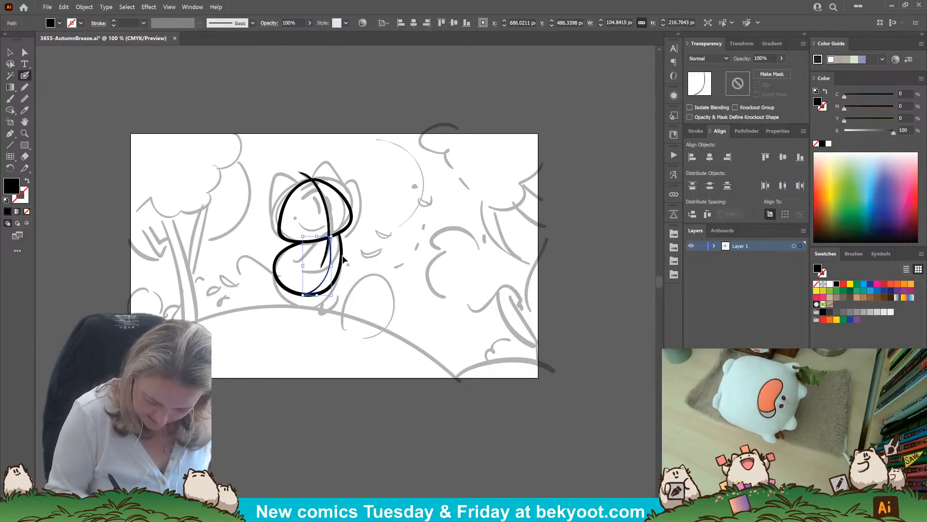
pyautogui.keyDown('ctrl'); pyautogui.keyDown('shift'); pyautogui.click(342, 257); pyautogui.keyUp('shift'); pyautogui.keyUp('ctrl')
pyautogui.keyDown('ctrl'); pyautogui.keyDown('shift'); pyautogui.click(328, 218); pyautogui.keyUp('shift'); pyautogui.keyUp('ctrl')
pyautogui.keyDown('ctrl'); pyautogui.keyDown('shift'); pyautogui.click(353, 223); pyautogui.keyUp('shift'); pyautogui.keyUp('ctrl')
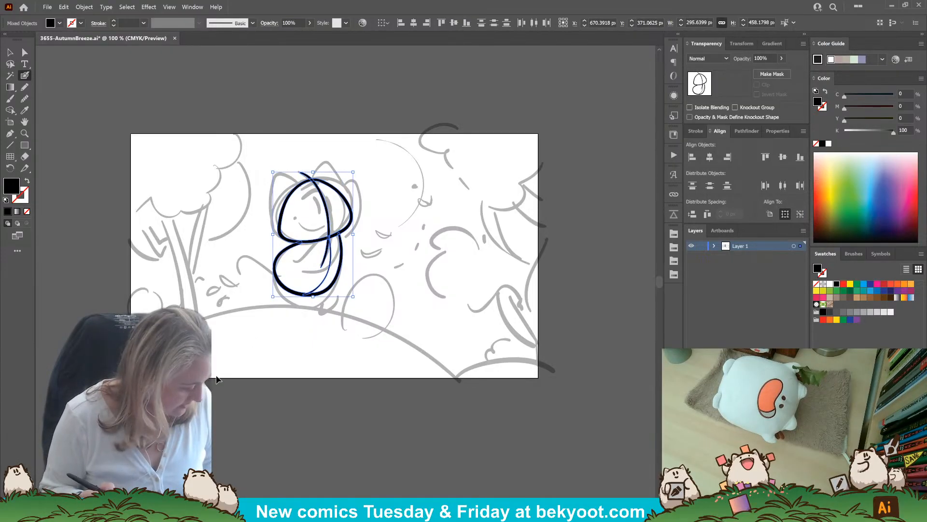
pyautogui.hotkey('ctrl', 'g')
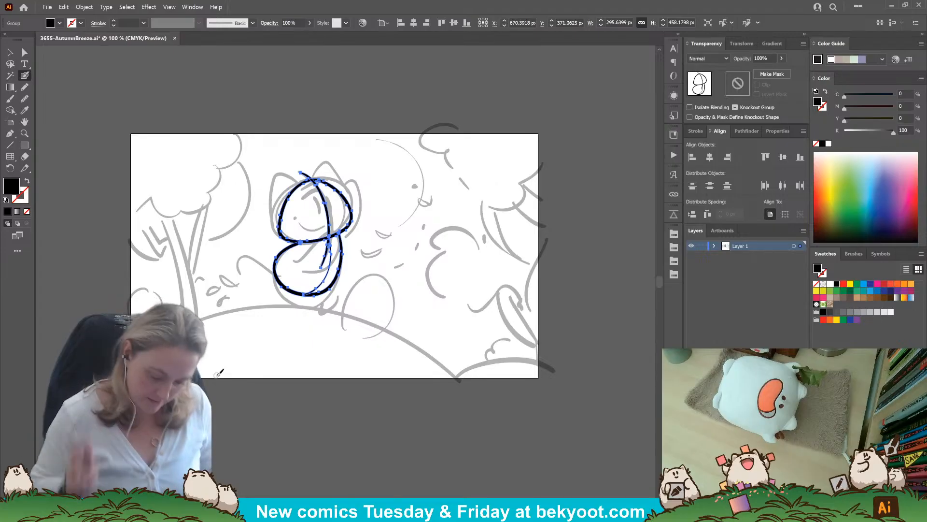
pyautogui.moveTo(336, 277); pyautogui.dragTo(330, 289)
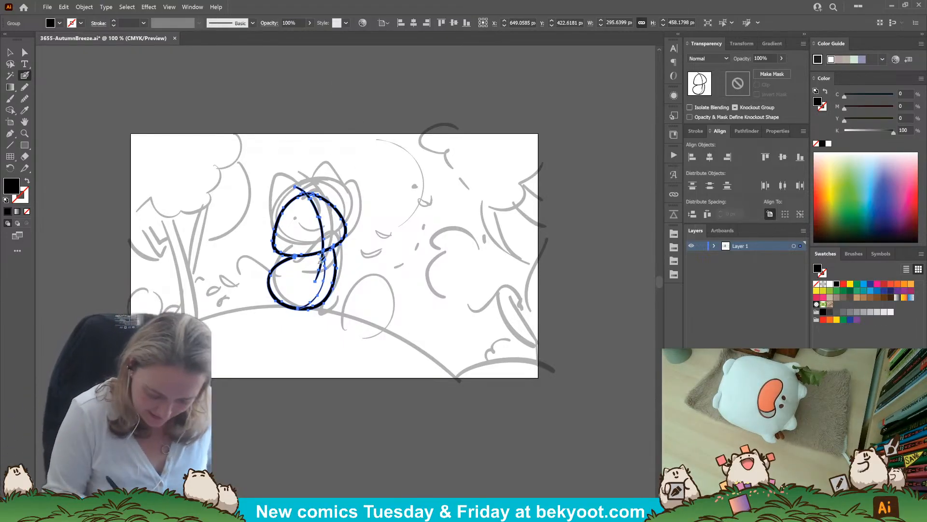
# Isolate the character group and draw a pointed ear on each side of the head
pyautogui.keyDown('ctrl'); pyautogui.doubleClick(330, 297); pyautogui.keyUp('ctrl')
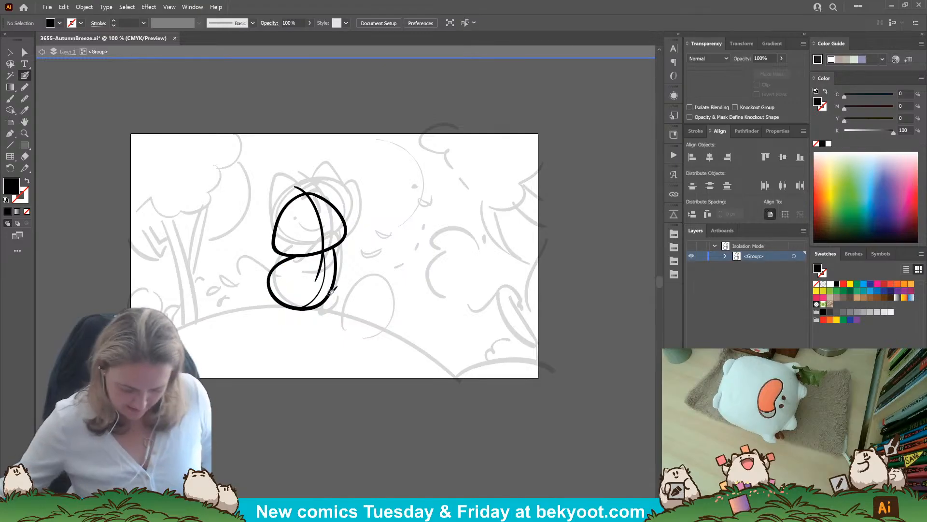
pyautogui.hotkey('ctrl', '=')
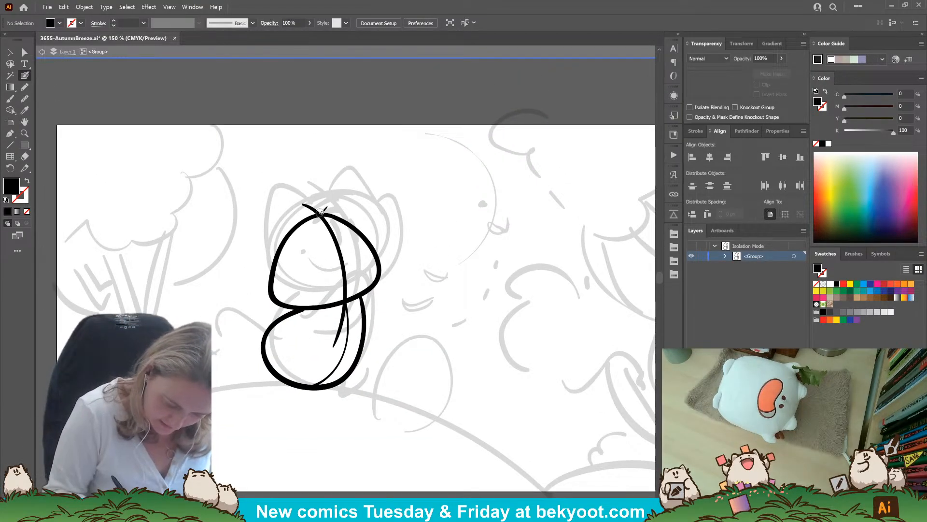
pyautogui.moveTo(323, 211)
pyautogui.mouseDown()
pyautogui.moveTo(349, 190)
pyautogui.moveTo(358, 199)
pyautogui.moveTo(381, 263)
pyautogui.mouseUp()
pyautogui.moveTo(311, 226)
pyautogui.mouseDown()
pyautogui.moveTo(265, 217)
pyautogui.moveTo(257, 281)
pyautogui.mouseUp()
pyautogui.hotkey('ctrl', 'z')
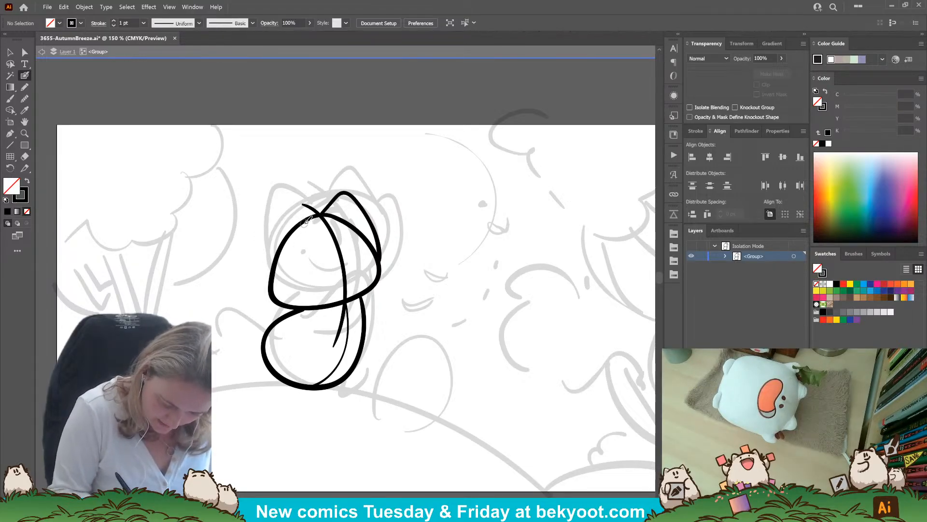
pyautogui.moveTo(306, 221)
pyautogui.mouseDown()
pyautogui.moveTo(271, 209)
pyautogui.moveTo(260, 218)
pyautogui.moveTo(264, 275)
pyautogui.mouseUp()
pyautogui.hotkey('ctrl', 'z')
pyautogui.moveTo(310, 224)
pyautogui.mouseDown()
pyautogui.moveTo(270, 209)
pyautogui.moveTo(258, 235)
pyautogui.moveTo(263, 274)
pyautogui.moveTo(280, 296)
pyautogui.mouseUp()
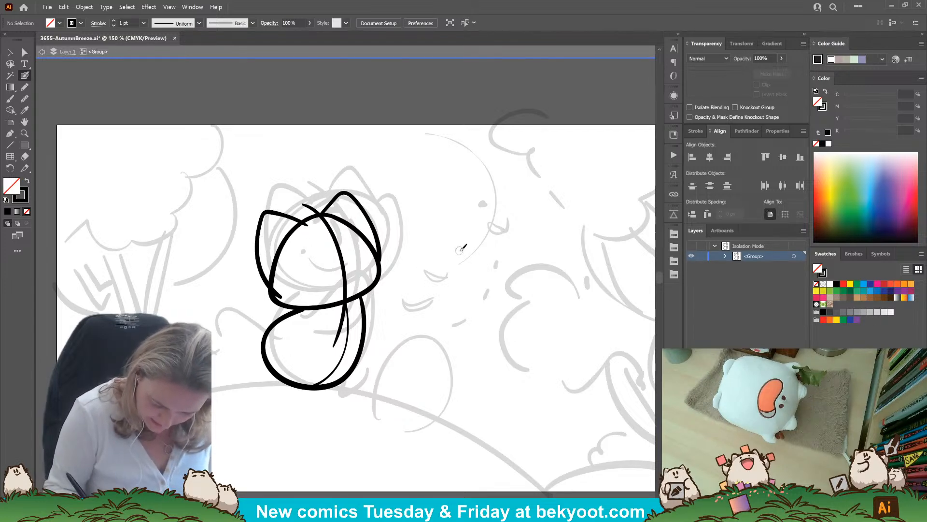
# Scale the left ear down slightly and deselect it
pyautogui.keyDown('ctrl'); pyautogui.click(259, 242); pyautogui.keyUp('ctrl')
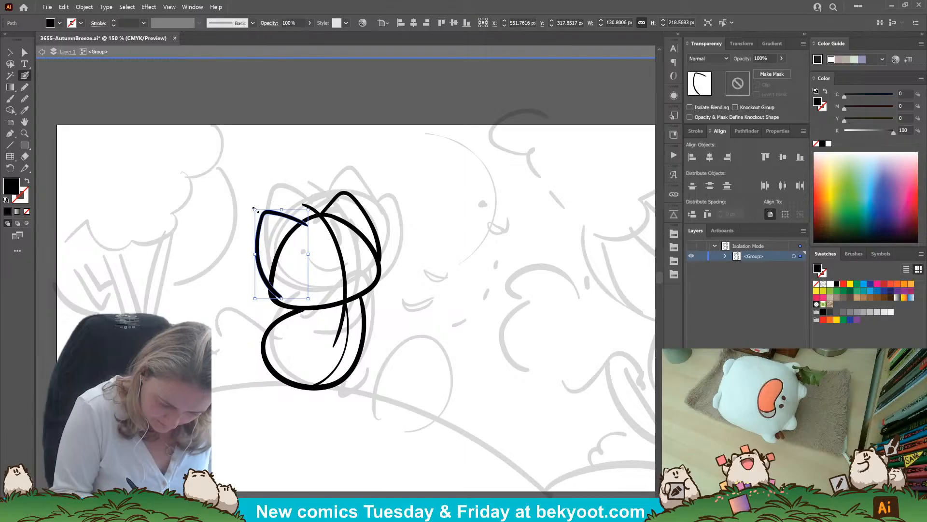
pyautogui.moveTo(256, 210); pyautogui.dragTo(257, 211)
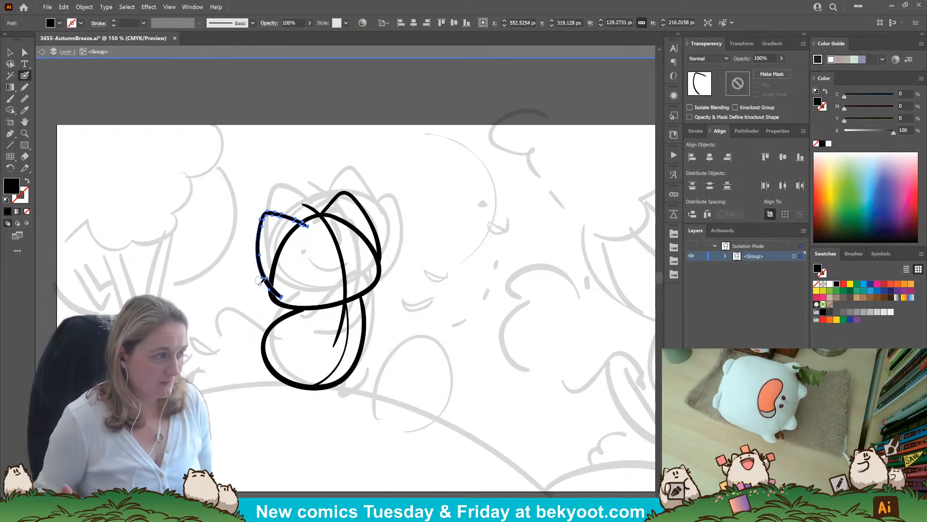
pyautogui.press('ctrl')
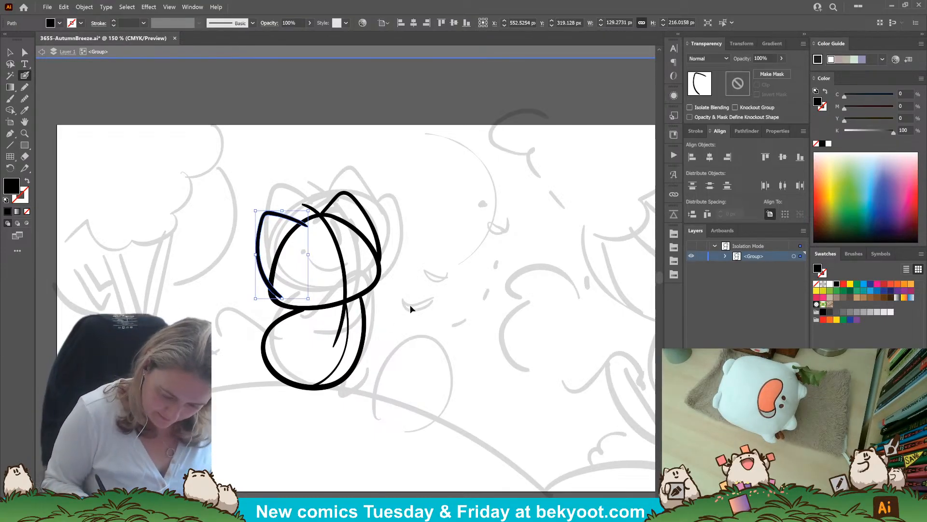
pyautogui.keyDown('ctrl'); pyautogui.click(410, 304); pyautogui.keyUp('ctrl')
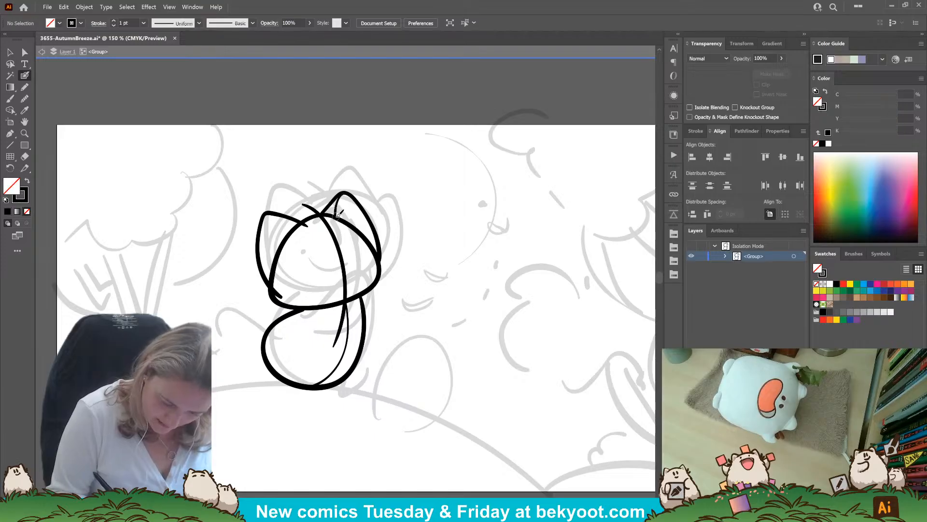
# Draw a fur tuft on the right cheek, contour strokes along the left ear and head edge, and two short thick eye marks
pyautogui.moveTo(379, 261)
pyautogui.mouseDown()
pyautogui.moveTo(386, 251)
pyautogui.moveTo(393, 274)
pyautogui.mouseUp()
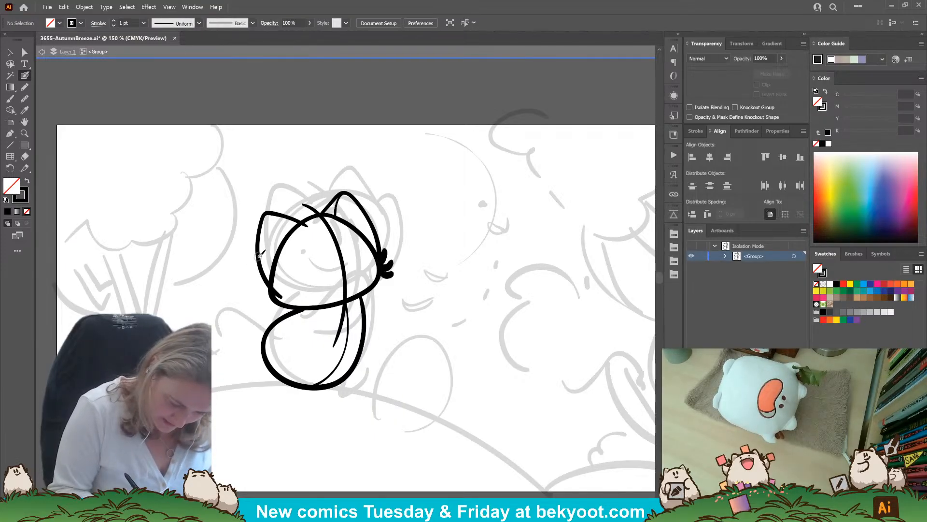
pyautogui.moveTo(259, 255); pyautogui.dragTo(288, 297)
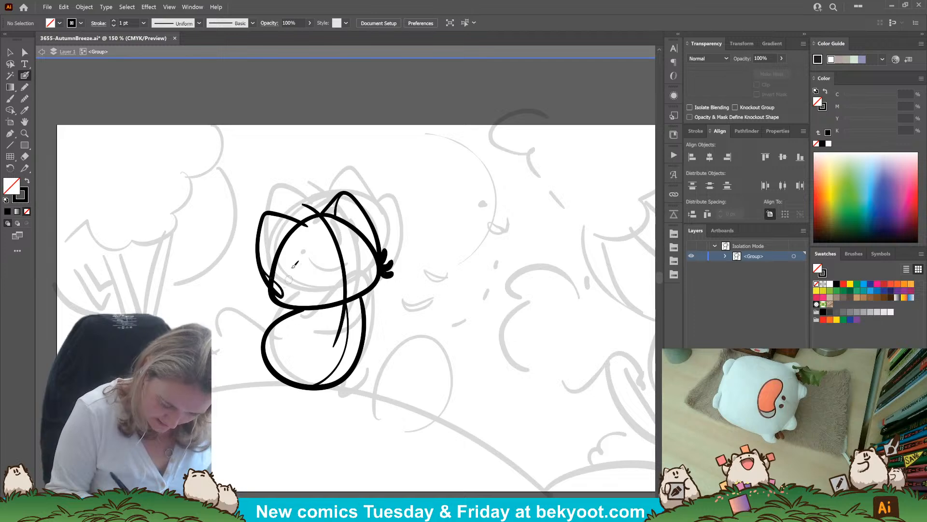
pyautogui.moveTo(307, 223)
pyautogui.mouseDown()
pyautogui.moveTo(287, 245)
pyautogui.moveTo(282, 290)
pyautogui.mouseUp()
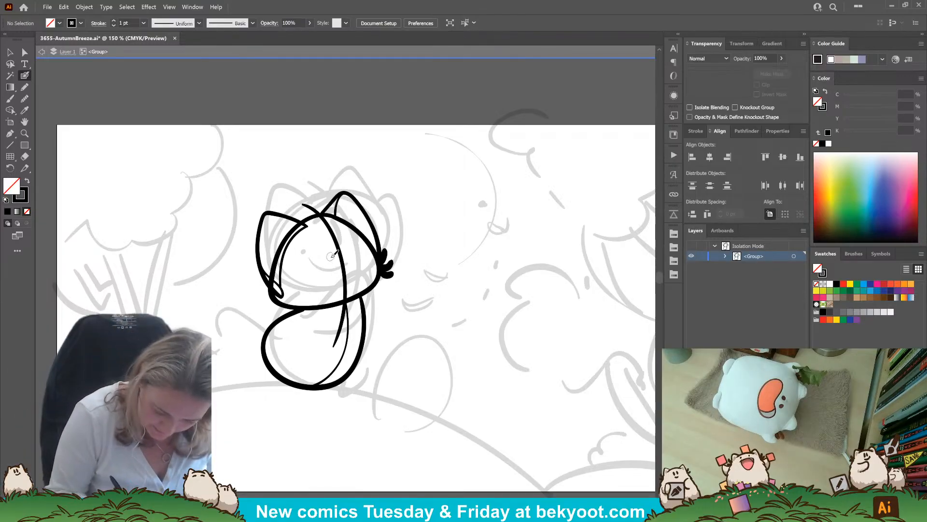
pyautogui.moveTo(330, 256)
pyautogui.mouseDown()
pyautogui.moveTo(334, 276)
pyautogui.moveTo(351, 270)
pyautogui.mouseUp()
pyautogui.hotkey('ctrl', 'z')
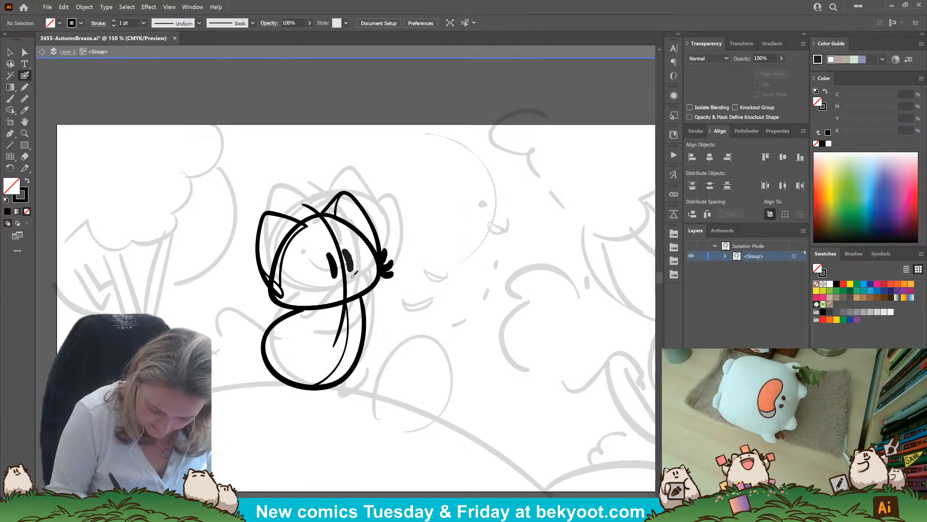
# Move the left eye mark closer to the head's centre line and paint short thick stripes across the forehead with the Blob Brush
pyautogui.keyDown('ctrl'); pyautogui.click(348, 256); pyautogui.keyUp('ctrl')
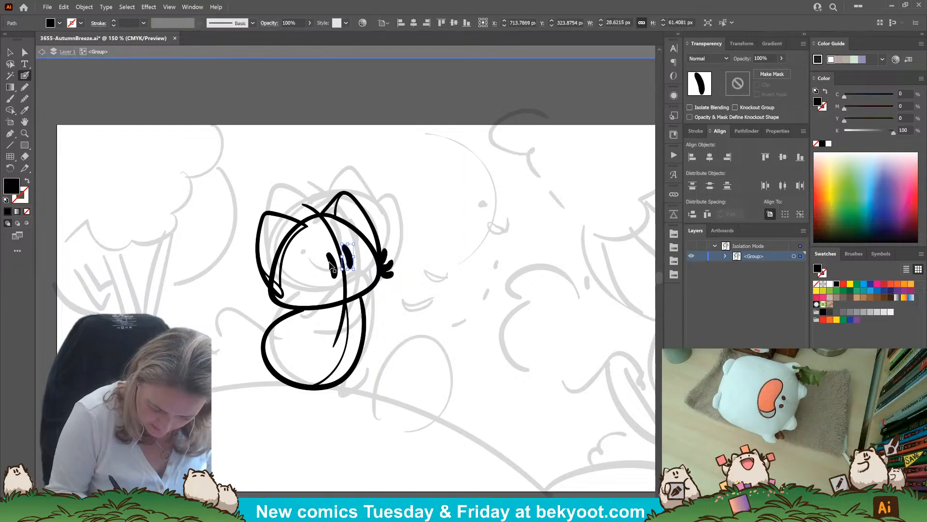
pyautogui.moveTo(332, 266); pyautogui.dragTo(335, 260)
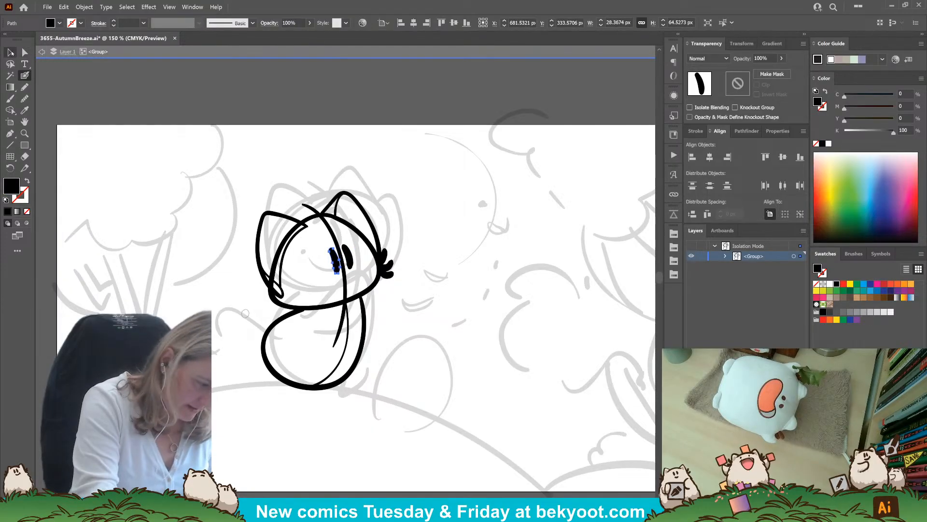
pyautogui.click(25, 52)
pyautogui.click(347, 256)
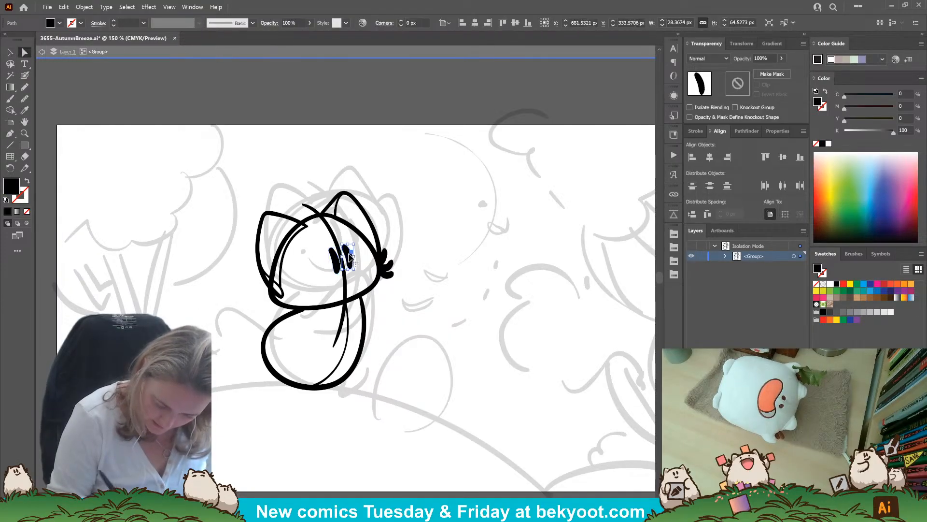
pyautogui.click(25, 98)
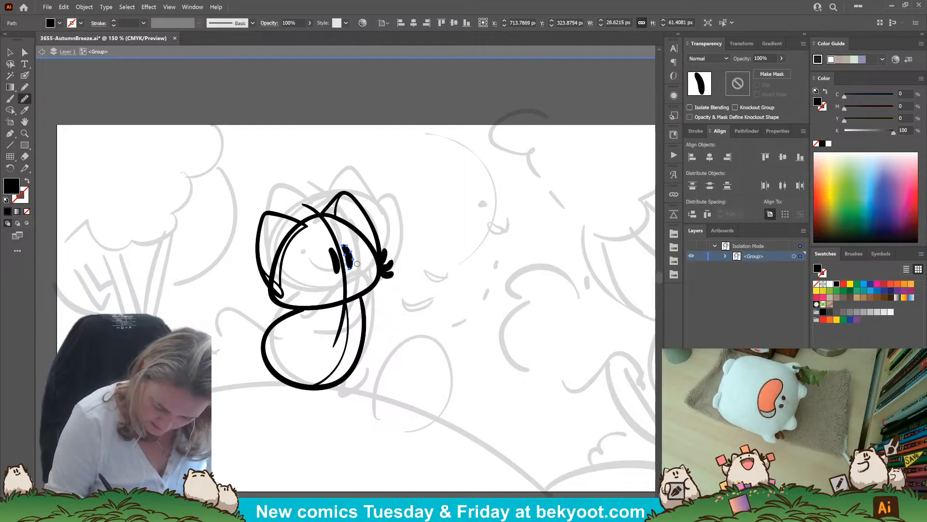
pyautogui.keyDown('ctrl'); pyautogui.click(412, 249); pyautogui.keyUp('ctrl')
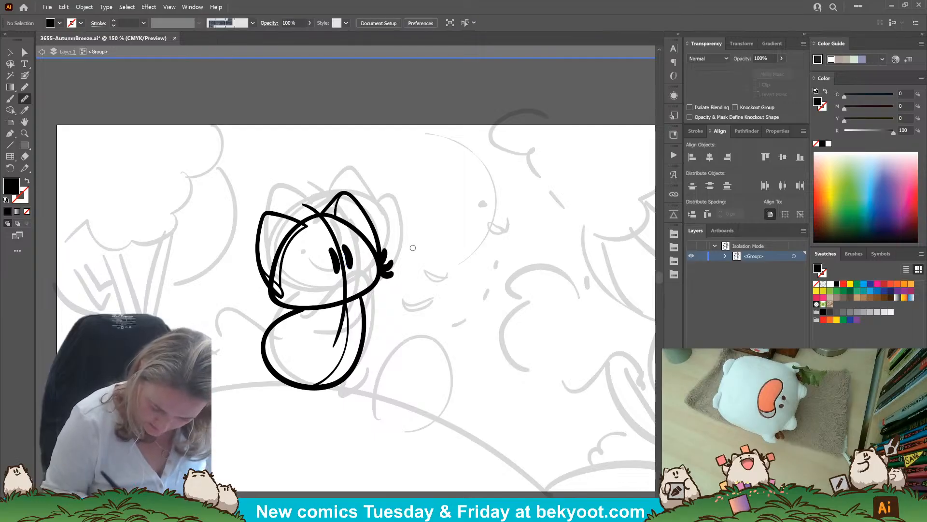
pyautogui.click(24, 76)
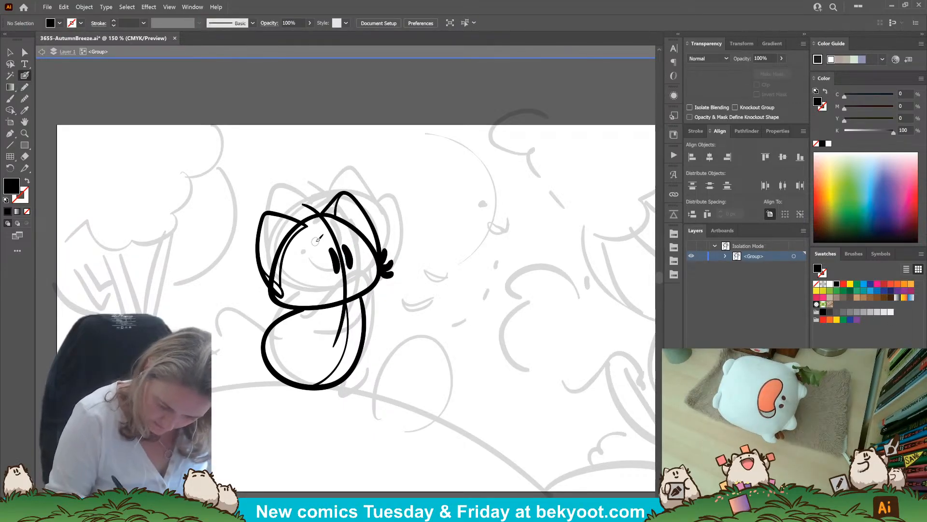
pyautogui.moveTo(318, 244)
pyautogui.mouseDown()
pyautogui.moveTo(348, 235)
pyautogui.moveTo(336, 220)
pyautogui.moveTo(350, 225)
pyautogui.mouseUp()
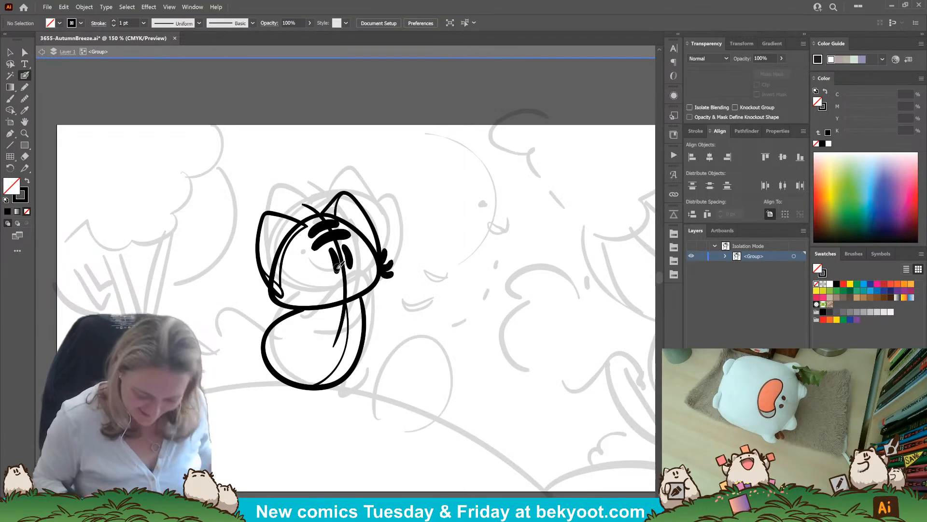
# Narrow the head outline slightly from its left side and deselect it
pyautogui.keyDown('ctrl'); pyautogui.click(279, 301); pyautogui.keyUp('ctrl')
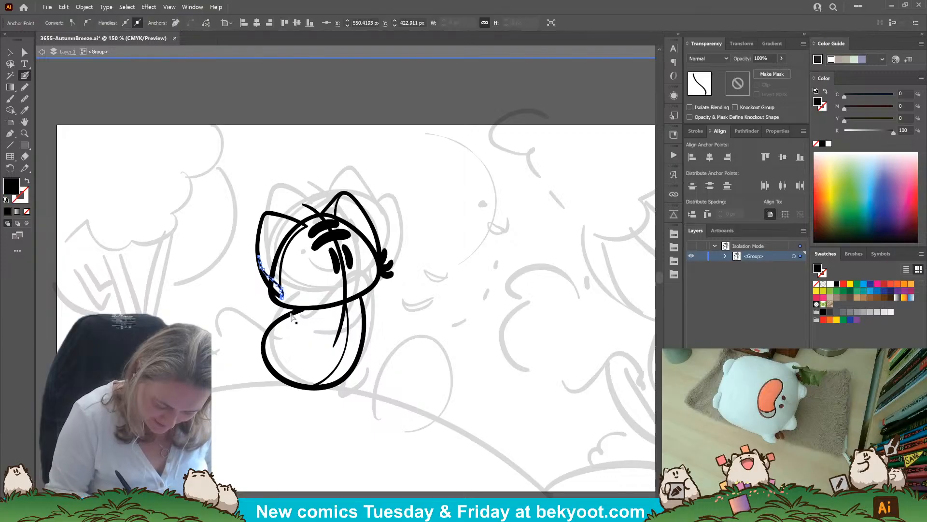
pyautogui.keyDown('ctrl'); pyautogui.click(293, 307); pyautogui.keyUp('ctrl')
pyautogui.click(9, 52)
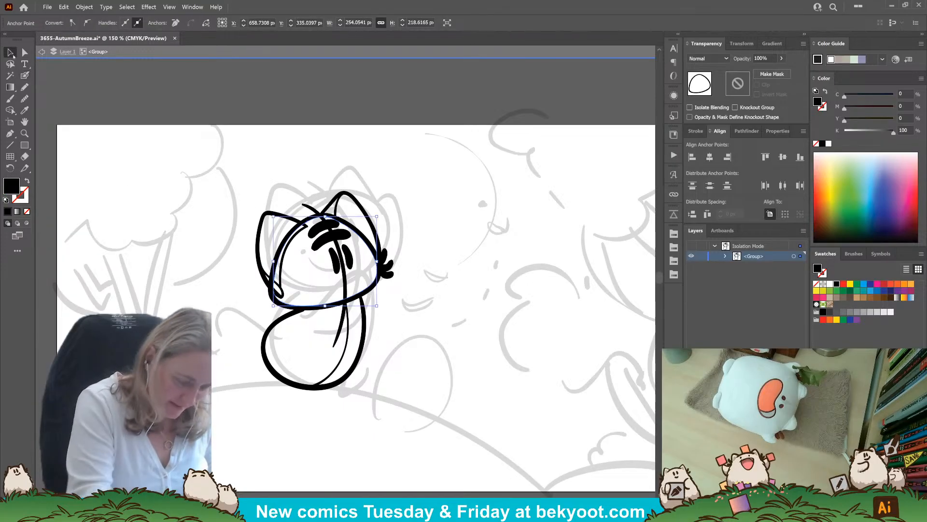
pyautogui.click(226, 265)
pyautogui.click(271, 269)
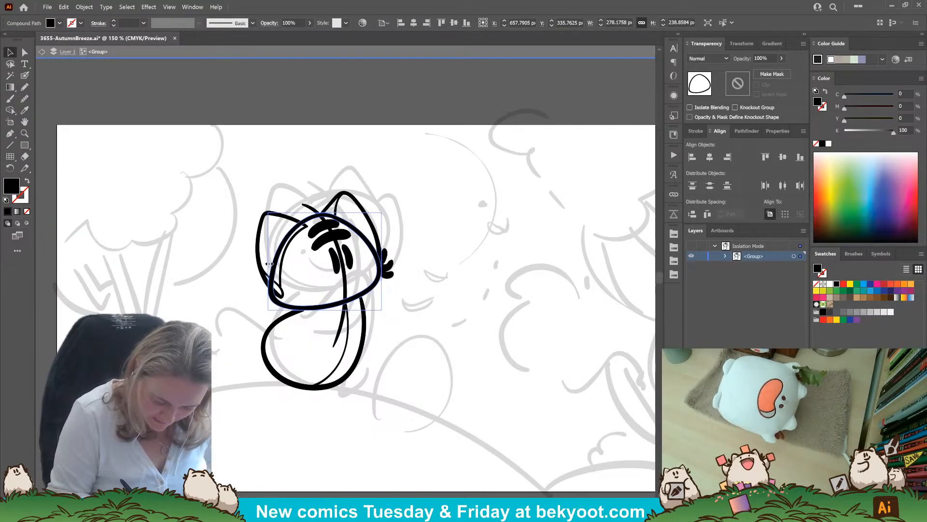
pyautogui.click(234, 305)
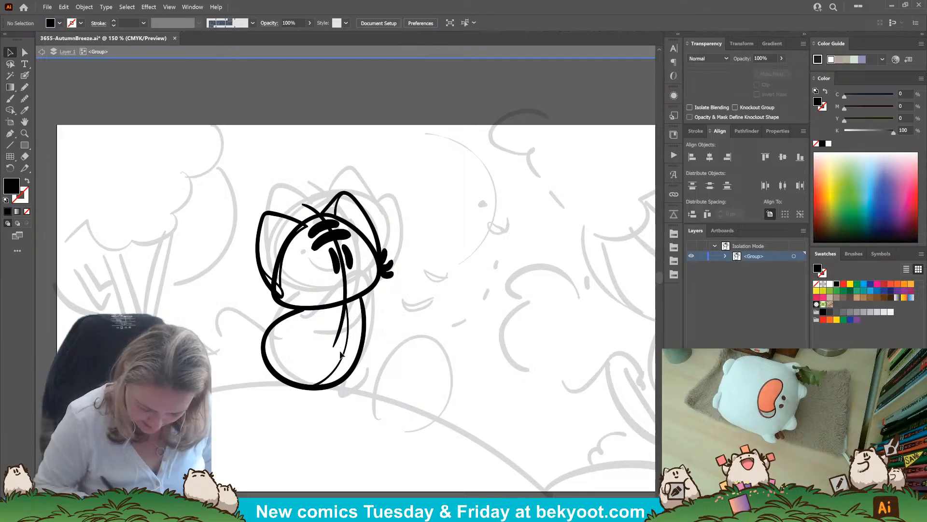
# Draw Blob Brush strokes that widen the lower right and lower left corners of the body outline
pyautogui.hotkey('shift', 'b')
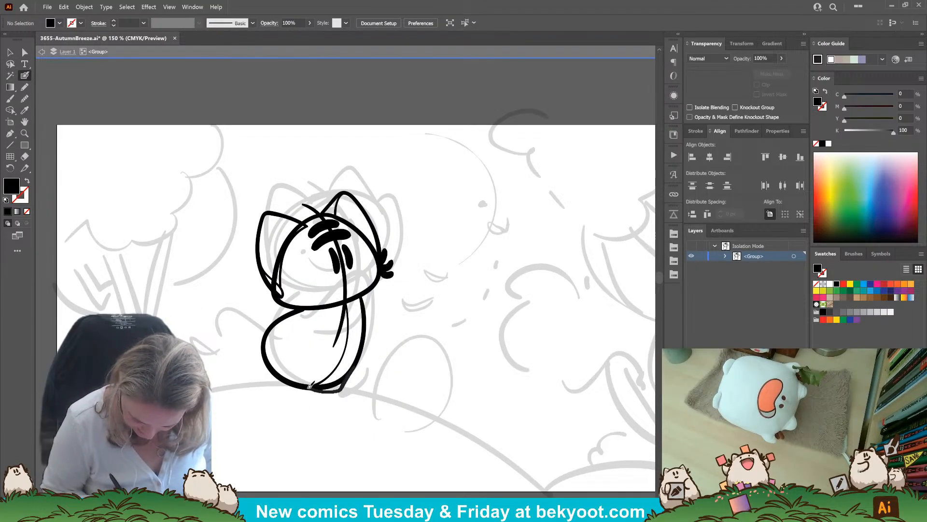
pyautogui.hotkey('shift', 'x')
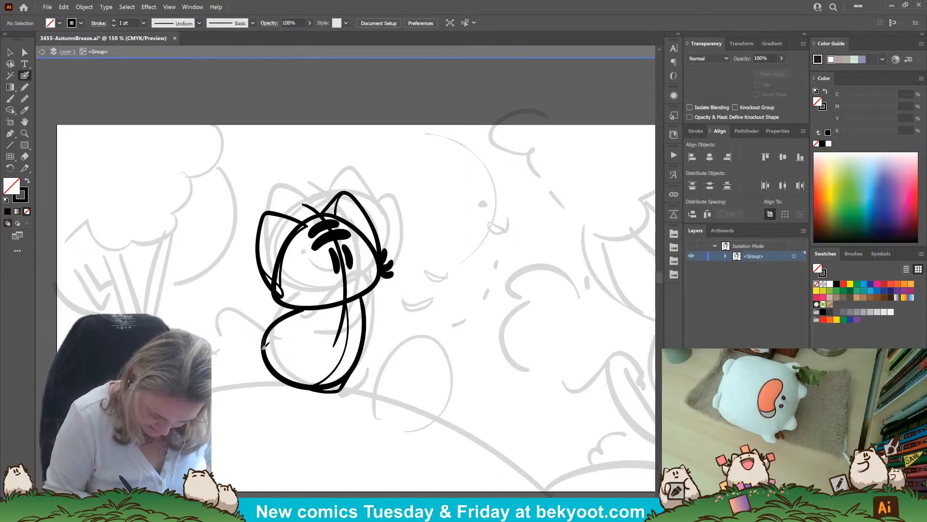
pyautogui.moveTo(264, 347)
pyautogui.mouseDown()
pyautogui.moveTo(264, 372)
pyautogui.moveTo(297, 386)
pyautogui.mouseUp()
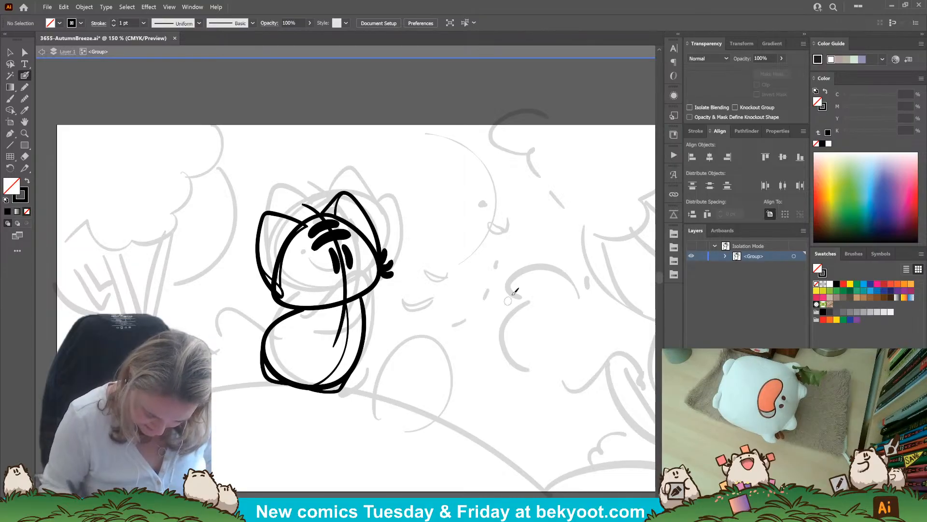
# Draw a thick curled tail extending from the left side of the body, redoing the stroke until its curve fits
pyautogui.moveTo(223, 331)
pyautogui.mouseDown()
pyautogui.moveTo(277, 338)
pyautogui.moveTo(253, 312)
pyautogui.moveTo(225, 325)
pyautogui.mouseUp()
pyautogui.hotkey('ctrl', 'z')
pyautogui.hotkey('ctrl', 'z')
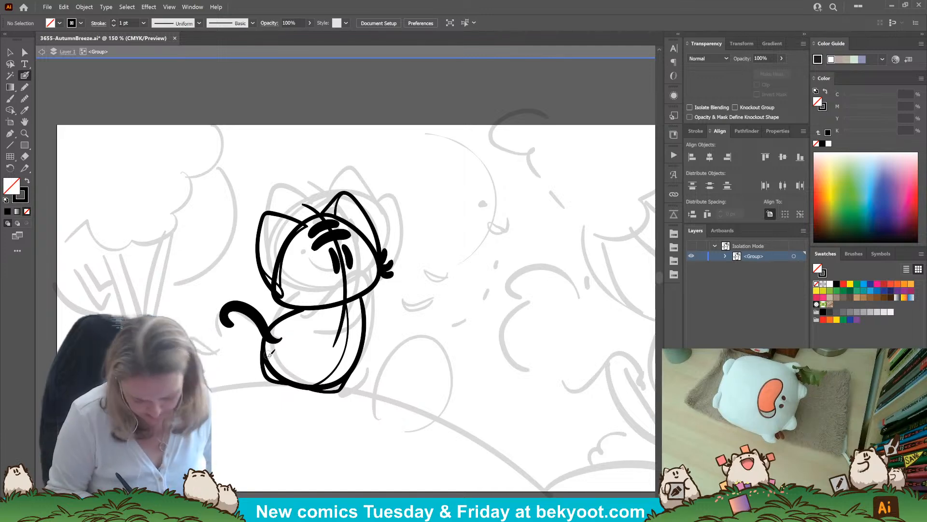
pyautogui.hotkey('ctrl', 'z')
pyautogui.moveTo(282, 338)
pyautogui.mouseDown()
pyautogui.moveTo(261, 321)
pyautogui.moveTo(217, 332)
pyautogui.mouseUp()
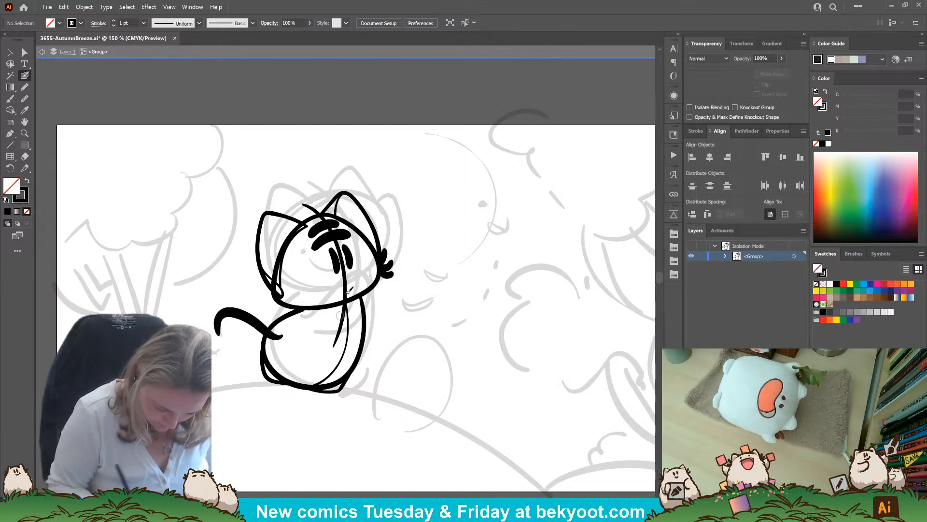
pyautogui.hotkey('ctrl', 'z')
pyautogui.moveTo(282, 338); pyautogui.dragTo(220, 325)
pyautogui.hotkey('ctrl', 'z')
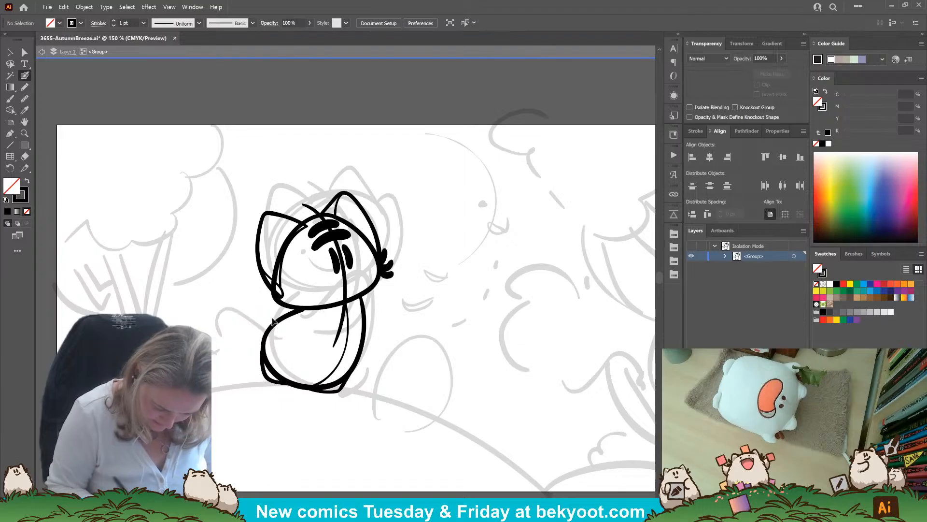
pyautogui.moveTo(285, 341); pyautogui.dragTo(226, 333)
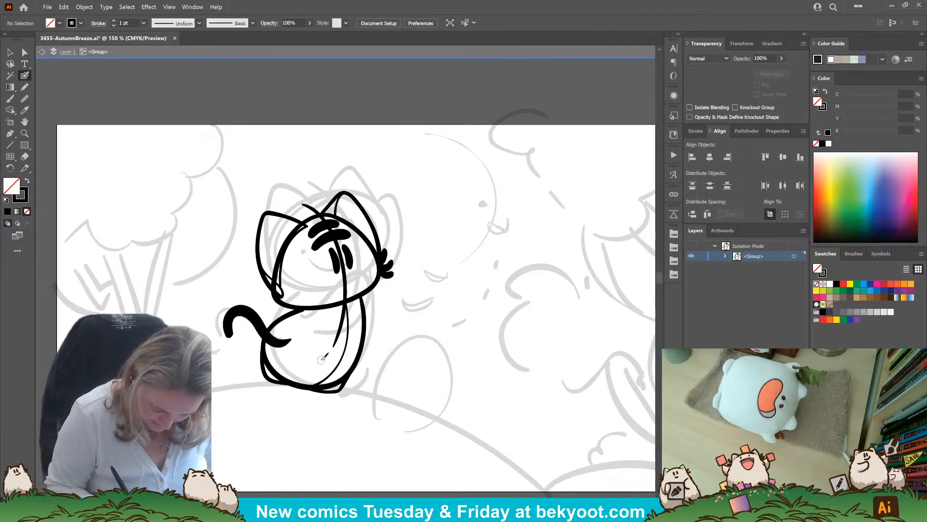
# Rework the curled tail on the left side of the body and finish its end with a solid black heart-shaped tip
pyautogui.moveTo(284, 343)
pyautogui.mouseDown()
pyautogui.moveTo(240, 341)
pyautogui.moveTo(247, 358)
pyautogui.moveTo(225, 355)
pyautogui.moveTo(237, 344)
pyautogui.moveTo(241, 353)
pyautogui.moveTo(232, 344)
pyautogui.moveTo(245, 319)
pyautogui.moveTo(249, 327)
pyautogui.mouseUp()
pyautogui.keyDown('ctrl'); pyautogui.click(242, 350); pyautogui.keyUp('ctrl')
pyautogui.hotkey('ctrl', 'z')
pyautogui.keyDown('ctrl'); pyautogui.click(231, 343); pyautogui.keyUp('ctrl')
pyautogui.keyDown('ctrl'); pyautogui.click(233, 380); pyautogui.keyUp('ctrl')
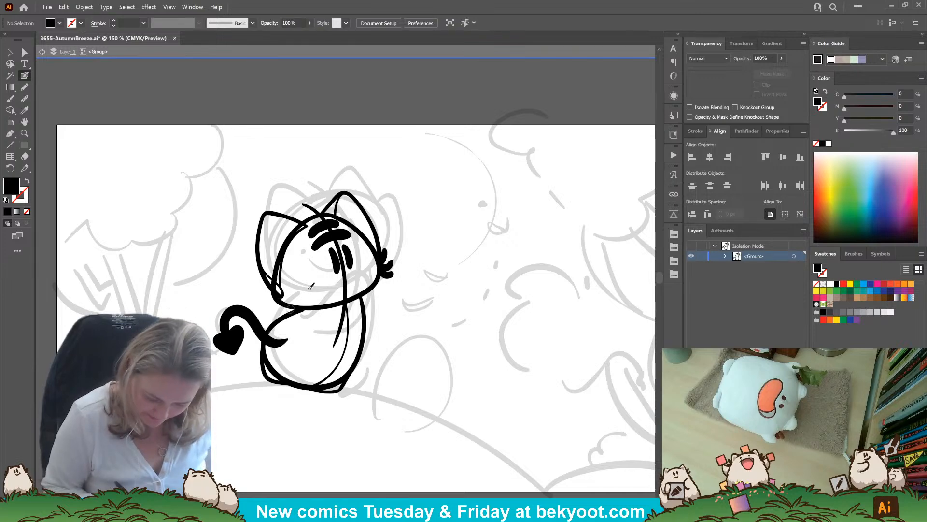
# Draw a curved smiling mouth on the face and a raised arm with a rounded paw beside the right cheek
pyautogui.hotkey('shift', 'x')
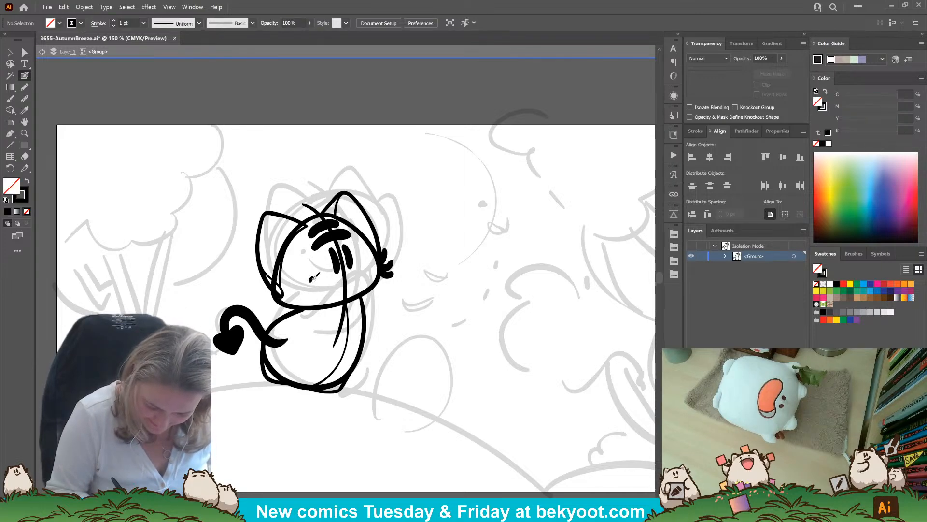
pyautogui.moveTo(310, 278); pyautogui.dragTo(341, 292)
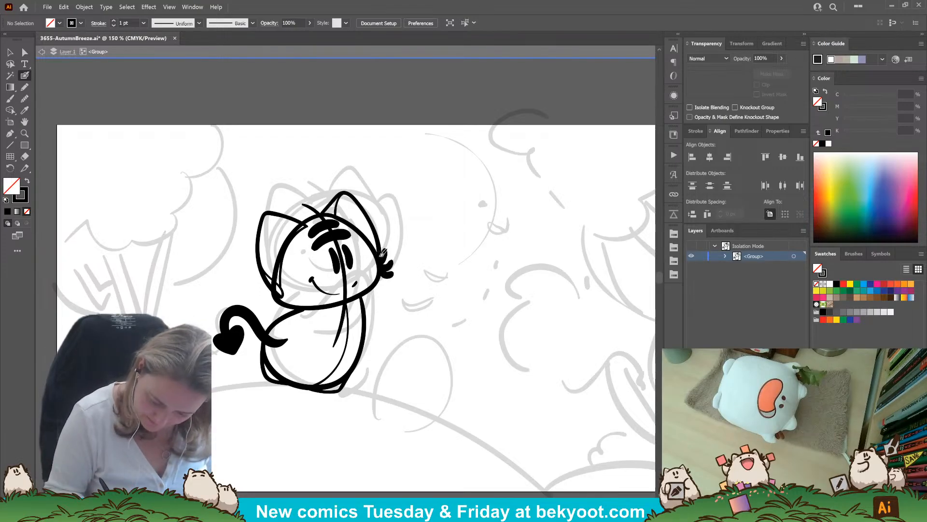
pyautogui.moveTo(404, 259); pyautogui.dragTo(391, 299)
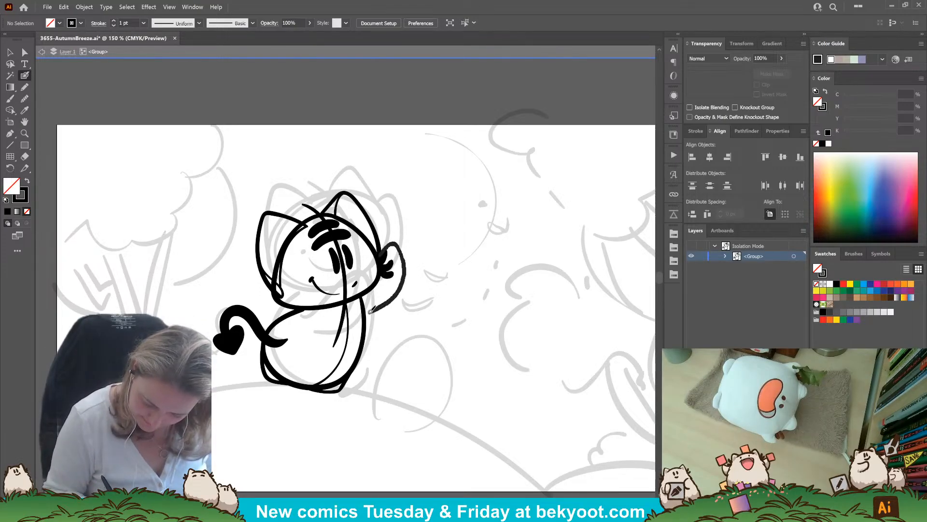
# Draw a bent front arm across the body, shrink it slightly to fit inside the outline, and add paw lines to both arms
pyautogui.moveTo(302, 321)
pyautogui.mouseDown()
pyautogui.moveTo(326, 314)
pyautogui.moveTo(348, 290)
pyautogui.moveTo(359, 298)
pyautogui.moveTo(352, 344)
pyautogui.moveTo(299, 356)
pyautogui.mouseUp()
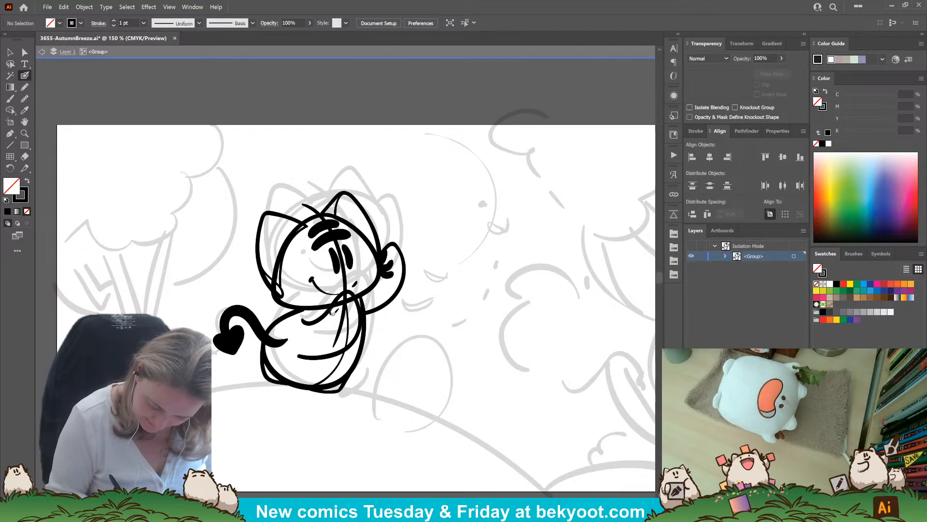
pyautogui.moveTo(352, 325); pyautogui.dragTo(373, 300)
pyautogui.hotkey('ctrl', 'z')
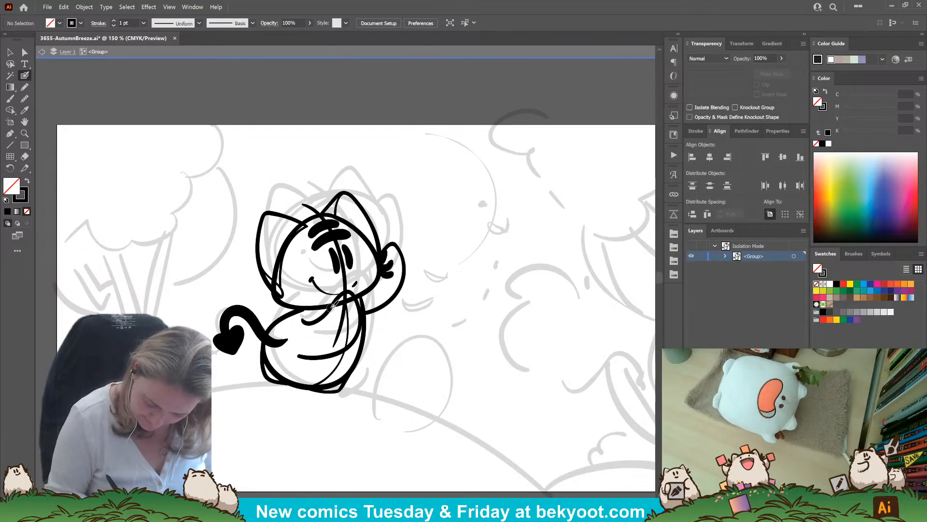
pyautogui.keyDown('ctrl'); pyautogui.click(329, 358); pyautogui.keyUp('ctrl')
pyautogui.moveTo(364, 361); pyautogui.dragTo(358, 353)
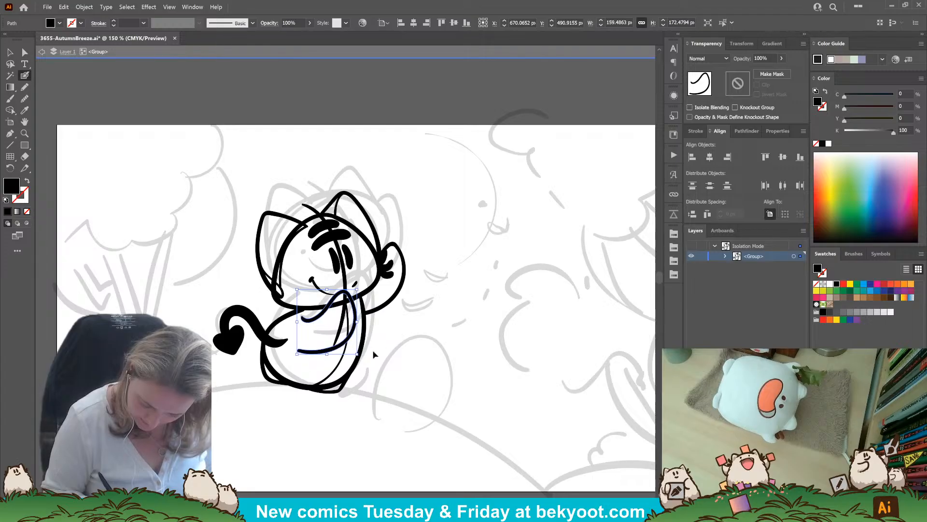
pyautogui.keyDown('ctrl'); pyautogui.click(373, 352); pyautogui.keyUp('ctrl')
pyautogui.moveTo(330, 305)
pyautogui.mouseDown()
pyautogui.moveTo(351, 331)
pyautogui.moveTo(364, 318)
pyautogui.mouseUp()
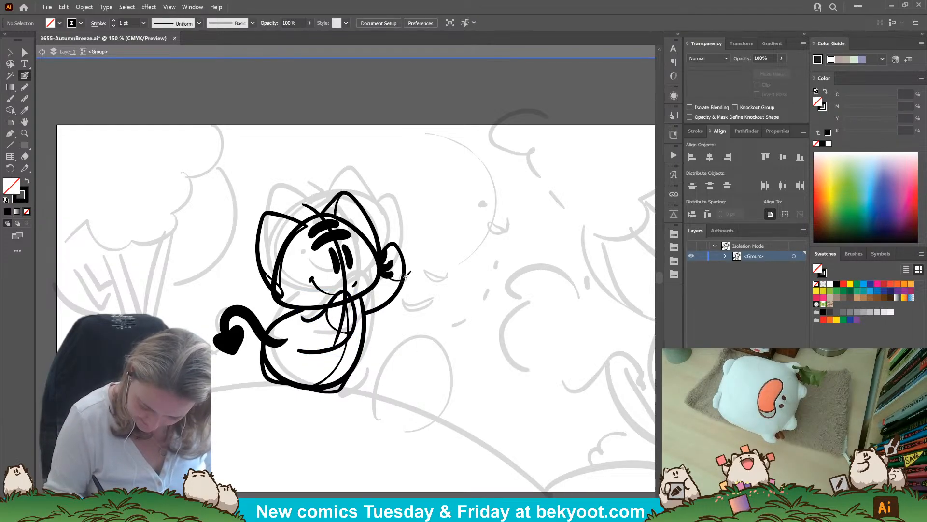
pyautogui.moveTo(393, 285); pyautogui.dragTo(406, 269)
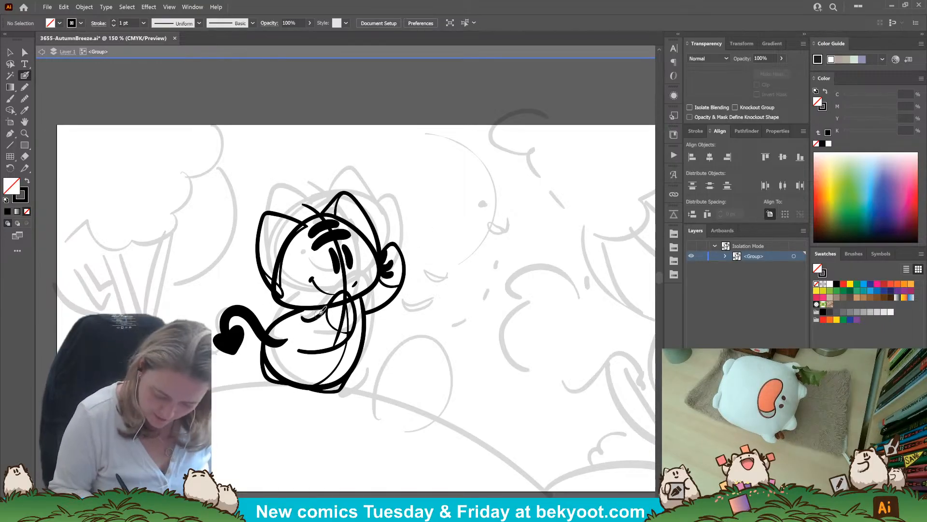
# Draw flowing cloth edges trailing left from the neck and across the body to a point on the right, with a short line under the chin
pyautogui.moveTo(313, 315); pyautogui.dragTo(256, 320)
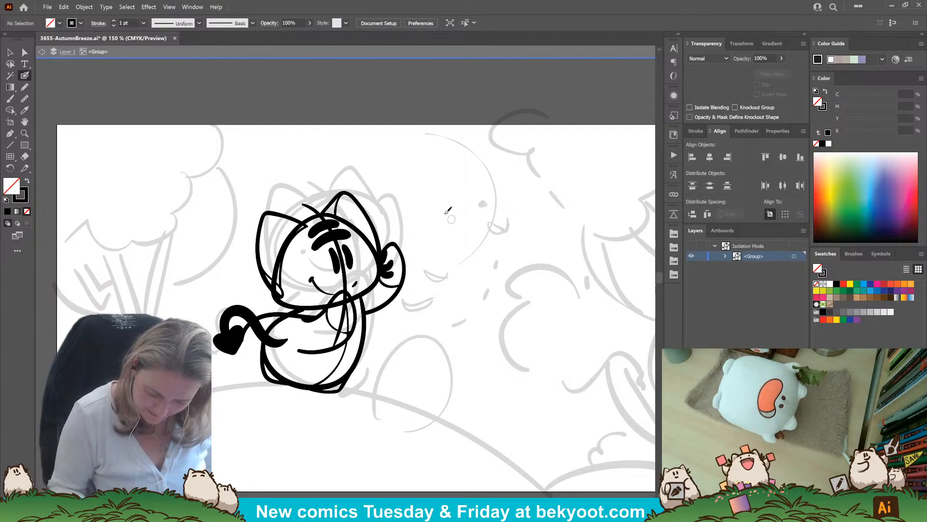
pyautogui.moveTo(245, 339)
pyautogui.mouseDown()
pyautogui.moveTo(390, 347)
pyautogui.moveTo(371, 299)
pyautogui.mouseUp()
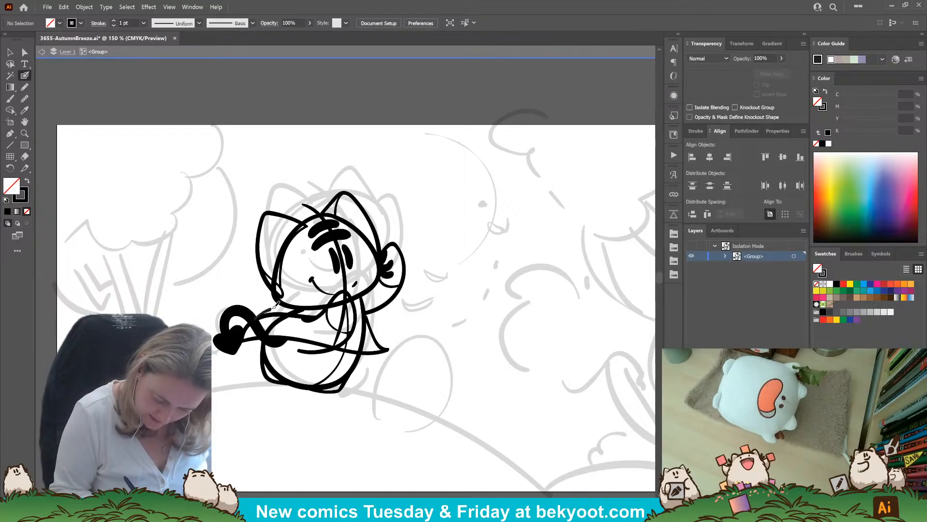
pyautogui.moveTo(273, 308); pyautogui.dragTo(297, 305)
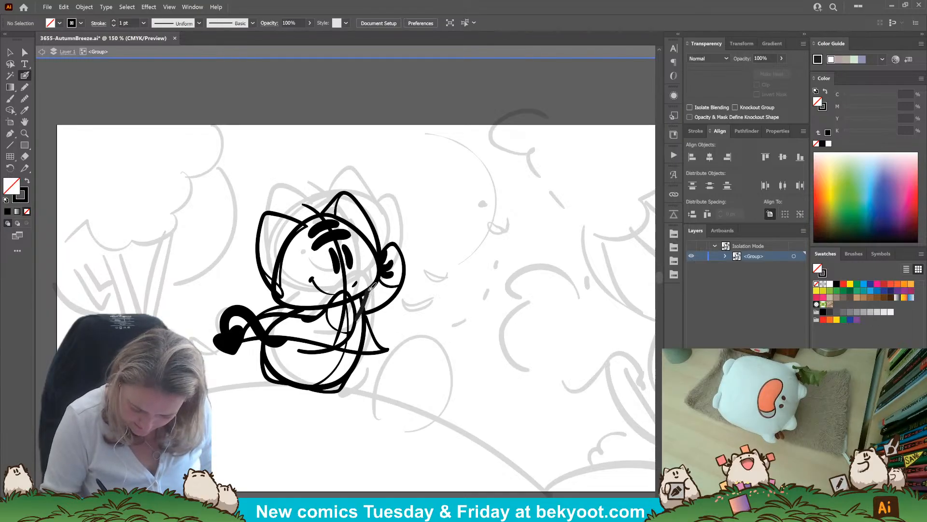
# Erase the lower cloth line where it crosses the body and extends past its right side
pyautogui.keyDown('ctrl'); pyautogui.click(382, 350); pyautogui.keyUp('ctrl')
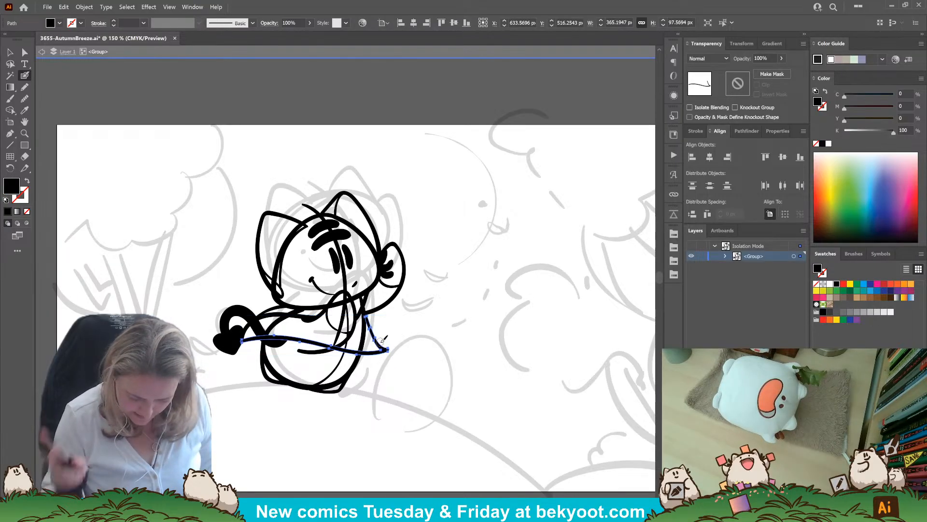
pyautogui.moveTo(269, 338)
pyautogui.mouseDown()
pyautogui.moveTo(373, 352)
pyautogui.moveTo(366, 318)
pyautogui.moveTo(371, 334)
pyautogui.mouseUp()
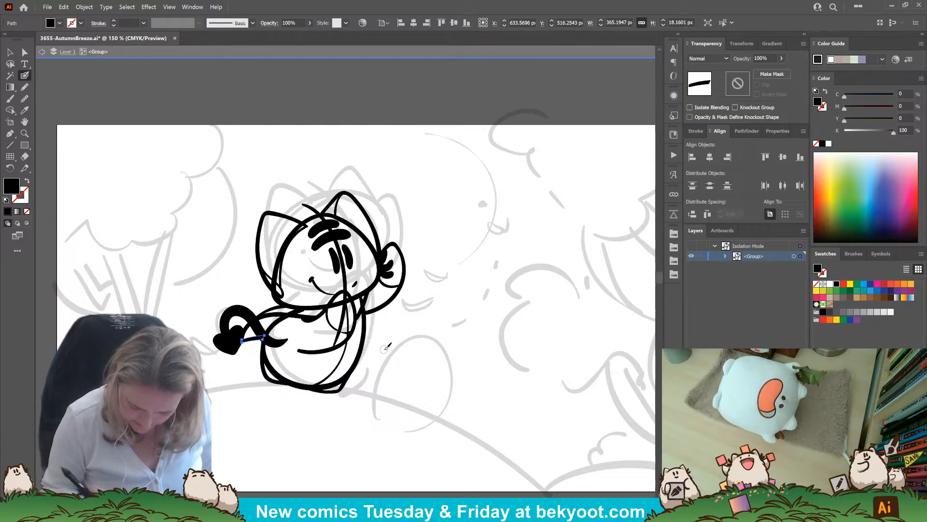
pyautogui.keyDown('ctrl'); pyautogui.click(414, 322); pyautogui.keyUp('ctrl')
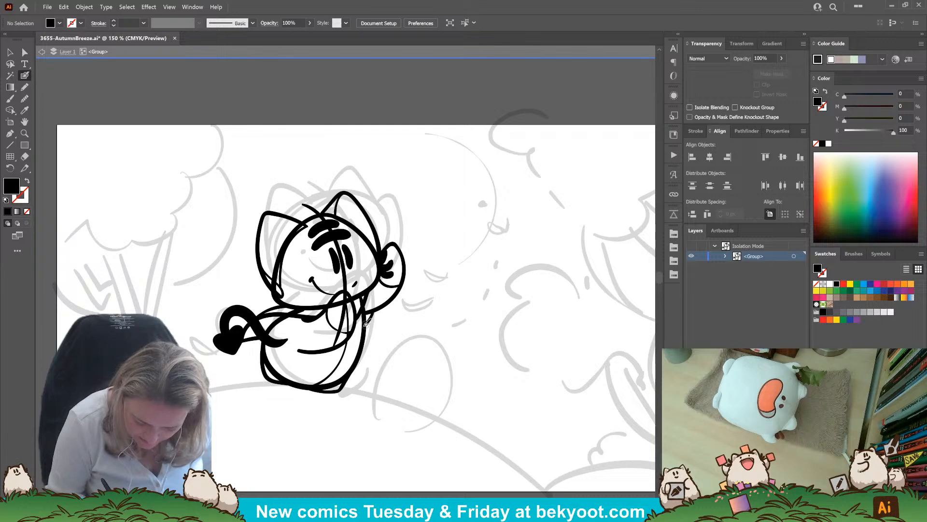
pyautogui.hotkey('shift', 'x')
pyautogui.moveTo(368, 143)
pyautogui.mouseDown()
pyautogui.moveTo(563, 306)
pyautogui.moveTo(232, 333)
pyautogui.moveTo(186, 322)
pyautogui.mouseUp()
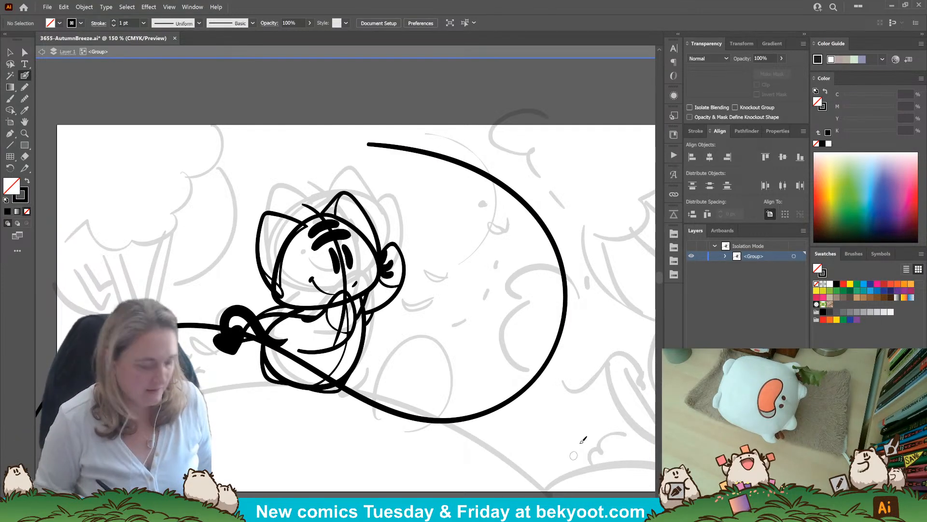
pyautogui.hotkey('ctrl', 'z')
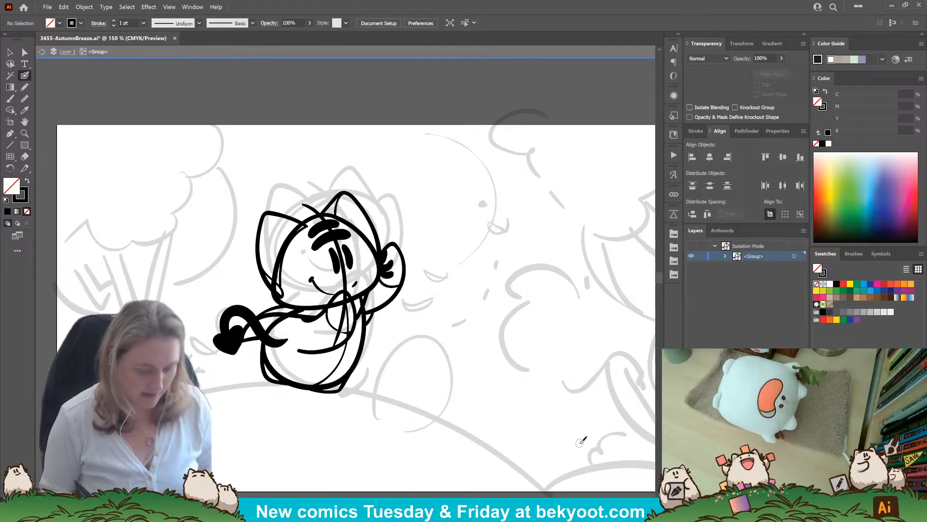
# Shift the left ear slightly inward and narrow the head outline a little from its left side
pyautogui.press('v')
pyautogui.moveTo(246, 241); pyautogui.dragTo(259, 295)
pyautogui.moveTo(285, 255); pyautogui.dragTo(289, 254)
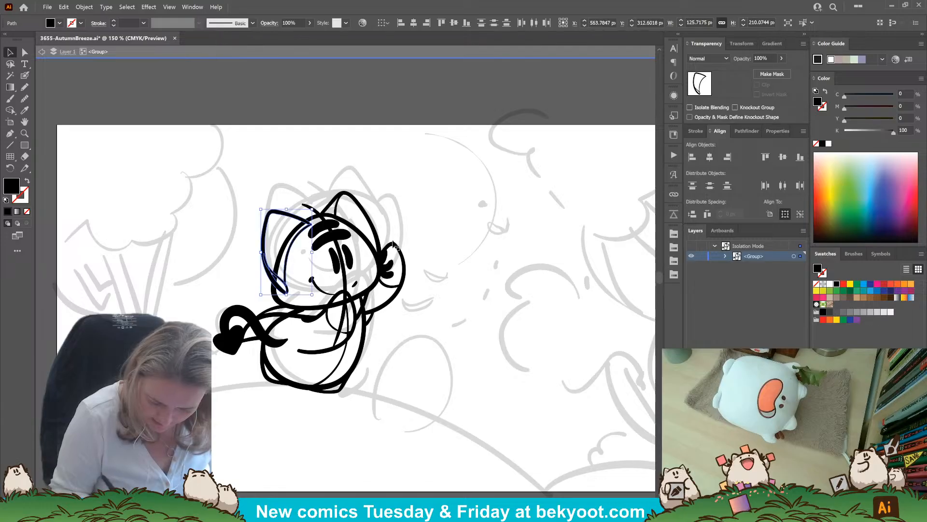
pyautogui.click(458, 233)
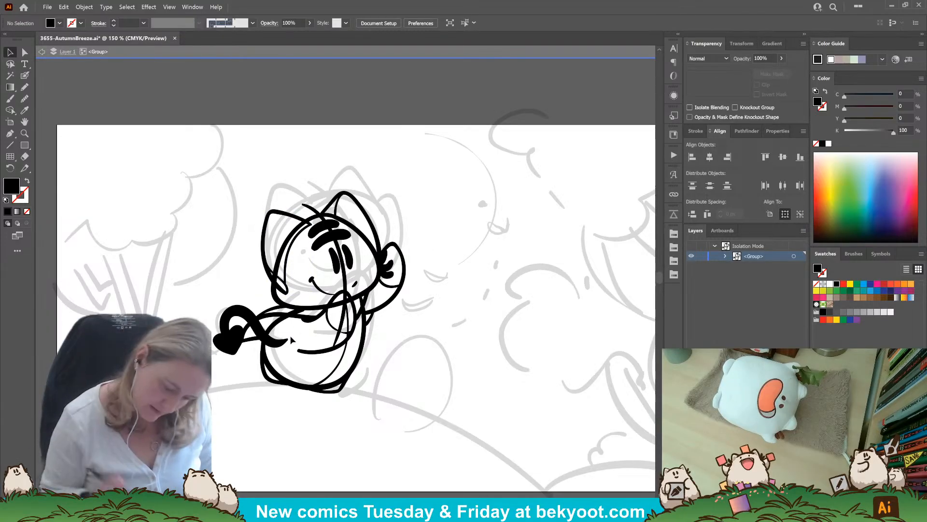
pyautogui.click(276, 294)
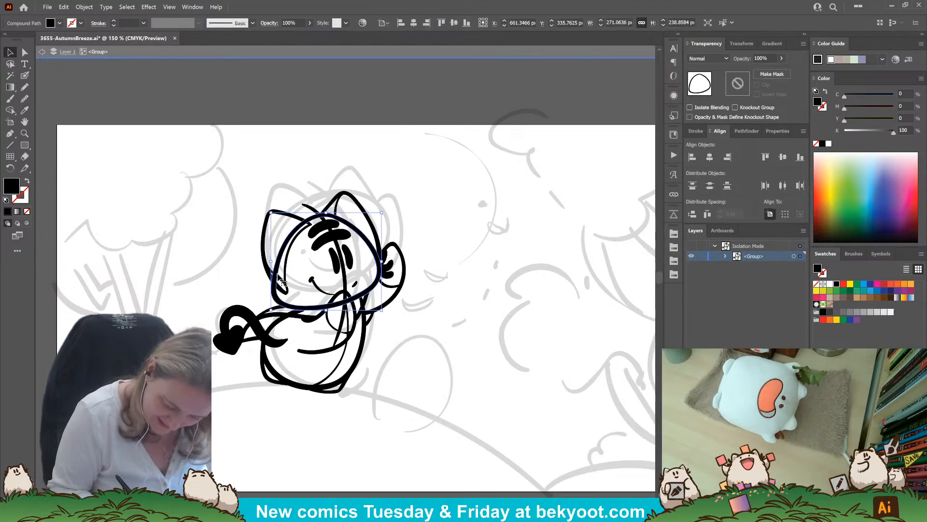
pyautogui.click(257, 275)
# Draw a solid black fur tuft at the lower left cheek and erase the head outline where it overlaps the left ear
pyautogui.click(24, 75)
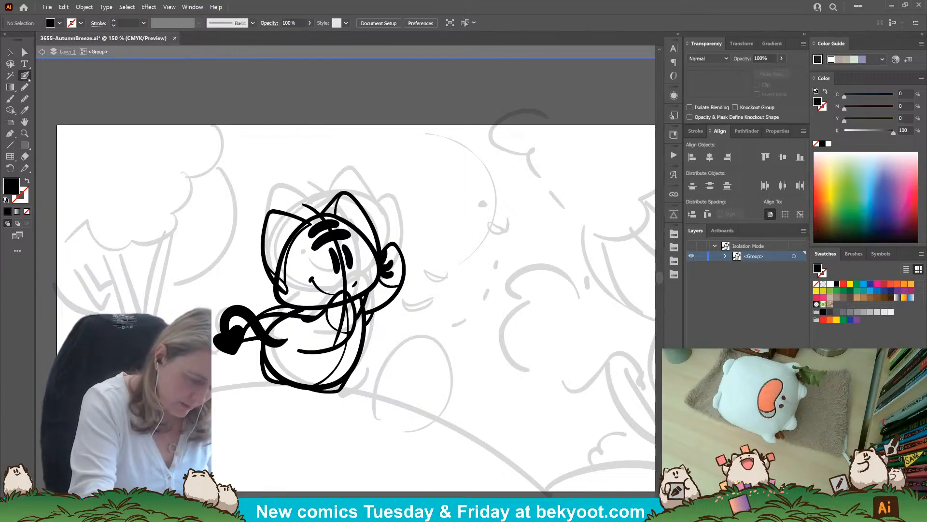
pyautogui.moveTo(288, 290)
pyautogui.mouseDown()
pyautogui.moveTo(280, 283)
pyautogui.moveTo(286, 293)
pyautogui.moveTo(275, 296)
pyautogui.moveTo(315, 301)
pyautogui.mouseUp()
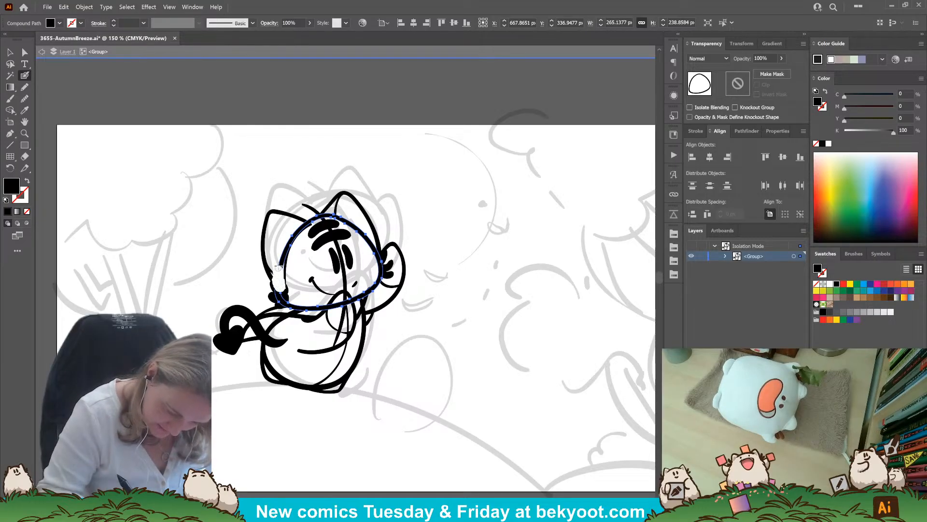
pyautogui.moveTo(279, 267); pyautogui.dragTo(303, 227)
pyautogui.moveTo(280, 289); pyautogui.dragTo(308, 235)
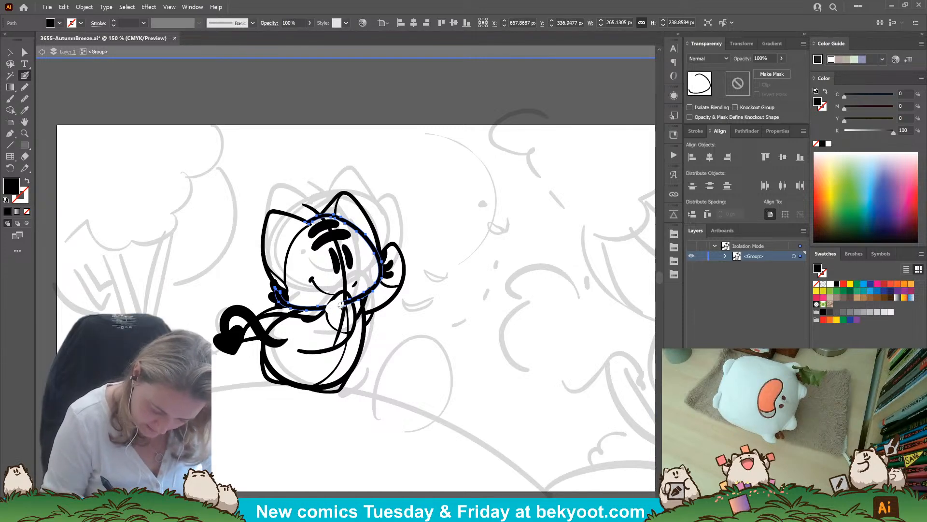
# Erase the head outline where the front paw covers it and clean up the short line below the right cheek
pyautogui.moveTo(348, 304)
pyautogui.mouseDown()
pyautogui.moveTo(348, 325)
pyautogui.moveTo(373, 280)
pyautogui.mouseUp()
pyautogui.keyDown('ctrl'); pyautogui.click(431, 316); pyautogui.keyUp('ctrl')
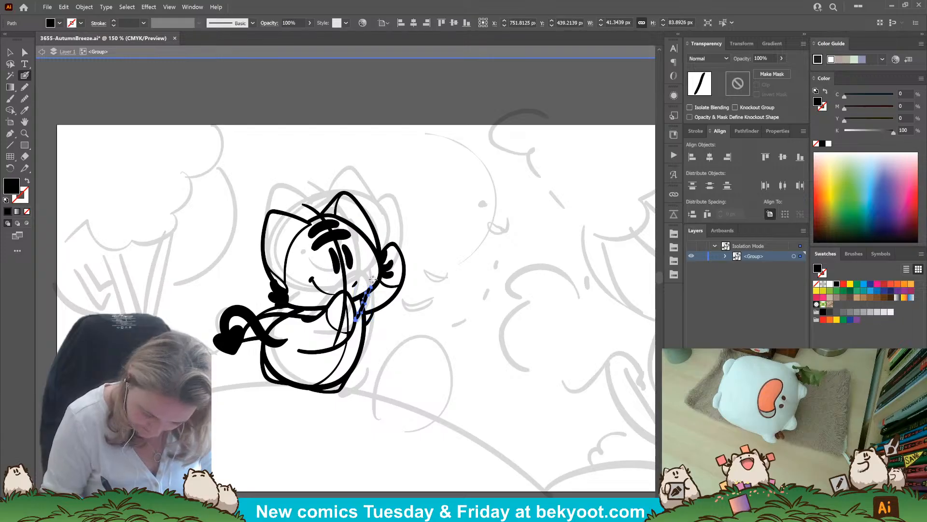
pyautogui.keyDown('ctrl'); pyautogui.click(407, 313); pyautogui.keyUp('ctrl')
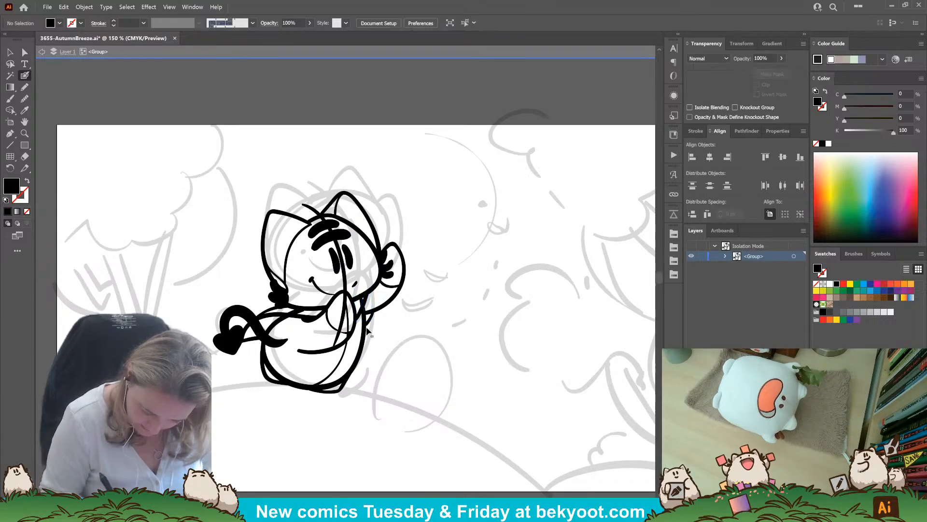
pyautogui.keyDown('ctrl'); pyautogui.click(365, 325); pyautogui.keyUp('ctrl')
pyautogui.keyDown('ctrl'); pyautogui.click(385, 319); pyautogui.keyUp('ctrl')
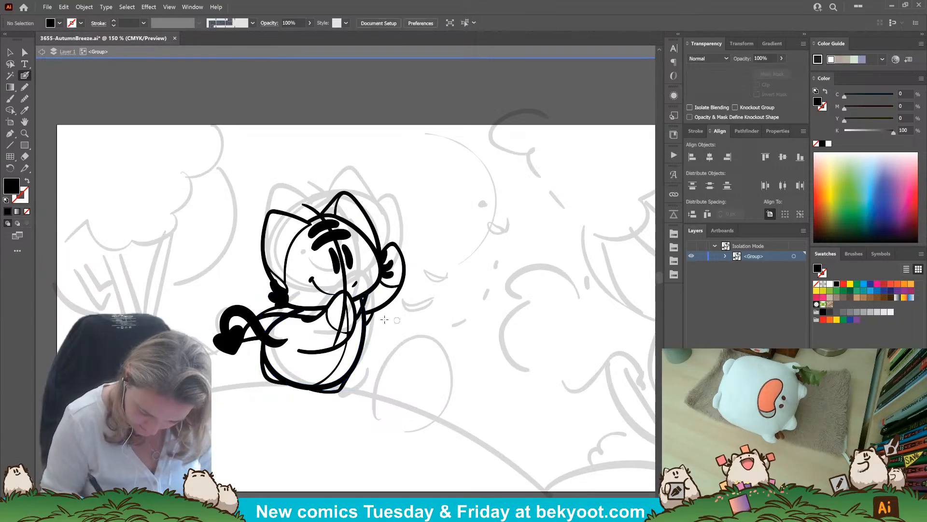
# Trim the upper ends of the body outline below the right cheek and along the left shoulder
pyautogui.keyDown('ctrl'); pyautogui.click(364, 332); pyautogui.keyUp('ctrl')
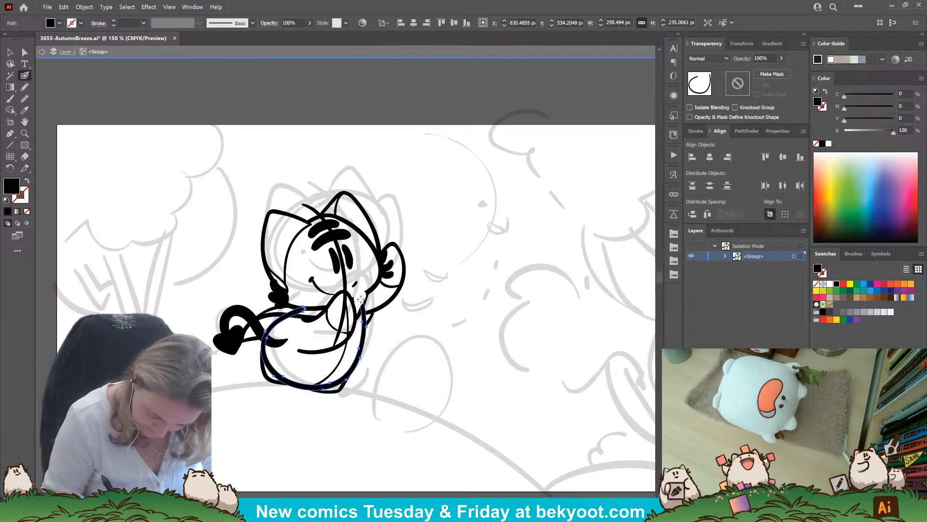
pyautogui.moveTo(361, 299); pyautogui.dragTo(359, 305)
pyautogui.keyDown('ctrl'); pyautogui.click(438, 328); pyautogui.keyUp('ctrl')
pyautogui.keyDown('ctrl'); pyautogui.click(281, 322); pyautogui.keyUp('ctrl')
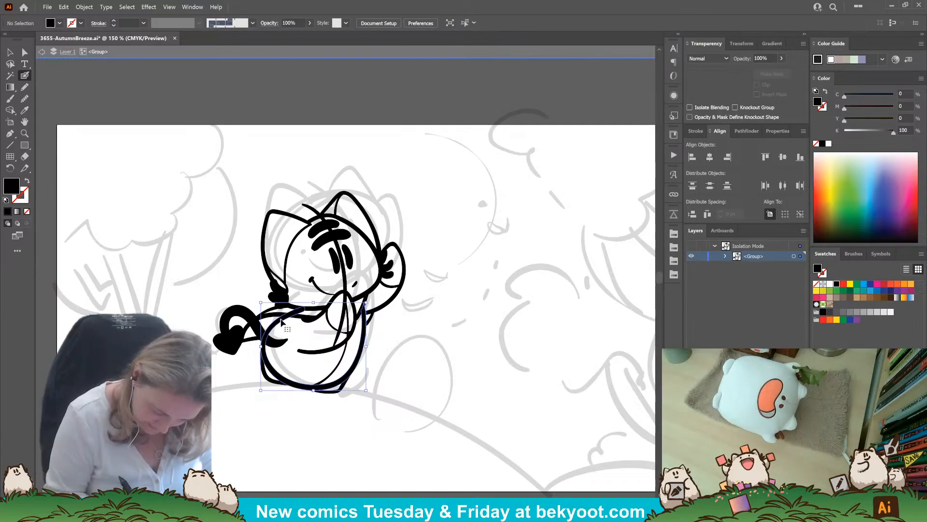
pyautogui.moveTo(308, 308)
pyautogui.mouseDown()
pyautogui.moveTo(285, 310)
pyautogui.moveTo(313, 313)
pyautogui.mouseUp()
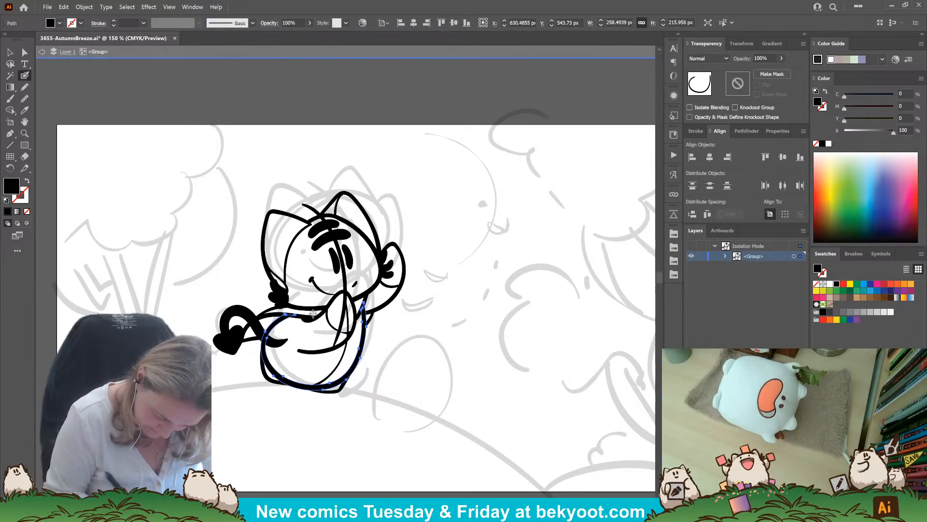
pyautogui.keyDown('ctrl'); pyautogui.click(324, 333); pyautogui.keyUp('ctrl')
# Delete the curved guide line inside the body and the centre guide line running down through the face
pyautogui.keyDown('ctrl'); pyautogui.click(342, 354); pyautogui.keyUp('ctrl')
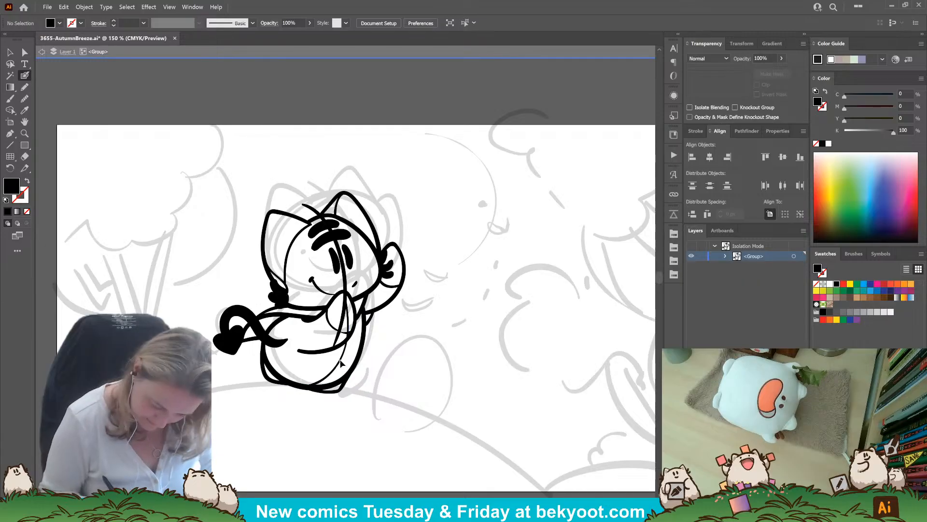
pyautogui.press('Delete')
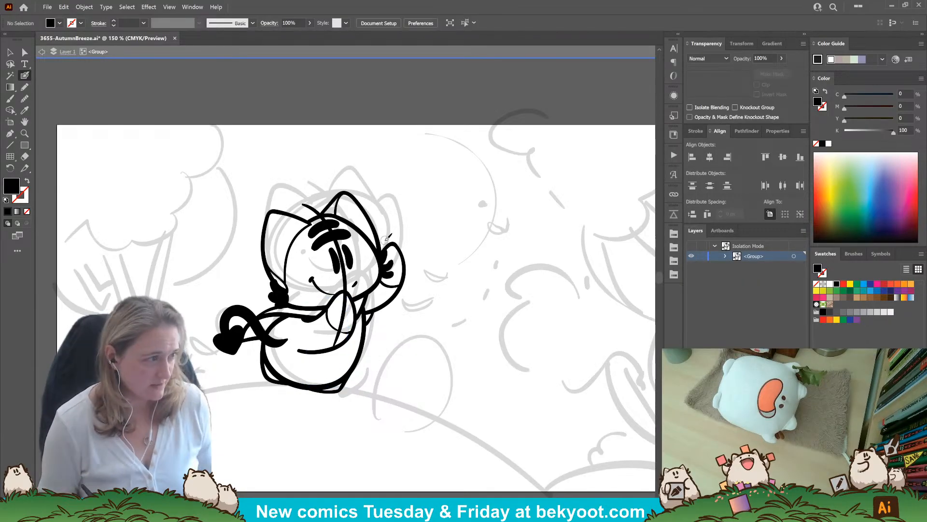
pyautogui.keyDown('ctrl'); pyautogui.click(345, 279); pyautogui.keyUp('ctrl')
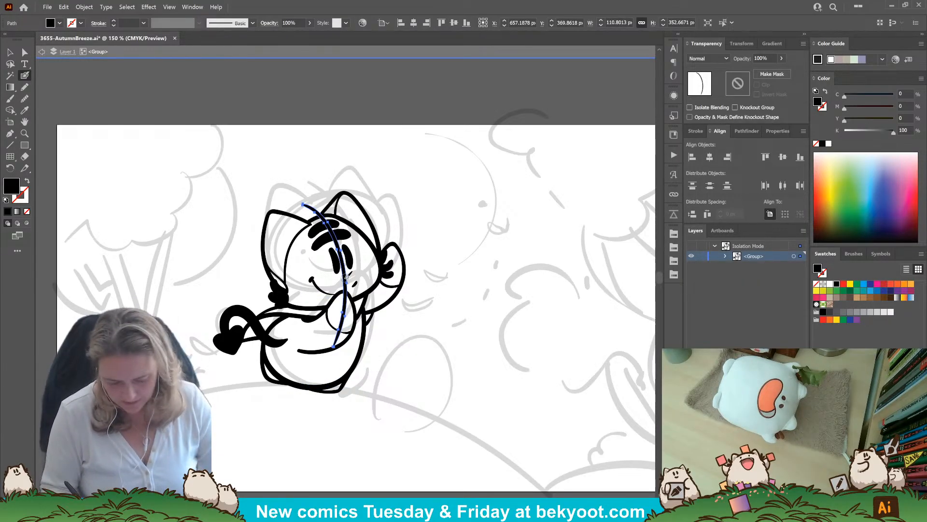
pyautogui.press('Delete')
# Rework the edge of the lower forehead stripe with the Blob Brush and undo the last stroke
pyautogui.keyDown('ctrl'); pyautogui.click(340, 234); pyautogui.keyUp('ctrl')
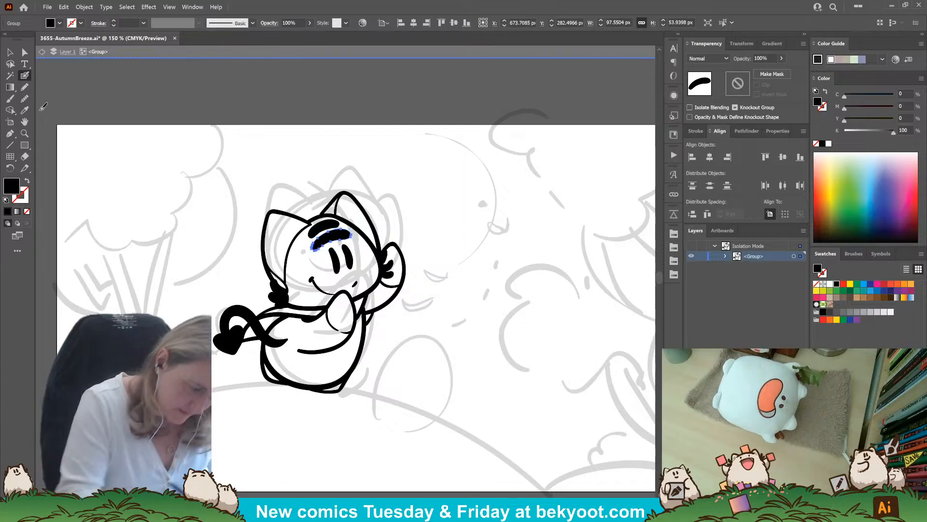
pyautogui.hotkey('shift', 'b')
pyautogui.moveTo(308, 245); pyautogui.dragTo(353, 234)
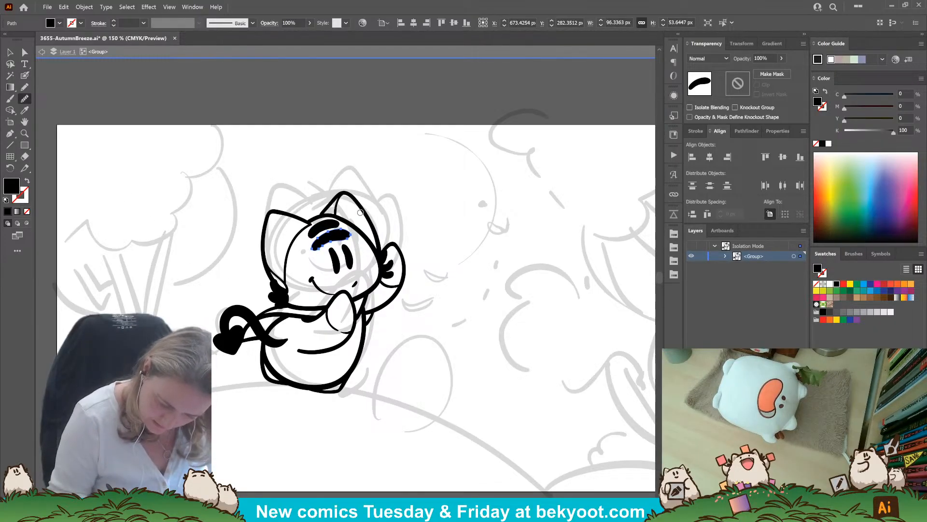
pyautogui.hotkey('ctrl', 'z')
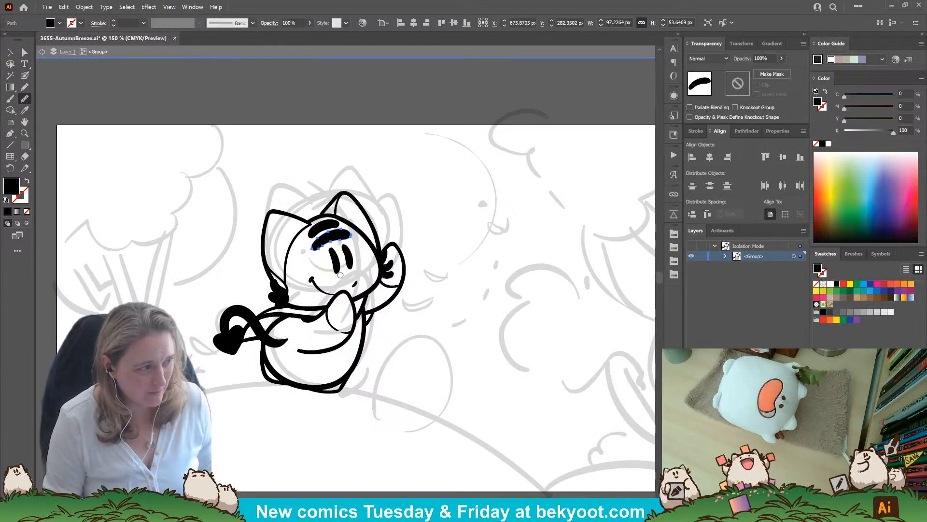
# Flip the lower forehead stripe horizontally and rotate it to fit beneath the upper stripe
pyautogui.press('v')
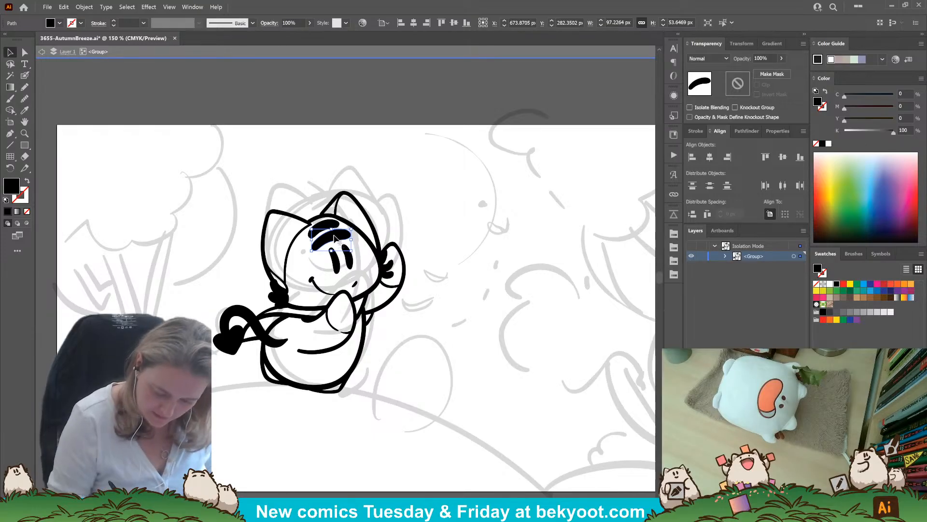
pyautogui.click(321, 225)
pyautogui.moveTo(308, 239); pyautogui.dragTo(310, 237)
pyautogui.click(363, 218)
pyautogui.click(345, 236)
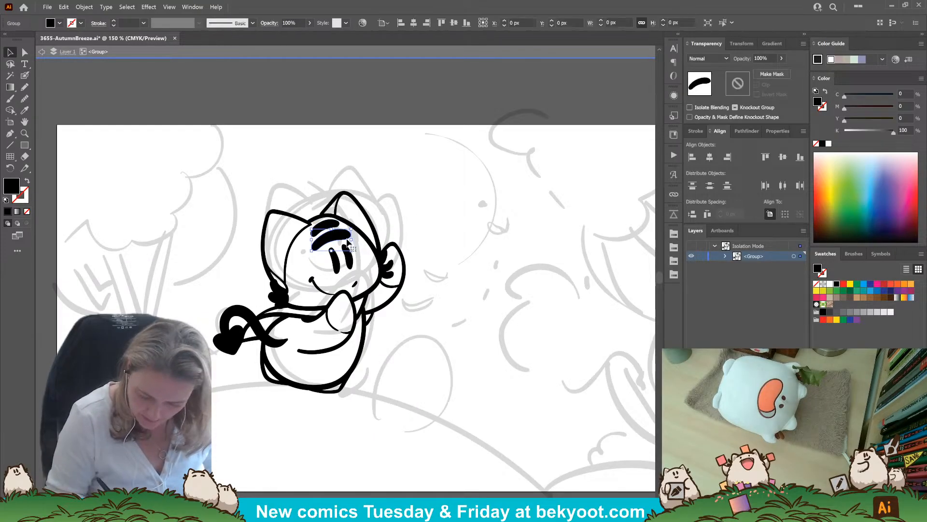
pyautogui.click(775, 131)
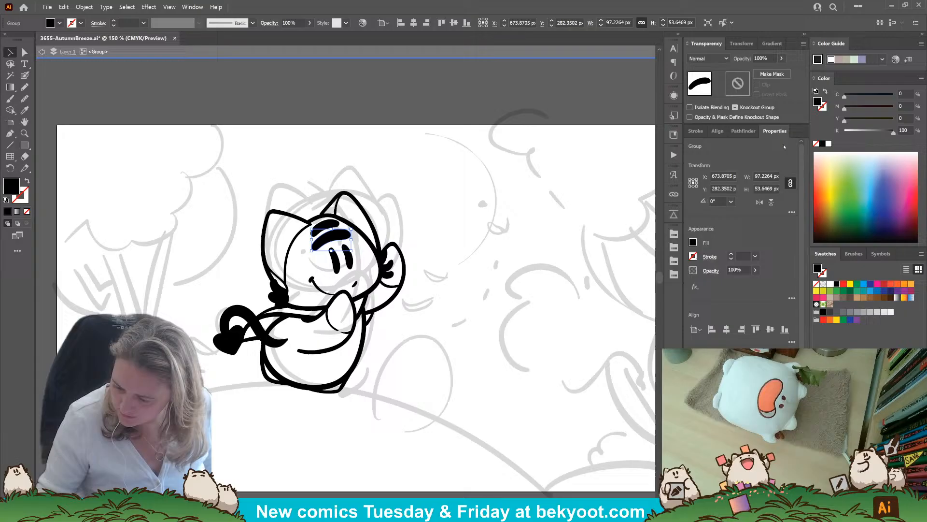
pyautogui.click(760, 202)
pyautogui.moveTo(357, 227); pyautogui.dragTo(367, 205)
pyautogui.click(425, 193)
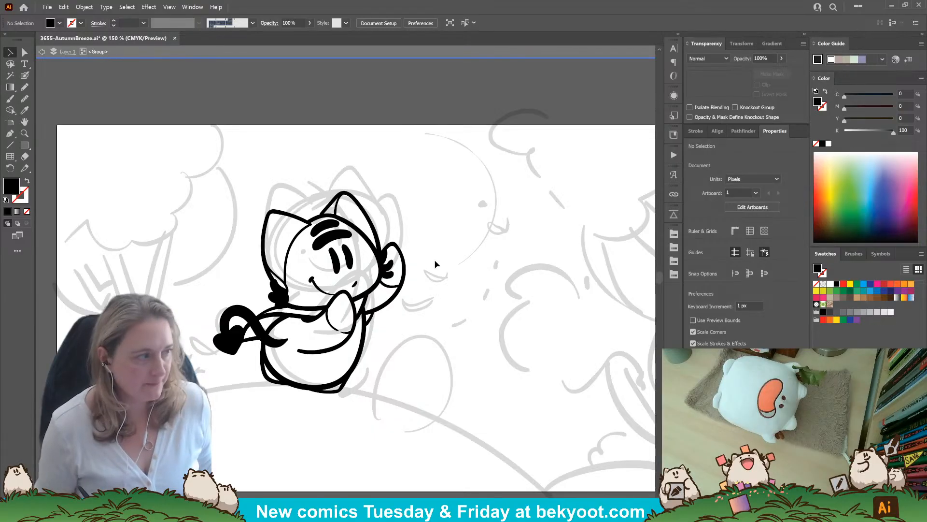
# Remove the end of the tail that overlaps the inside of the body
pyautogui.moveTo(342, 428); pyautogui.dragTo(350, 388)
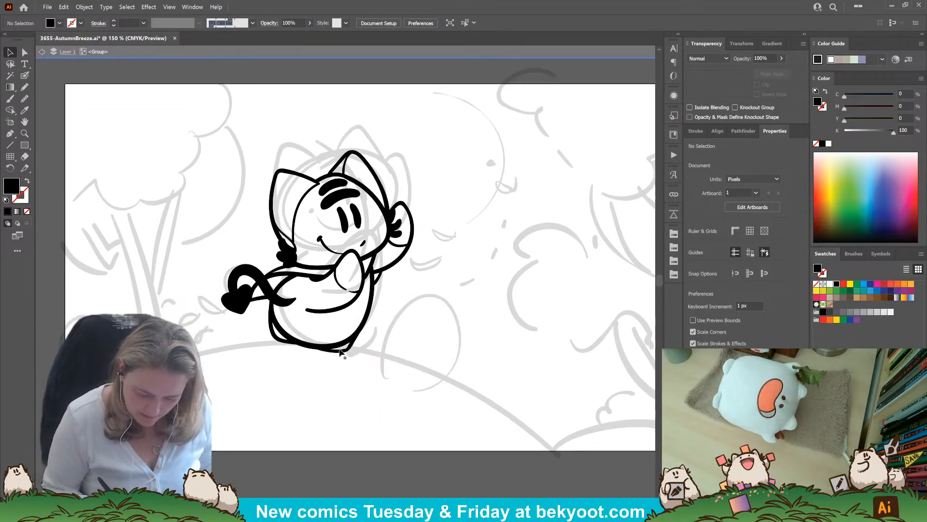
pyautogui.click(290, 301)
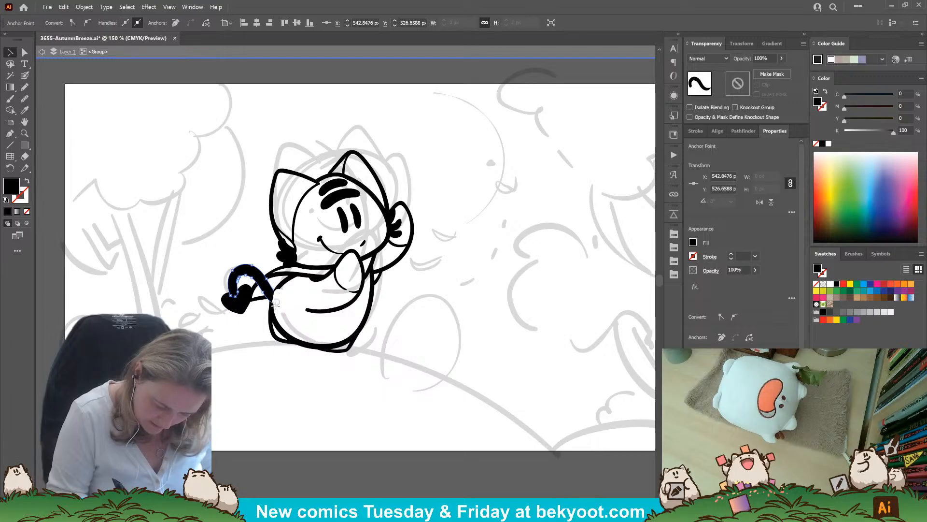
pyautogui.click(296, 389)
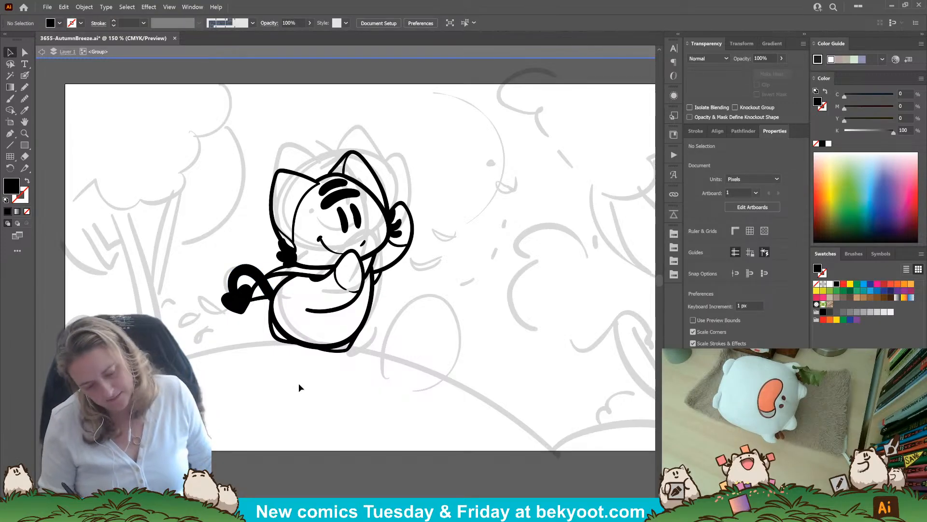
# Scale the cat's left eye down and fit it closer to the right eye
pyautogui.click(343, 220)
pyautogui.click(358, 221)
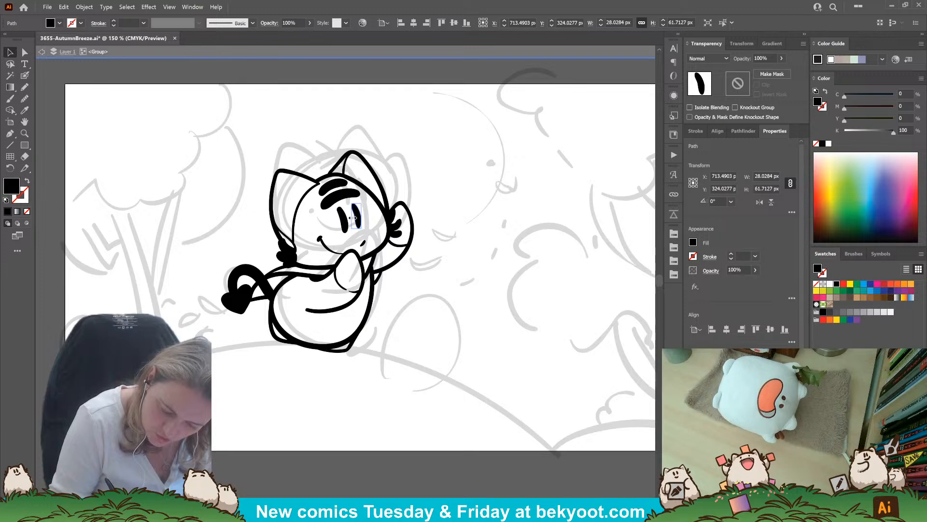
pyautogui.click(420, 190)
pyautogui.click(343, 220)
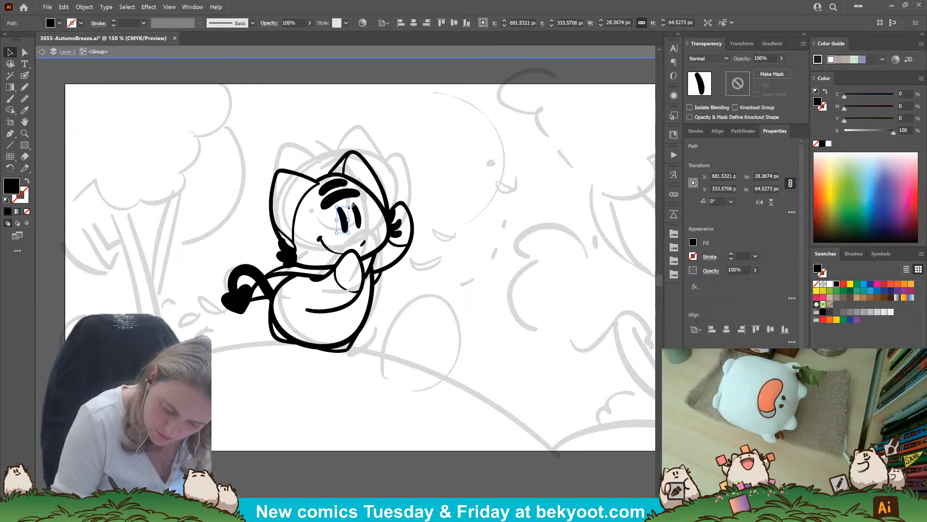
pyautogui.moveTo(351, 204); pyautogui.dragTo(347, 221)
pyautogui.click(416, 182)
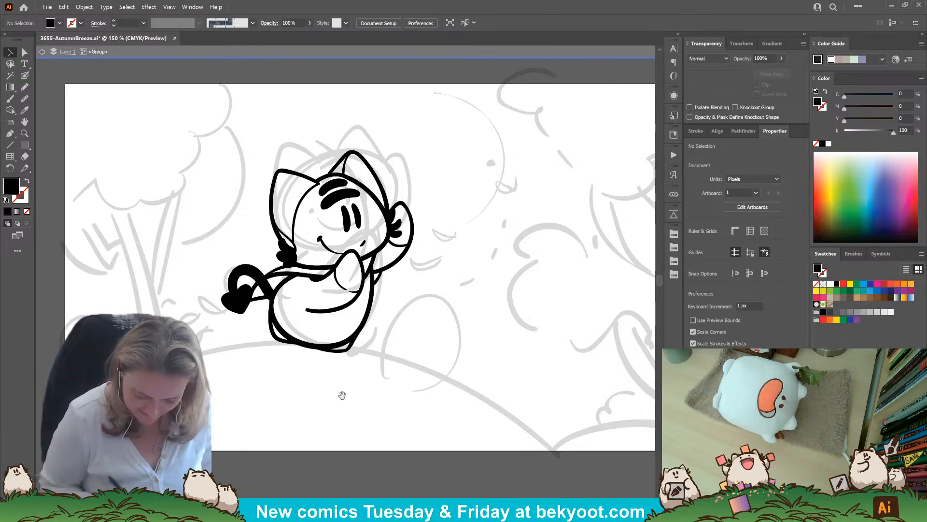
# Draw short ground lines beneath the cat's body with the Blob Brush
pyautogui.moveTo(387, 388); pyautogui.dragTo(407, 378)
pyautogui.hotkey('shift', 'b')
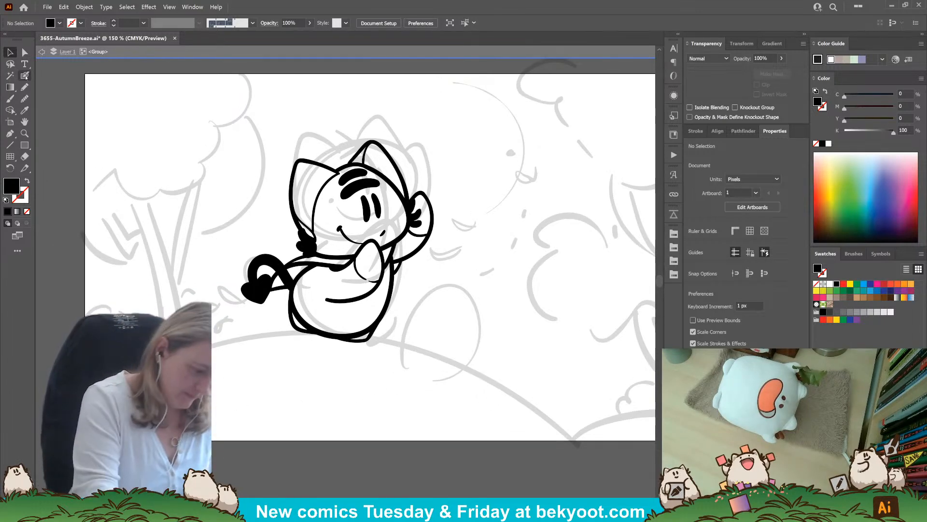
pyautogui.moveTo(330, 343); pyautogui.dragTo(403, 341)
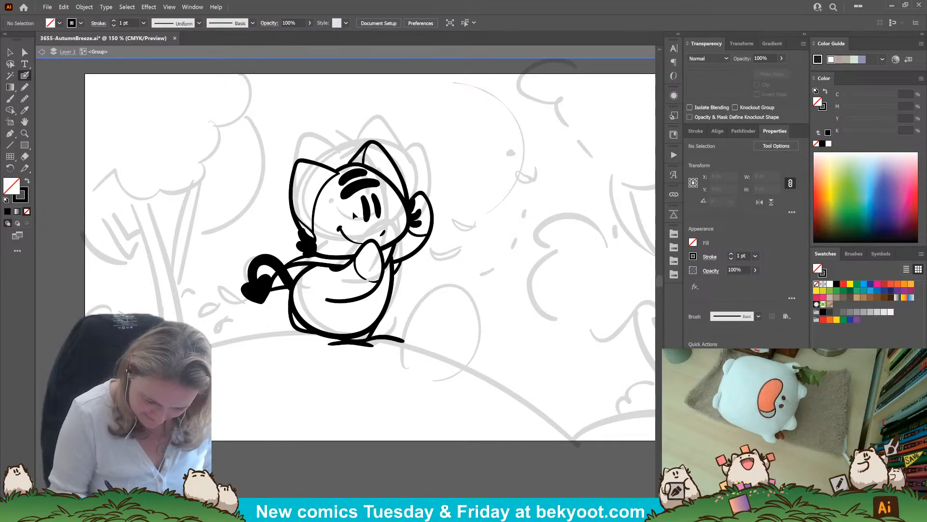
# Fine-tune the placement of the cat's left eye beside the right one
pyautogui.keyDown('ctrl'); pyautogui.click(372, 210); pyautogui.keyUp('ctrl')
pyautogui.keyDown('ctrl'); pyautogui.click(454, 167); pyautogui.keyUp('ctrl')
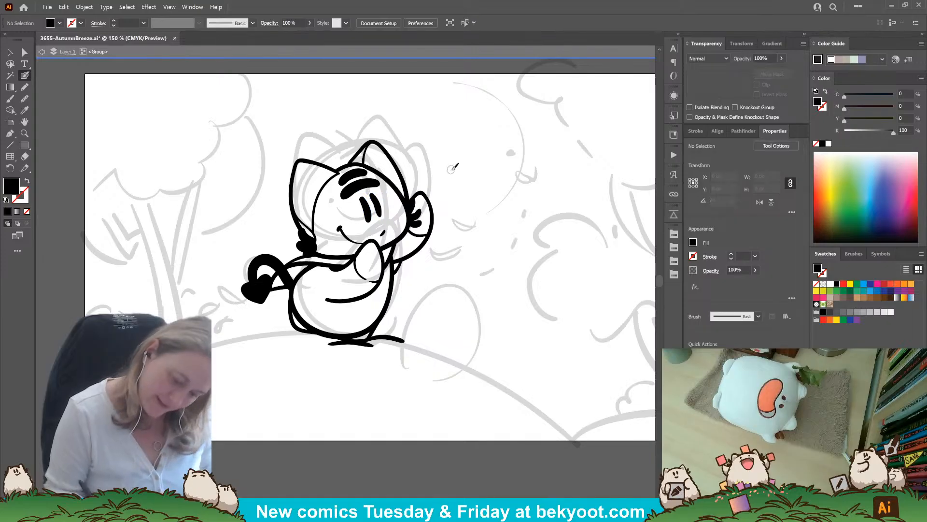
pyautogui.keyDown('ctrl'); pyautogui.click(371, 225); pyautogui.keyUp('ctrl')
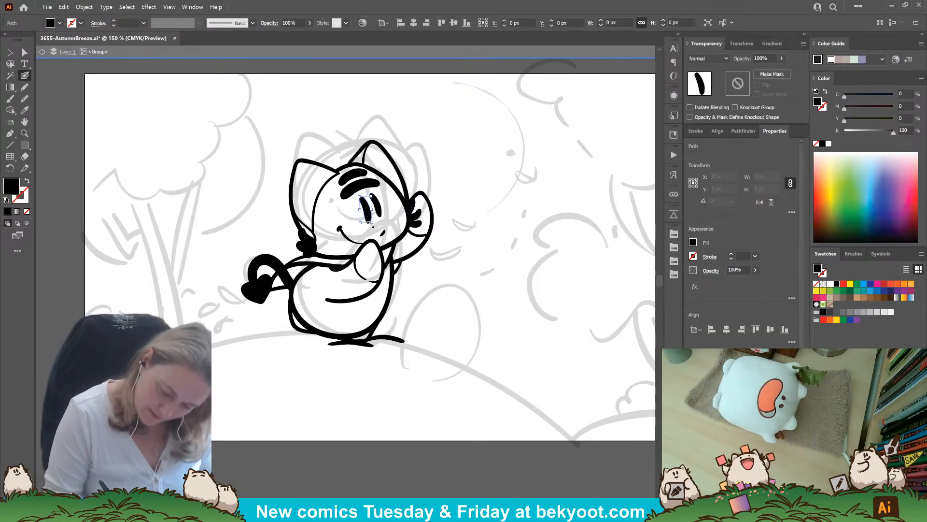
pyautogui.keyDown('ctrl'); pyautogui.click(454, 198); pyautogui.keyUp('ctrl')
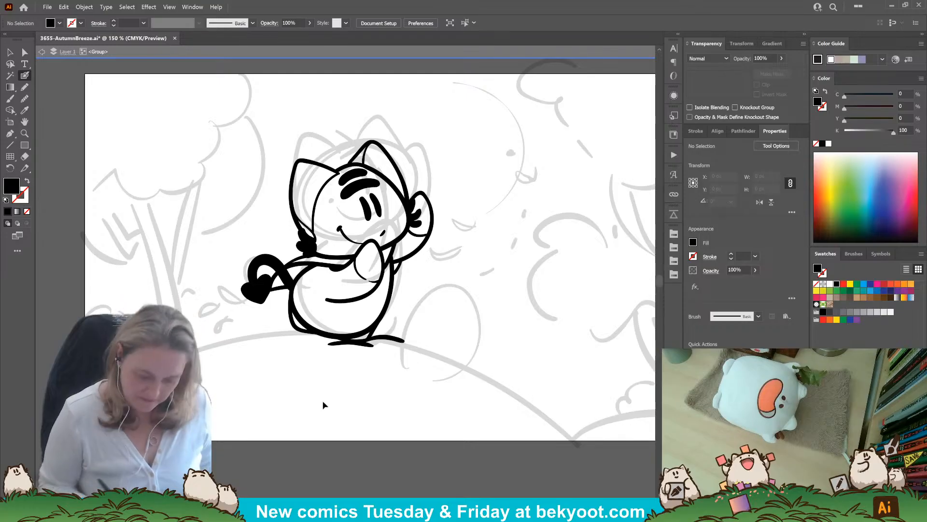
# Draw a solid black ground shadow extending left from beneath the body with the Pencil tool, adding a small separate patch at its end
pyautogui.moveTo(275, 396); pyautogui.dragTo(337, 404)
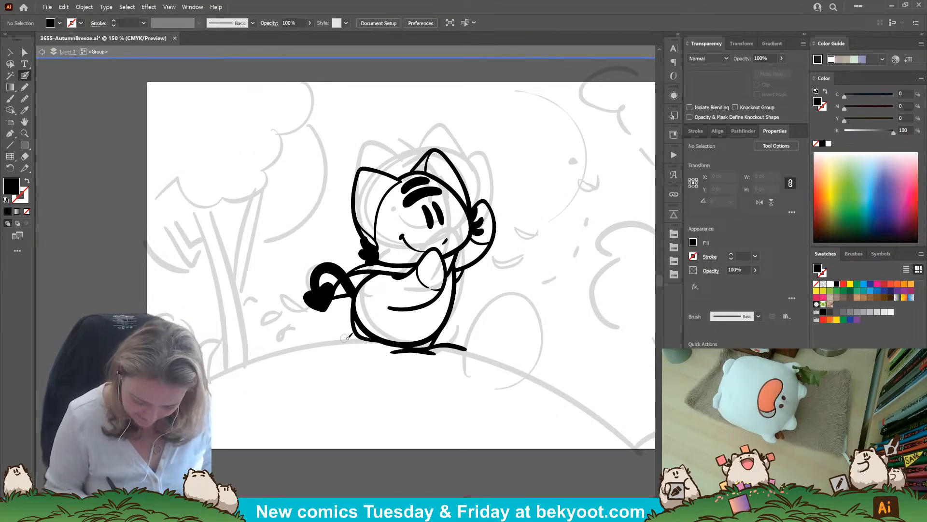
pyautogui.click(25, 88)
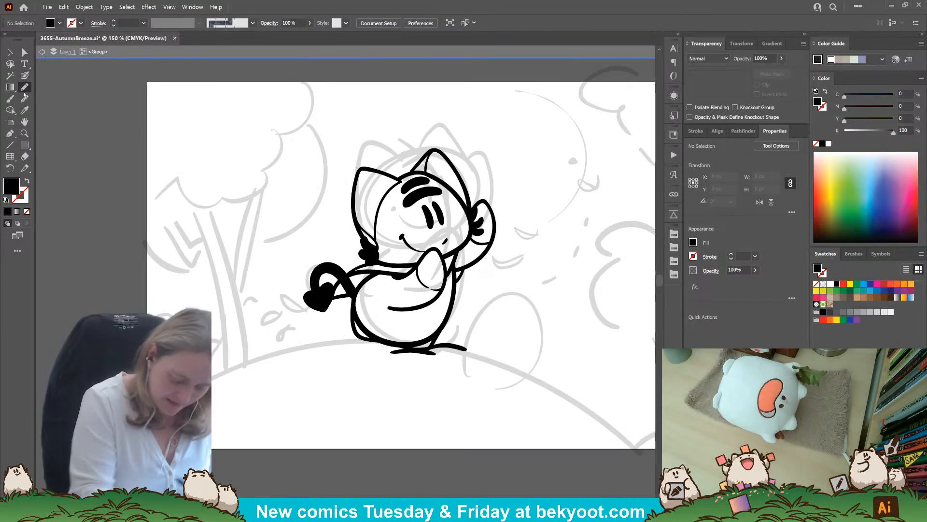
pyautogui.moveTo(410, 346)
pyautogui.mouseDown()
pyautogui.moveTo(322, 345)
pyautogui.moveTo(333, 357)
pyautogui.moveTo(365, 358)
pyautogui.moveTo(417, 348)
pyautogui.mouseUp()
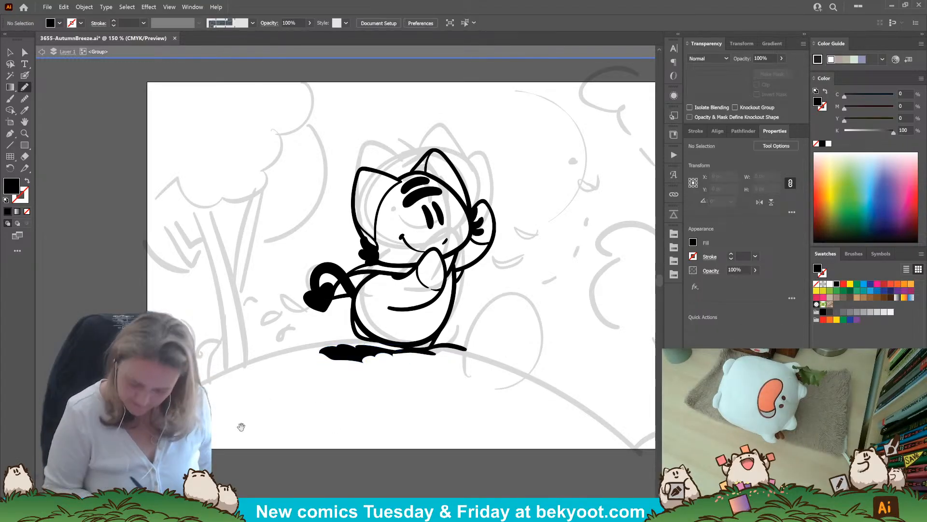
pyautogui.moveTo(241, 427); pyautogui.dragTo(221, 423)
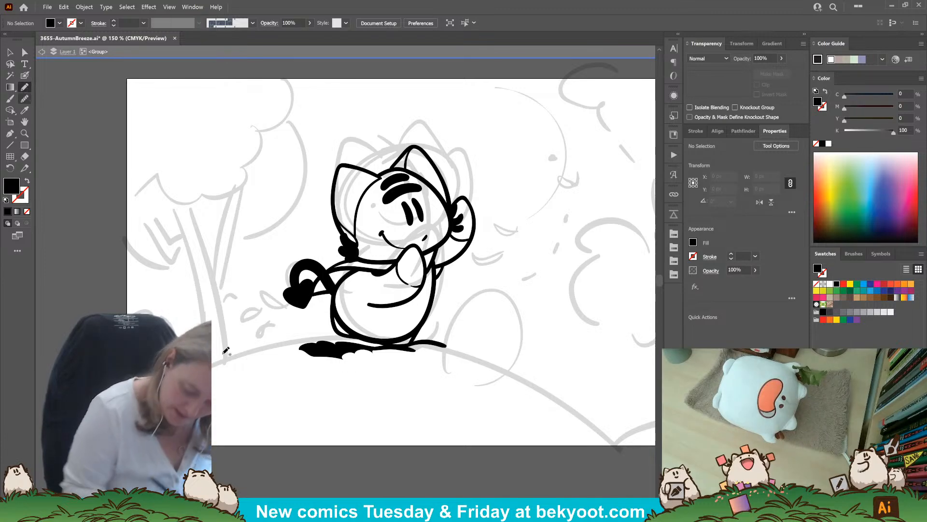
pyautogui.moveTo(301, 353)
pyautogui.mouseDown()
pyautogui.moveTo(293, 356)
pyautogui.moveTo(303, 354)
pyautogui.mouseUp()
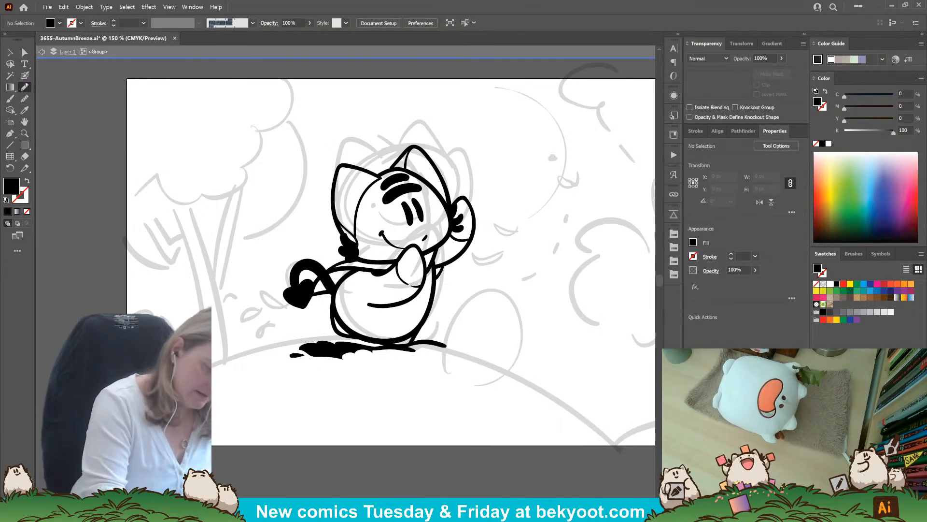
# Draw a row of grass blades with the Blob Brush along the hill edge behind the shadow, left of the body
pyautogui.click(25, 75)
pyautogui.scroll(-1, 316, 362)
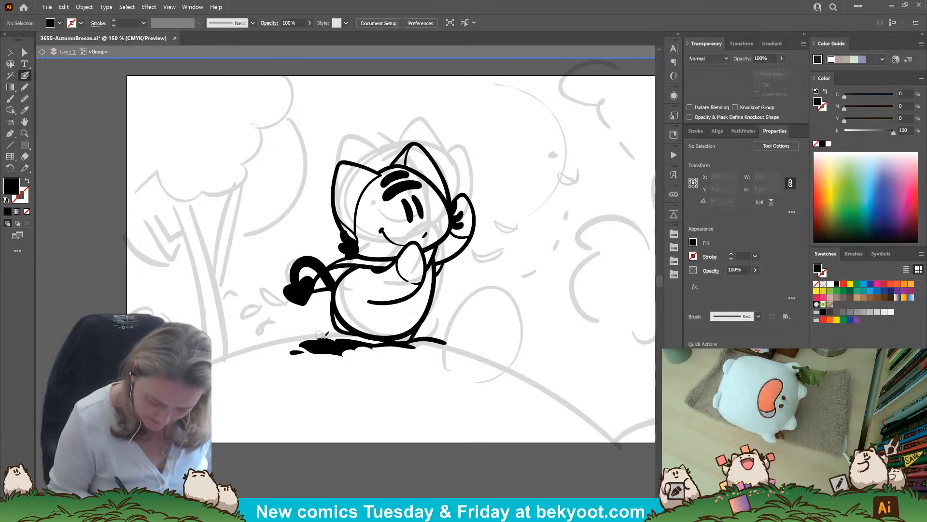
pyautogui.moveTo(324, 338)
pyautogui.mouseDown()
pyautogui.moveTo(308, 326)
pyautogui.moveTo(312, 335)
pyautogui.moveTo(294, 328)
pyautogui.moveTo(299, 335)
pyautogui.moveTo(259, 346)
pyautogui.mouseUp()
pyautogui.moveTo(322, 335)
pyautogui.mouseDown()
pyautogui.moveTo(328, 323)
pyautogui.moveTo(342, 337)
pyautogui.mouseUp()
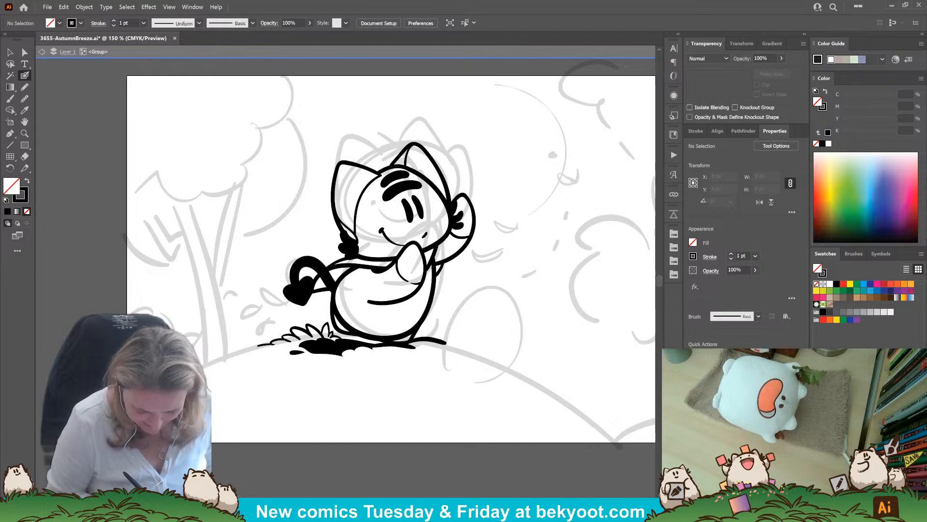
# Replace the short ground stroke after the grass with a longer one and continue the grass tufts down the left slope of the hill
pyautogui.moveTo(272, 343); pyautogui.dragTo(257, 346)
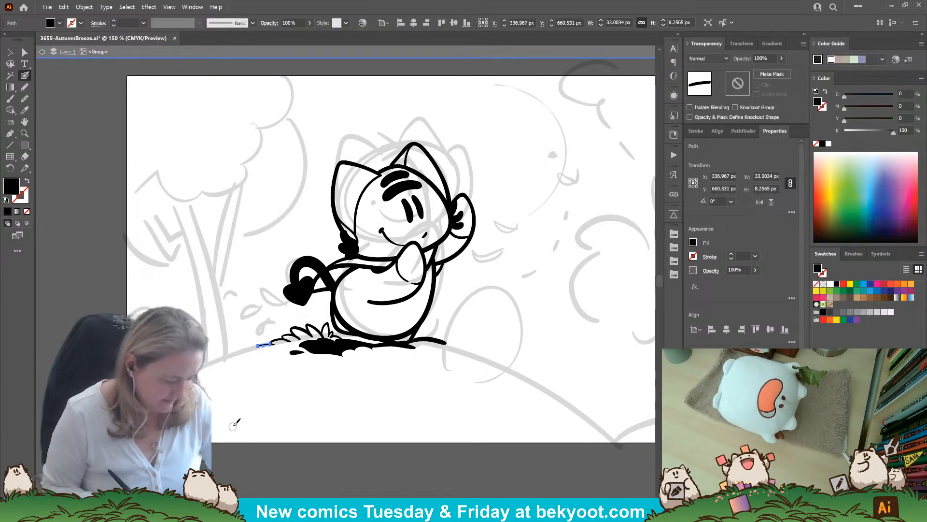
pyautogui.hotkey('ctrl', 'z')
pyautogui.moveTo(272, 343); pyautogui.dragTo(227, 355)
pyautogui.hotkey('shift', 'x')
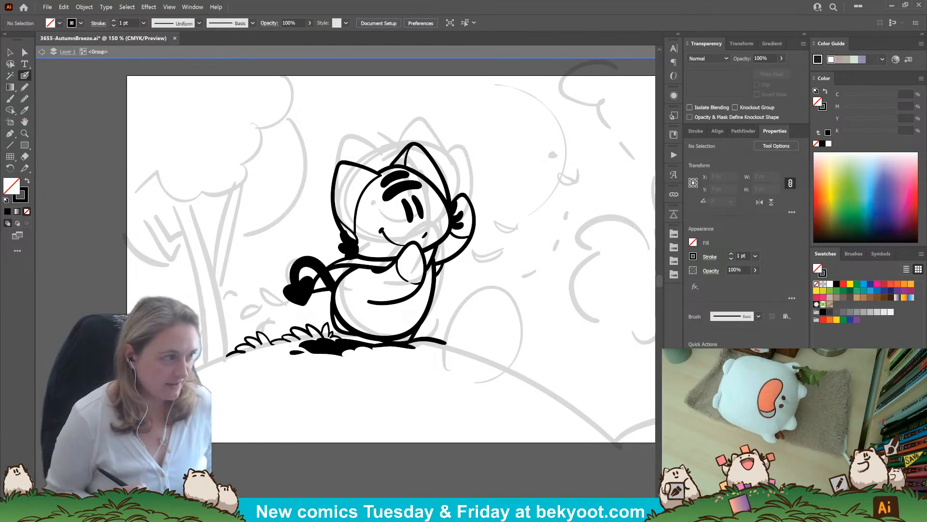
pyautogui.moveTo(287, 408); pyautogui.dragTo(316, 394)
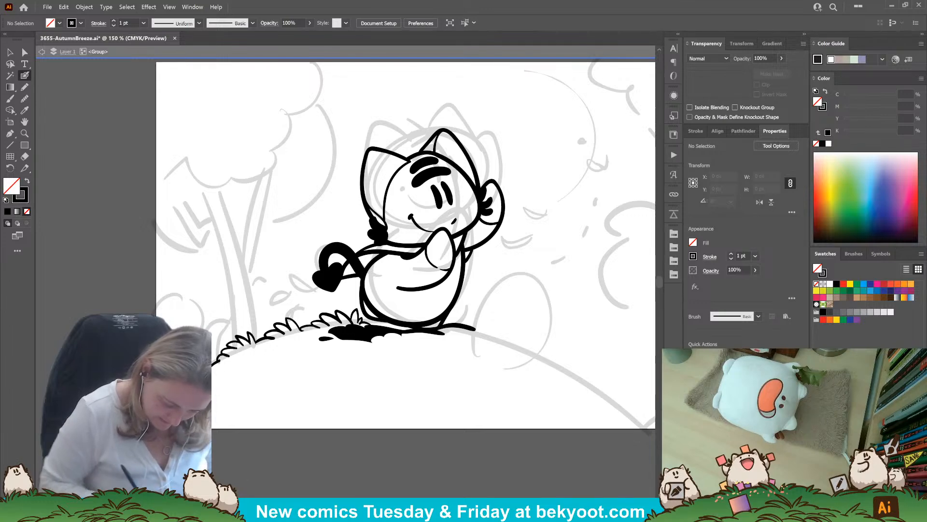
pyautogui.moveTo(329, 381); pyautogui.dragTo(284, 378)
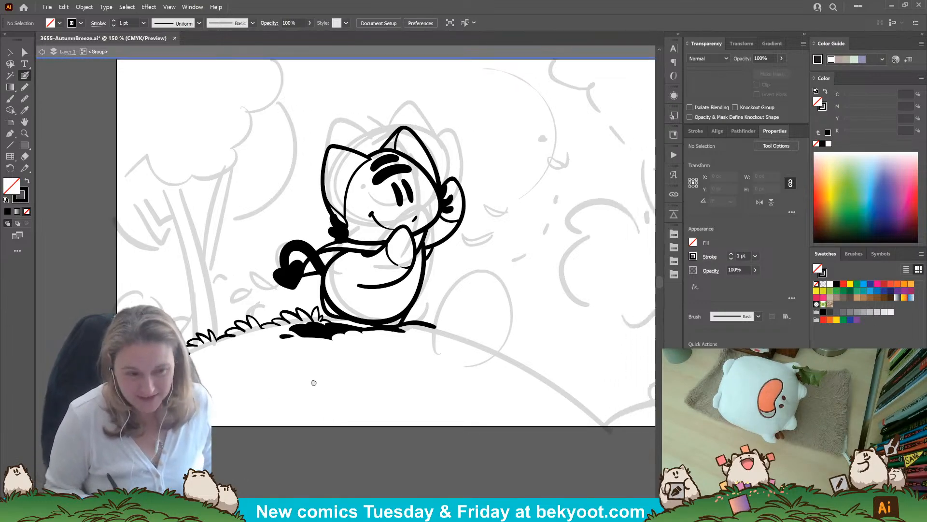
# Draw a grass tuft with a trailing ground line on the hill below the shadow and a wavy grass edge to its left
pyautogui.moveTo(400, 384); pyautogui.dragTo(368, 377)
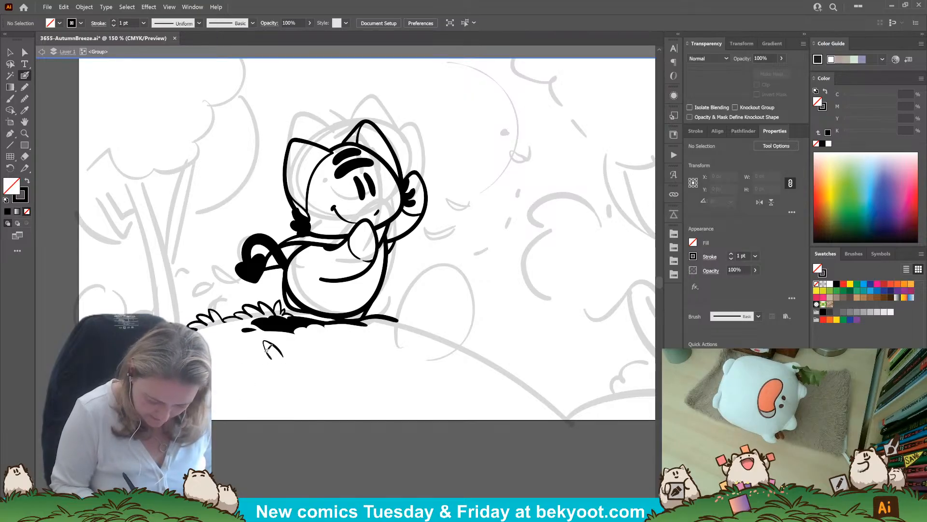
pyautogui.moveTo(285, 352)
pyautogui.mouseDown()
pyautogui.moveTo(297, 344)
pyautogui.moveTo(310, 360)
pyautogui.moveTo(348, 368)
pyautogui.mouseUp()
pyautogui.moveTo(217, 405); pyautogui.dragTo(286, 392)
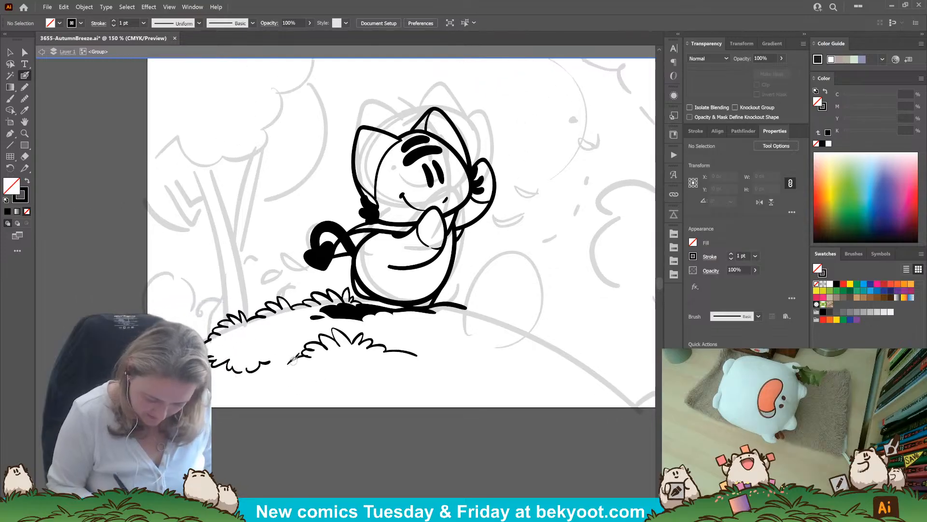
# Undo the extra stroke at the tuft's left end, add small grass marks there and draw another tuft in the lower left corner
pyautogui.moveTo(299, 354)
pyautogui.mouseDown()
pyautogui.moveTo(271, 373)
pyautogui.moveTo(281, 369)
pyautogui.mouseUp()
pyautogui.hotkey('ctrl', 'z')
pyautogui.moveTo(280, 398); pyautogui.dragTo(256, 399)
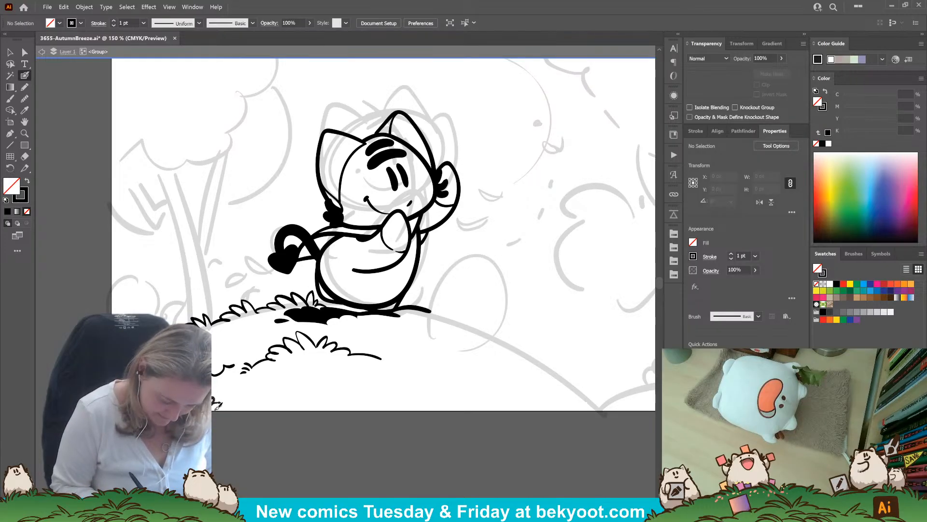
pyautogui.moveTo(335, 378); pyautogui.dragTo(257, 463)
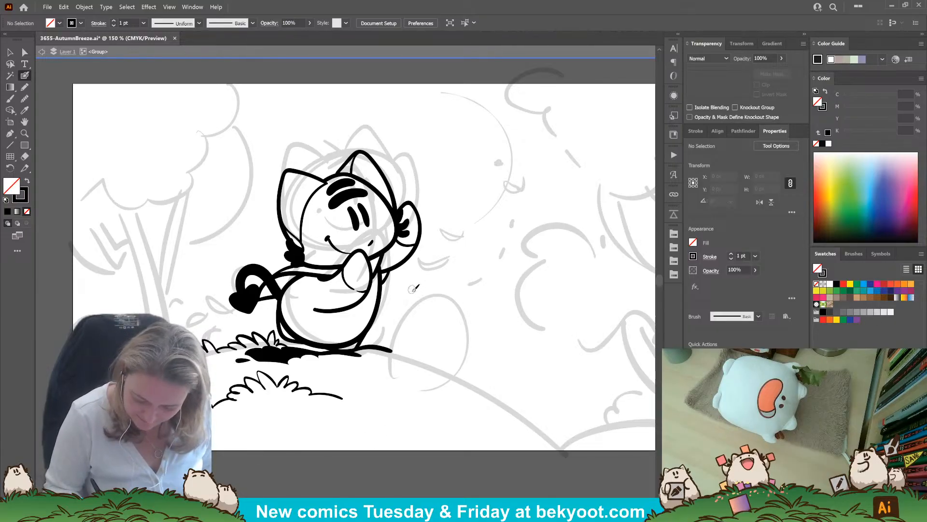
# Ink the left and right edges of the tree trunk over the rough, redrawing the first attempt at the left edge
pyautogui.moveTo(266, 362); pyautogui.dragTo(362, 399)
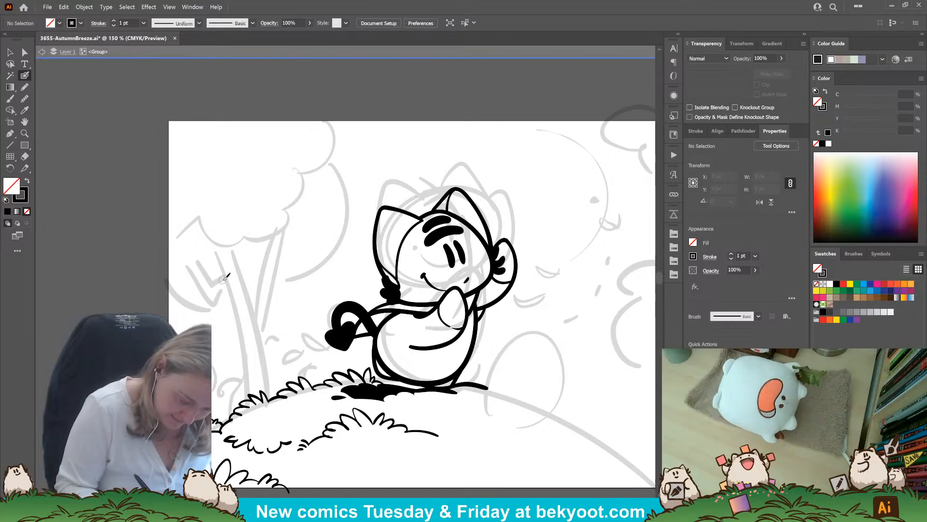
pyautogui.moveTo(216, 249)
pyautogui.mouseDown()
pyautogui.moveTo(245, 346)
pyautogui.moveTo(232, 414)
pyautogui.mouseUp()
pyautogui.hotkey('ctrl', 'z')
pyautogui.moveTo(228, 297)
pyautogui.mouseDown()
pyautogui.moveTo(239, 331)
pyautogui.moveTo(237, 386)
pyautogui.mouseUp()
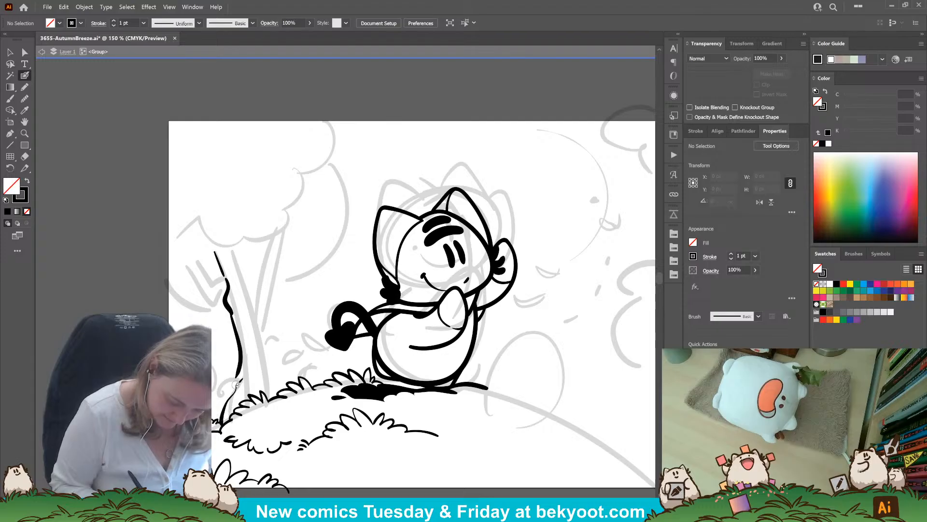
pyautogui.moveTo(254, 298); pyautogui.dragTo(278, 385)
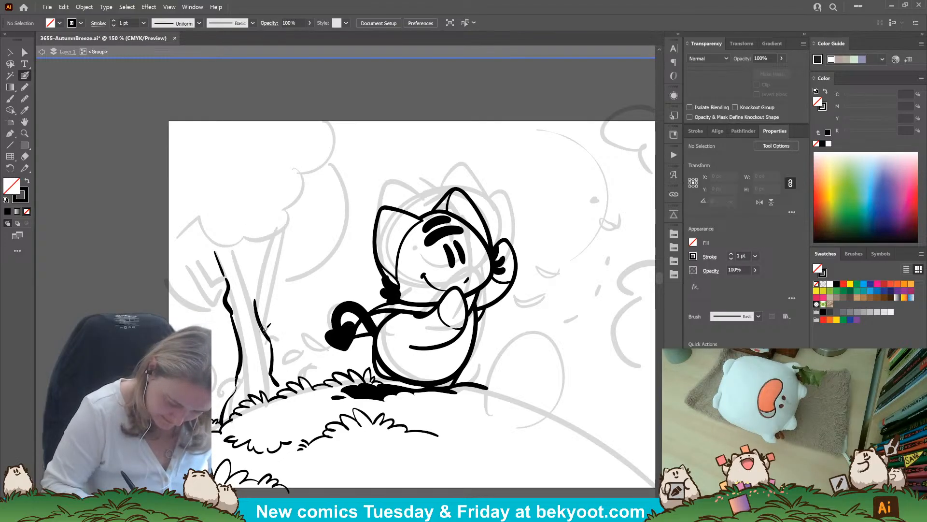
pyautogui.moveTo(264, 329); pyautogui.dragTo(278, 231)
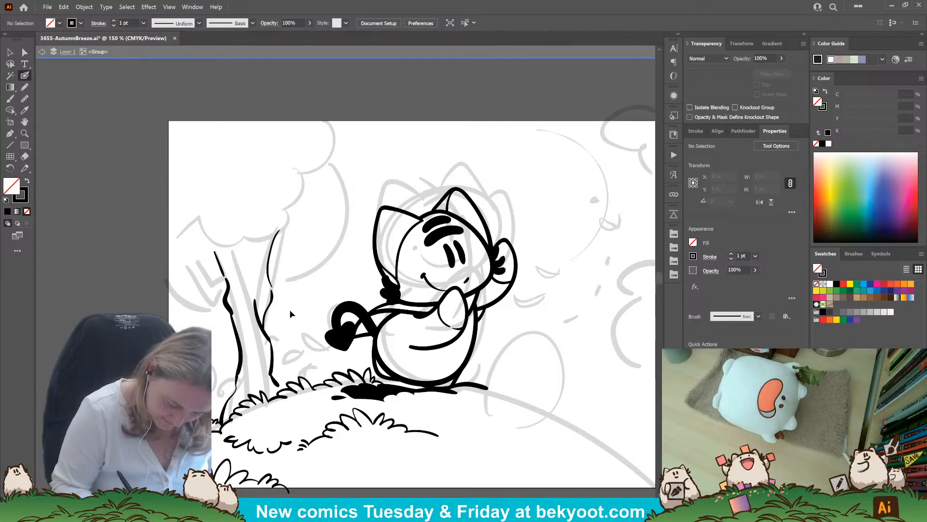
pyautogui.hotkey('ctrl', 'z')
pyautogui.hotkey('ctrl', 'z')
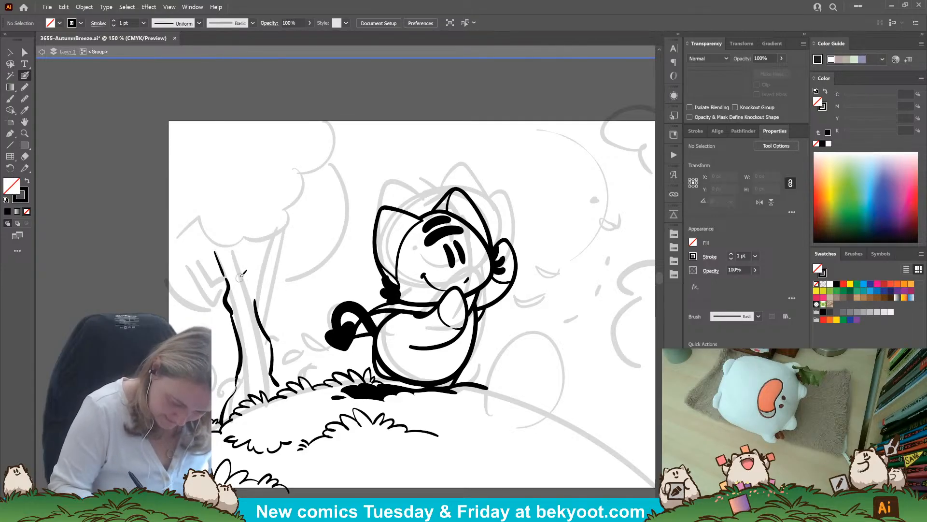
pyautogui.moveTo(257, 257)
pyautogui.mouseDown()
pyautogui.moveTo(254, 230)
pyautogui.moveTo(266, 261)
pyautogui.moveTo(260, 304)
pyautogui.mouseUp()
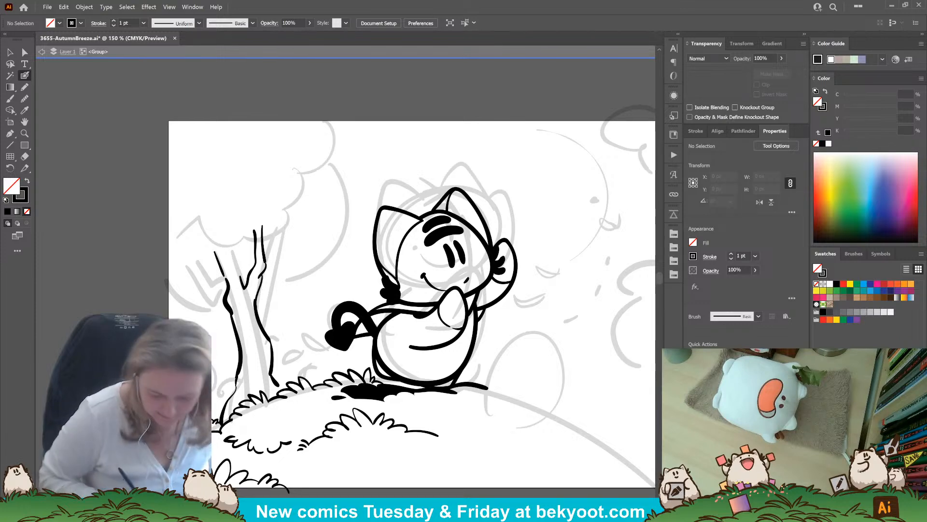
pyautogui.hotkey('ctrl', 'z')
pyautogui.hotkey('ctrl', 'z')
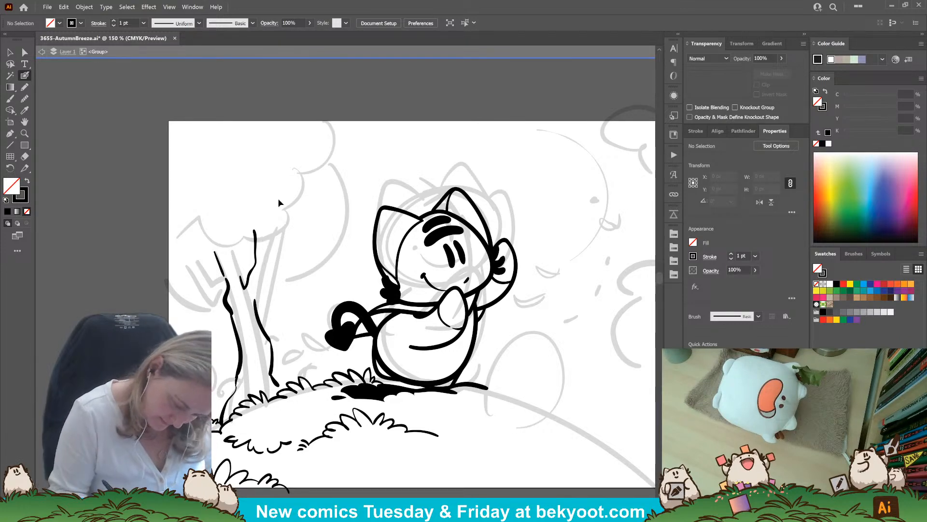
pyautogui.moveTo(257, 313); pyautogui.dragTo(266, 240)
pyautogui.hotkey('ctrl', 'z')
pyautogui.hotkey('ctrl', 'z')
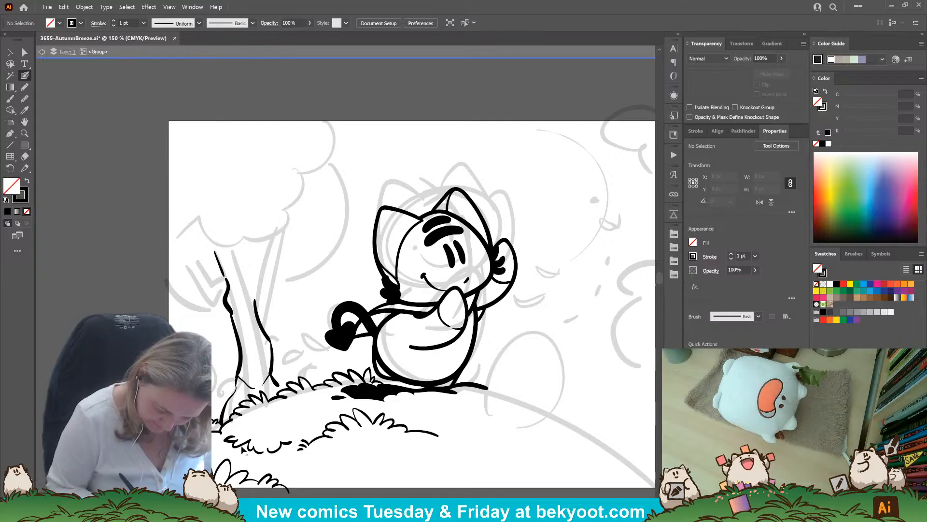
# Try short strokes at the foot of the tree trunk and delete the short diagonal stroke beside its left edge
pyautogui.moveTo(274, 365); pyautogui.dragTo(306, 377)
pyautogui.hotkey('ctrl', 'z')
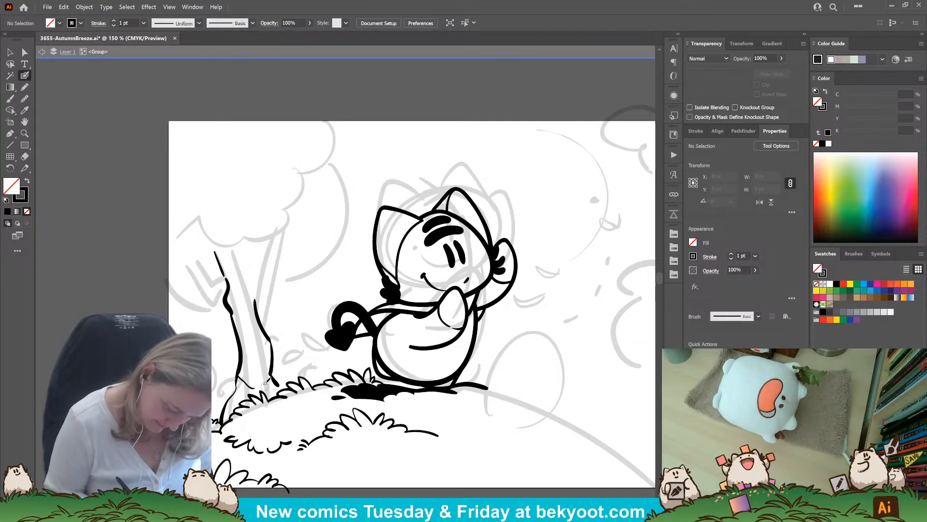
pyautogui.moveTo(259, 374)
pyautogui.mouseDown()
pyautogui.moveTo(298, 395)
pyautogui.moveTo(271, 402)
pyautogui.mouseUp()
pyautogui.hotkey('ctrl', 'z')
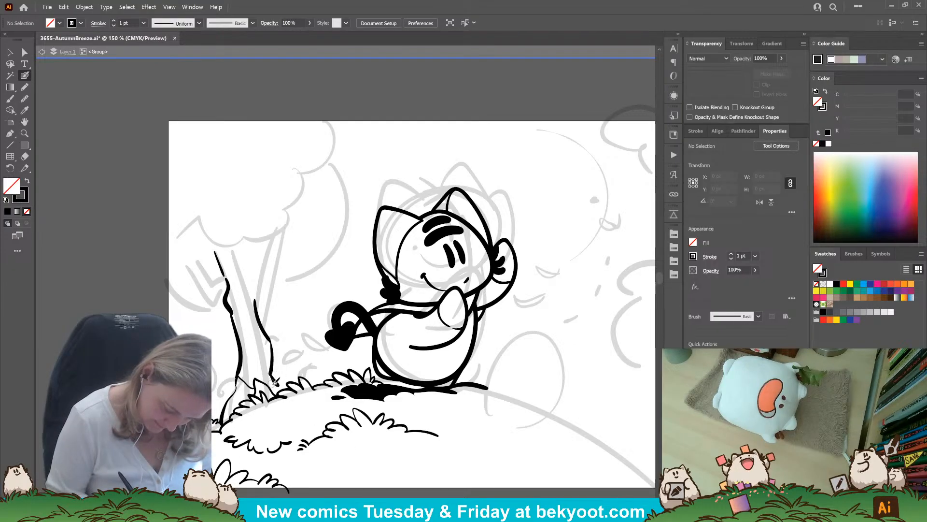
pyautogui.hotkey('shift', 'x')
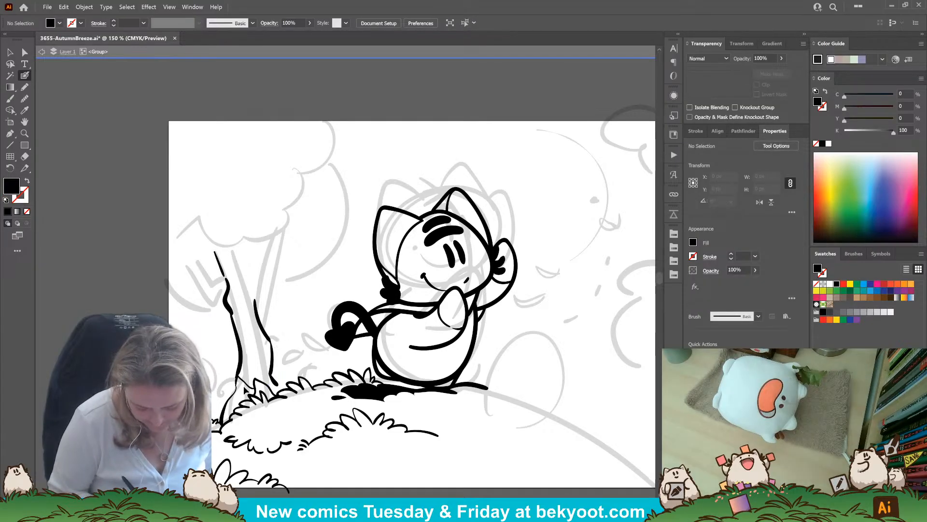
pyautogui.keyDown('ctrl'); pyautogui.click(247, 384); pyautogui.keyUp('ctrl')
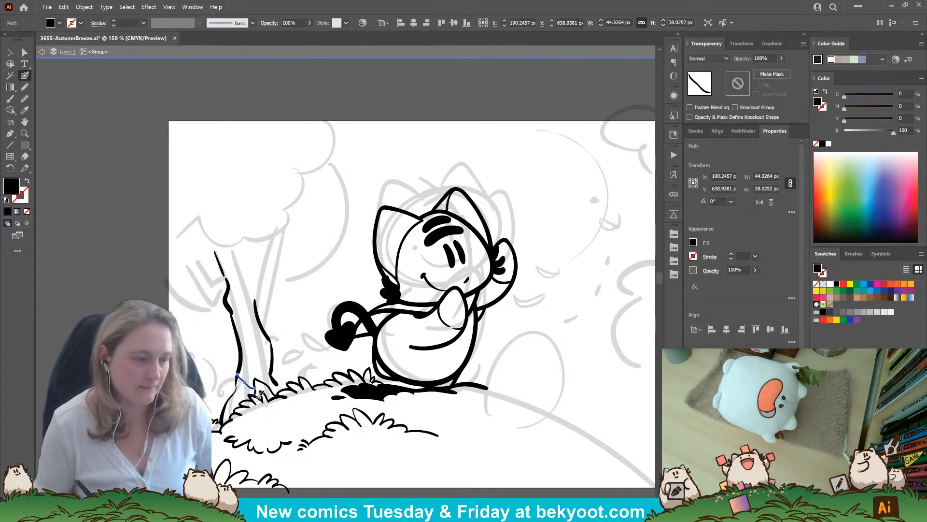
pyautogui.press('Delete')
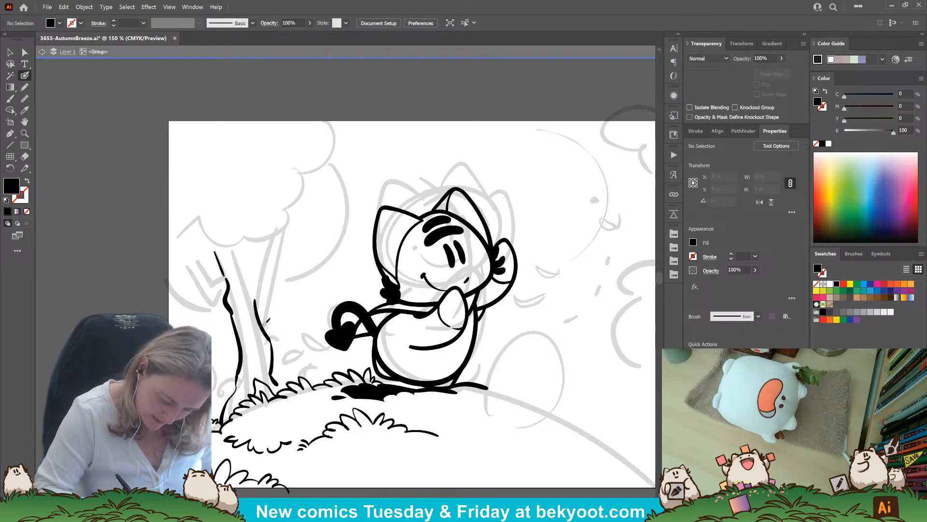
pyautogui.moveTo(257, 309)
pyautogui.mouseDown()
pyautogui.moveTo(228, 236)
pyautogui.moveTo(275, 359)
pyautogui.moveTo(226, 245)
pyautogui.moveTo(245, 279)
pyautogui.mouseUp()
pyautogui.hotkey('ctrl', 'z')
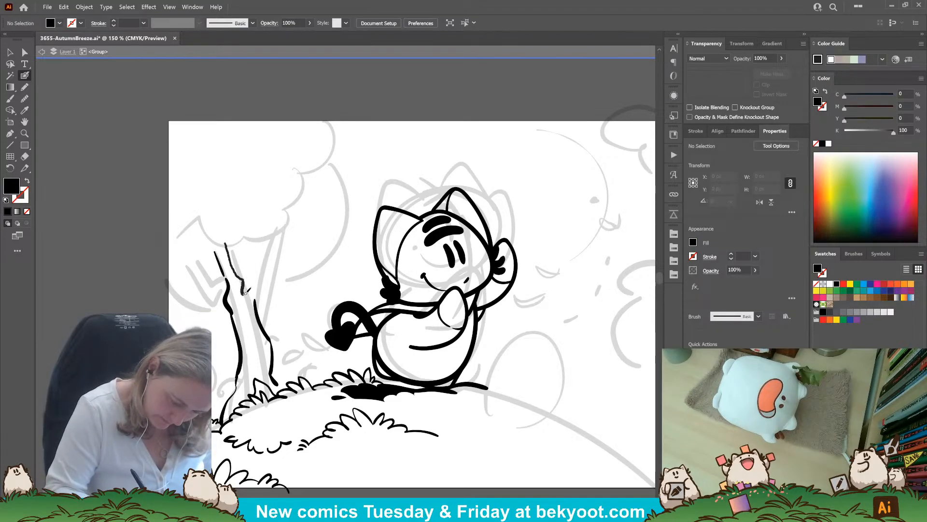
pyautogui.hotkey('ctrl', 'z')
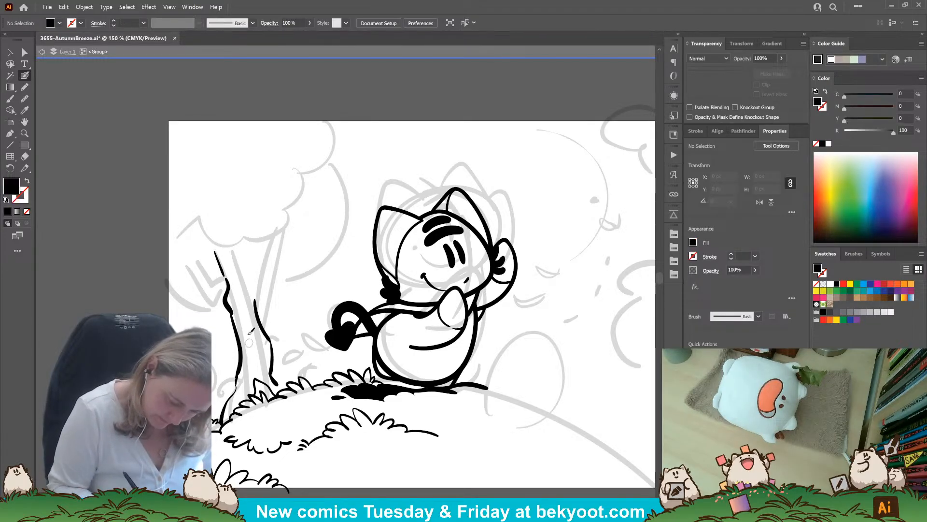
pyautogui.moveTo(260, 315); pyautogui.dragTo(273, 339)
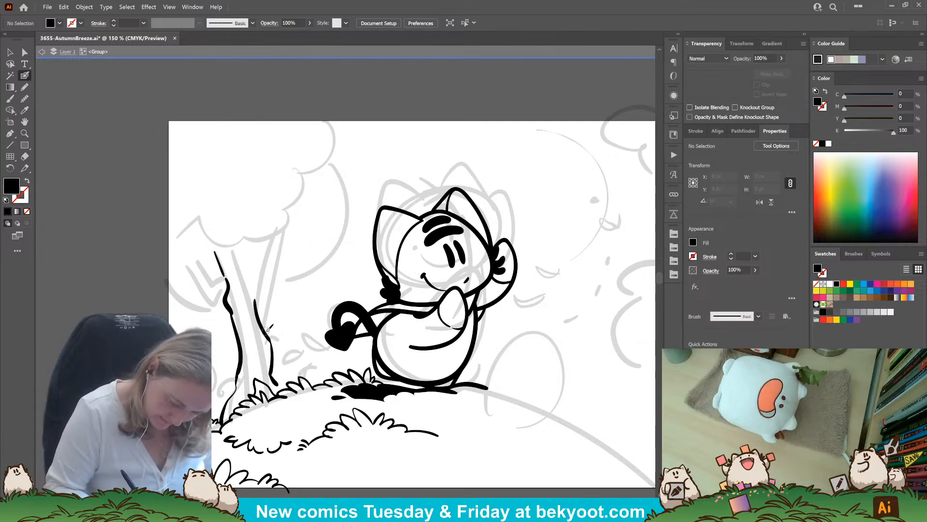
pyautogui.moveTo(270, 337); pyautogui.dragTo(279, 222)
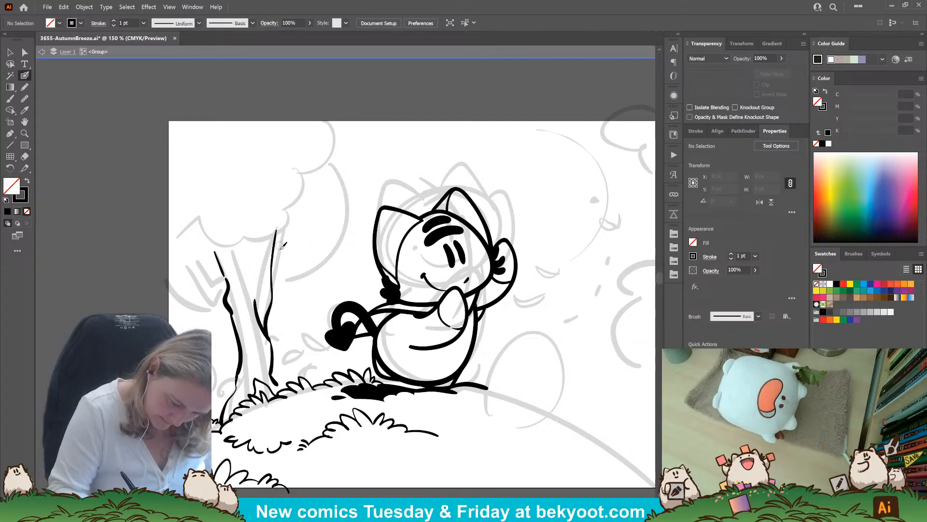
pyautogui.hotkey('ctrl', 'z')
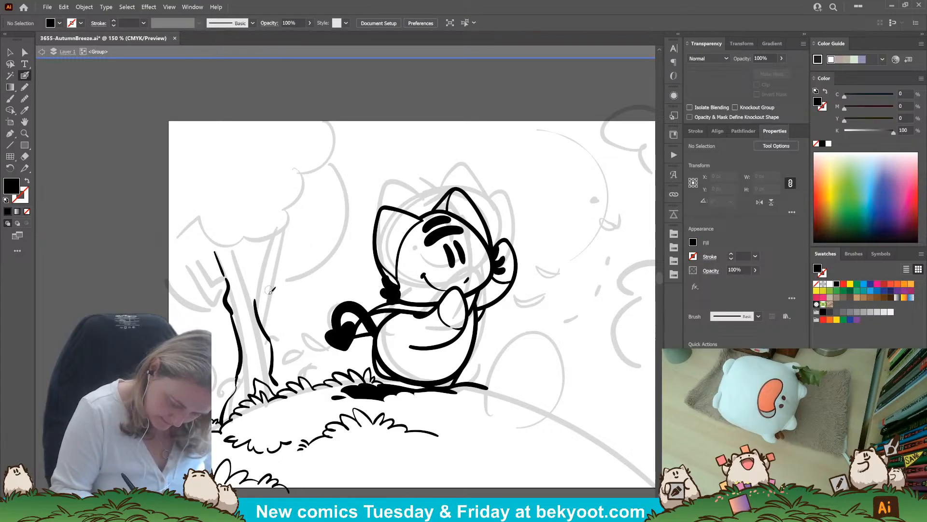
# Ink the right branch fork and the upright branch lines above the tree trunk over the rough
pyautogui.moveTo(257, 304)
pyautogui.mouseDown()
pyautogui.moveTo(270, 254)
pyautogui.moveTo(281, 315)
pyautogui.moveTo(269, 333)
pyautogui.moveTo(278, 306)
pyautogui.mouseUp()
pyautogui.keyDown('ctrl'); pyautogui.click(281, 232); pyautogui.keyUp('ctrl')
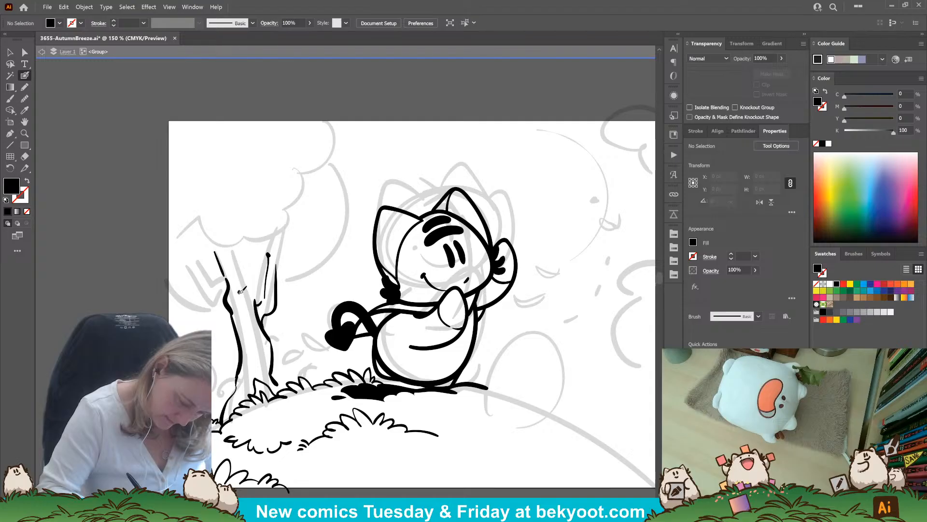
pyautogui.moveTo(240, 292)
pyautogui.mouseDown()
pyautogui.moveTo(248, 235)
pyautogui.moveTo(256, 301)
pyautogui.mouseUp()
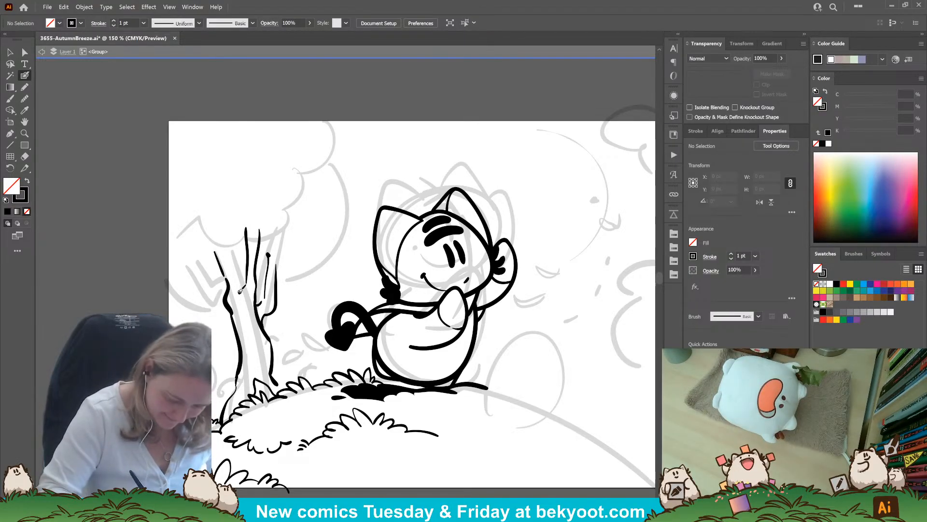
pyautogui.moveTo(220, 226); pyautogui.dragTo(236, 290)
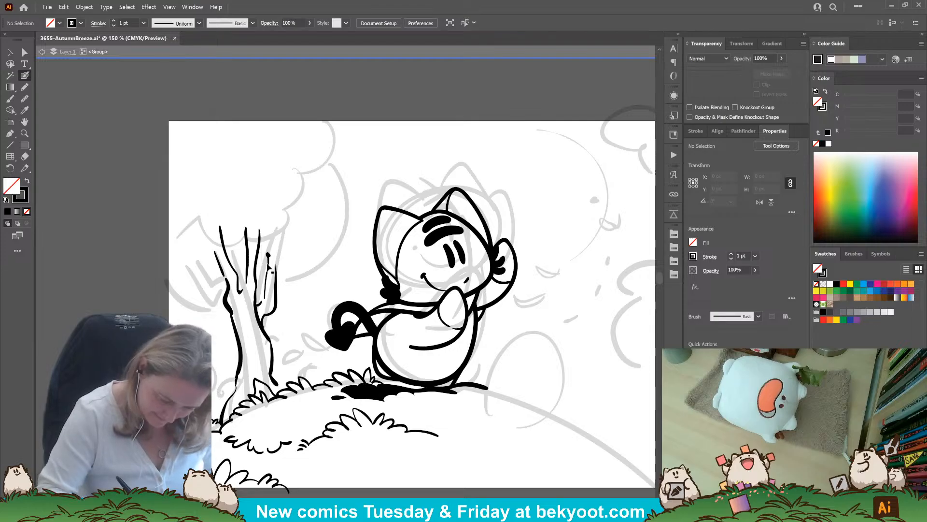
# Remove the line inside the tree's right branch and the small stroke at the base of that fork
pyautogui.moveTo(268, 255); pyautogui.dragTo(268, 253)
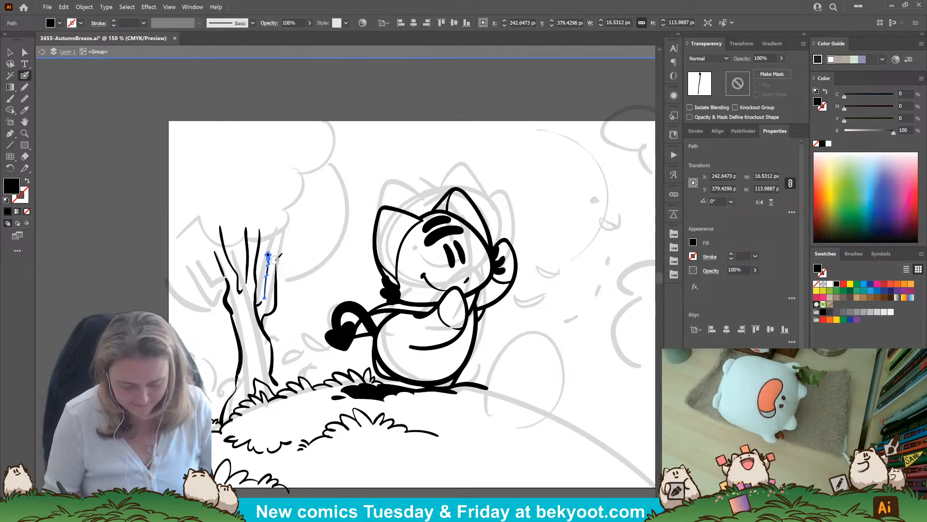
pyautogui.hotkey('ctrl', 'z')
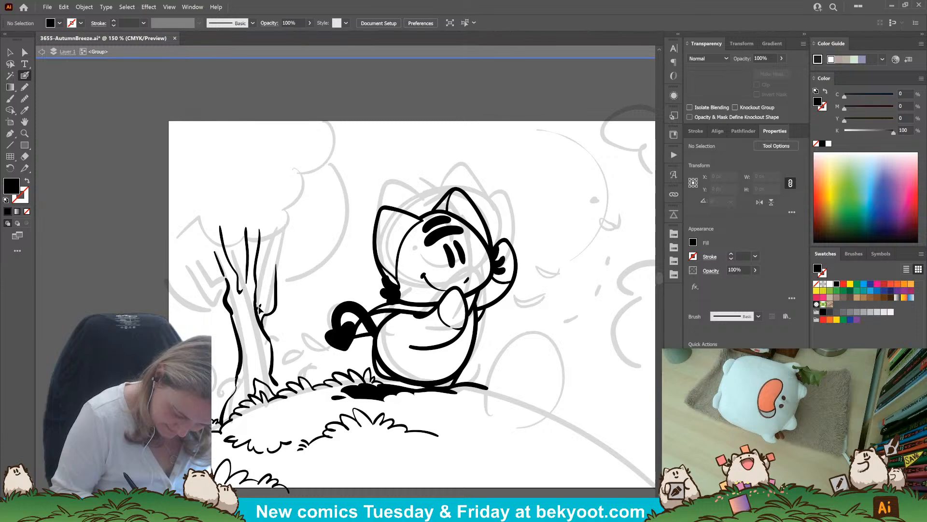
pyautogui.moveTo(259, 306); pyautogui.dragTo(255, 303)
pyautogui.hotkey('ctrl', 'z')
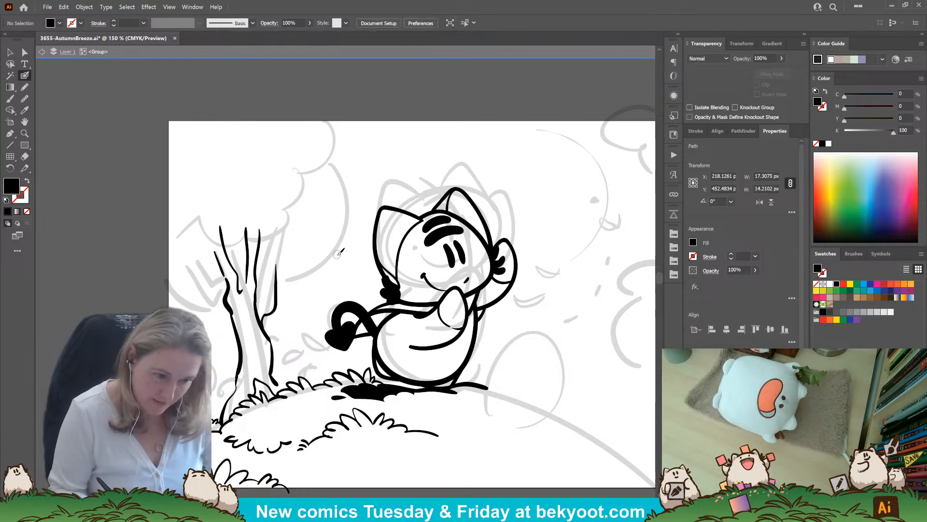
# Redraw the inner line of the tree's right branch and position a short curved stroke at its base
pyautogui.hotkey('shift', 'x')
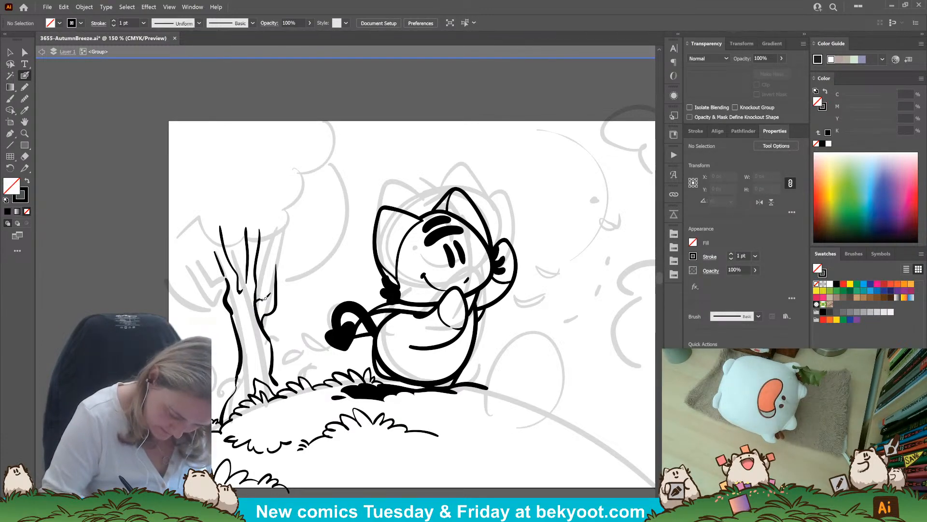
pyautogui.moveTo(268, 288); pyautogui.dragTo(266, 270)
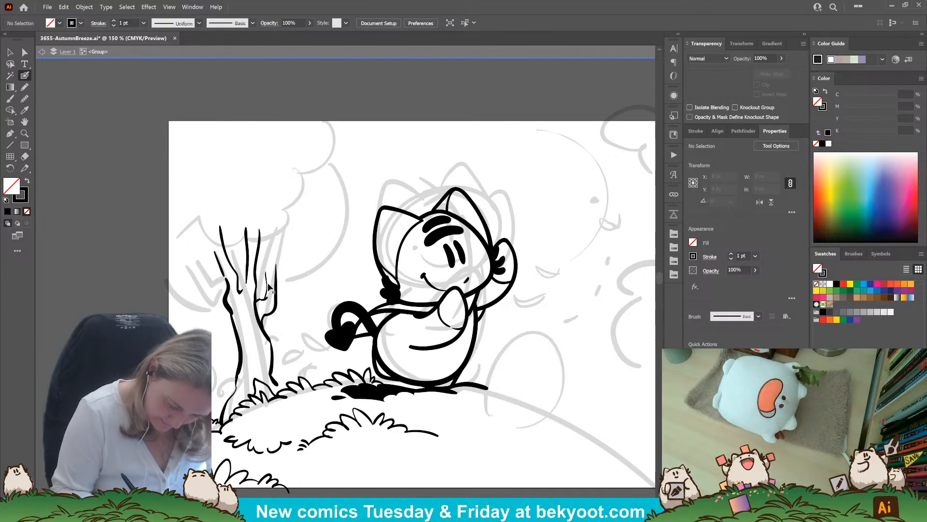
pyautogui.moveTo(268, 284); pyautogui.dragTo(271, 283)
pyautogui.hotkey('shift', 'x')
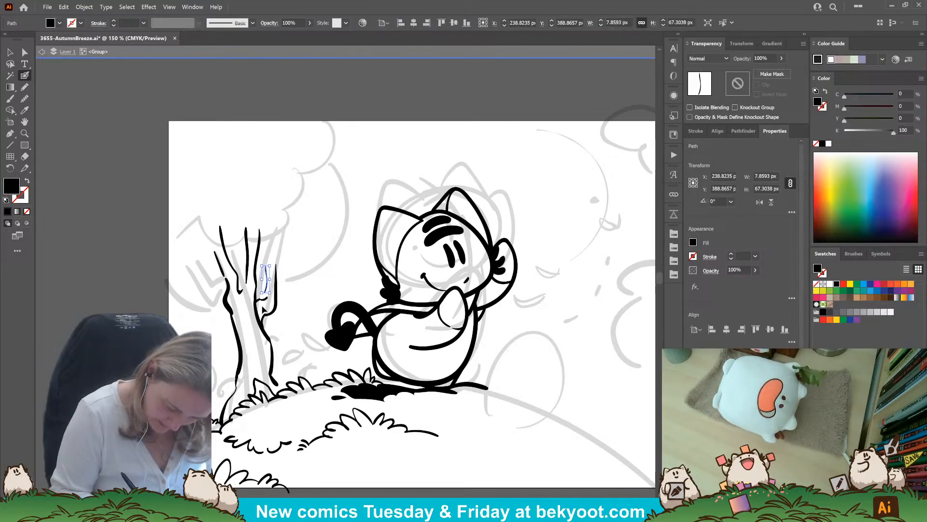
pyautogui.moveTo(256, 301); pyautogui.dragTo(269, 299)
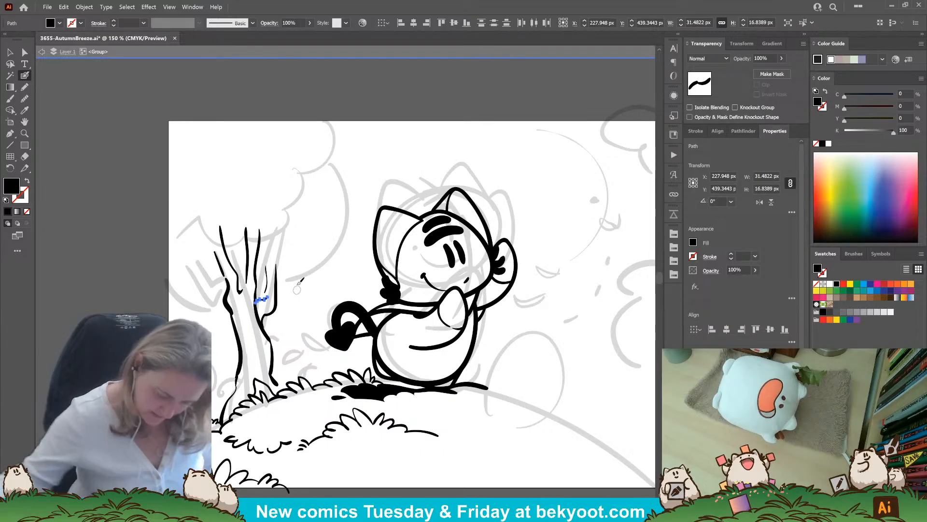
# Shift the short curve and the inner line of the right branch slightly down so they fit the fork
pyautogui.scroll(-1, 294, 335)
pyautogui.scroll(1, 294, 335)
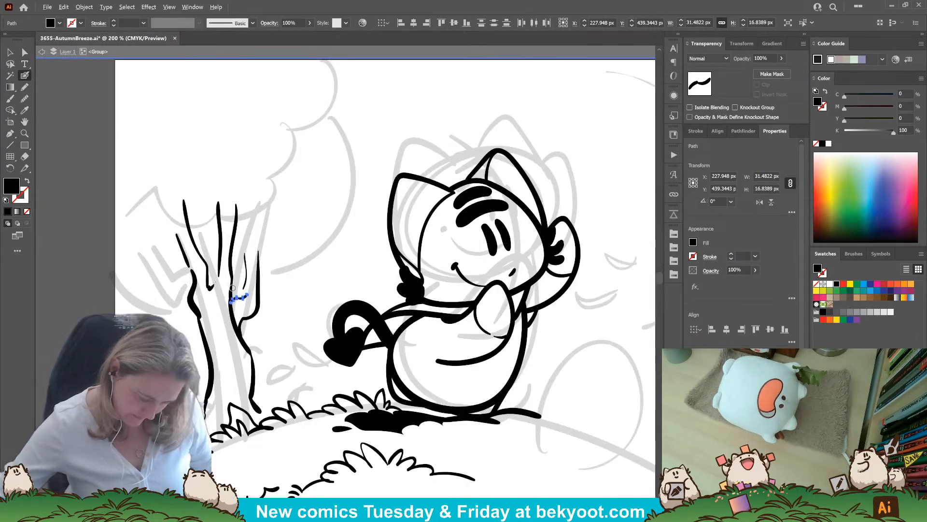
pyautogui.moveTo(251, 290); pyautogui.dragTo(245, 306)
pyautogui.keyDown('ctrl'); pyautogui.click(287, 298); pyautogui.keyUp('ctrl')
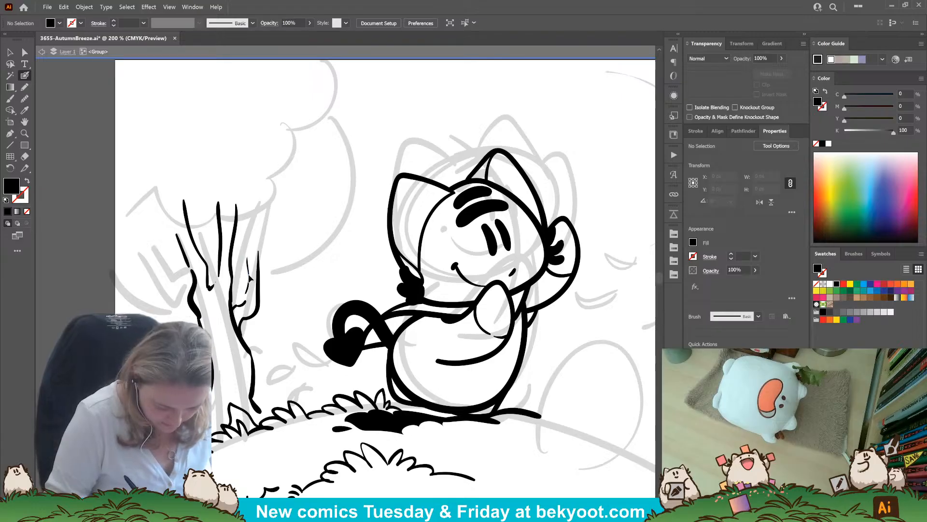
pyautogui.keyDown('ctrl'); pyautogui.click(250, 279); pyautogui.keyUp('ctrl')
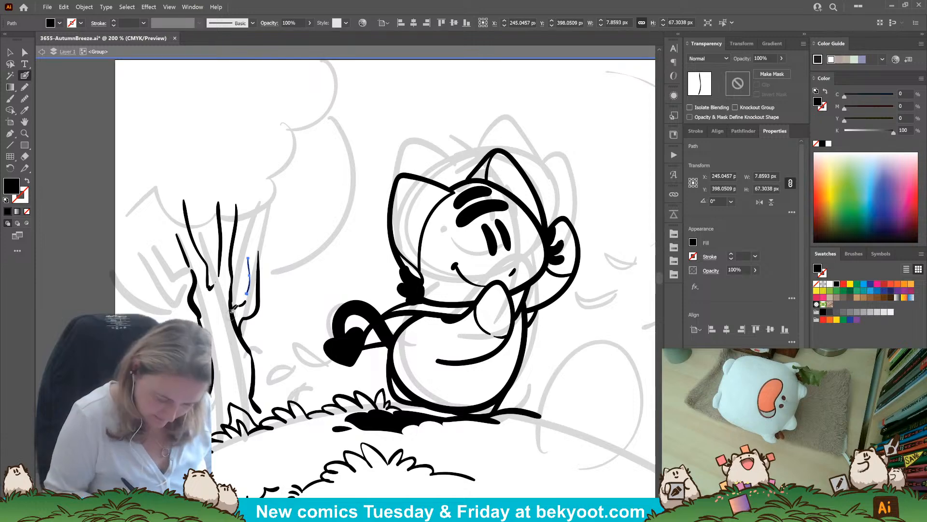
# Refine the trunk's right edge where the right branch joins it, and clear the selection
pyautogui.moveTo(238, 336); pyautogui.dragTo(244, 340)
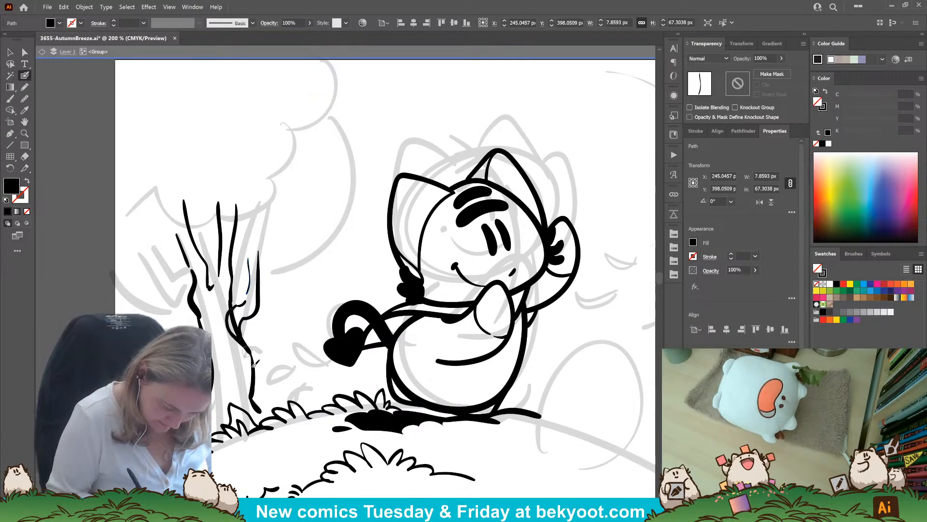
pyautogui.keyDown('ctrl'); pyautogui.click(235, 321); pyautogui.keyUp('ctrl')
pyautogui.moveTo(234, 313)
pyautogui.mouseDown()
pyautogui.moveTo(234, 323)
pyautogui.moveTo(235, 311)
pyautogui.mouseUp()
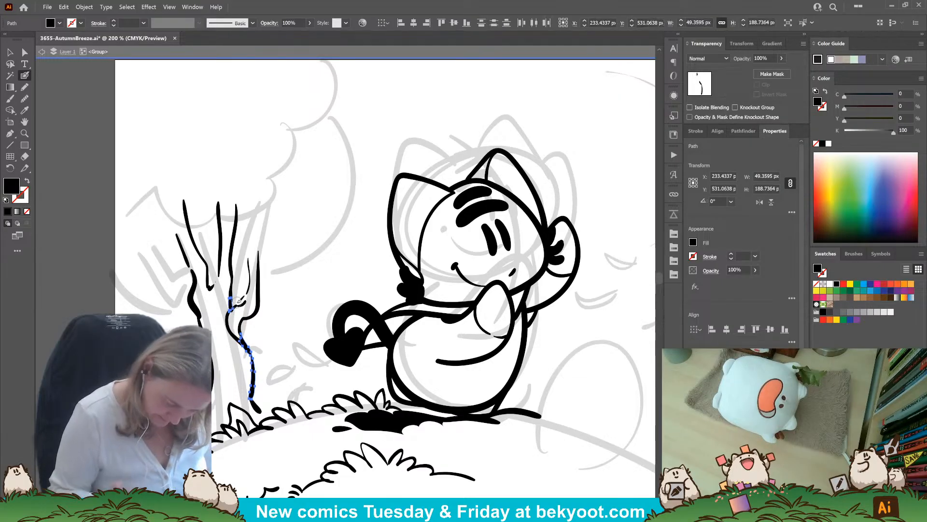
pyautogui.hotkey('ctrl', 'shift', 'a')
pyautogui.moveTo(309, 300); pyautogui.dragTo(359, 348)
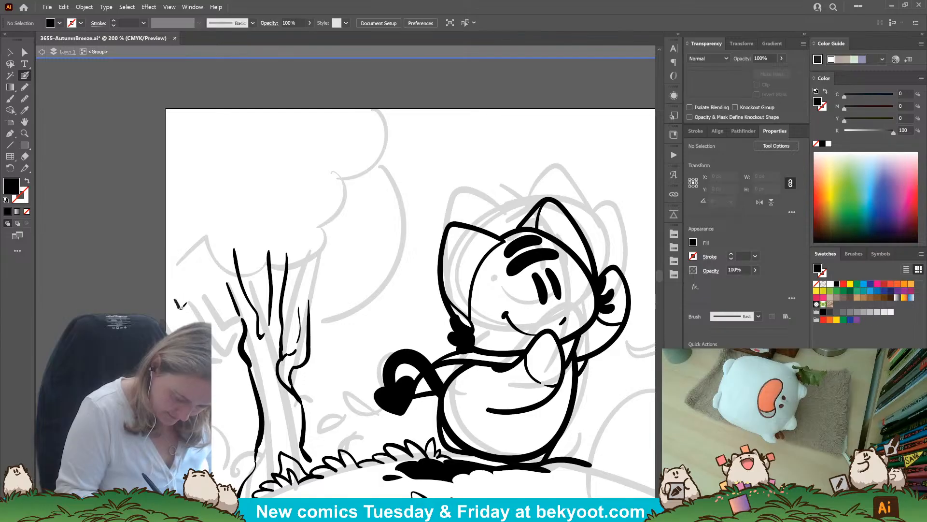
pyautogui.hotkey('shift', 'x')
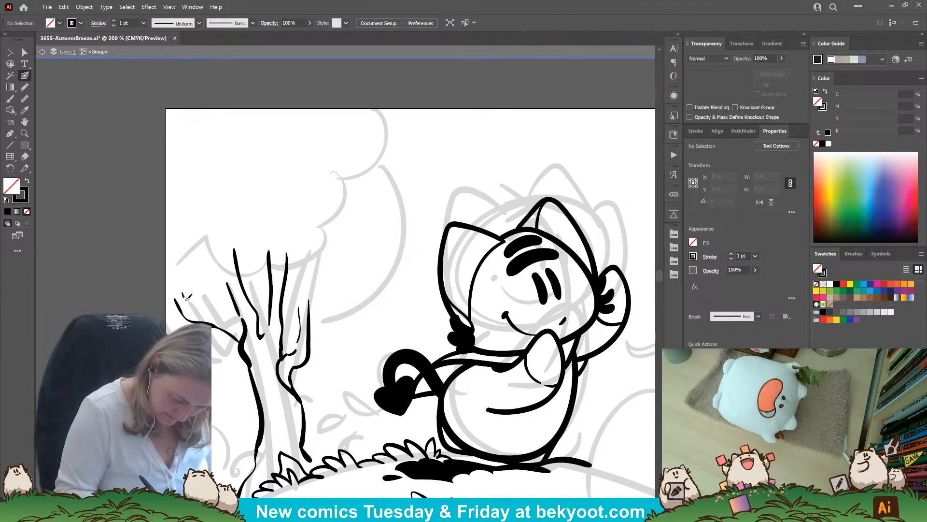
pyautogui.moveTo(181, 313); pyautogui.dragTo(213, 316)
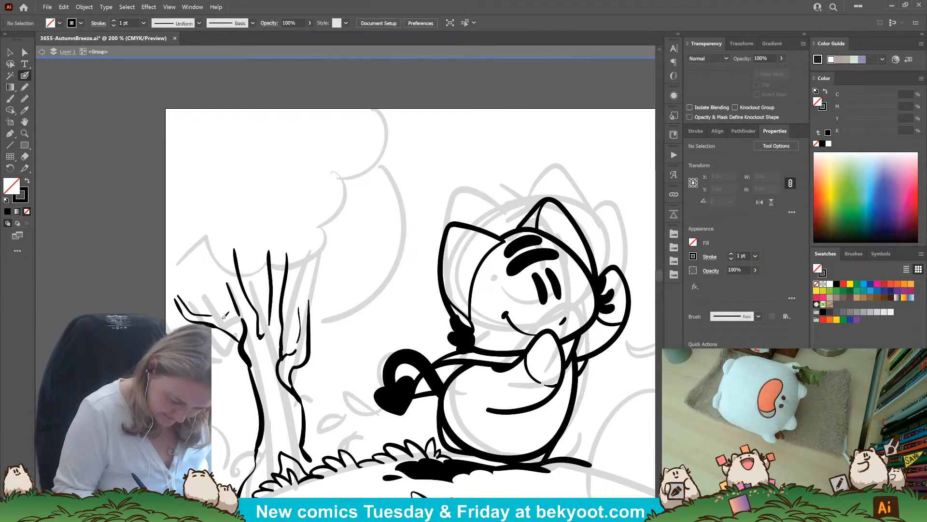
pyautogui.hotkey('ctrl', 'z')
pyautogui.hotkey('ctrl', 'z')
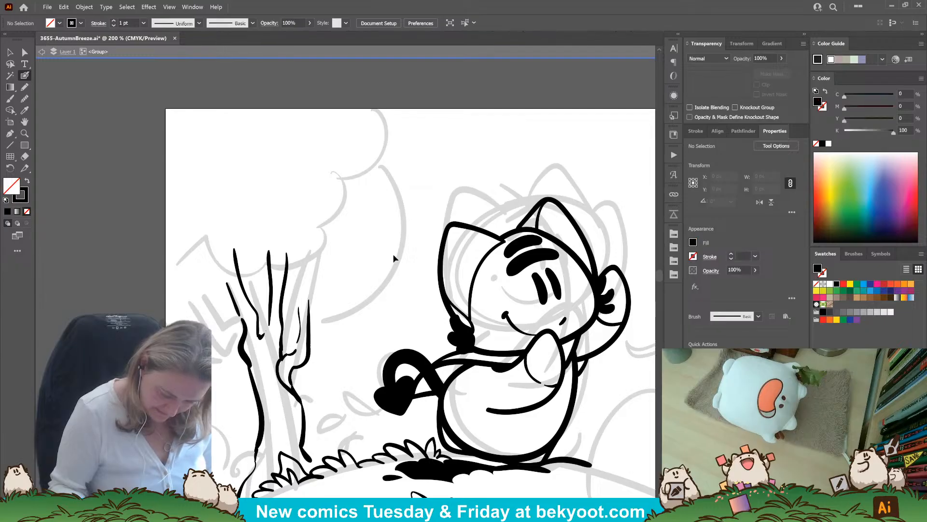
pyautogui.moveTo(214, 301); pyautogui.dragTo(192, 254)
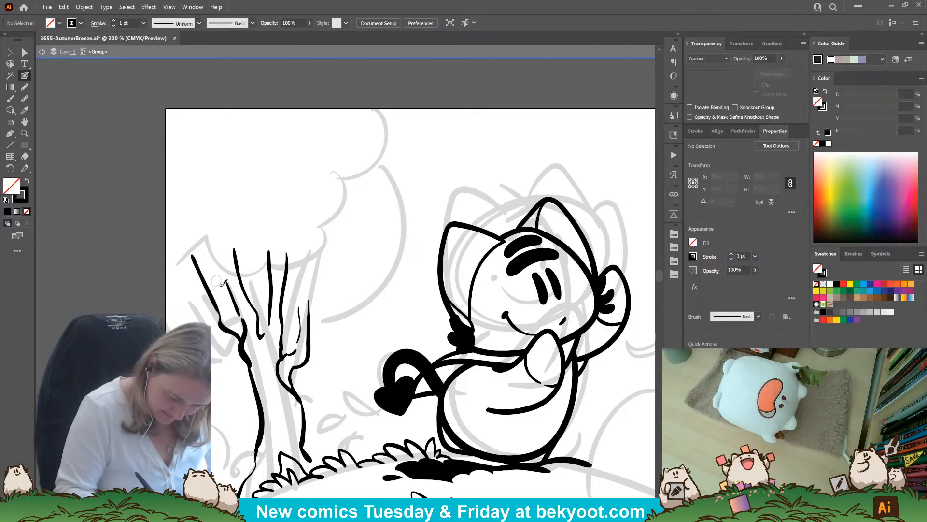
pyautogui.hotkey('ctrl', 'z')
pyautogui.moveTo(209, 313); pyautogui.dragTo(205, 283)
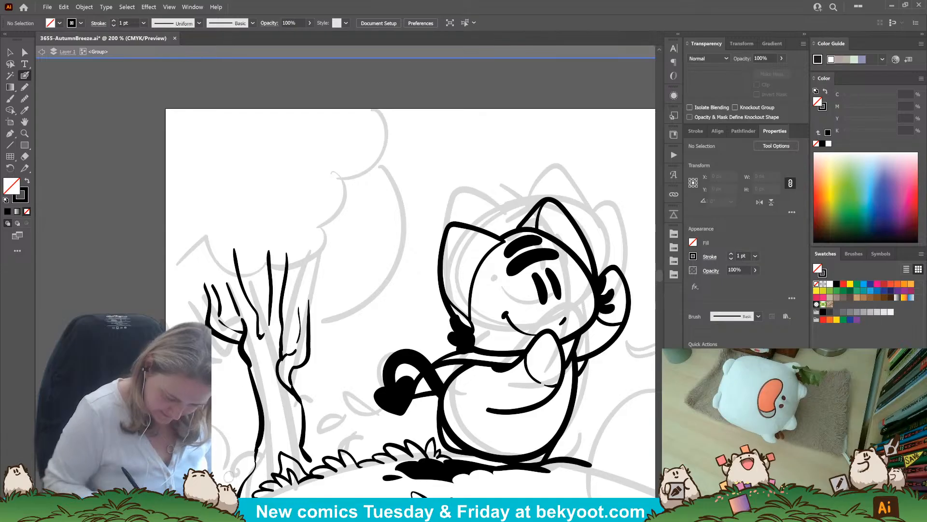
pyautogui.hotkey('ctrl', 'z')
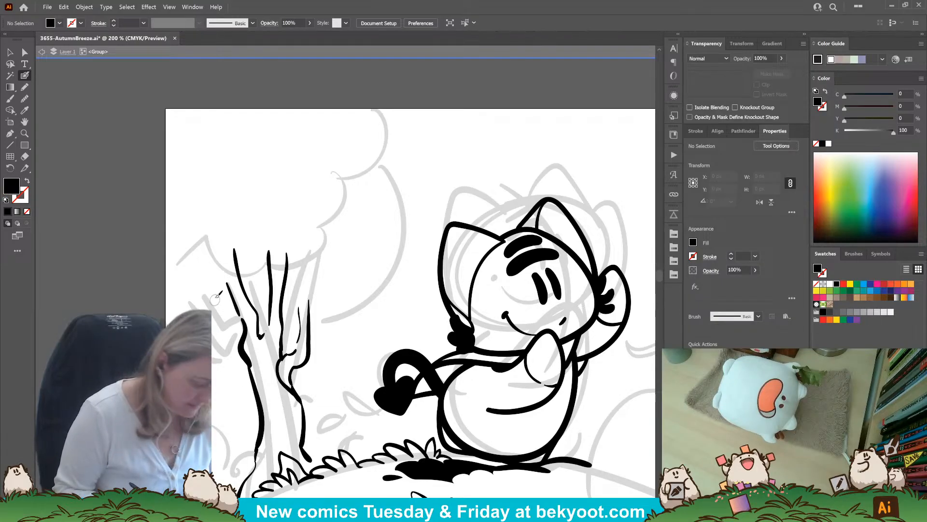
# Draw the forked side branch off the trunk's left edge and add pointed twig strokes to the tips of the upper branches
pyautogui.press('Return')
pyautogui.press('Return')
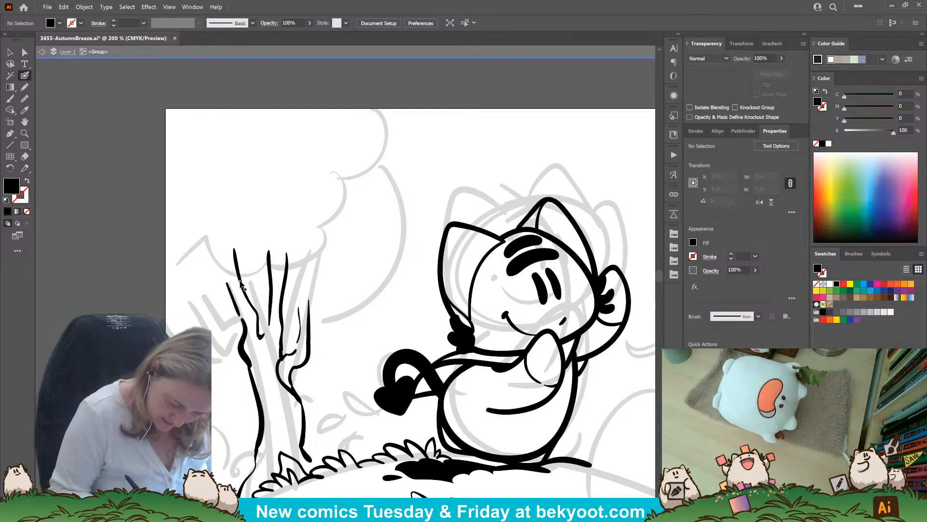
pyautogui.moveTo(334, 425); pyautogui.dragTo(302, 279)
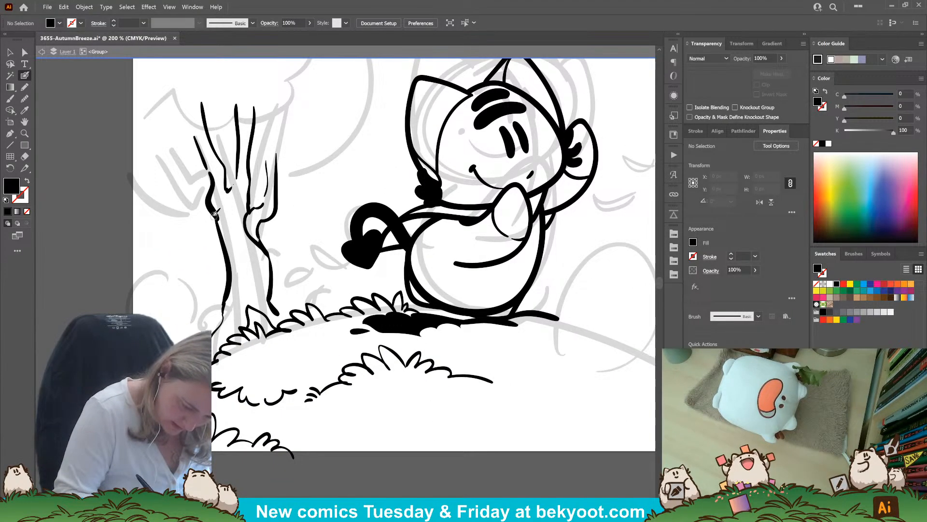
pyautogui.moveTo(208, 195)
pyautogui.mouseDown()
pyautogui.moveTo(159, 154)
pyautogui.moveTo(227, 192)
pyautogui.mouseUp()
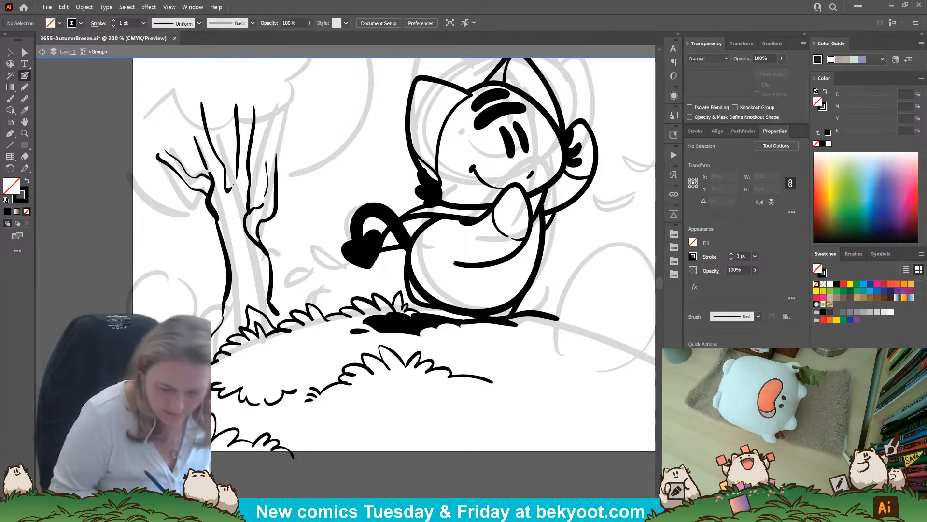
pyautogui.scroll(3, 257, 253)
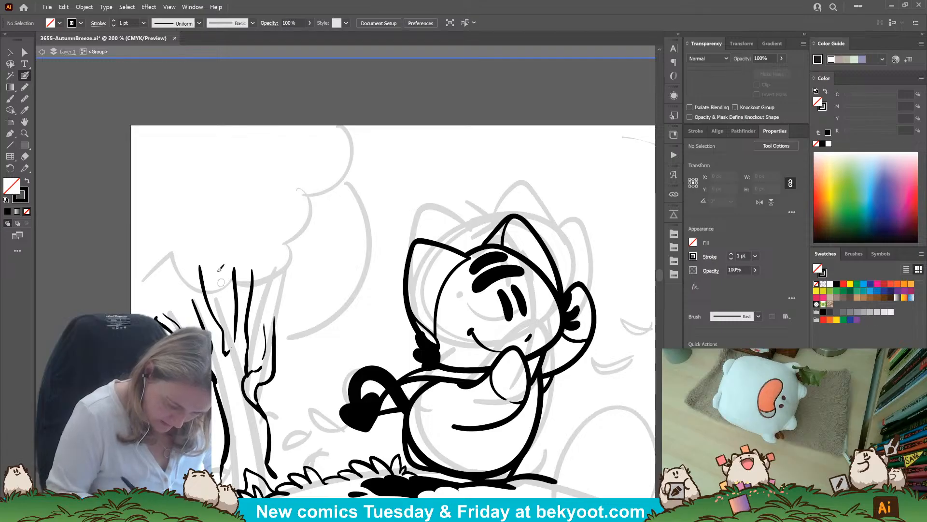
pyautogui.moveTo(190, 268)
pyautogui.mouseDown()
pyautogui.moveTo(199, 294)
pyautogui.moveTo(190, 258)
pyautogui.moveTo(243, 277)
pyautogui.moveTo(246, 287)
pyautogui.moveTo(250, 268)
pyautogui.mouseUp()
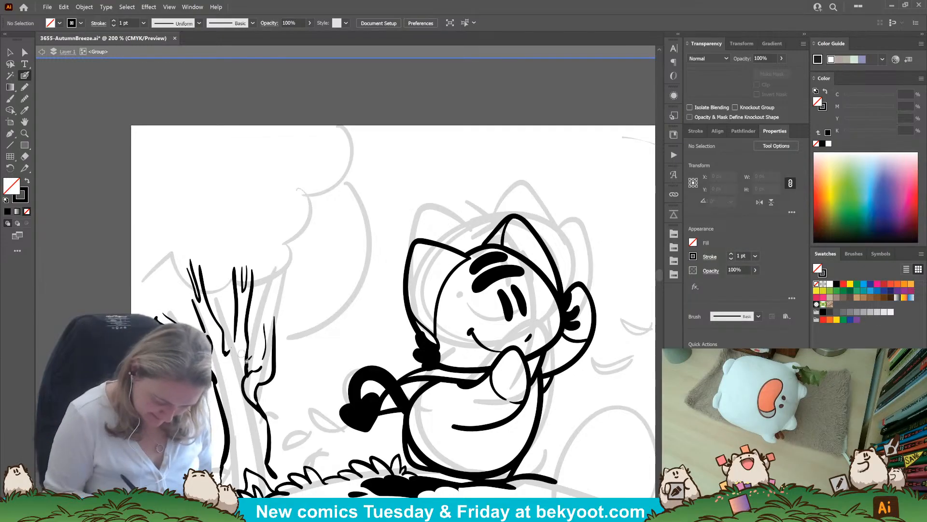
# Add small rounded curves joining the branch lines at the forks between the upper and right branches
pyautogui.keyDown('ctrl'); pyautogui.click(246, 371); pyautogui.keyUp('ctrl')
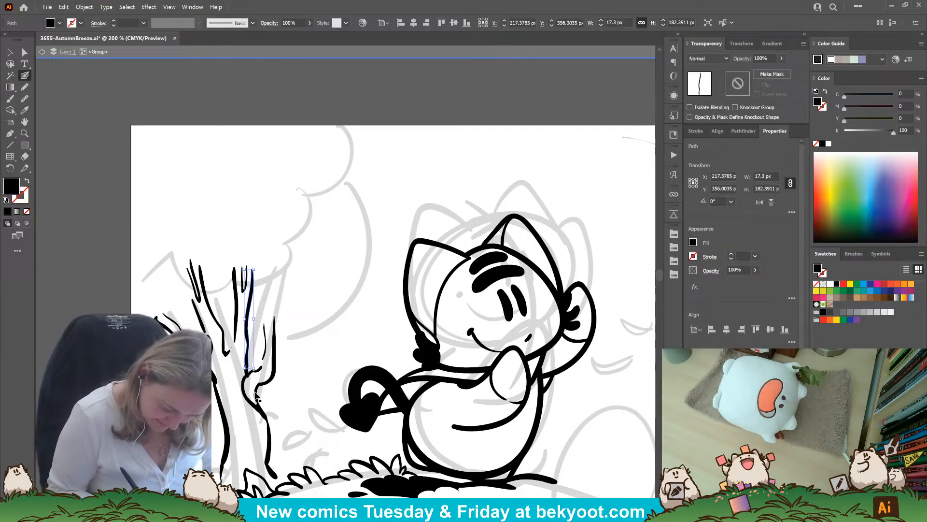
pyautogui.keyDown('ctrl'); pyautogui.click(314, 307); pyautogui.keyUp('ctrl')
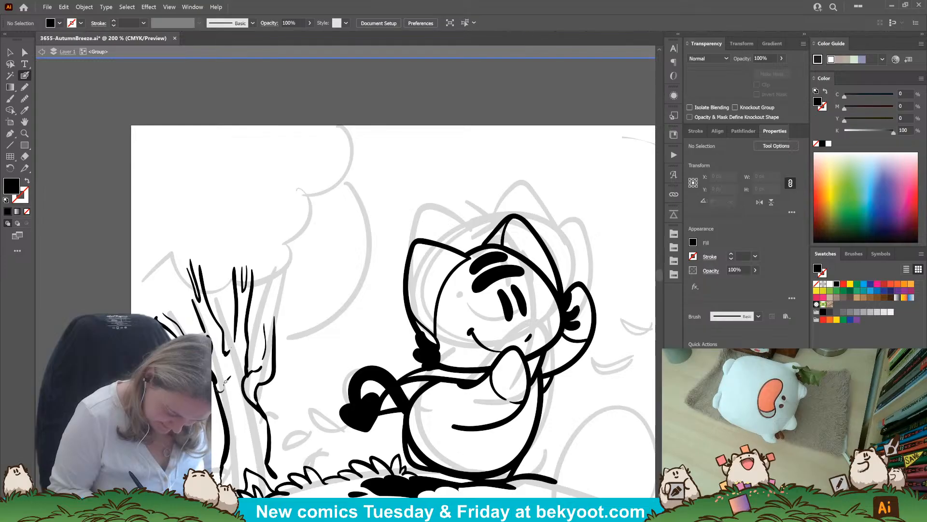
pyautogui.hotkey('shift', 'x')
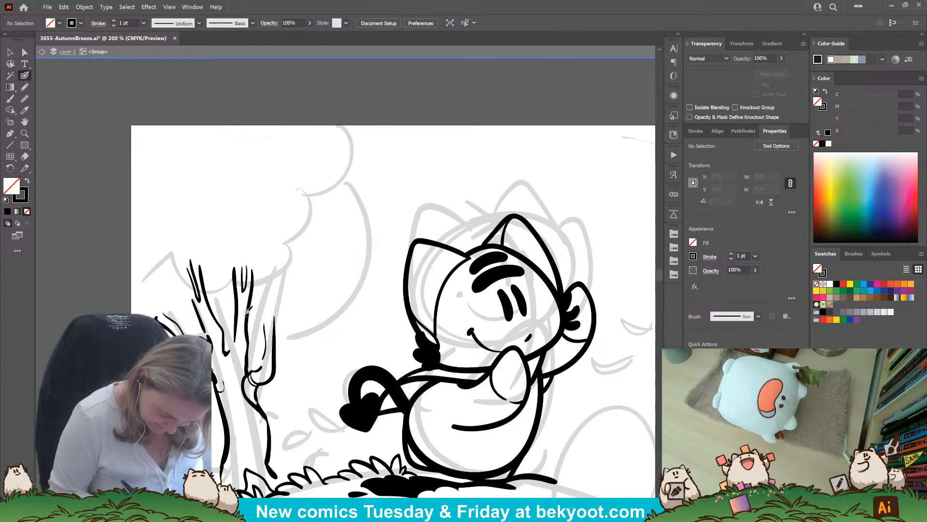
pyautogui.moveTo(262, 367); pyautogui.dragTo(265, 361)
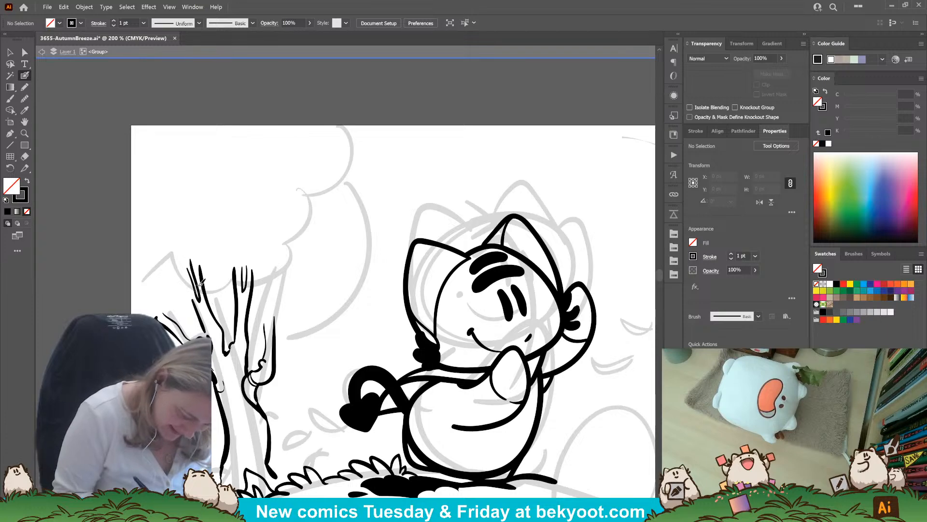
# Draw bark lines across the lower trunk and flare the roots at its base into the grass
pyautogui.moveTo(301, 372); pyautogui.dragTo(314, 327)
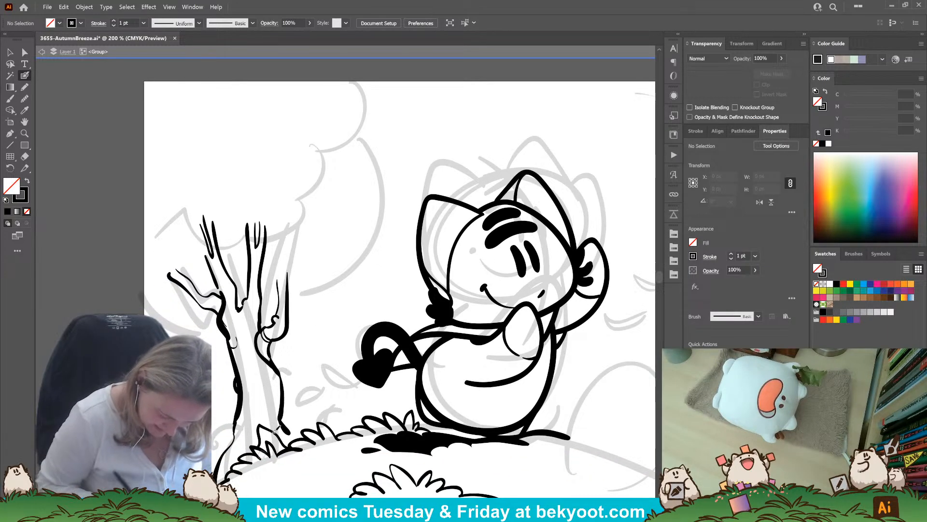
pyautogui.moveTo(287, 341); pyautogui.dragTo(276, 309)
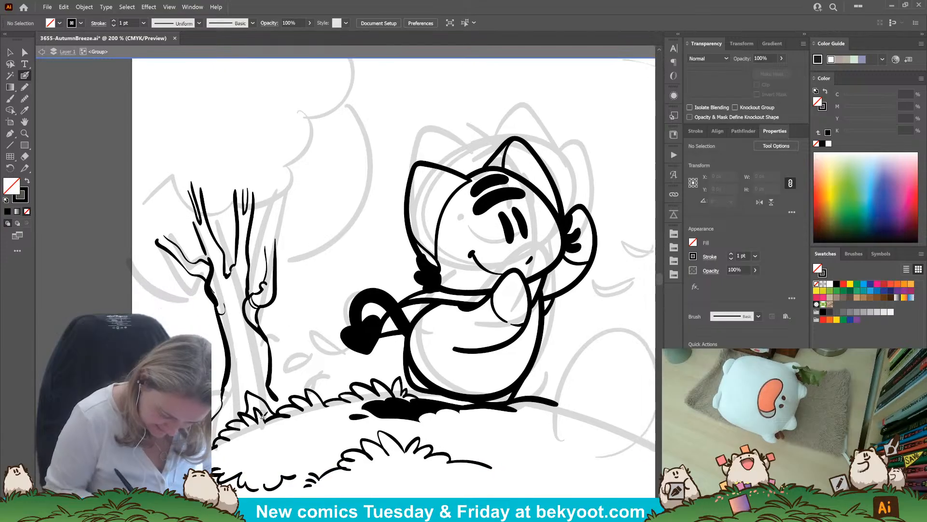
pyautogui.moveTo(246, 361); pyautogui.dragTo(267, 367)
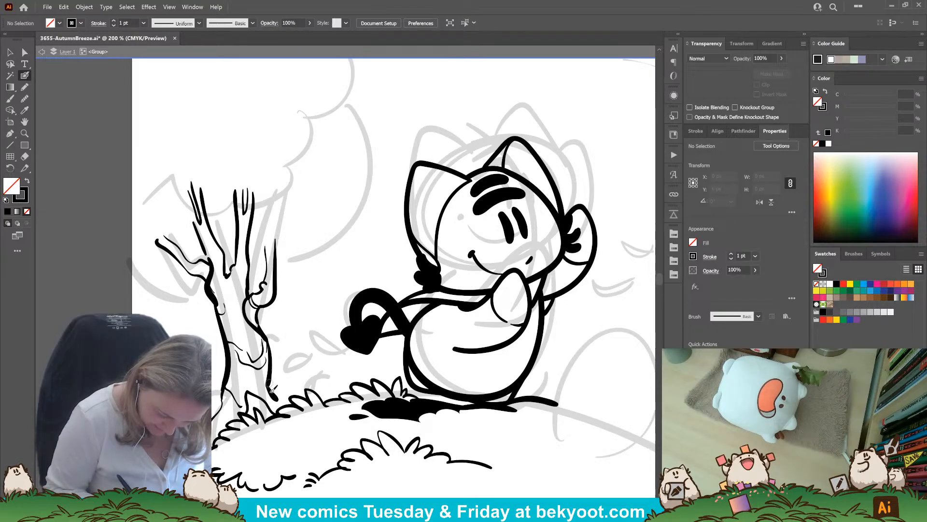
pyautogui.moveTo(271, 389); pyautogui.dragTo(292, 402)
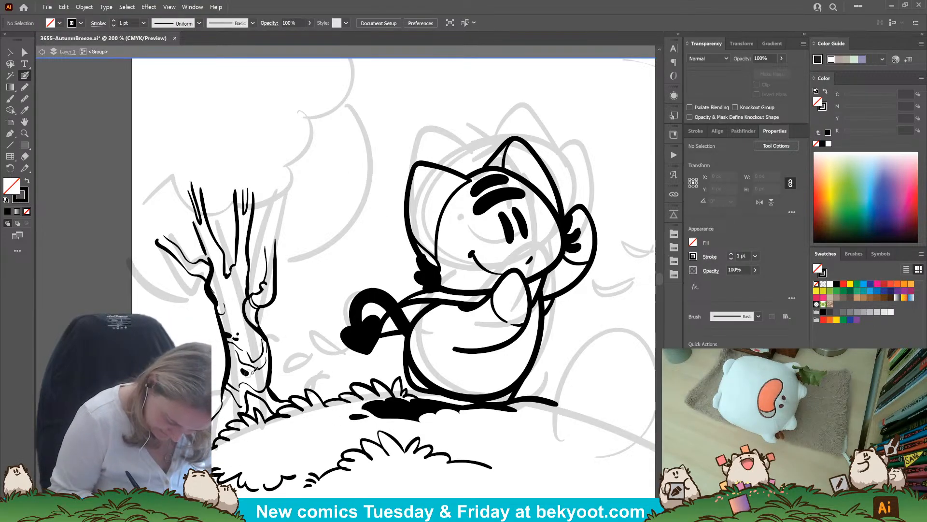
# Dot small bark marks on the lower trunk and draw curved bands across the middle and right branches
pyautogui.click(253, 373)
pyautogui.click(259, 373)
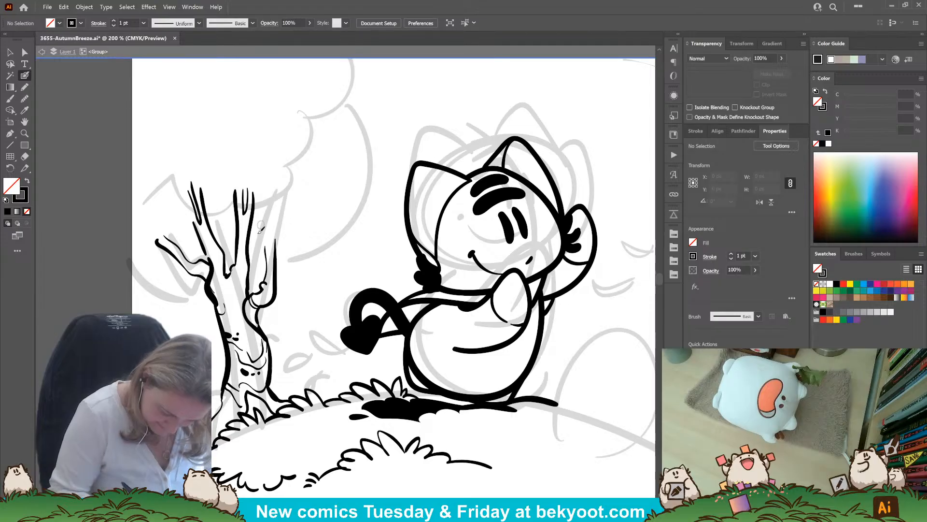
pyautogui.moveTo(268, 270)
pyautogui.mouseDown()
pyautogui.moveTo(274, 249)
pyautogui.moveTo(243, 213)
pyautogui.moveTo(245, 255)
pyautogui.moveTo(240, 232)
pyautogui.moveTo(250, 221)
pyautogui.moveTo(239, 276)
pyautogui.mouseUp()
pyautogui.click(240, 284)
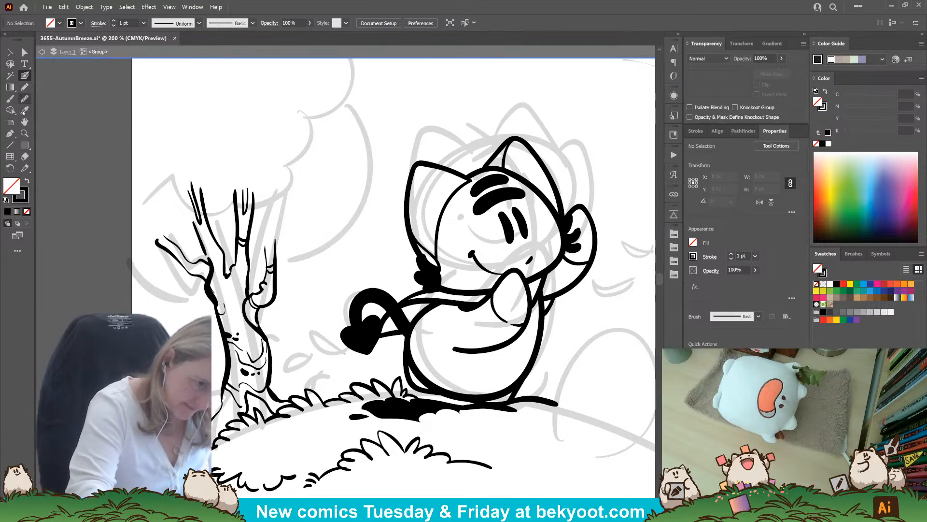
pyautogui.click(24, 87)
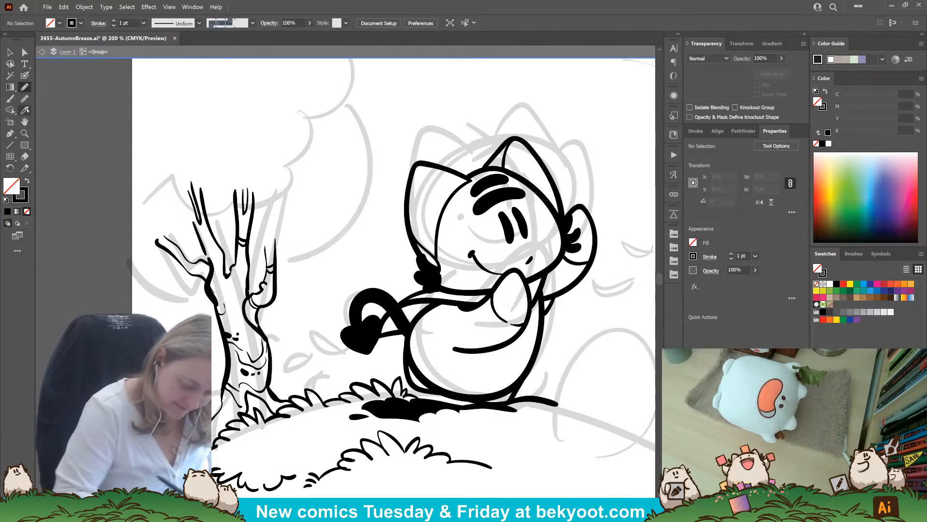
pyautogui.hotkey('shift', 'x')
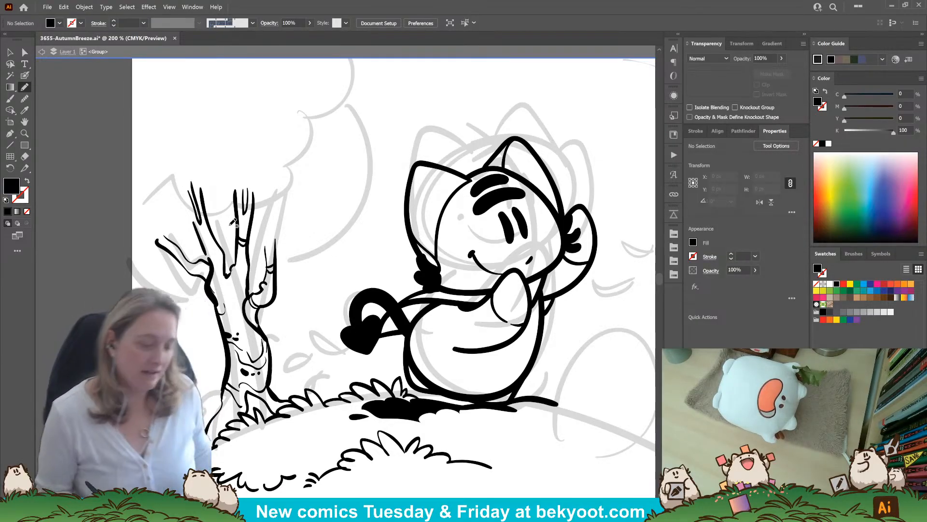
pyautogui.click(24, 75)
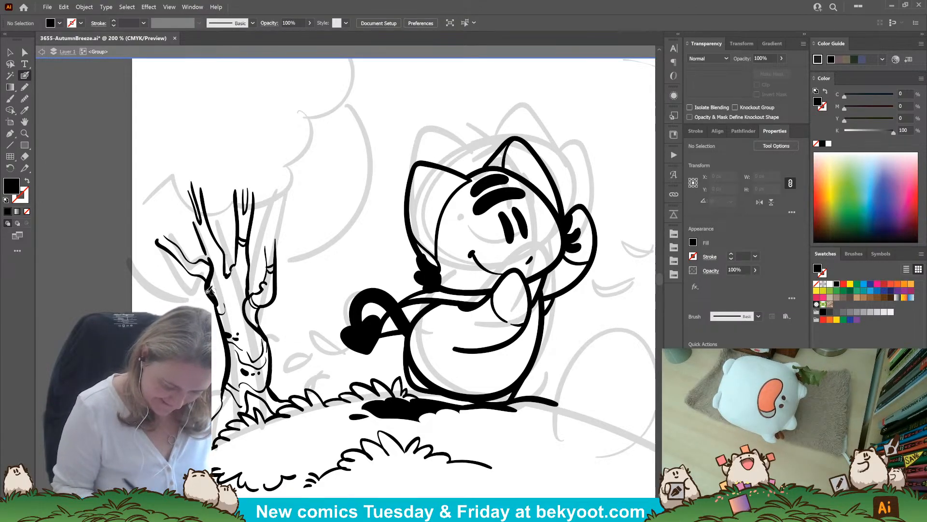
pyautogui.moveTo(189, 245); pyautogui.dragTo(174, 276)
pyautogui.hotkey('ctrl', 'z')
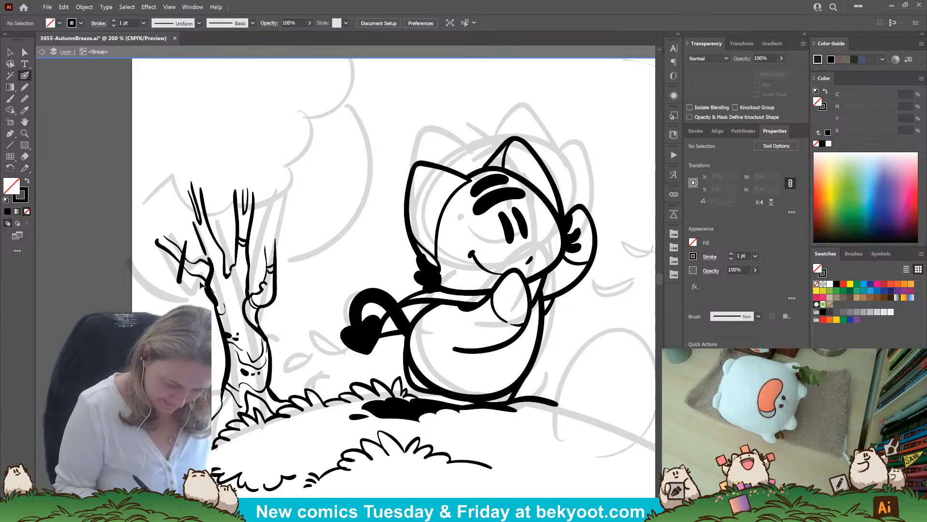
pyautogui.moveTo(174, 231); pyautogui.dragTo(187, 233)
pyautogui.click(184, 243)
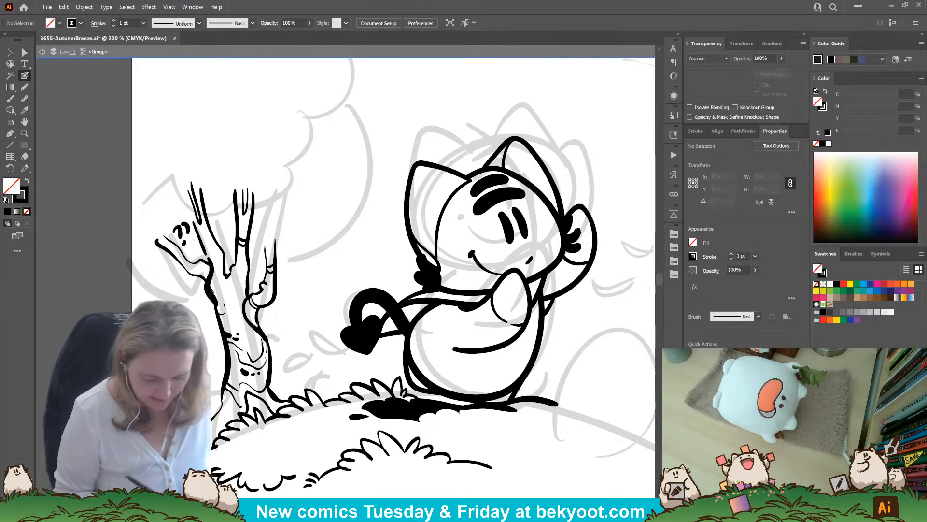
pyautogui.hotkey('ctrl', 'z')
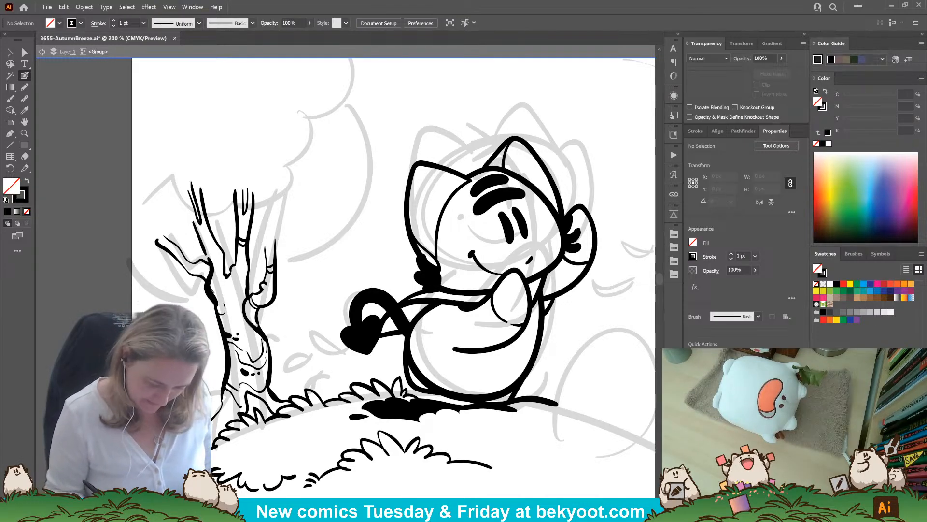
# Redraw the edge lines of the tree's left side branch and clear the selection
pyautogui.hotkey('shift', 'x')
pyautogui.moveTo(308, 368); pyautogui.dragTo(343, 377)
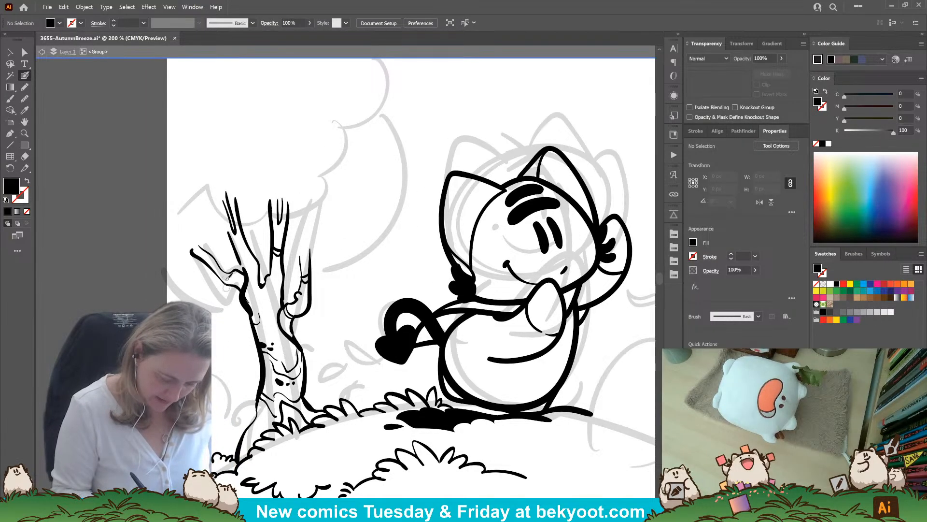
pyautogui.hotkey('shift', 'x')
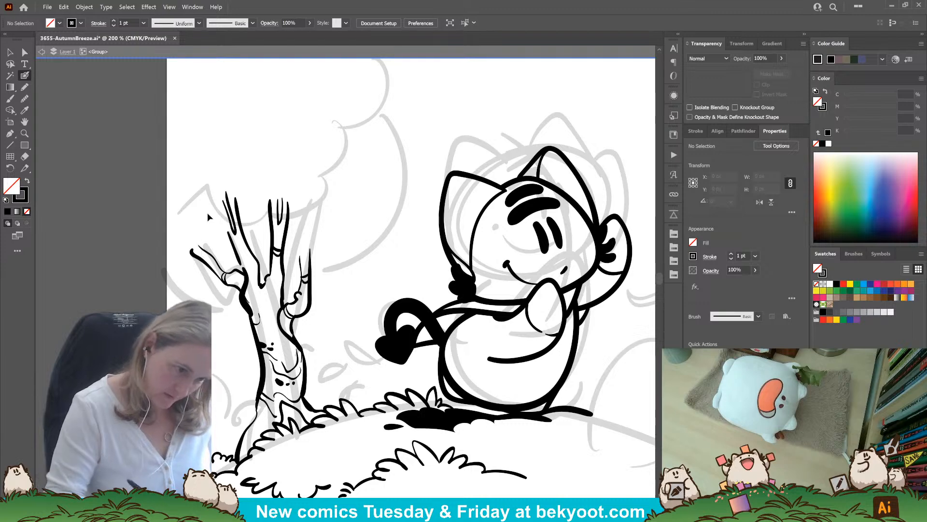
pyautogui.moveTo(244, 274); pyautogui.dragTo(198, 242)
pyautogui.moveTo(241, 291); pyautogui.dragTo(189, 248)
pyautogui.hotkey('ctrl', 'shift', 'a')
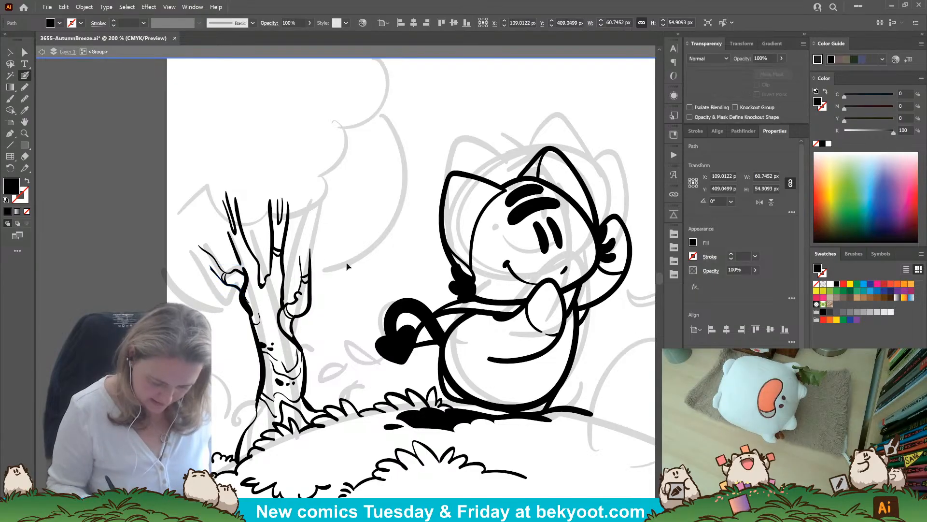
pyautogui.hotkey('shift', 'x')
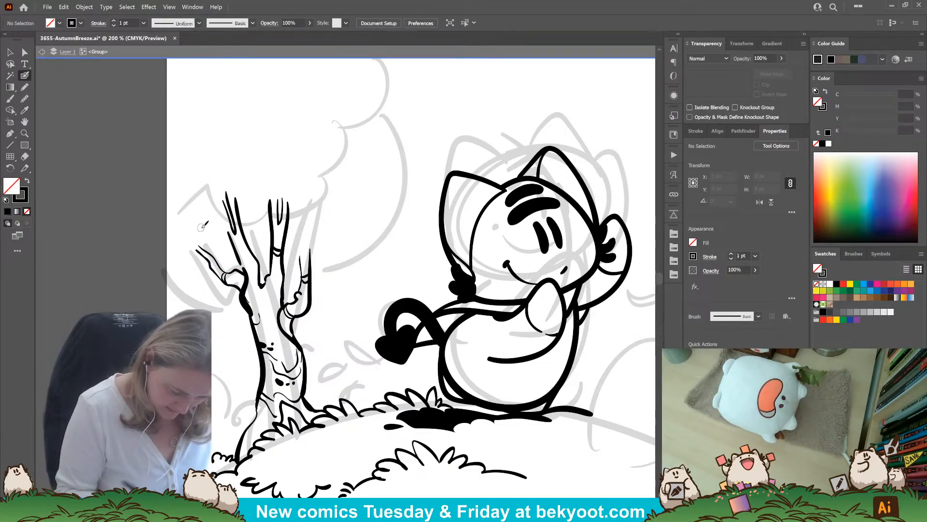
# Add a band and heavier line weight where the left branch joins the trunk, and thicken the trunk's right edge near its base
pyautogui.moveTo(350, 270); pyautogui.dragTo(344, 298)
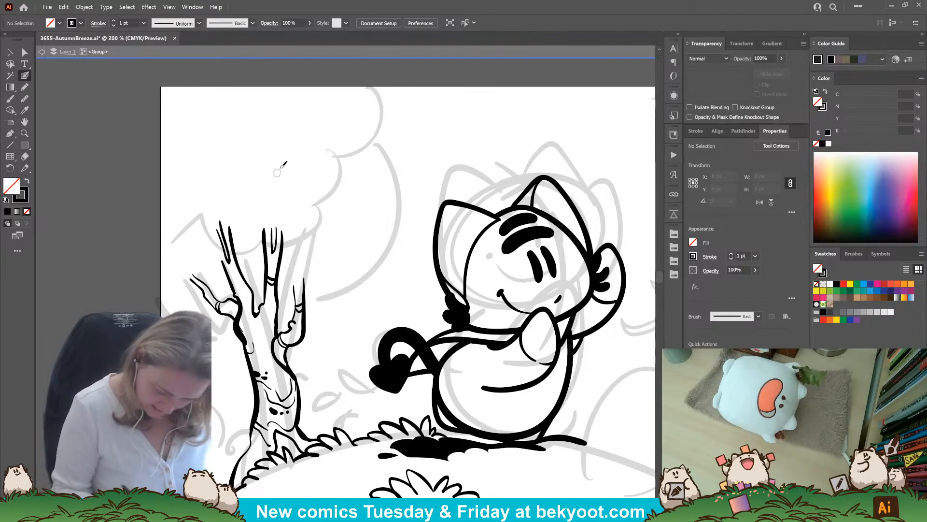
pyautogui.moveTo(277, 329); pyautogui.dragTo(286, 316)
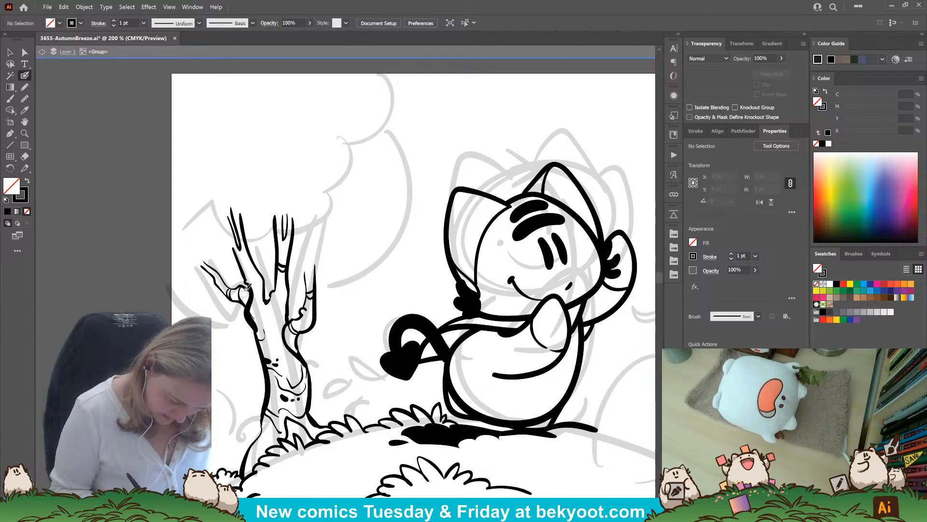
pyautogui.moveTo(255, 273); pyautogui.dragTo(246, 261)
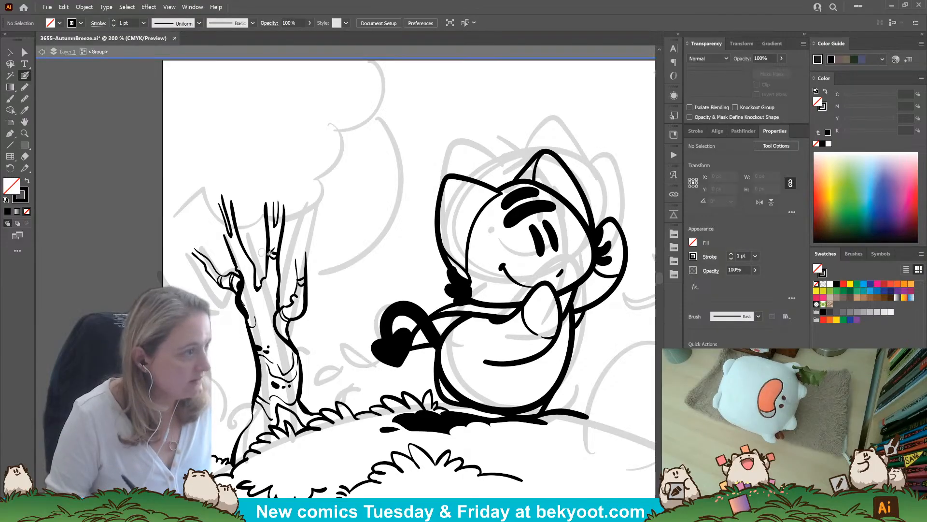
pyautogui.moveTo(276, 329); pyautogui.dragTo(288, 317)
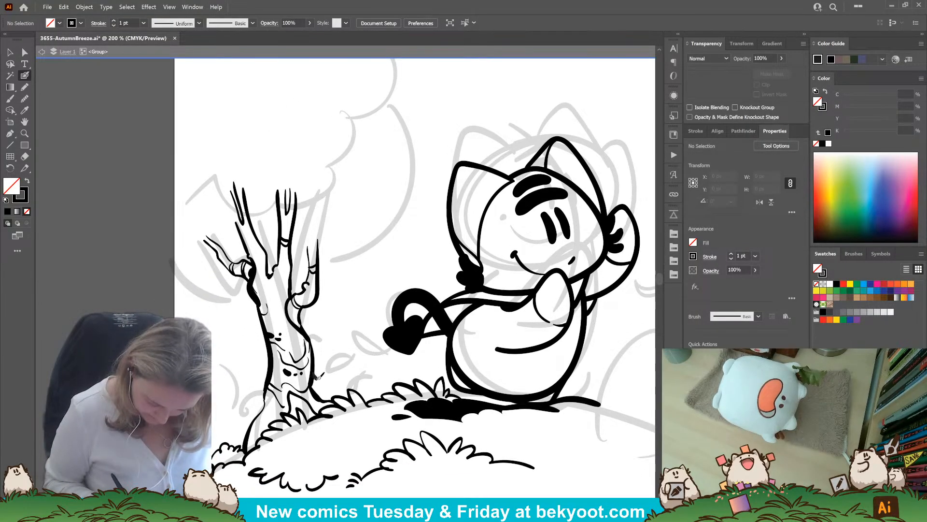
pyautogui.moveTo(317, 394)
pyautogui.mouseDown()
pyautogui.moveTo(314, 381)
pyautogui.moveTo(318, 404)
pyautogui.mouseUp()
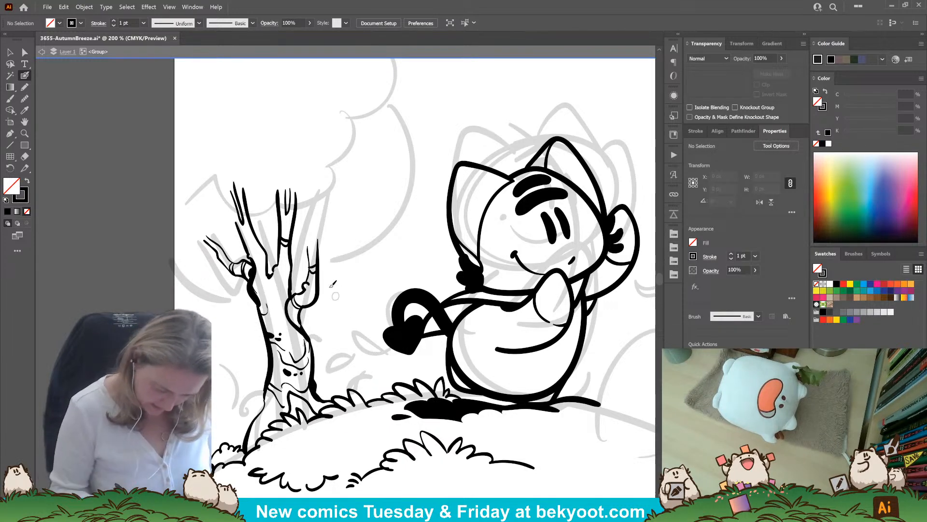
# Try to extend the trunk's right root outward along the grass on the hill
pyautogui.moveTo(332, 286); pyautogui.dragTo(311, 231)
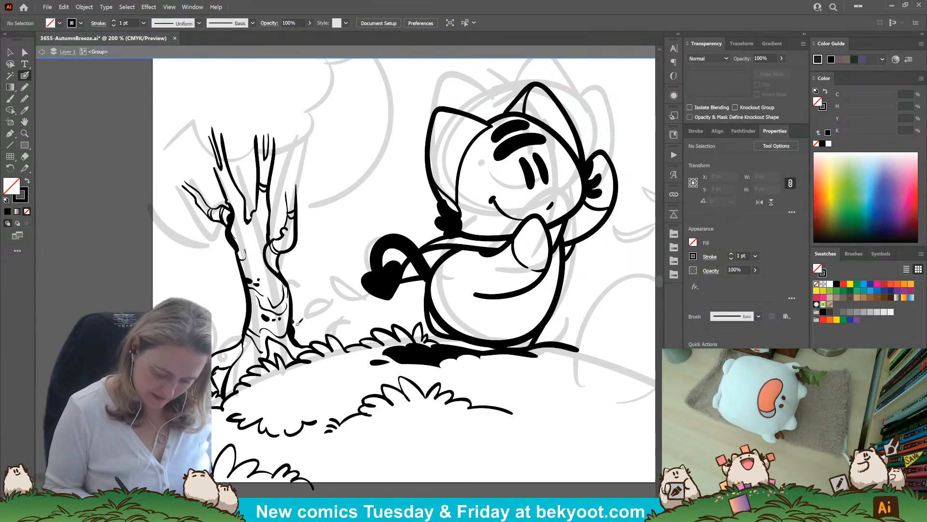
pyautogui.moveTo(292, 321)
pyautogui.mouseDown()
pyautogui.moveTo(329, 324)
pyautogui.moveTo(338, 341)
pyautogui.moveTo(317, 338)
pyautogui.mouseUp()
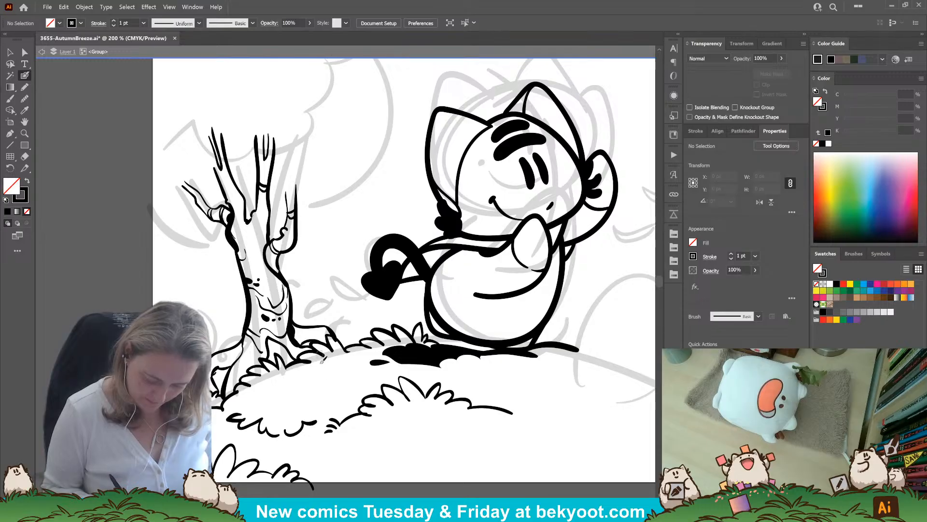
pyautogui.keyDown('ctrl'); pyautogui.click(338, 335); pyautogui.keyUp('ctrl')
pyautogui.moveTo(341, 335); pyautogui.dragTo(366, 335)
pyautogui.keyDown('ctrl'); pyautogui.click(334, 266); pyautogui.keyUp('ctrl')
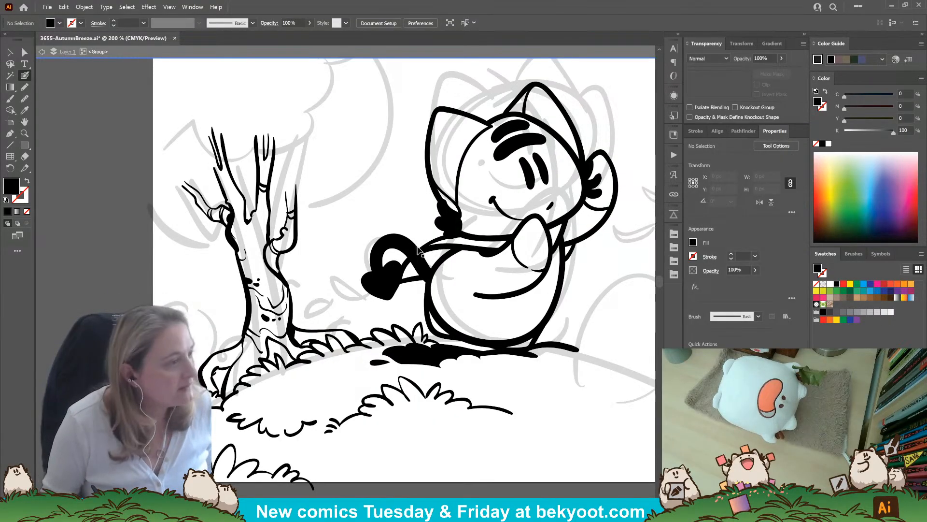
# Undo the extension of the trunk's right root over the grass
pyautogui.hotkey('ctrl', 'z')
pyautogui.hotkey('ctrl', 'z')
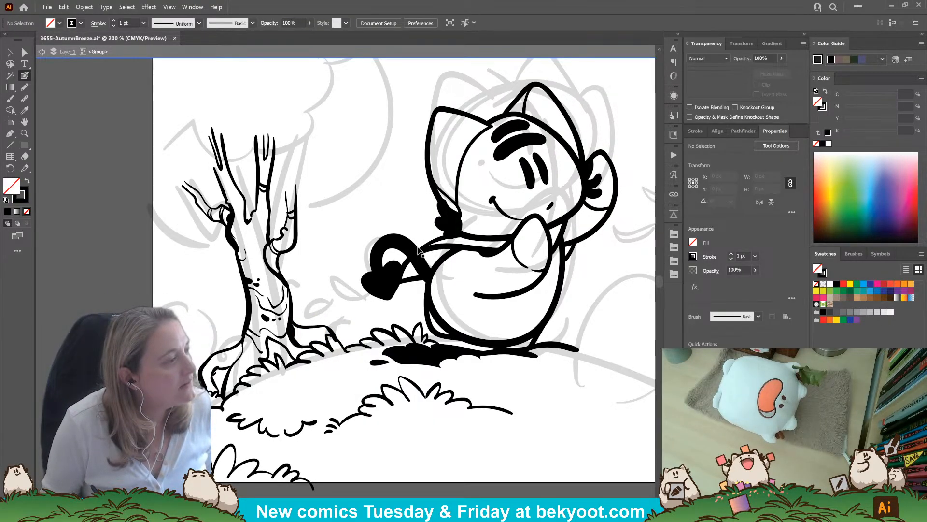
pyautogui.hotkey('ctrl', 'z')
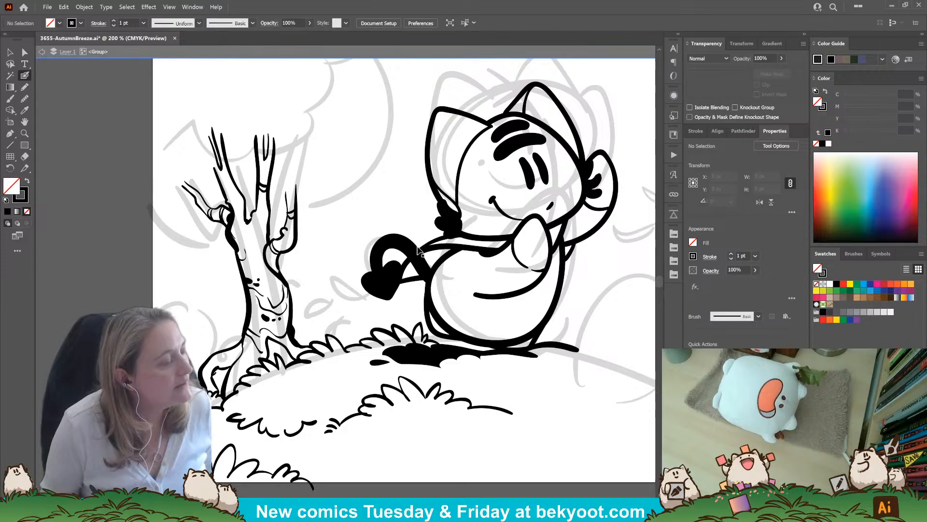
# Undo the last root strokes beside the trunk and ink thin forked twigs along the right side of the tree's crown
pyautogui.hotkey('ctrl', 'z')
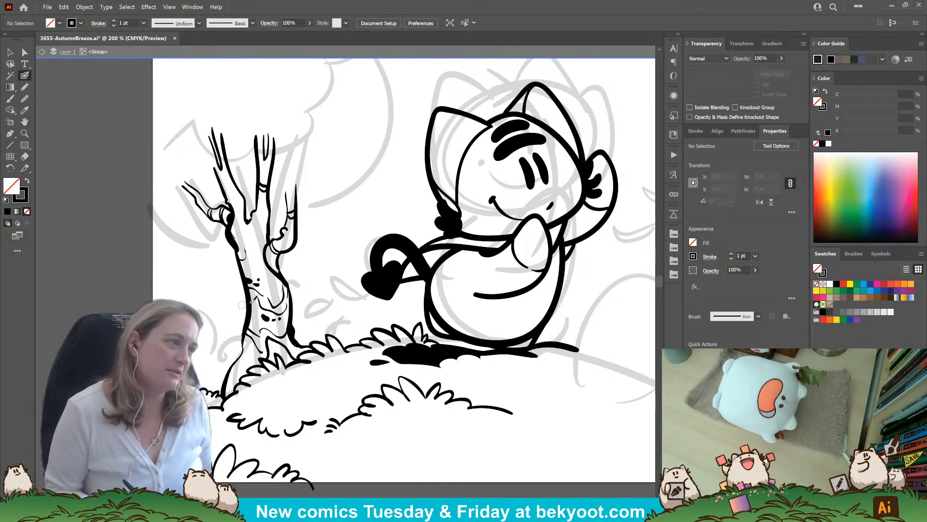
pyautogui.moveTo(286, 391); pyautogui.dragTo(292, 409)
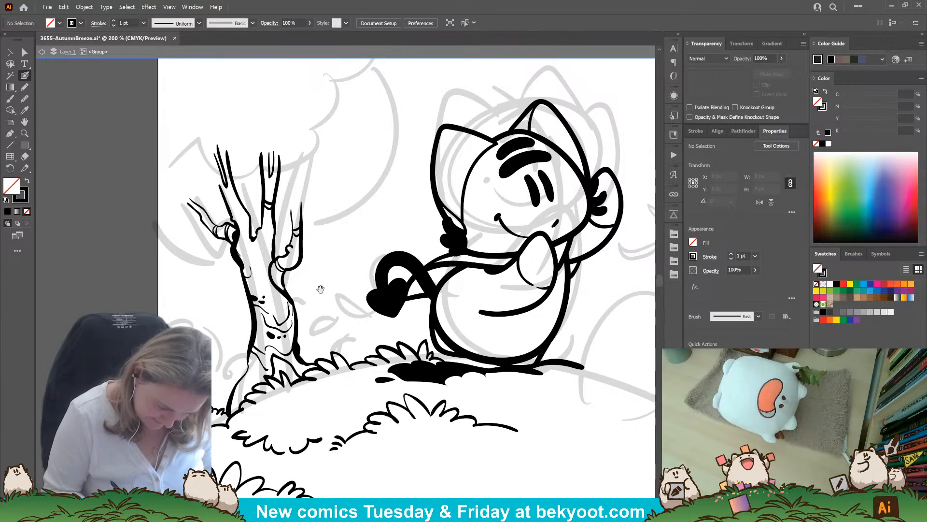
pyautogui.moveTo(319, 302); pyautogui.dragTo(320, 351)
pyautogui.moveTo(307, 160); pyautogui.dragTo(310, 212)
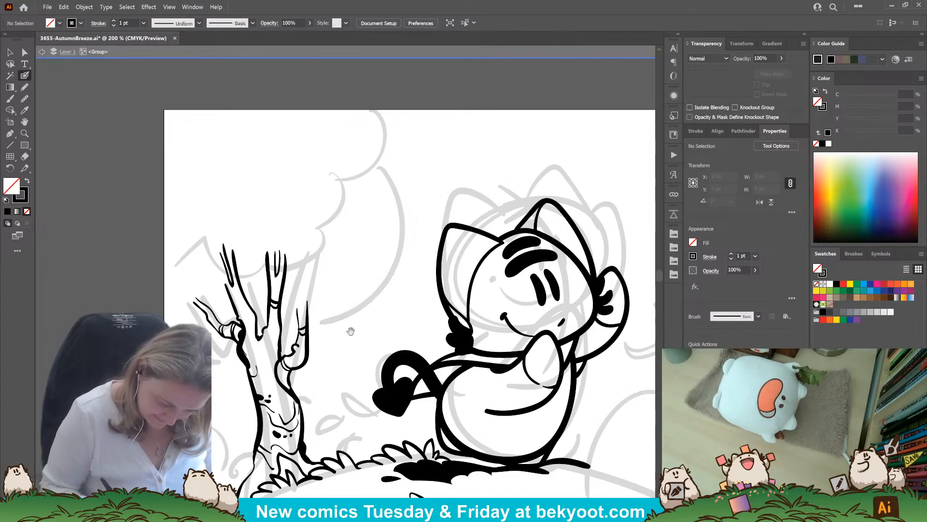
pyautogui.moveTo(326, 341); pyautogui.dragTo(313, 323)
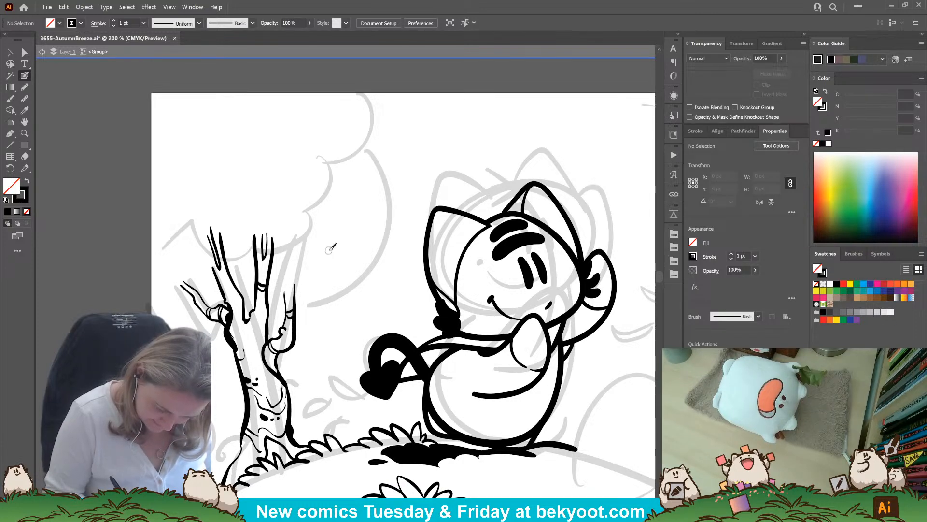
pyautogui.moveTo(328, 250); pyautogui.dragTo(316, 284)
pyautogui.moveTo(325, 252)
pyautogui.mouseDown()
pyautogui.moveTo(311, 306)
pyautogui.moveTo(290, 306)
pyautogui.moveTo(330, 256)
pyautogui.mouseUp()
pyautogui.hotkey('ctrl', 'z')
pyautogui.hotkey('ctrl', 'z')
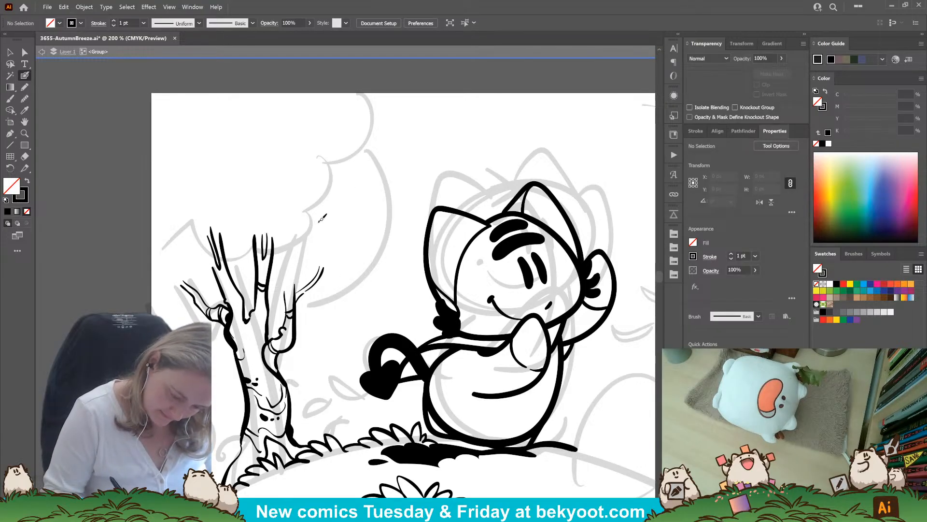
pyautogui.moveTo(319, 221)
pyautogui.mouseDown()
pyautogui.moveTo(343, 193)
pyautogui.moveTo(326, 204)
pyautogui.mouseUp()
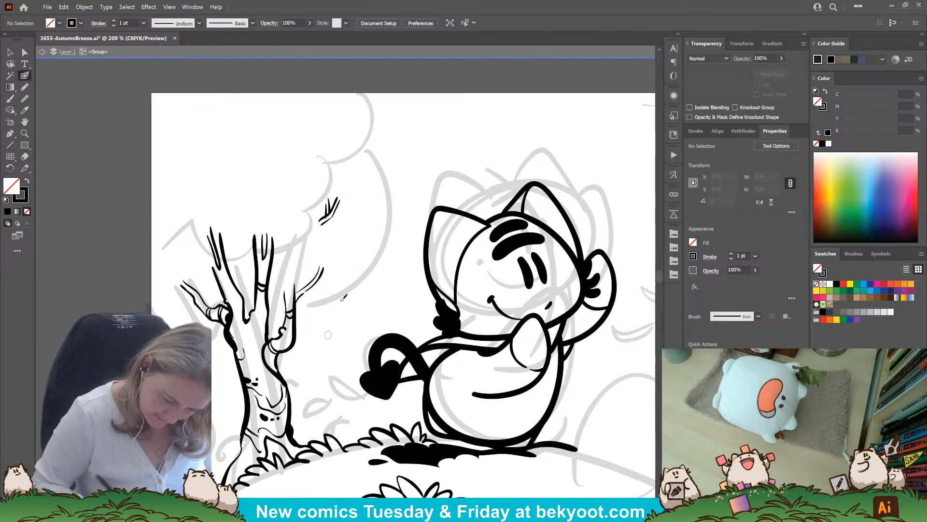
# Try adding small bark marks on the upper trunk around the branch fork
pyautogui.moveTo(377, 294); pyautogui.dragTo(427, 330)
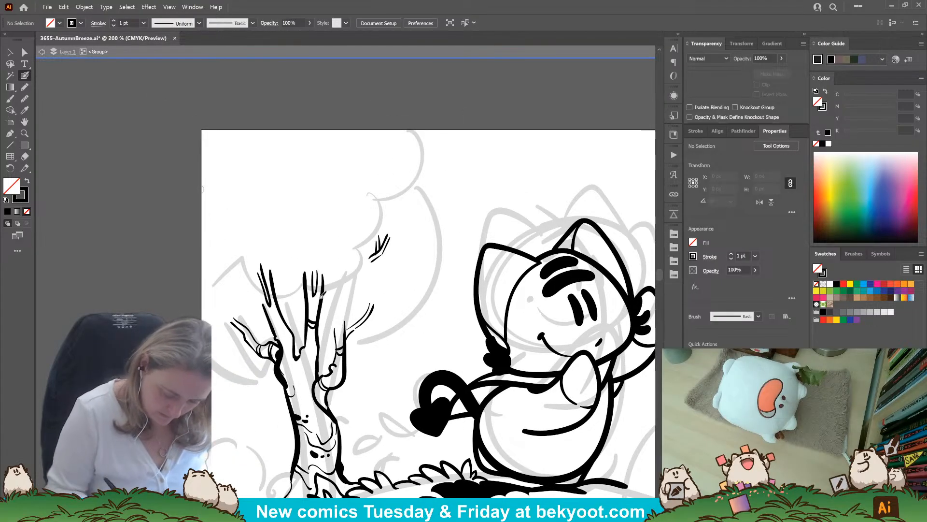
pyautogui.moveTo(349, 413); pyautogui.dragTo(317, 381)
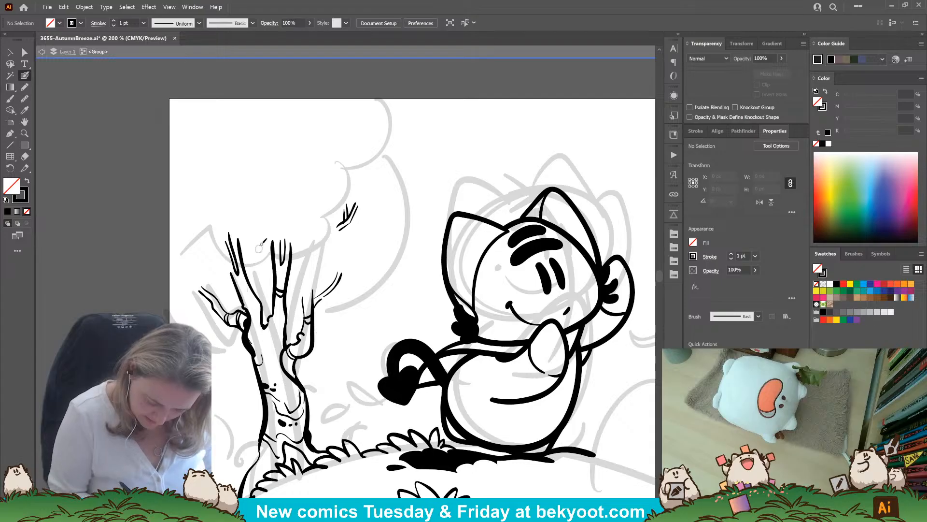
pyautogui.moveTo(268, 344); pyautogui.dragTo(271, 340)
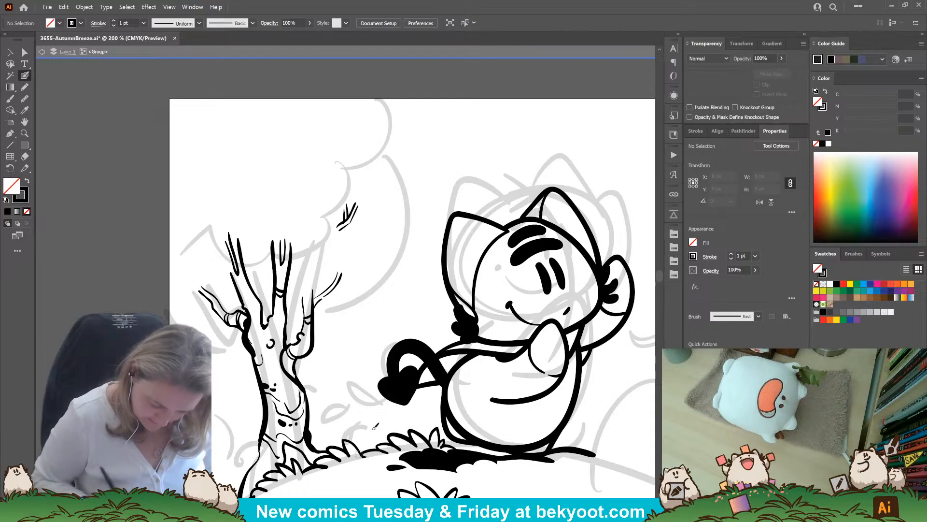
pyautogui.moveTo(317, 392); pyautogui.dragTo(319, 321)
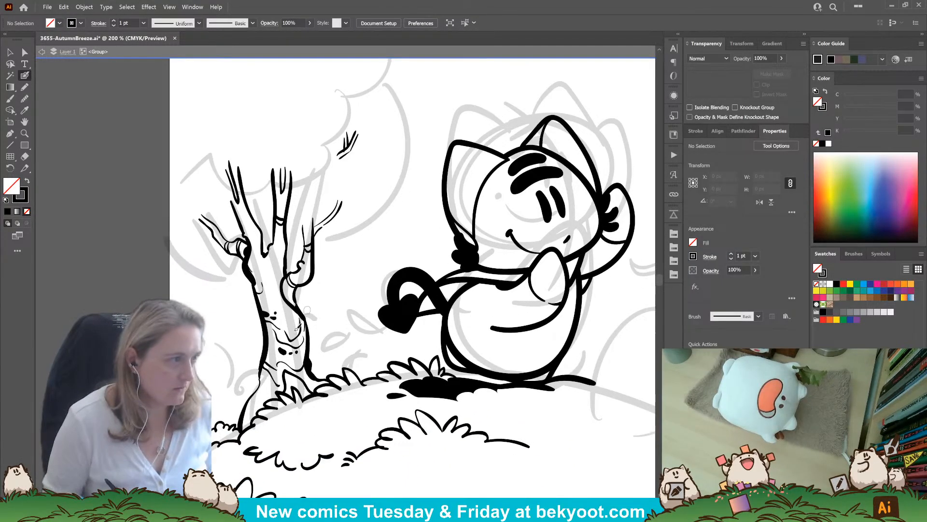
pyautogui.moveTo(307, 384); pyautogui.dragTo(301, 358)
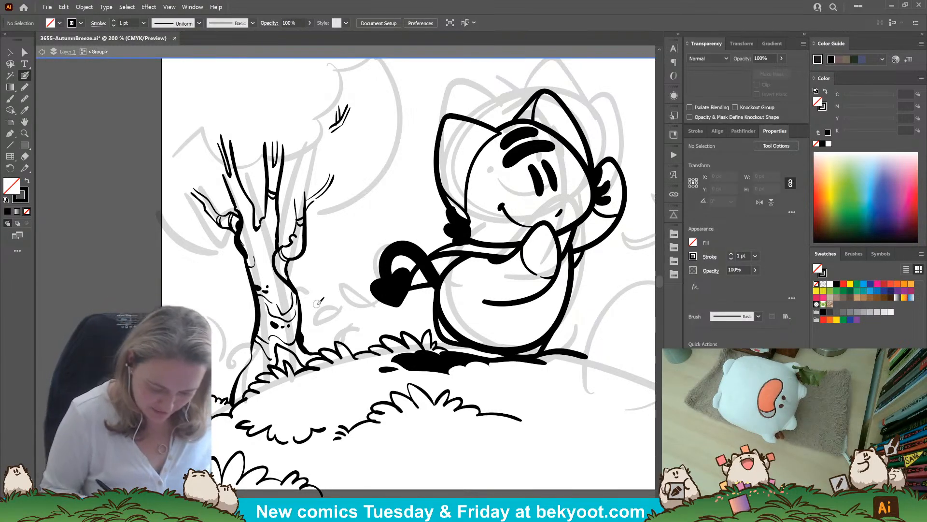
pyautogui.click(262, 223)
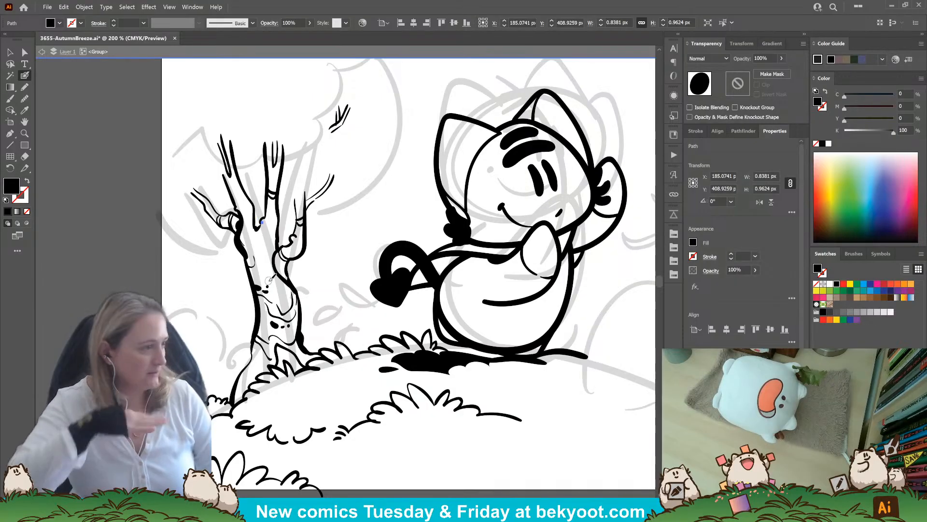
pyautogui.hotkey('ctrl', 'z')
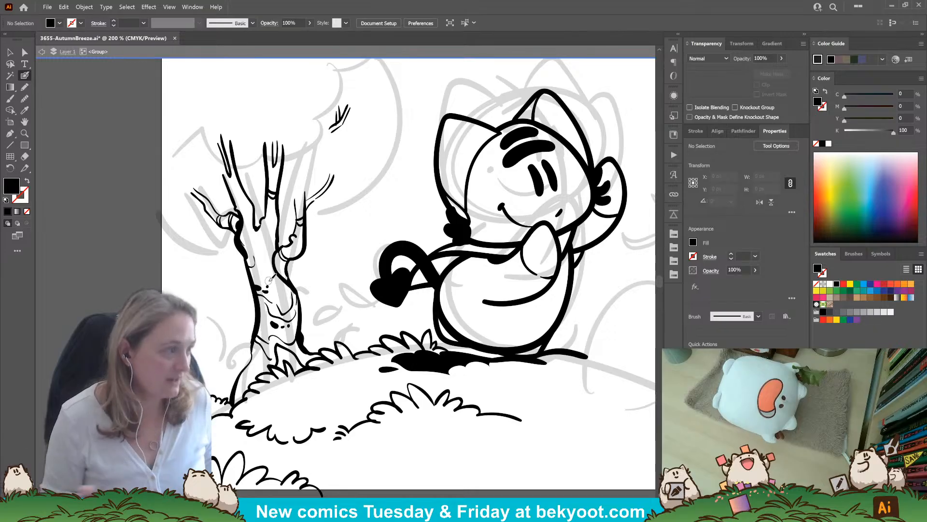
# Thicken the outer part of the tree's left side branch into a solid black shape with the Pencil tool and clear the selection
pyautogui.scroll(2, 350, 304)
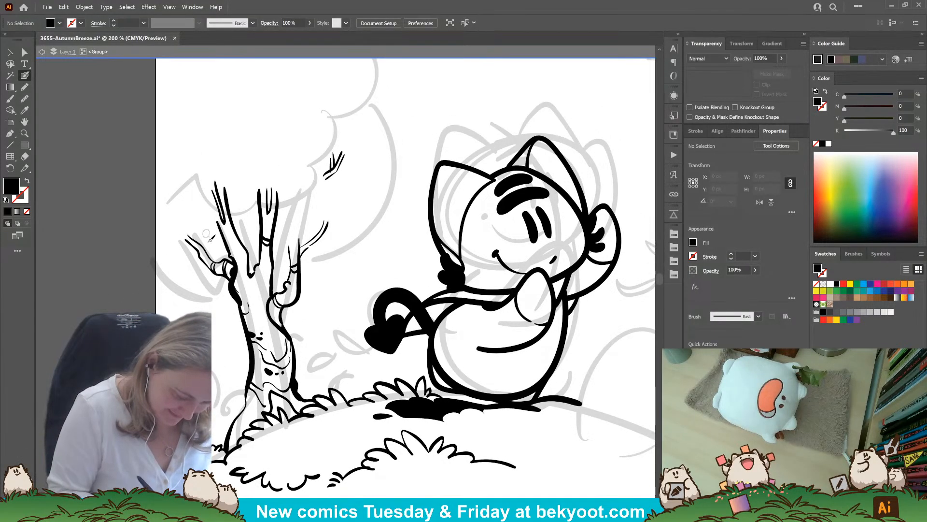
pyautogui.click(23, 86)
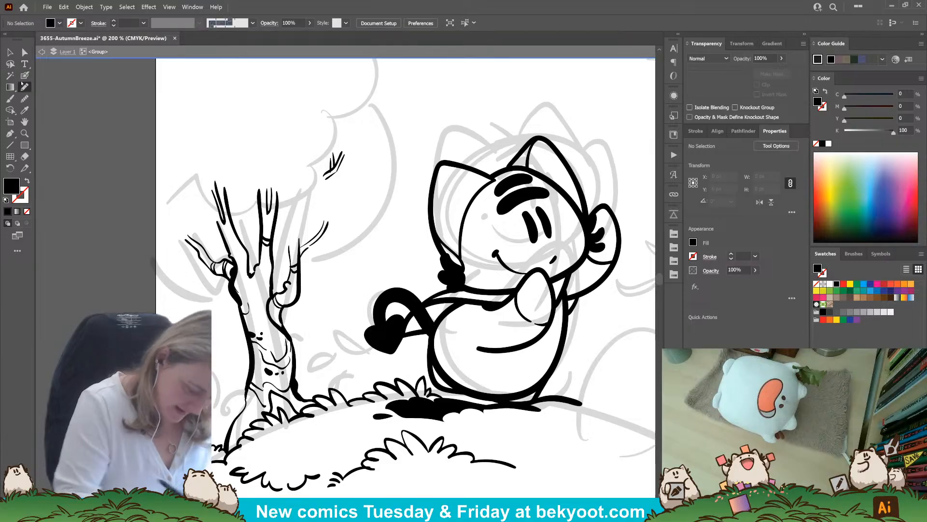
pyautogui.moveTo(199, 251); pyautogui.dragTo(208, 263)
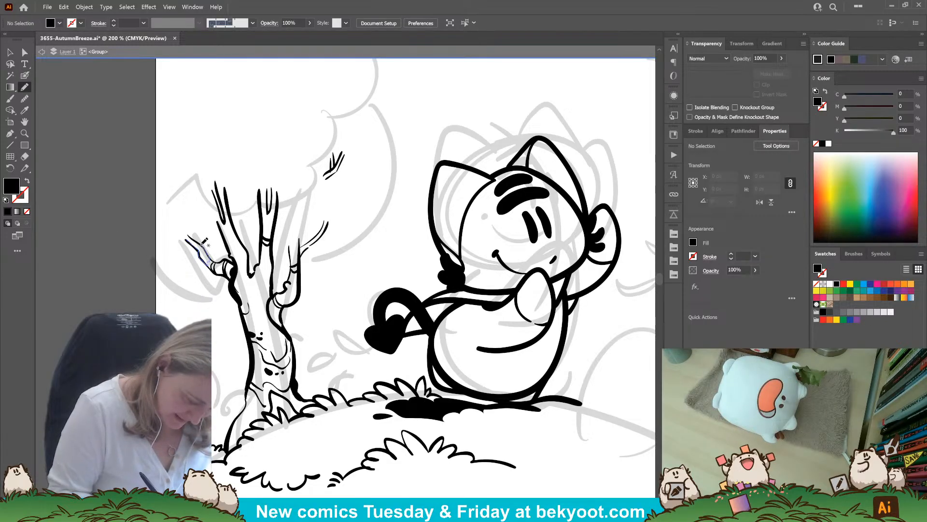
pyautogui.moveTo(192, 239); pyautogui.dragTo(187, 240)
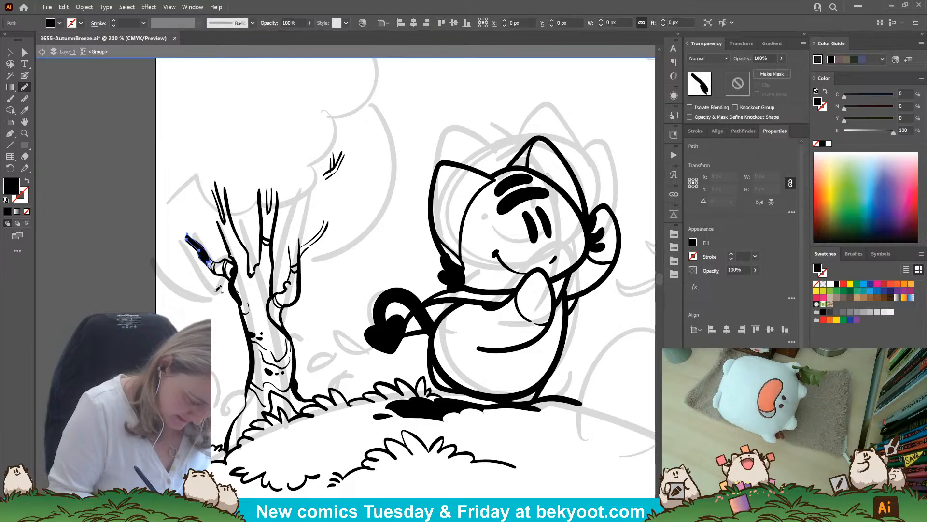
pyautogui.keyDown('ctrl'); pyautogui.click(185, 300); pyautogui.keyUp('ctrl')
# Fill the forked upper-left branch of the tree with solid black and clear the selection
pyautogui.moveTo(309, 225); pyautogui.dragTo(286, 240)
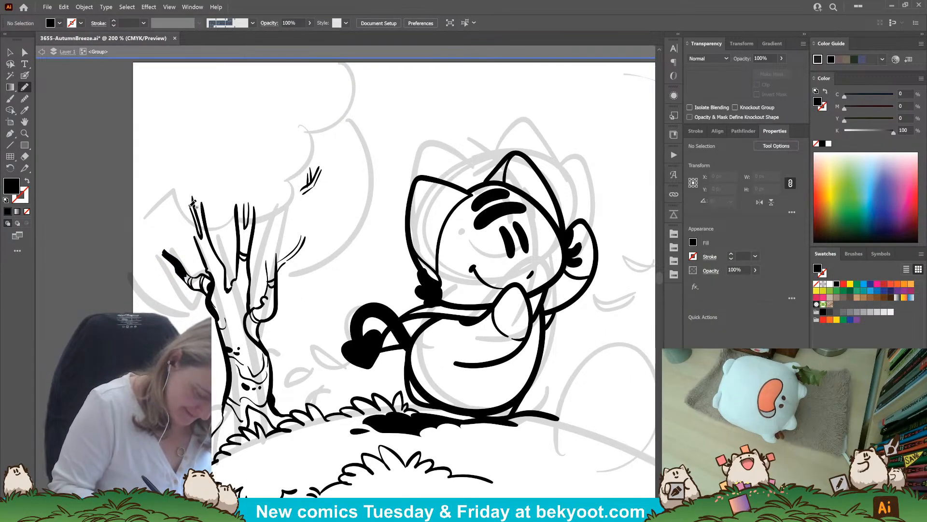
pyautogui.moveTo(192, 206)
pyautogui.mouseDown()
pyautogui.moveTo(201, 236)
pyautogui.moveTo(193, 191)
pyautogui.moveTo(222, 264)
pyautogui.moveTo(206, 262)
pyautogui.moveTo(193, 195)
pyautogui.mouseUp()
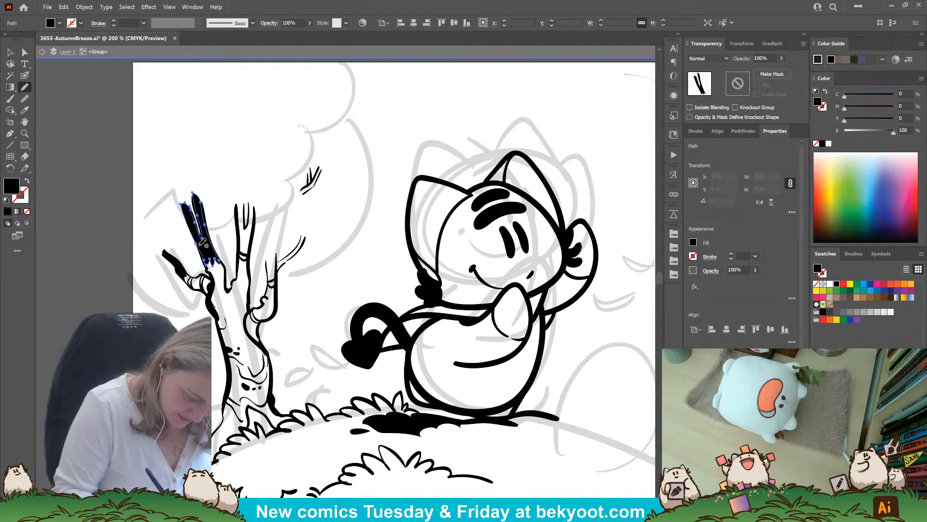
pyautogui.keyDown('ctrl'); pyautogui.click(320, 309); pyautogui.keyUp('ctrl')
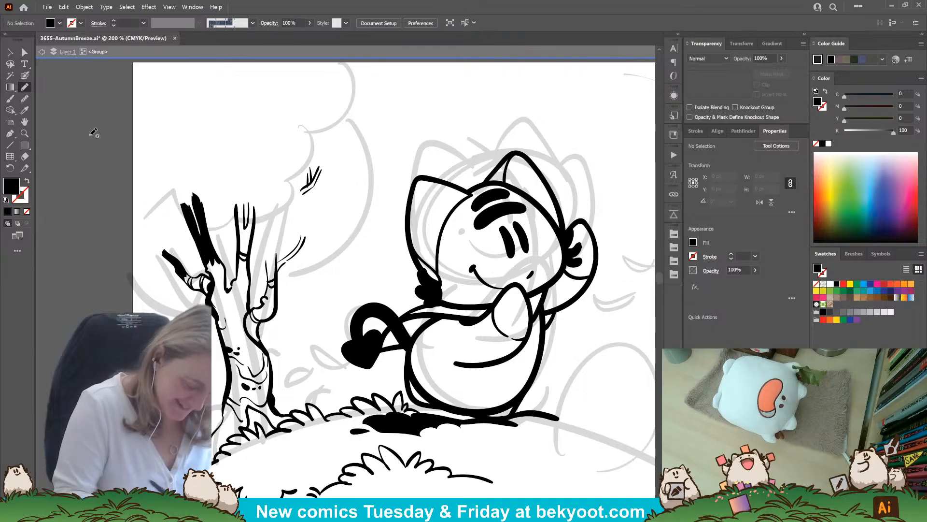
# Redraw the inner edge line of the tree's right branch, using a black stroke with no fill
pyautogui.click(25, 76)
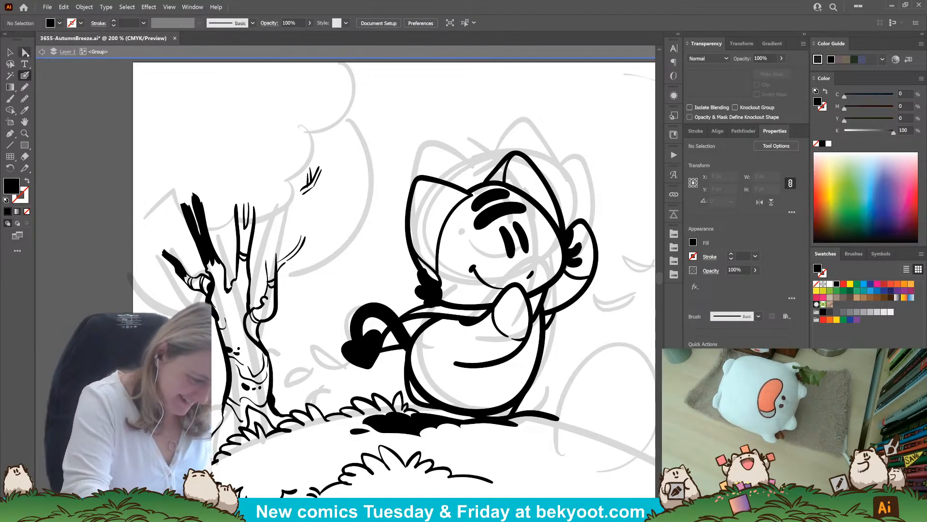
pyautogui.moveTo(266, 261); pyautogui.dragTo(264, 296)
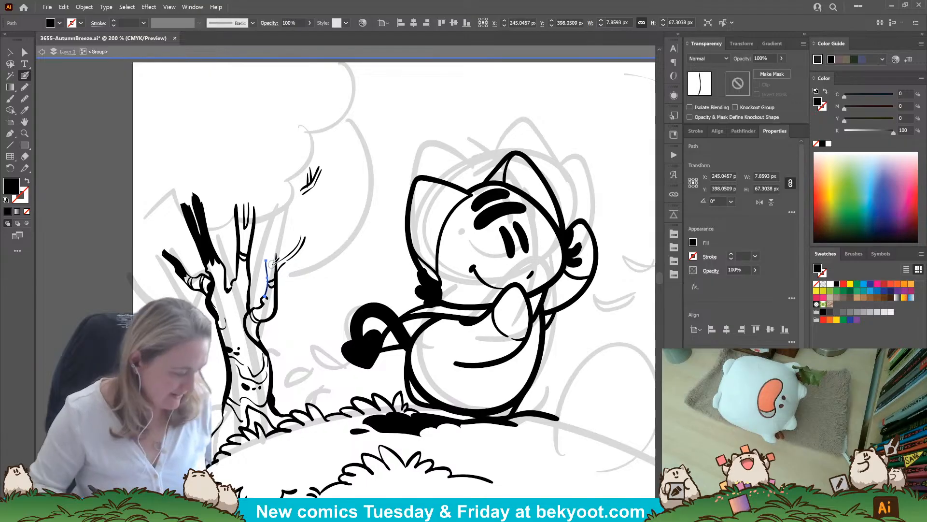
pyautogui.hotkey('ctrl', 'z')
pyautogui.moveTo(275, 278); pyautogui.dragTo(268, 282)
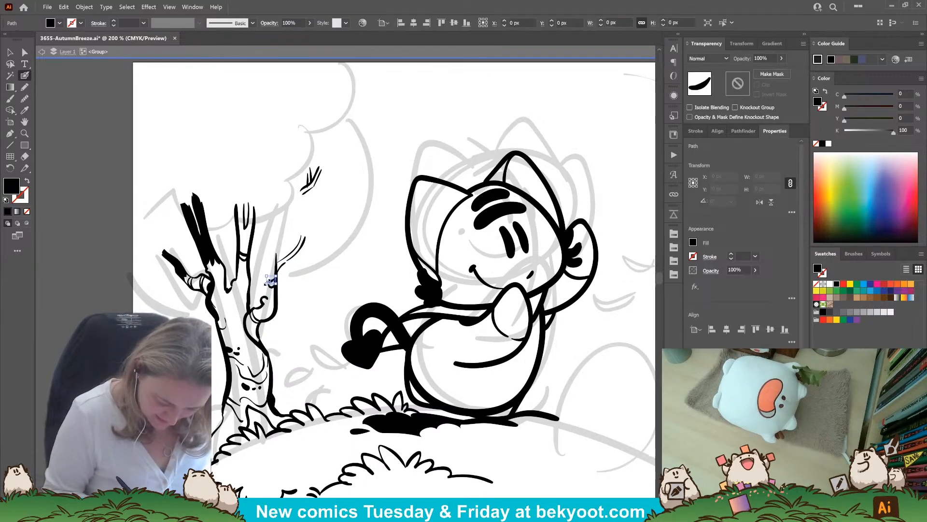
pyautogui.hotkey('ctrl', 'z')
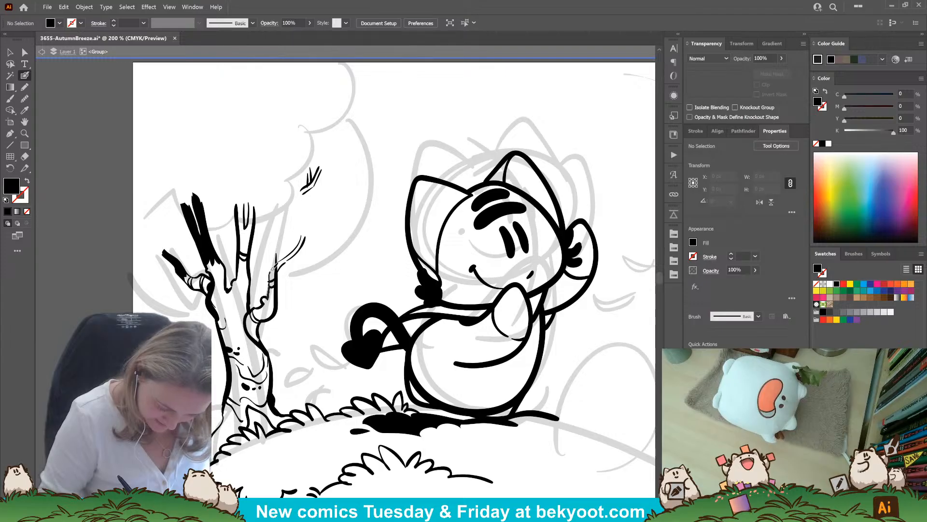
pyautogui.hotkey('shift', 'x')
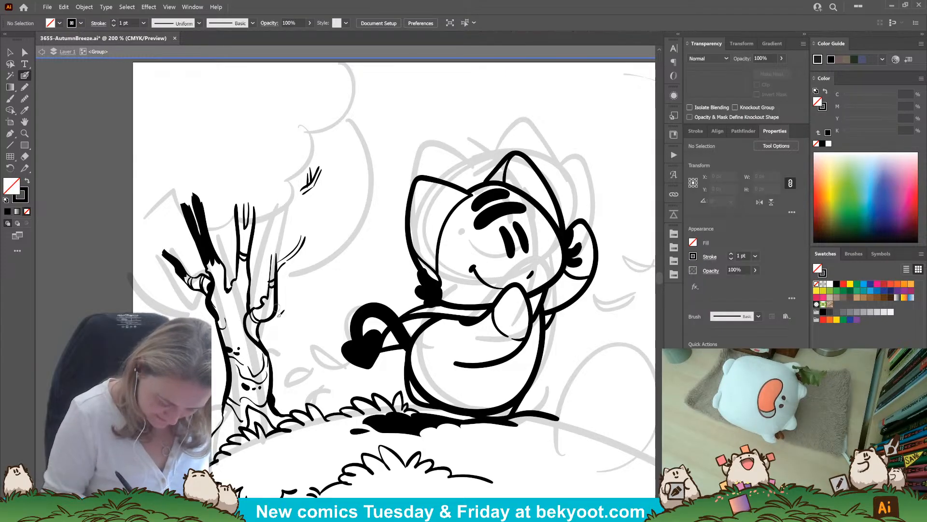
pyautogui.moveTo(267, 295); pyautogui.dragTo(270, 276)
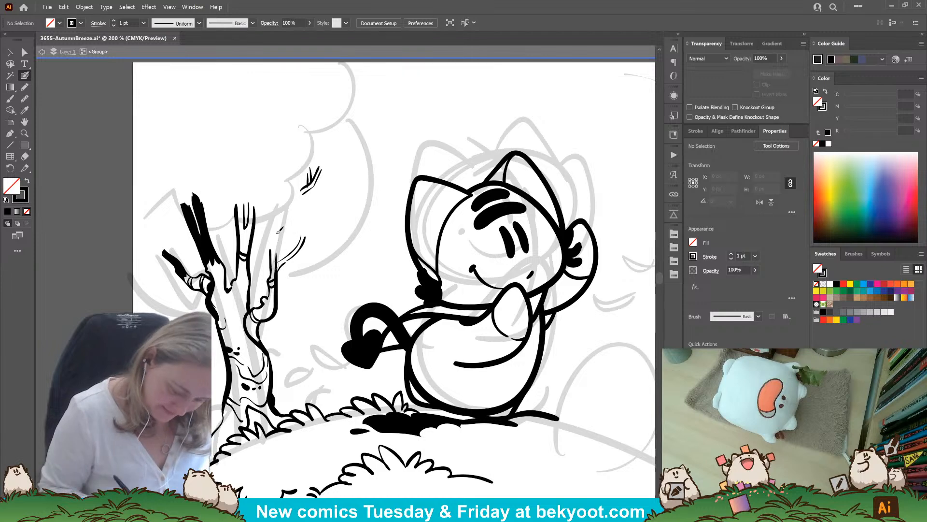
# Ink jagged leaf clusters at the ends of the left side branch, the right branch and its thin outer twig
pyautogui.scroll(-1, 315, 279)
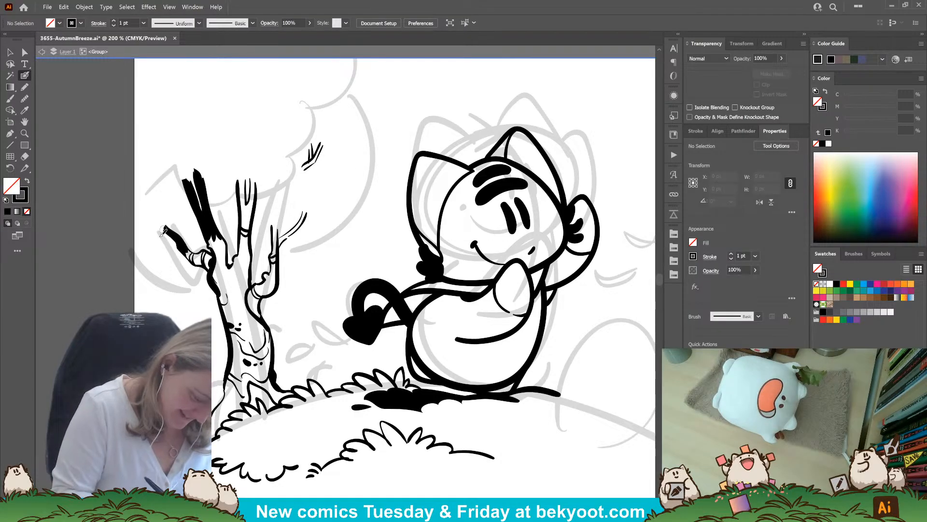
pyautogui.moveTo(155, 231)
pyautogui.mouseDown()
pyautogui.moveTo(175, 205)
pyautogui.moveTo(202, 255)
pyautogui.mouseUp()
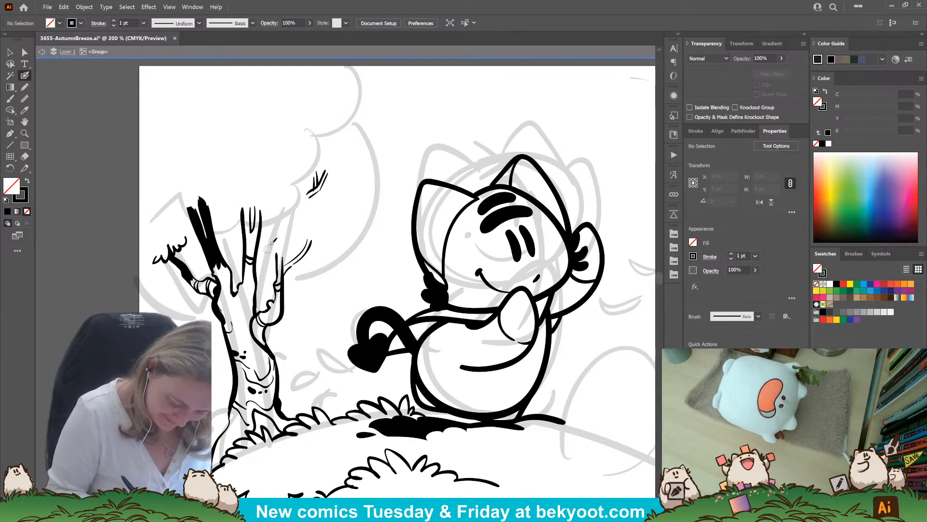
pyautogui.moveTo(267, 250); pyautogui.dragTo(290, 242)
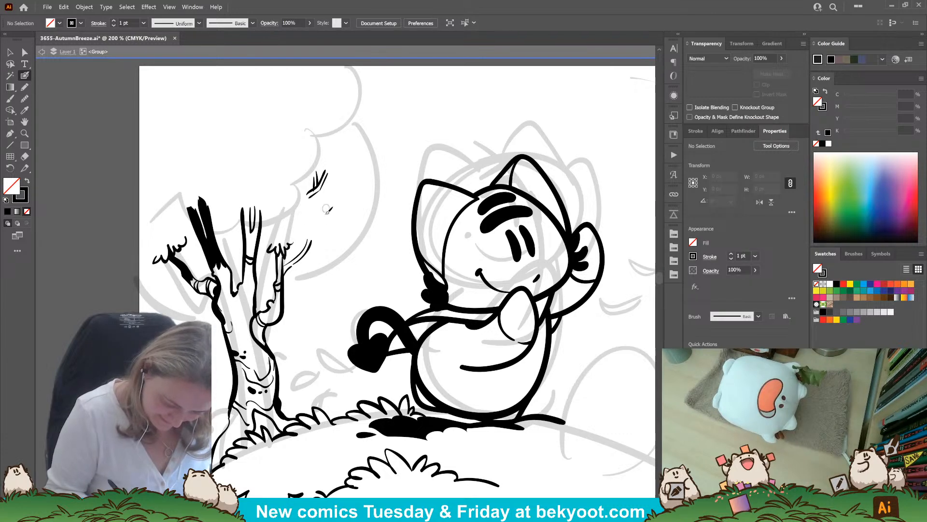
pyautogui.moveTo(307, 232)
pyautogui.mouseDown()
pyautogui.moveTo(316, 240)
pyautogui.moveTo(336, 225)
pyautogui.mouseUp()
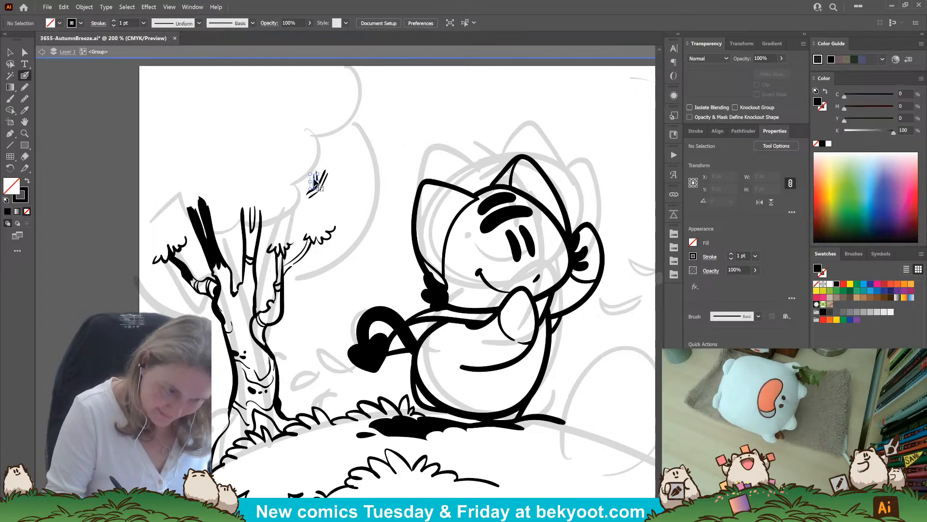
# Add a leaf cluster and small single leaves above the tips of the black upper-left branch
pyautogui.hotkey('shift', 'x')
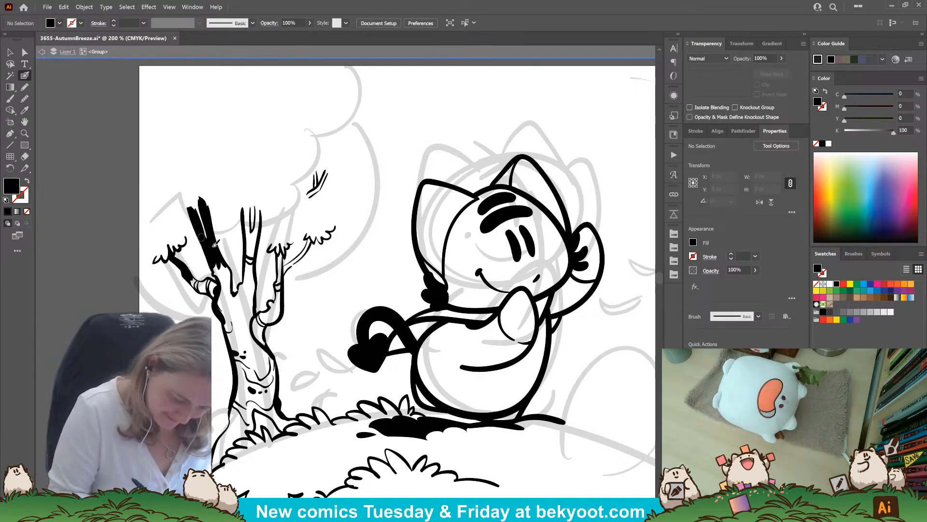
pyautogui.moveTo(184, 218)
pyautogui.mouseDown()
pyautogui.moveTo(201, 190)
pyautogui.moveTo(210, 203)
pyautogui.moveTo(226, 183)
pyautogui.moveTo(177, 192)
pyautogui.mouseUp()
pyautogui.hotkey('shift', 'x')
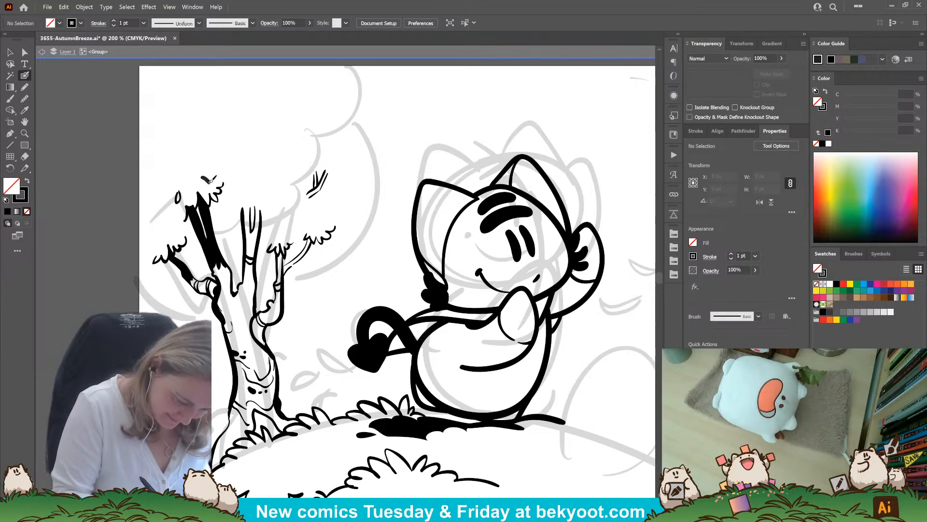
pyautogui.moveTo(203, 176); pyautogui.dragTo(209, 183)
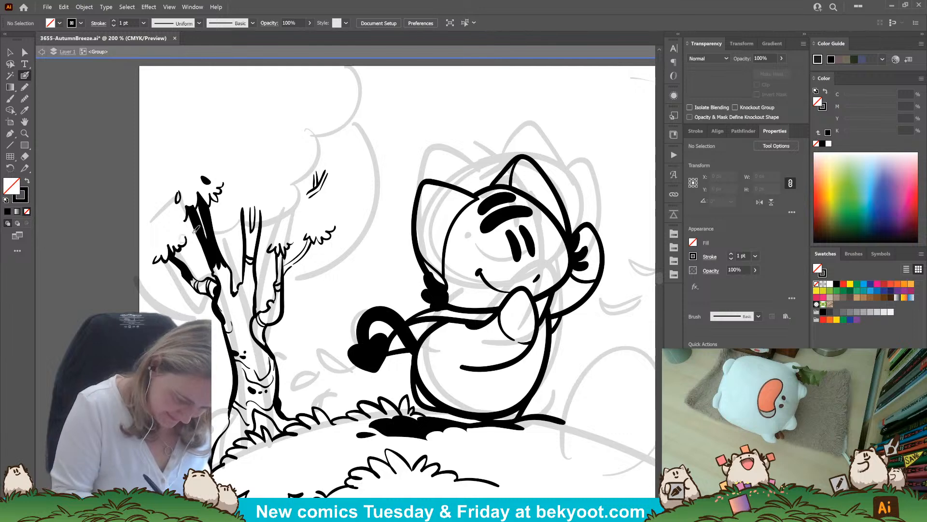
# Ink leaf clusters across the top of the middle branch to the upper-right twig, and add leaves below that twig
pyautogui.moveTo(217, 216)
pyautogui.mouseDown()
pyautogui.moveTo(224, 199)
pyautogui.moveTo(250, 198)
pyautogui.moveTo(254, 210)
pyautogui.moveTo(255, 191)
pyautogui.moveTo(266, 201)
pyautogui.moveTo(264, 191)
pyautogui.moveTo(273, 192)
pyautogui.moveTo(270, 181)
pyautogui.moveTo(301, 182)
pyautogui.moveTo(338, 170)
pyautogui.mouseUp()
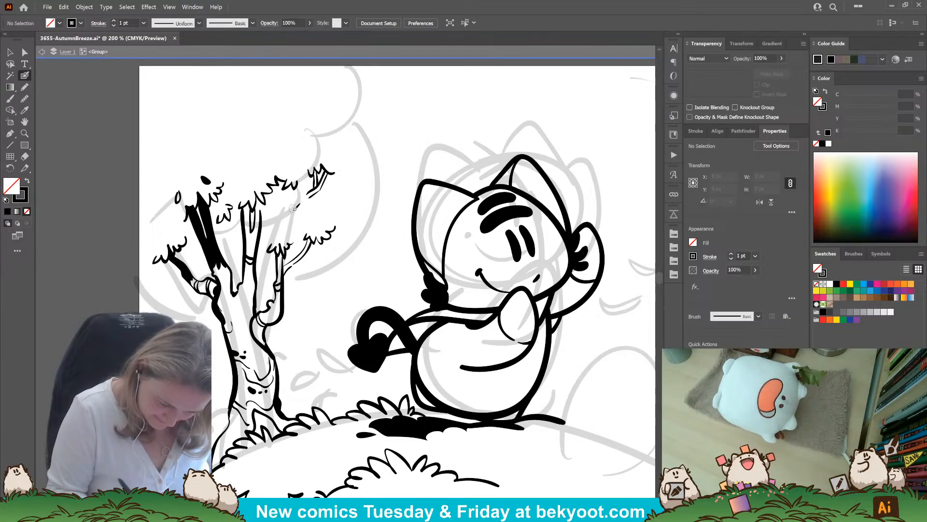
pyautogui.moveTo(300, 200)
pyautogui.mouseDown()
pyautogui.moveTo(324, 196)
pyautogui.moveTo(309, 207)
pyautogui.moveTo(321, 193)
pyautogui.mouseUp()
pyautogui.keyDown('ctrl'); pyautogui.click(334, 209); pyautogui.keyUp('ctrl')
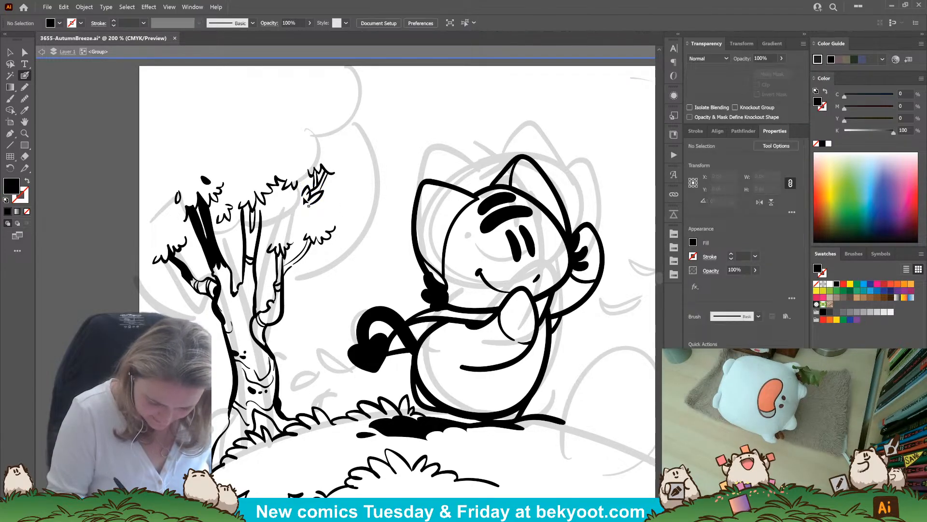
# Erase the lower tip and the overlapping middle section of the thin twig line in the upper-right leaf cluster
pyautogui.keyDown('ctrl'); pyautogui.click(326, 183); pyautogui.keyUp('ctrl')
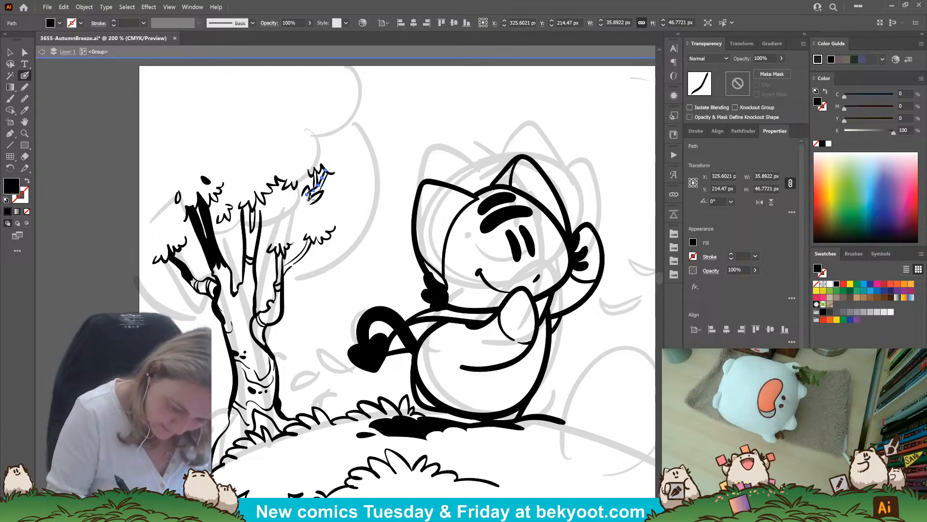
pyautogui.moveTo(307, 193); pyautogui.dragTo(304, 201)
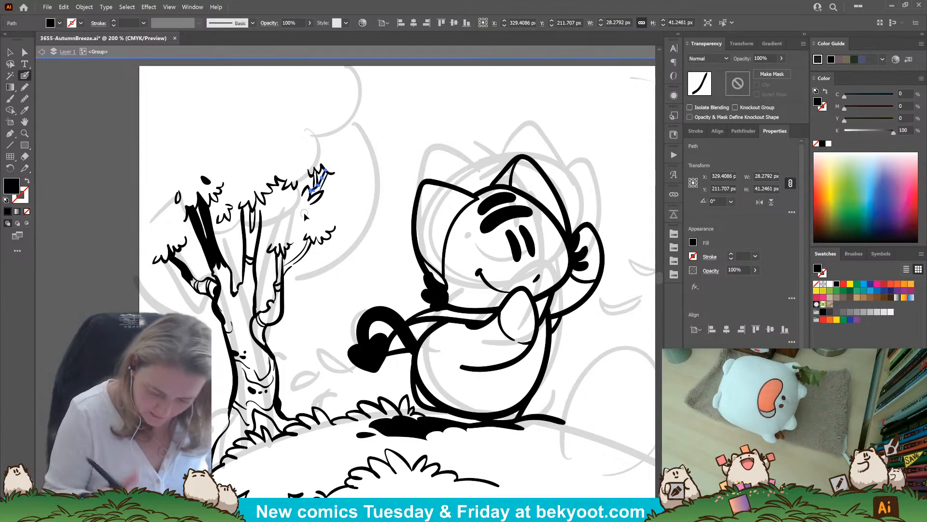
pyautogui.keyDown('ctrl'); pyautogui.click(306, 213); pyautogui.keyUp('ctrl')
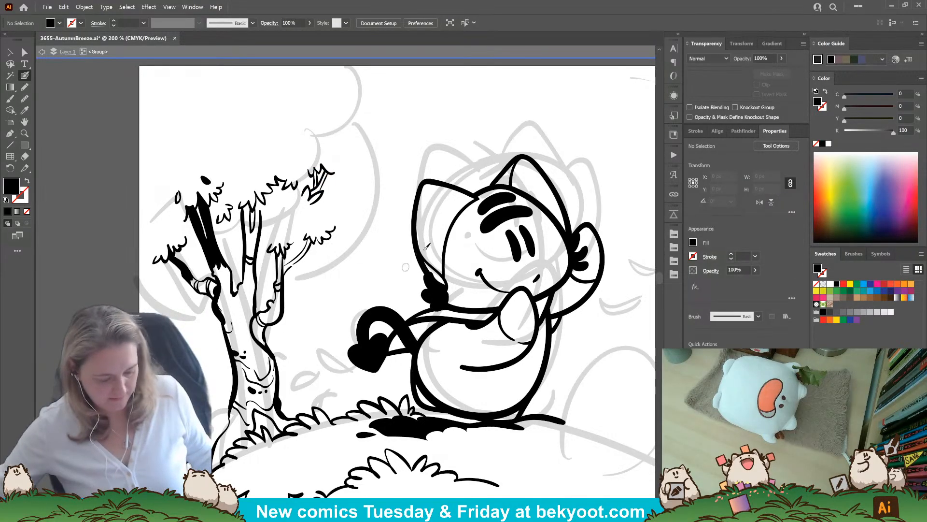
pyautogui.scroll(3, 309, 176)
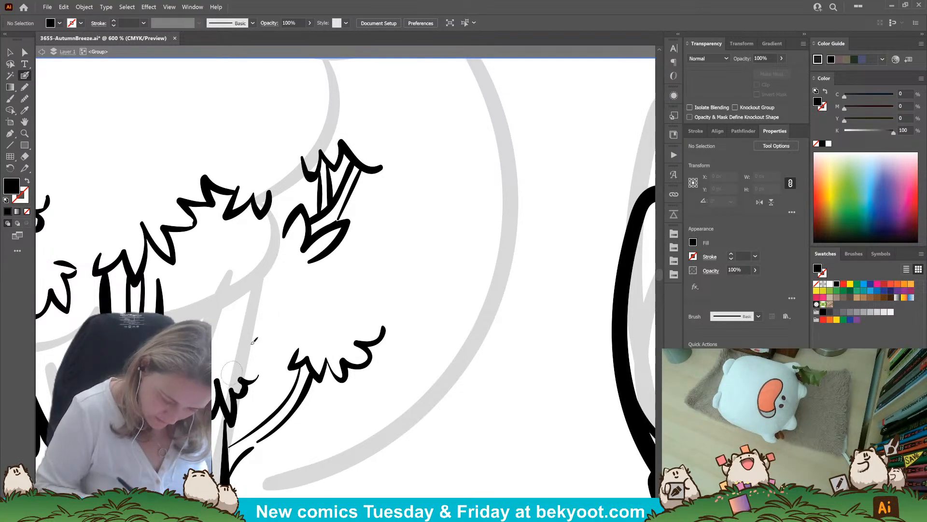
pyautogui.keyDown('ctrl'); pyautogui.click(329, 214); pyautogui.keyUp('ctrl')
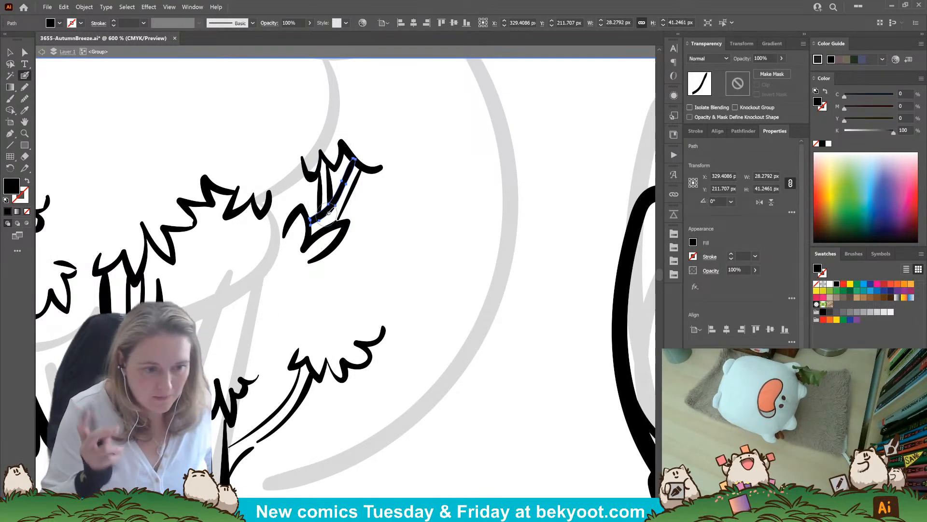
pyautogui.moveTo(328, 217)
pyautogui.mouseDown()
pyautogui.moveTo(326, 226)
pyautogui.moveTo(325, 201)
pyautogui.moveTo(323, 231)
pyautogui.mouseUp()
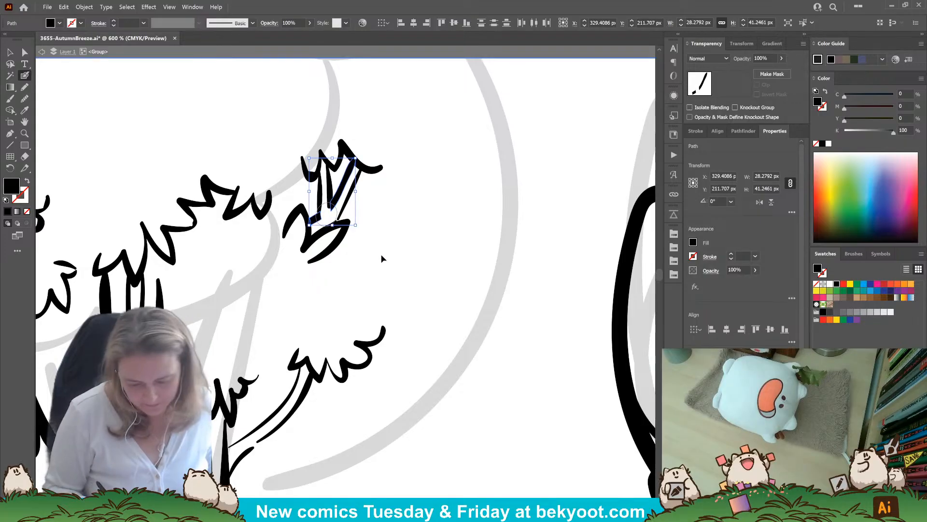
# Shorten the neighbouring short twig line in the upper-right leaf cluster by moving its lower anchor point up
pyautogui.click(24, 53)
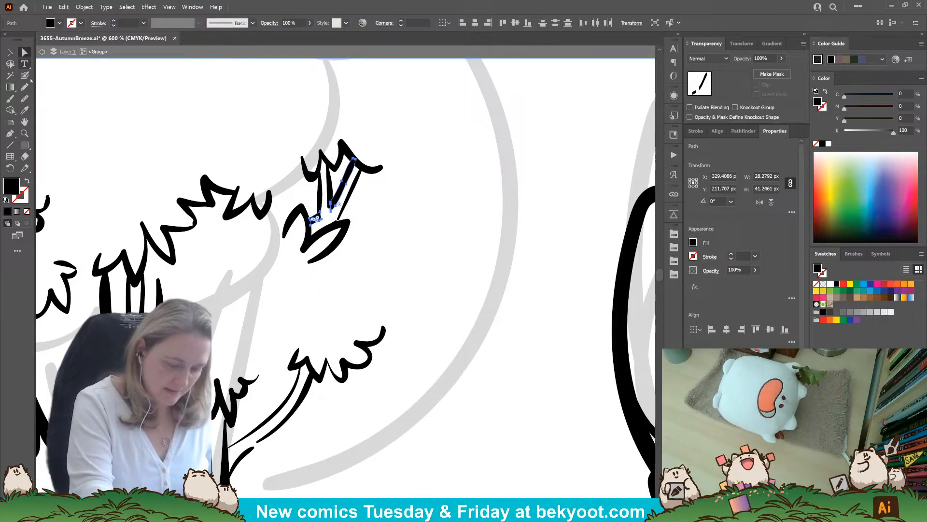
pyautogui.click(390, 242)
pyautogui.click(334, 209)
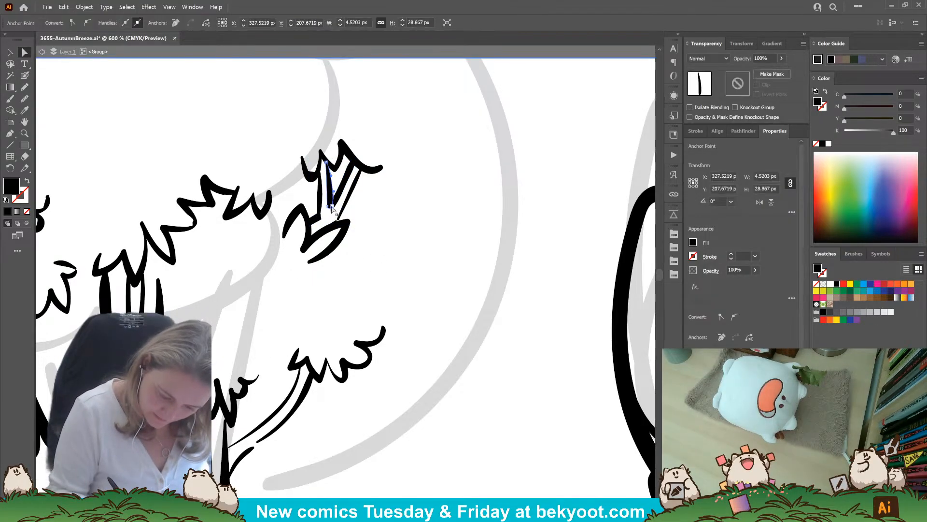
pyautogui.moveTo(331, 209); pyautogui.dragTo(331, 205)
pyautogui.click(412, 181)
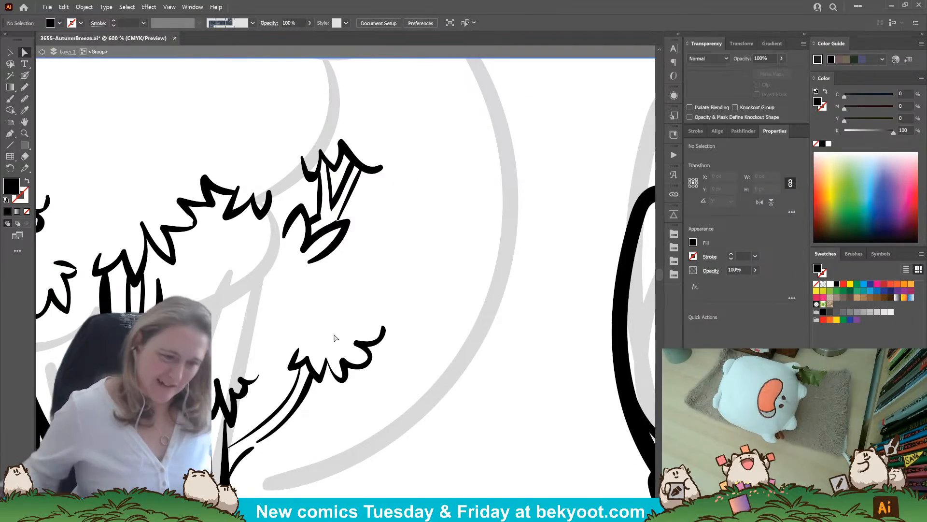
pyautogui.scroll(-4, 338, 314)
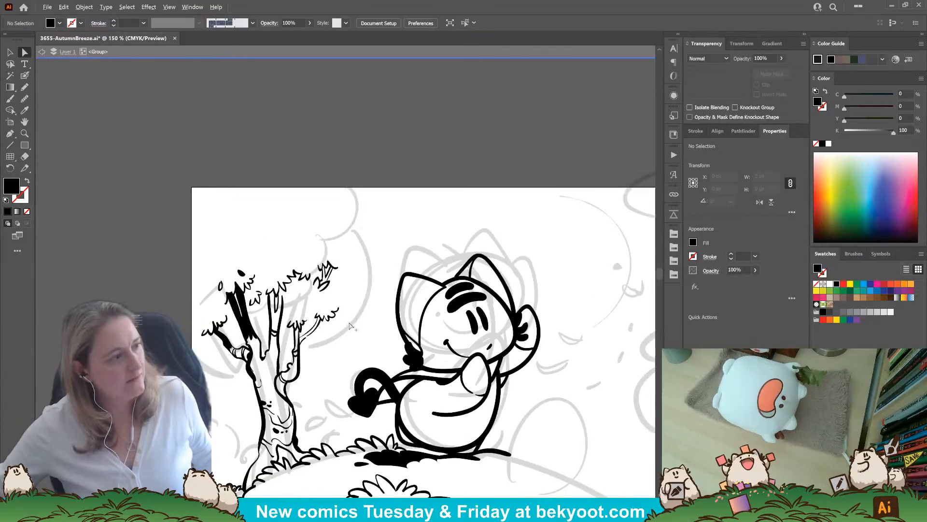
# Fill the upper part of the tree's middle branch with solid black Pencil shapes, leaving a narrow white gap
pyautogui.click(25, 87)
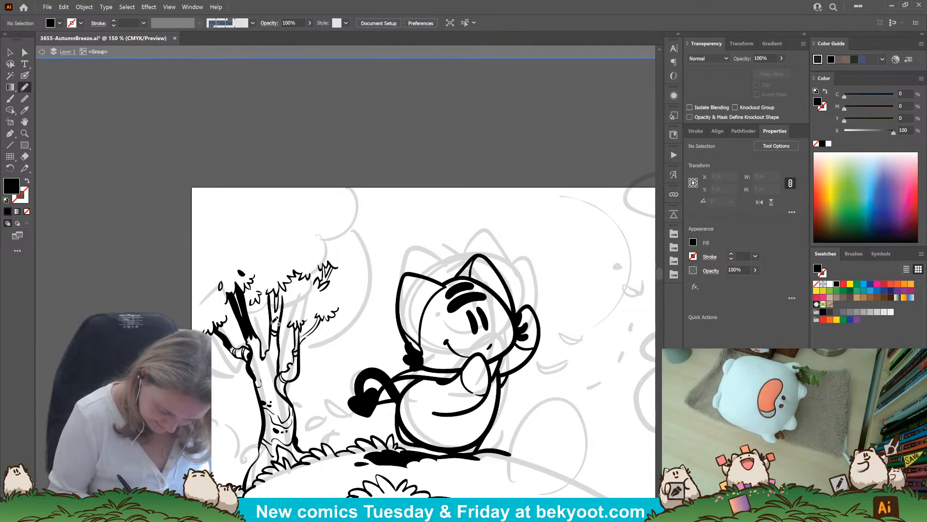
pyautogui.moveTo(281, 321); pyautogui.dragTo(288, 304)
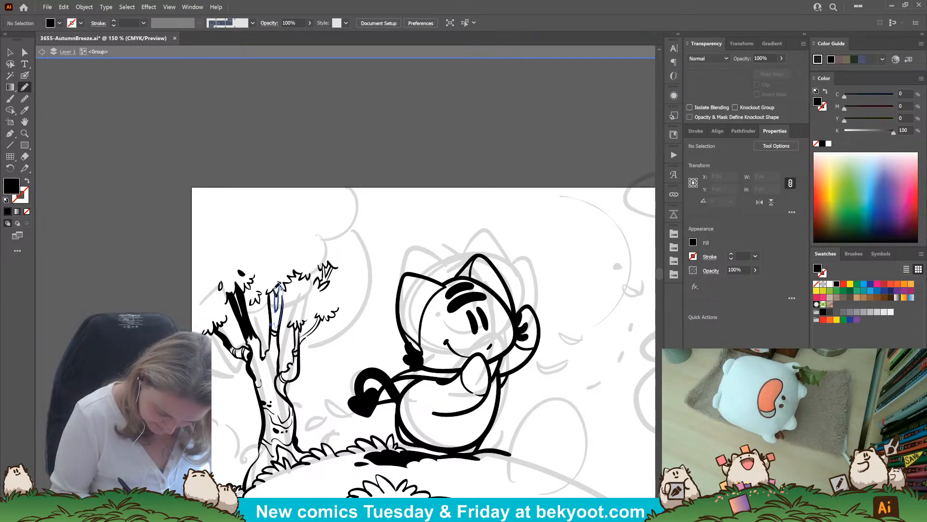
pyautogui.moveTo(270, 309); pyautogui.dragTo(275, 327)
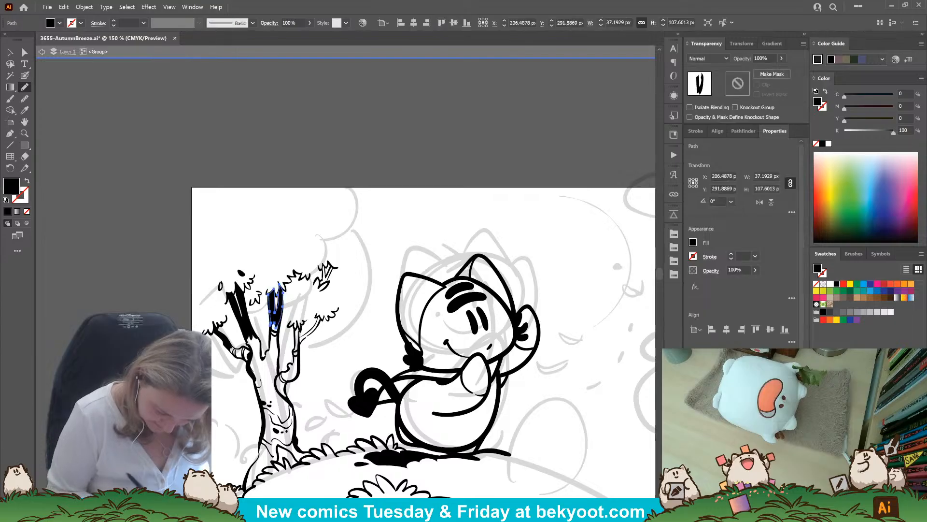
pyautogui.hotkey('ctrl', 'shift', 'a')
pyautogui.moveTo(337, 407); pyautogui.dragTo(326, 338)
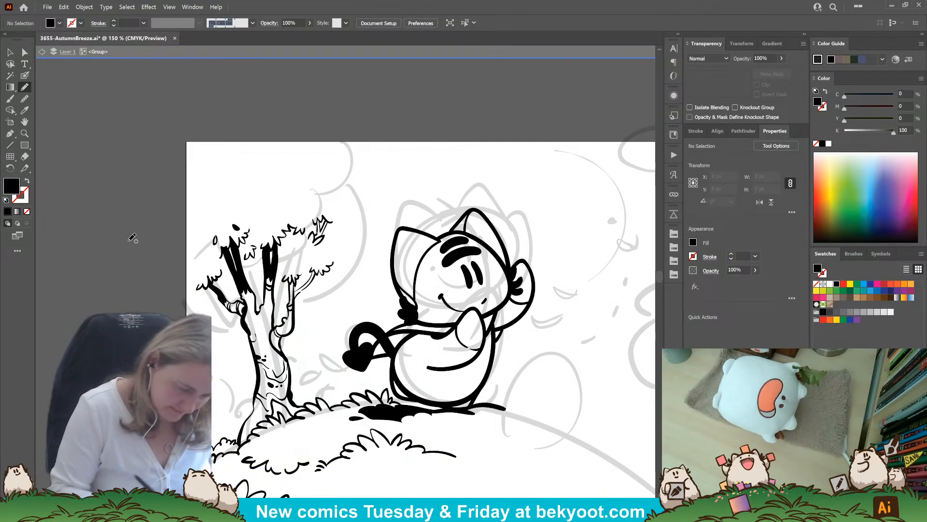
# Set the Blob Brush size to 11 pt and swap the colours to a black stroke with no fill
pyautogui.click(24, 74)
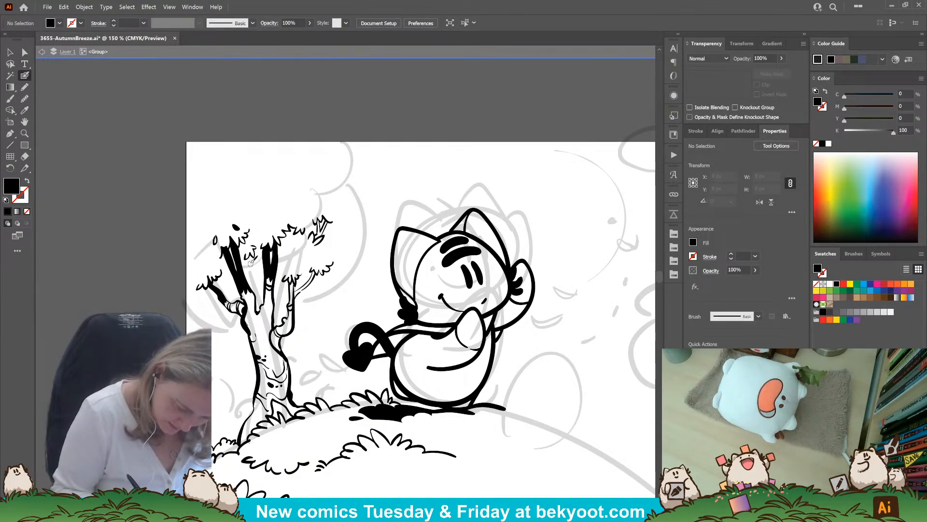
pyautogui.hotkey('shift', 'x')
pyautogui.hotkey('shift', 'x')
pyautogui.hotkey('shift', 'x')
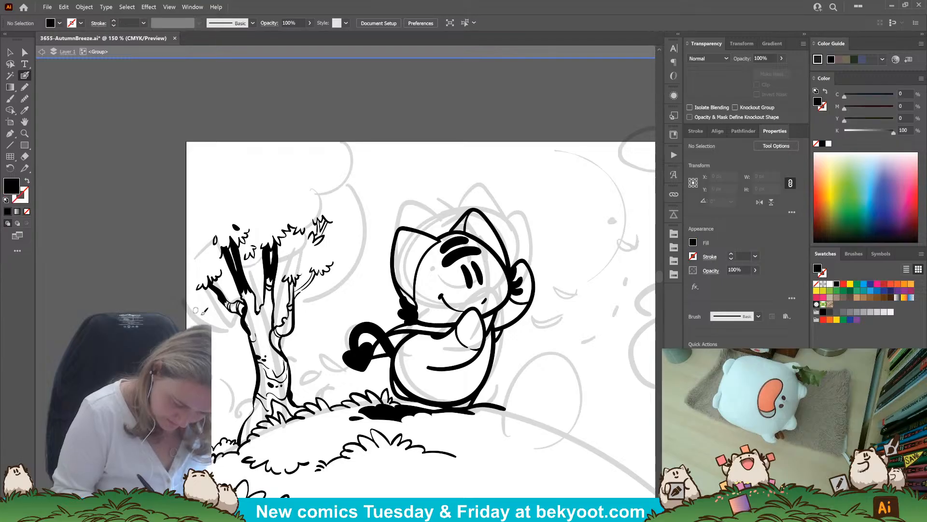
pyautogui.hotkey('shift', 'x')
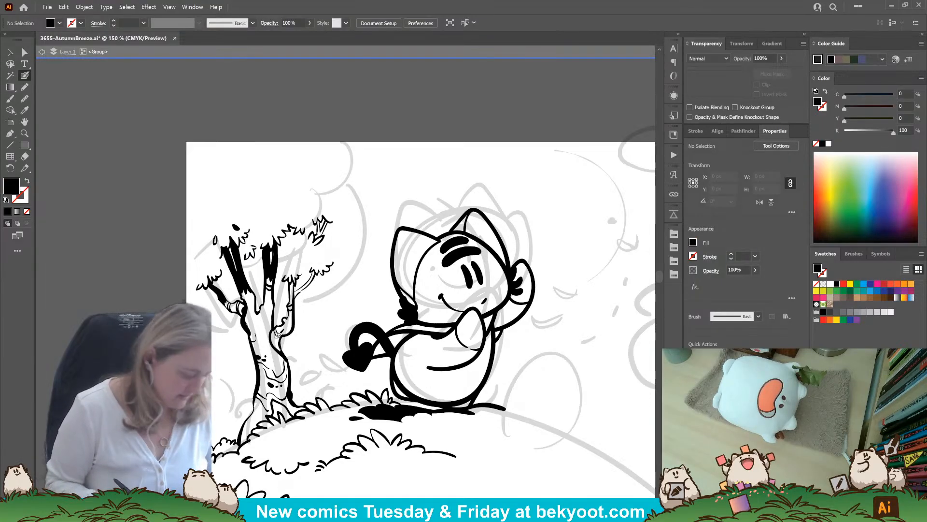
pyautogui.press('Return')
pyautogui.moveTo(263, 308); pyautogui.dragTo(261, 309)
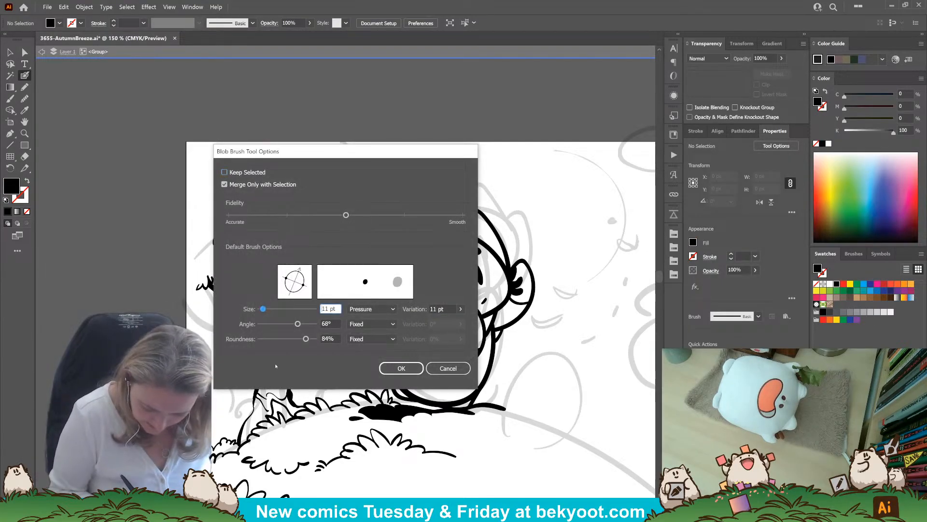
pyautogui.click(401, 368)
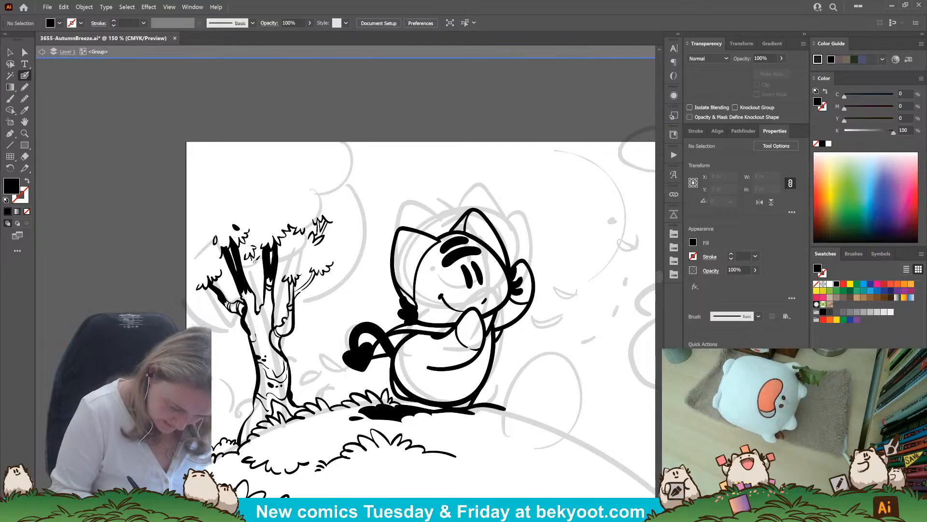
pyautogui.hotkey('shift', 'x')
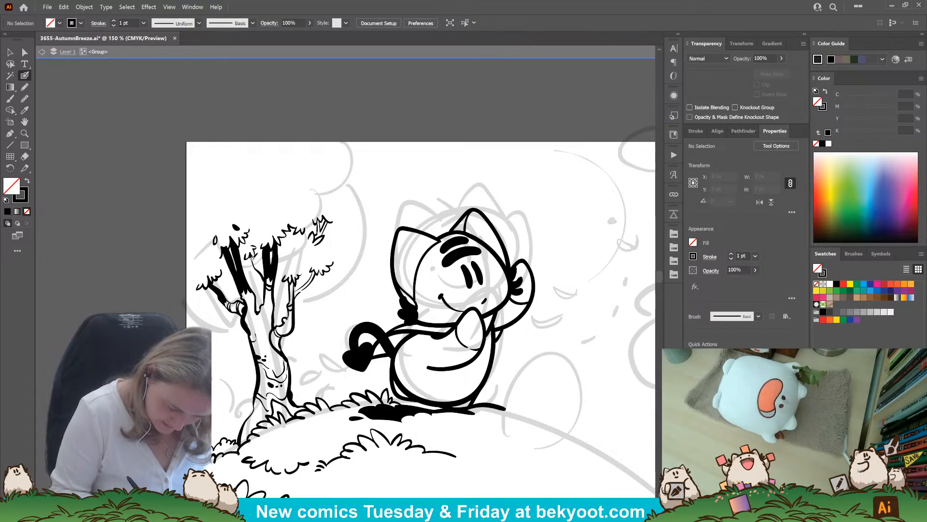
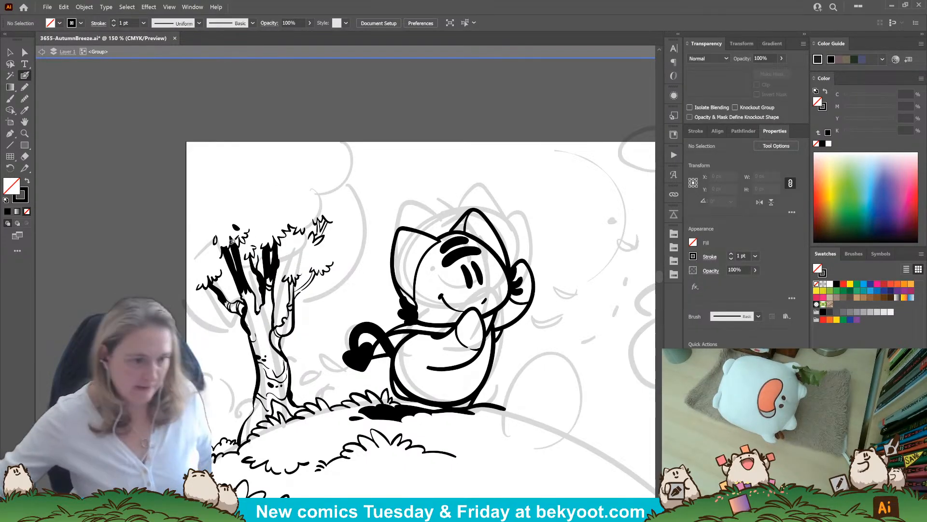
# Erase the left side of the inner outline around the white slit in the tree's black upper-left branch
pyautogui.scroll(3, 268, 256)
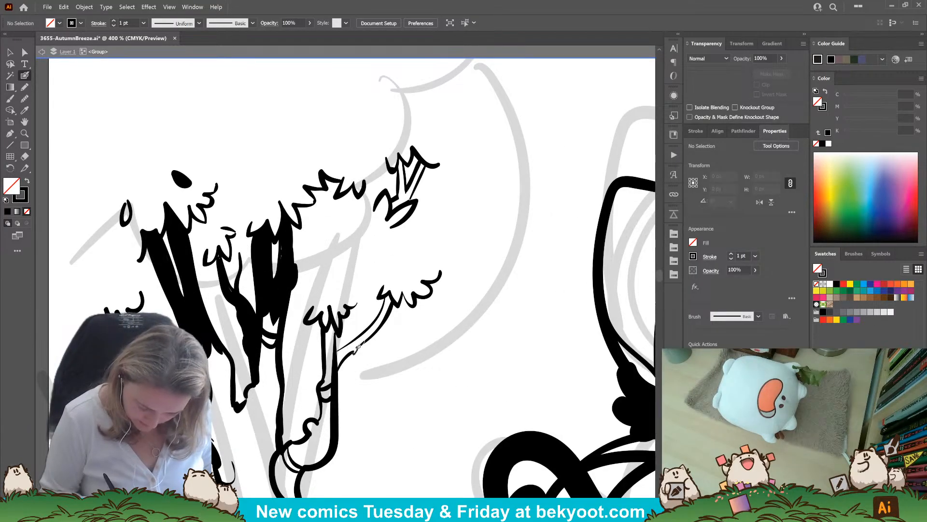
pyautogui.moveTo(246, 317); pyautogui.dragTo(337, 389)
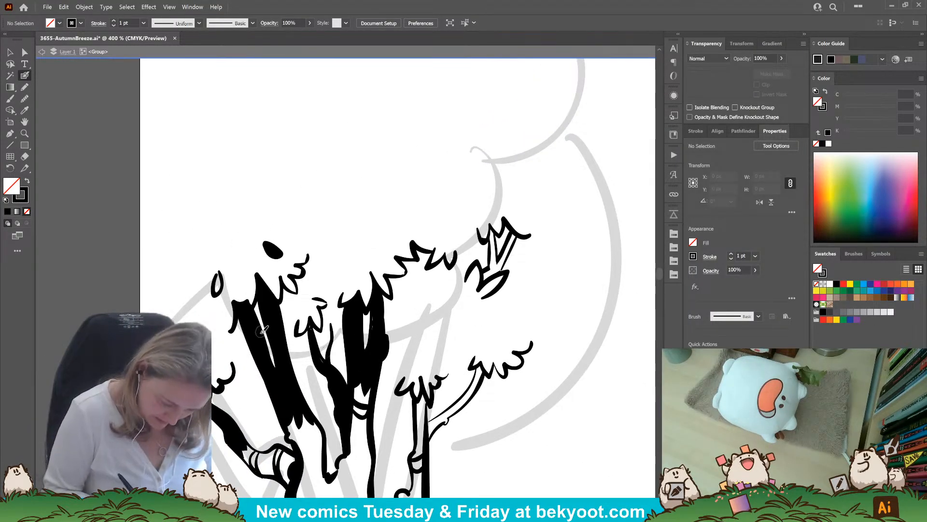
pyautogui.click(27, 50)
pyautogui.click(256, 329)
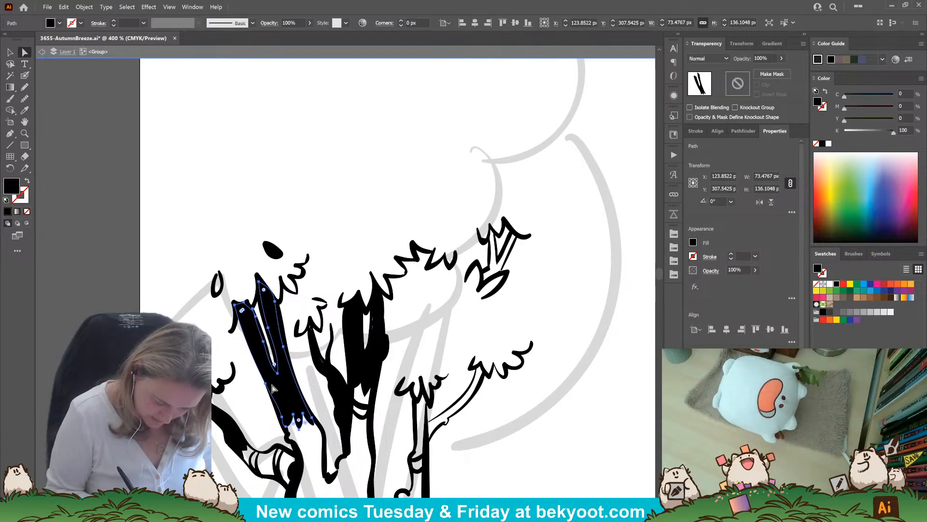
pyautogui.click(262, 329)
pyautogui.click(262, 329)
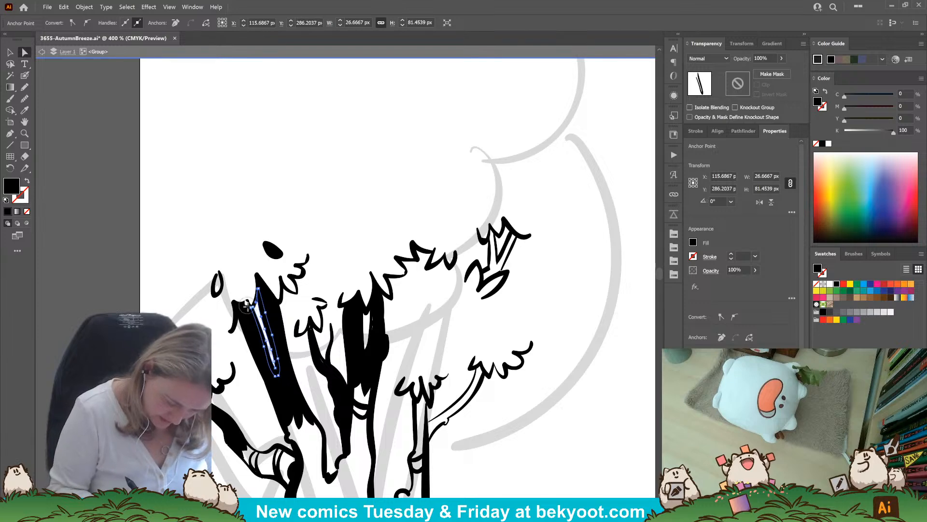
pyautogui.moveTo(249, 303); pyautogui.dragTo(284, 388)
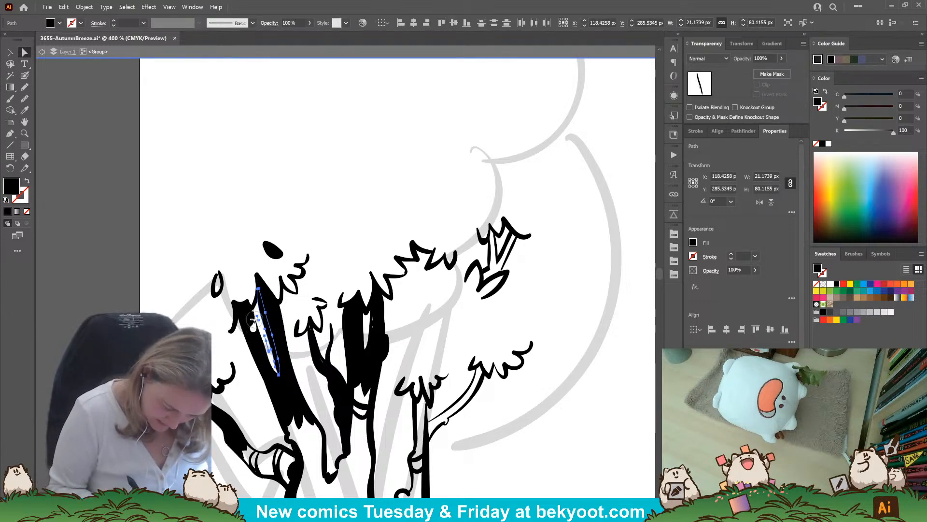
pyautogui.moveTo(255, 317)
pyautogui.mouseDown()
pyautogui.moveTo(275, 360)
pyautogui.moveTo(269, 387)
pyautogui.mouseUp()
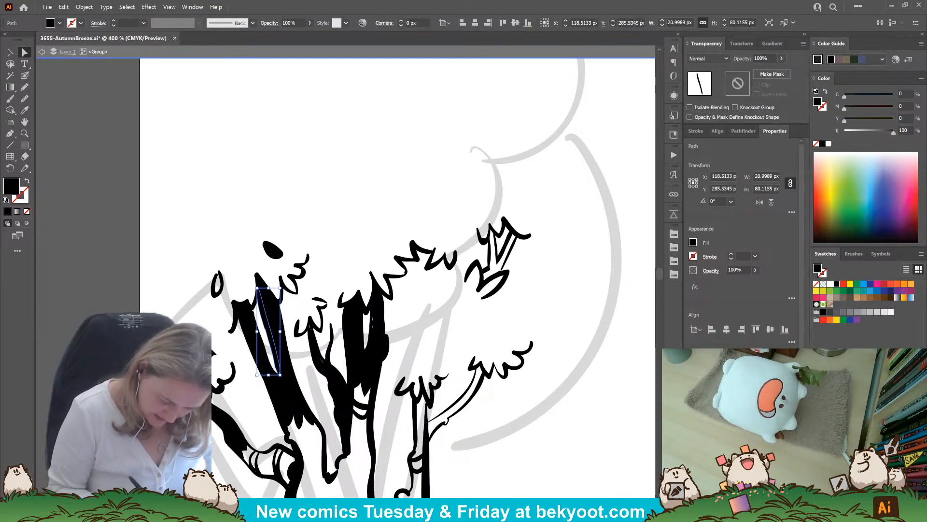
# Trim the black fill of the upper-left branch along the left edge of its white slit
pyautogui.click(248, 368)
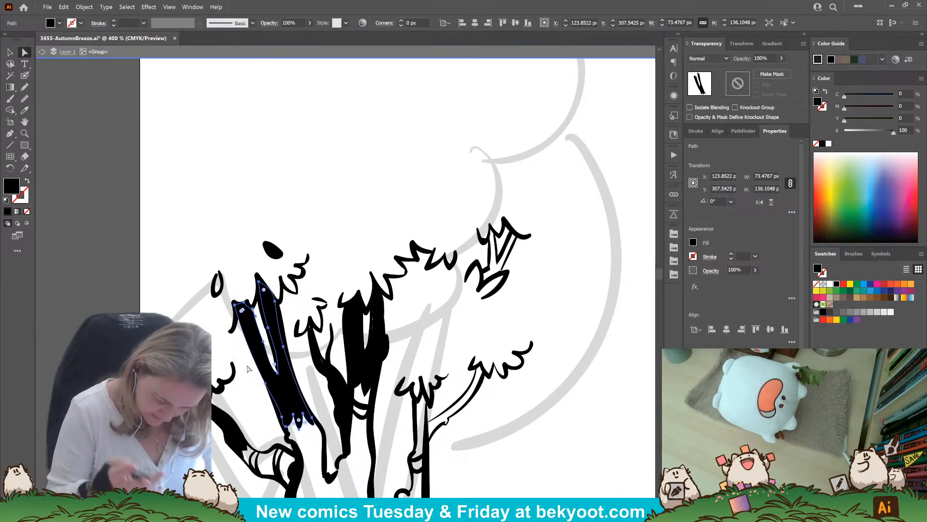
pyautogui.moveTo(247, 287); pyautogui.dragTo(266, 350)
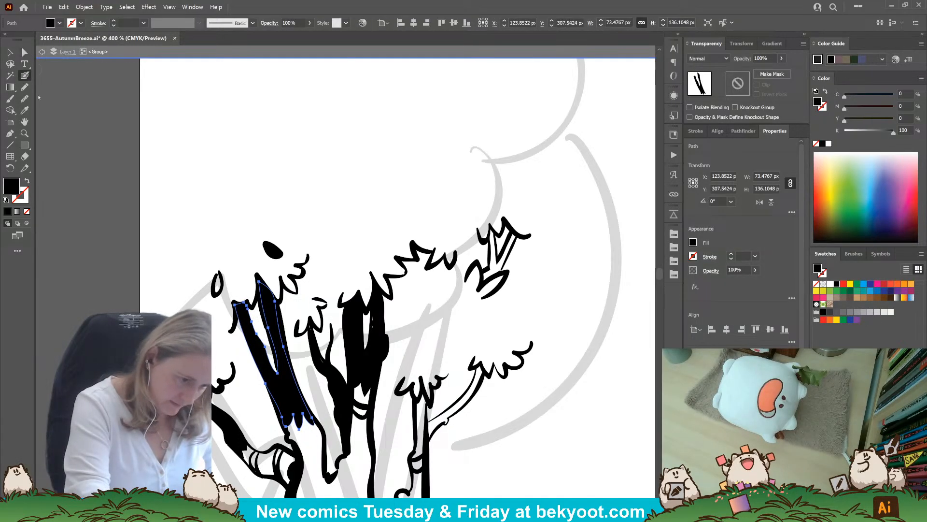
pyautogui.keyDown('ctrl'); pyautogui.click(109, 236); pyautogui.keyUp('ctrl')
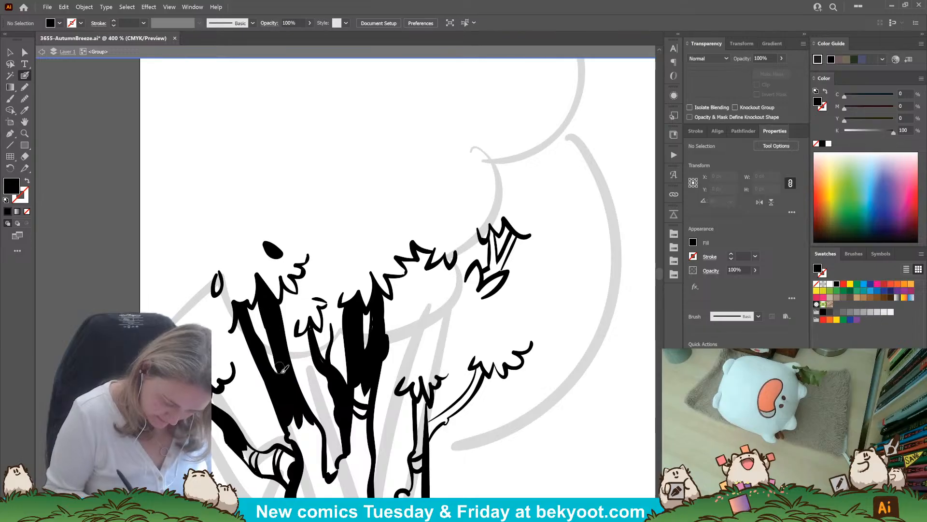
# Examine the whole panel to judge how the tree's black branches read beside the cat
pyautogui.keyDown('ctrl'); pyautogui.click(294, 386); pyautogui.keyUp('ctrl')
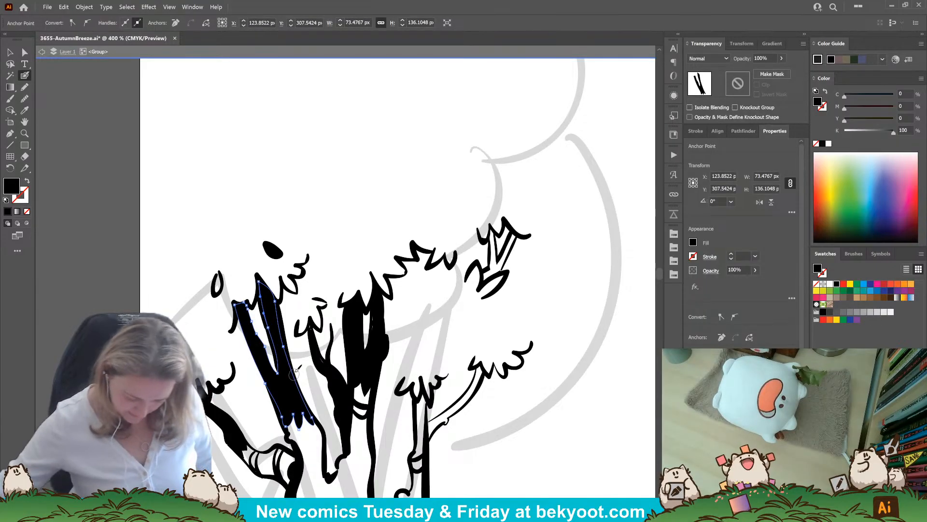
pyautogui.hotkey('ctrl', '-')
pyautogui.hotkey('ctrl', '-')
pyautogui.hotkey('ctrl', '-')
pyautogui.hotkey('ctrl', '-')
pyautogui.hotkey('ctrl', '-')
pyautogui.keyDown('ctrl'); pyautogui.click(366, 430); pyautogui.keyUp('ctrl')
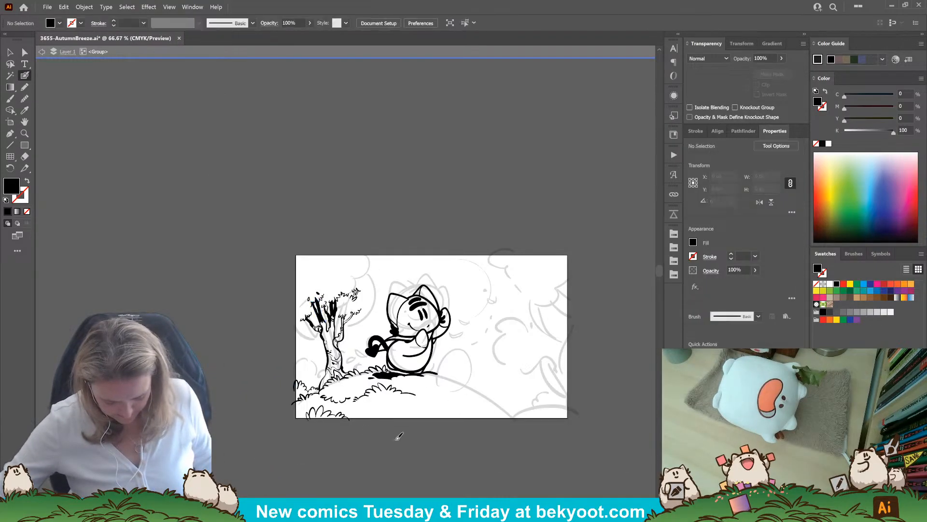
# Delete the inner outline around the white slit in the tree's black upper-left branch
pyautogui.scroll(2, 328, 333)
pyautogui.scroll(3, 327, 333)
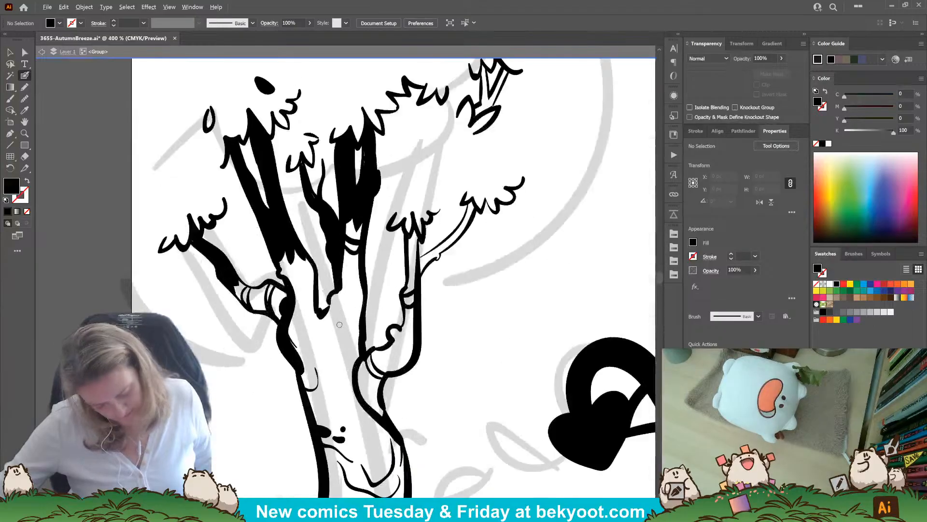
pyautogui.scroll(2, 269, 219)
pyautogui.keyDown('ctrl'); pyautogui.click(255, 239); pyautogui.keyUp('ctrl')
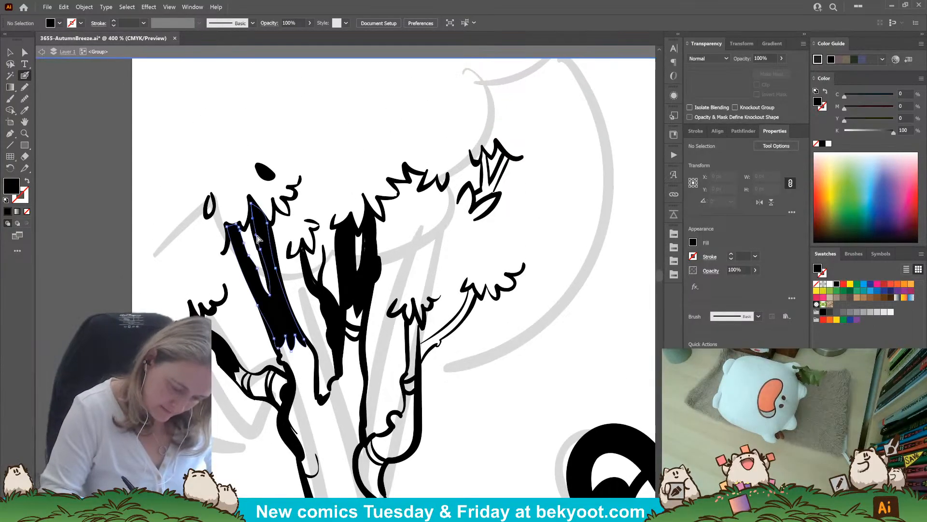
pyautogui.keyDown('ctrl'); pyautogui.click(255, 245); pyautogui.keyUp('ctrl')
pyautogui.keyDown('ctrl'); pyautogui.click(265, 255); pyautogui.keyUp('ctrl')
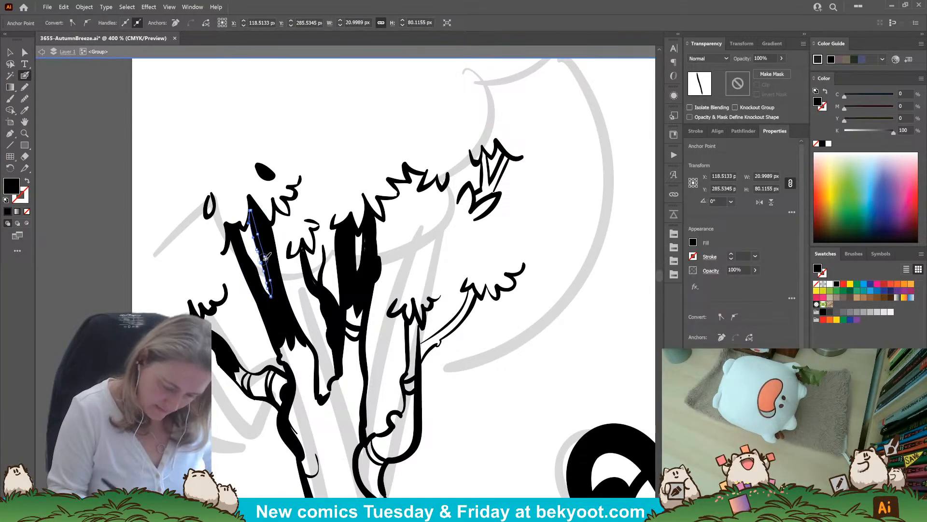
pyautogui.press('Delete')
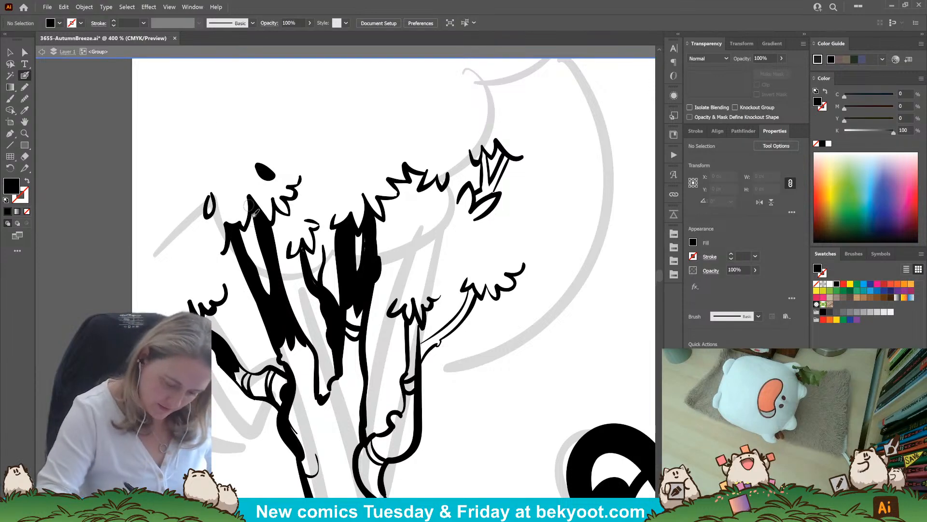
# Move the anchor points along the right side of the upper-left branch's slit to widen the white gap
pyautogui.keyDown('ctrl'); pyautogui.click(275, 246); pyautogui.keyUp('ctrl')
pyautogui.click(24, 51)
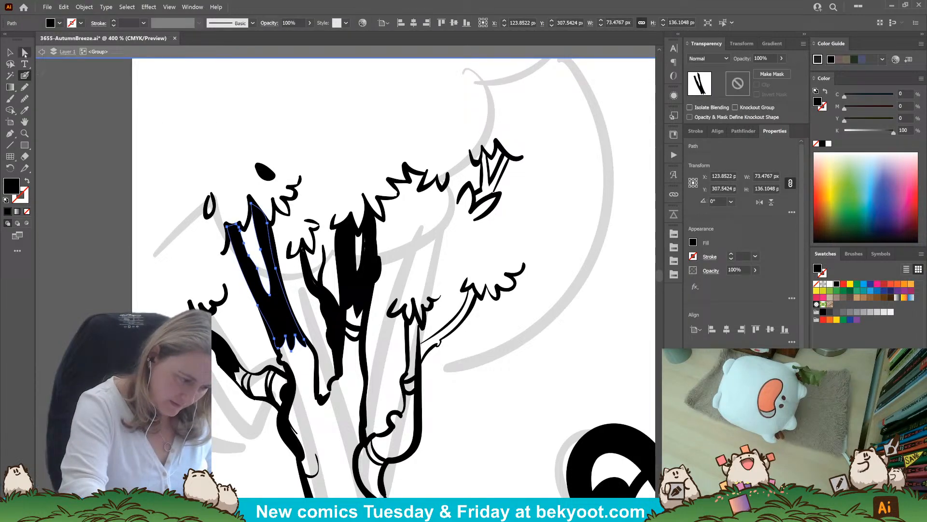
pyautogui.click(261, 249)
pyautogui.moveTo(253, 218); pyautogui.dragTo(268, 249)
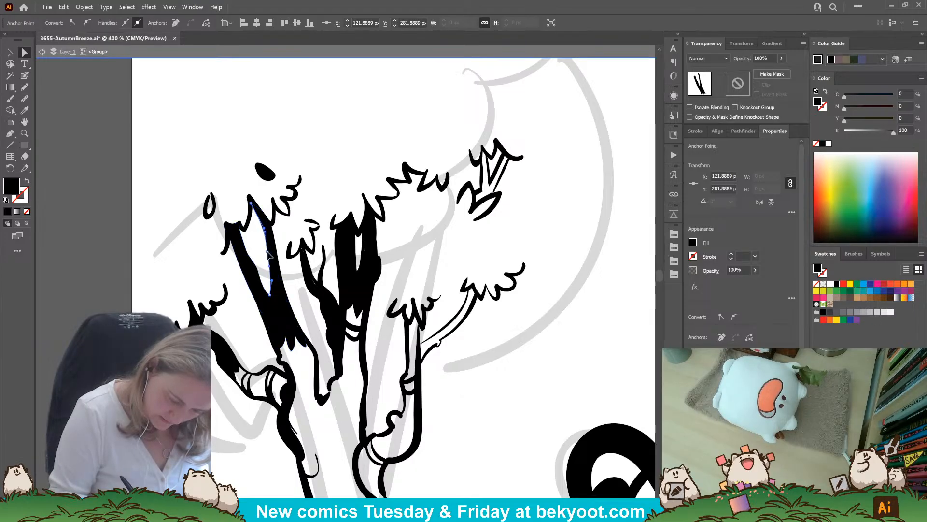
pyautogui.moveTo(272, 280); pyautogui.dragTo(279, 299)
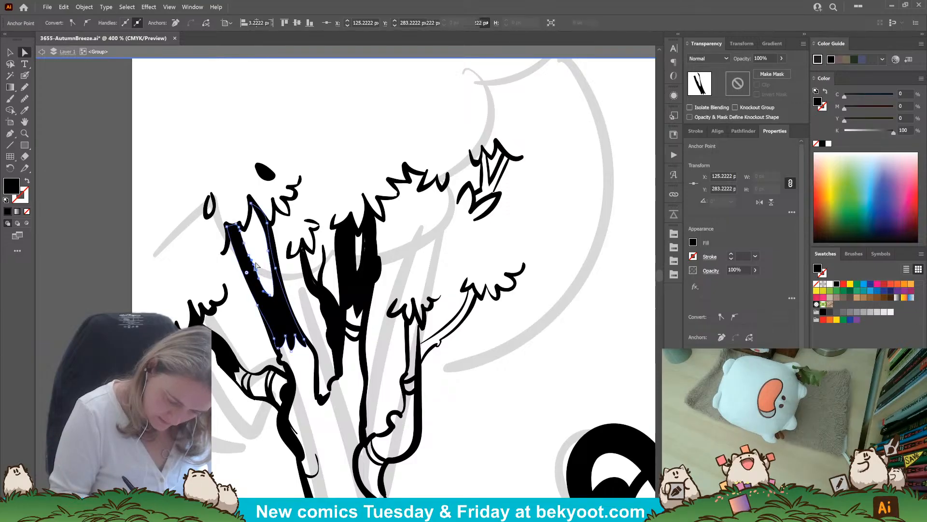
pyautogui.click(240, 429)
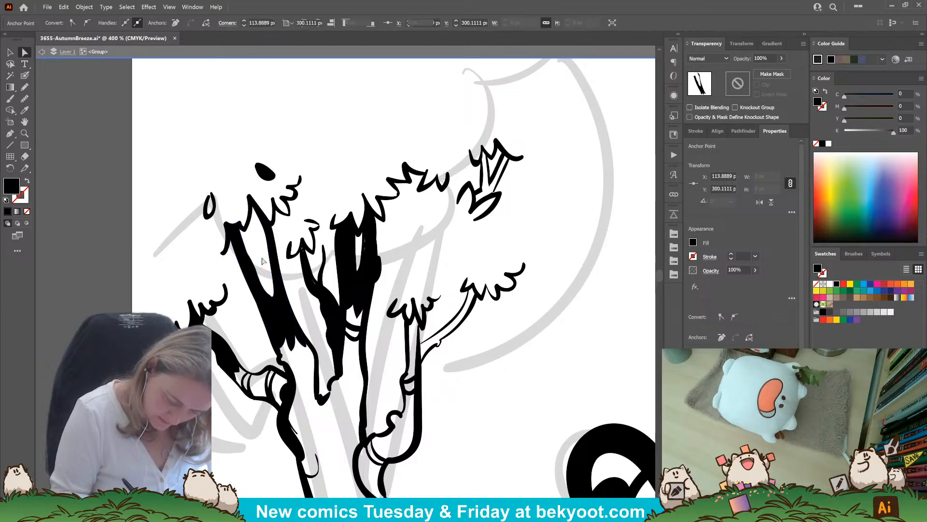
pyautogui.click(301, 241)
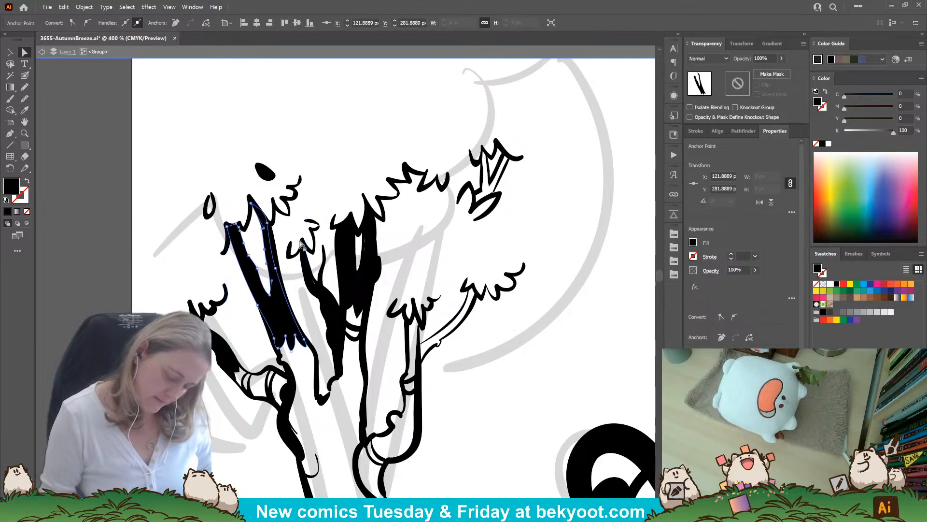
pyautogui.click(443, 251)
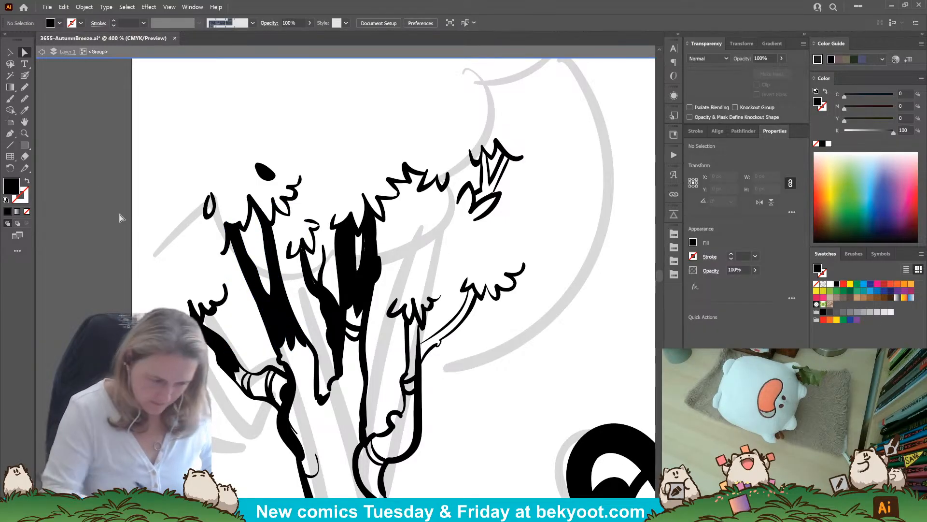
# Try a Blob Brush stroke down the right edge of the widened slit, undo it and swap fill and stroke
pyautogui.click(24, 76)
pyautogui.moveTo(251, 217); pyautogui.dragTo(275, 281)
pyautogui.hotkey('ctrl', 'z')
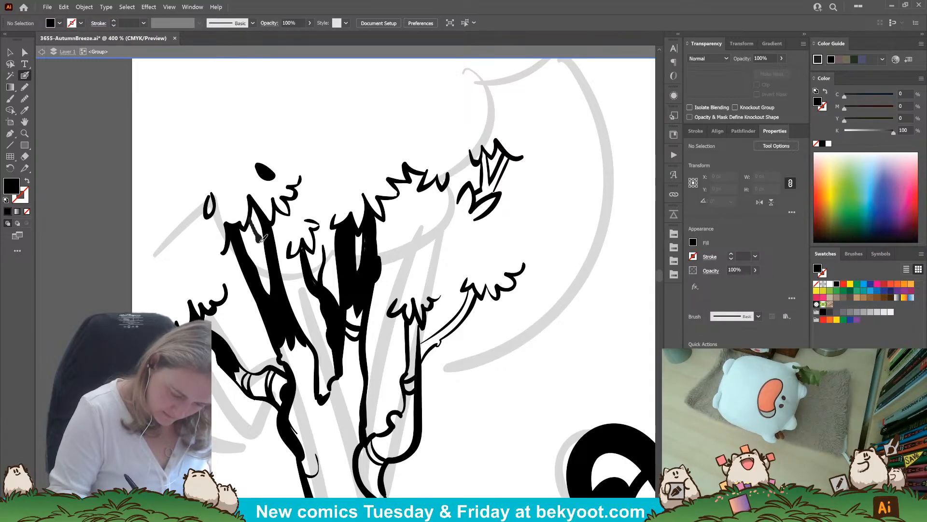
pyautogui.hotkey('shift', 'x')
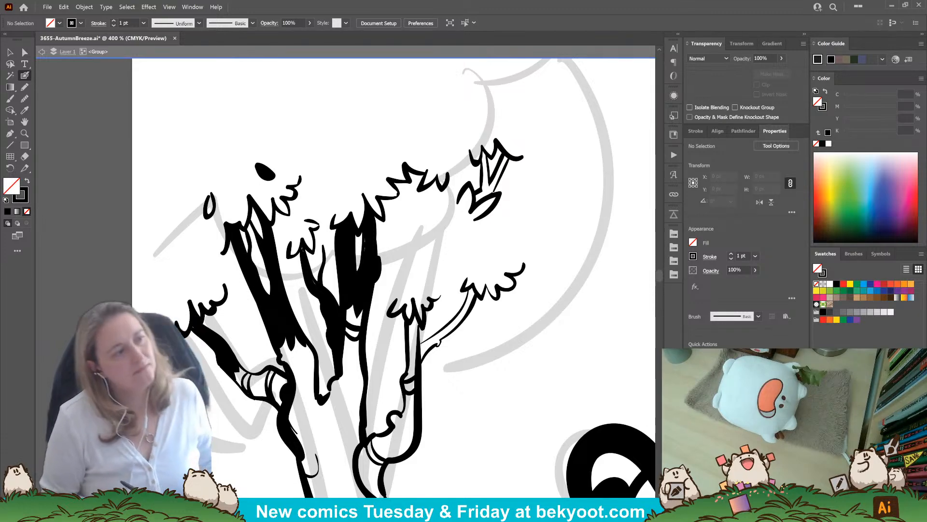
# Undo the reshaping of the upper-left branch's slit and the deletion of its inner outline, and clear the selection
pyautogui.keyDown('ctrl'); pyautogui.click(264, 248); pyautogui.keyUp('ctrl')
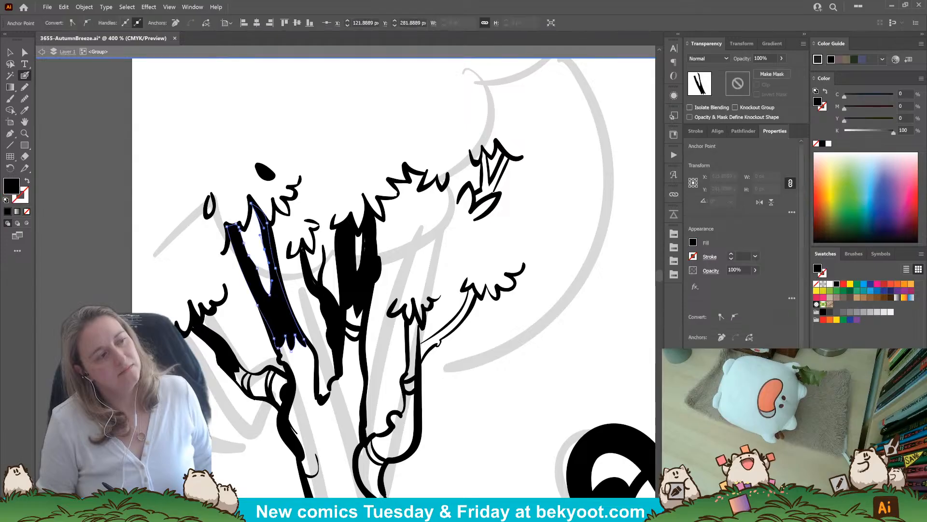
pyautogui.moveTo(263, 248); pyautogui.dragTo(261, 249)
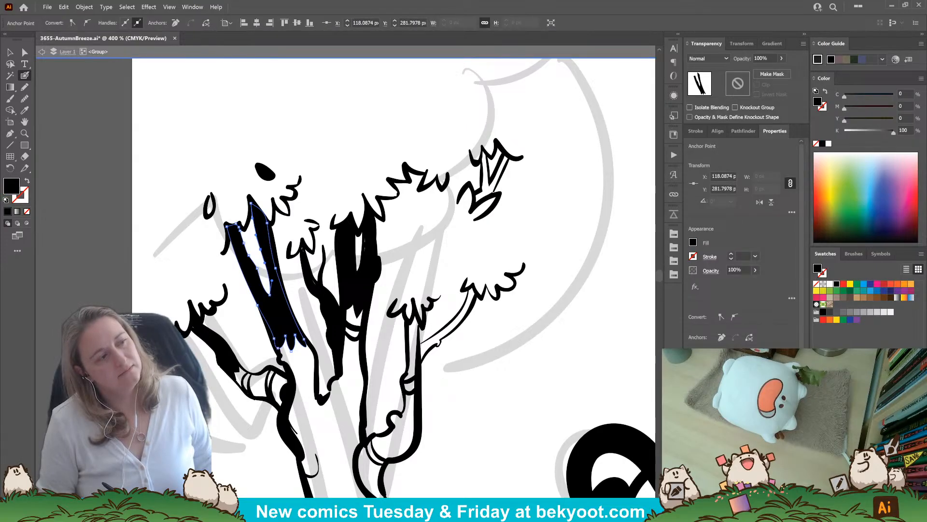
pyautogui.hotkey('ctrl', 'z')
pyautogui.hotkey('ctrl', 'z')
pyautogui.hotkey('ctrl', 'z')
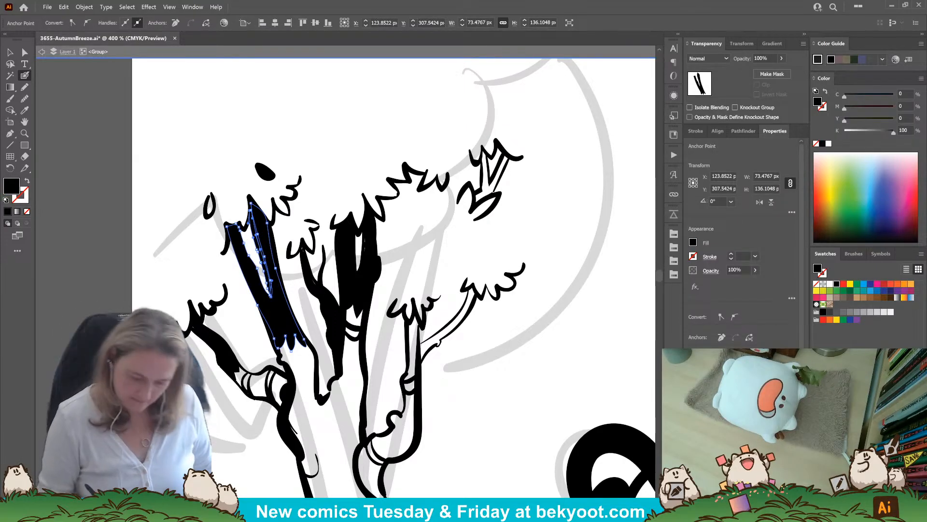
pyautogui.hotkey('ctrl', 'z')
pyautogui.hotkey('ctrl', 'z')
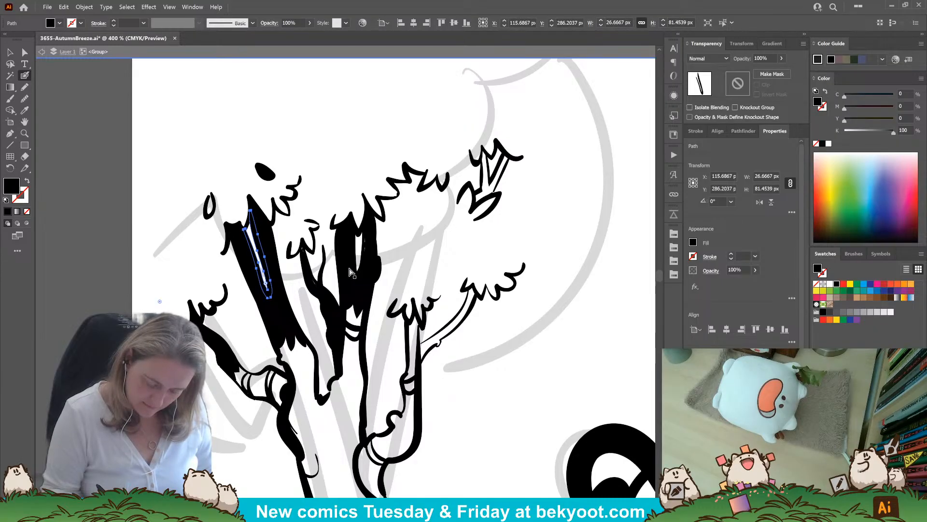
pyautogui.hotkey('ctrl', 'shift', 'a')
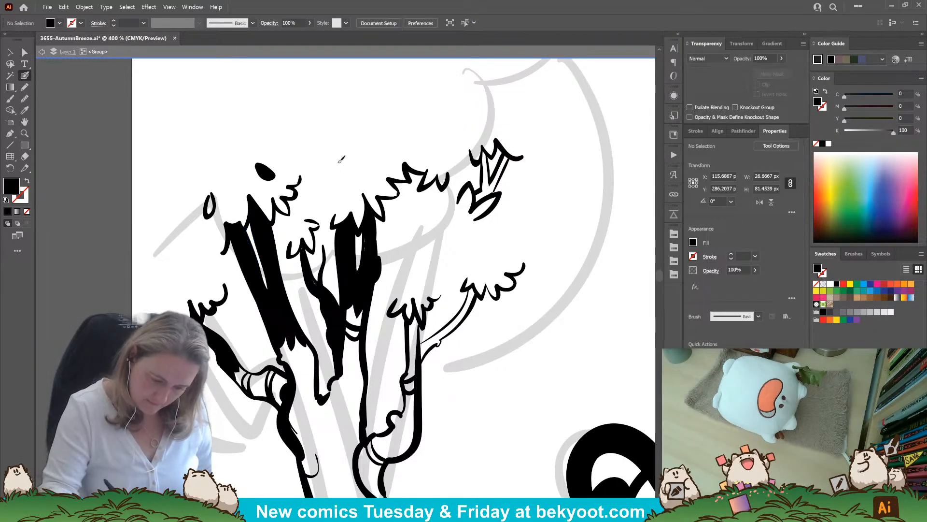
# Swap to a black stroke with no fill and ink curved bark lines beneath the fork at the base of the upper-left branch
pyautogui.hotkey('shift', 'x')
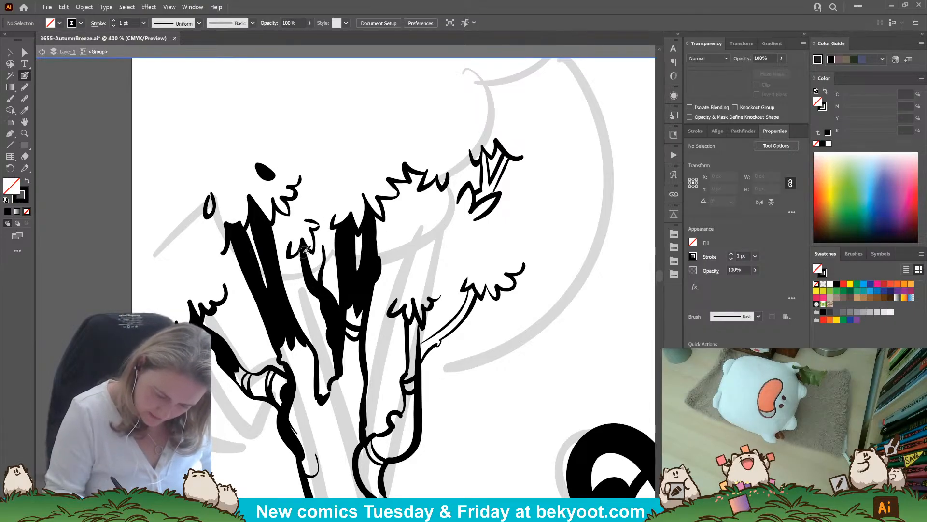
pyautogui.moveTo(352, 370); pyautogui.dragTo(325, 397)
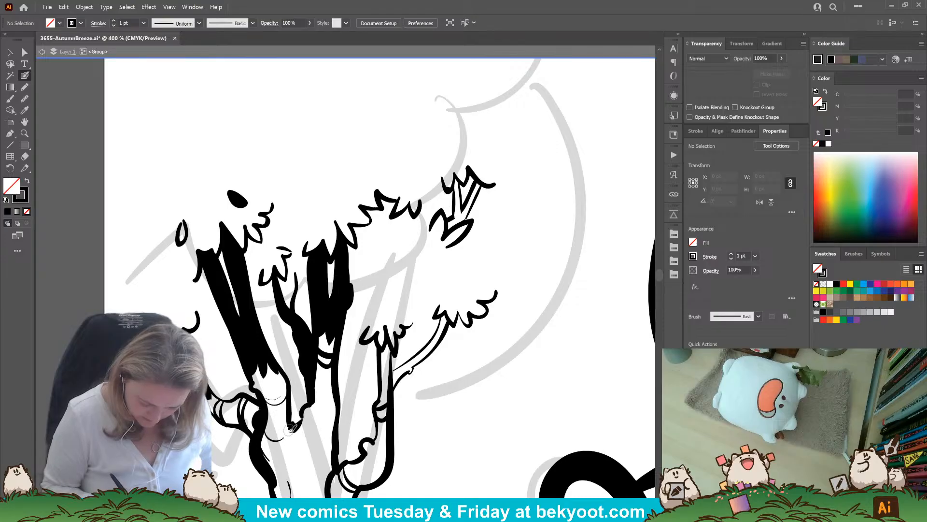
pyautogui.moveTo(276, 451)
pyautogui.mouseDown()
pyautogui.moveTo(300, 426)
pyautogui.moveTo(279, 466)
pyautogui.moveTo(310, 447)
pyautogui.moveTo(308, 407)
pyautogui.moveTo(291, 448)
pyautogui.moveTo(308, 442)
pyautogui.moveTo(309, 415)
pyautogui.mouseUp()
pyautogui.hotkey('ctrl', 'z')
pyautogui.hotkey('ctrl', 'z')
pyautogui.hotkey('ctrl', 'z')
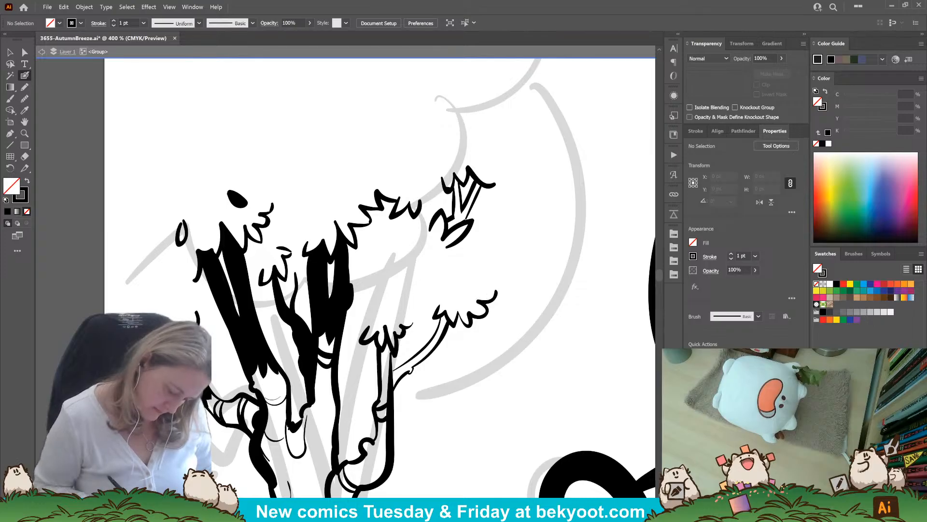
pyautogui.moveTo(285, 446)
pyautogui.mouseDown()
pyautogui.moveTo(303, 463)
pyautogui.moveTo(313, 432)
pyautogui.mouseUp()
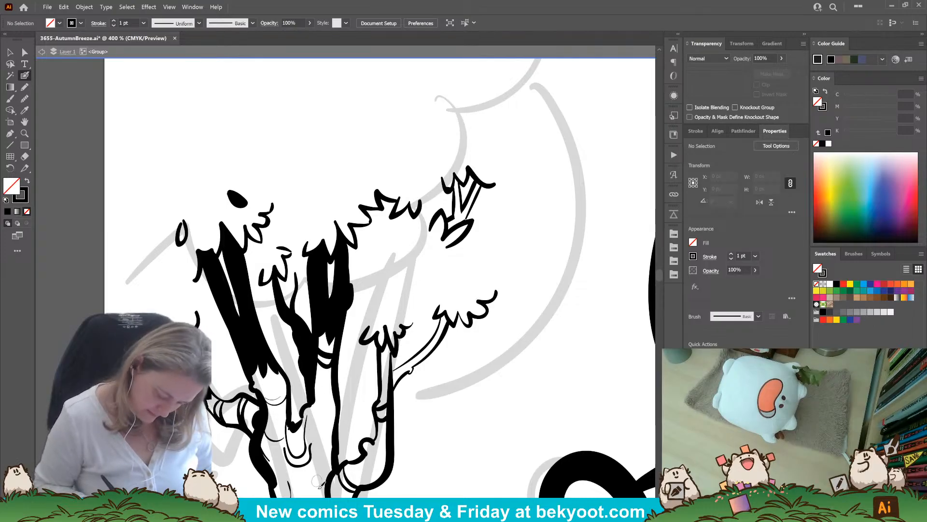
# Move the jagged leaf outline at the tip of the upper-left branch down over the black fill and rotate it to fit
pyautogui.moveTo(313, 480); pyautogui.dragTo(310, 394)
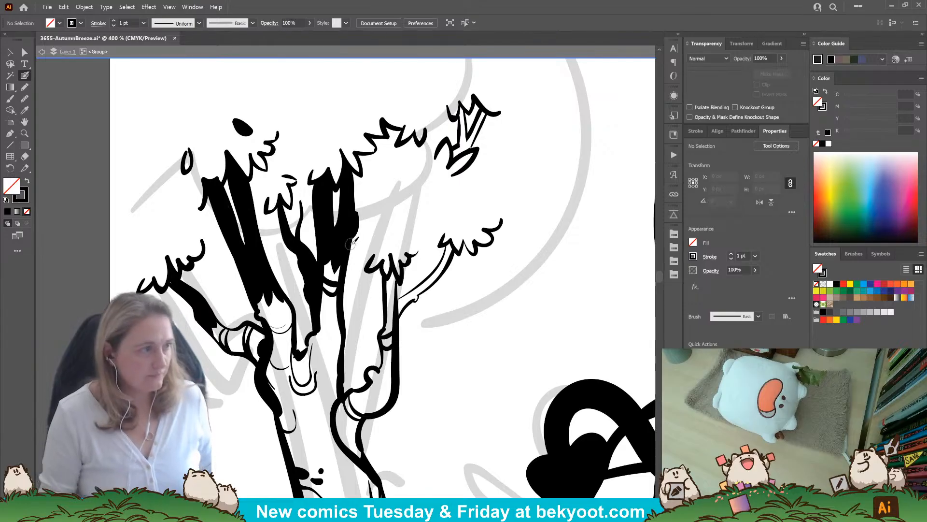
pyautogui.moveTo(208, 185); pyautogui.dragTo(213, 240)
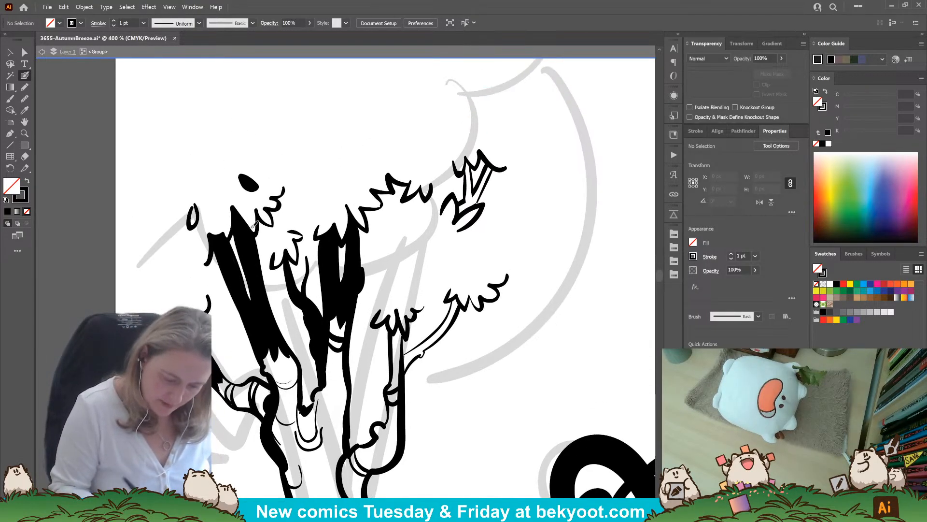
pyautogui.click(10, 51)
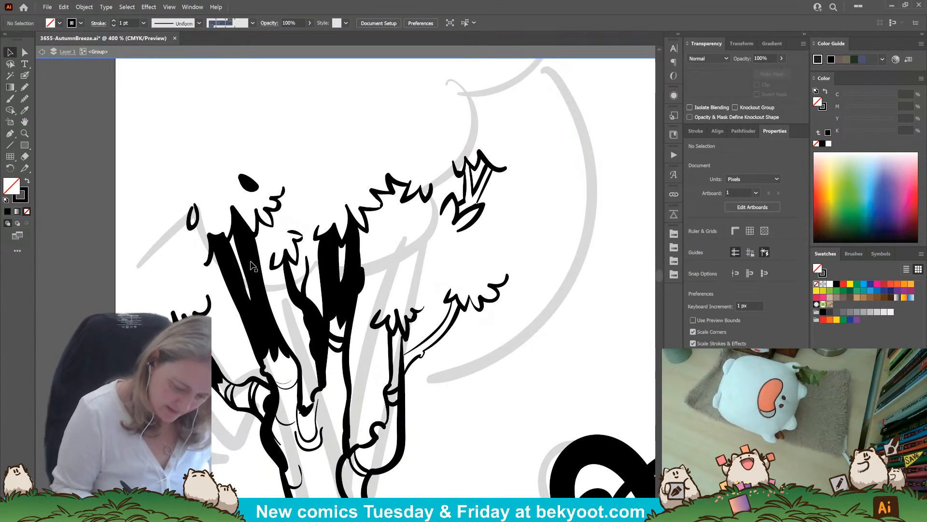
pyautogui.click(266, 310)
pyautogui.click(295, 189)
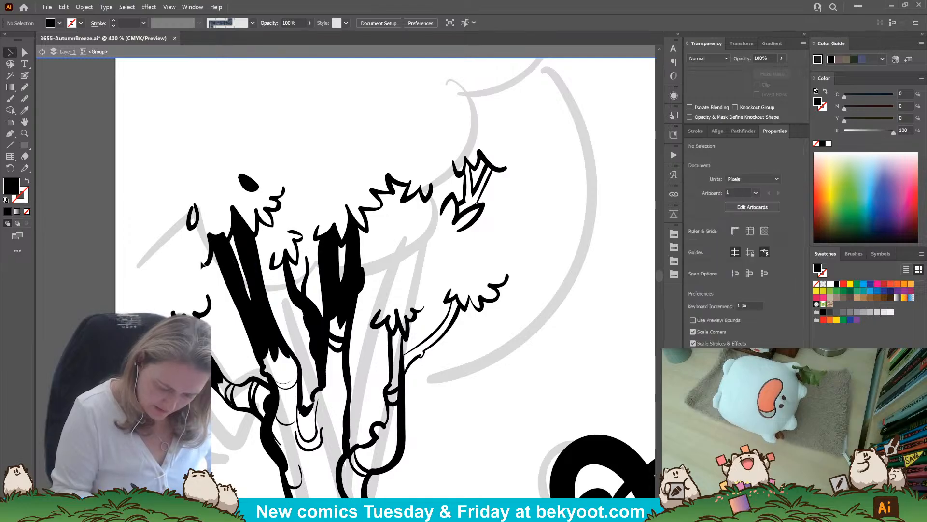
pyautogui.click(278, 207)
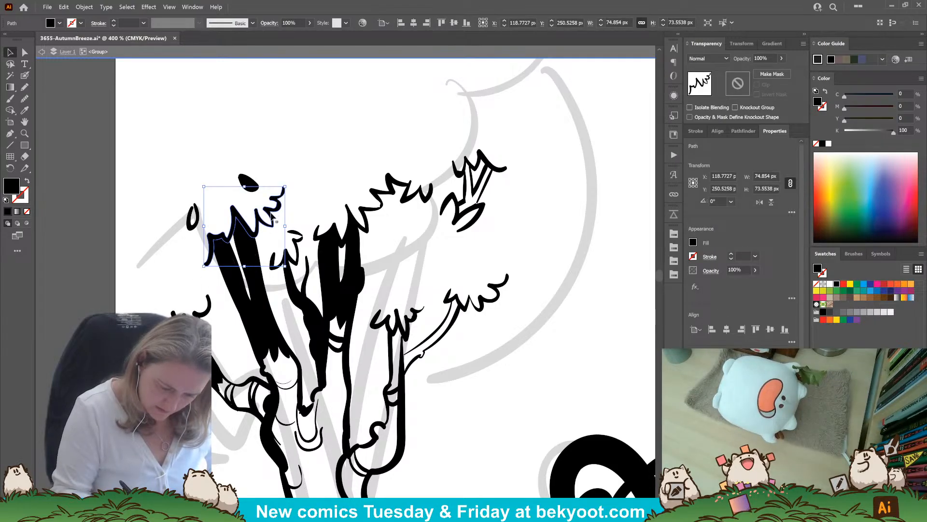
pyautogui.moveTo(273, 217); pyautogui.dragTo(267, 244)
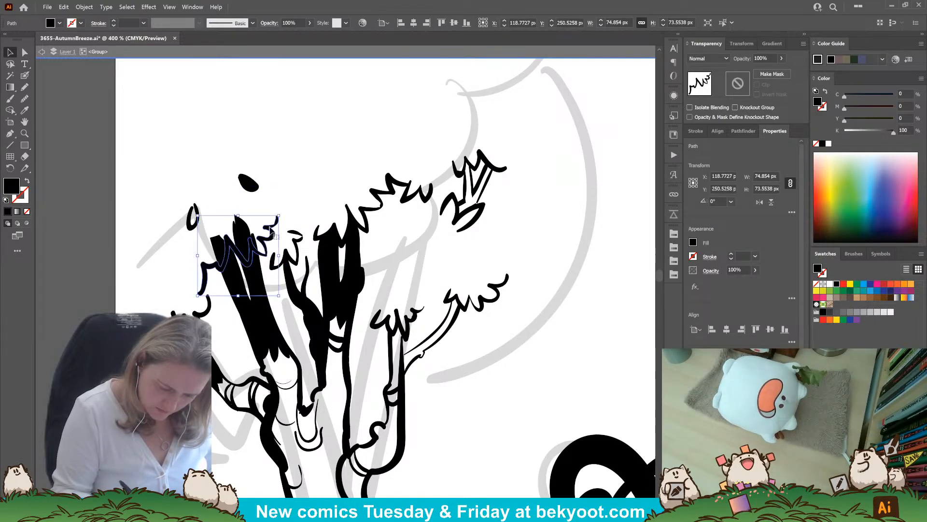
pyautogui.moveTo(283, 211); pyautogui.dragTo(279, 247)
pyautogui.hotkey('ctrl', 'shift', 'a')
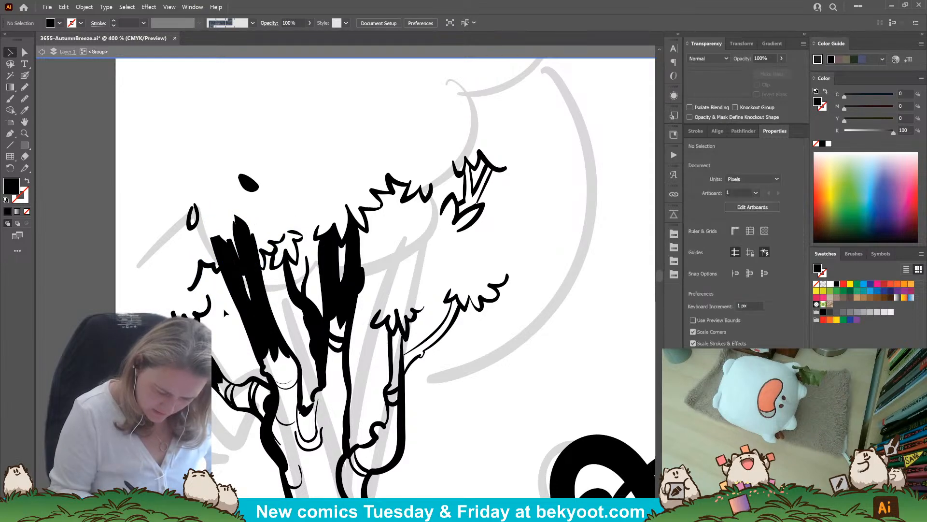
# Shorten the upper-left branch's black fill to end at the lowered leaf outline and reshape its top into the leaf points
pyautogui.click(270, 289)
pyautogui.moveTo(240, 223)
pyautogui.mouseDown()
pyautogui.moveTo(221, 231)
pyautogui.moveTo(212, 256)
pyautogui.moveTo(229, 236)
pyautogui.moveTo(225, 245)
pyautogui.moveTo(262, 255)
pyautogui.mouseUp()
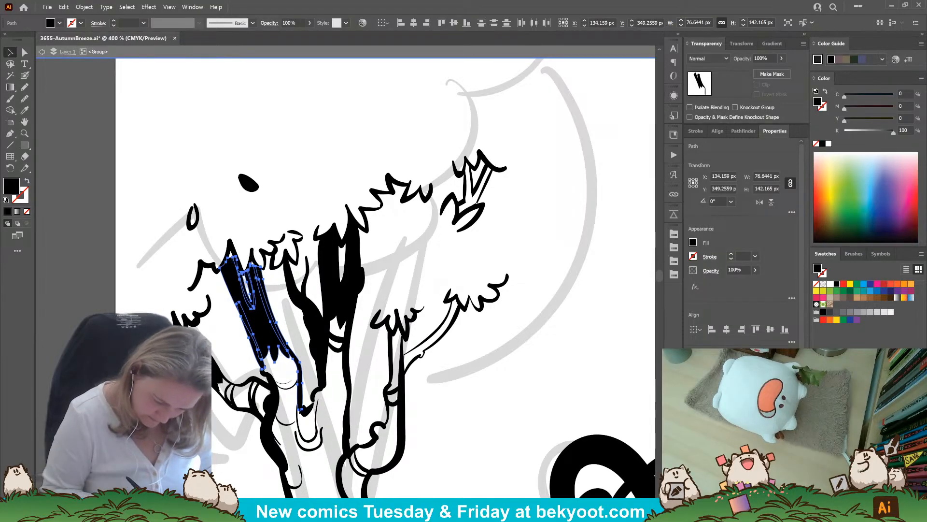
pyautogui.hotkey('ctrl', 'shift', 'a')
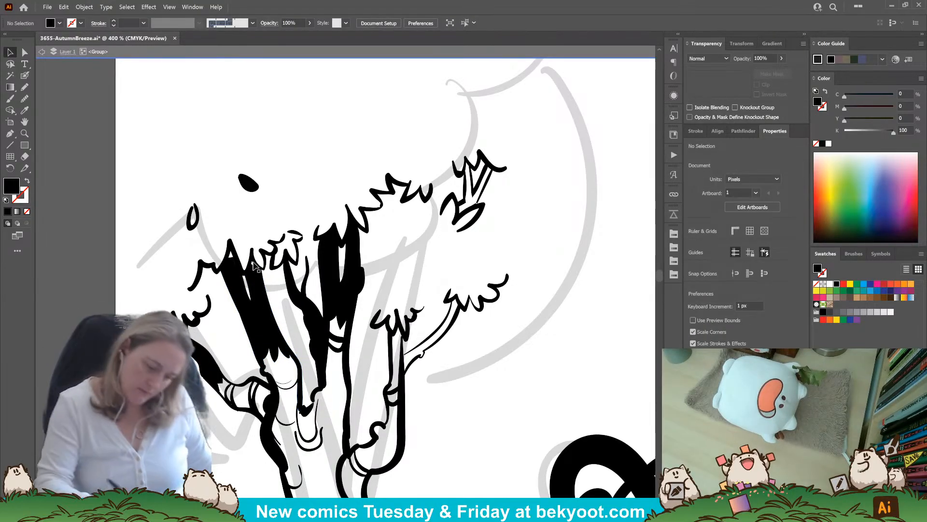
pyautogui.click(24, 52)
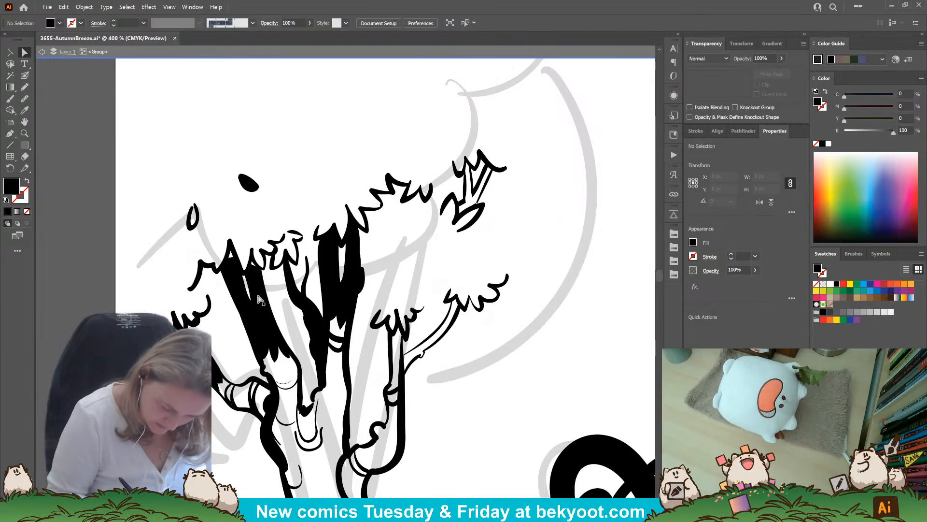
pyautogui.click(256, 268)
pyautogui.click(252, 261)
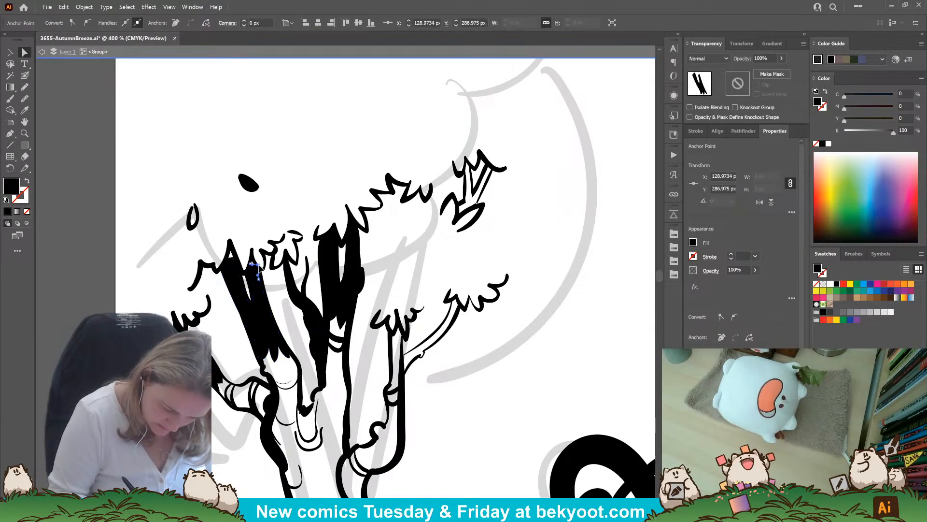
pyautogui.moveTo(252, 261); pyautogui.dragTo(231, 249)
pyautogui.click(254, 221)
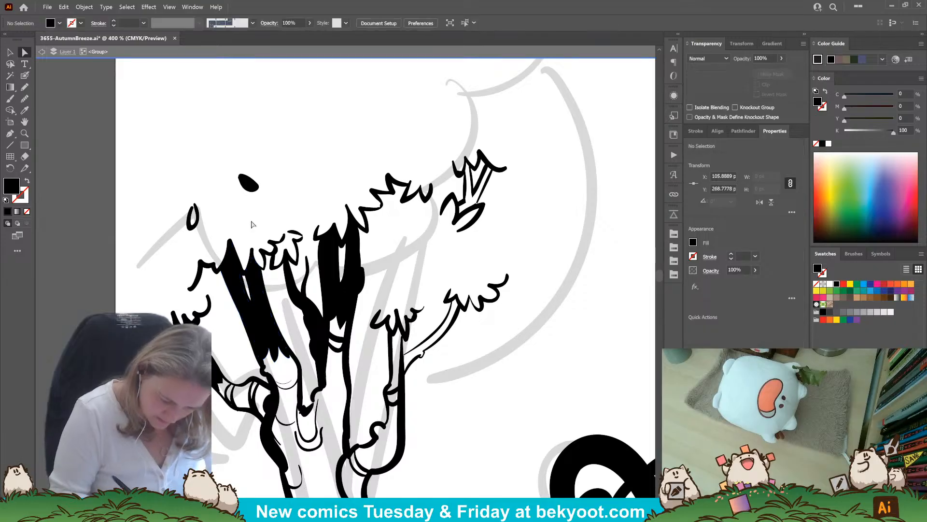
# Reshape the anchor points of the shortened branch's black fill near its left tip to extend the white slit upward
pyautogui.click(239, 285)
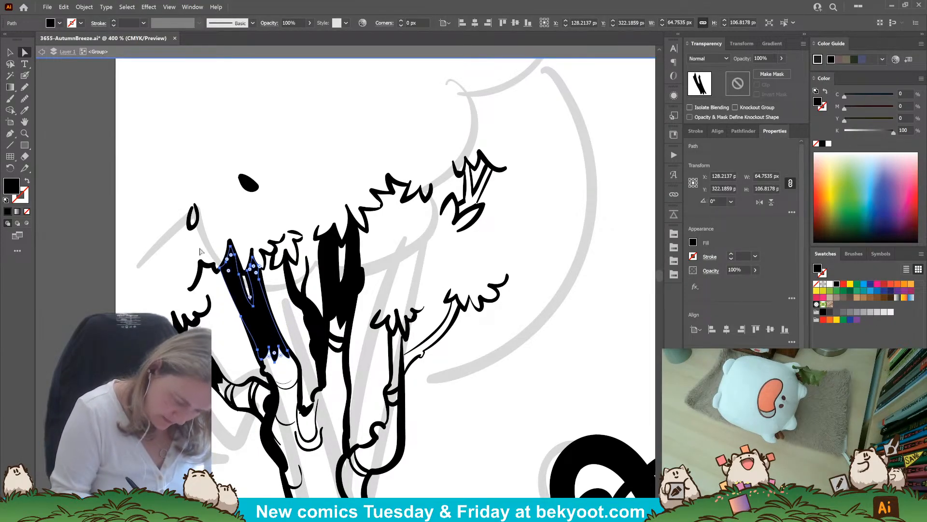
pyautogui.click(28, 101)
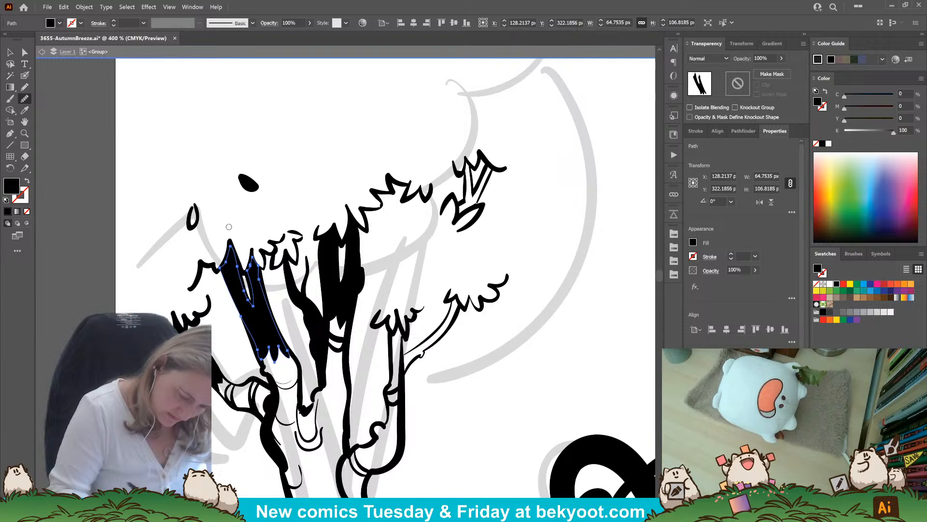
pyautogui.press('a')
pyautogui.click(231, 247)
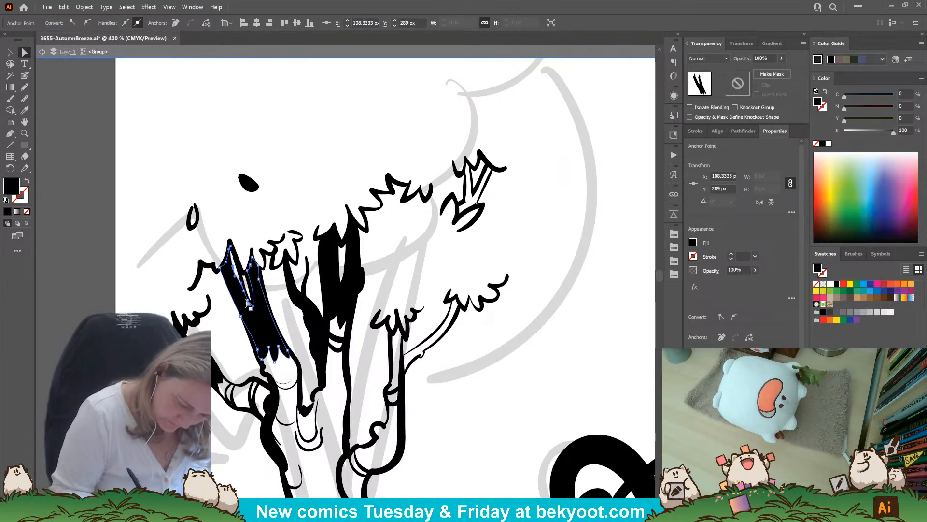
pyautogui.click(235, 345)
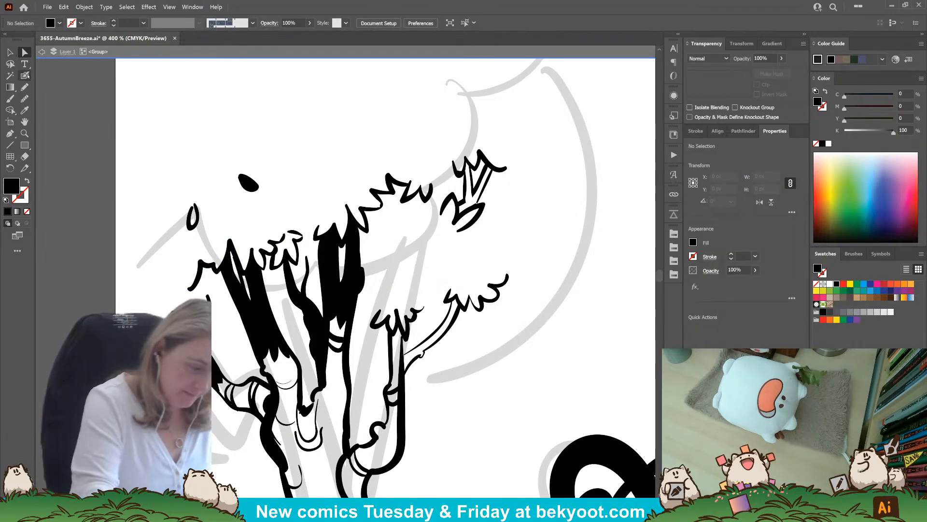
# Rotate the small leftover inner outline in the shortened branch's slit slightly and delete it
pyautogui.press('n')
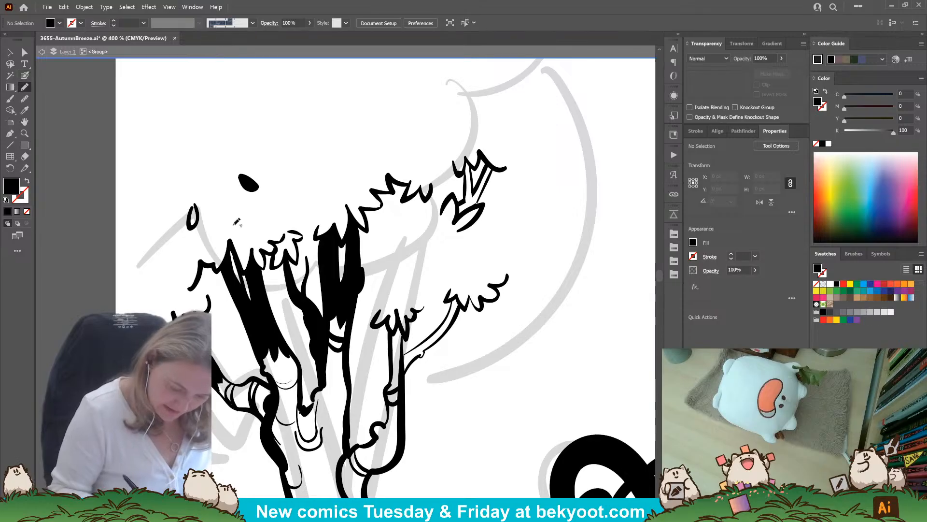
pyautogui.press('v')
pyautogui.click(241, 272)
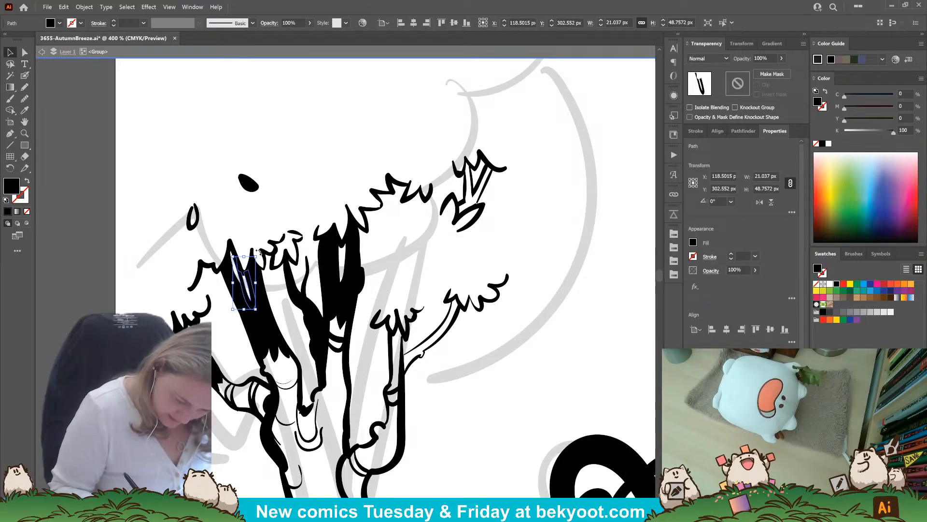
pyautogui.moveTo(259, 252); pyautogui.dragTo(260, 254)
pyautogui.press('Delete')
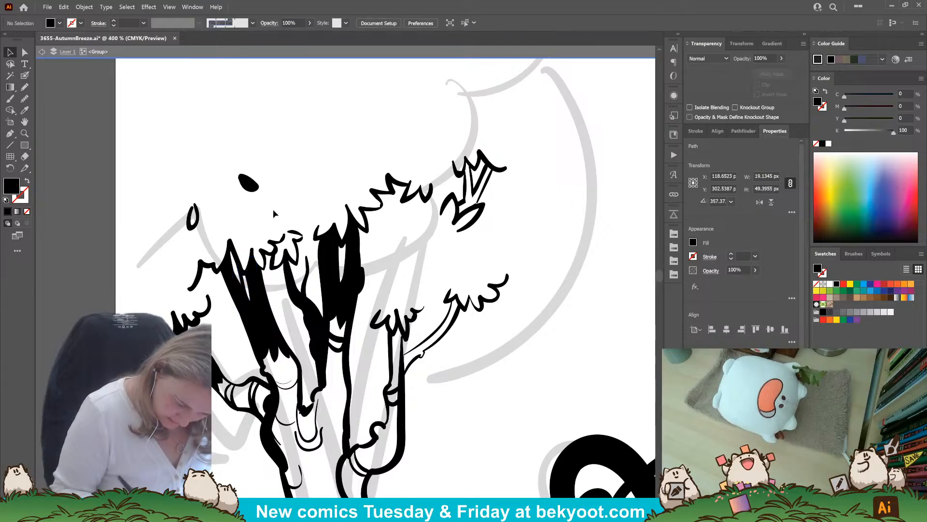
# Try shading the detached twig beyond the tree's upper right branches solid black with the Pencil tool
pyautogui.hotkey('ctrl', '-')
pyautogui.hotkey('ctrl', '-')
pyautogui.hotkey('ctrl', '-')
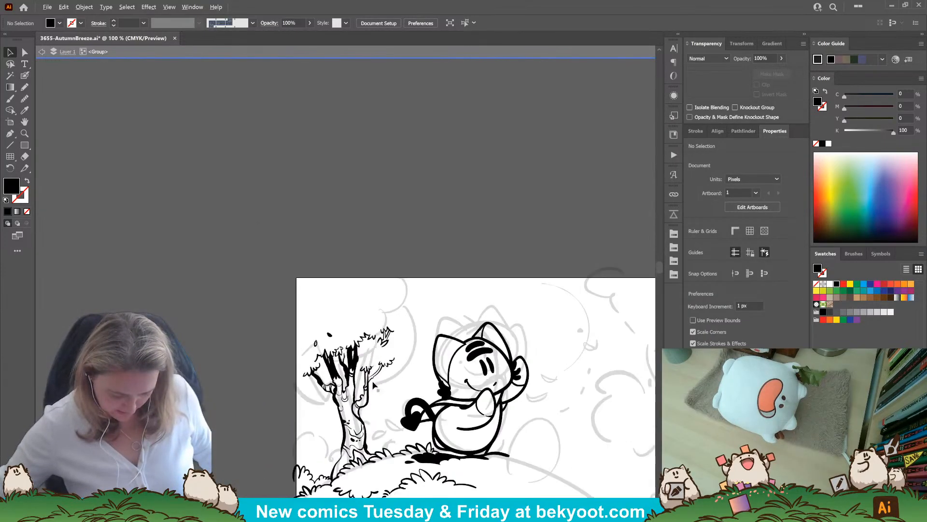
pyautogui.hotkey('ctrl', '+')
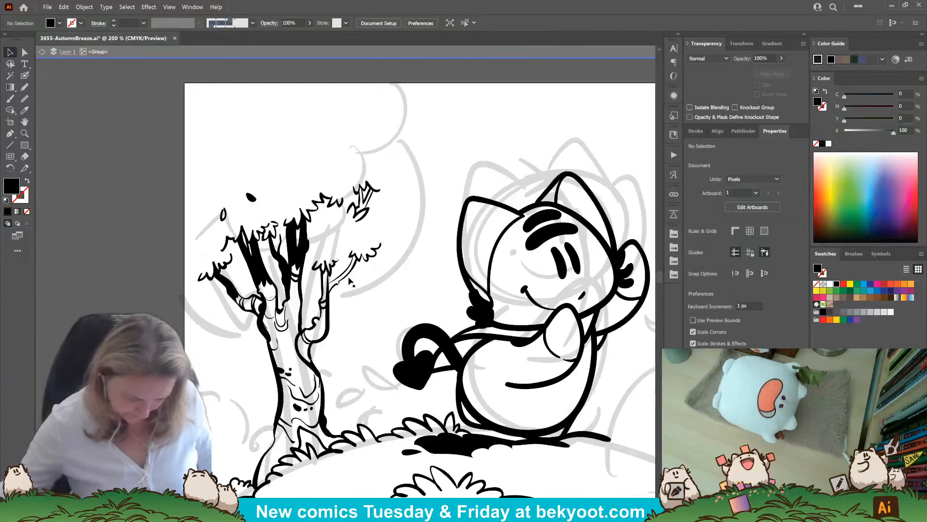
pyautogui.click(25, 87)
pyautogui.moveTo(389, 249); pyautogui.dragTo(374, 268)
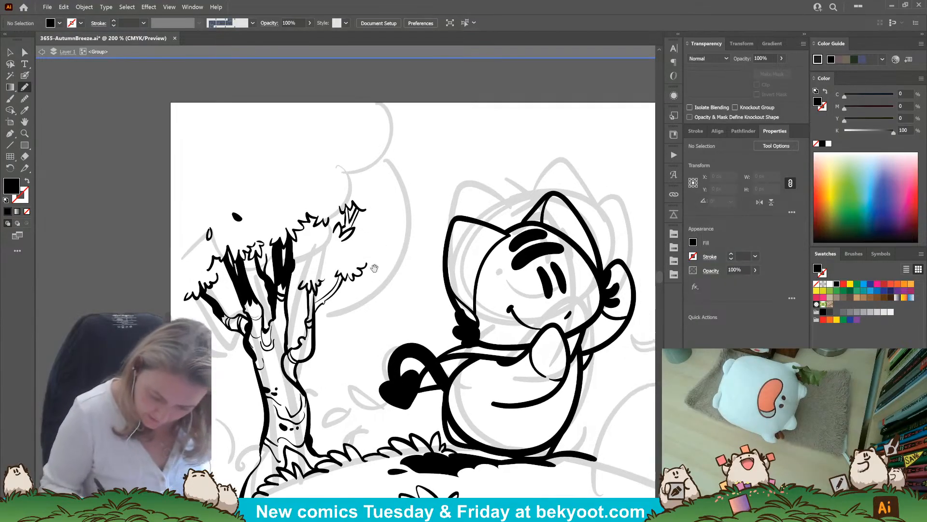
pyautogui.moveTo(356, 220); pyautogui.dragTo(364, 209)
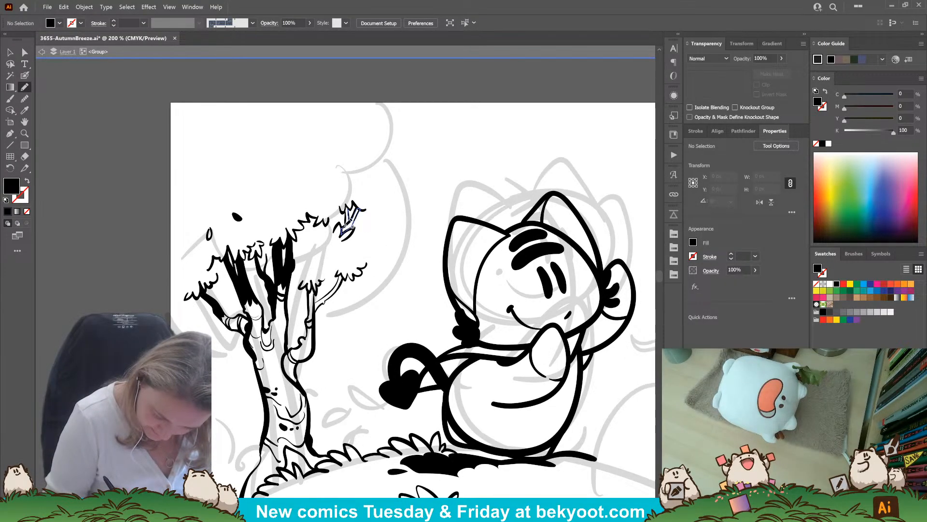
pyautogui.moveTo(350, 209); pyautogui.dragTo(346, 205)
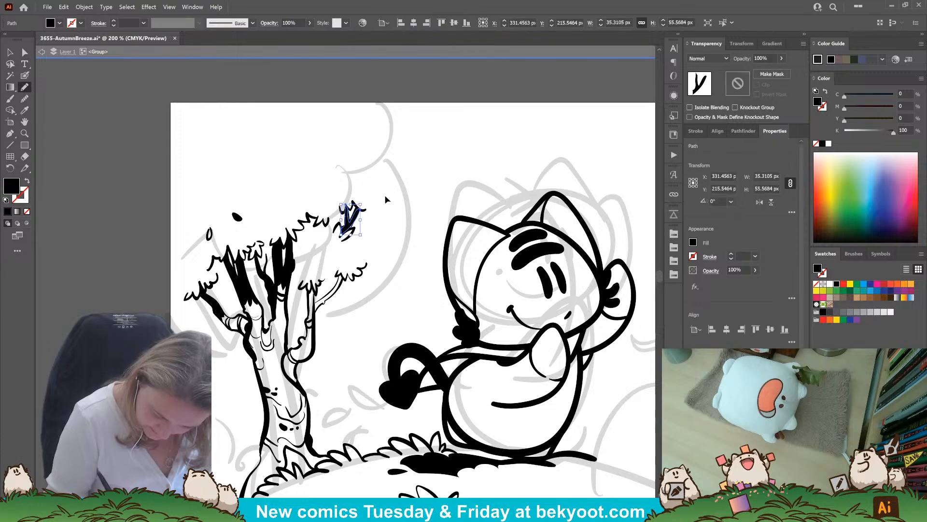
pyautogui.keyDown('ctrl'); pyautogui.click(387, 200); pyautogui.keyUp('ctrl')
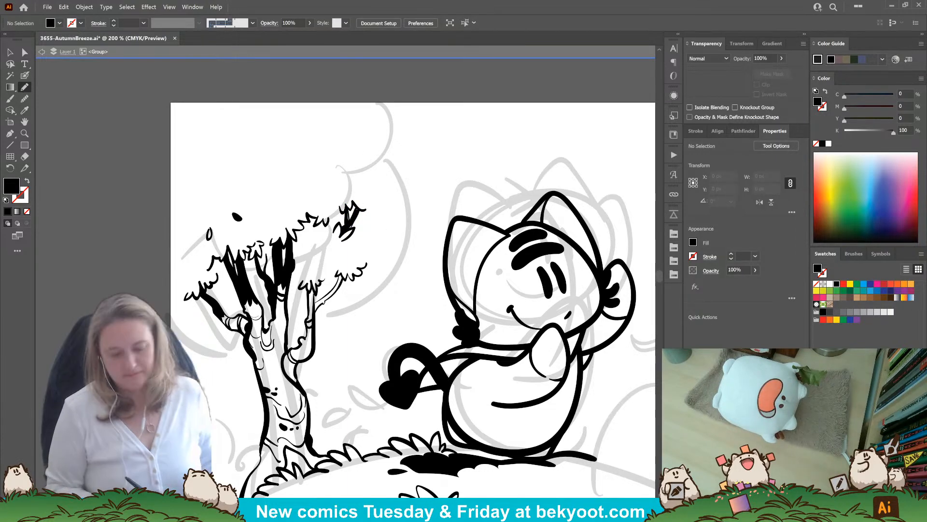
pyautogui.hotkey('ctrl', 'z')
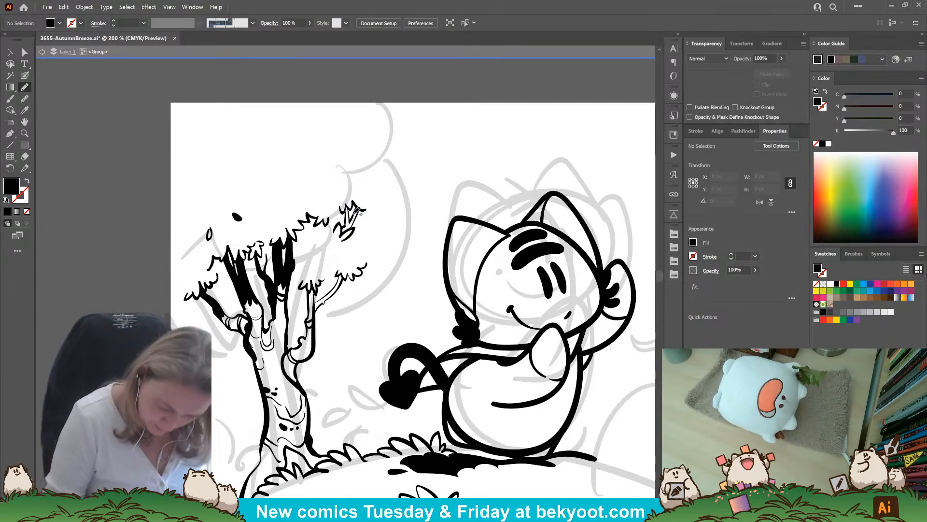
# Fill the fork of the tree's lower right branch solid black with freehand Pencil shapes
pyautogui.moveTo(309, 297); pyautogui.dragTo(313, 314)
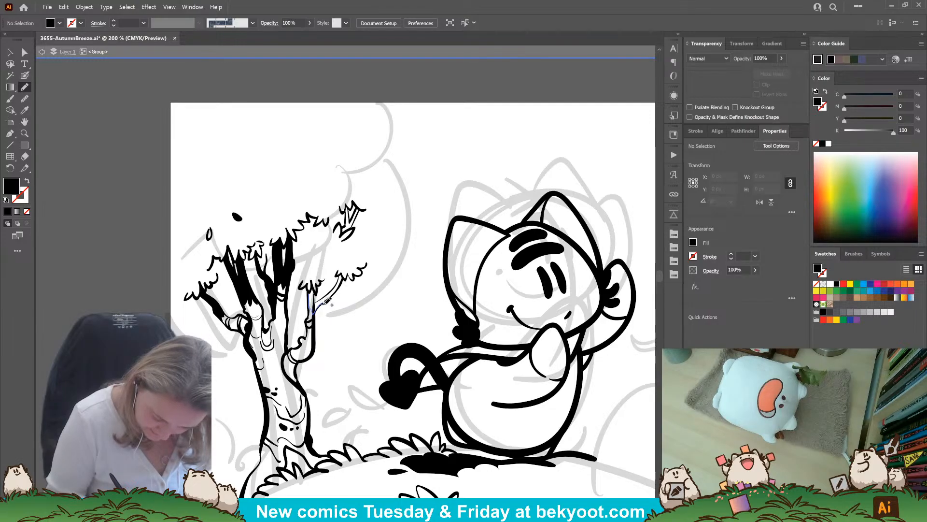
pyautogui.moveTo(333, 293); pyautogui.dragTo(337, 287)
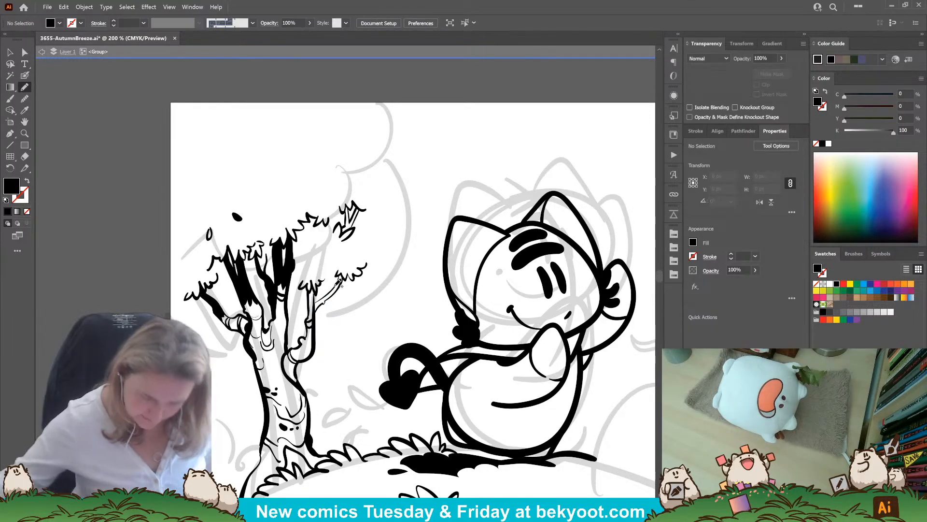
pyautogui.scroll(4, 318, 335)
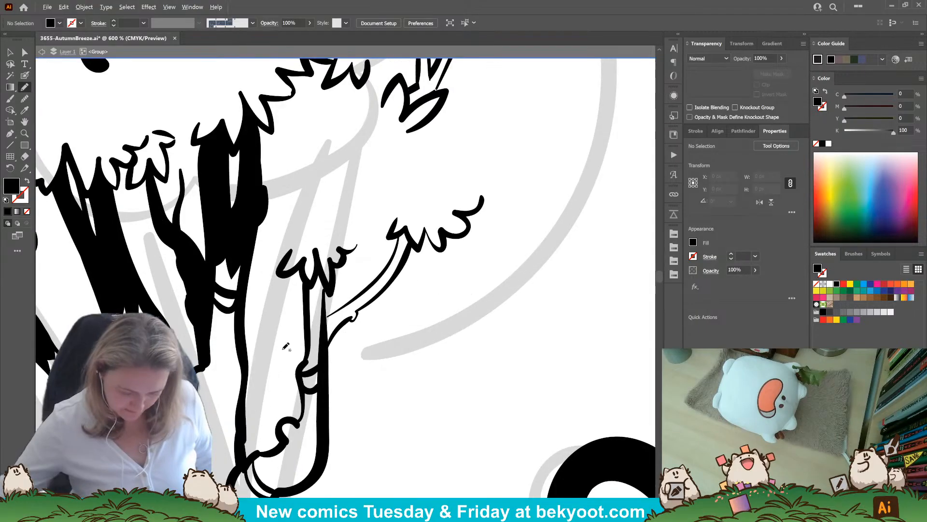
pyautogui.moveTo(306, 211)
pyautogui.mouseDown()
pyautogui.moveTo(307, 239)
pyautogui.moveTo(358, 220)
pyautogui.mouseUp()
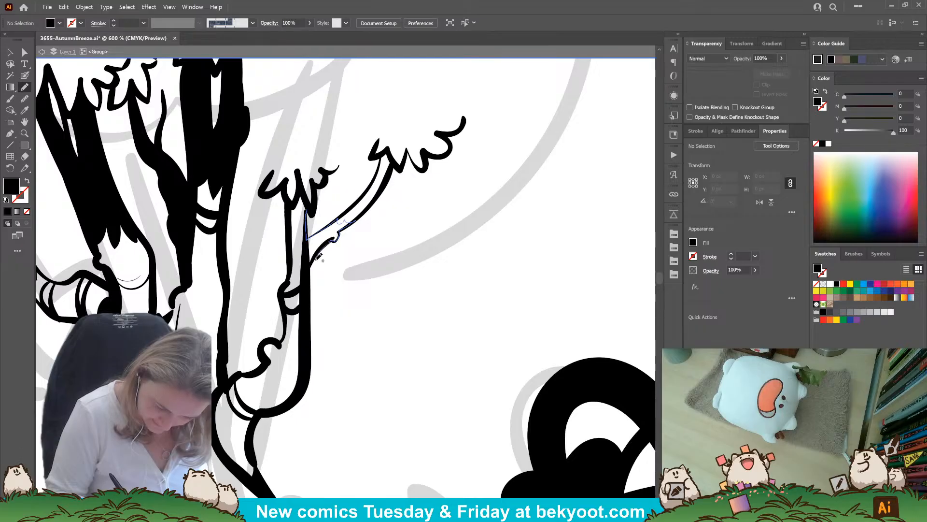
pyautogui.moveTo(306, 260)
pyautogui.mouseDown()
pyautogui.moveTo(292, 252)
pyautogui.moveTo(293, 205)
pyautogui.moveTo(303, 187)
pyautogui.moveTo(311, 208)
pyautogui.mouseUp()
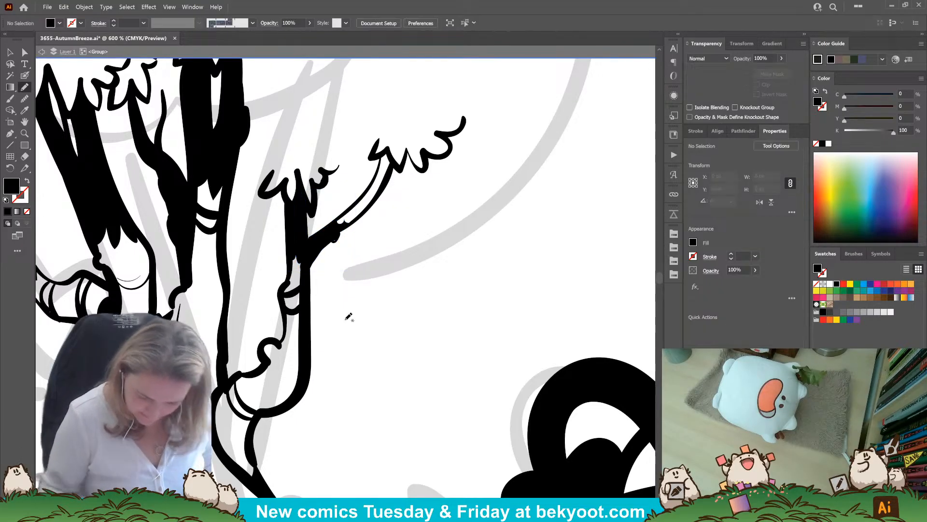
# Refine the inner U-shaped bark line between the middle branches and add short bark ticks below the bands with a smaller Blob Brush
pyautogui.hotkey('shift', 'b')
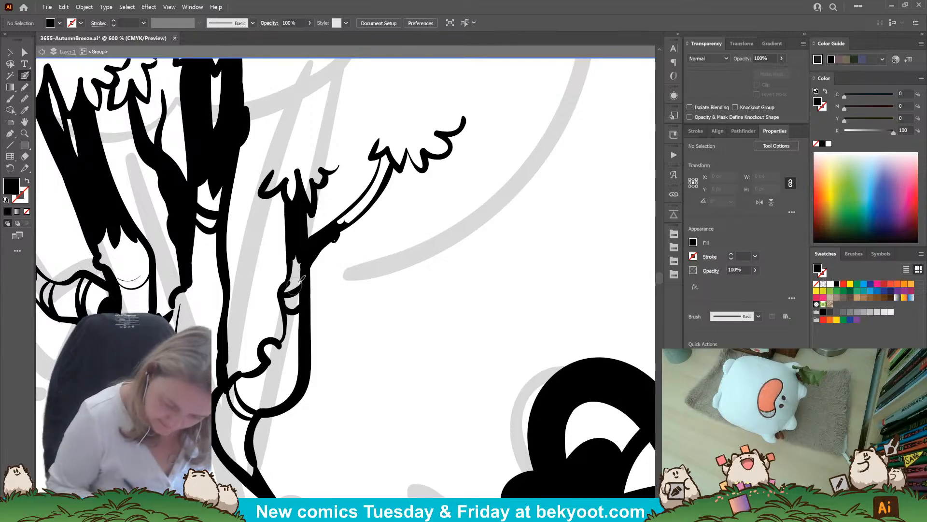
pyautogui.hotkey('shift', 'x')
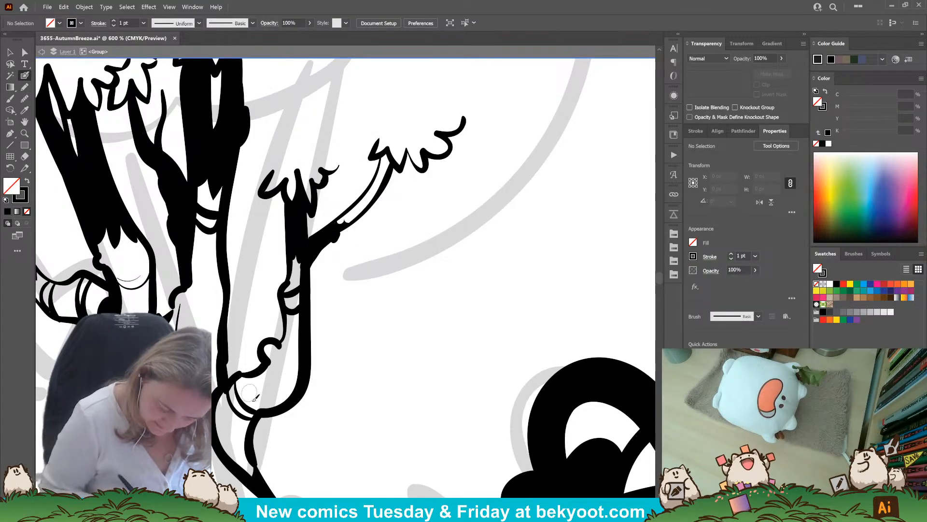
pyautogui.press('[')
pyautogui.press('[')
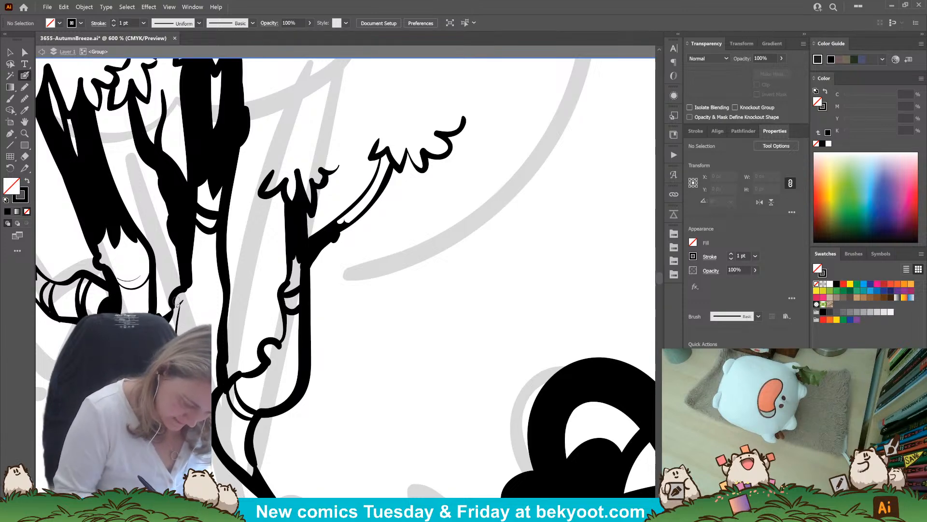
pyautogui.moveTo(176, 330); pyautogui.dragTo(180, 300)
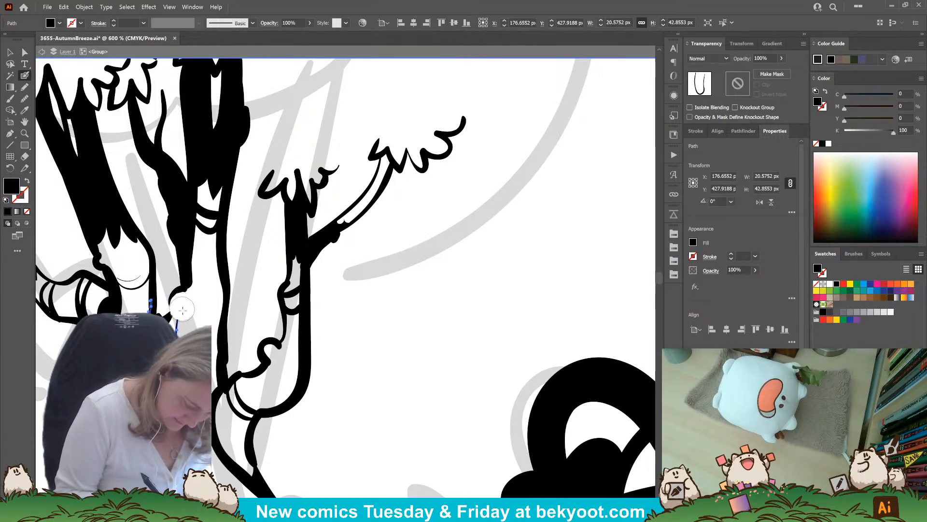
pyautogui.keyDown('ctrl'); pyautogui.click(390, 342); pyautogui.keyUp('ctrl')
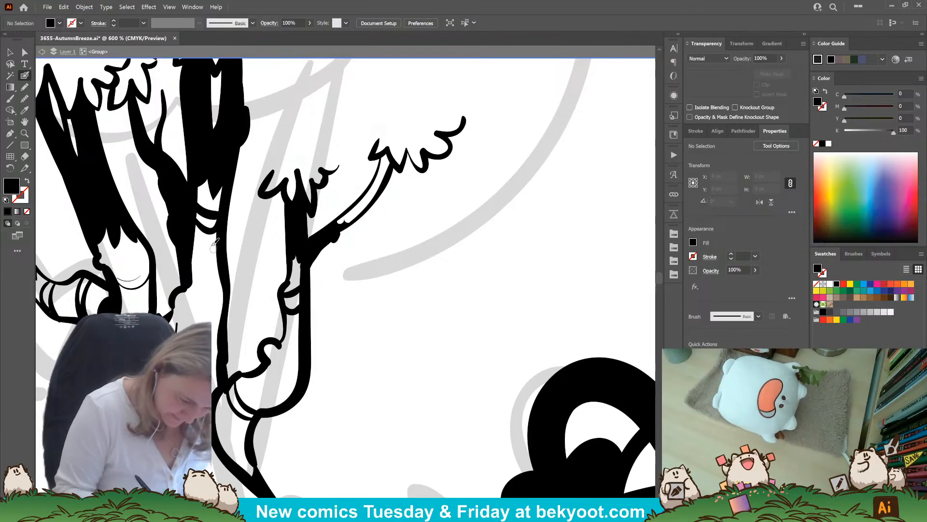
pyautogui.moveTo(208, 240); pyautogui.dragTo(217, 239)
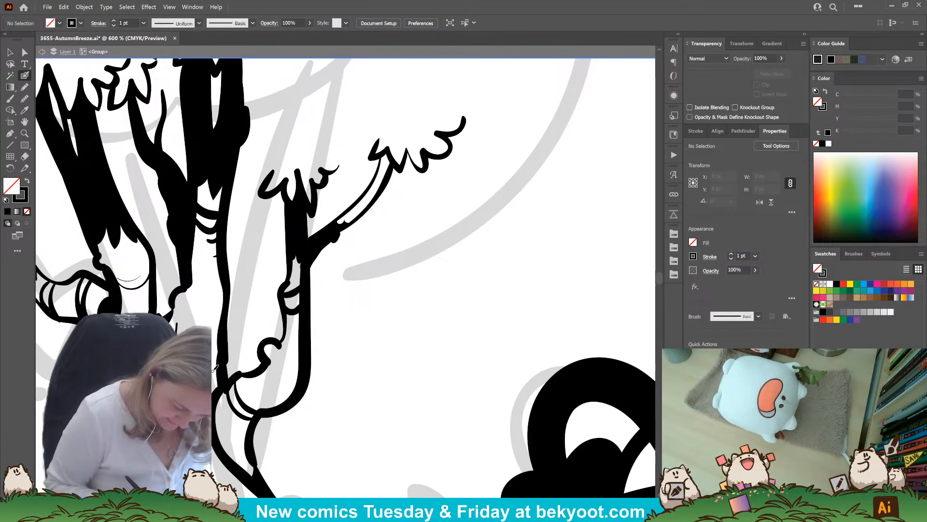
# Thin the curved outline where the right branch joins the trunk by moving its anchor points
pyautogui.moveTo(239, 442); pyautogui.dragTo(231, 331)
pyautogui.keyDown('ctrl'); pyautogui.click(205, 315); pyautogui.keyUp('ctrl')
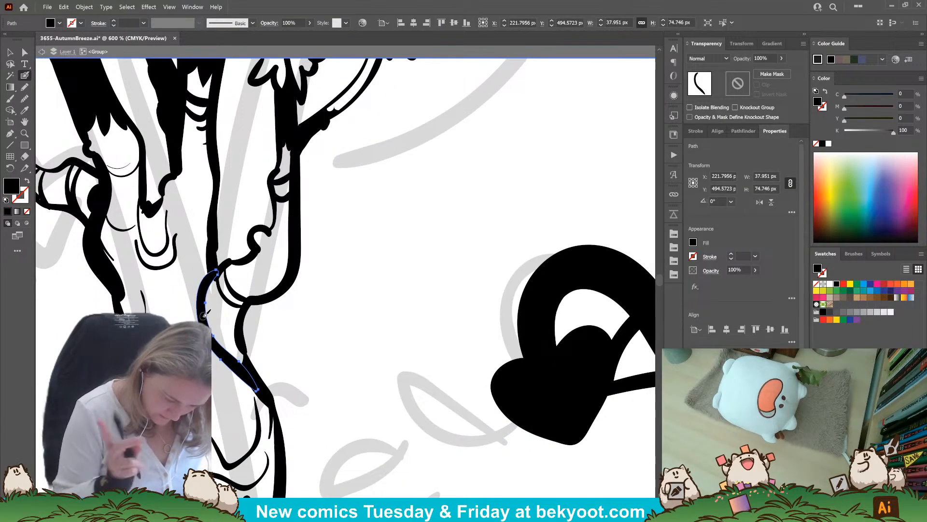
pyautogui.click(24, 52)
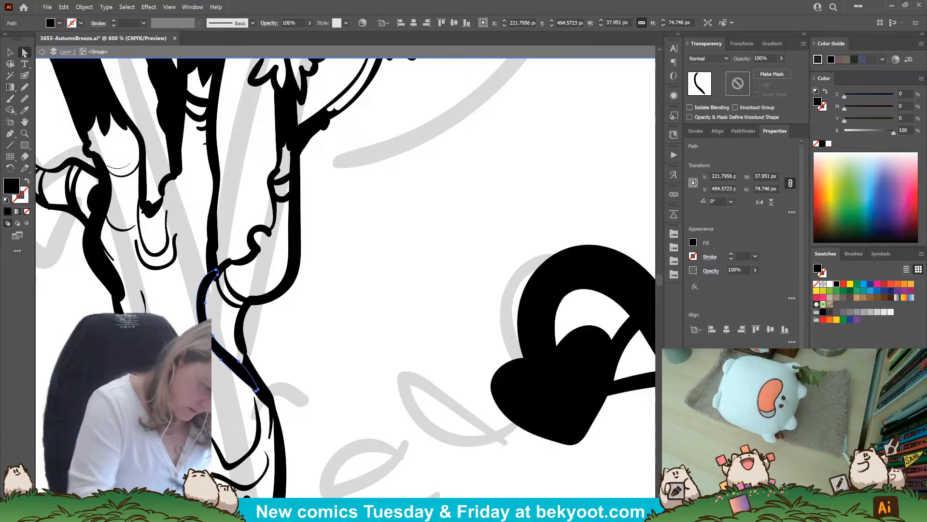
pyautogui.click(203, 305)
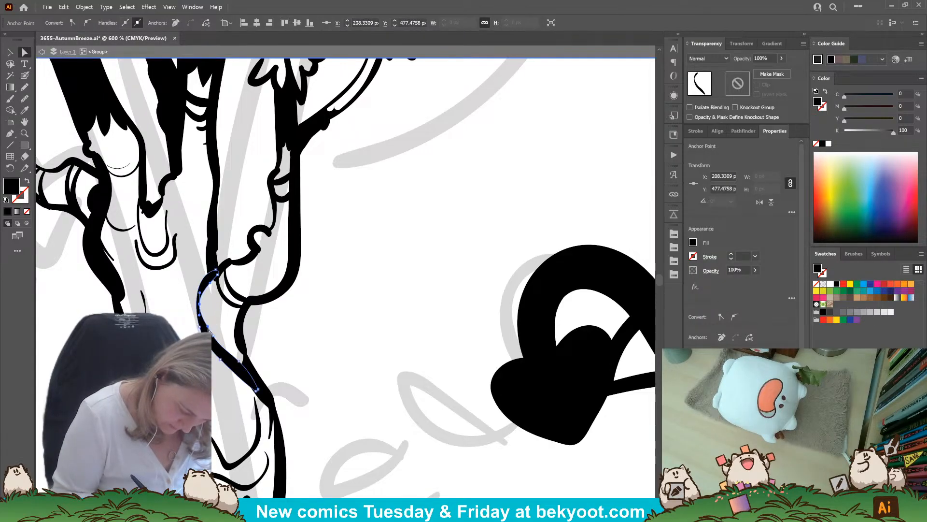
pyautogui.moveTo(209, 331); pyautogui.dragTo(213, 340)
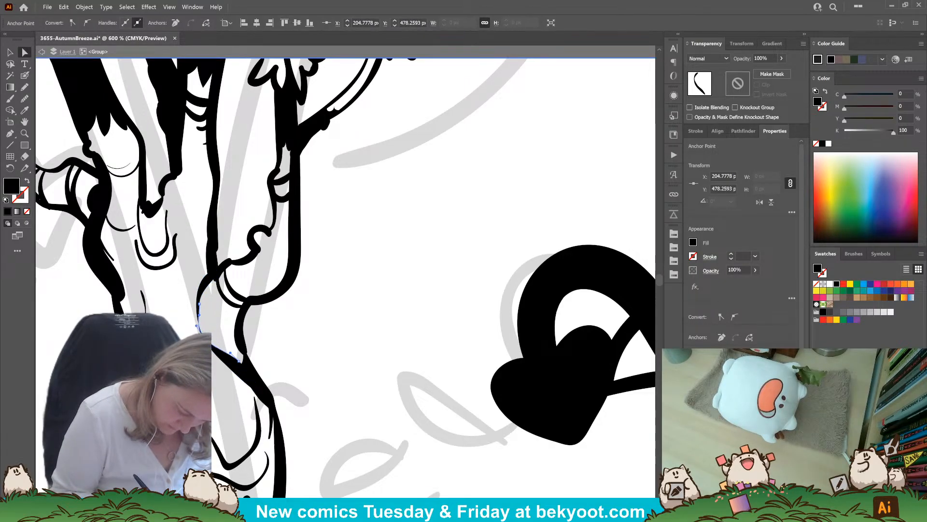
pyautogui.hotkey('ctrl', 'shift', 'a')
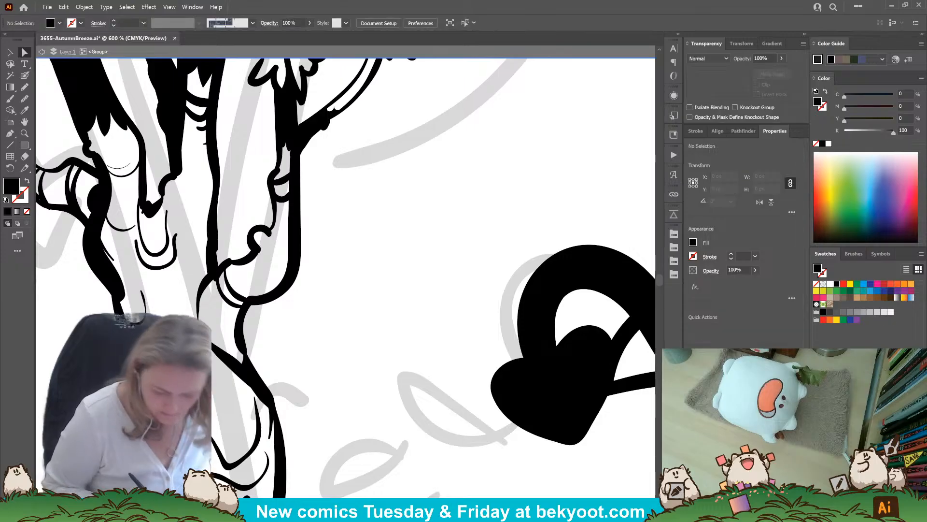
# Paint curved bark bands with black shading across the root at the trunk's right base using the Blob Brush
pyautogui.hotkey('ctrl', '0')
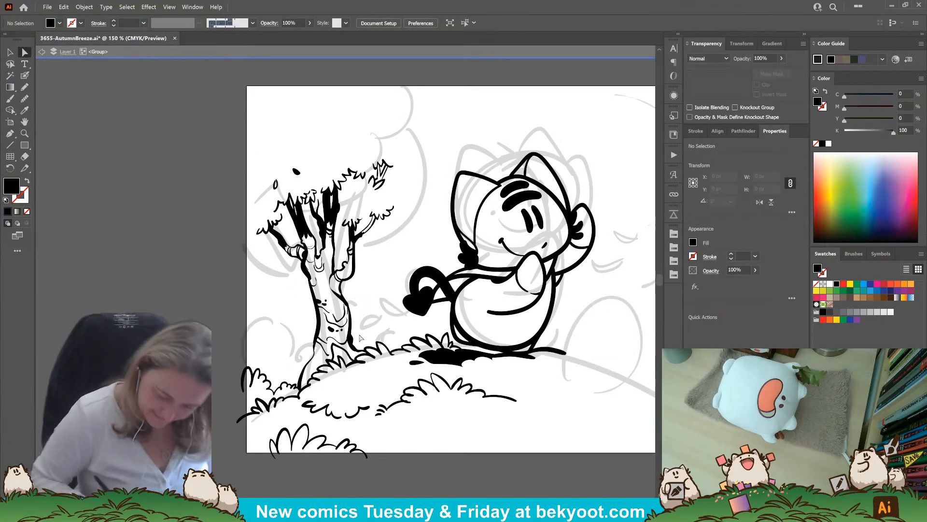
pyautogui.moveTo(374, 381); pyautogui.dragTo(350, 376)
pyautogui.press('b')
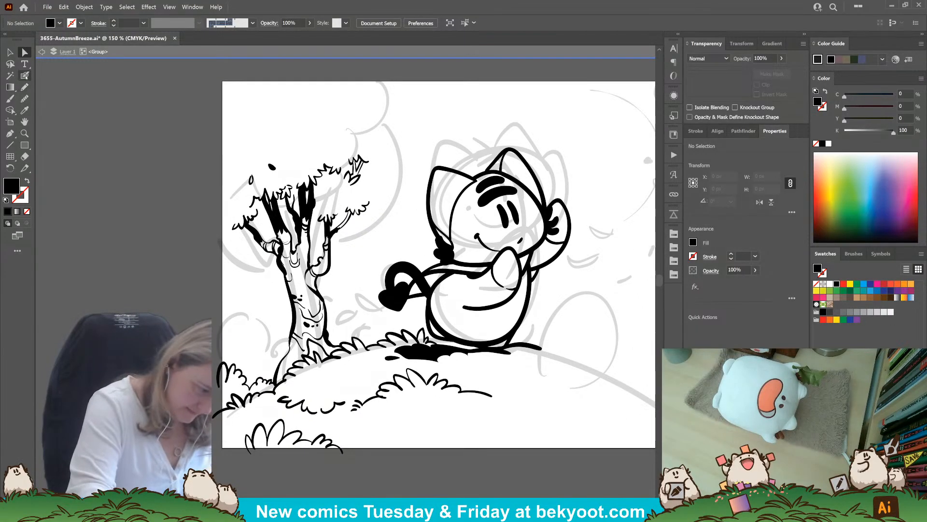
pyautogui.hotkey('shift', 'x')
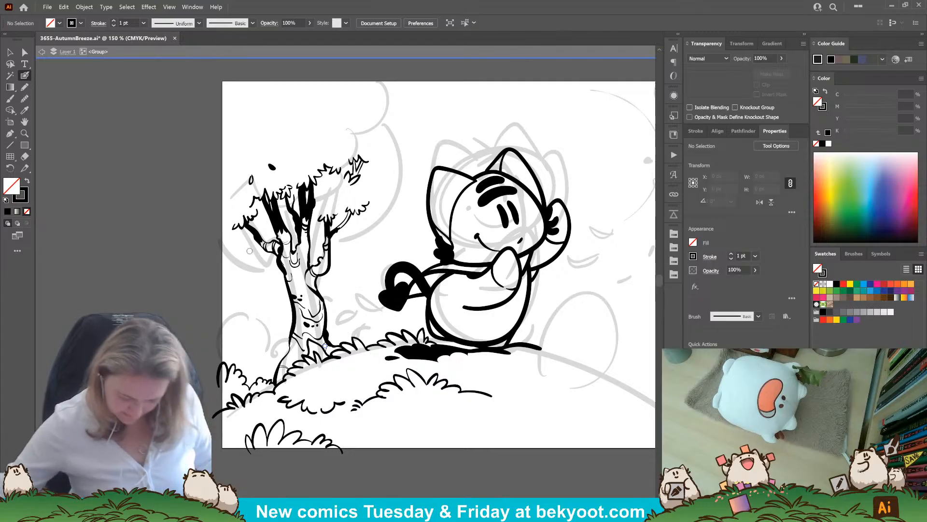
pyautogui.scroll(4, 325, 345)
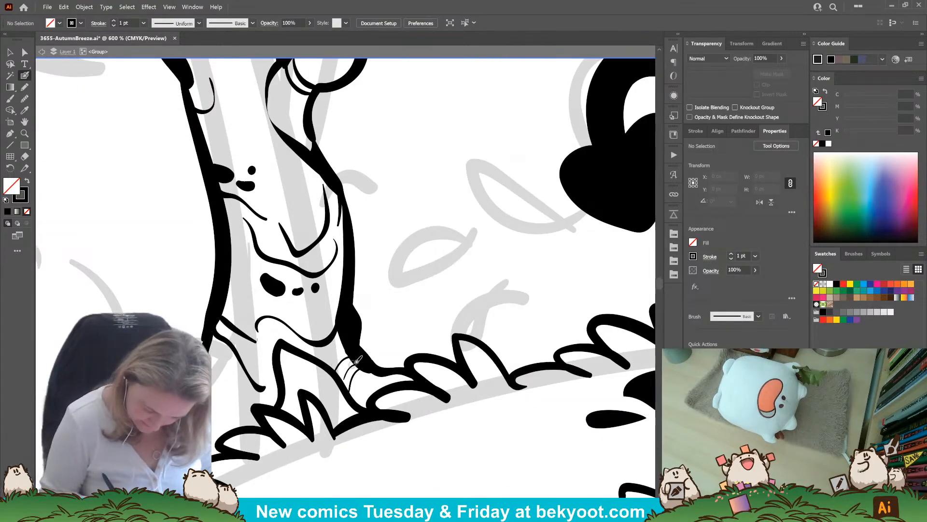
pyautogui.moveTo(356, 361)
pyautogui.mouseDown()
pyautogui.moveTo(348, 386)
pyautogui.moveTo(353, 372)
pyautogui.moveTo(371, 370)
pyautogui.moveTo(352, 397)
pyautogui.moveTo(373, 375)
pyautogui.moveTo(351, 394)
pyautogui.moveTo(358, 402)
pyautogui.moveTo(379, 373)
pyautogui.moveTo(363, 384)
pyautogui.moveTo(358, 406)
pyautogui.mouseUp()
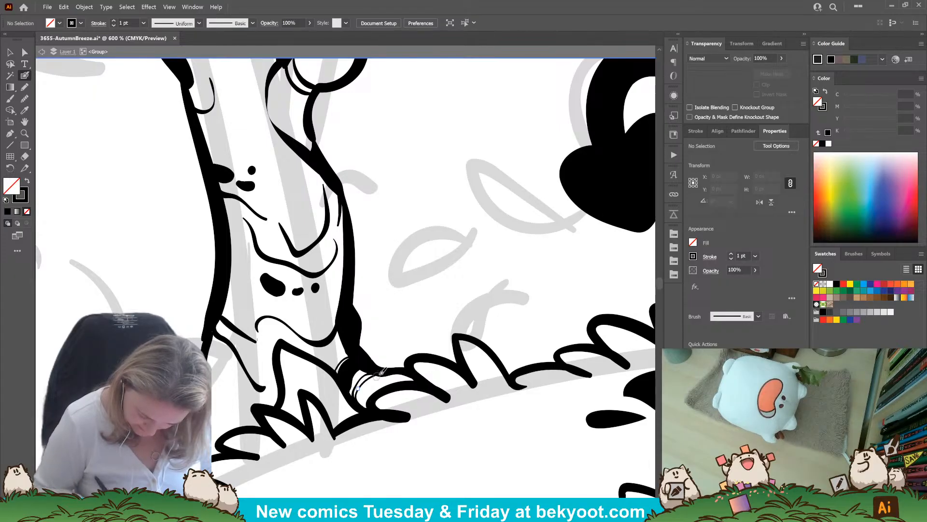
# Add bark contour lines, small spots and short shading marks around the knots and V-shaped fold on the lower trunk
pyautogui.moveTo(340, 308); pyautogui.dragTo(363, 334)
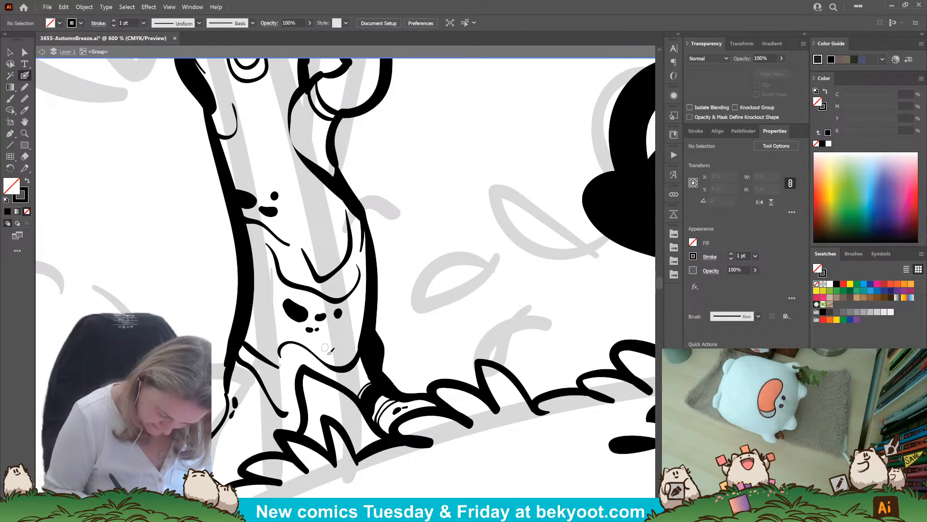
pyautogui.moveTo(326, 353)
pyautogui.mouseDown()
pyautogui.moveTo(373, 336)
pyautogui.moveTo(346, 414)
pyautogui.mouseUp()
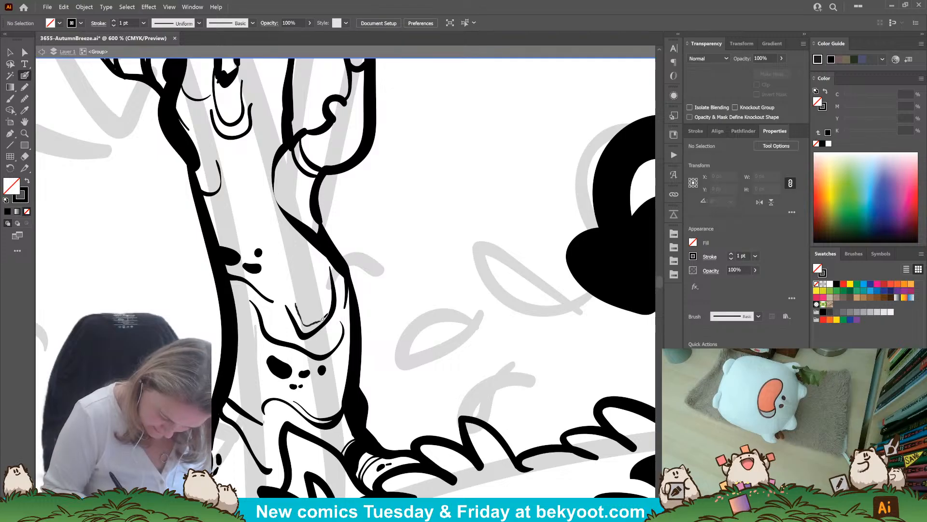
pyautogui.moveTo(333, 296); pyautogui.dragTo(336, 282)
pyautogui.moveTo(315, 316); pyautogui.dragTo(321, 313)
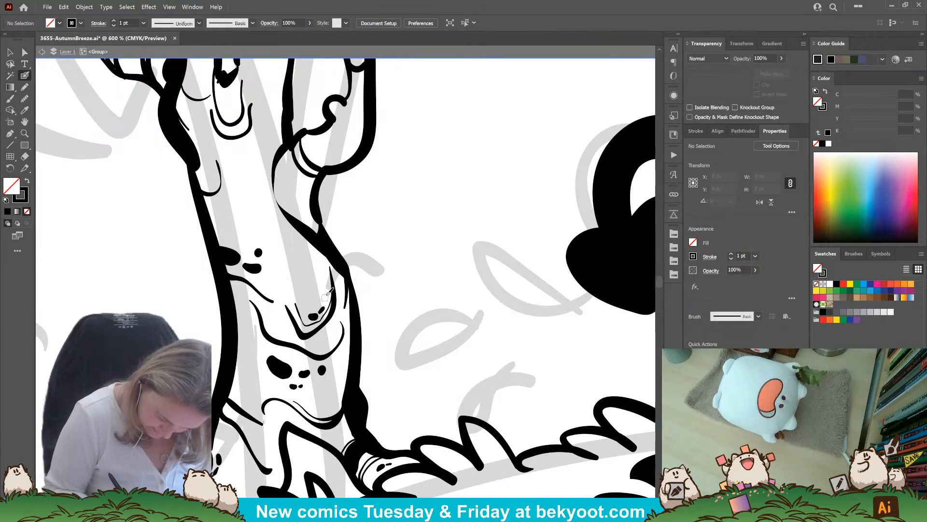
pyautogui.moveTo(321, 249)
pyautogui.mouseDown()
pyautogui.moveTo(329, 274)
pyautogui.moveTo(342, 271)
pyautogui.mouseUp()
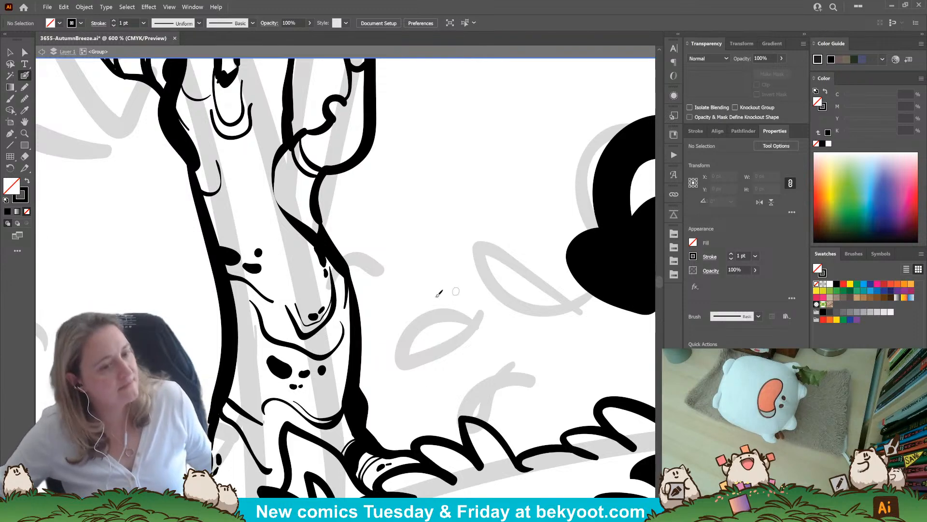
pyautogui.scroll(-4, 367, 353)
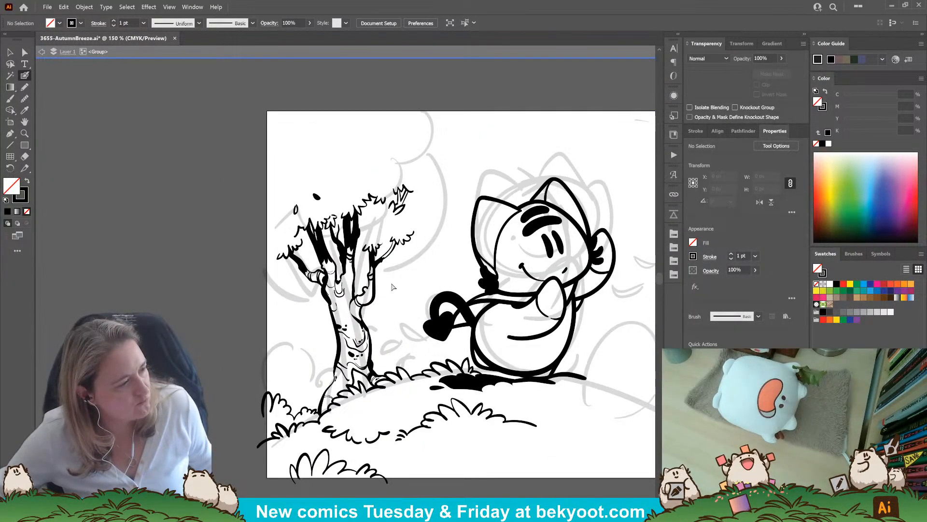
pyautogui.hscroll(-2, 401, 280)
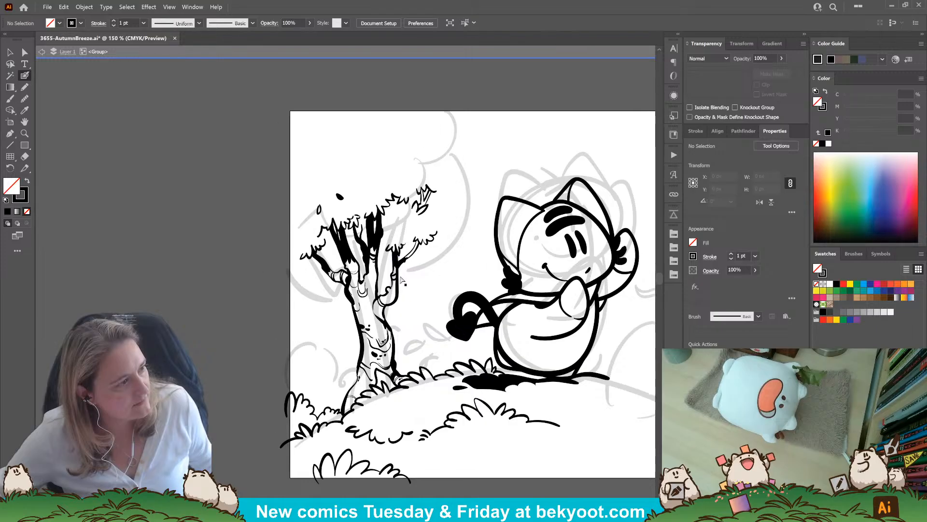
pyautogui.scroll(2, 390, 256)
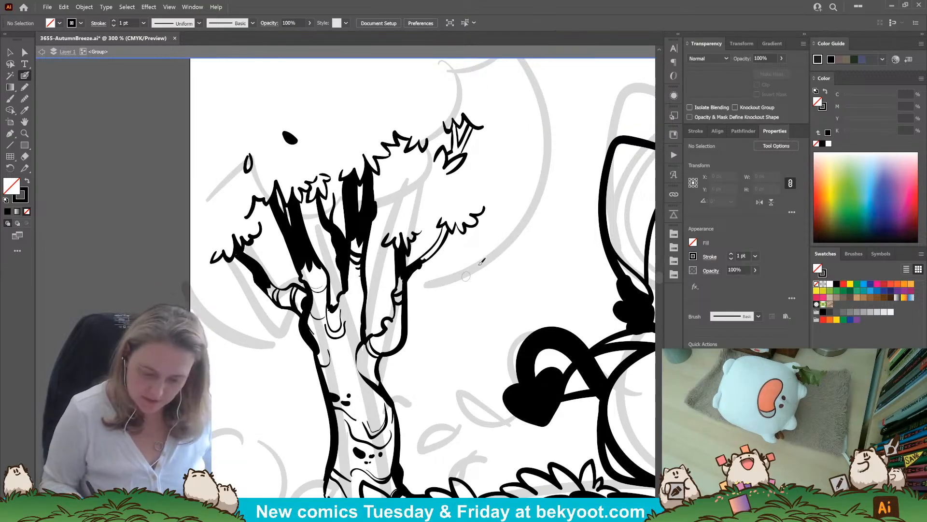
# Draw rough curved outlines of the leafy canopy in black around both sides of the tree and along its upper right with the Blob Brush
pyautogui.moveTo(487, 287); pyautogui.dragTo(390, 341)
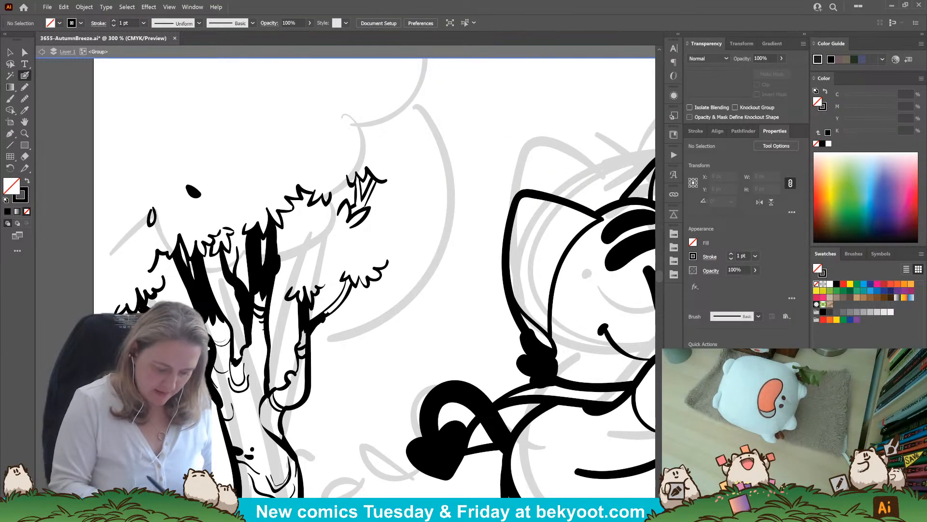
pyautogui.moveTo(297, 372); pyautogui.dragTo(227, 402)
pyautogui.moveTo(338, 348)
pyautogui.mouseDown()
pyautogui.moveTo(477, 193)
pyautogui.moveTo(414, 118)
pyautogui.mouseUp()
pyautogui.moveTo(384, 170); pyautogui.dragTo(456, 62)
pyautogui.moveTo(425, 253); pyautogui.dragTo(435, 379)
pyautogui.moveTo(469, 184); pyautogui.dragTo(517, 125)
pyautogui.moveTo(366, 362); pyautogui.dragTo(451, 211)
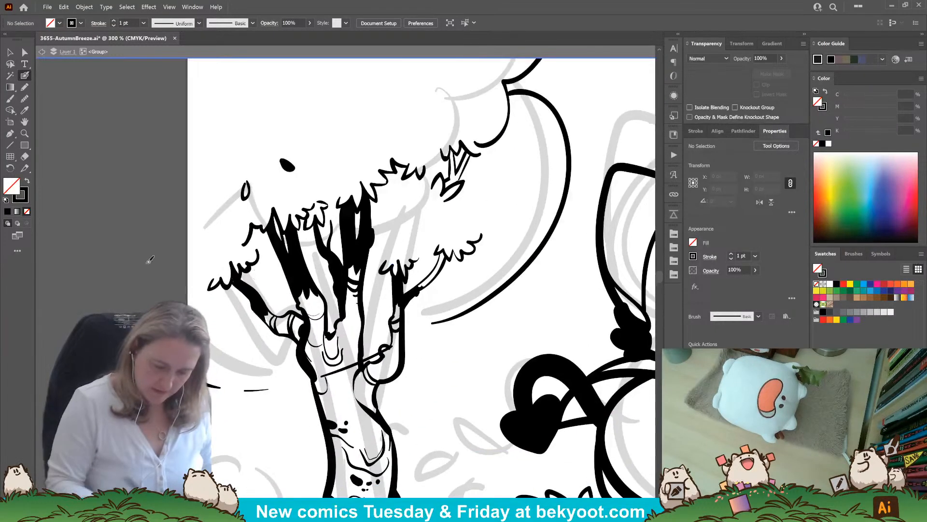
pyautogui.moveTo(156, 193)
pyautogui.mouseDown()
pyautogui.moveTo(143, 236)
pyautogui.moveTo(185, 253)
pyautogui.mouseUp()
pyautogui.moveTo(188, 247); pyautogui.dragTo(204, 276)
pyautogui.moveTo(439, 423); pyautogui.dragTo(304, 416)
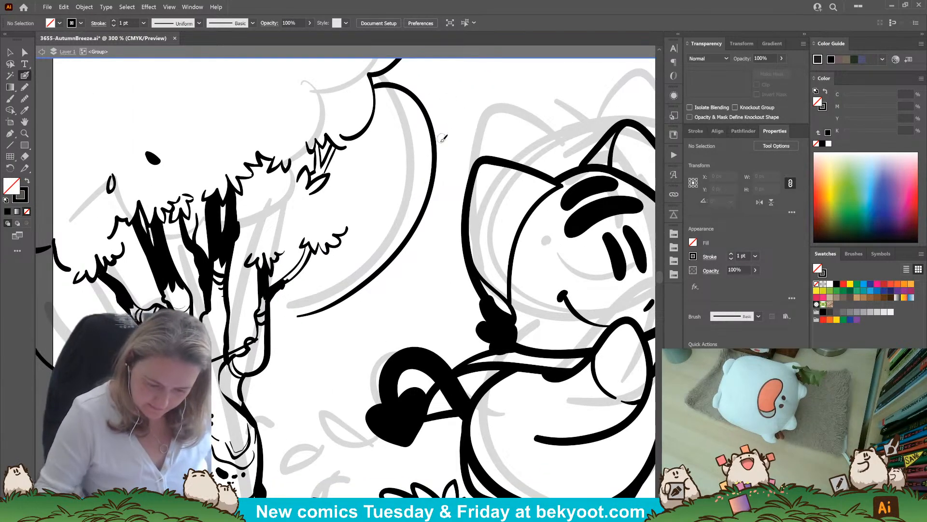
# Delete the stray diagonal line crossing the trunk below the branches
pyautogui.moveTo(334, 364); pyautogui.dragTo(369, 392)
pyautogui.click(243, 389)
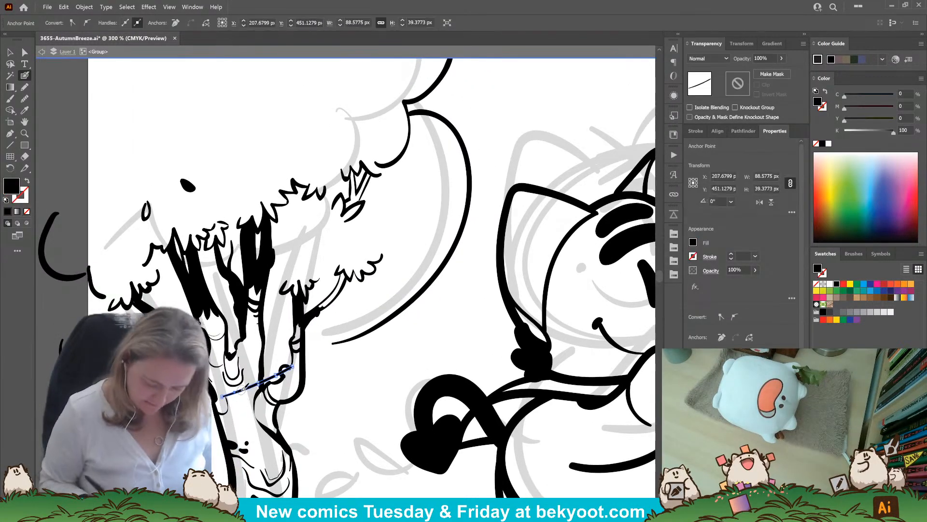
pyautogui.click(243, 389)
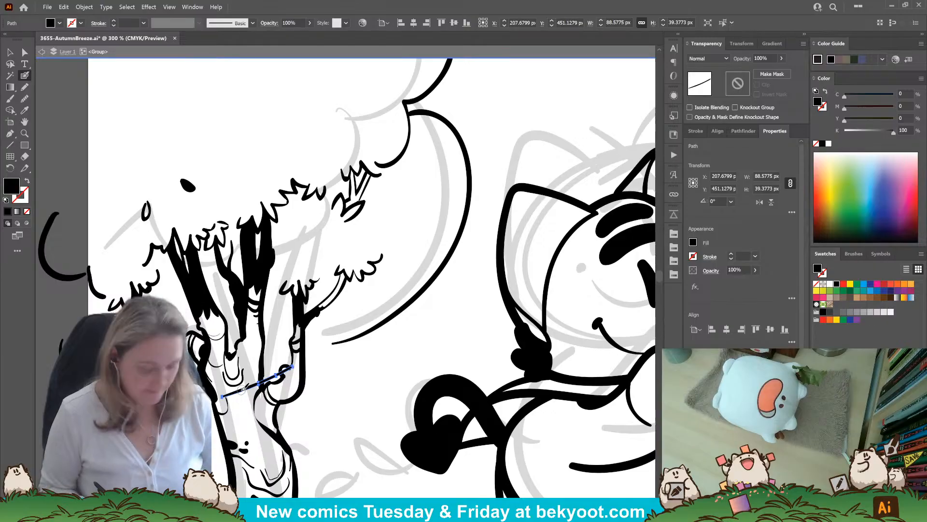
pyautogui.press('Delete')
# Select all the curved canopy outline strokes on both sides of the tree and group them
pyautogui.moveTo(280, 355); pyautogui.dragTo(299, 395)
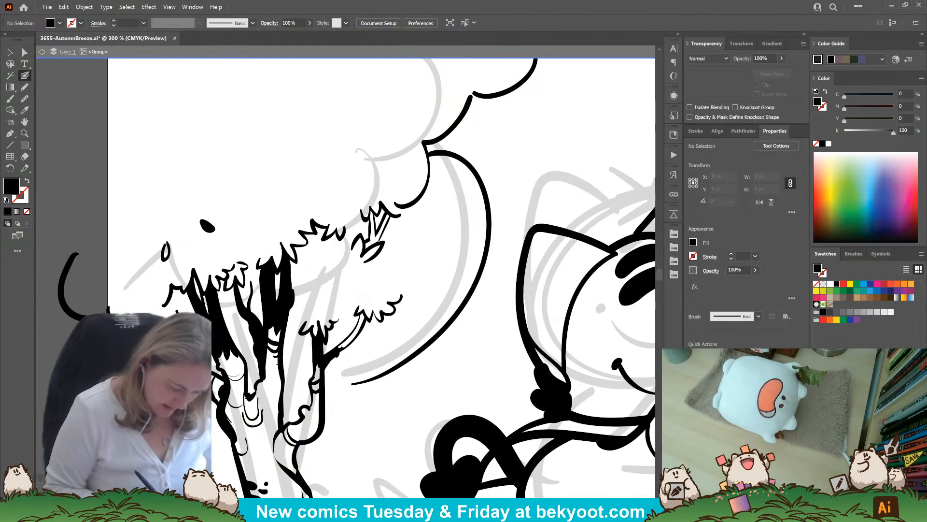
pyautogui.keyDown('ctrl'); pyautogui.click(121, 387); pyautogui.keyUp('ctrl')
pyautogui.keyDown('ctrl'); pyautogui.keyDown('shift'); pyautogui.click(121, 410); pyautogui.keyUp('shift'); pyautogui.keyUp('ctrl')
pyautogui.keyDown('ctrl'); pyautogui.keyDown('shift'); pyautogui.click(409, 359); pyautogui.keyUp('shift'); pyautogui.keyUp('ctrl')
pyautogui.keyDown('ctrl'); pyautogui.keyDown('shift'); pyautogui.click(418, 197); pyautogui.keyUp('shift'); pyautogui.keyUp('ctrl')
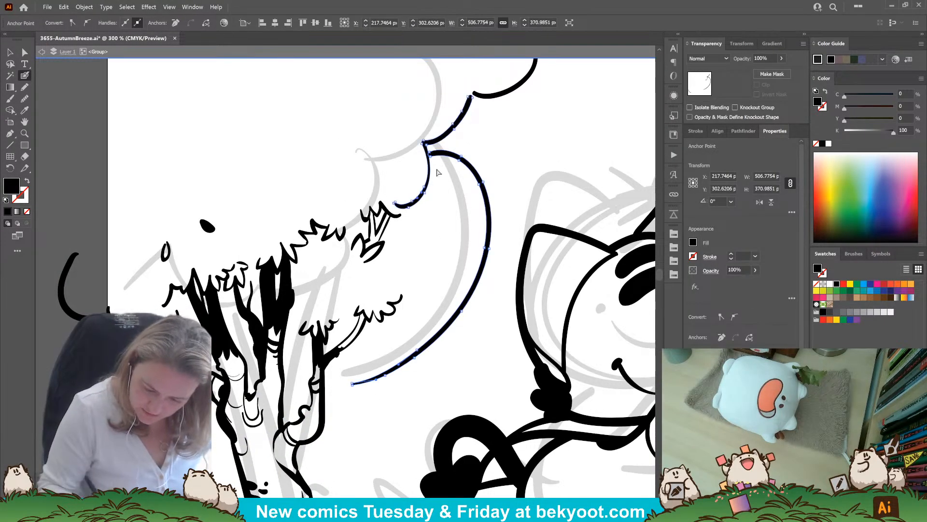
pyautogui.keyDown('ctrl'); pyautogui.keyDown('shift'); pyautogui.click(502, 95); pyautogui.keyUp('shift'); pyautogui.keyUp('ctrl')
pyautogui.keyDown('ctrl'); pyautogui.keyDown('shift'); pyautogui.click(62, 282); pyautogui.keyUp('shift'); pyautogui.keyUp('ctrl')
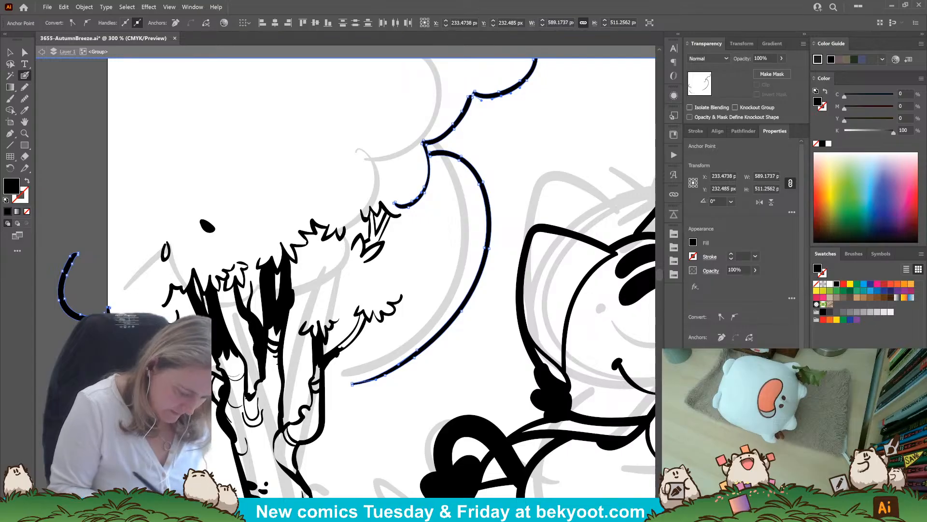
pyautogui.moveTo(451, 218); pyautogui.dragTo(424, 219)
pyautogui.hotkey('ctrl', 'g')
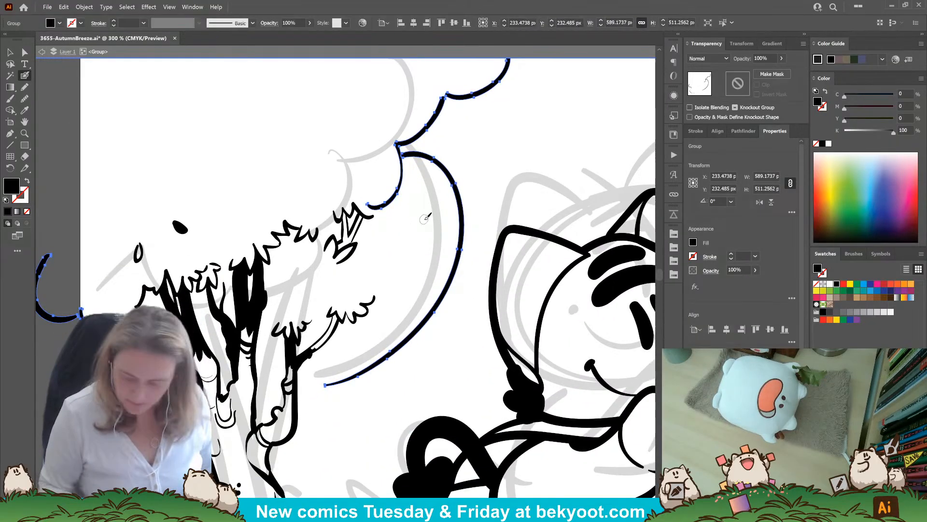
# Set the grouped canopy outlines' opacity to 30% and deselect them
pyautogui.click(762, 58)
pyautogui.write('30')
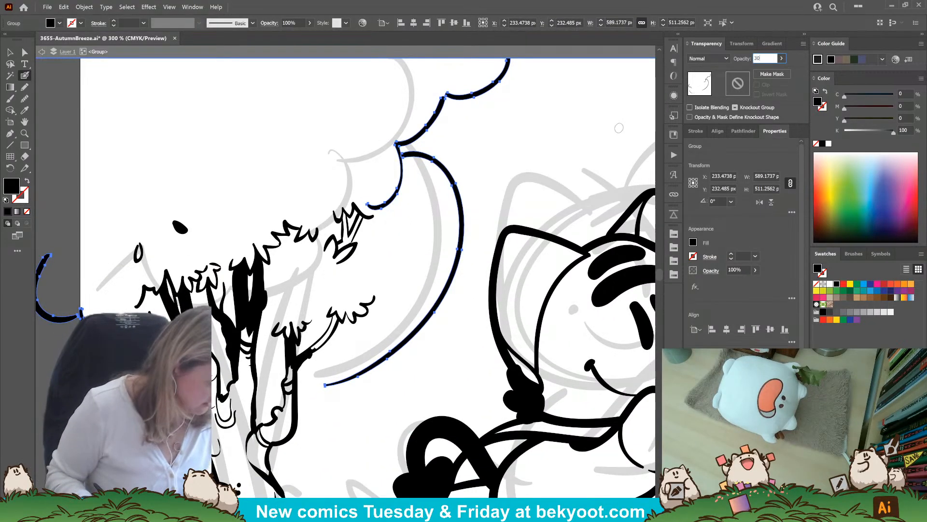
pyautogui.press('Return')
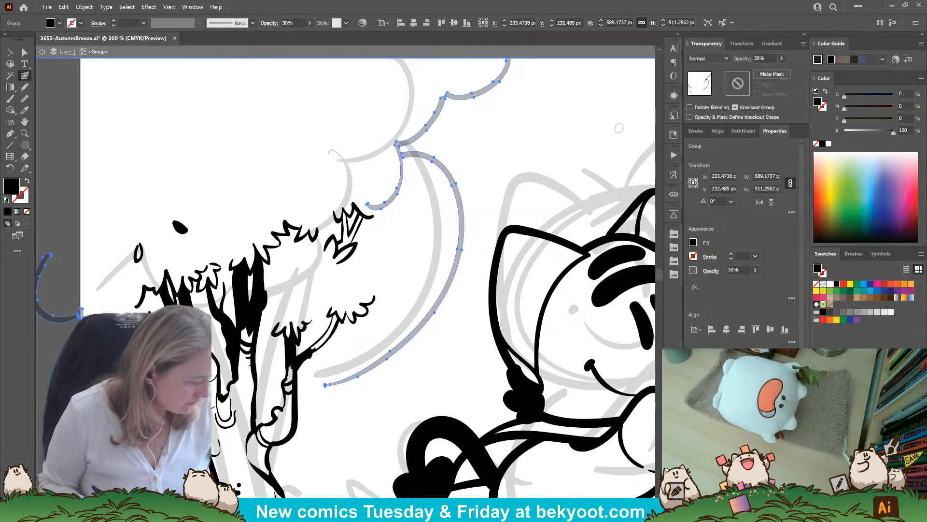
pyautogui.keyDown('ctrl'); pyautogui.click(350, 410); pyautogui.keyUp('ctrl')
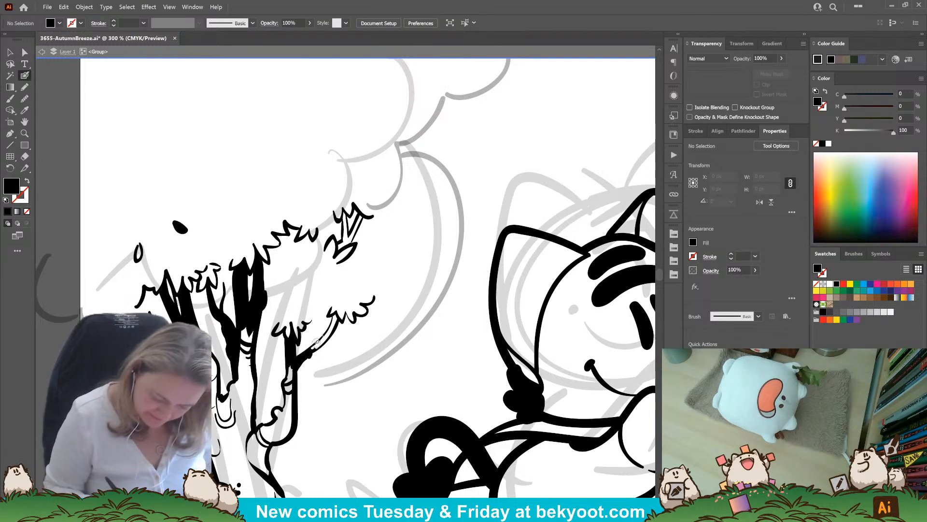
# Add small black bark marks to the thin right branch with the Blob Brush and a filled Pencil shape
pyautogui.moveTo(327, 334)
pyautogui.mouseDown()
pyautogui.moveTo(322, 340)
pyautogui.moveTo(336, 312)
pyautogui.mouseUp()
pyautogui.press('n')
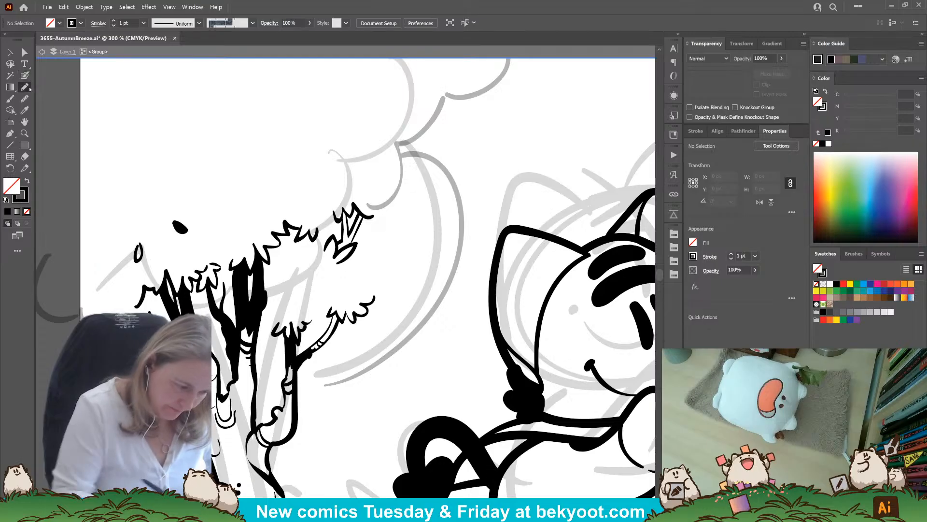
pyautogui.moveTo(334, 317)
pyautogui.mouseDown()
pyautogui.moveTo(331, 326)
pyautogui.moveTo(337, 315)
pyautogui.mouseUp()
pyautogui.hotkey('shift', 'x')
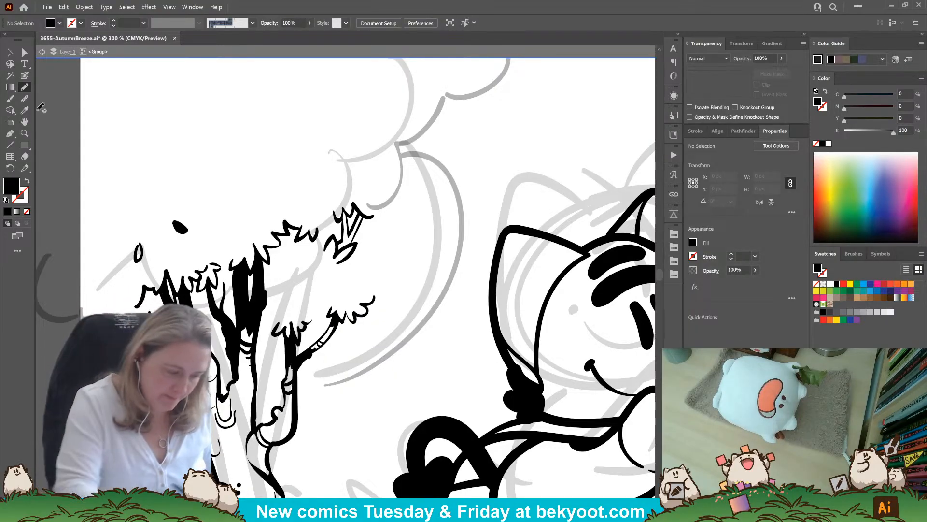
# Paint a row of small jagged leaf strokes from the right branch to the canopy guide's lower end using the Blob Brush
pyautogui.hotkey('shift', 'b')
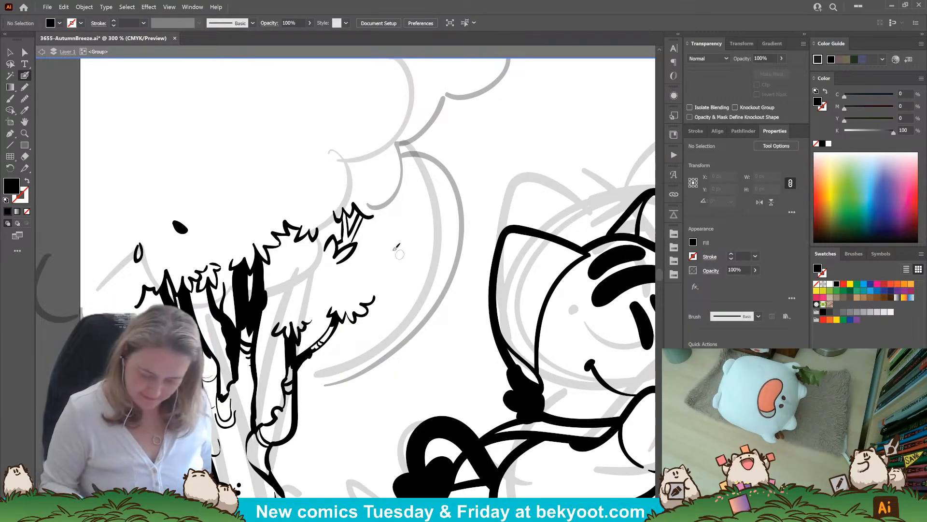
pyautogui.press('Return')
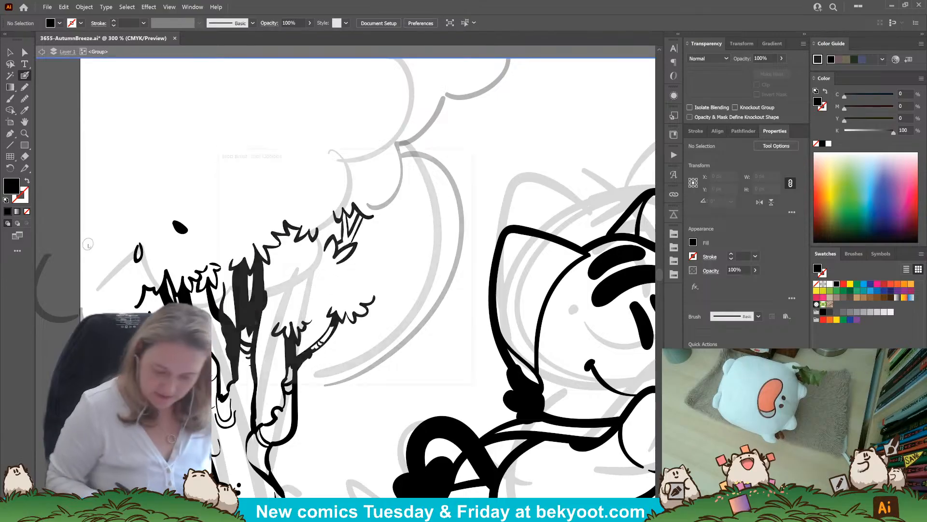
pyautogui.press('Return')
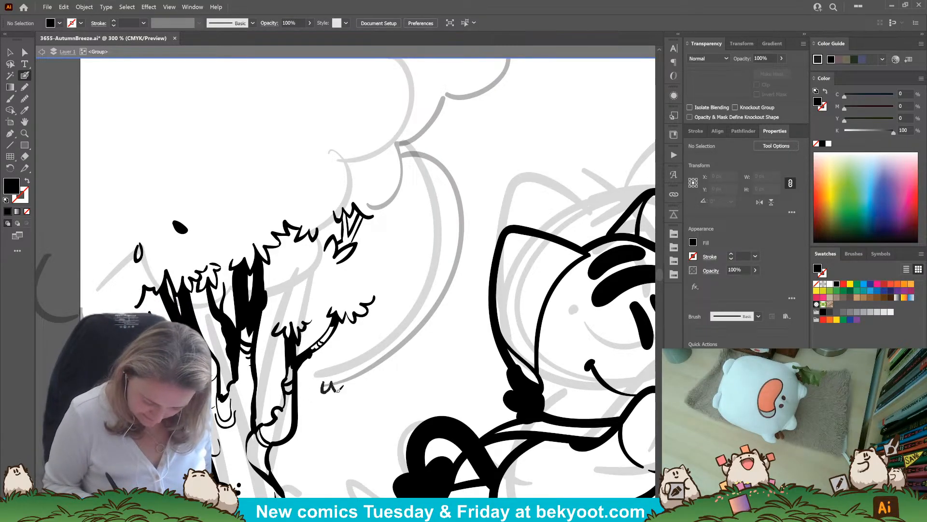
pyautogui.moveTo(322, 380); pyautogui.dragTo(357, 373)
pyautogui.hotkey('shift', 'x')
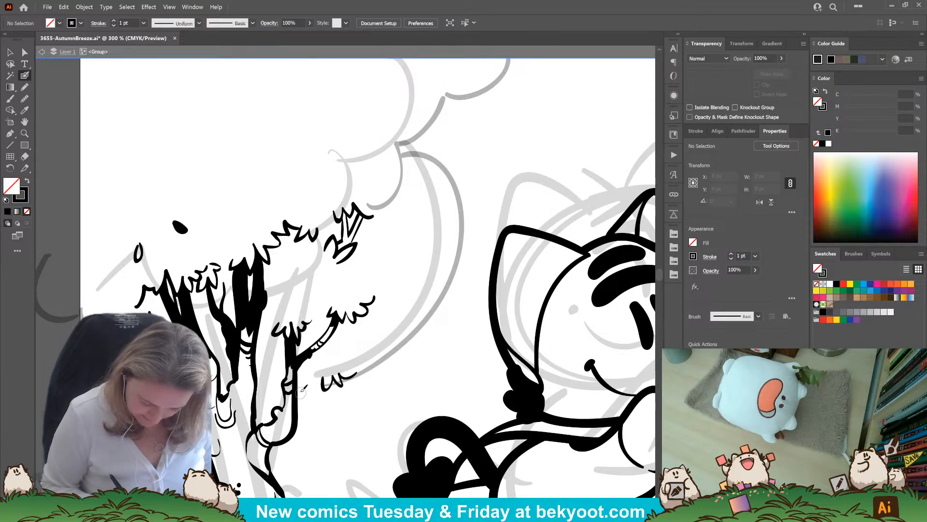
pyautogui.moveTo(304, 394); pyautogui.dragTo(322, 376)
# Paint a jagged leaf edge below the left branch out from the trunk, undoing strokes that do not fit
pyautogui.moveTo(376, 399); pyautogui.dragTo(464, 378)
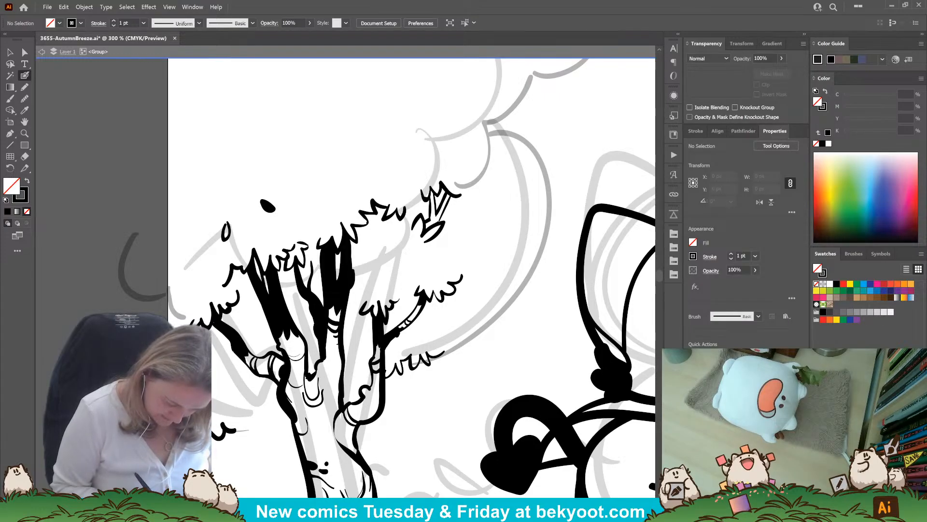
pyautogui.moveTo(236, 428)
pyautogui.mouseDown()
pyautogui.moveTo(261, 433)
pyautogui.moveTo(261, 405)
pyautogui.moveTo(289, 408)
pyautogui.mouseUp()
pyautogui.hotkey('ctrl', 'z')
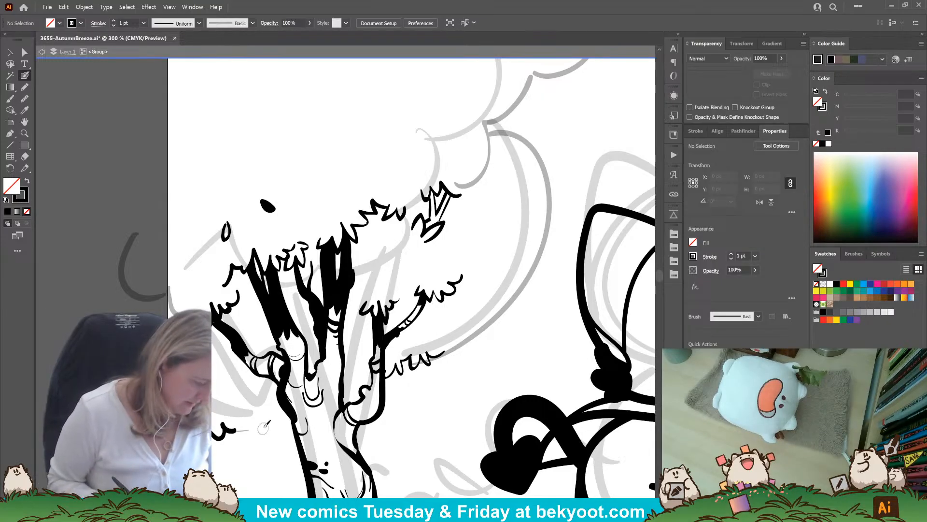
pyautogui.press('Return')
pyautogui.press('Escape')
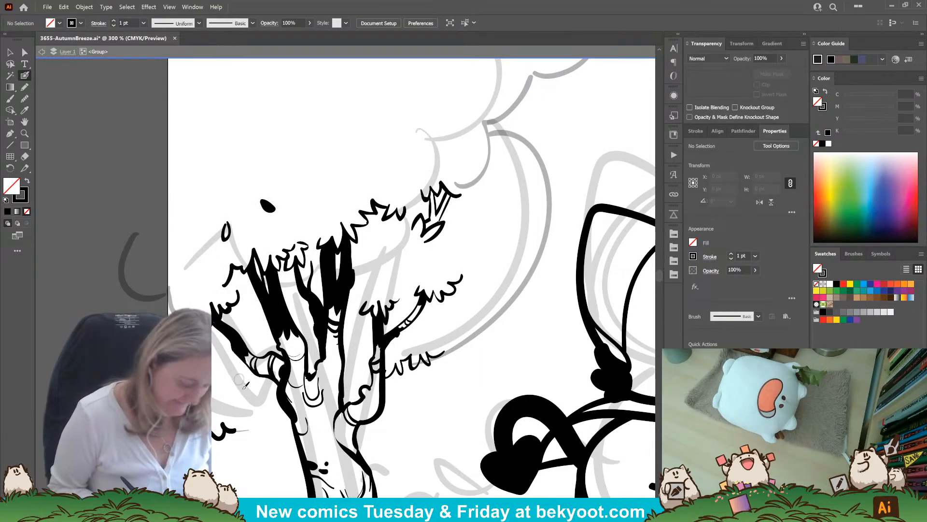
pyautogui.moveTo(238, 425)
pyautogui.mouseDown()
pyautogui.moveTo(241, 434)
pyautogui.moveTo(264, 427)
pyautogui.moveTo(260, 406)
pyautogui.moveTo(273, 426)
pyautogui.moveTo(275, 407)
pyautogui.moveTo(291, 422)
pyautogui.moveTo(270, 417)
pyautogui.moveTo(289, 400)
pyautogui.mouseUp()
pyautogui.hotkey('ctrl', 'z')
pyautogui.hotkey('ctrl', 'z')
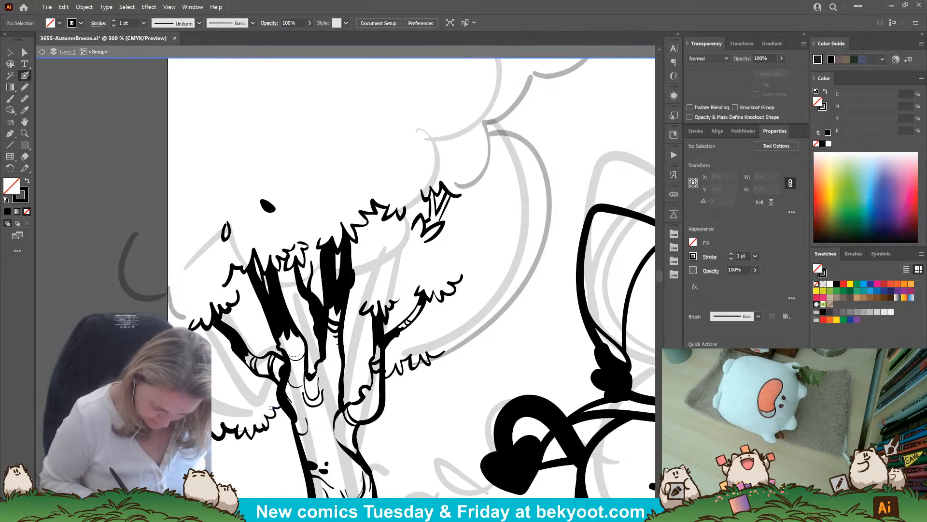
# Outline the leaf clump below the left branch with the Pencil tool and fill it solid black
pyautogui.click(26, 87)
pyautogui.moveTo(251, 448); pyautogui.dragTo(263, 424)
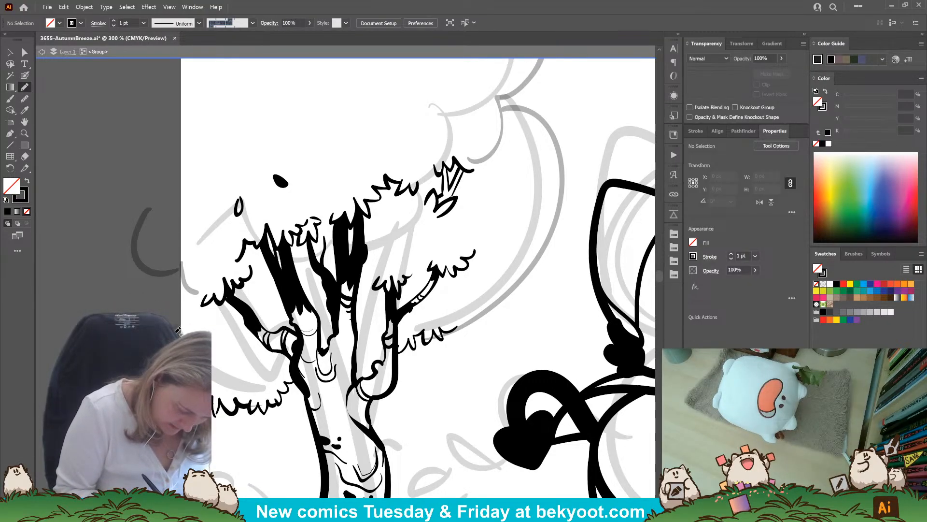
pyautogui.moveTo(178, 330); pyautogui.dragTo(179, 331)
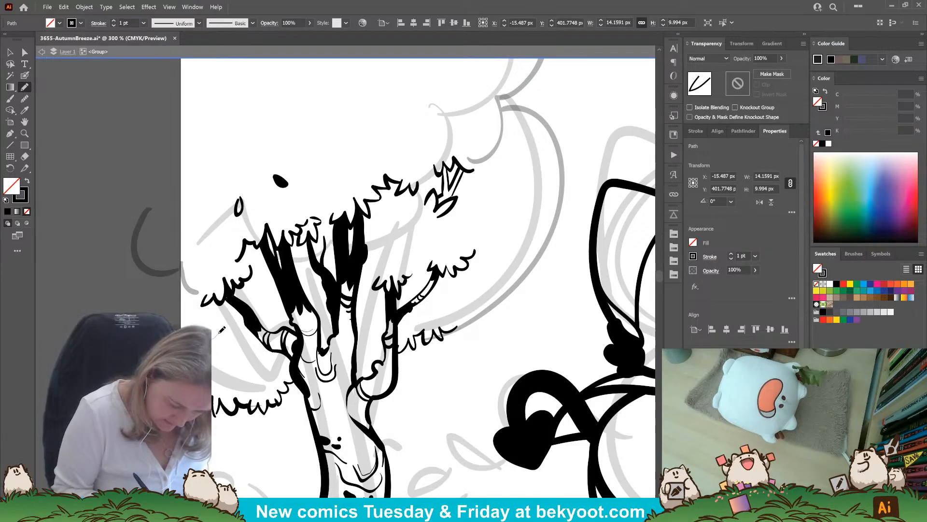
pyautogui.moveTo(227, 337)
pyautogui.mouseDown()
pyautogui.moveTo(243, 349)
pyautogui.moveTo(261, 347)
pyautogui.moveTo(259, 339)
pyautogui.moveTo(296, 360)
pyautogui.moveTo(293, 382)
pyautogui.moveTo(264, 412)
pyautogui.moveTo(249, 403)
pyautogui.moveTo(214, 399)
pyautogui.mouseUp()
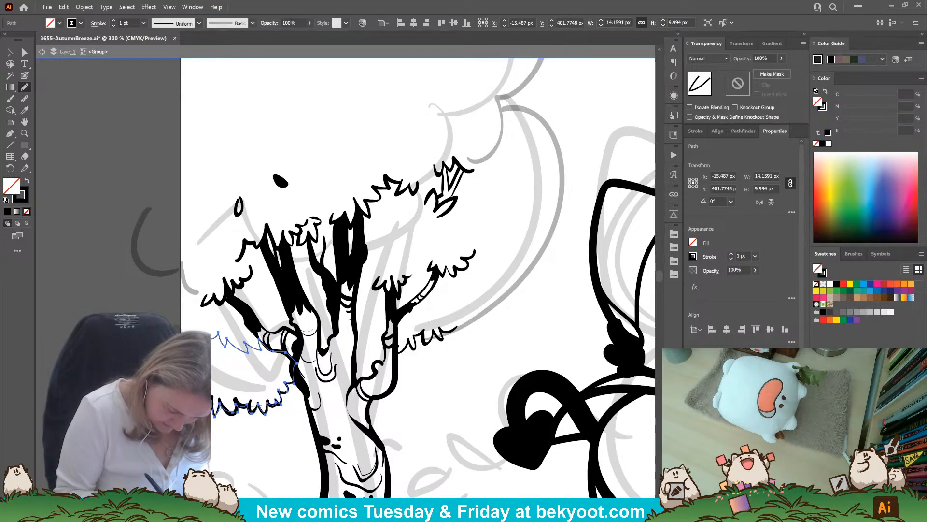
pyautogui.hotkey('ctrl', 'z')
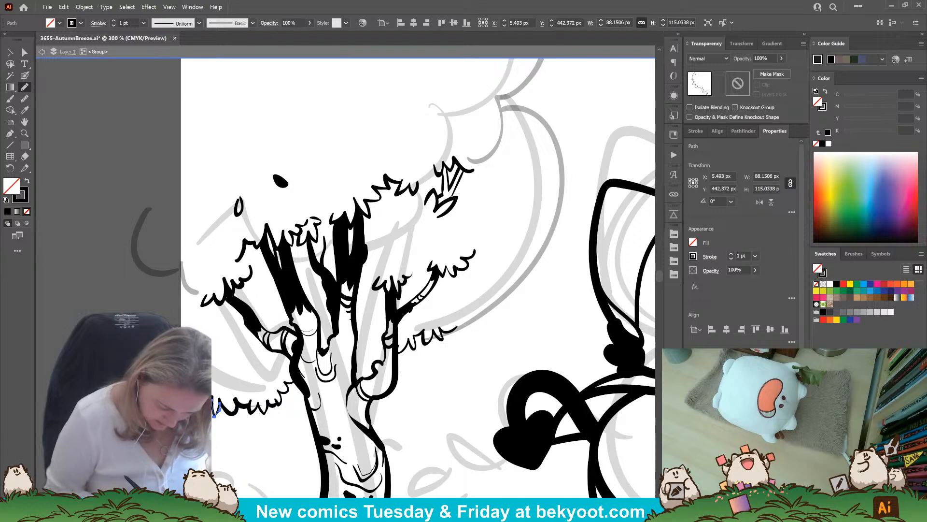
pyautogui.hotkey('ctrl', 'shift', 'z')
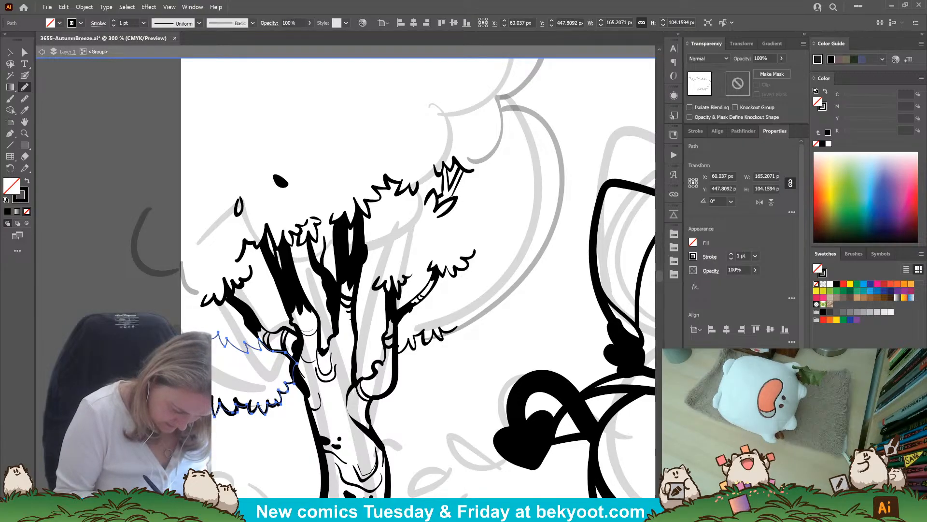
pyautogui.moveTo(170, 327); pyautogui.dragTo(173, 327)
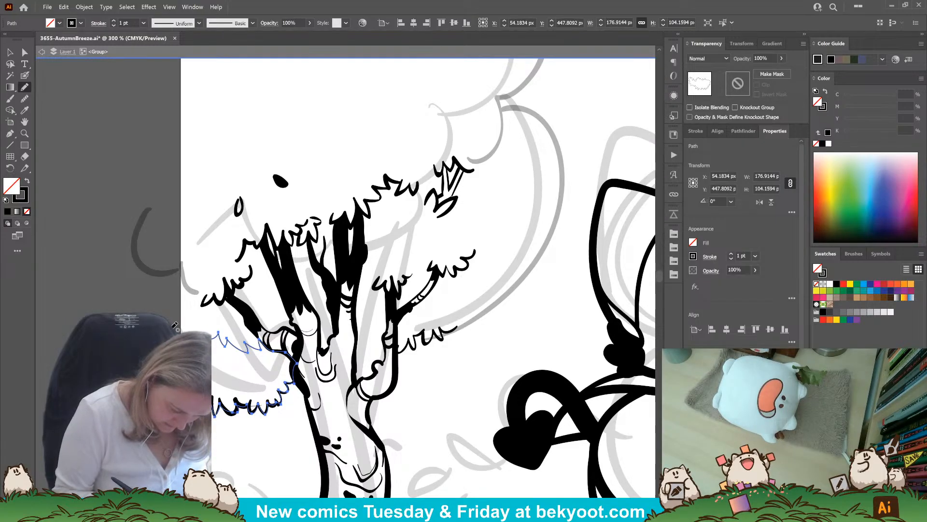
pyautogui.hotkey('shift', 'x')
pyautogui.hotkey('ctrl', 'shift', 'a')
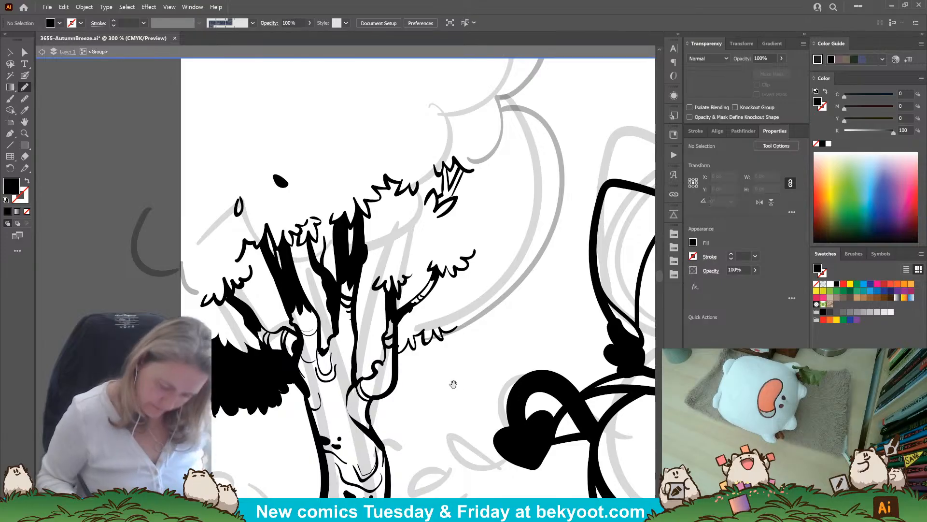
# Adjust the anchor points of the black shading shape on the left branch with the Direct Selection tool
pyautogui.moveTo(372, 331); pyautogui.dragTo(362, 352)
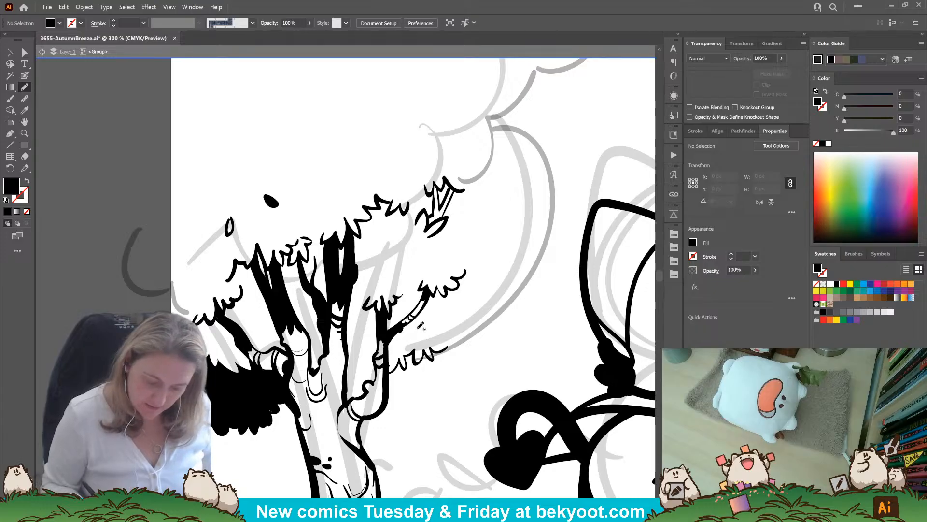
pyautogui.press('a')
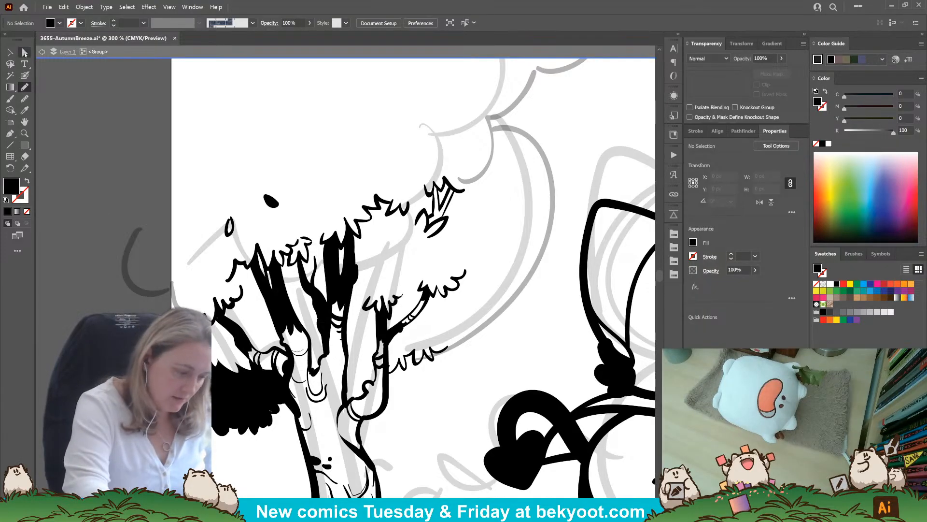
pyautogui.click(221, 323)
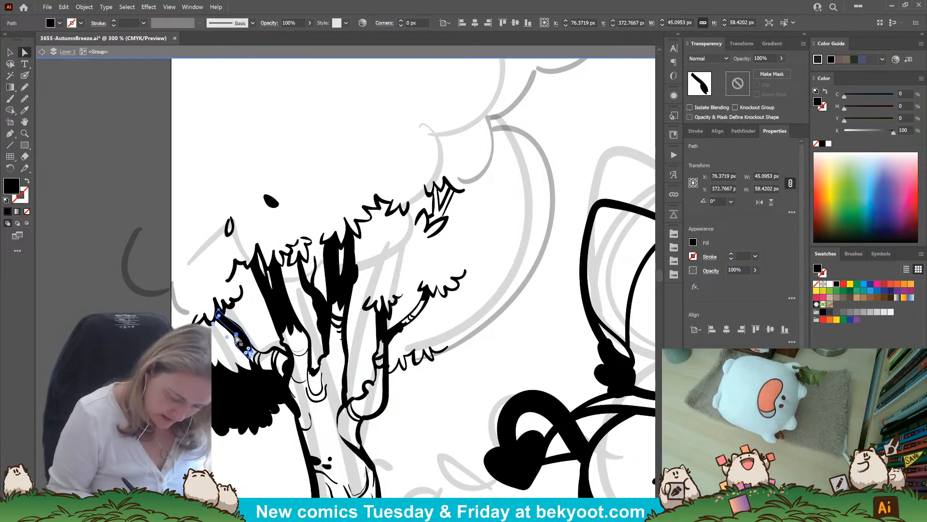
pyautogui.click(219, 317)
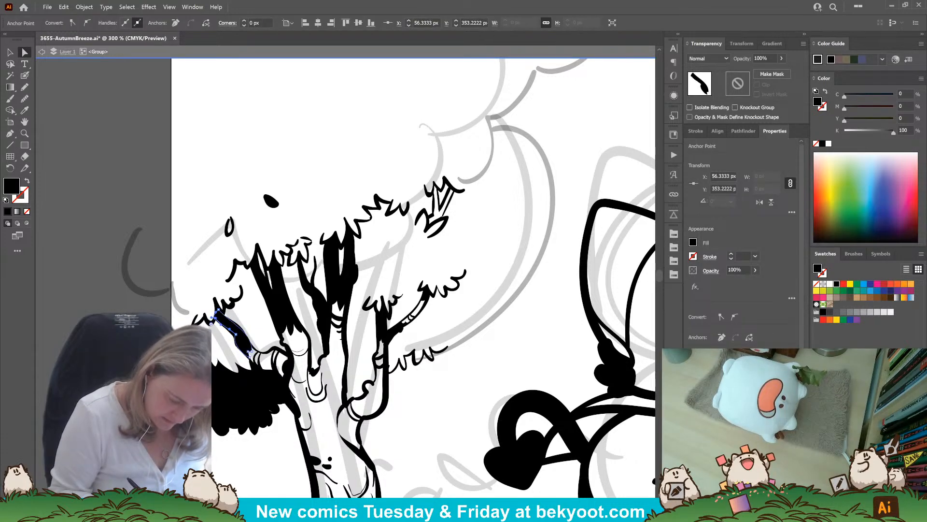
pyautogui.moveTo(250, 352); pyautogui.dragTo(250, 353)
pyautogui.click(251, 314)
pyautogui.scroll(-1, 225, 298)
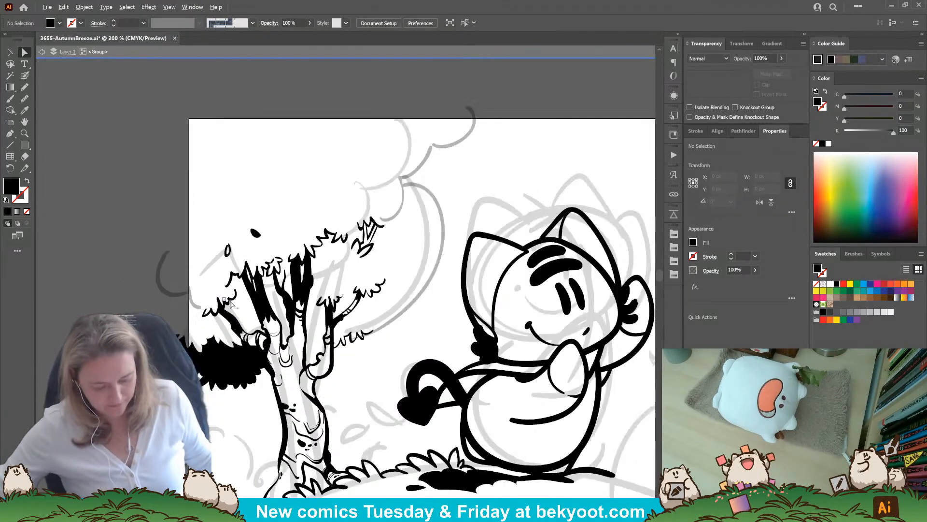
pyautogui.scroll(-1, 231, 304)
pyautogui.scroll(1, 357, 269)
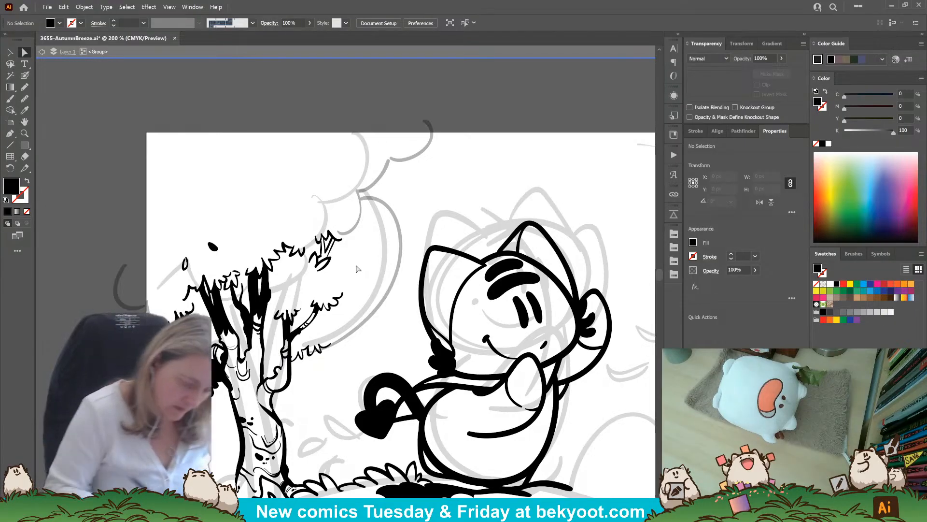
# Paint jagged leaf strokes with the black Blob Brush from the upper right branch tip up the canopy guide to where the guides meet
pyautogui.press('n')
pyautogui.moveTo(337, 376); pyautogui.dragTo(312, 381)
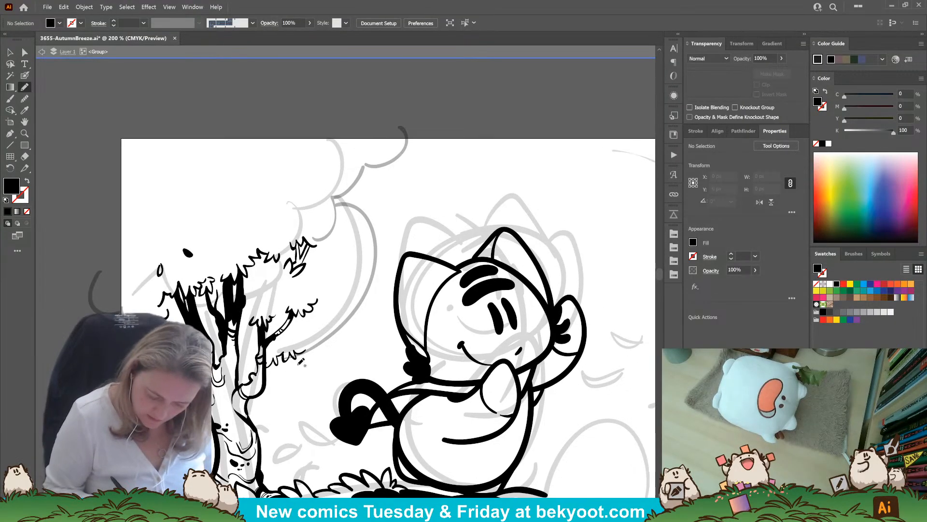
pyautogui.keyDown('ctrl'); pyautogui.click(303, 352); pyautogui.keyUp('ctrl')
pyautogui.click(24, 76)
pyautogui.hscroll(-2, 354, 335)
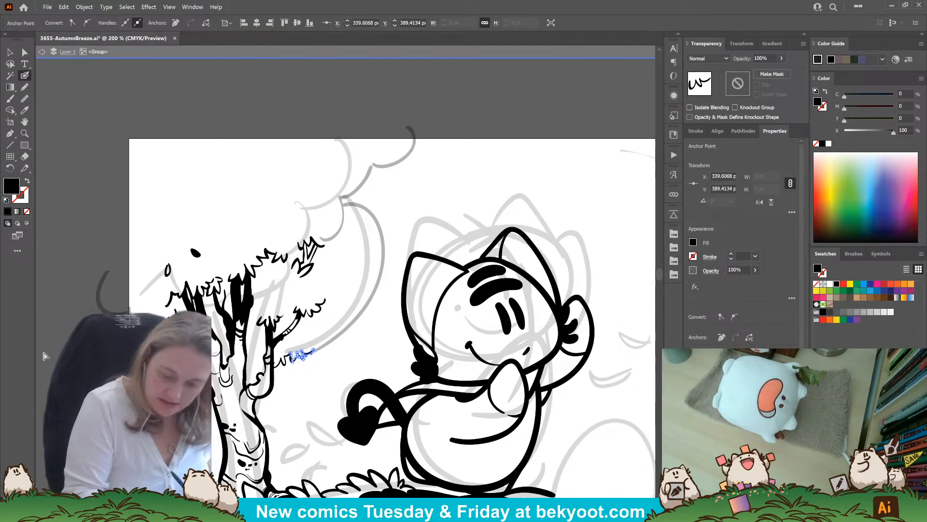
pyautogui.keyDown('ctrl'); pyautogui.click(354, 336); pyautogui.keyUp('ctrl')
pyautogui.moveTo(359, 335); pyautogui.dragTo(317, 355)
pyautogui.moveTo(302, 256); pyautogui.dragTo(296, 261)
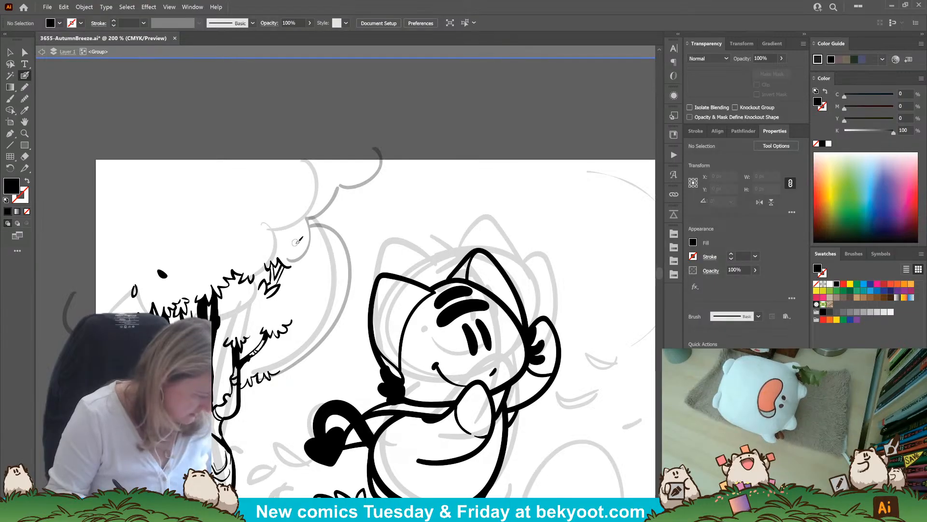
pyautogui.hotkey('shift', 'x')
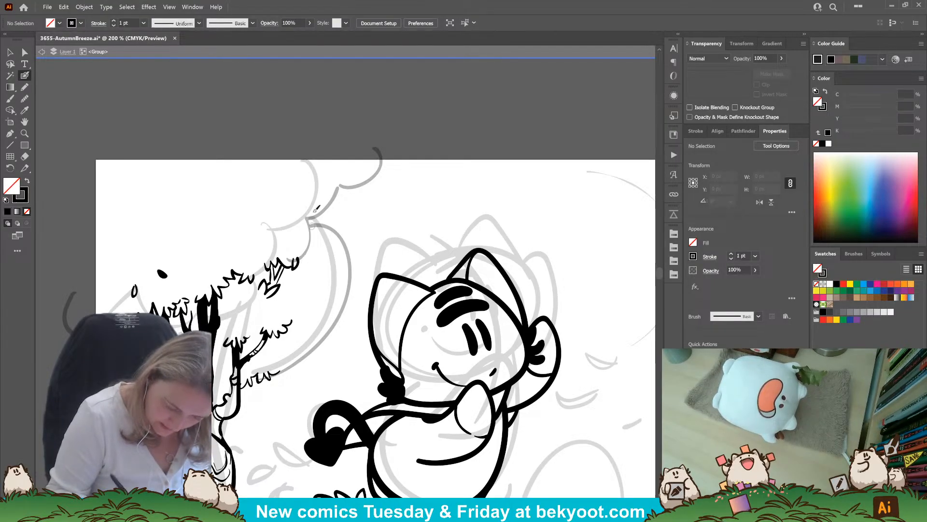
pyautogui.moveTo(297, 261)
pyautogui.mouseDown()
pyautogui.moveTo(316, 209)
pyautogui.moveTo(310, 204)
pyautogui.mouseUp()
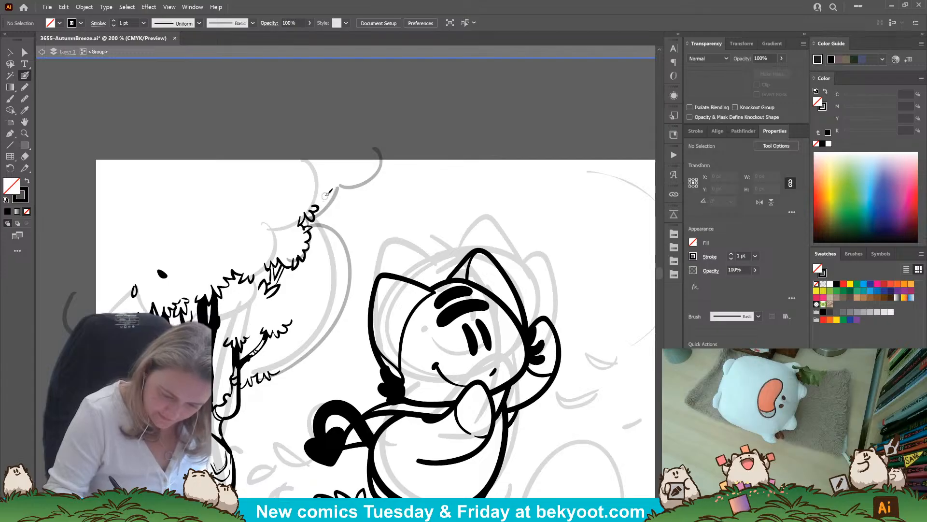
# Extend the jagged leaf edge along the rising canopy guide toward the page's upper edge, undoing strokes that do not fit
pyautogui.moveTo(336, 188); pyautogui.dragTo(350, 184)
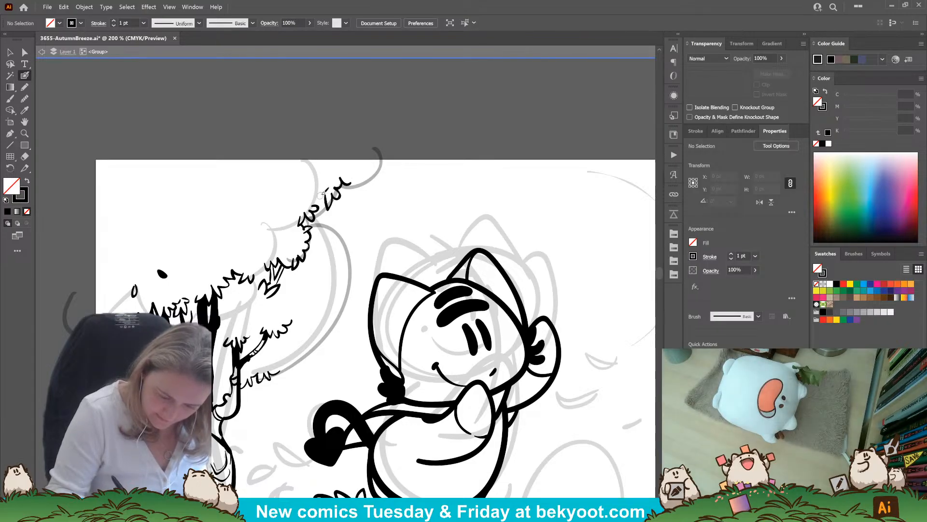
pyautogui.hotkey('ctrl', 'z')
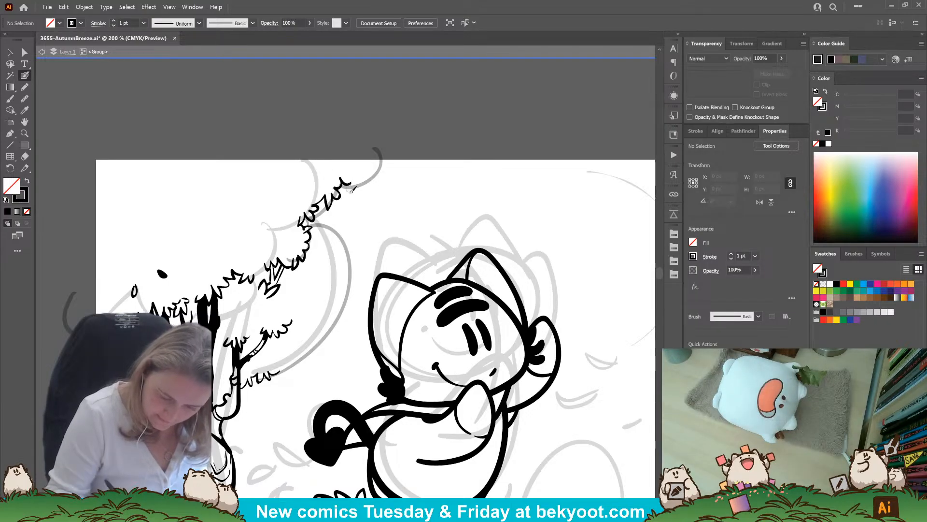
pyautogui.moveTo(361, 182)
pyautogui.mouseDown()
pyautogui.moveTo(378, 161)
pyautogui.moveTo(368, 181)
pyautogui.mouseUp()
pyautogui.hotkey('ctrl', 'z')
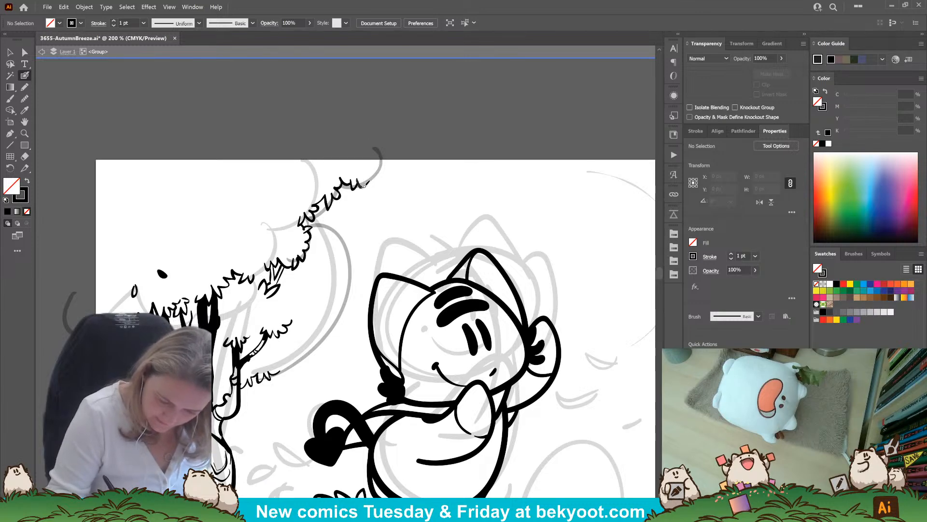
pyautogui.hotkey('ctrl', 'z')
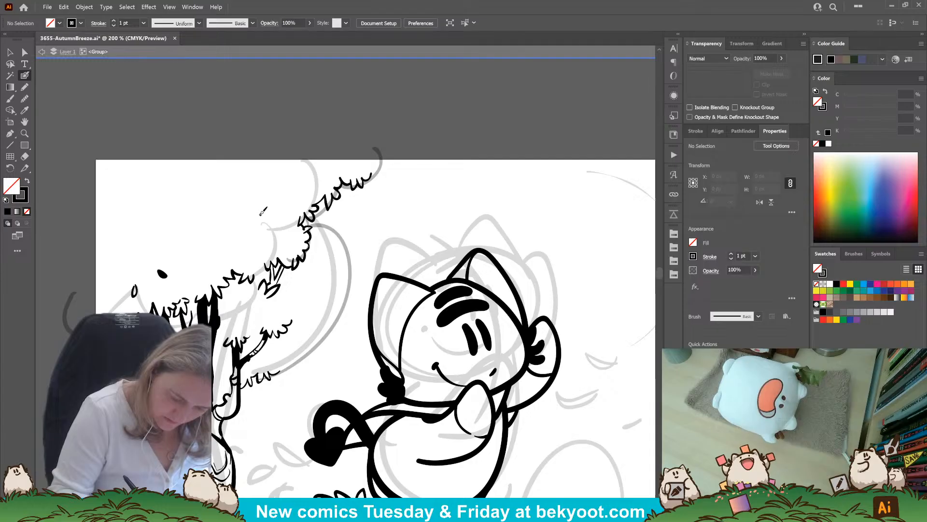
# Paint a row of small leaf strokes along the top of the rounded canopy clump above the upper right branch
pyautogui.moveTo(261, 212)
pyautogui.mouseDown()
pyautogui.moveTo(281, 208)
pyautogui.moveTo(288, 220)
pyautogui.moveTo(293, 201)
pyautogui.moveTo(296, 214)
pyautogui.mouseUp()
pyautogui.hotkey('ctrl', 'z')
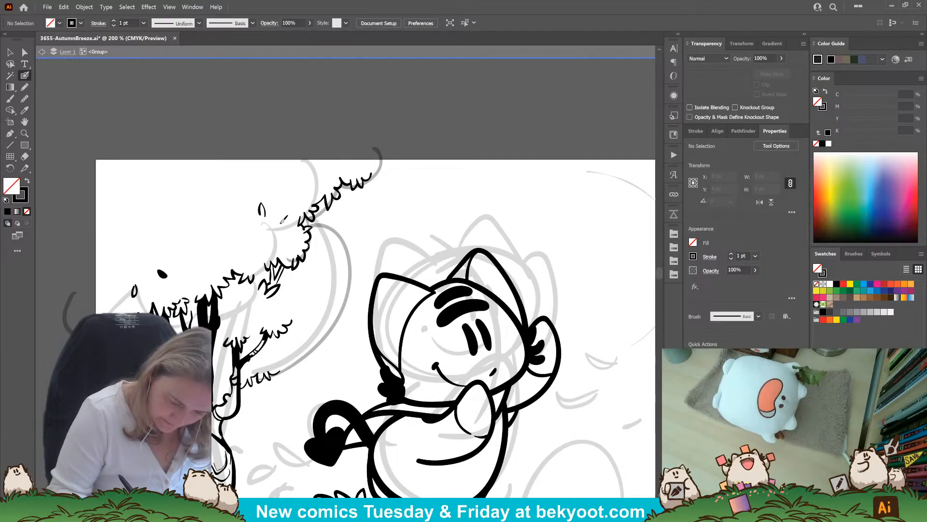
pyautogui.moveTo(292, 220)
pyautogui.mouseDown()
pyautogui.moveTo(273, 212)
pyautogui.moveTo(271, 223)
pyautogui.mouseUp()
pyautogui.hotkey('ctrl', 'z')
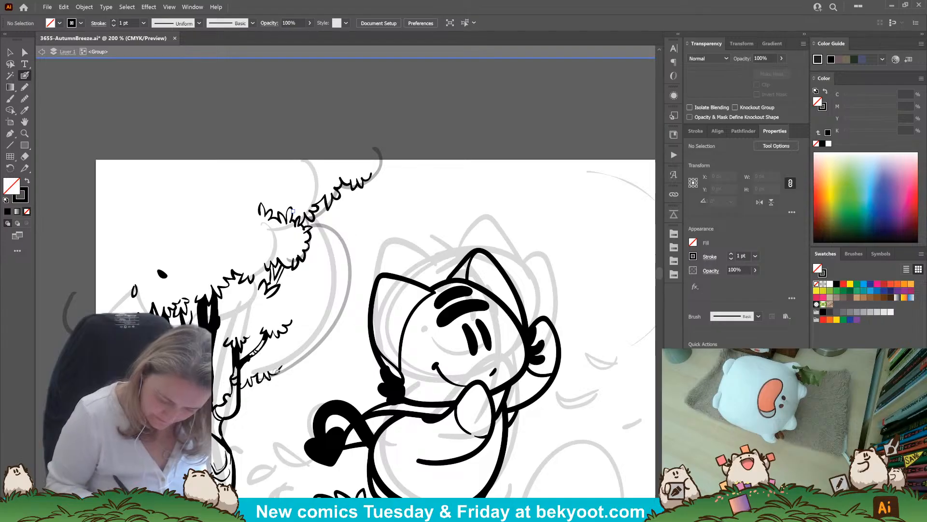
# Paint leaf strokes over the top of the outer canopy guide and extend the two leaf rows around the lower right branch
pyautogui.moveTo(279, 371); pyautogui.dragTo(303, 357)
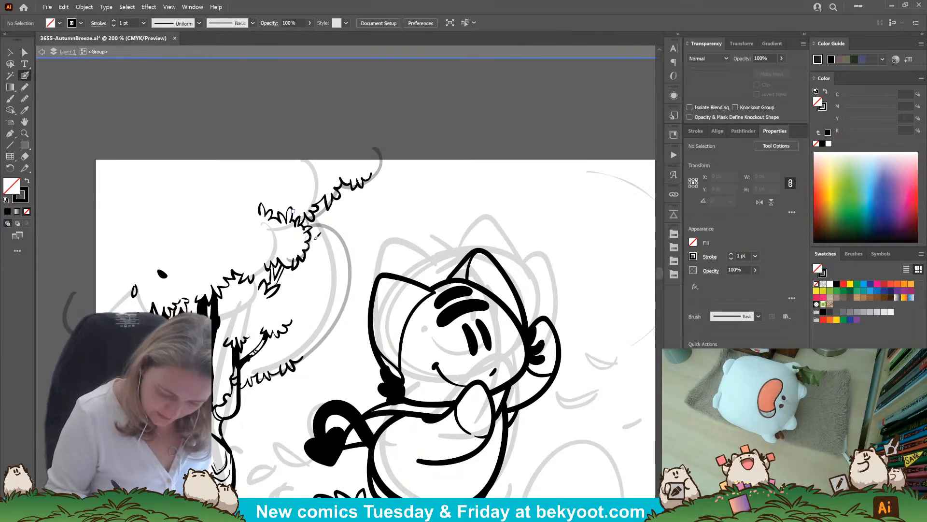
pyautogui.moveTo(319, 222)
pyautogui.mouseDown()
pyautogui.moveTo(350, 234)
pyautogui.moveTo(340, 246)
pyautogui.moveTo(354, 258)
pyautogui.mouseUp()
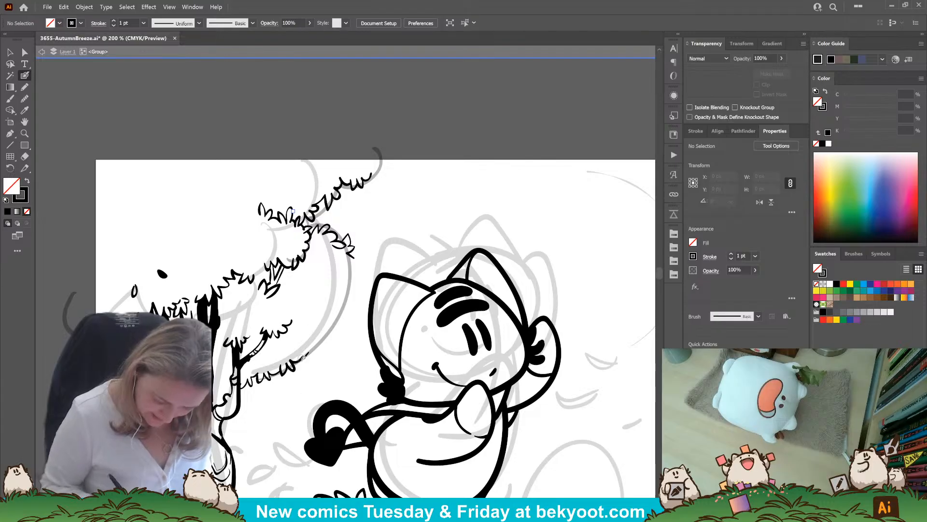
pyautogui.moveTo(304, 357)
pyautogui.mouseDown()
pyautogui.moveTo(324, 340)
pyautogui.moveTo(304, 315)
pyautogui.mouseUp()
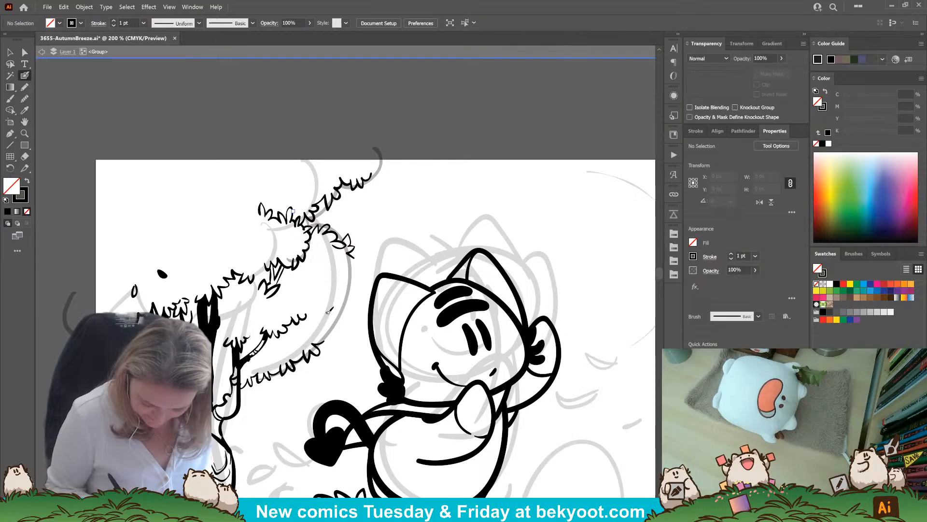
# Continue the leaf edge up the lower right curve of the outer canopy guide, undoing strokes that do not fit
pyautogui.moveTo(336, 314); pyautogui.dragTo(350, 300)
pyautogui.hotkey('ctrl', 'z')
pyautogui.hotkey('ctrl', 'z')
pyautogui.hotkey('ctrl', 'z')
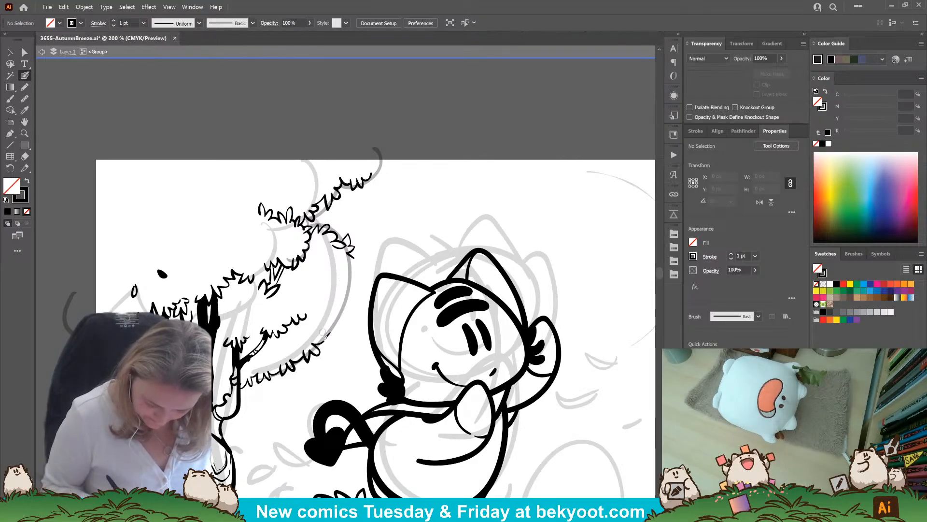
pyautogui.hotkey('ctrl', 'z')
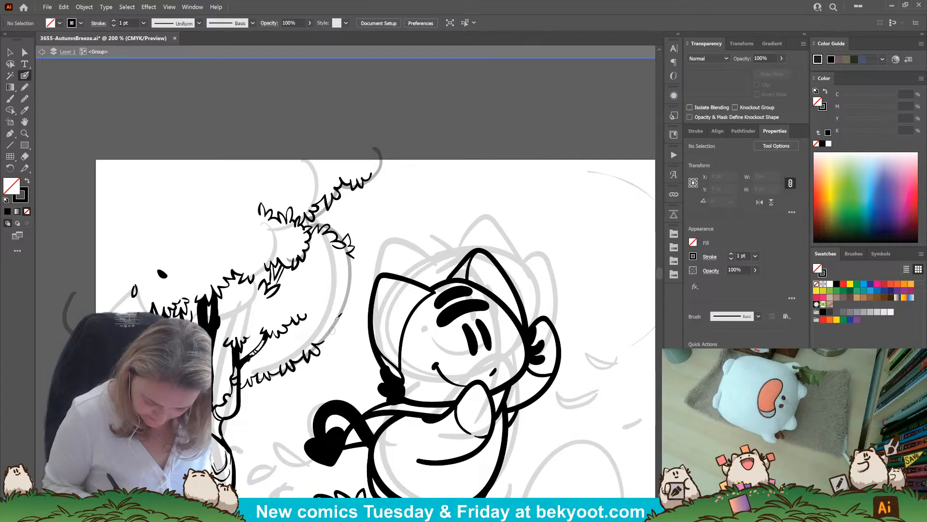
pyautogui.moveTo(329, 293)
pyautogui.mouseDown()
pyautogui.moveTo(349, 297)
pyautogui.moveTo(320, 329)
pyautogui.mouseUp()
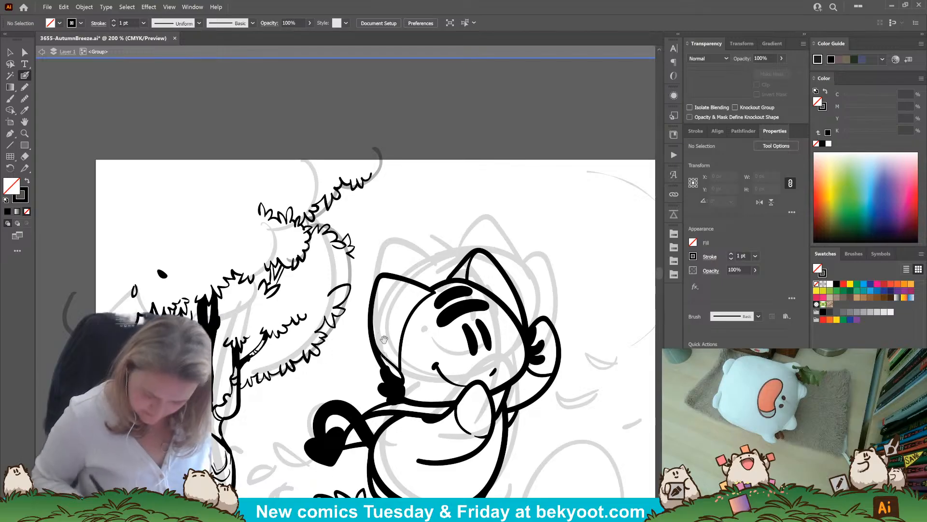
# Add a small leaf stroke below the pointed leaf cluster on the outer canopy guide, undoing the misplaced one inside the canopy
pyautogui.scroll(2, 338, 373)
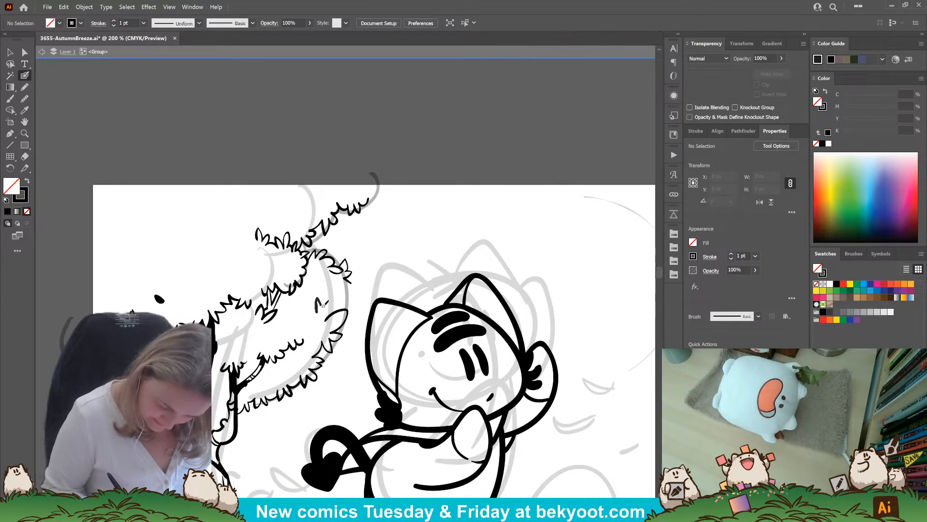
pyautogui.moveTo(331, 309); pyautogui.dragTo(328, 312)
pyautogui.hotkey('ctrl', 'z')
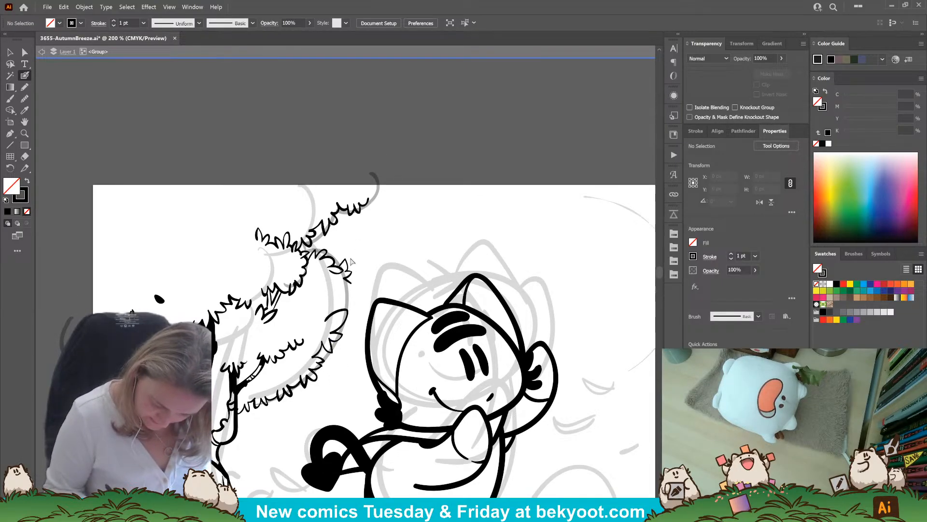
pyautogui.moveTo(352, 281); pyautogui.dragTo(344, 284)
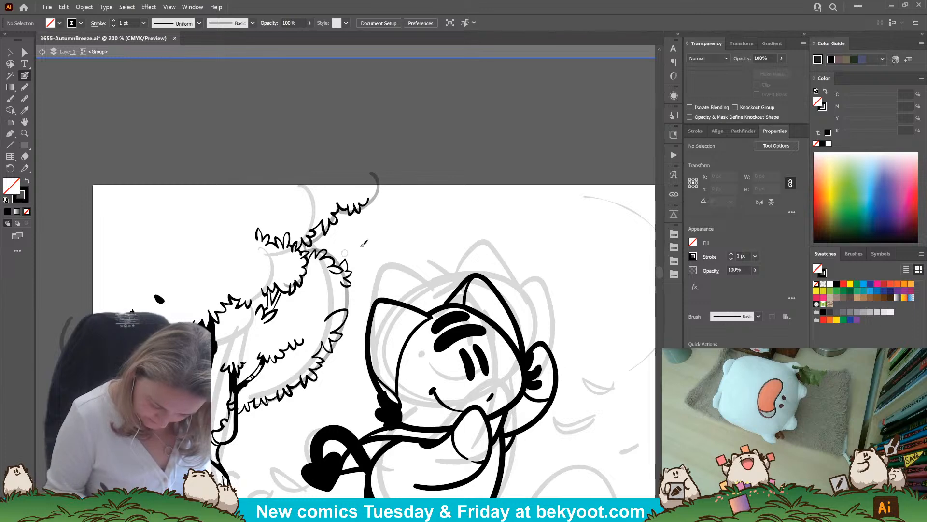
pyautogui.moveTo(333, 337); pyautogui.dragTo(358, 359)
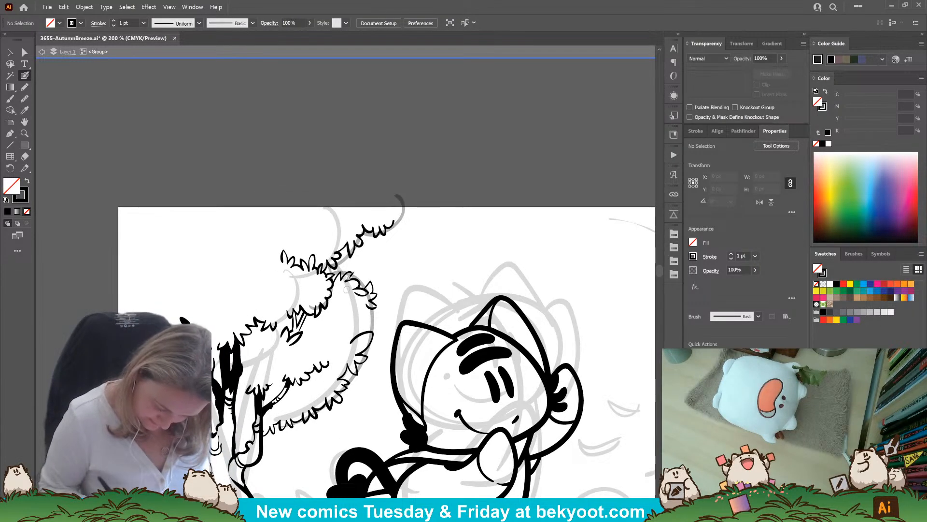
pyautogui.moveTo(336, 344)
pyautogui.mouseDown()
pyautogui.moveTo(348, 322)
pyautogui.moveTo(351, 341)
pyautogui.moveTo(339, 350)
pyautogui.moveTo(342, 325)
pyautogui.moveTo(352, 345)
pyautogui.mouseUp()
pyautogui.hotkey('ctrl', 'z')
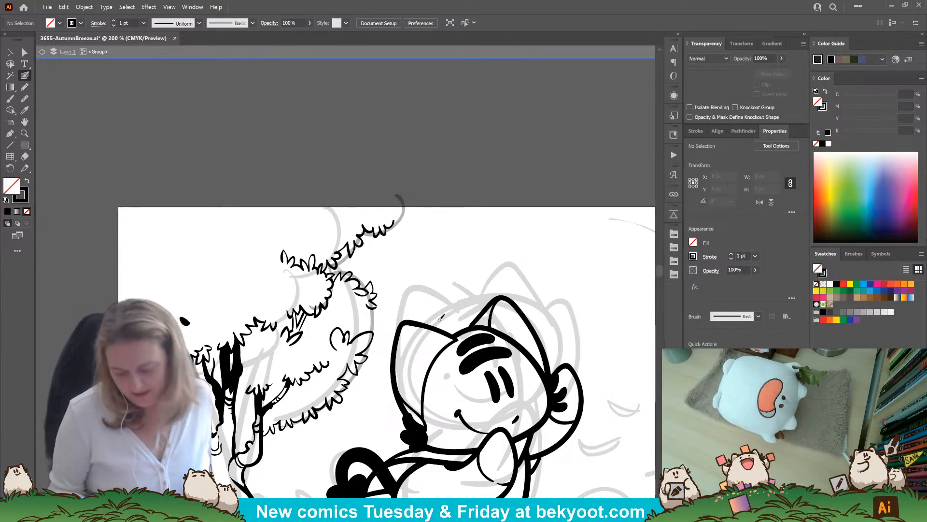
pyautogui.hotkey('ctrl', 'z')
# Paint more leaf strokes on the right side of the canopy to bridge the gap between the upper and lower leaf edges
pyautogui.moveTo(386, 294); pyautogui.dragTo(368, 279)
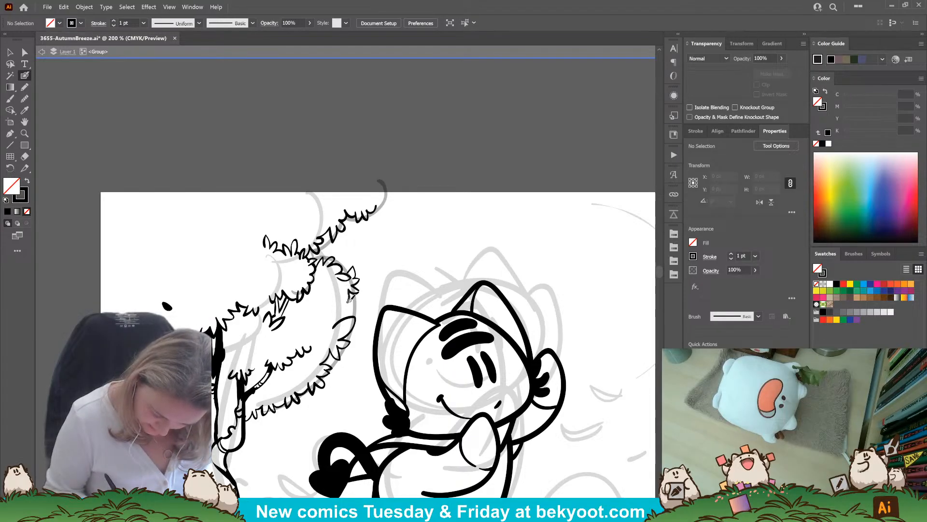
pyautogui.moveTo(348, 289); pyautogui.dragTo(354, 300)
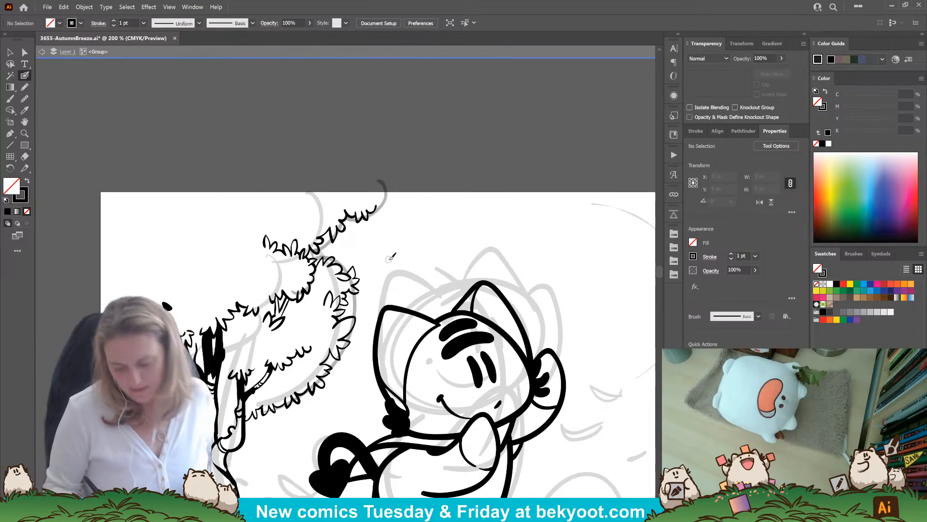
pyautogui.moveTo(348, 376); pyautogui.dragTo(402, 263)
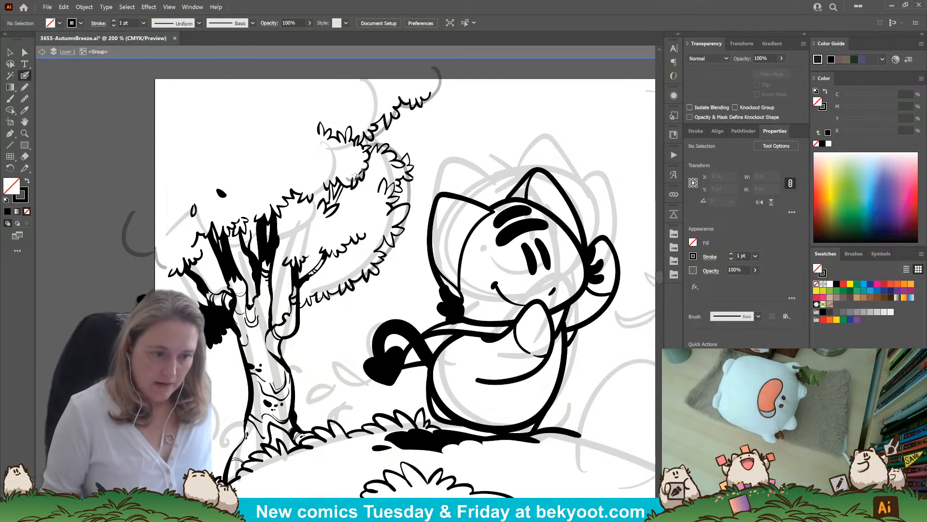
# Draw a solid black leaf clump with the Pencil tool in the fork between the trunk and the lower right branch
pyautogui.moveTo(283, 277); pyautogui.dragTo(331, 271)
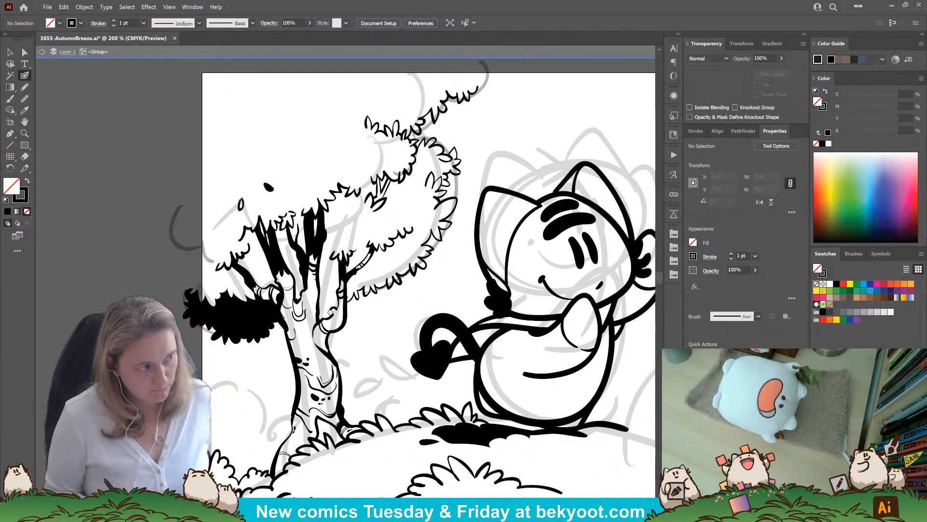
pyautogui.moveTo(330, 271); pyautogui.dragTo(341, 336)
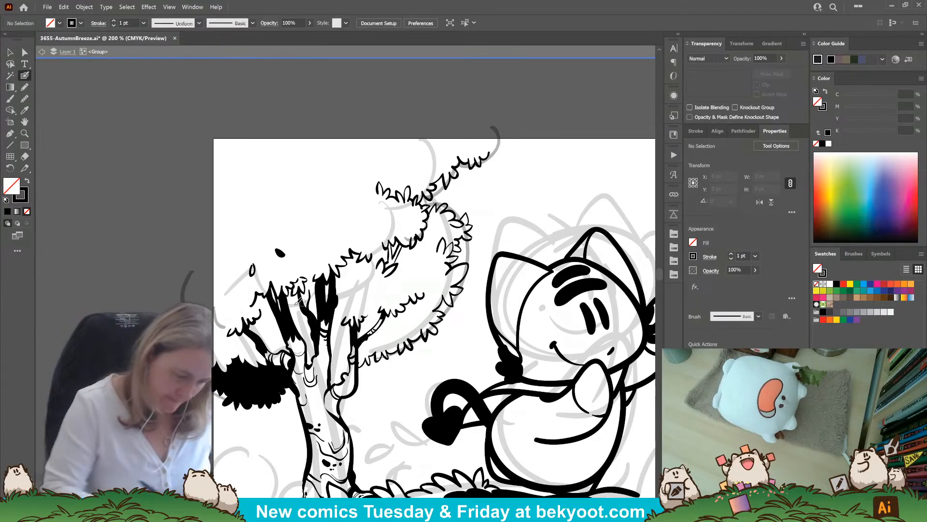
pyautogui.click(25, 87)
pyautogui.moveTo(363, 380)
pyautogui.mouseDown()
pyautogui.moveTo(347, 410)
pyautogui.moveTo(303, 385)
pyautogui.moveTo(286, 340)
pyautogui.moveTo(301, 340)
pyautogui.moveTo(285, 366)
pyautogui.moveTo(287, 333)
pyautogui.mouseUp()
pyautogui.hotkey('shift', 'x')
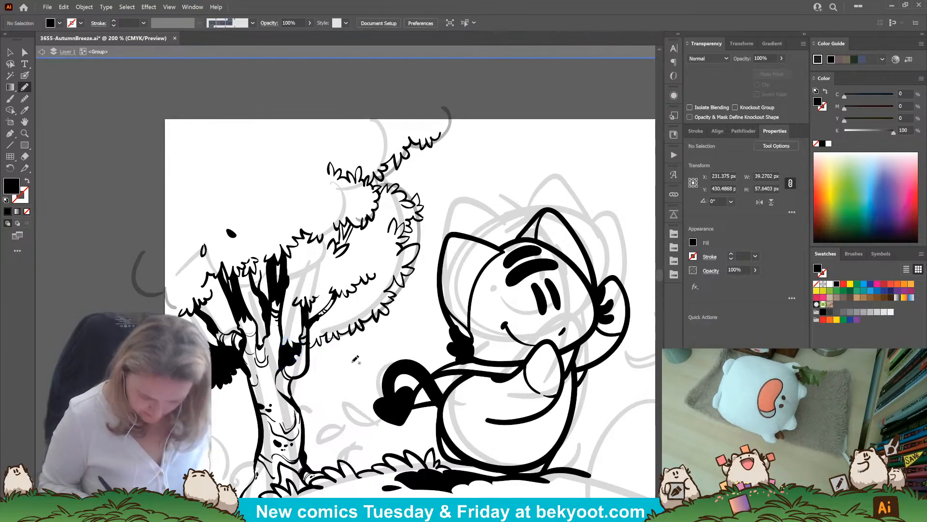
pyautogui.moveTo(349, 342); pyautogui.dragTo(339, 341)
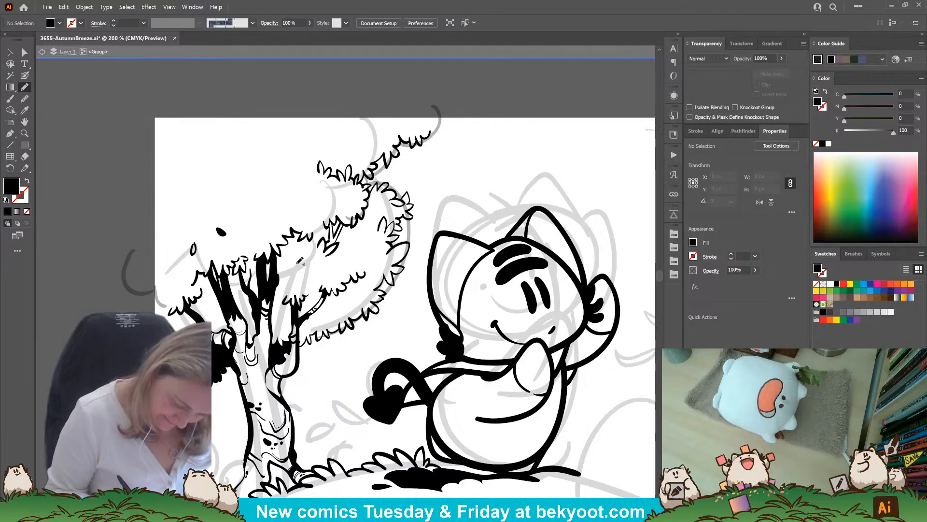
pyautogui.moveTo(300, 278)
pyautogui.mouseDown()
pyautogui.moveTo(314, 264)
pyautogui.moveTo(301, 246)
pyautogui.moveTo(293, 259)
pyautogui.mouseUp()
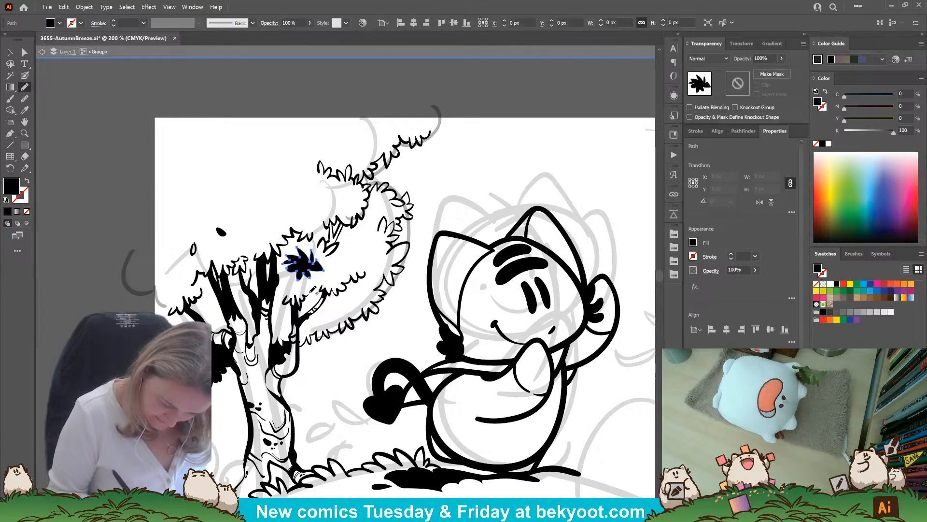
pyautogui.moveTo(349, 358); pyautogui.dragTo(368, 326)
pyautogui.keyDown('ctrl'); pyautogui.click(325, 242); pyautogui.keyUp('ctrl')
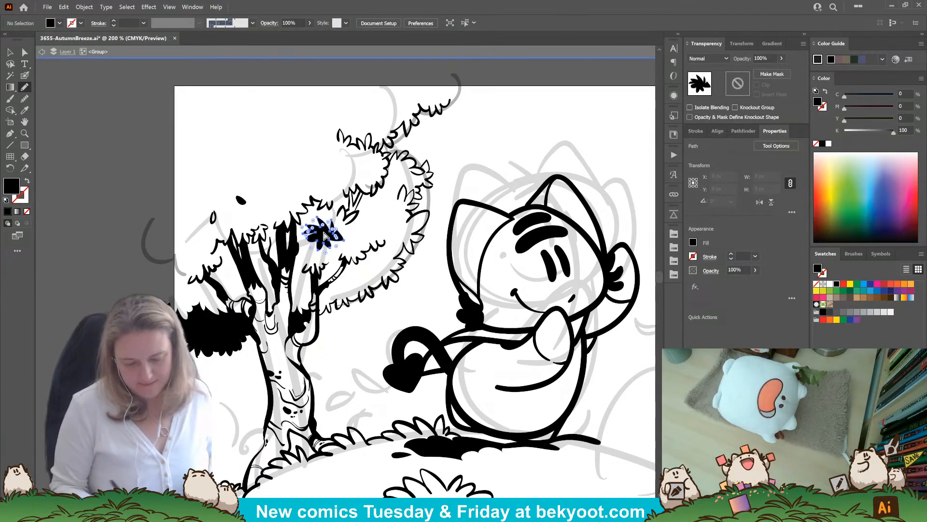
pyautogui.press('Delete')
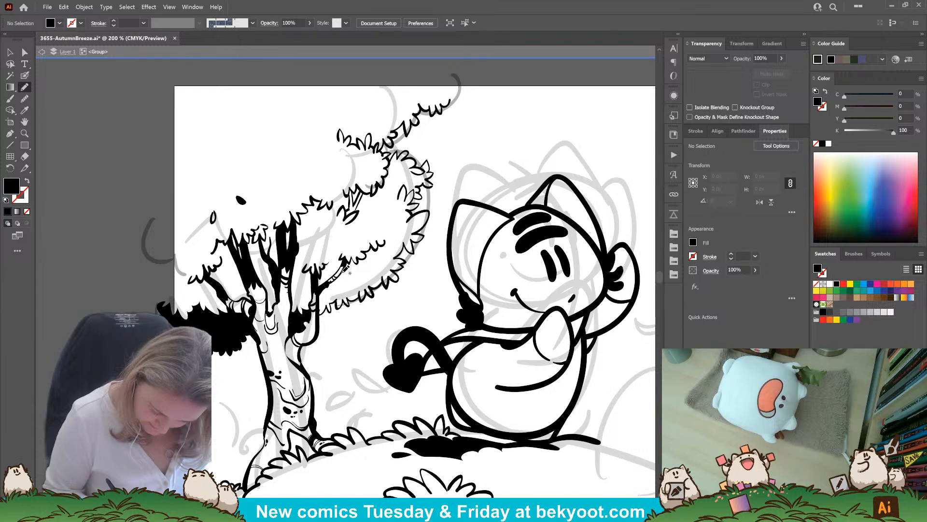
# Outline the area between the lower right branch's leaf row and the leaf edge beneath it with the Pencil tool, filled solid black
pyautogui.moveTo(347, 276)
pyautogui.mouseDown()
pyautogui.moveTo(367, 279)
pyautogui.moveTo(362, 263)
pyautogui.moveTo(370, 251)
pyautogui.moveTo(390, 240)
pyautogui.moveTo(397, 254)
pyautogui.moveTo(399, 244)
pyautogui.moveTo(395, 254)
pyautogui.moveTo(411, 262)
pyautogui.moveTo(405, 281)
pyautogui.moveTo(370, 292)
pyautogui.mouseUp()
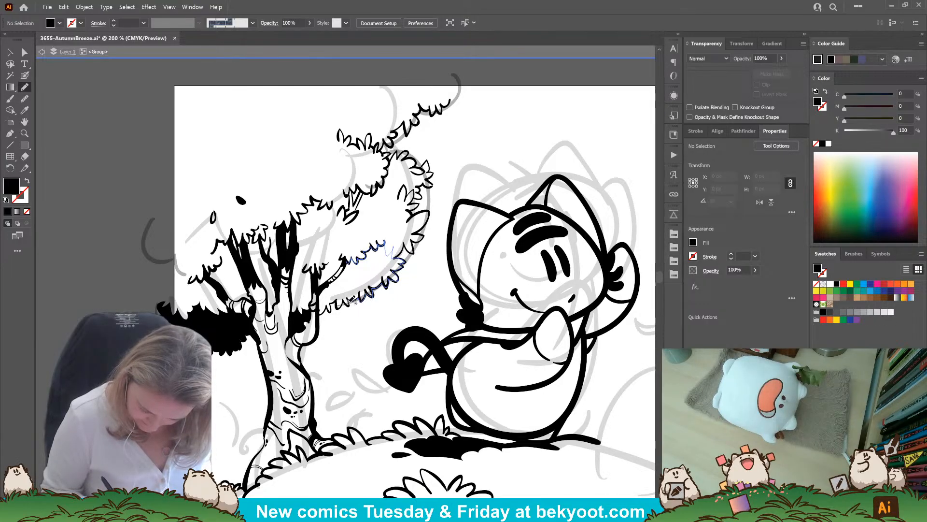
pyautogui.moveTo(346, 305)
pyautogui.mouseDown()
pyautogui.moveTo(323, 315)
pyautogui.moveTo(326, 293)
pyautogui.mouseUp()
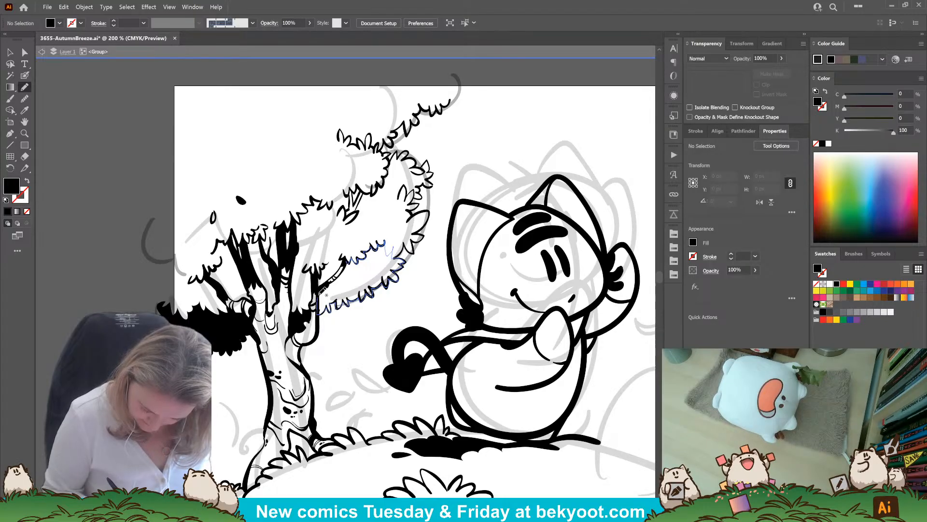
pyautogui.moveTo(346, 263); pyautogui.dragTo(344, 258)
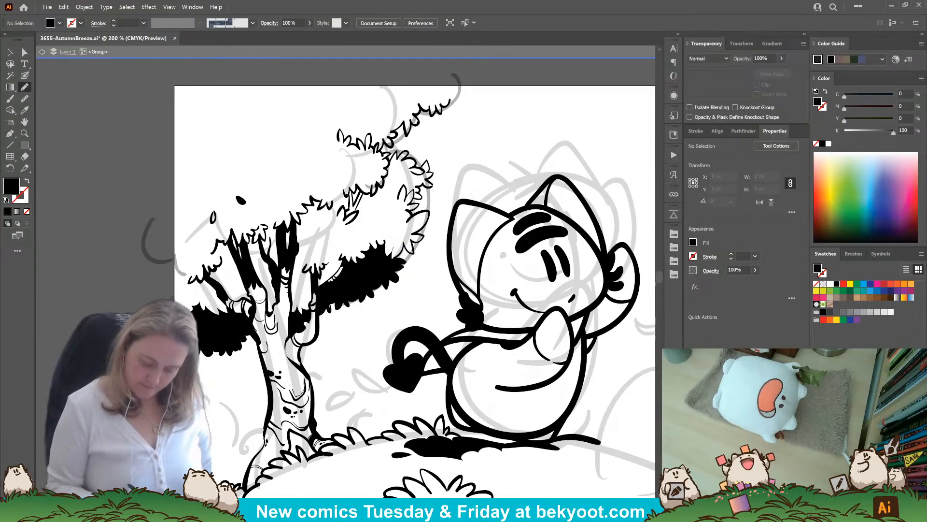
# Reshape the lower edge of the black leaf clump nearest the trunk by moving its anchor points onto the inked leaf tips
pyautogui.click(25, 51)
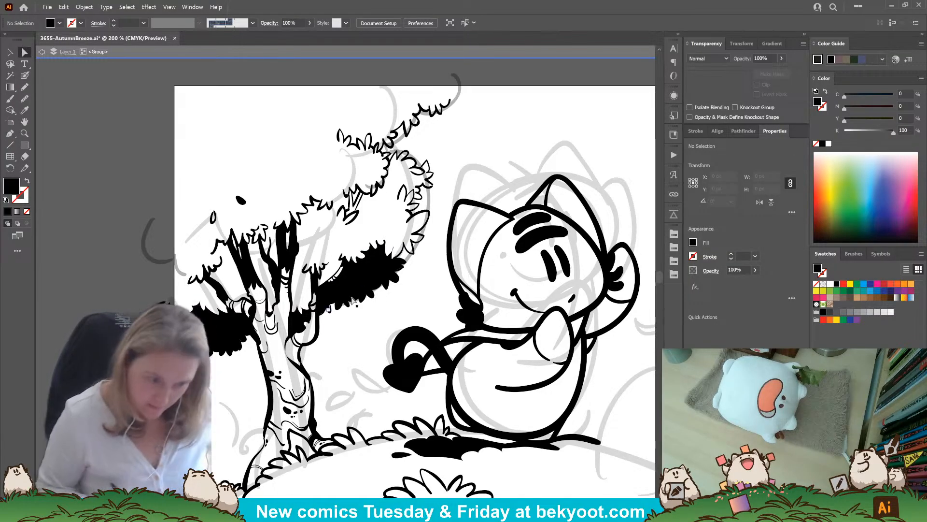
pyautogui.click(334, 306)
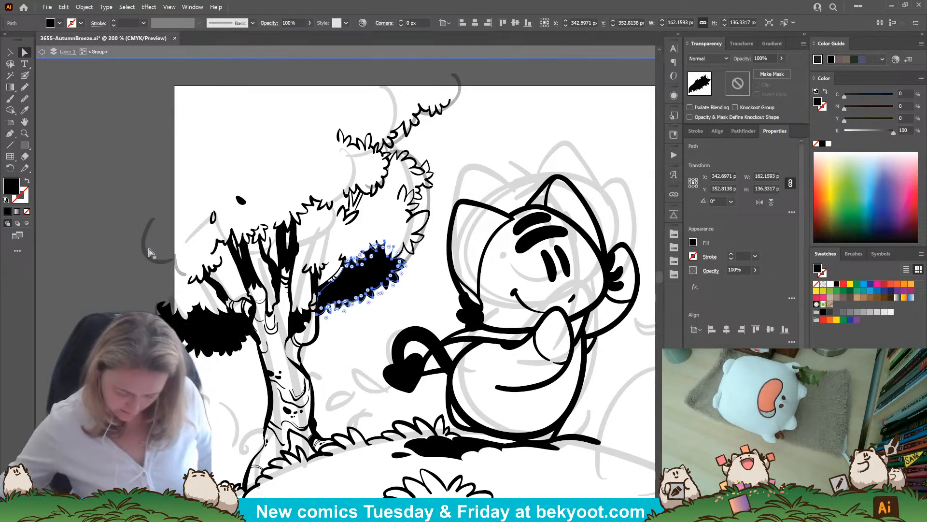
pyautogui.scroll(3, 379, 304)
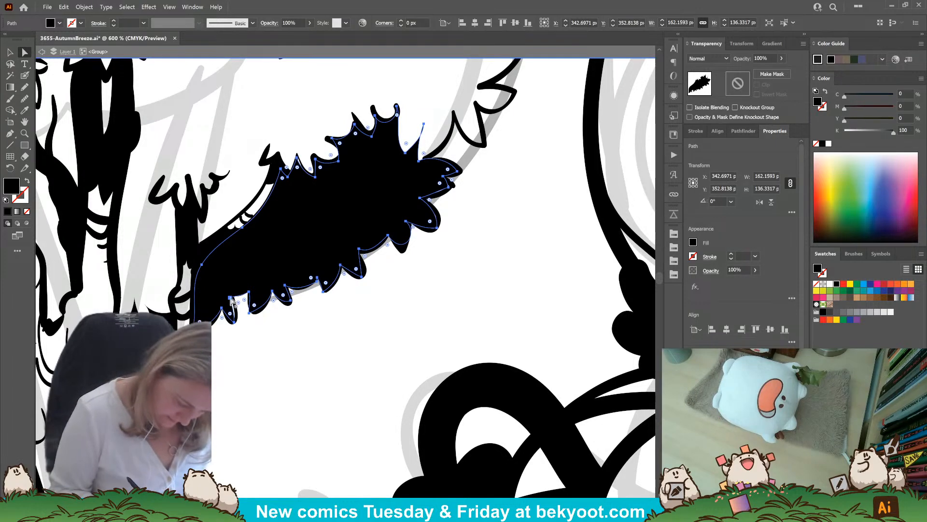
pyautogui.moveTo(229, 298); pyautogui.dragTo(233, 296)
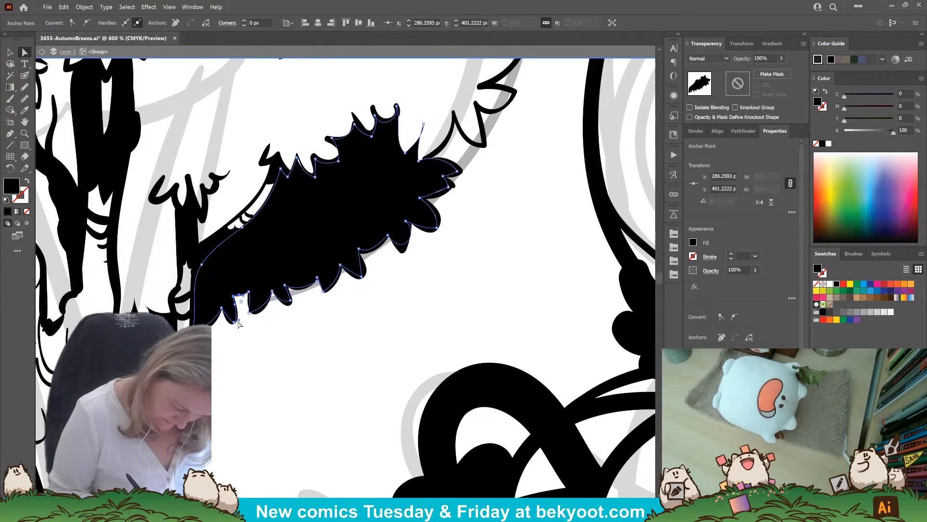
pyautogui.moveTo(194, 327); pyautogui.dragTo(196, 327)
pyautogui.click(296, 314)
# Adjust the anchor point of the next leaf tip along the clump's lower edge, undoing the unwanted move of the leaf outline
pyautogui.click(255, 302)
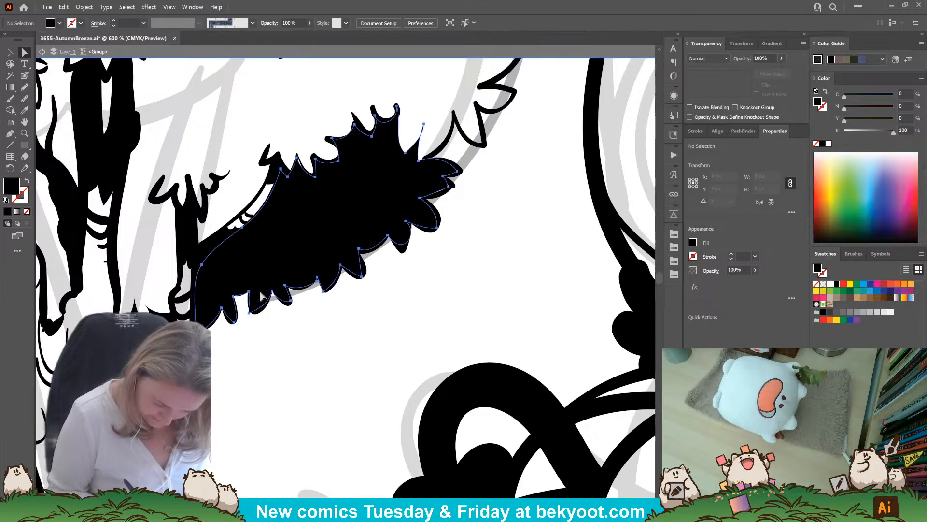
pyautogui.click(249, 314)
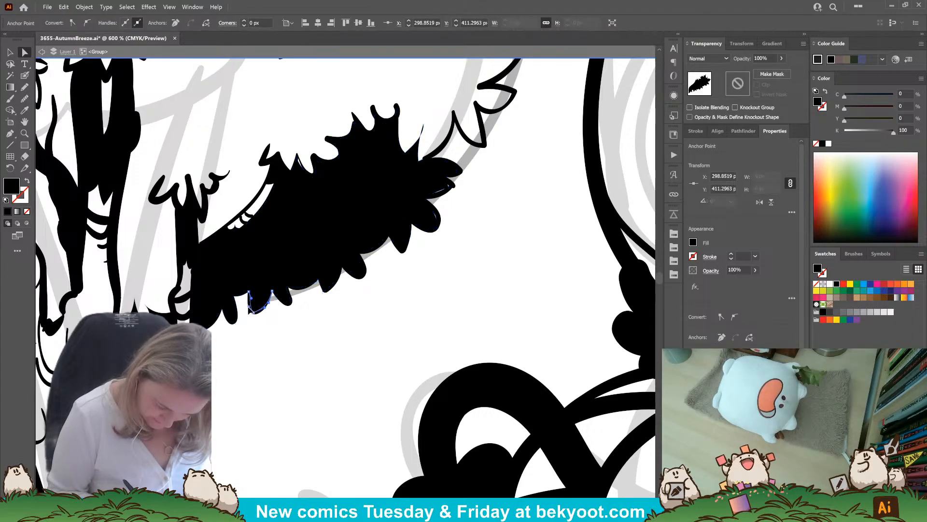
pyautogui.click(265, 316)
pyautogui.click(264, 308)
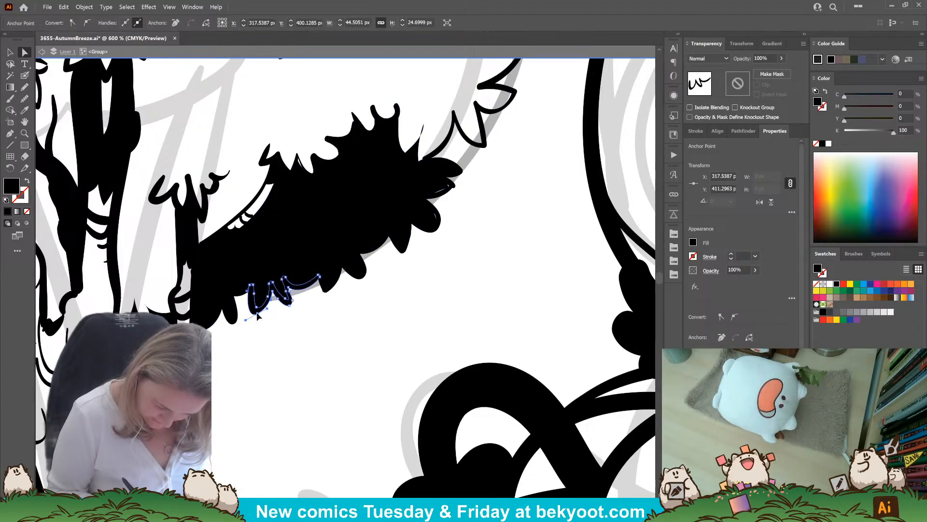
pyautogui.moveTo(256, 311); pyautogui.dragTo(259, 300)
pyautogui.hotkey('ctrl', 'z')
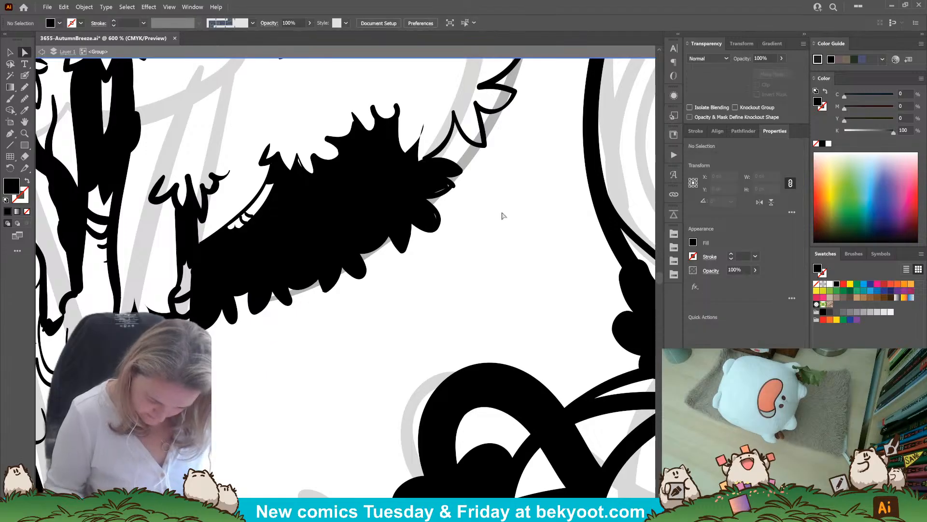
# Fit the leaf tips at the outer right end of the black clump to the inked outline by moving their anchor points
pyautogui.click(440, 225)
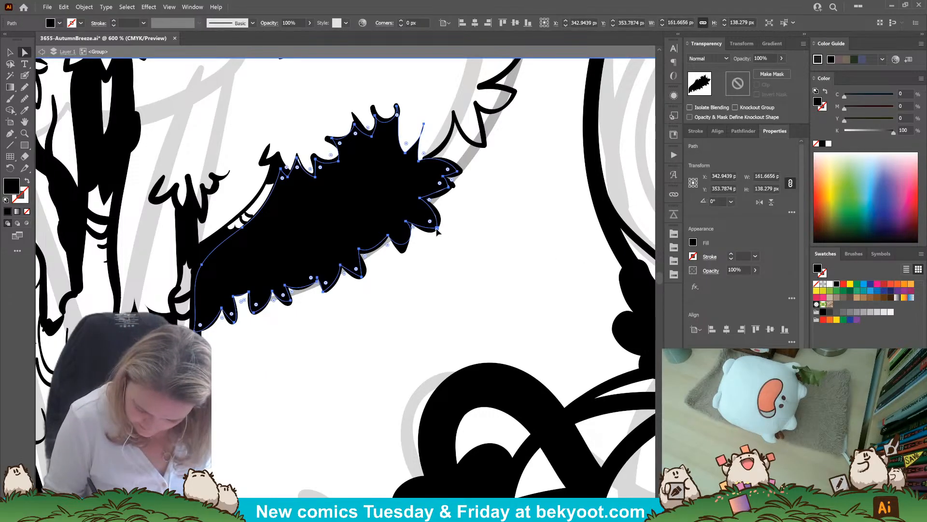
pyautogui.click(437, 227)
pyautogui.moveTo(427, 230)
pyautogui.mouseDown()
pyautogui.moveTo(409, 217)
pyautogui.moveTo(412, 232)
pyautogui.mouseUp()
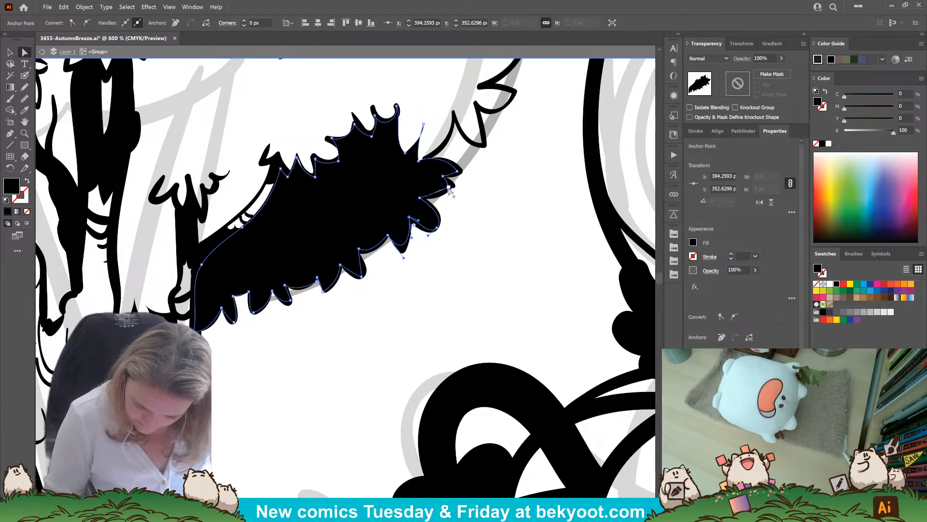
pyautogui.click(448, 187)
pyautogui.click(449, 189)
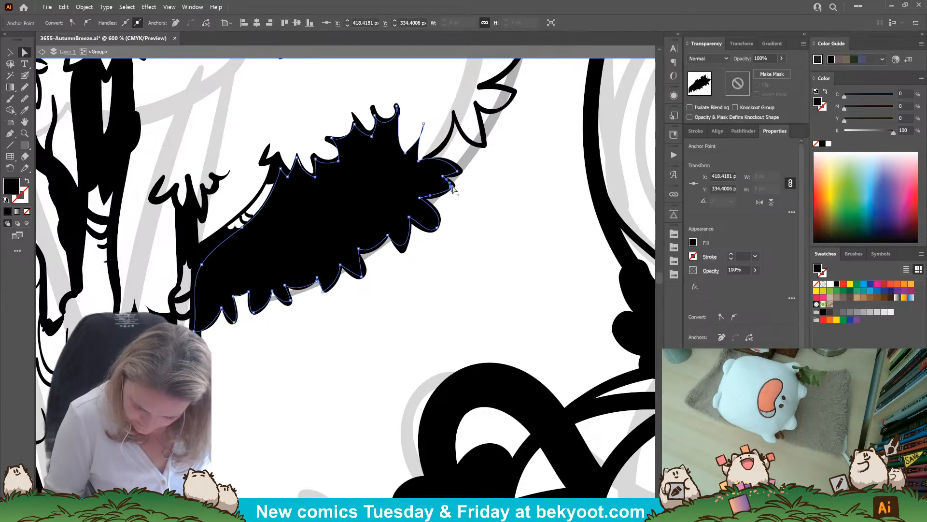
pyautogui.click(477, 190)
# Reshape the thin spike on the clump's upper right edge through its anchor points, undo the last adjustment and deselect the clump
pyautogui.click(408, 158)
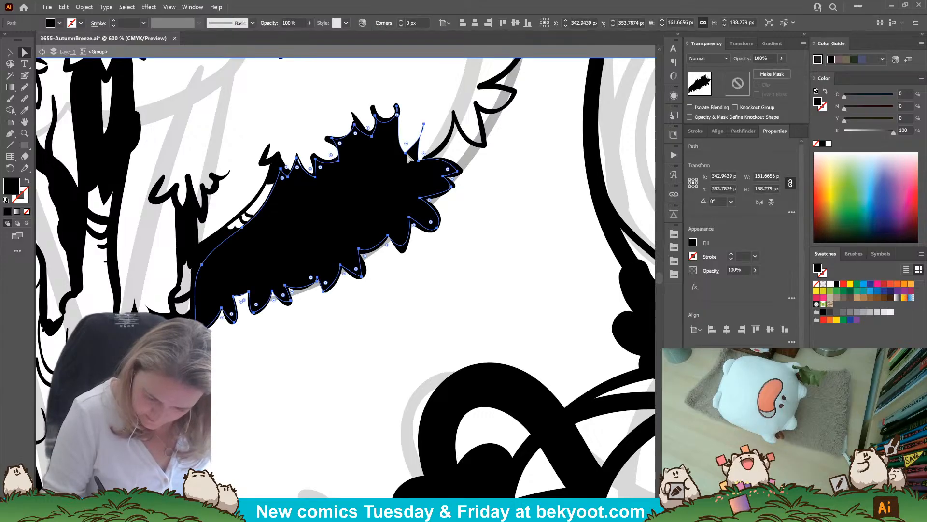
pyautogui.click(405, 153)
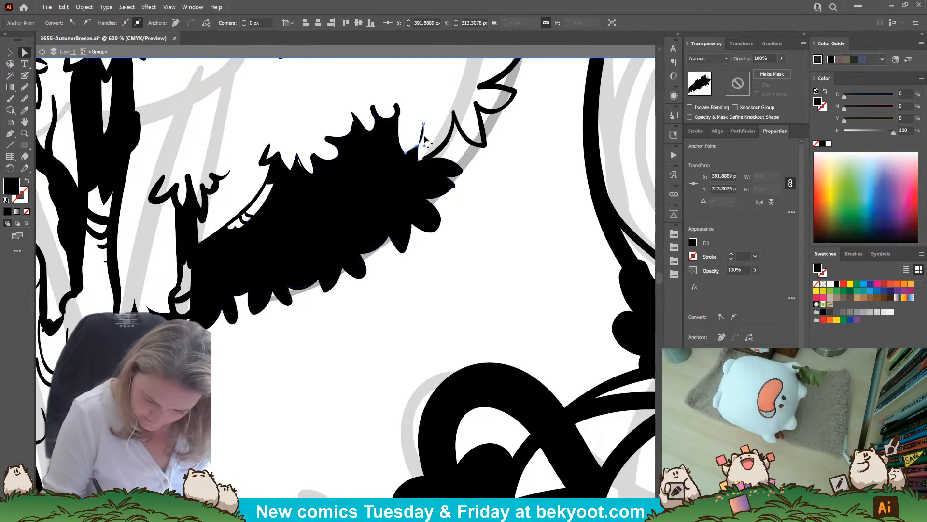
pyautogui.moveTo(424, 136)
pyautogui.mouseDown()
pyautogui.moveTo(424, 128)
pyautogui.moveTo(417, 144)
pyautogui.mouseUp()
pyautogui.click(444, 143)
pyautogui.click(423, 158)
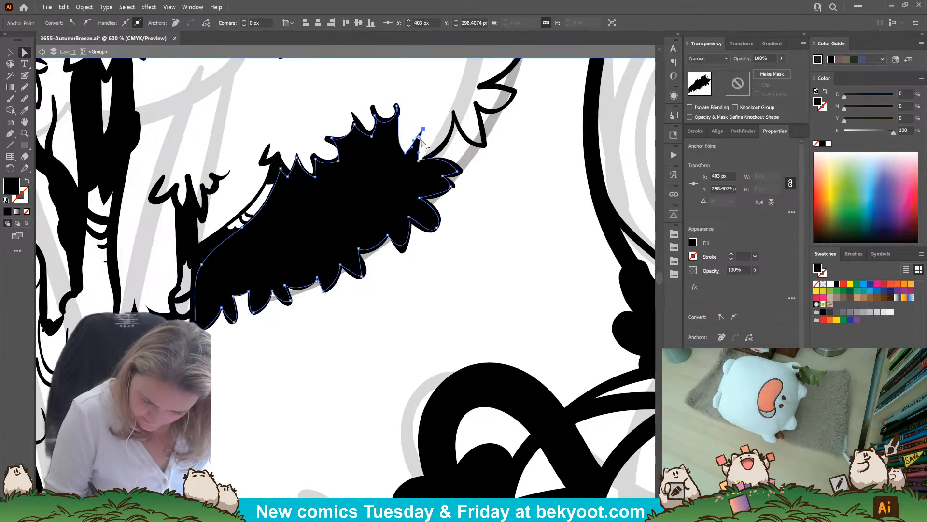
pyautogui.moveTo(419, 138); pyautogui.dragTo(417, 144)
pyautogui.click(438, 121)
pyautogui.hotkey('ctrl', 'z')
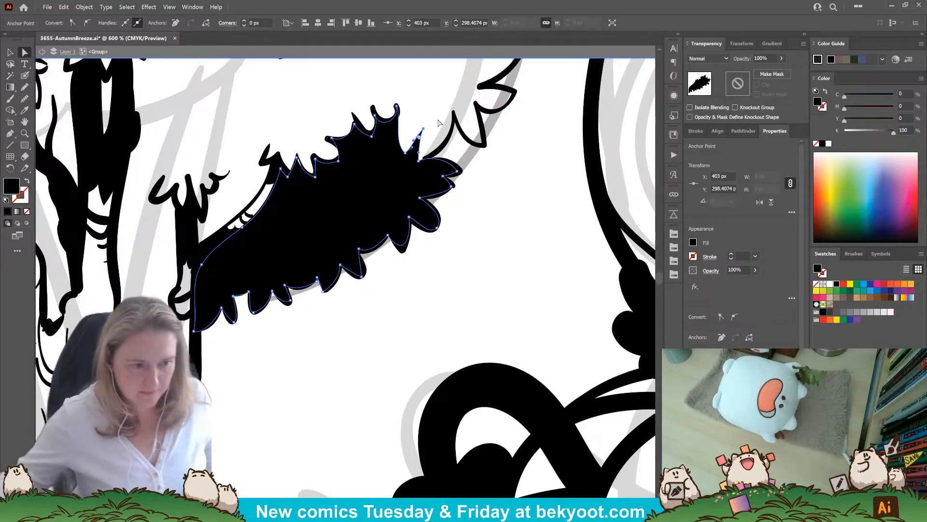
pyautogui.scroll(-3, 425, 203)
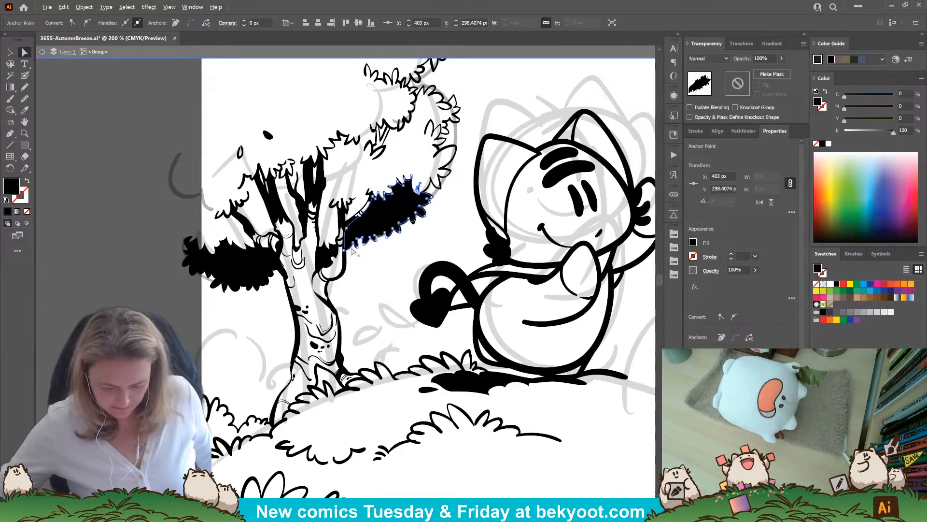
pyautogui.scroll(-2, 352, 251)
pyautogui.click(367, 284)
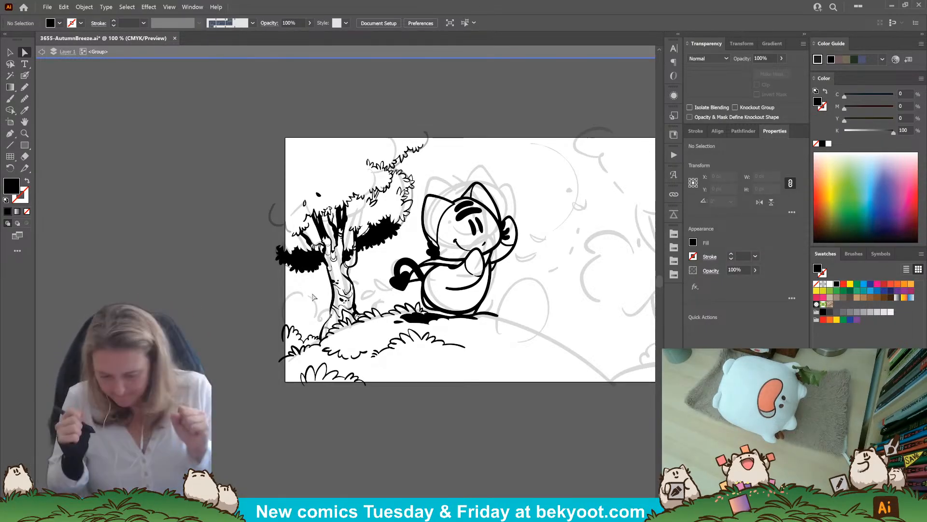
# Draw solid black leaf clumps with the Pencil tool in the gaps around the paired leaves beneath the right canopy section
pyautogui.click(25, 87)
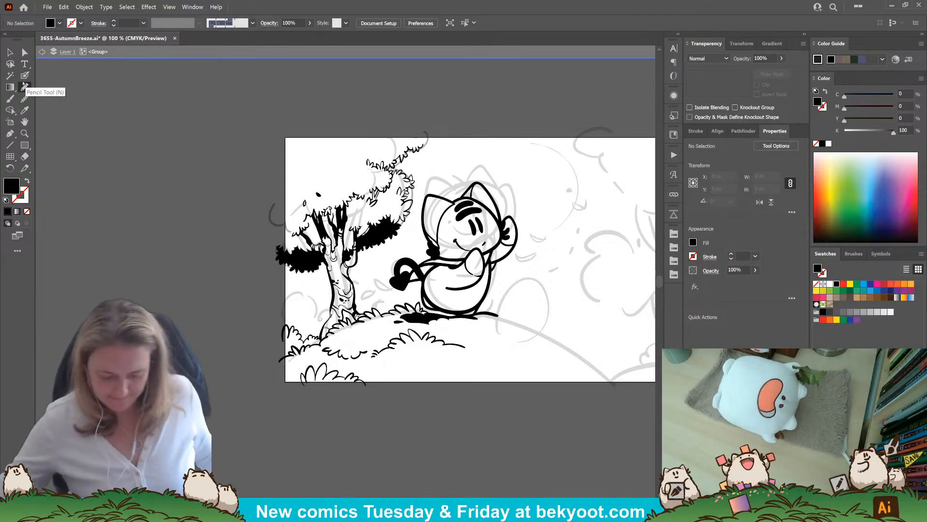
pyautogui.scroll(2, 439, 199)
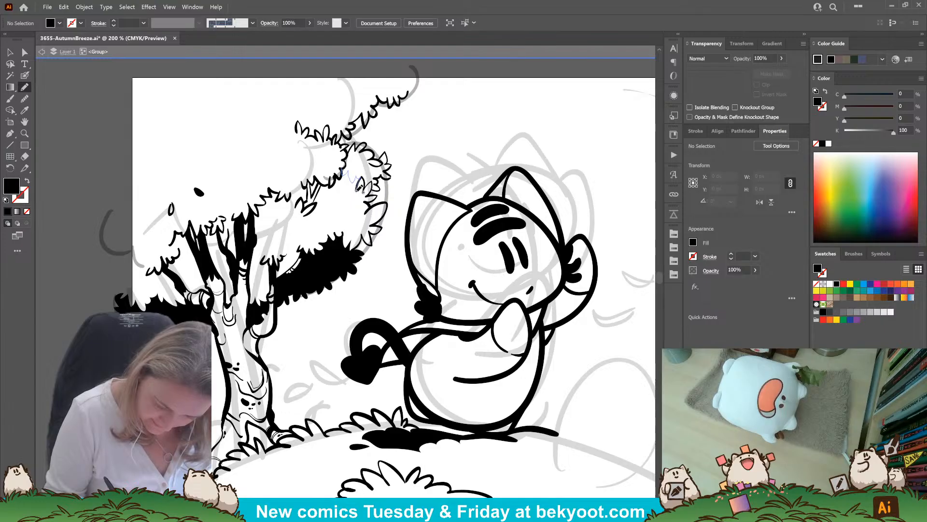
pyautogui.moveTo(348, 189)
pyautogui.mouseDown()
pyautogui.moveTo(342, 195)
pyautogui.moveTo(340, 186)
pyautogui.mouseUp()
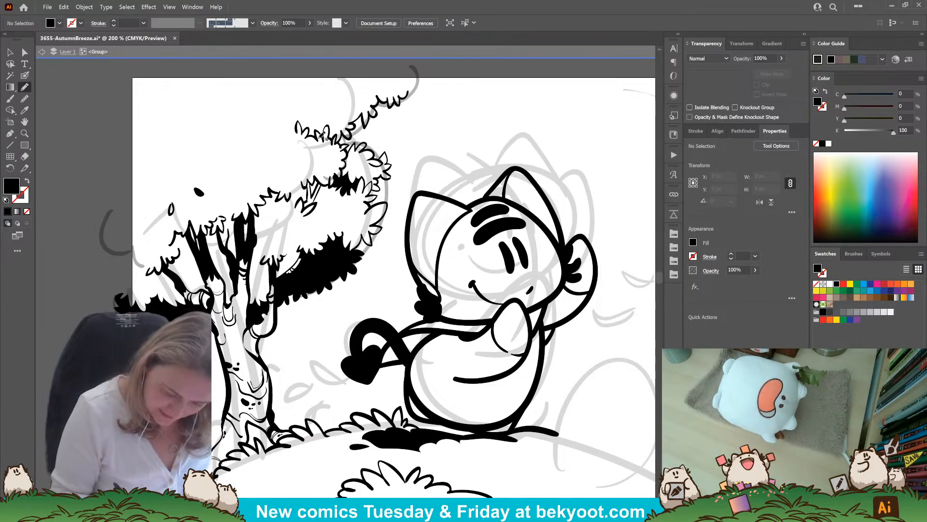
pyautogui.moveTo(311, 188); pyautogui.dragTo(313, 184)
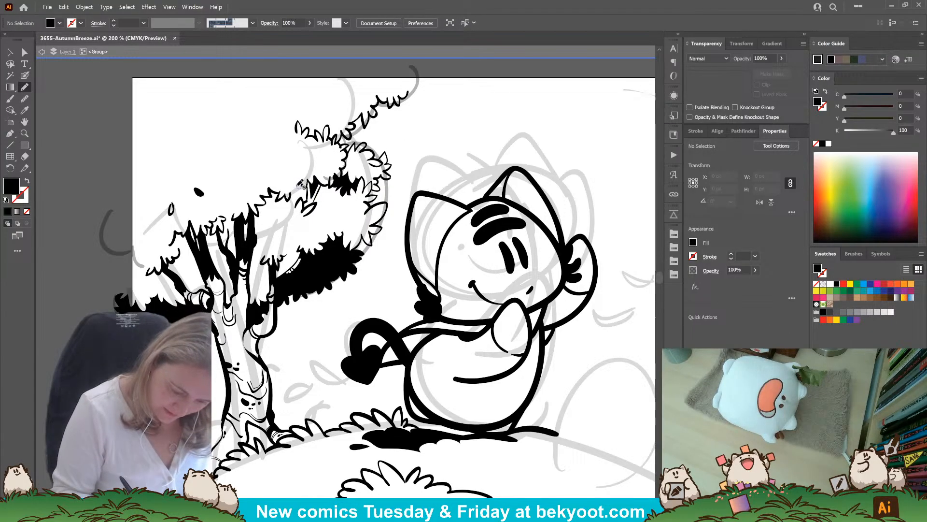
pyautogui.moveTo(293, 189)
pyautogui.mouseDown()
pyautogui.moveTo(289, 196)
pyautogui.moveTo(309, 185)
pyautogui.mouseUp()
pyautogui.keyDown('ctrl'); pyautogui.click(412, 132); pyautogui.keyUp('ctrl')
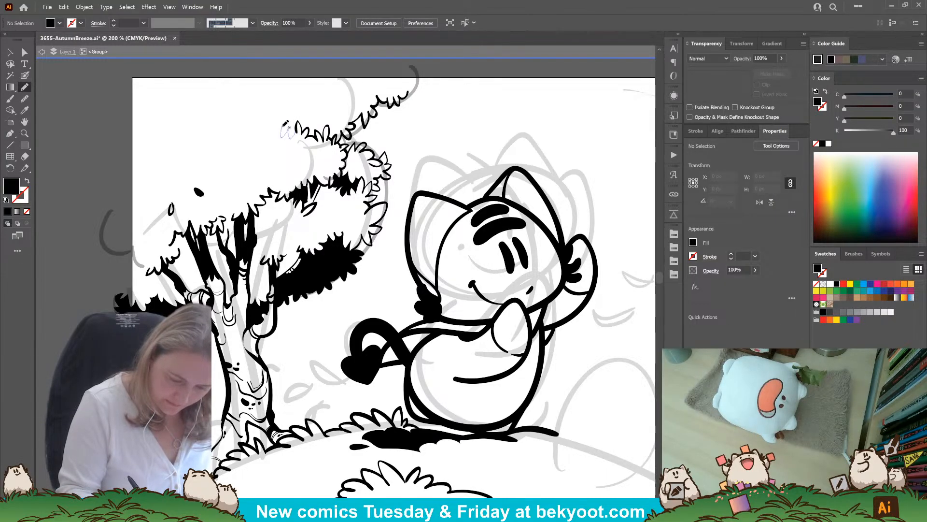
# Draw two jagged solid black leaf clumps with the Pencil tool, one beside the upper leaf row and one across the page's left edge
pyautogui.moveTo(269, 135)
pyautogui.mouseDown()
pyautogui.moveTo(252, 136)
pyautogui.moveTo(267, 144)
pyautogui.mouseUp()
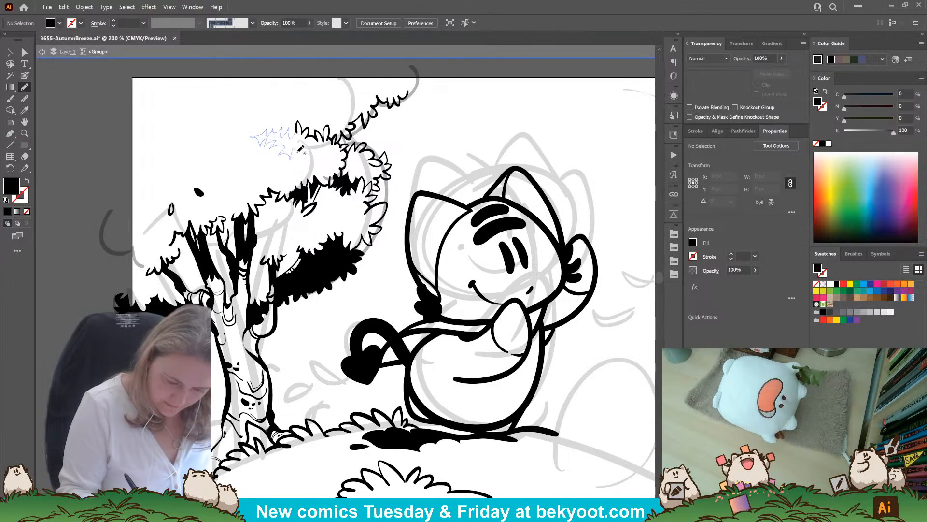
pyautogui.moveTo(309, 155)
pyautogui.mouseDown()
pyautogui.moveTo(336, 155)
pyautogui.moveTo(325, 156)
pyautogui.moveTo(320, 137)
pyautogui.mouseUp()
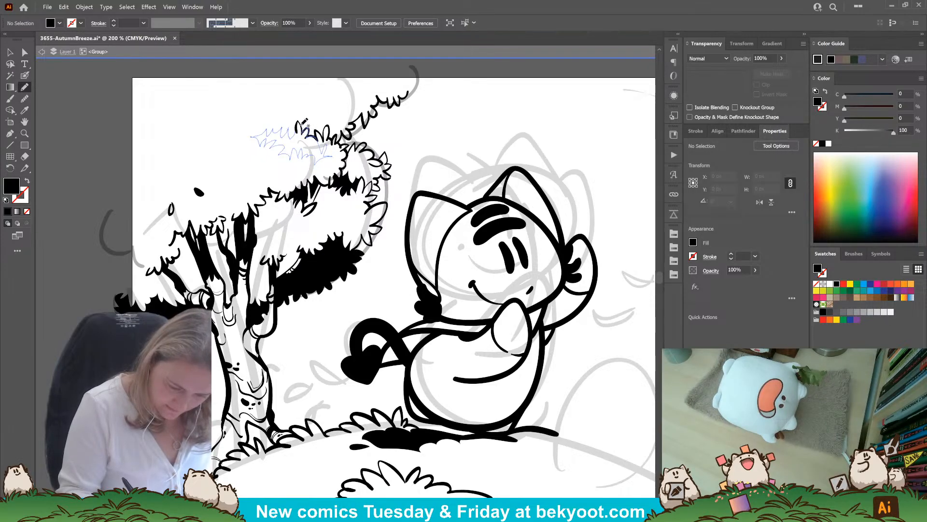
pyautogui.moveTo(298, 122); pyautogui.dragTo(297, 129)
pyautogui.keyDown('ctrl'); pyautogui.click(427, 126); pyautogui.keyUp('ctrl')
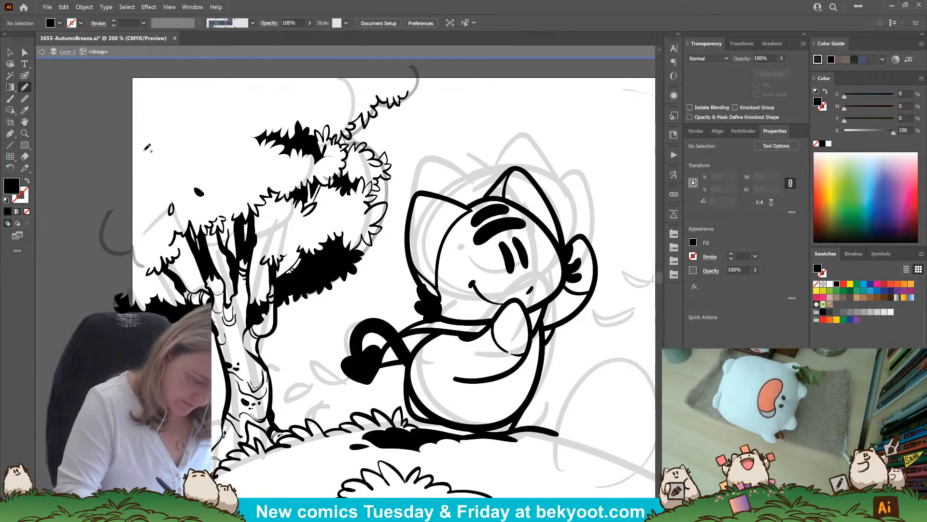
pyautogui.moveTo(144, 152)
pyautogui.mouseDown()
pyautogui.moveTo(176, 139)
pyautogui.moveTo(171, 123)
pyautogui.moveTo(167, 132)
pyautogui.moveTo(162, 121)
pyautogui.moveTo(147, 129)
pyautogui.moveTo(146, 118)
pyautogui.moveTo(114, 151)
pyautogui.moveTo(123, 167)
pyautogui.moveTo(129, 154)
pyautogui.moveTo(129, 168)
pyautogui.moveTo(150, 156)
pyautogui.mouseUp()
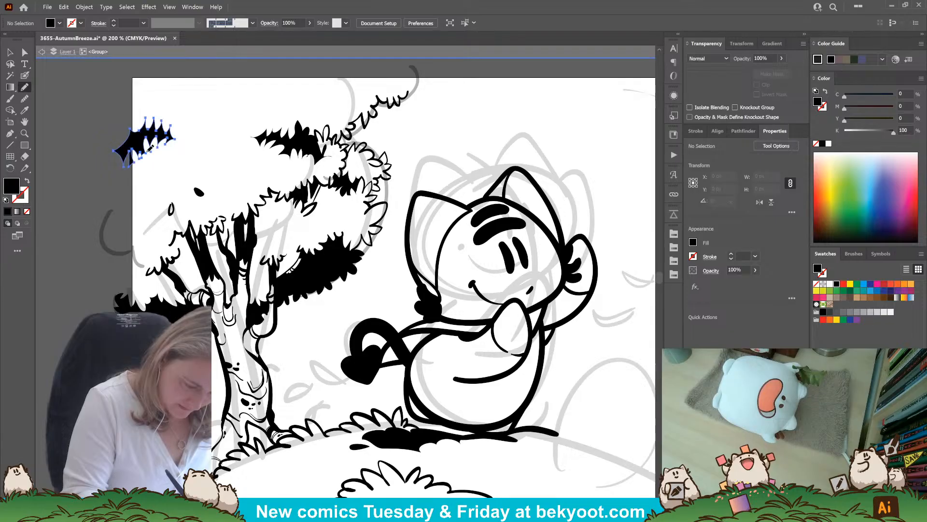
pyautogui.hotkey('ctrl', 'shift', 'a')
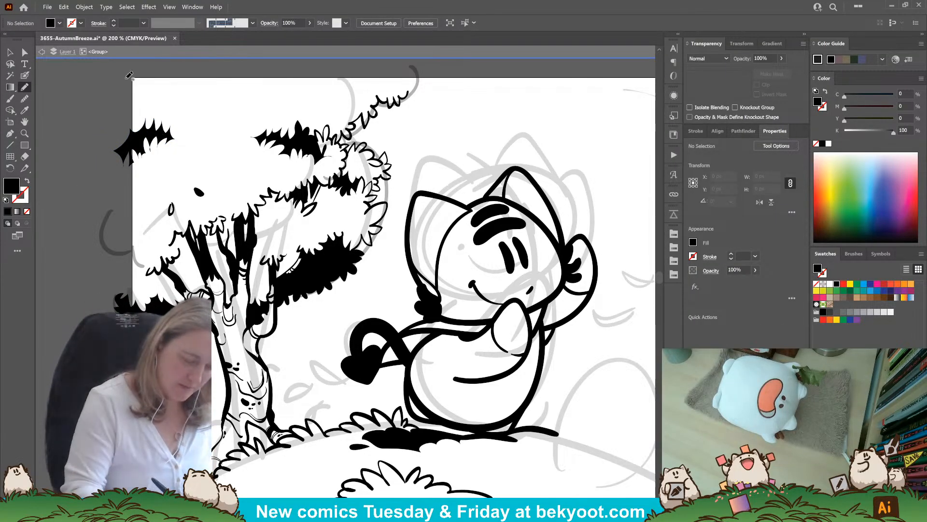
# Paint black leaf strokes with no fill beside the two upper black clumps and along the topmost canopy guide at the page edge
pyautogui.click(24, 76)
pyautogui.hotkey('shift', 'x')
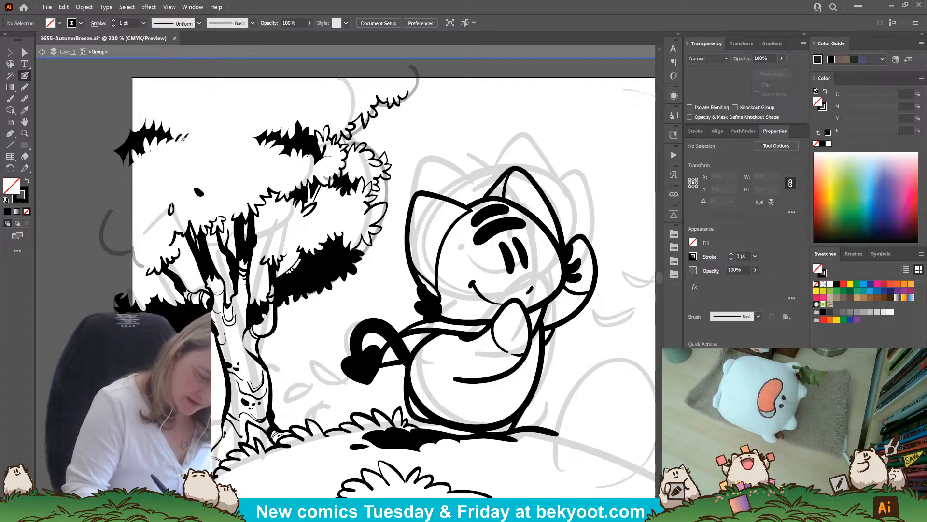
pyautogui.hotkey('ctrl', 'z')
pyautogui.hotkey('ctrl', 'z')
pyautogui.hotkey('ctrl', 'z')
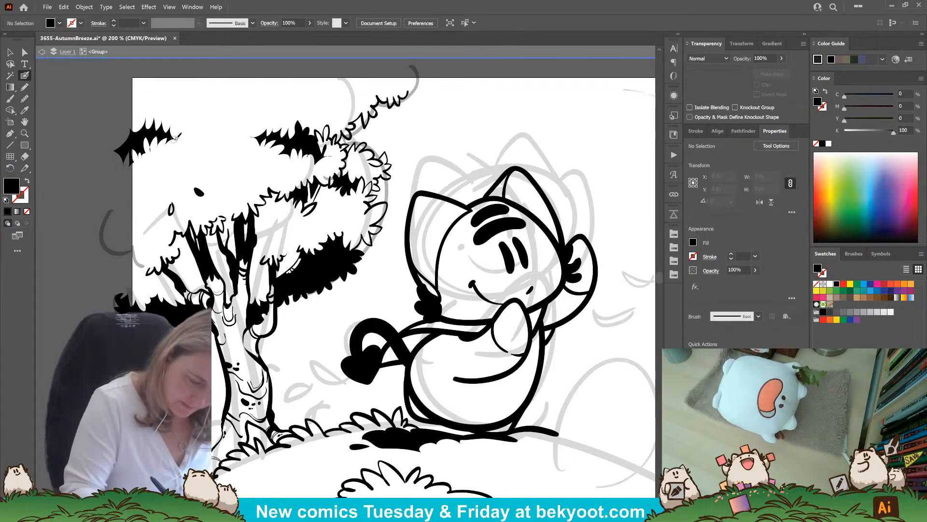
pyautogui.hotkey('shift', 'x')
pyautogui.moveTo(192, 130)
pyautogui.mouseDown()
pyautogui.moveTo(200, 139)
pyautogui.moveTo(230, 135)
pyautogui.mouseUp()
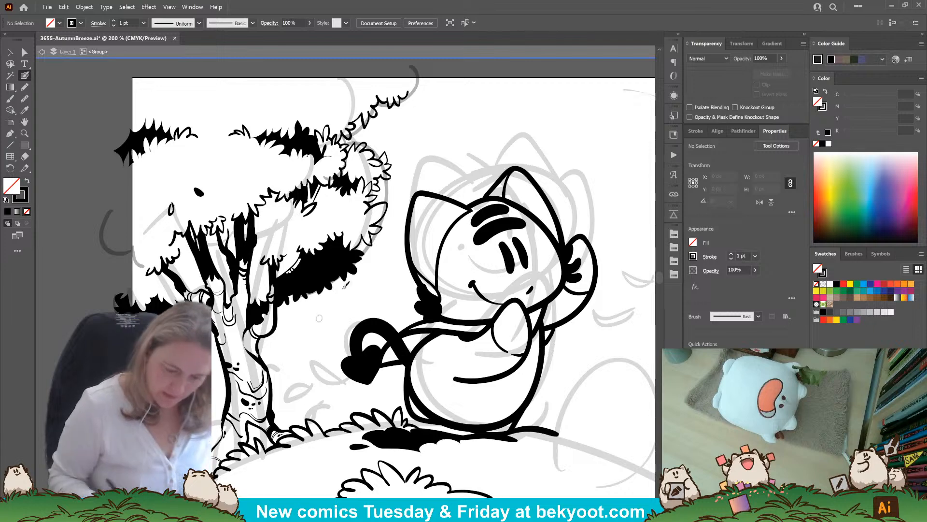
pyautogui.moveTo(357, 343); pyautogui.dragTo(344, 402)
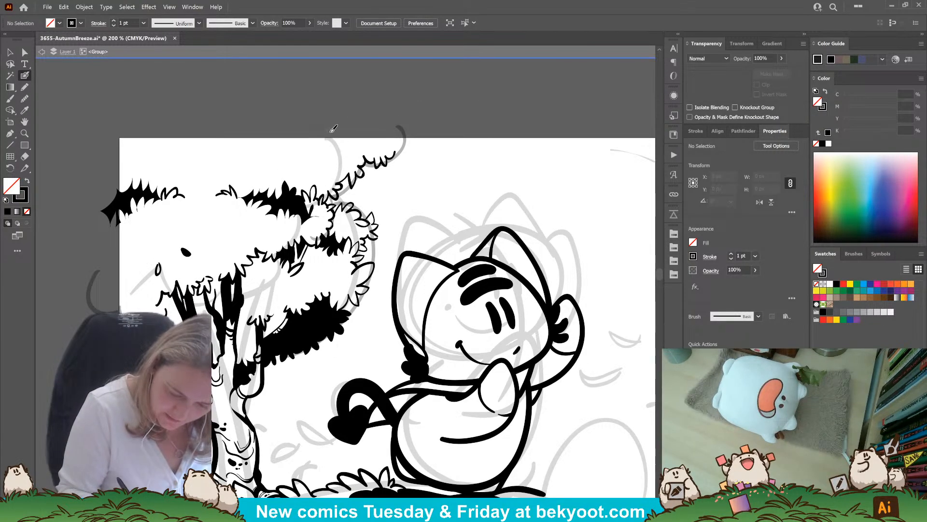
pyautogui.moveTo(334, 128)
pyautogui.mouseDown()
pyautogui.moveTo(349, 153)
pyautogui.moveTo(372, 143)
pyautogui.mouseUp()
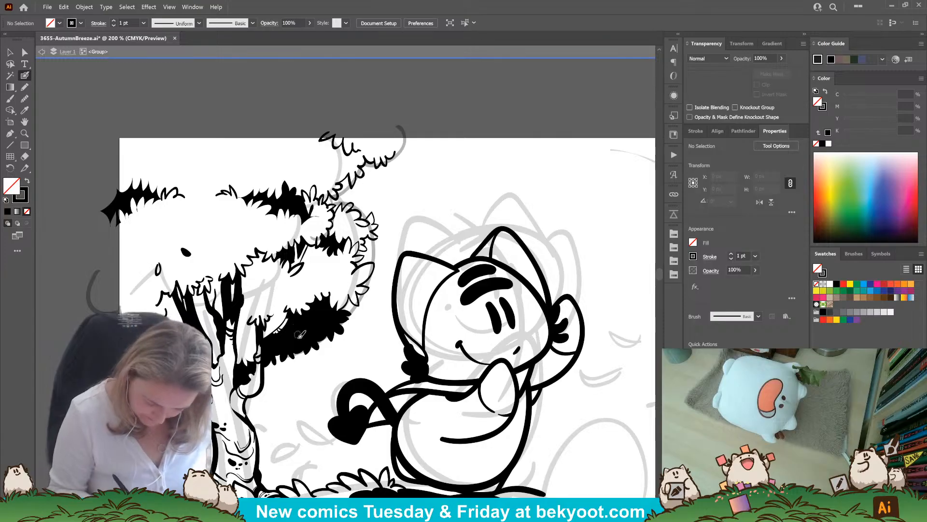
# Delete the small overlapping black path at the upper tip of the clump beside the right branch, then check the clump's anchor points and deselect it
pyautogui.click(25, 51)
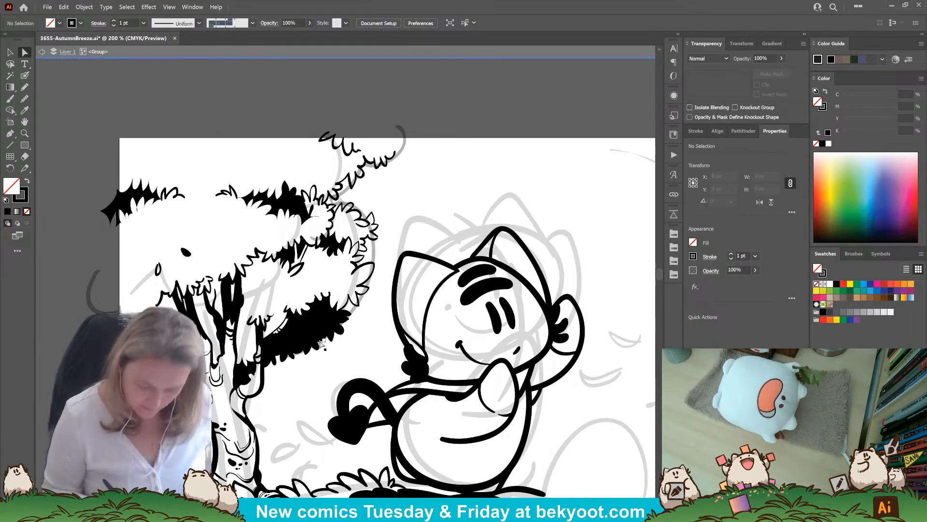
pyautogui.click(305, 329)
pyautogui.hotkey('ctrl', '=')
pyautogui.hotkey('ctrl', '=')
pyautogui.hotkey('ctrl', '=')
pyautogui.hotkey('ctrl', '=')
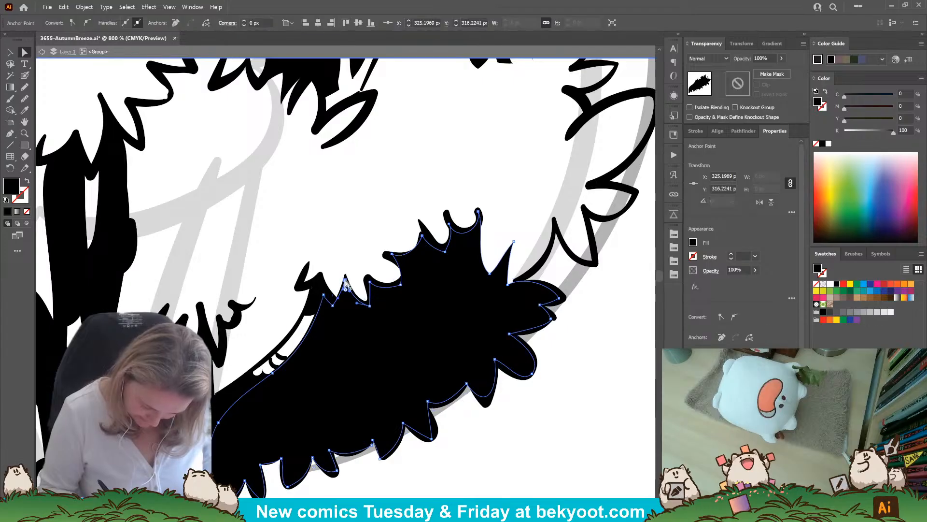
pyautogui.click(314, 296)
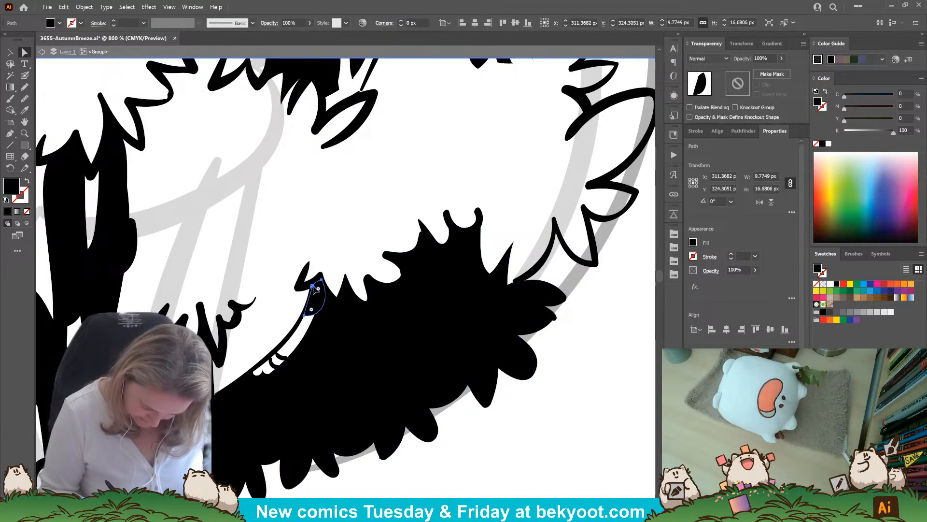
pyautogui.click(311, 314)
pyautogui.press('Delete')
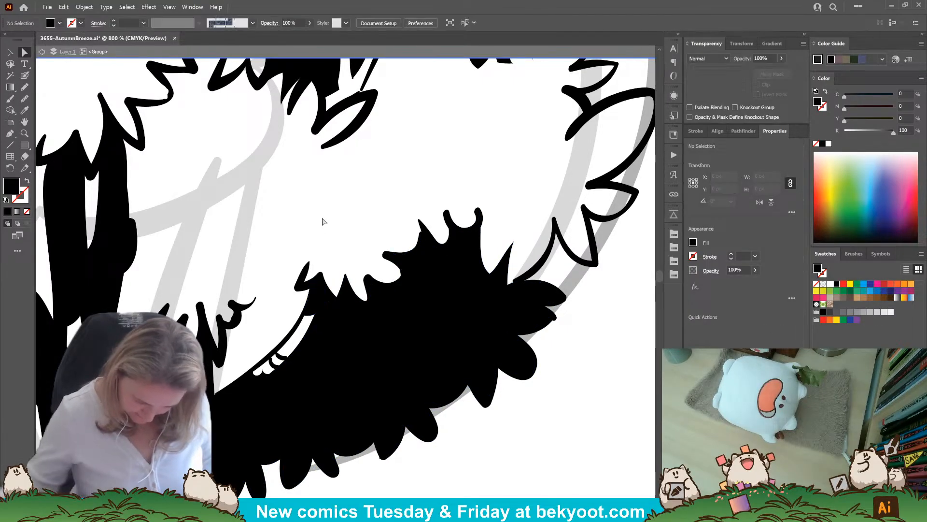
pyautogui.click(325, 330)
pyautogui.click(336, 303)
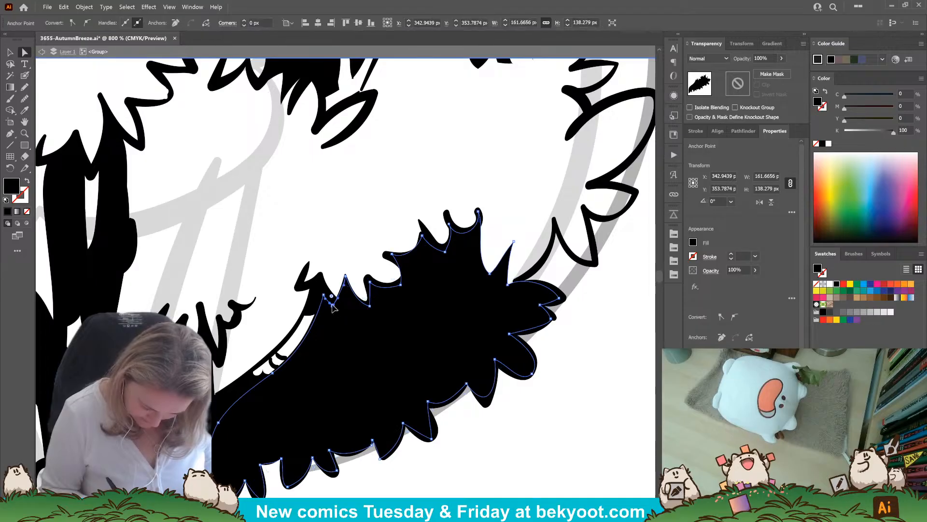
pyautogui.click(341, 254)
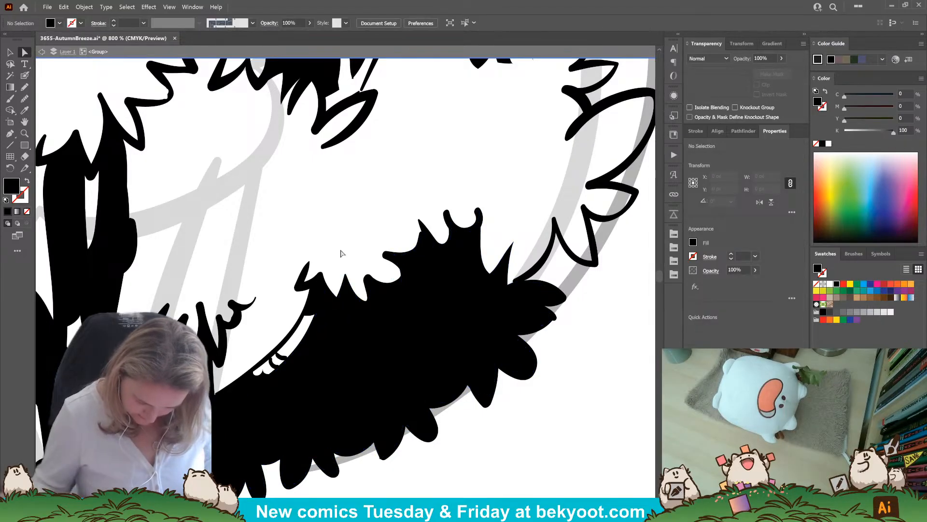
# Reshape the thin spike at the upper black clump's end nearest the character into a fuller rounded leaf
pyautogui.scroll(-6, 342, 332)
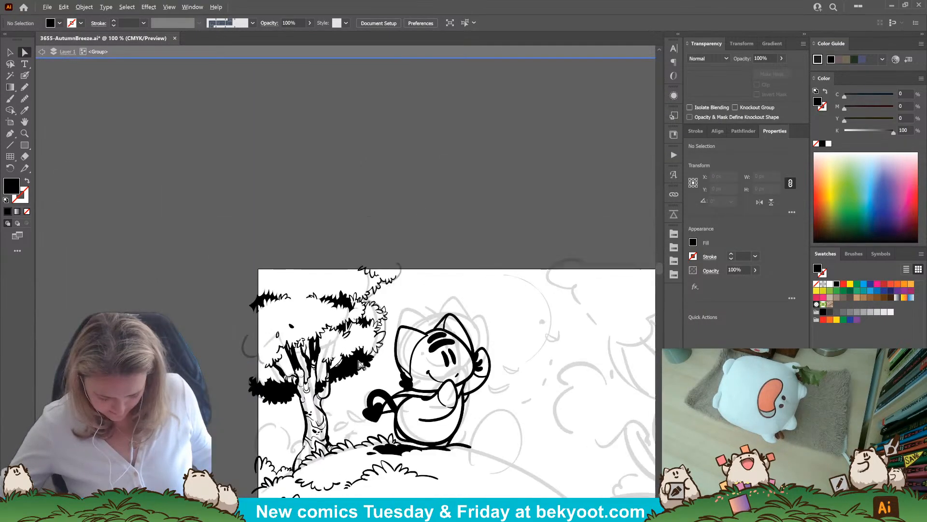
pyautogui.click(25, 75)
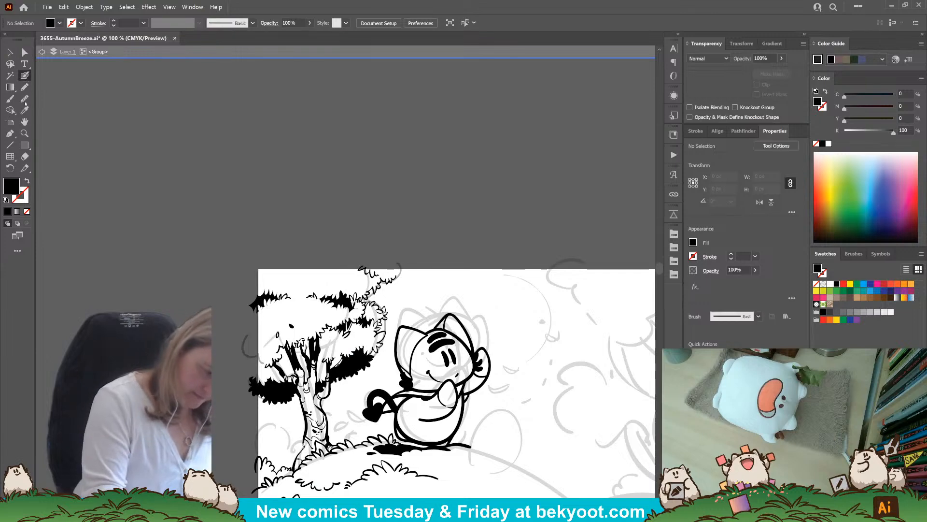
pyautogui.moveTo(348, 345); pyautogui.dragTo(322, 313)
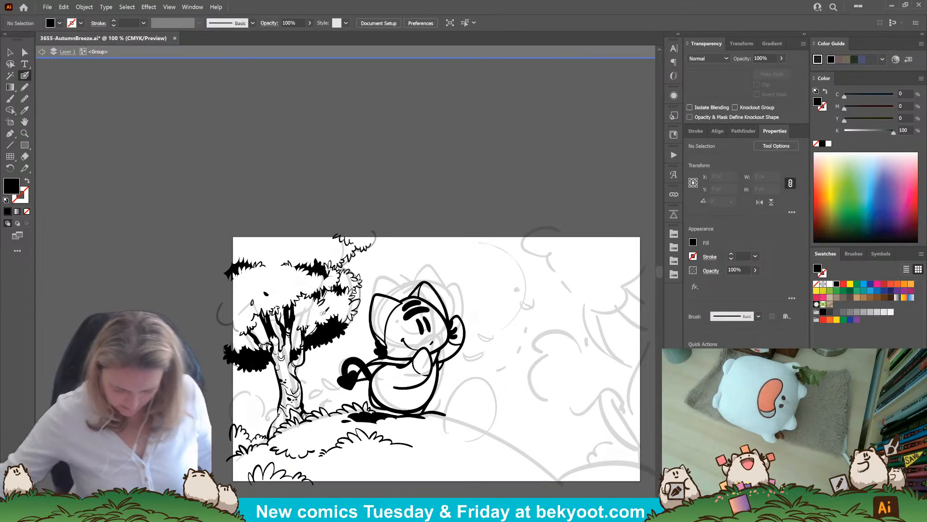
pyautogui.scroll(6, 261, 239)
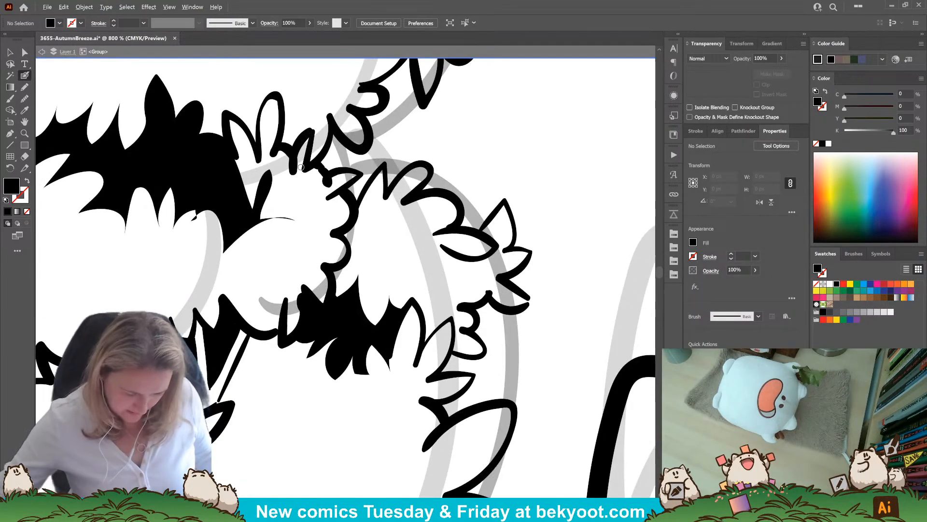
pyautogui.press('a')
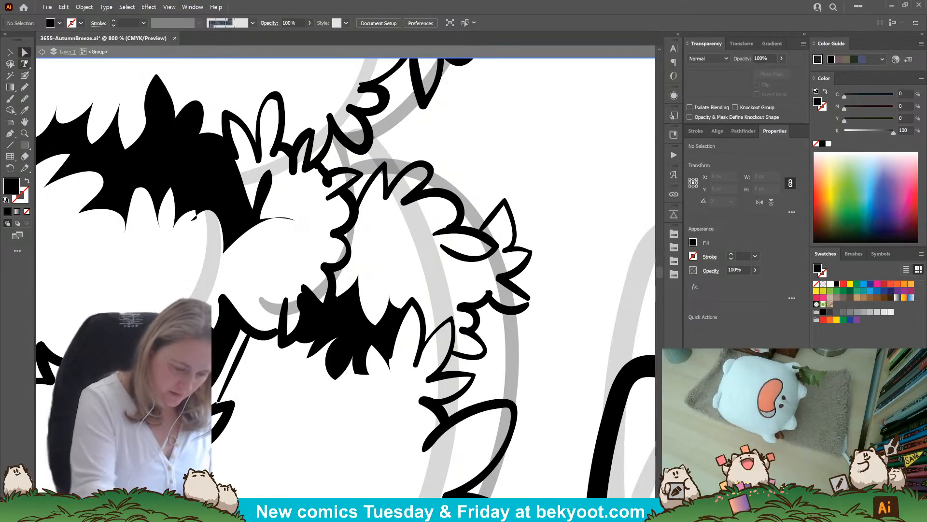
pyautogui.click(269, 189)
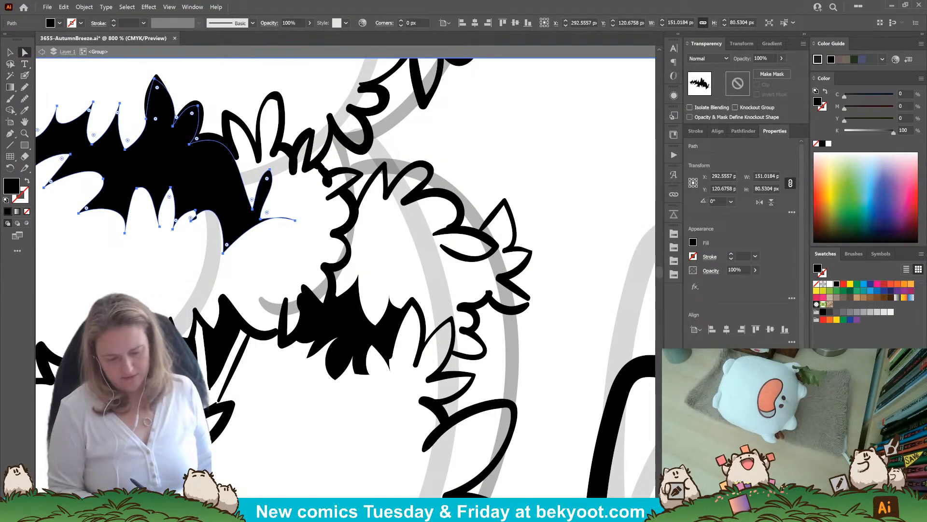
pyautogui.click(253, 210)
pyautogui.moveTo(253, 211); pyautogui.dragTo(277, 208)
pyautogui.click(261, 219)
pyautogui.click(486, 120)
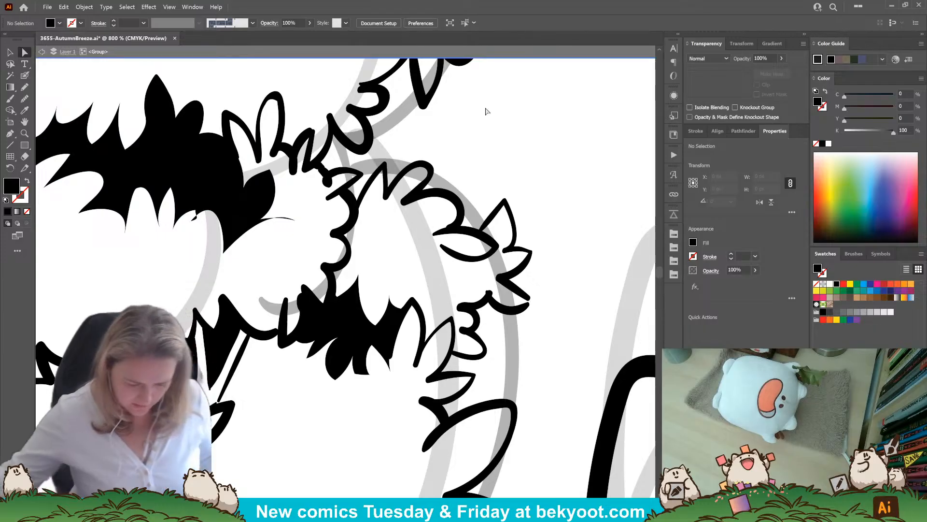
# Adjust the small notch on the upper clump's lower edge and thicken the thin curved tip at its end through their anchor points
pyautogui.click(242, 230)
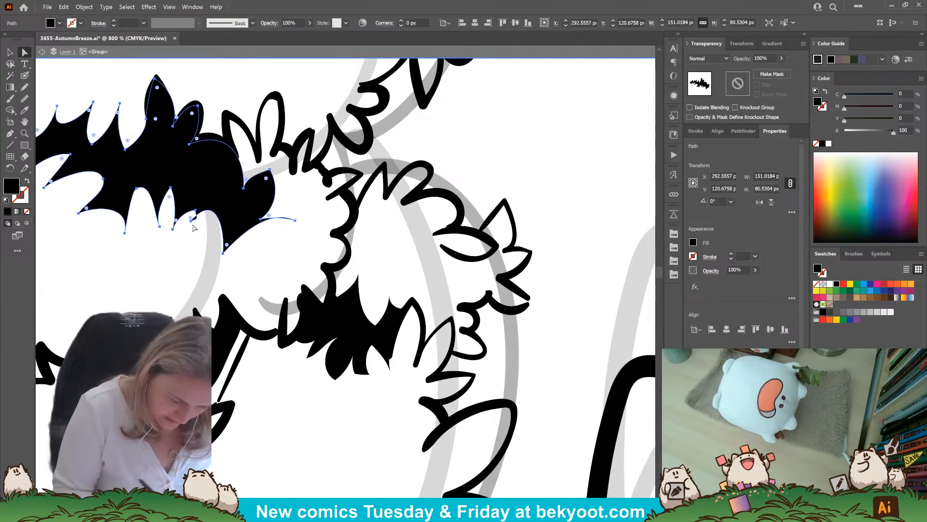
pyautogui.click(195, 217)
pyautogui.moveTo(195, 218); pyautogui.dragTo(198, 217)
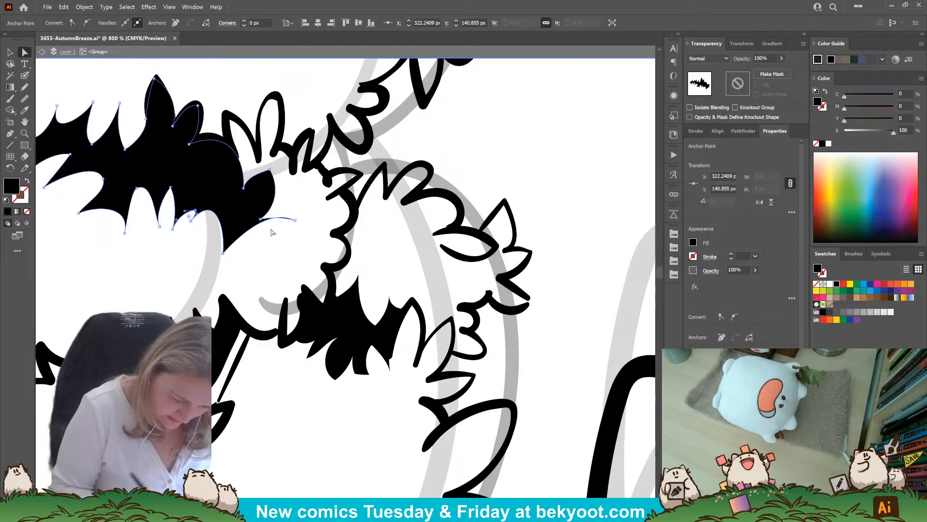
pyautogui.click(260, 219)
pyautogui.moveTo(274, 216); pyautogui.dragTo(293, 211)
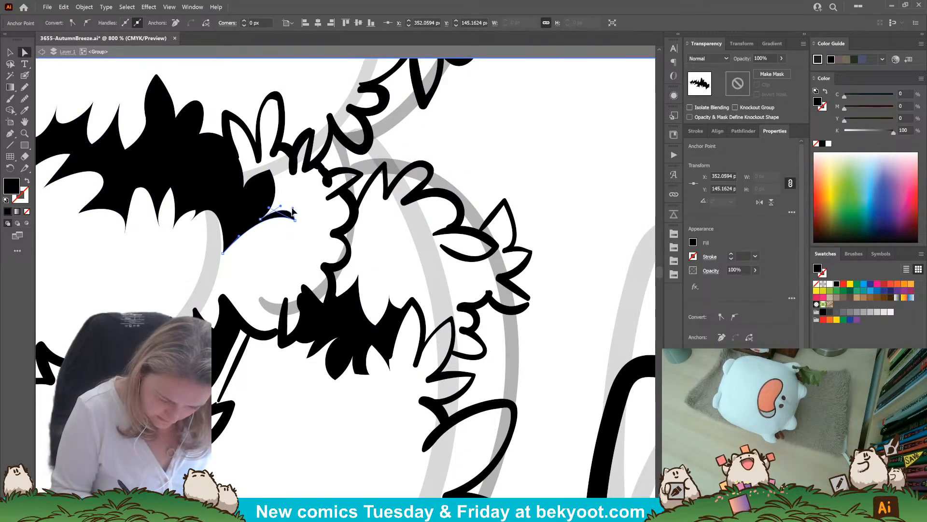
pyautogui.click(272, 253)
# Paint small falling leaves and specks with a black stroke and no fill on the trunk's outer side beneath the left black clump
pyautogui.scroll(-6, 256, 185)
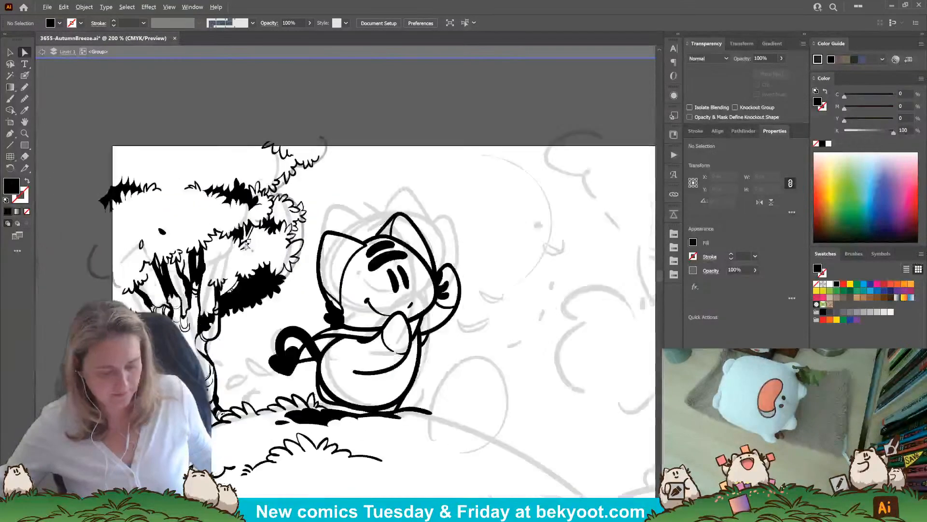
pyautogui.scroll(4, 248, 176)
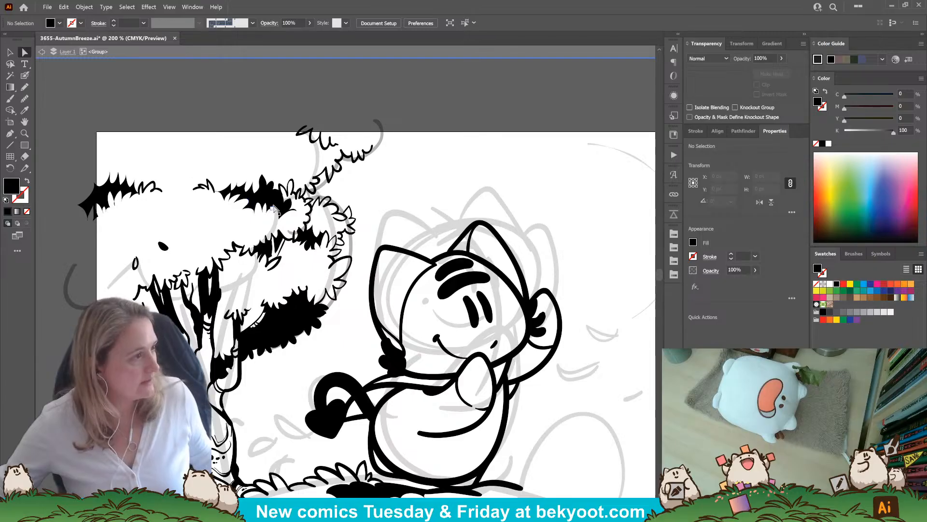
pyautogui.moveTo(236, 273); pyautogui.dragTo(344, 185)
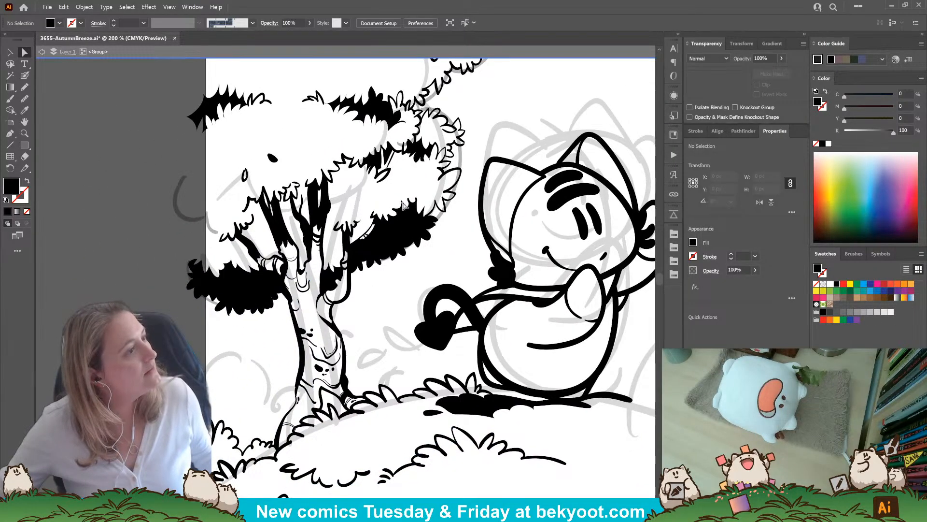
pyautogui.press('b')
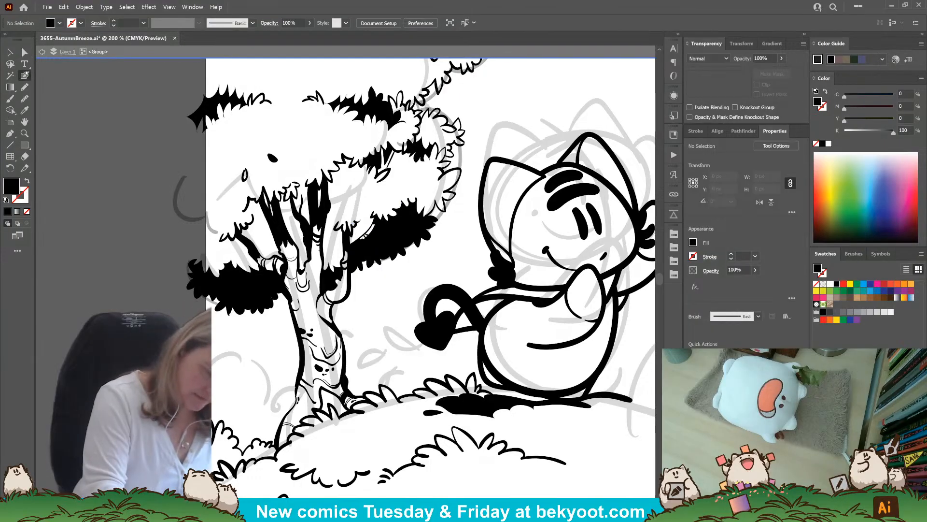
pyautogui.hotkey('shift', 'x')
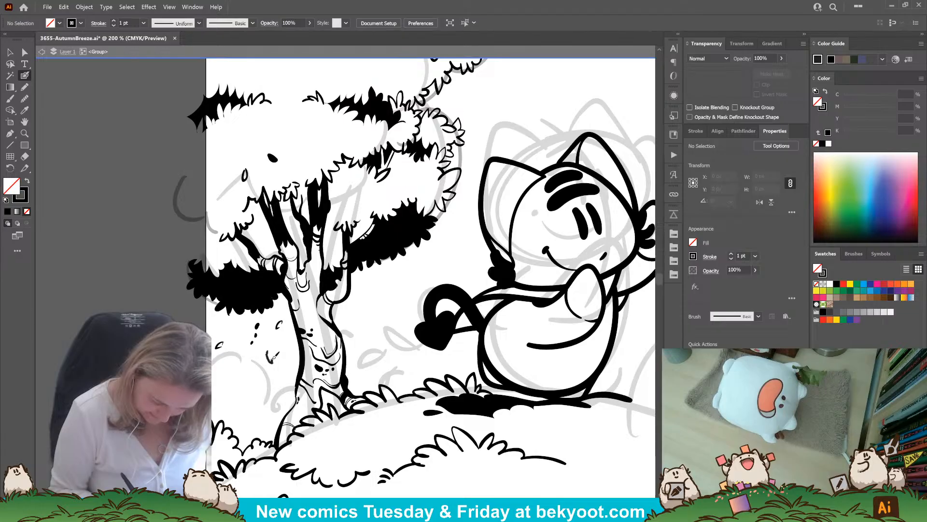
pyautogui.moveTo(271, 348)
pyautogui.mouseDown()
pyautogui.moveTo(275, 359)
pyautogui.moveTo(270, 348)
pyautogui.moveTo(291, 344)
pyautogui.moveTo(246, 331)
pyautogui.mouseUp()
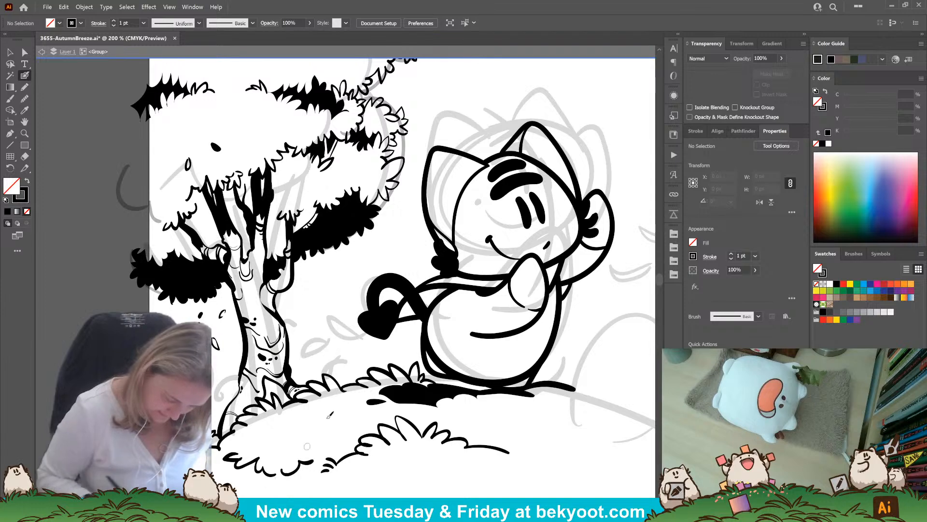
# Paint two falling leaves with short stems and a few small specks between the trunk and the character's tail
pyautogui.moveTo(326, 342)
pyautogui.mouseDown()
pyautogui.moveTo(311, 341)
pyautogui.moveTo(324, 347)
pyautogui.moveTo(333, 337)
pyautogui.mouseUp()
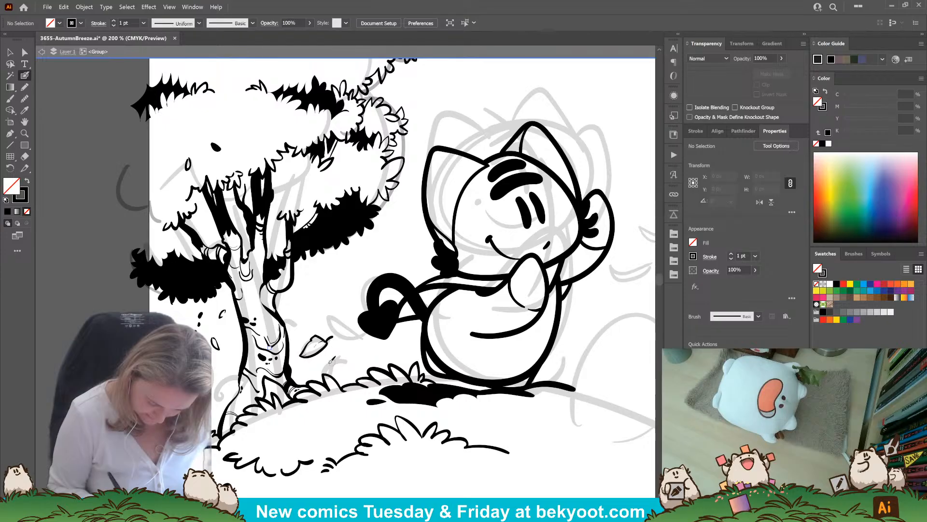
pyautogui.moveTo(346, 322)
pyautogui.mouseDown()
pyautogui.moveTo(328, 312)
pyautogui.moveTo(334, 323)
pyautogui.moveTo(349, 324)
pyautogui.moveTo(332, 308)
pyautogui.moveTo(346, 326)
pyautogui.mouseUp()
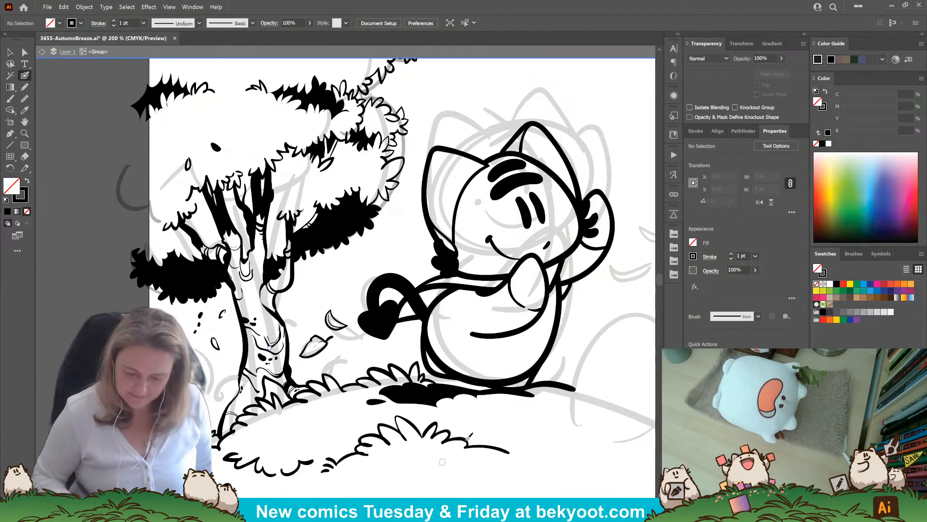
pyautogui.moveTo(361, 355); pyautogui.dragTo(351, 359)
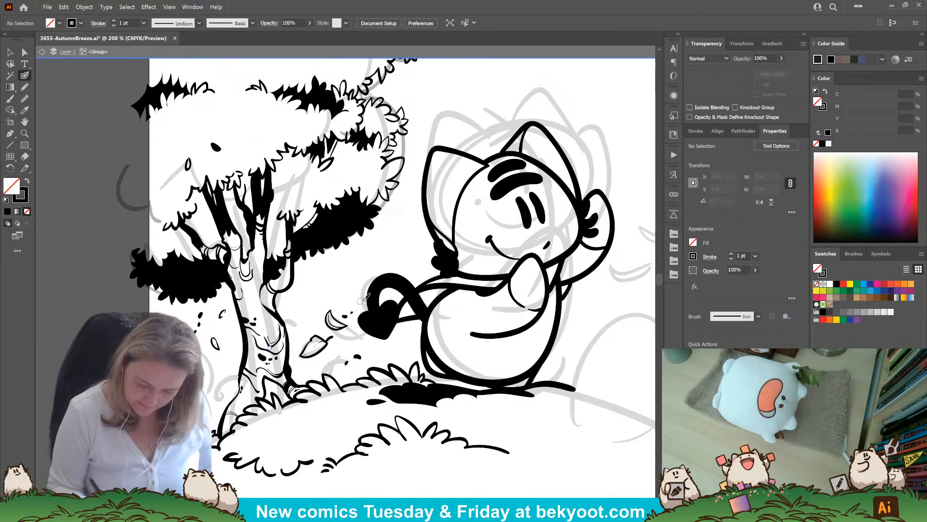
# Paint a veined falling leaf and a smaller curled leaf in the open area beyond the character's raised arm, undoing one unwanted stroke
pyautogui.moveTo(464, 356); pyautogui.dragTo(325, 364)
pyautogui.moveTo(423, 354); pyautogui.dragTo(392, 375)
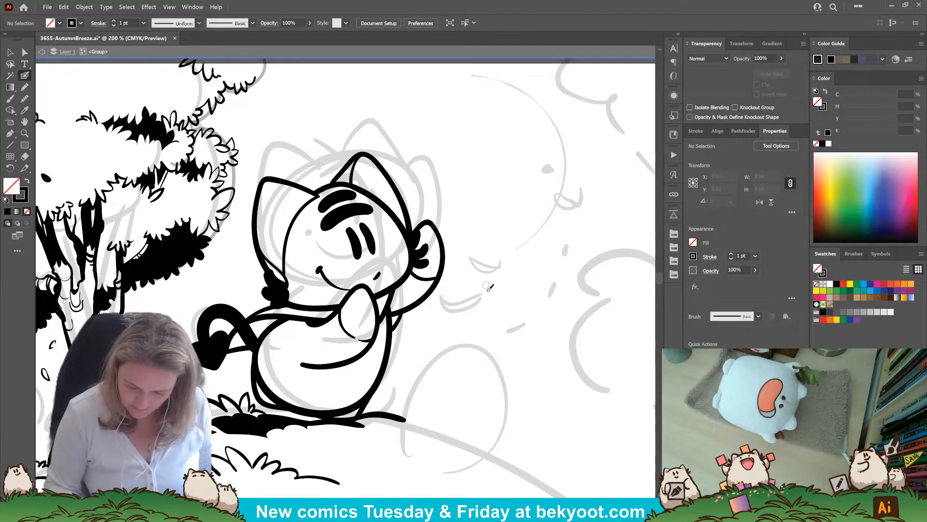
pyautogui.moveTo(450, 306)
pyautogui.mouseDown()
pyautogui.moveTo(479, 312)
pyautogui.moveTo(487, 291)
pyautogui.mouseUp()
pyautogui.hotkey('ctrl', 'z')
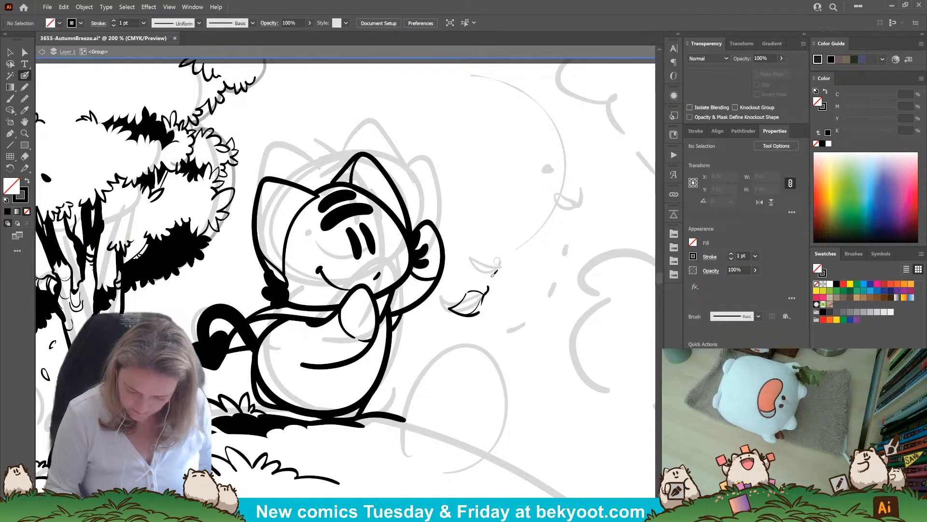
pyautogui.moveTo(484, 305); pyautogui.dragTo(479, 313)
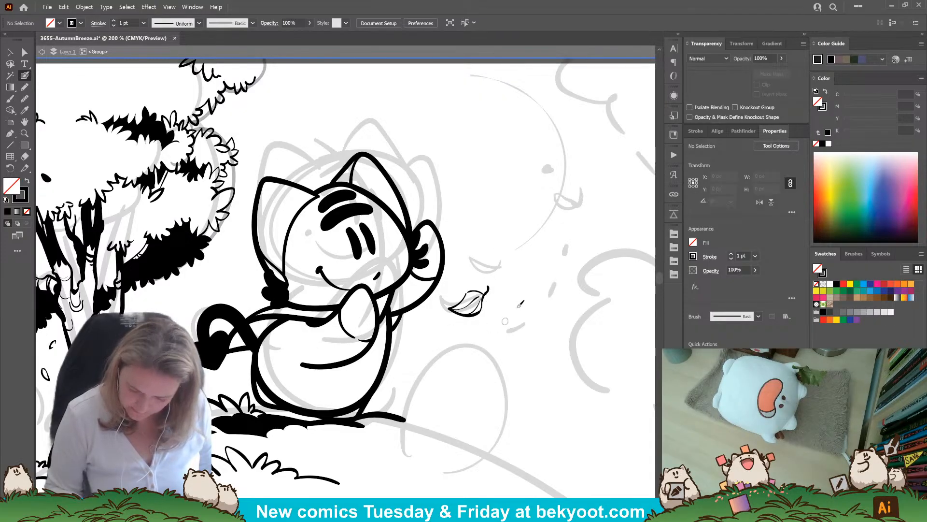
pyautogui.moveTo(502, 262)
pyautogui.mouseDown()
pyautogui.moveTo(491, 245)
pyautogui.moveTo(477, 262)
pyautogui.moveTo(499, 266)
pyautogui.moveTo(480, 259)
pyautogui.moveTo(502, 260)
pyautogui.mouseUp()
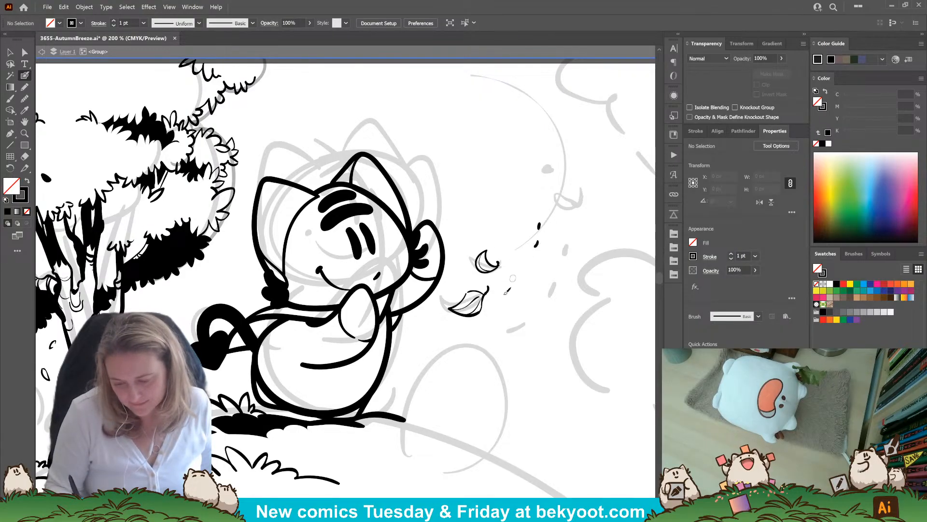
# Undo the stray marks near the curled leaf and paint small specks and a narrow leaf around the two falling leaves
pyautogui.moveTo(535, 229); pyautogui.dragTo(518, 236)
pyautogui.hotkey('ctrl', 'z')
pyautogui.click(503, 253)
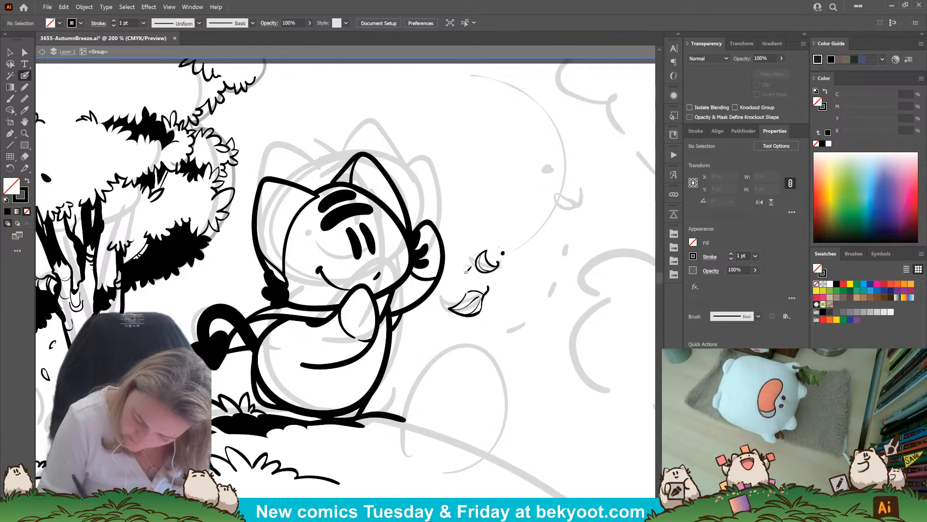
pyautogui.moveTo(472, 279); pyautogui.dragTo(466, 281)
pyautogui.click(461, 283)
pyautogui.moveTo(450, 323); pyautogui.dragTo(432, 334)
pyautogui.moveTo(521, 326); pyautogui.dragTo(515, 333)
pyautogui.click(502, 337)
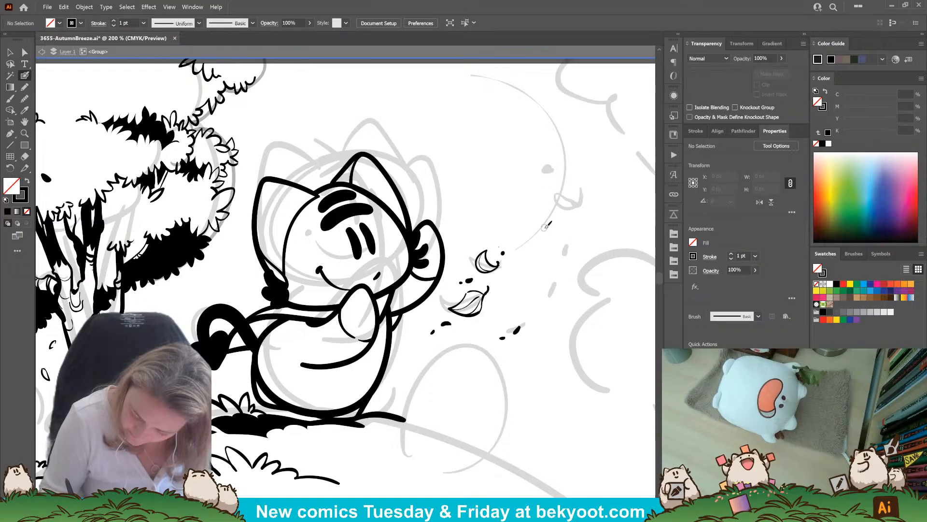
pyautogui.moveTo(535, 240)
pyautogui.mouseDown()
pyautogui.moveTo(531, 251)
pyautogui.moveTo(549, 218)
pyautogui.mouseUp()
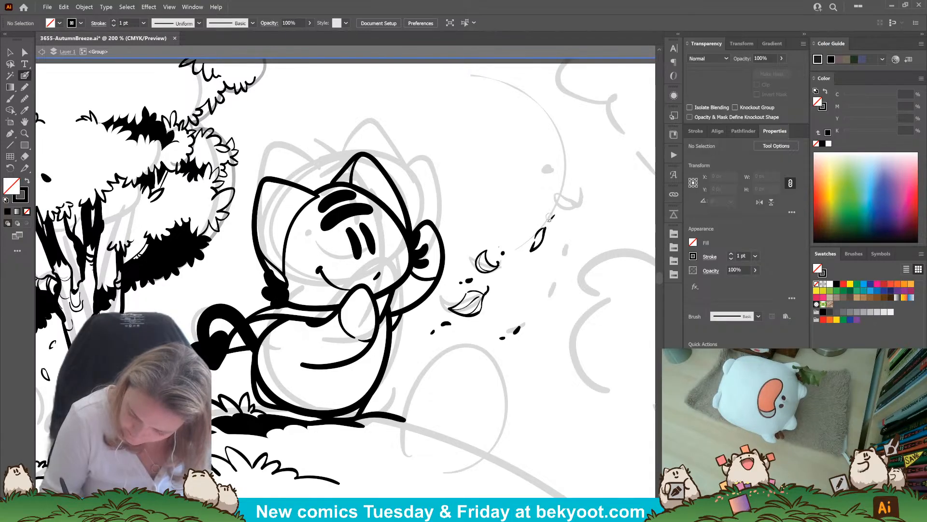
pyautogui.moveTo(520, 286); pyautogui.dragTo(516, 299)
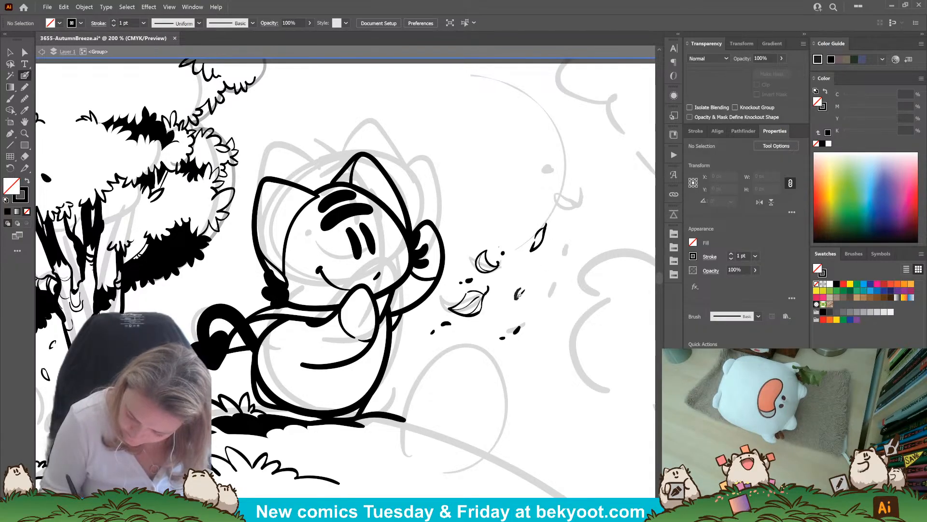
# Draw a pointed falling leaf beside the character's belly, group its strokes and deselect it
pyautogui.moveTo(409, 351)
pyautogui.mouseDown()
pyautogui.moveTo(424, 359)
pyautogui.moveTo(392, 369)
pyautogui.mouseUp()
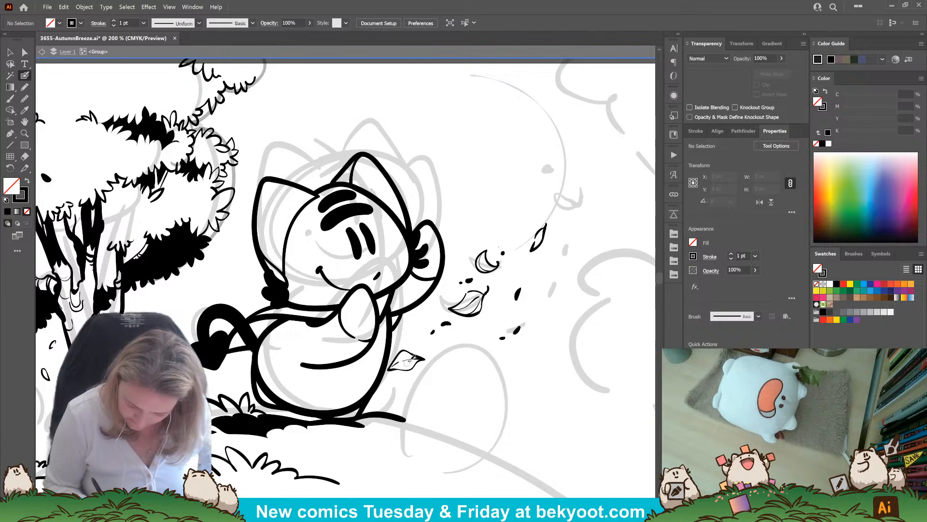
pyautogui.keyDown('ctrl'); pyautogui.click(404, 359); pyautogui.keyUp('ctrl')
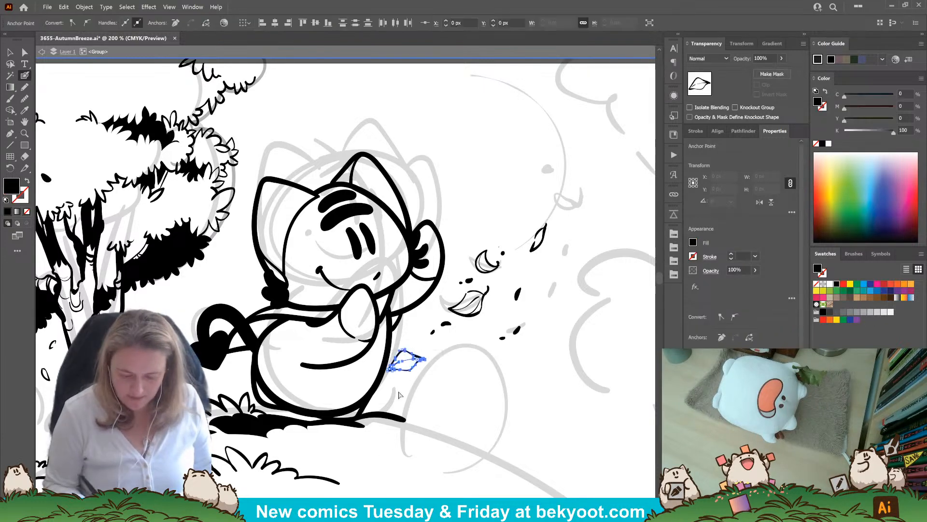
pyautogui.hotkey('ctrl', 'g')
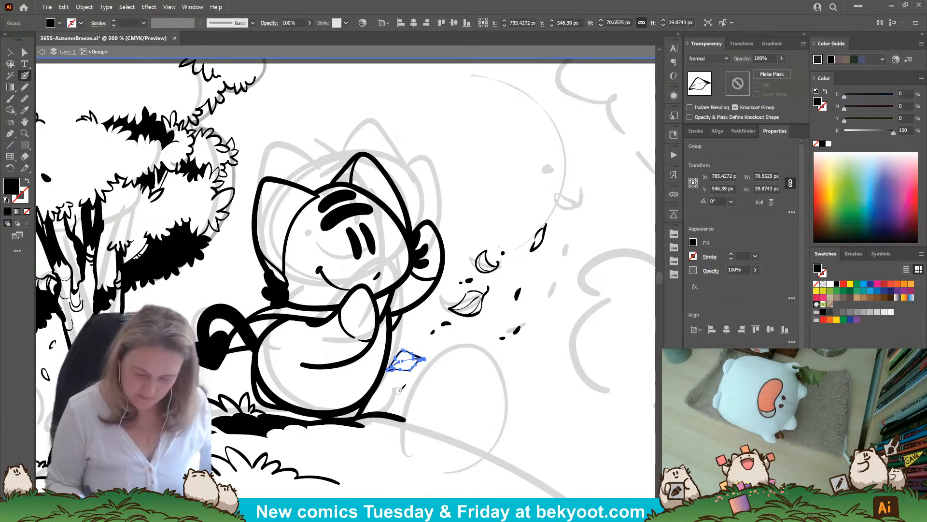
pyautogui.keyDown('ctrl'); pyautogui.click(458, 362); pyautogui.keyUp('ctrl')
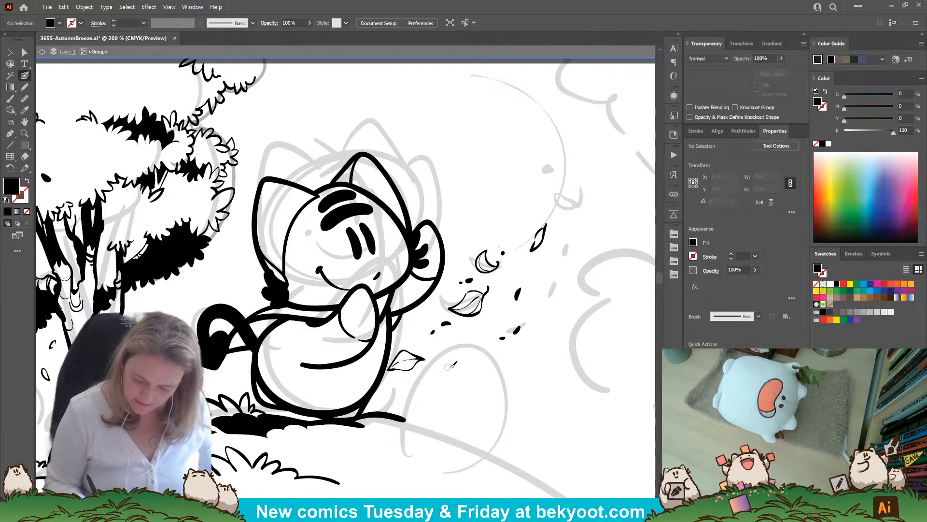
# Paint small specks above the new leaf and two small marks on the character's belly with a black stroke and no fill
pyautogui.hotkey('shift', 'x')
pyautogui.hotkey('shift', 'x')
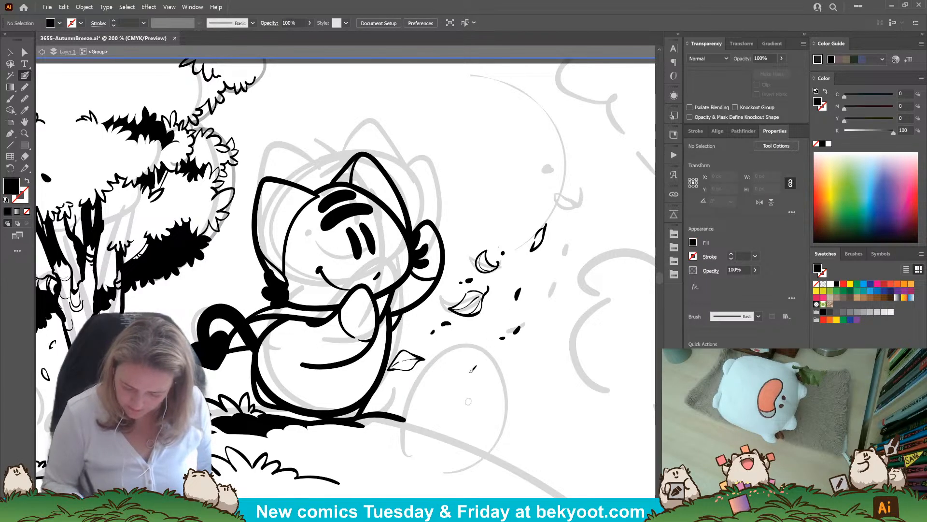
pyautogui.moveTo(438, 375); pyautogui.dragTo(483, 373)
pyautogui.hotkey('shift', 'x')
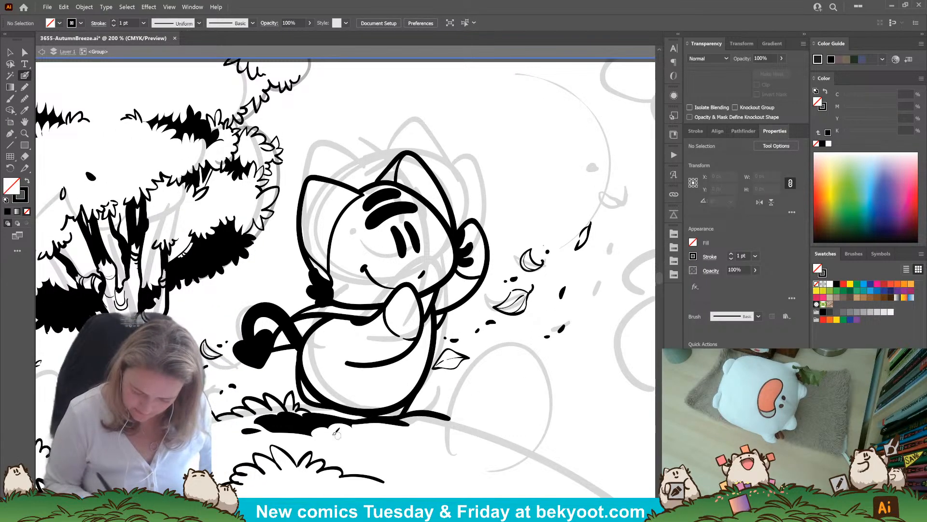
pyautogui.click(336, 375)
pyautogui.click(329, 376)
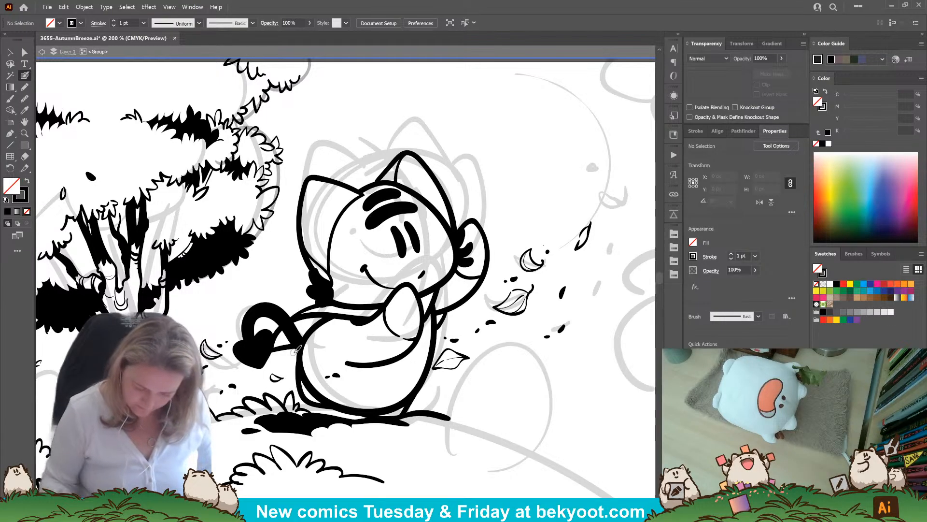
# Ink the ears, top of the head and two short eyes of the small creature sketched in front of the main character
pyautogui.scroll(-1, 404, 279)
pyautogui.scroll(-2, 405, 279)
pyautogui.moveTo(458, 352); pyautogui.dragTo(394, 330)
pyautogui.scroll(2, 402, 343)
pyautogui.moveTo(294, 350); pyautogui.dragTo(330, 413)
pyautogui.moveTo(382, 265)
pyautogui.mouseDown()
pyautogui.moveTo(395, 282)
pyautogui.moveTo(384, 274)
pyautogui.moveTo(399, 270)
pyautogui.moveTo(403, 296)
pyautogui.moveTo(364, 268)
pyautogui.moveTo(355, 301)
pyautogui.moveTo(384, 287)
pyautogui.mouseUp()
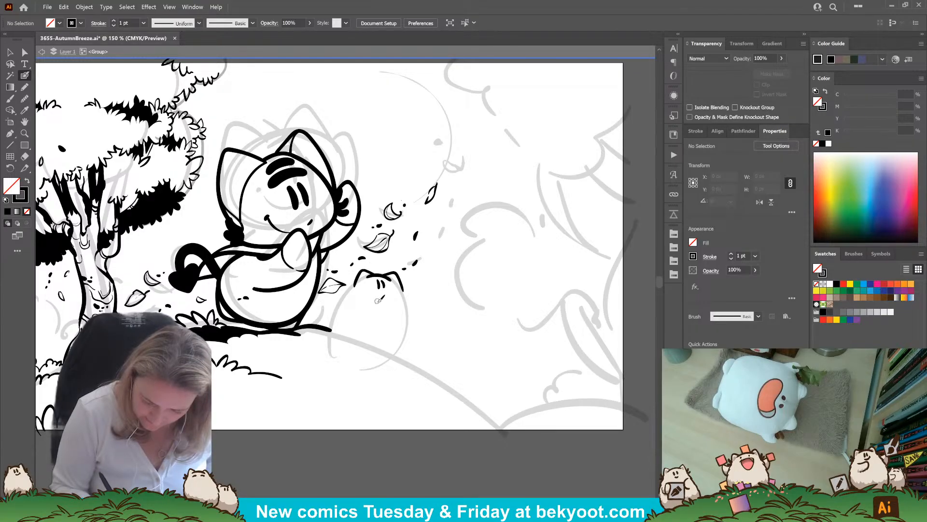
pyautogui.keyDown('ctrl'); pyautogui.click(379, 285); pyautogui.keyUp('ctrl')
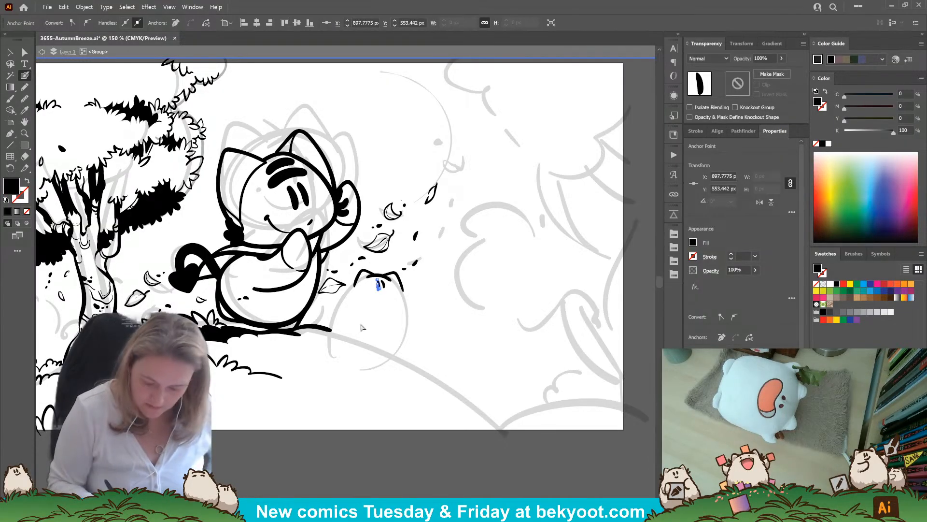
pyautogui.keyDown('ctrl'); pyautogui.click(384, 284); pyautogui.keyUp('ctrl')
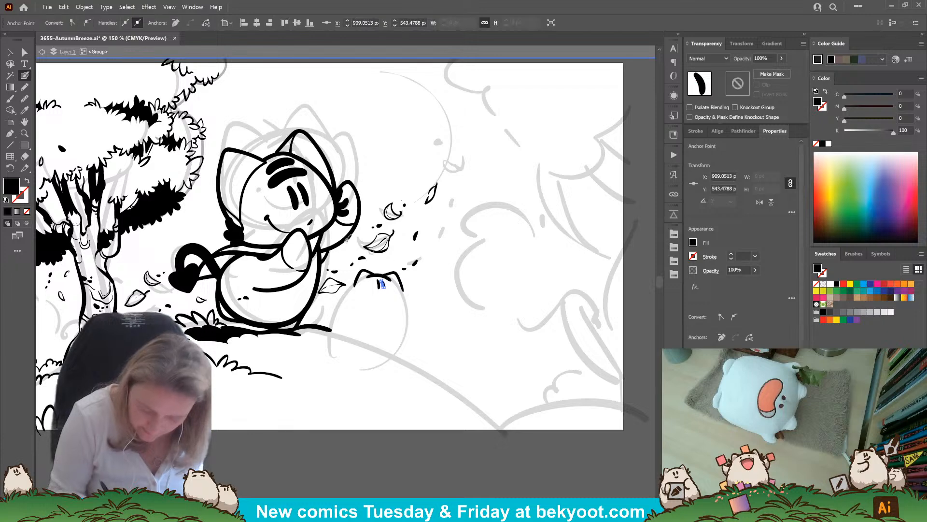
pyautogui.press('v')
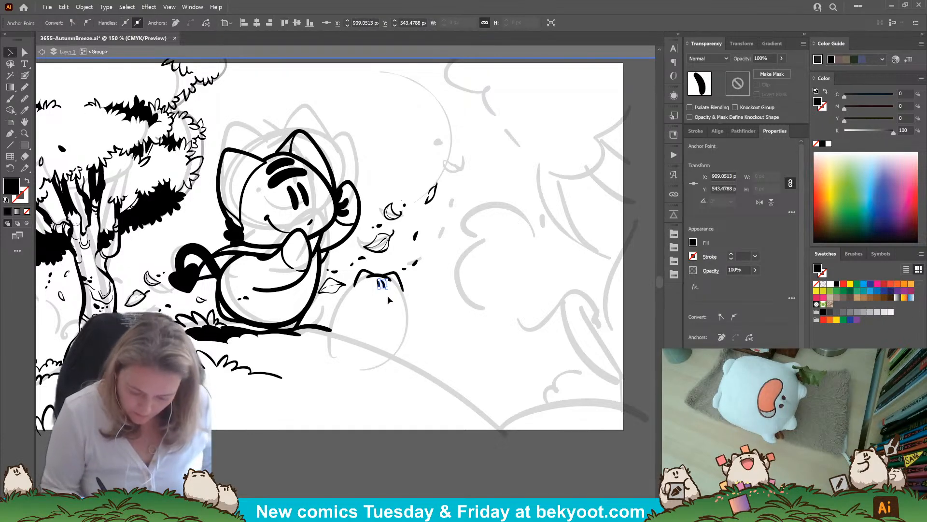
pyautogui.click(385, 294)
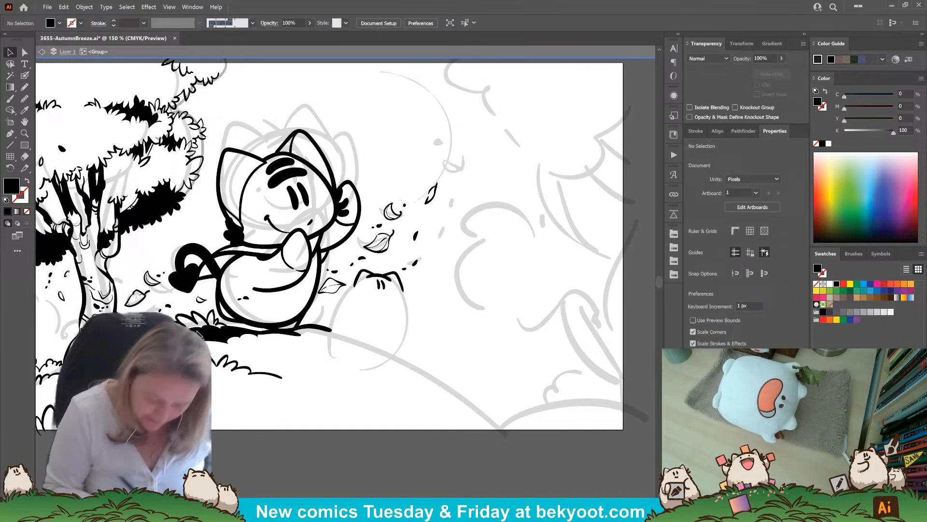
# Ink spiky fur tufts on both sides of the small creature's head with a black stroke and no fill
pyautogui.click(24, 75)
pyautogui.hotkey('shift', 'x')
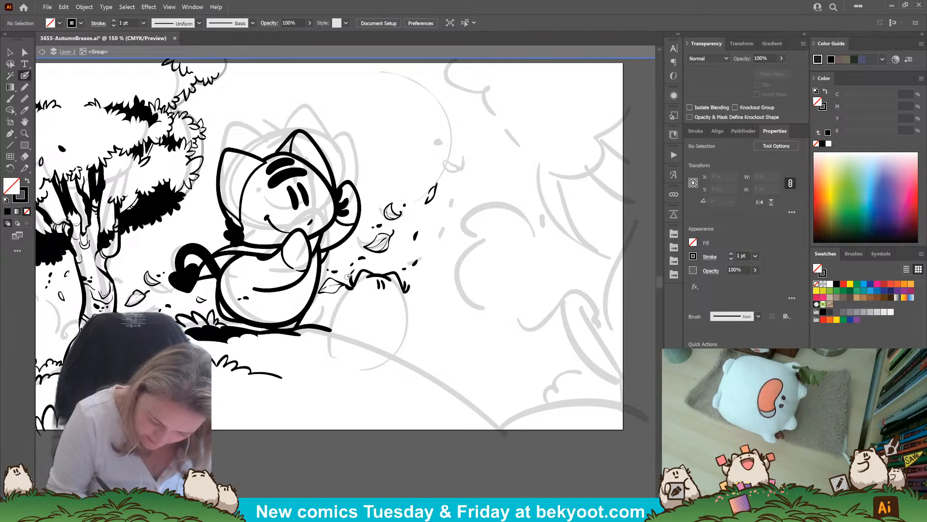
pyautogui.moveTo(328, 295); pyautogui.dragTo(341, 281)
pyautogui.keyDown('ctrl'); pyautogui.click(370, 311); pyautogui.keyUp('ctrl')
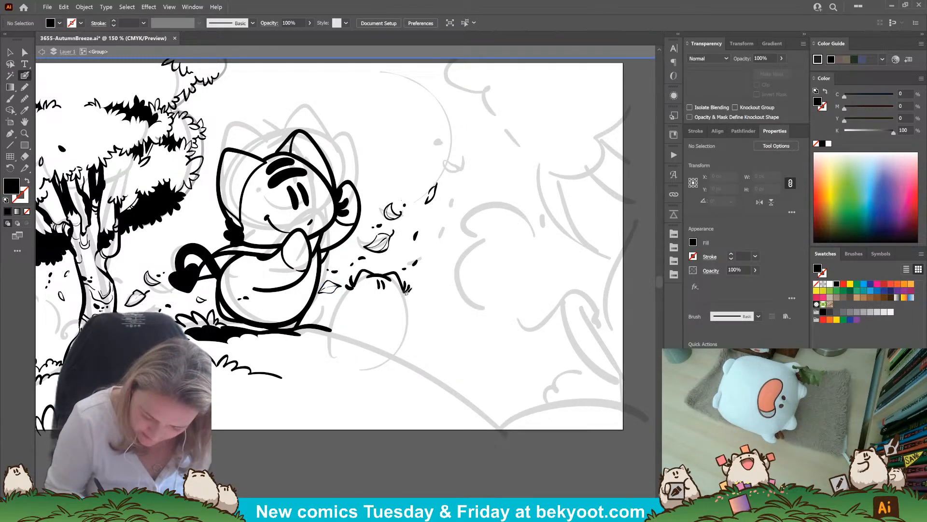
# Ink both sides of the small creature's body and its smile, undoing a stray stroke at its base
pyautogui.hotkey('shift', 'x')
pyautogui.moveTo(407, 291)
pyautogui.mouseDown()
pyautogui.moveTo(410, 347)
pyautogui.moveTo(397, 358)
pyautogui.mouseUp()
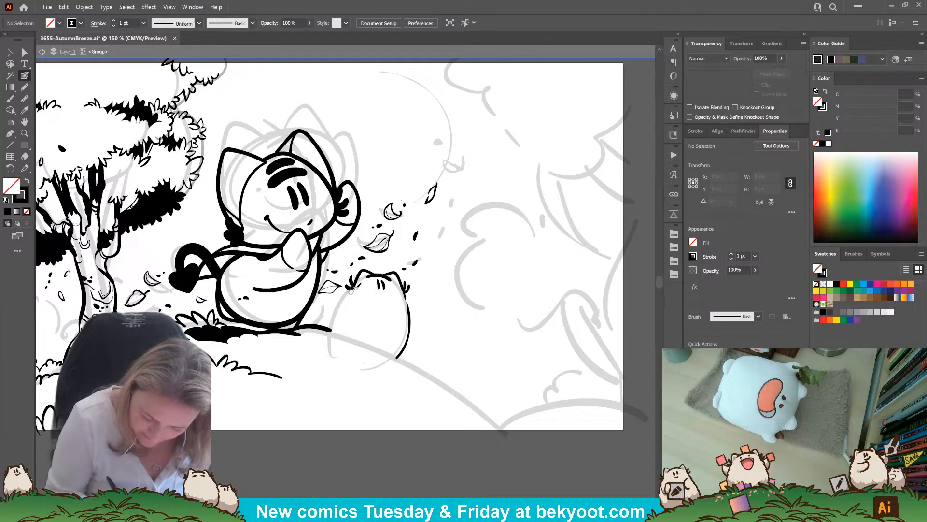
pyautogui.moveTo(351, 294); pyautogui.dragTo(328, 327)
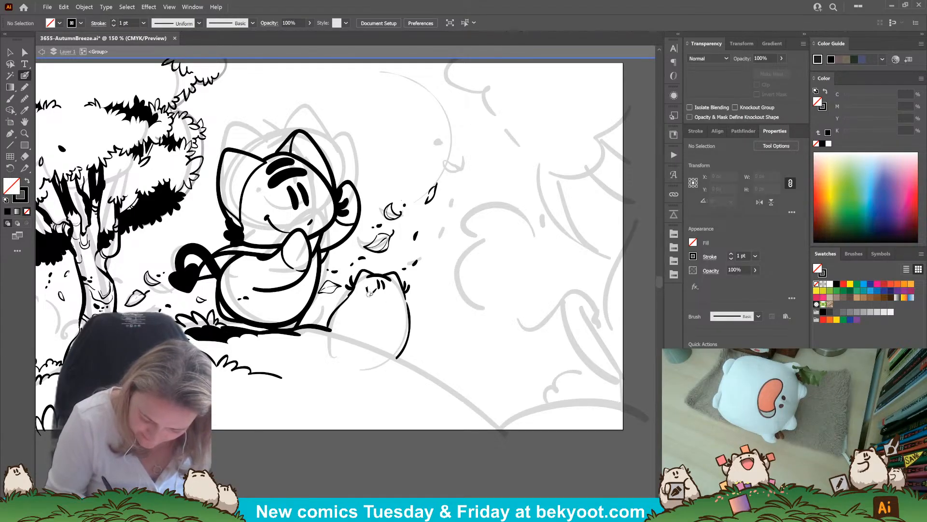
pyautogui.moveTo(385, 300); pyautogui.dragTo(391, 296)
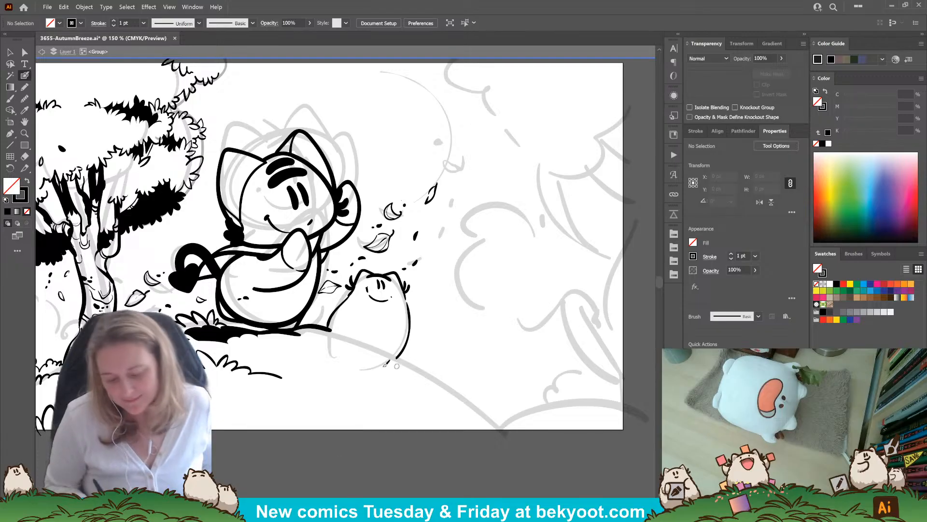
pyautogui.moveTo(332, 331)
pyautogui.mouseDown()
pyautogui.moveTo(337, 321)
pyautogui.moveTo(338, 331)
pyautogui.mouseUp()
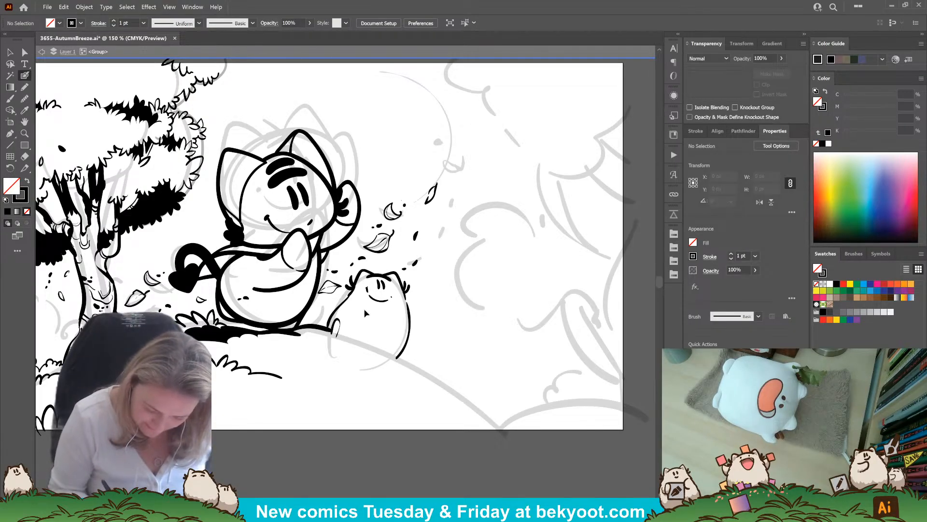
pyautogui.hotkey('ctrl', 'z')
# Ink the ground line with grass blades across the small creature's base and along the hill's slope down to the page edge
pyautogui.moveTo(397, 358)
pyautogui.mouseDown()
pyautogui.moveTo(391, 335)
pyautogui.moveTo(393, 353)
pyautogui.moveTo(363, 331)
pyautogui.moveTo(329, 329)
pyautogui.mouseUp()
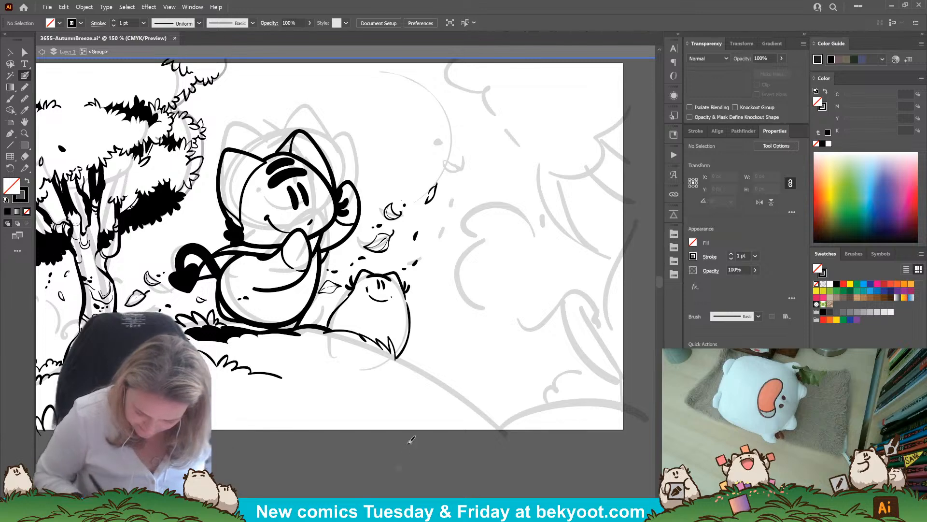
pyautogui.moveTo(406, 355); pyautogui.dragTo(427, 367)
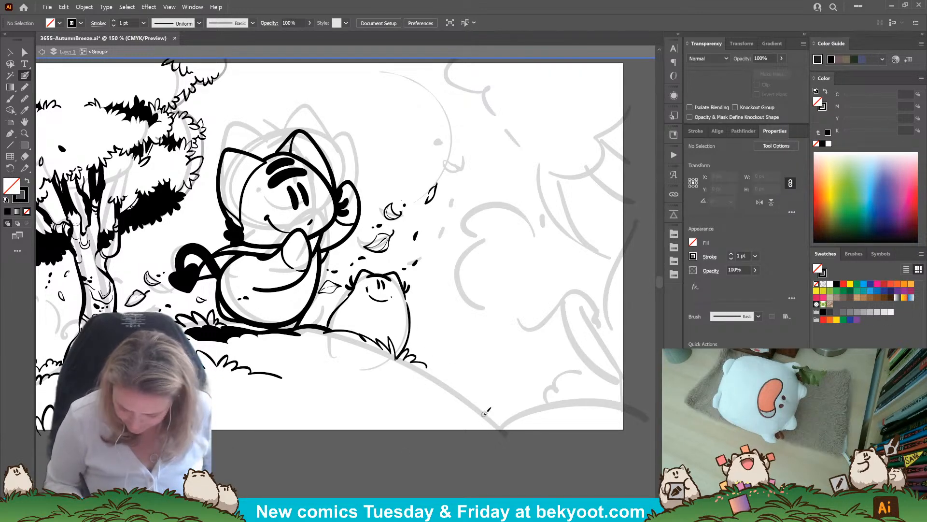
pyautogui.moveTo(483, 414)
pyautogui.mouseDown()
pyautogui.moveTo(483, 389)
pyautogui.moveTo(480, 402)
pyautogui.moveTo(440, 367)
pyautogui.moveTo(425, 370)
pyautogui.mouseUp()
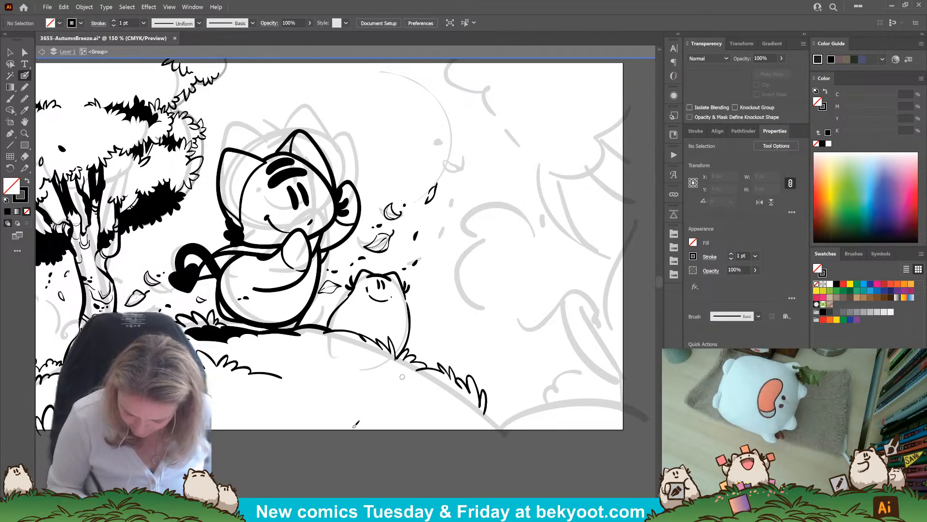
pyautogui.moveTo(508, 428)
pyautogui.mouseDown()
pyautogui.moveTo(510, 410)
pyautogui.moveTo(500, 412)
pyautogui.moveTo(534, 436)
pyautogui.mouseUp()
pyautogui.hotkey('ctrl', 'z')
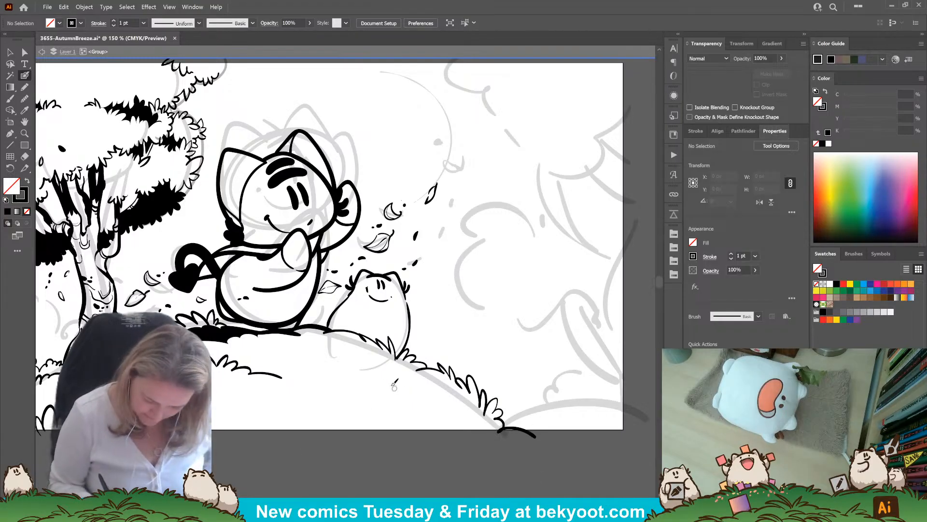
# Draw a small grass tuft on the hill below the small creature and fill a shadow patch beside it in black
pyautogui.moveTo(382, 375); pyautogui.dragTo(337, 377)
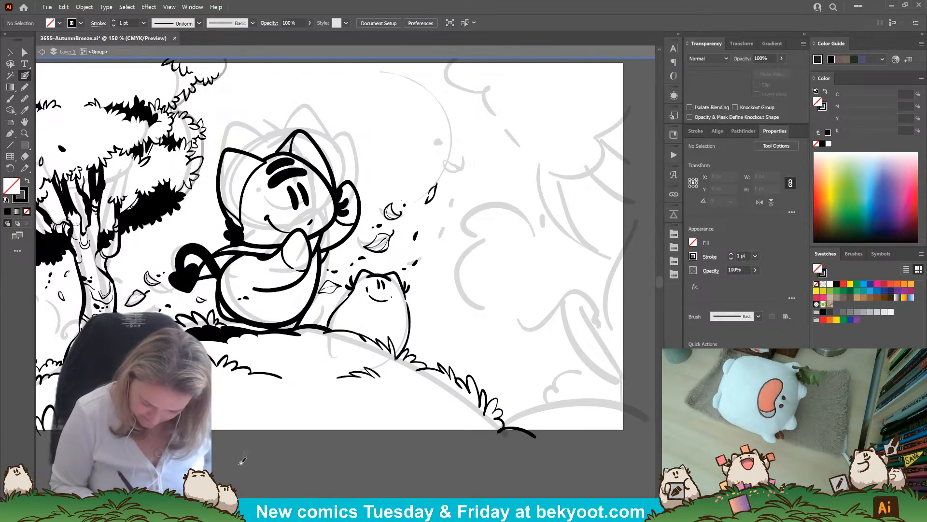
pyautogui.click(26, 86)
pyautogui.hotkey('shift', 'x')
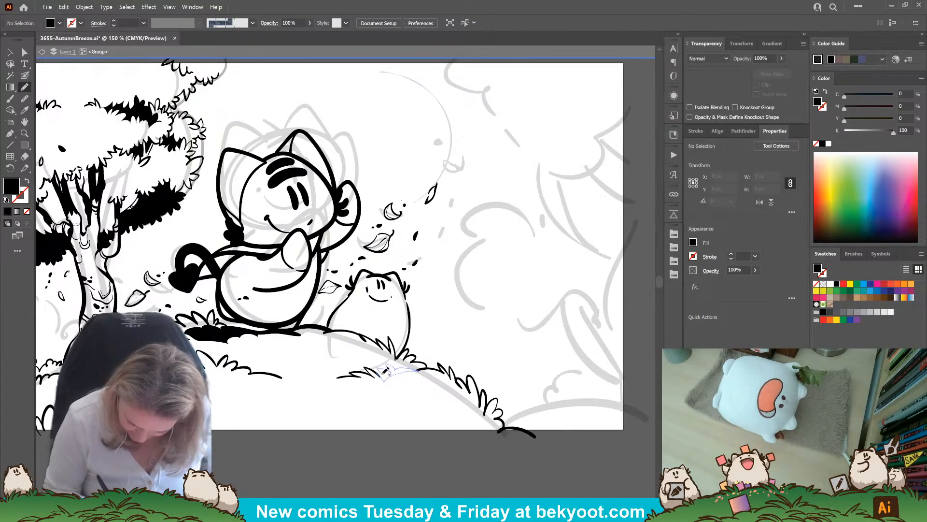
pyautogui.moveTo(383, 374); pyautogui.dragTo(378, 368)
pyautogui.keyDown('ctrl'); pyautogui.click(356, 439); pyautogui.keyUp('ctrl')
pyautogui.moveTo(336, 446); pyautogui.dragTo(289, 457)
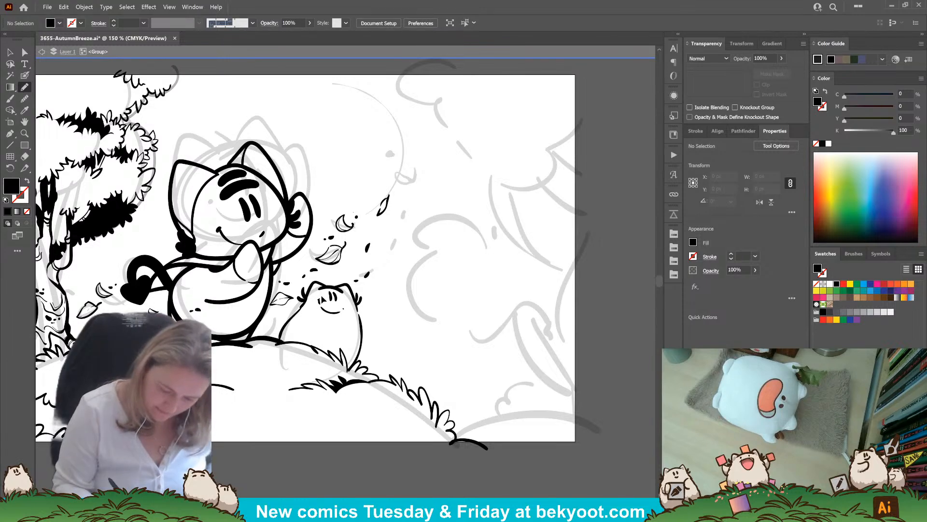
# Delete the small creature's smile and redraw it as a new curved stroke beneath the eyes
pyautogui.moveTo(318, 298); pyautogui.dragTo(319, 305)
pyautogui.hotkey('ctrl', 'shift', 'a')
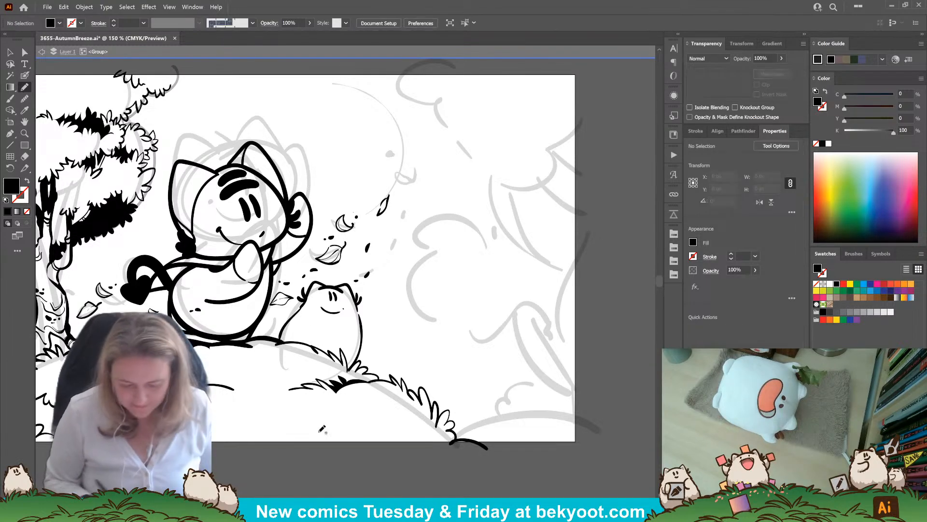
pyautogui.click(24, 74)
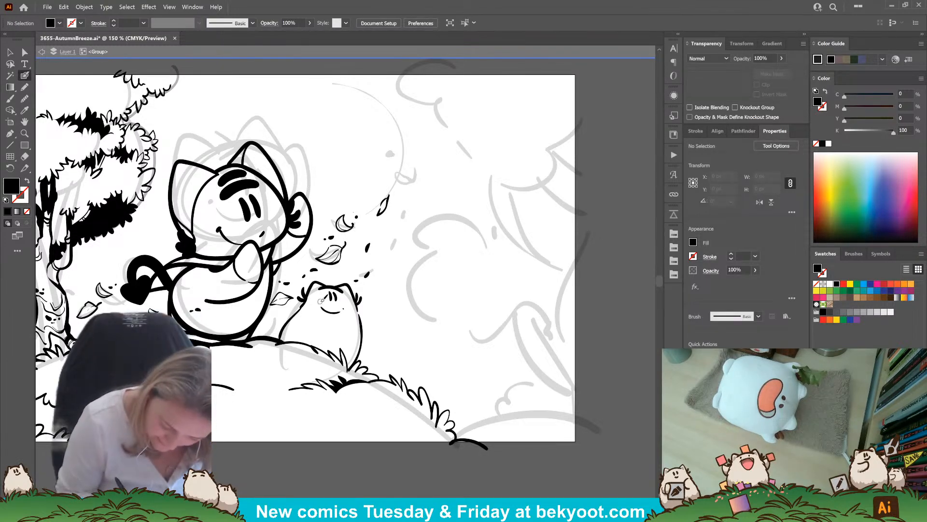
pyautogui.hotkey('shift', 'x')
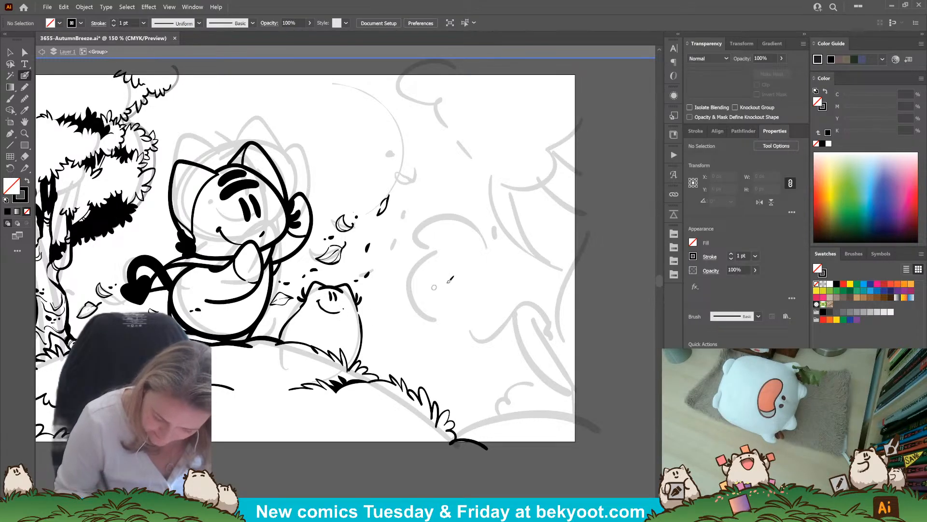
pyautogui.hotkey('shift', 'x')
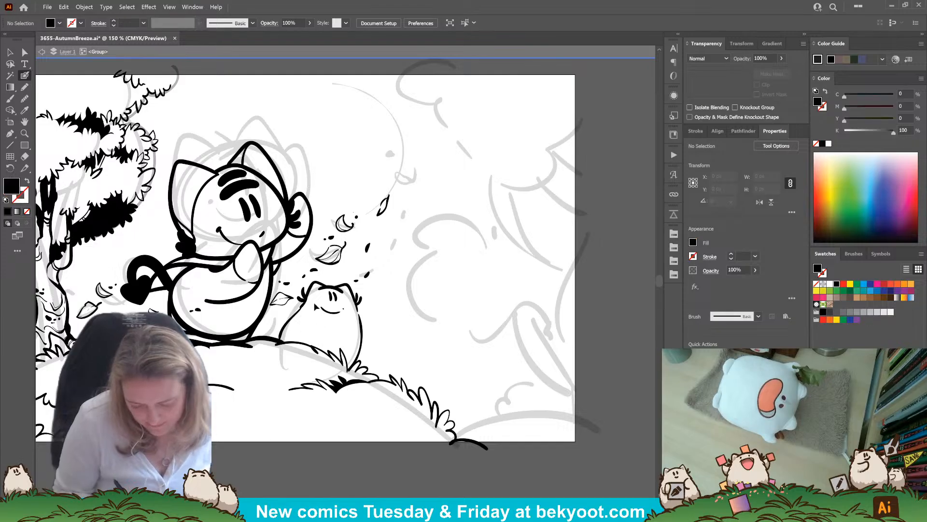
pyautogui.moveTo(314, 299); pyautogui.dragTo(348, 324)
pyautogui.keyDown('ctrl'); pyautogui.click(324, 326); pyautogui.keyUp('ctrl')
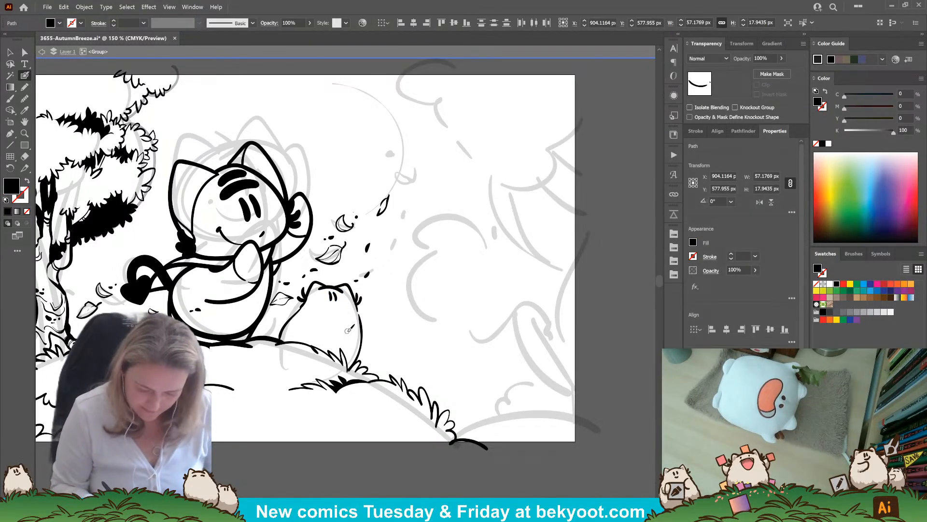
pyautogui.hotkey('shift', 'x')
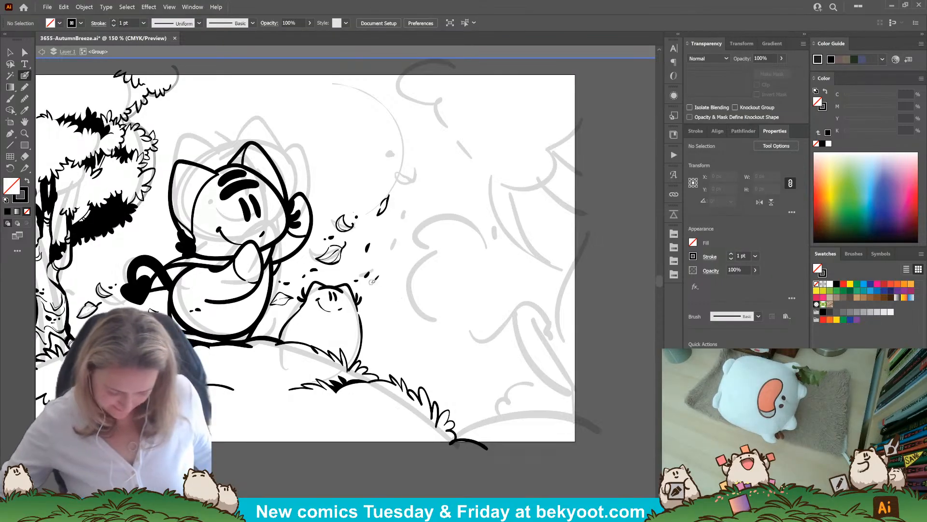
# Ink leafy foliage clumps with scalloped edges and an underside over the grey sketch near the far page edge, undoing a stray stroke
pyautogui.hotkey('ctrl', '-')
pyautogui.hotkey('ctrl', '-')
pyautogui.moveTo(336, 401); pyautogui.dragTo(291, 379)
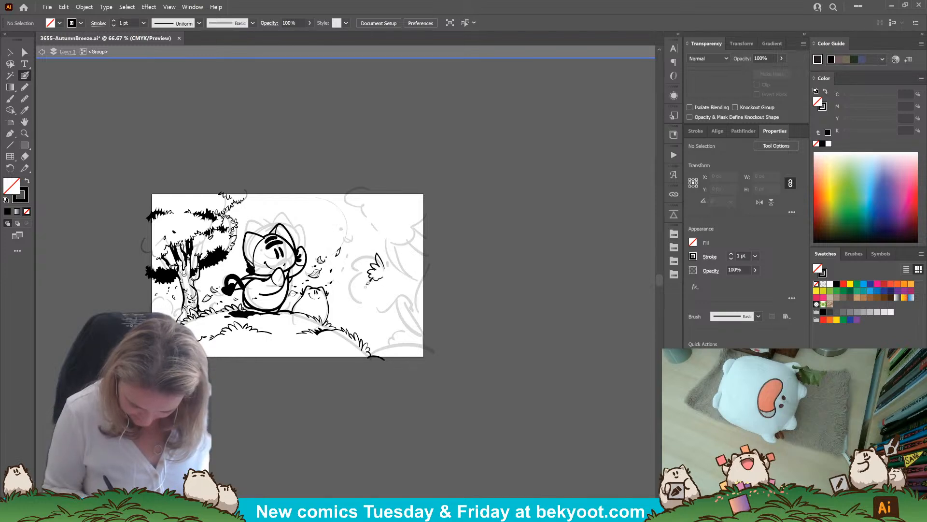
pyautogui.moveTo(392, 265)
pyautogui.mouseDown()
pyautogui.moveTo(386, 289)
pyautogui.moveTo(374, 300)
pyautogui.moveTo(376, 284)
pyautogui.moveTo(365, 303)
pyautogui.mouseUp()
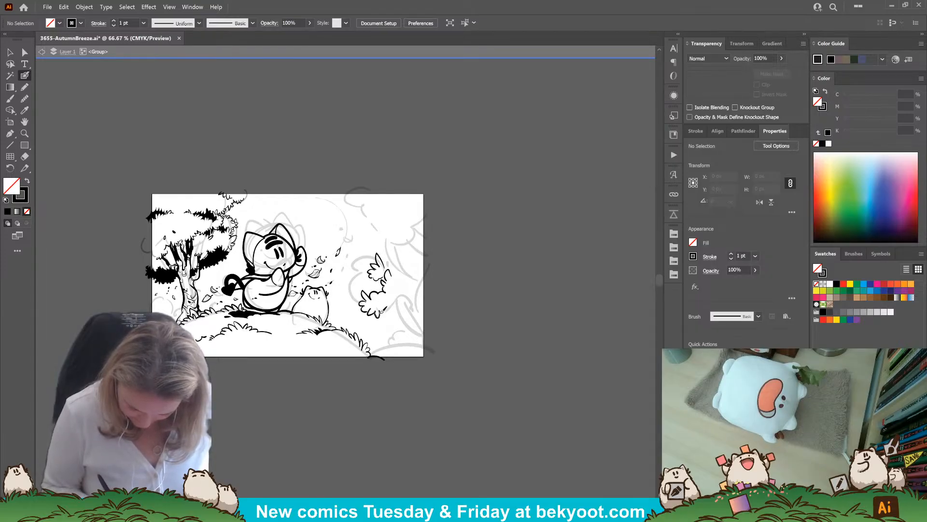
pyautogui.moveTo(381, 312); pyautogui.dragTo(391, 292)
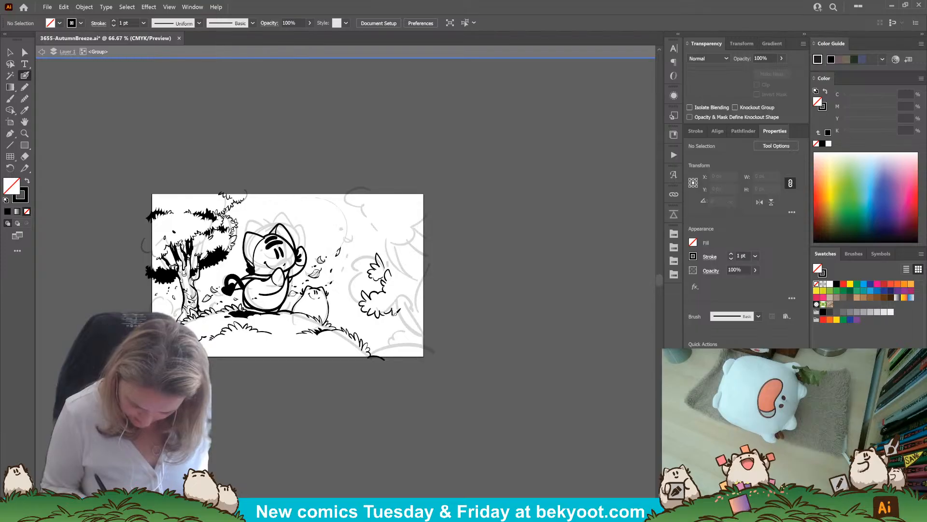
pyautogui.moveTo(404, 297); pyautogui.dragTo(411, 297)
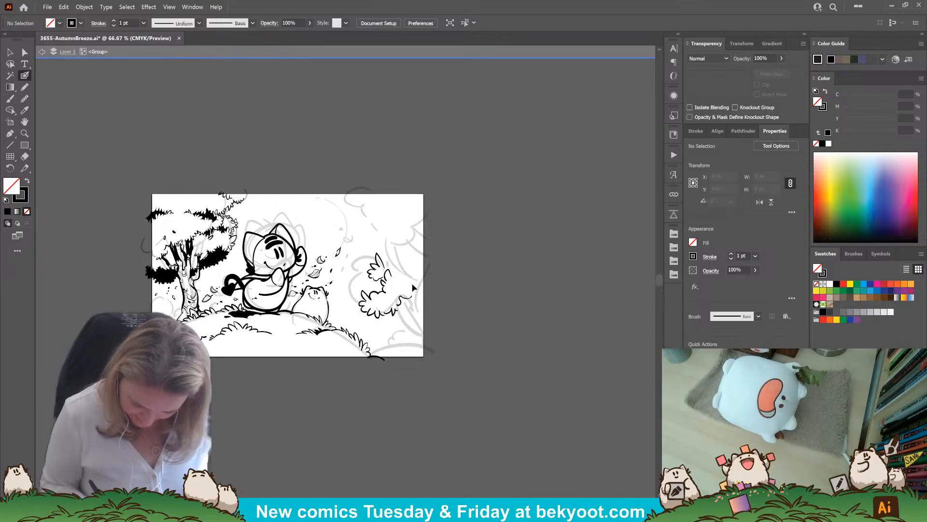
pyautogui.hotkey('ctrl', 'z')
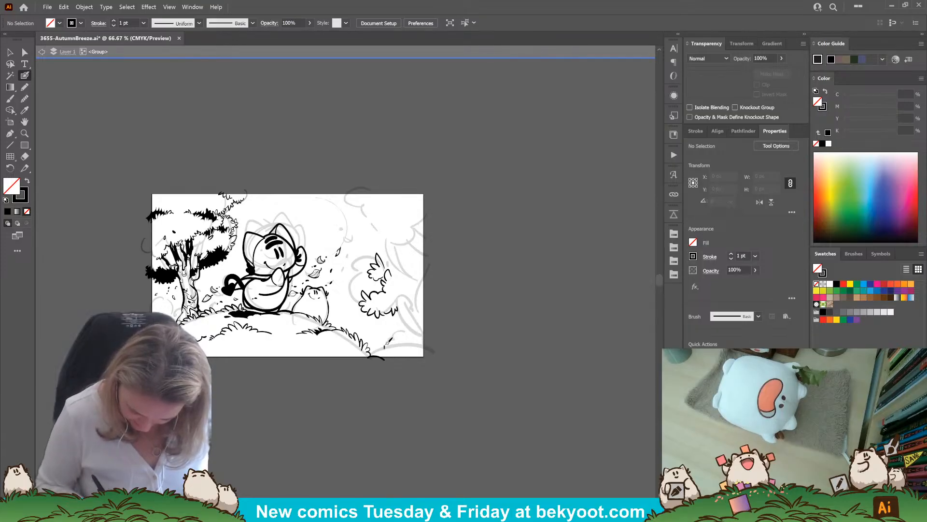
# Ink the small far-corner hill with grass tufts, carrying its ground line past the page edge
pyautogui.moveTo(393, 345); pyautogui.dragTo(407, 346)
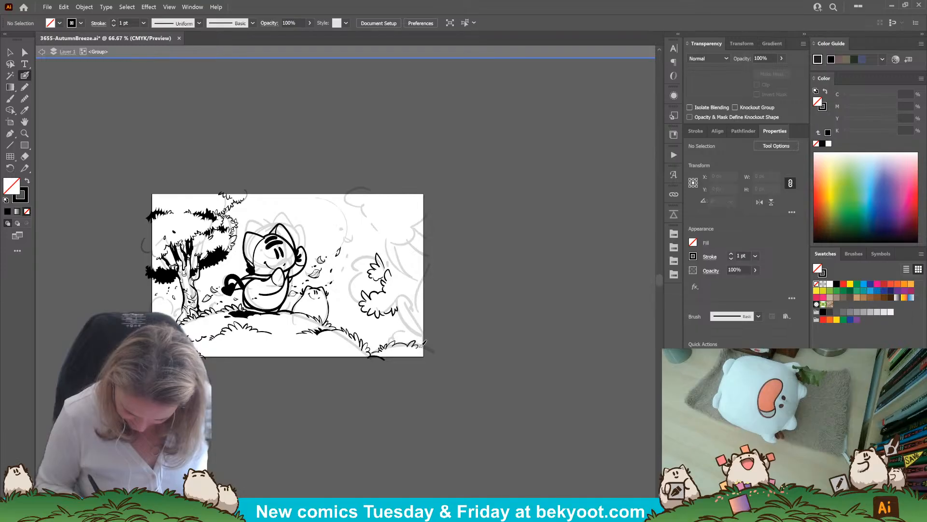
pyautogui.moveTo(421, 346); pyautogui.dragTo(445, 358)
pyautogui.moveTo(388, 363)
pyautogui.mouseDown()
pyautogui.moveTo(350, 354)
pyautogui.moveTo(340, 339)
pyautogui.moveTo(397, 331)
pyautogui.mouseUp()
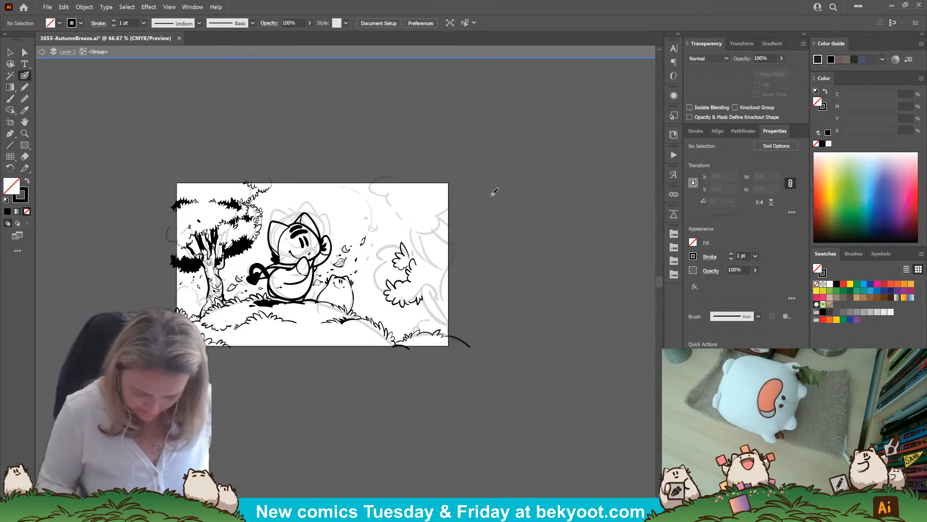
# Extend the foliage's top and underside outlines to the page edge, undoing stray strokes and a leaf clump beneath it
pyautogui.moveTo(407, 184); pyautogui.dragTo(391, 202)
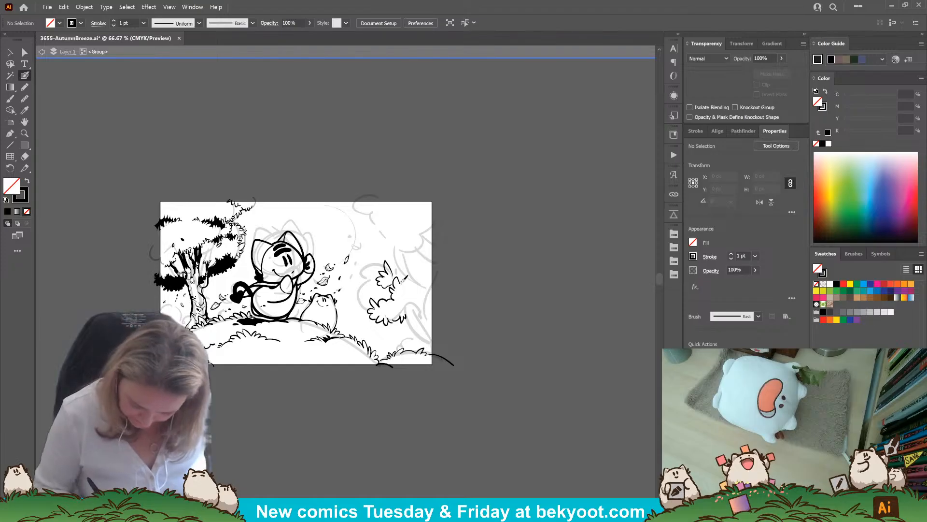
pyautogui.moveTo(419, 293); pyautogui.dragTo(425, 290)
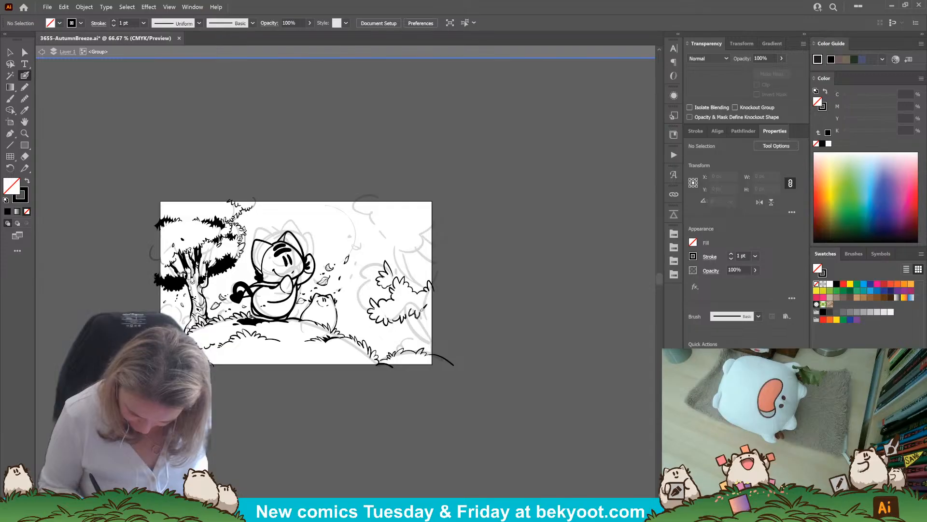
pyautogui.hotkey('ctrl', 'z')
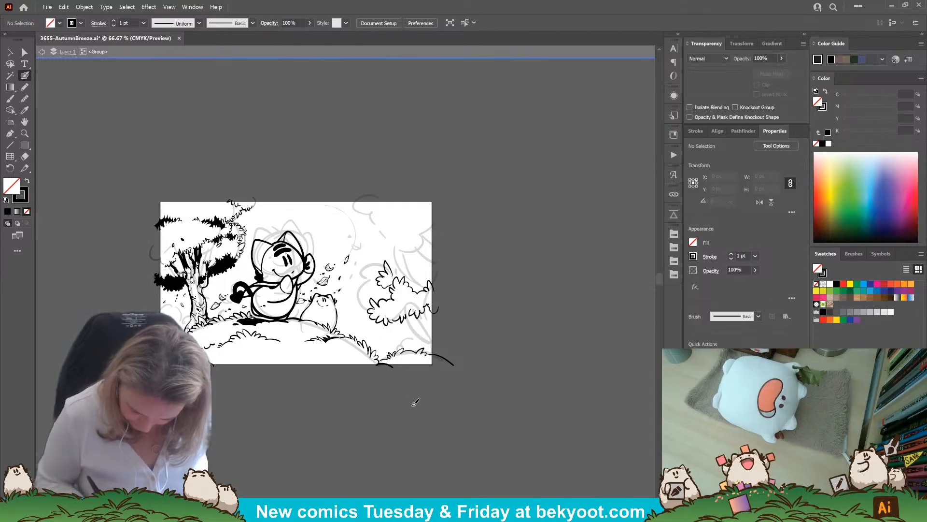
pyautogui.hotkey('ctrl', 'z')
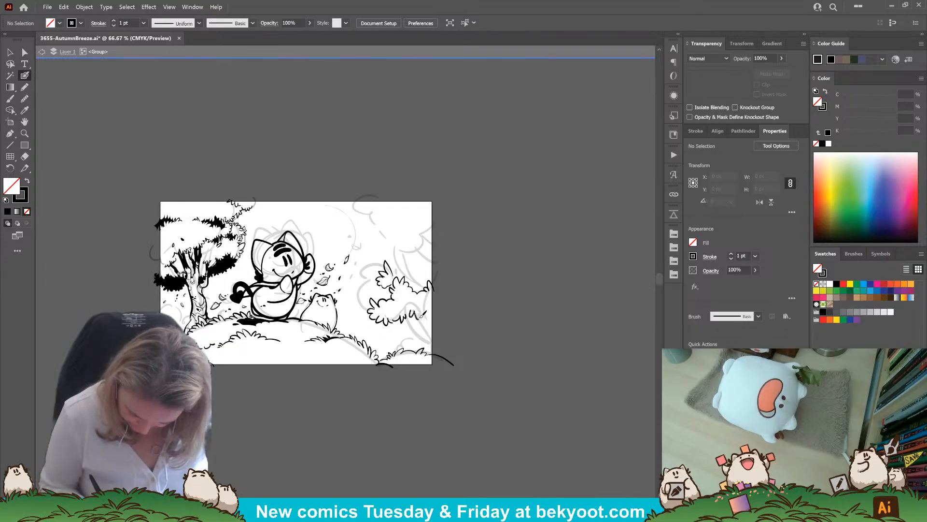
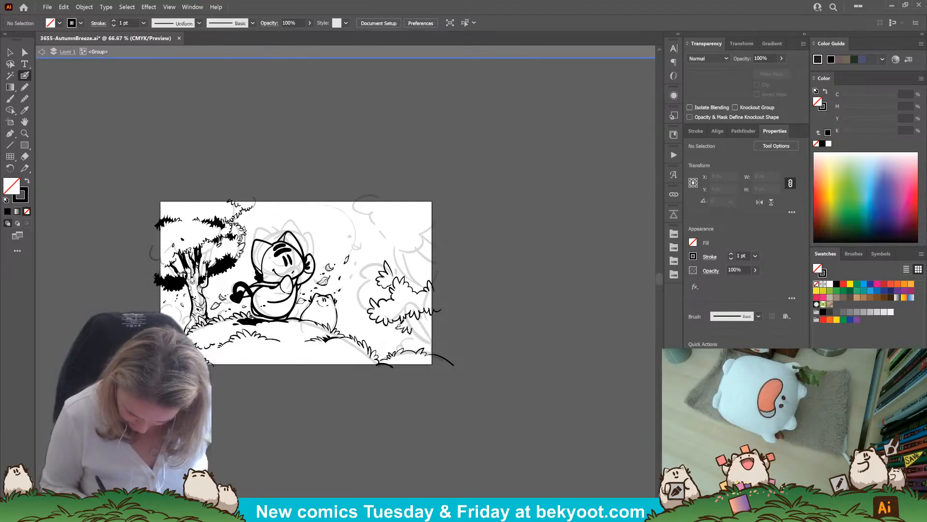
pyautogui.hotkey('ctrl', 'z')
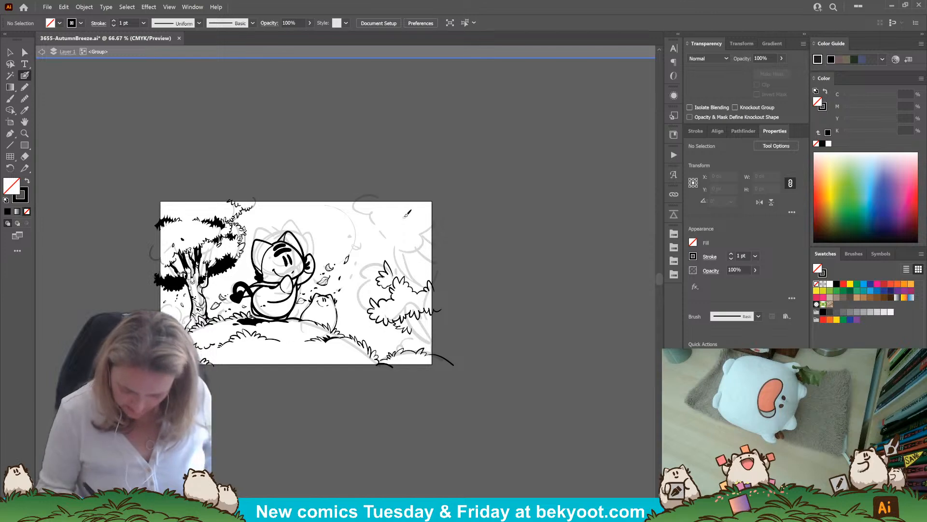
# Touch up the stroke along the foliage's underside and ink a jagged trunk contour descending from it towards the grass
pyautogui.moveTo(474, 352); pyautogui.dragTo(428, 348)
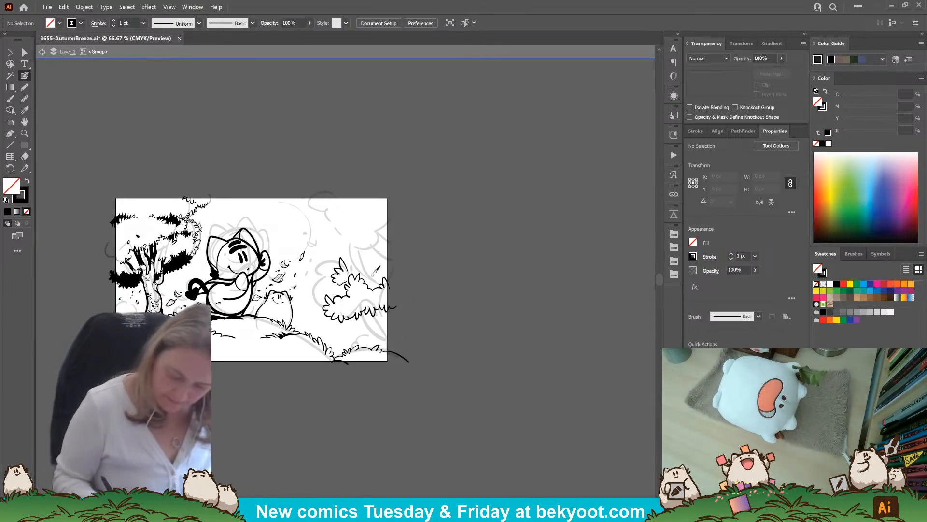
pyautogui.press('Return')
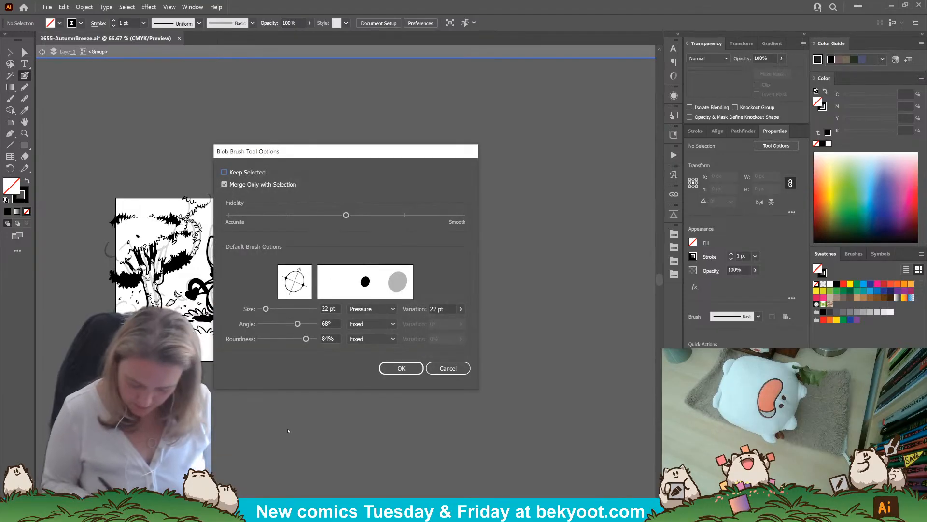
pyautogui.press('Return')
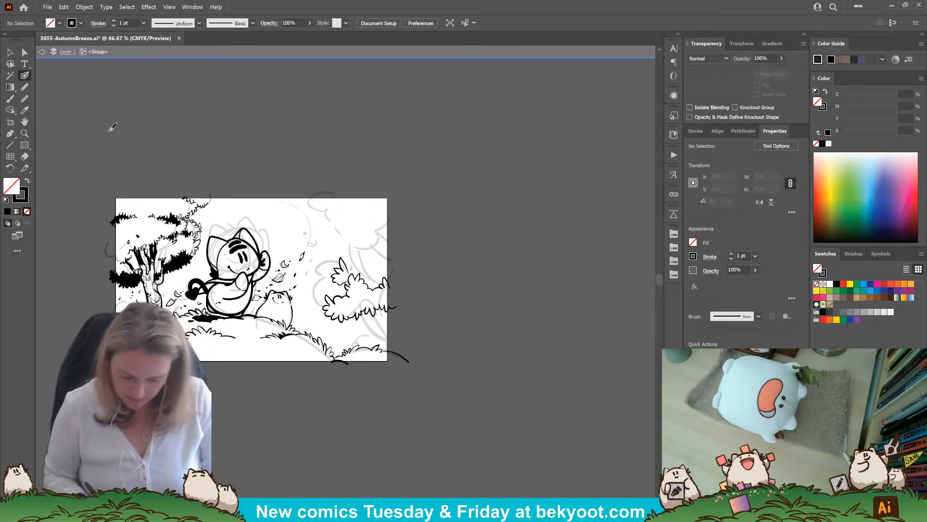
pyautogui.moveTo(354, 390); pyautogui.dragTo(354, 368)
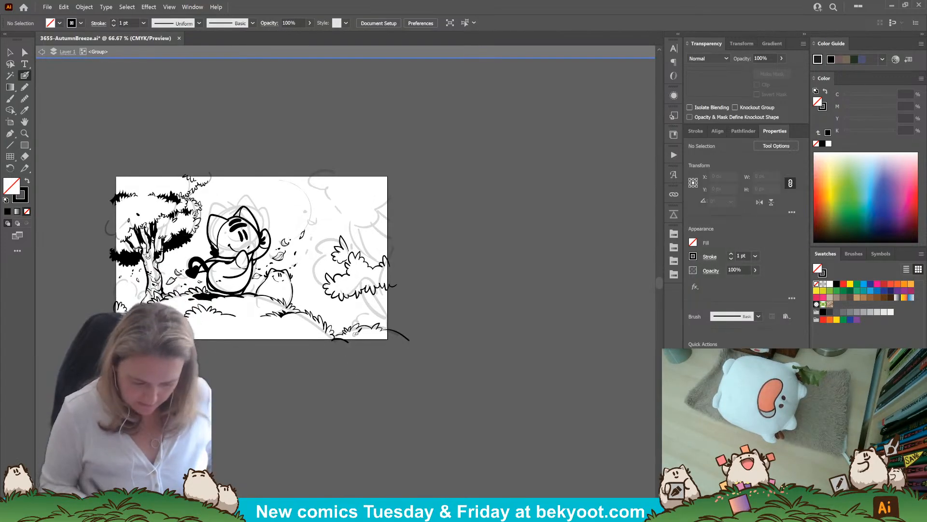
pyautogui.scroll(2, 392, 323)
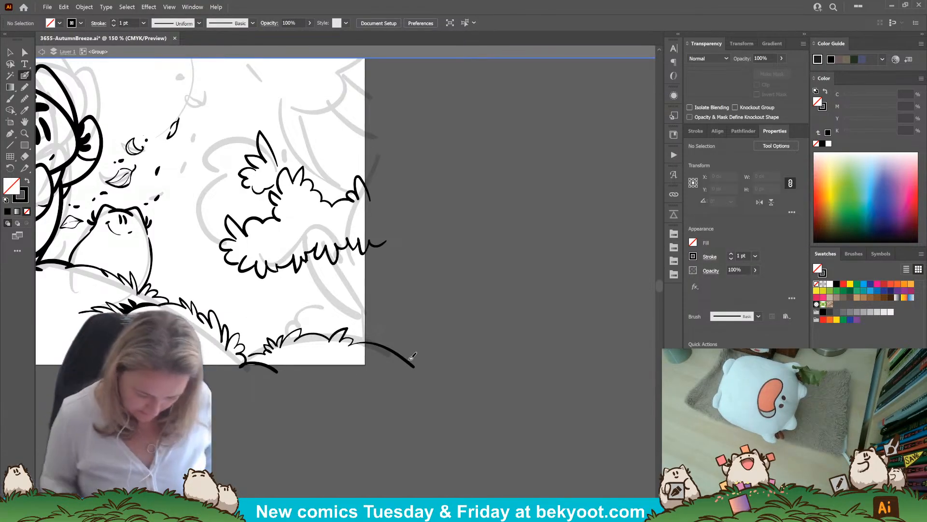
pyautogui.keyDown('ctrl'); pyautogui.click(364, 251); pyautogui.keyUp('ctrl')
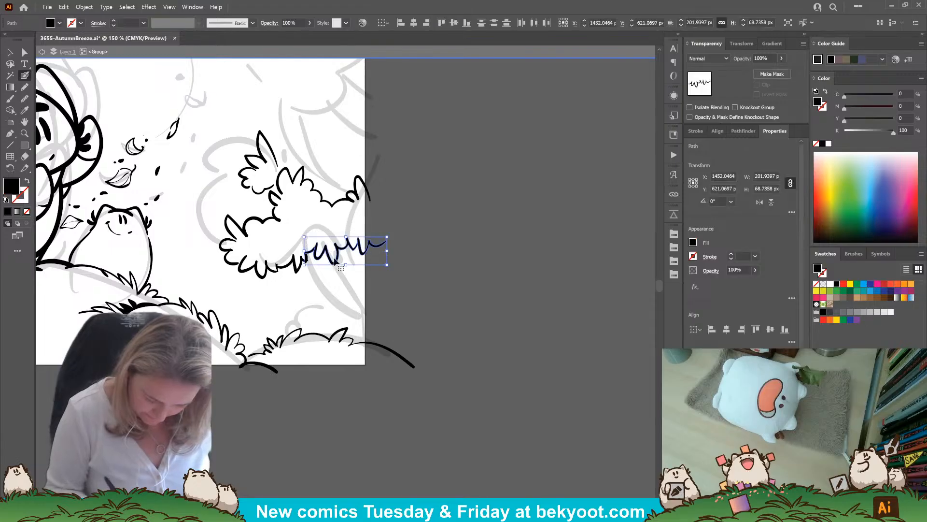
pyautogui.keyDown('ctrl'); pyautogui.moveTo(305, 252); pyautogui.dragTo(326, 257); pyautogui.keyUp('ctrl')
pyautogui.keyDown('ctrl'); pyautogui.click(410, 267); pyautogui.keyUp('ctrl')
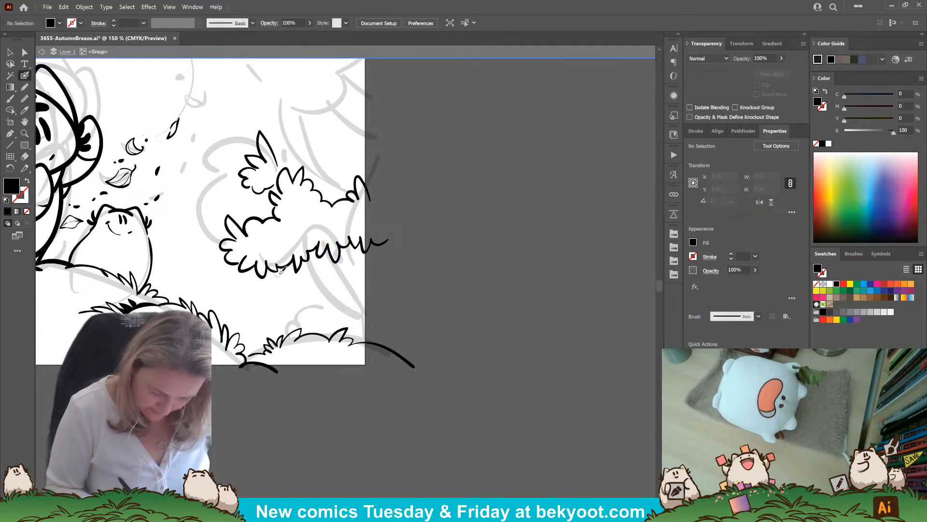
pyautogui.moveTo(286, 268)
pyautogui.mouseDown()
pyautogui.moveTo(297, 292)
pyautogui.moveTo(327, 308)
pyautogui.mouseUp()
pyautogui.hotkey('shift', 'x')
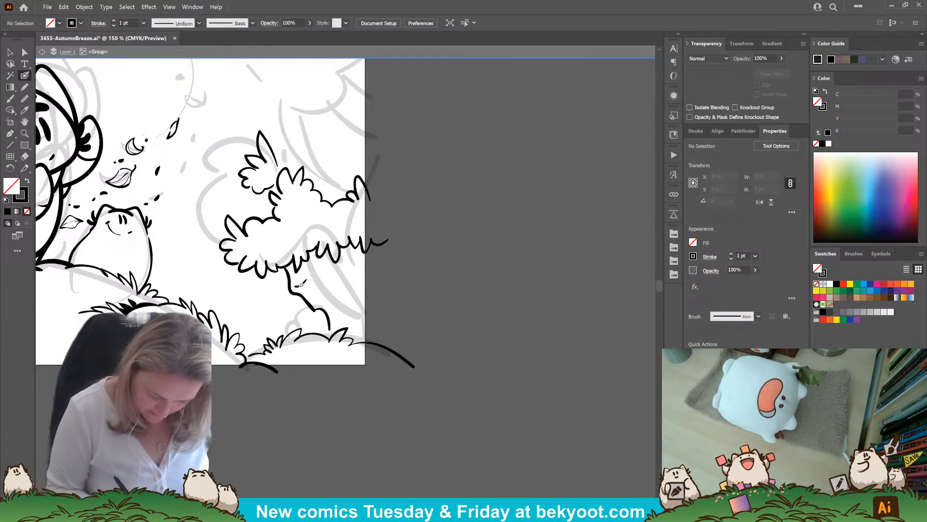
# Draw the trunk's inner contour and a second branch up to the foliage, thickening the line beneath the leaves
pyautogui.moveTo(308, 292)
pyautogui.mouseDown()
pyautogui.moveTo(339, 298)
pyautogui.moveTo(291, 263)
pyautogui.mouseUp()
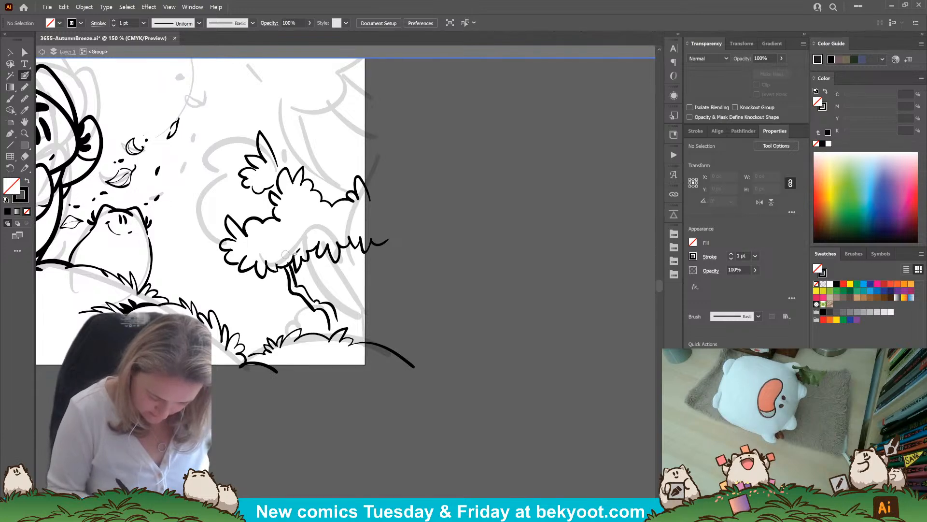
pyautogui.moveTo(330, 306)
pyautogui.mouseDown()
pyautogui.moveTo(320, 254)
pyautogui.moveTo(338, 300)
pyautogui.mouseUp()
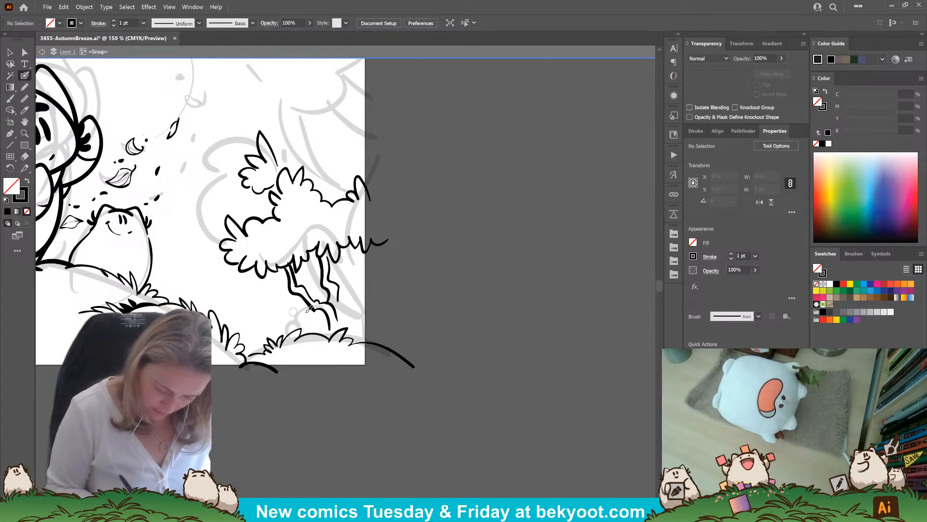
pyautogui.moveTo(298, 279); pyautogui.dragTo(292, 264)
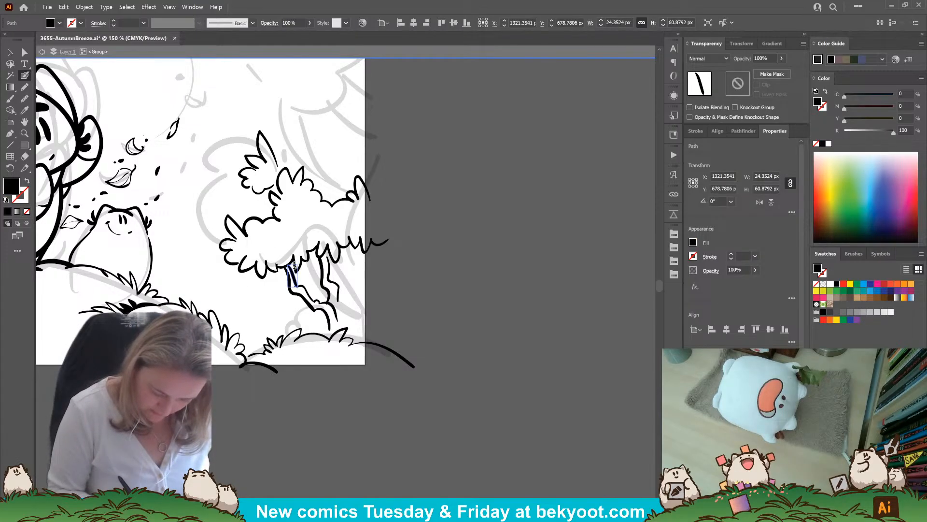
pyautogui.keyDown('ctrl'); pyautogui.click(399, 236); pyautogui.keyUp('ctrl')
# Draw leafy bushes around the base of the trunk on the far-corner hill
pyautogui.moveTo(414, 269); pyautogui.dragTo(404, 286)
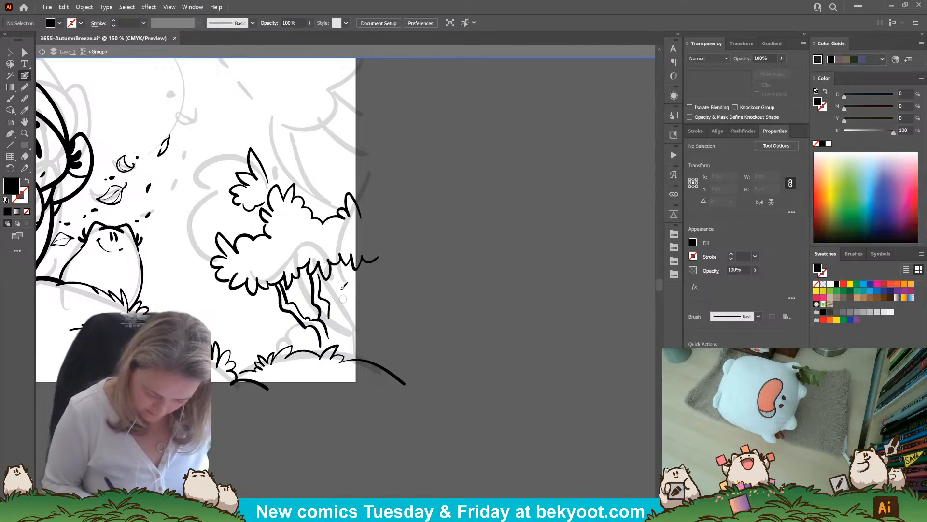
pyautogui.moveTo(330, 315)
pyautogui.mouseDown()
pyautogui.moveTo(335, 306)
pyautogui.moveTo(359, 329)
pyautogui.moveTo(328, 313)
pyautogui.moveTo(324, 322)
pyautogui.moveTo(292, 317)
pyautogui.moveTo(288, 329)
pyautogui.moveTo(288, 338)
pyautogui.moveTo(293, 327)
pyautogui.moveTo(317, 344)
pyautogui.moveTo(306, 352)
pyautogui.moveTo(318, 347)
pyautogui.mouseUp()
pyautogui.moveTo(336, 308)
pyautogui.mouseDown()
pyautogui.moveTo(326, 339)
pyautogui.moveTo(348, 345)
pyautogui.mouseUp()
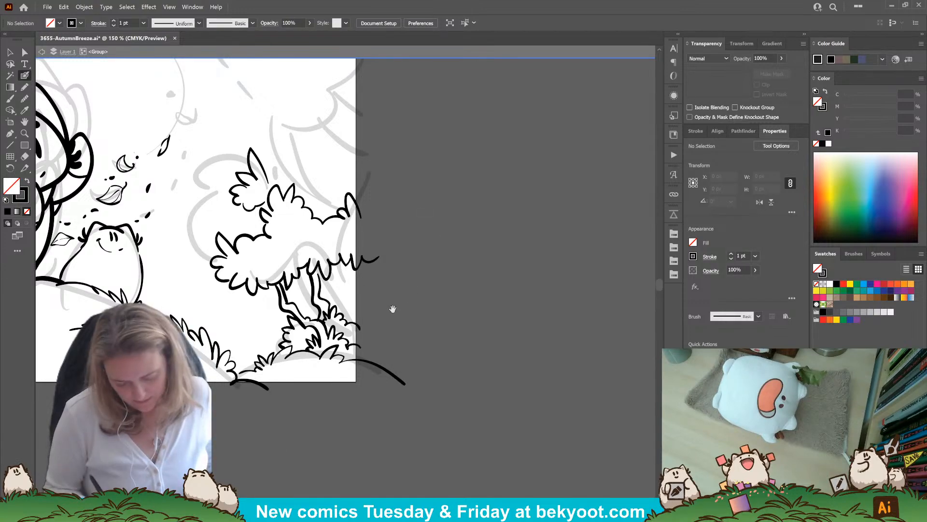
# Thicken the contour of the trunk's second branch beneath the foliage
pyautogui.moveTo(383, 284); pyautogui.dragTo(400, 312)
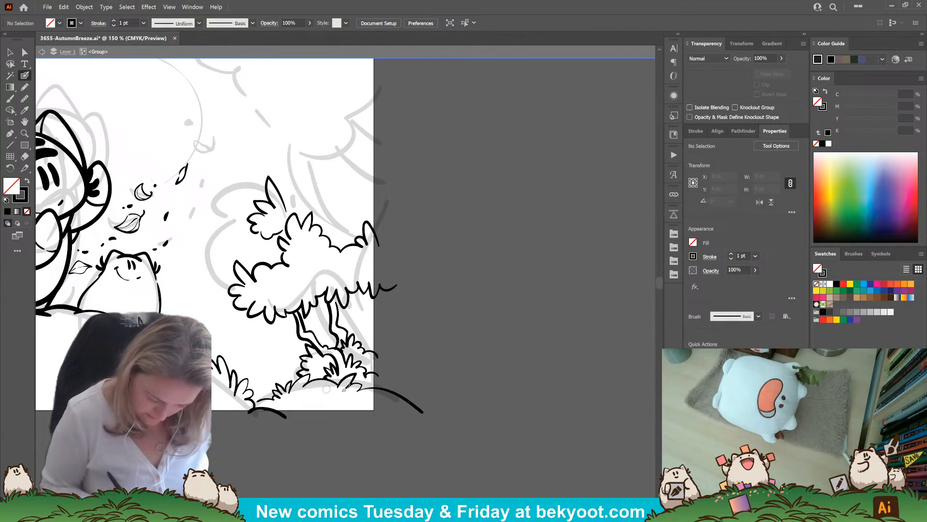
pyautogui.moveTo(330, 301); pyautogui.dragTo(337, 350)
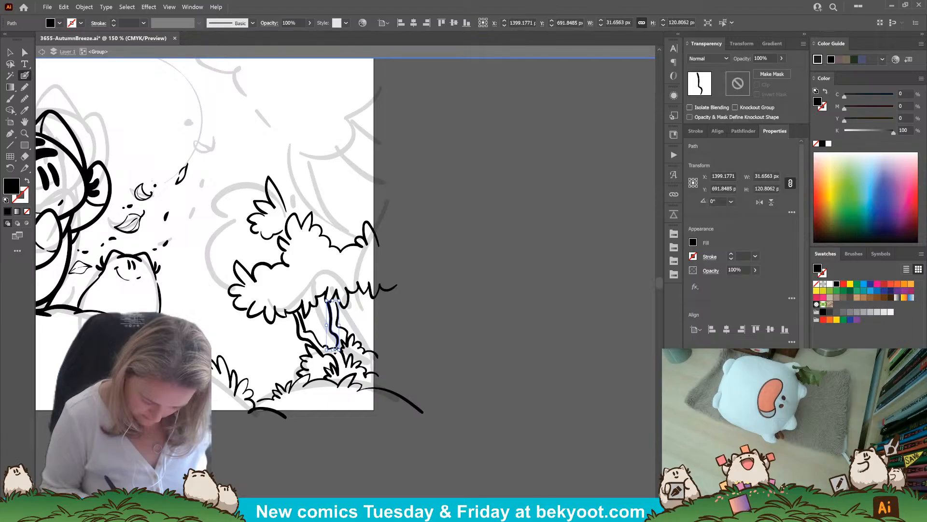
pyautogui.keyDown('ctrl'); pyautogui.click(357, 332); pyautogui.keyUp('ctrl')
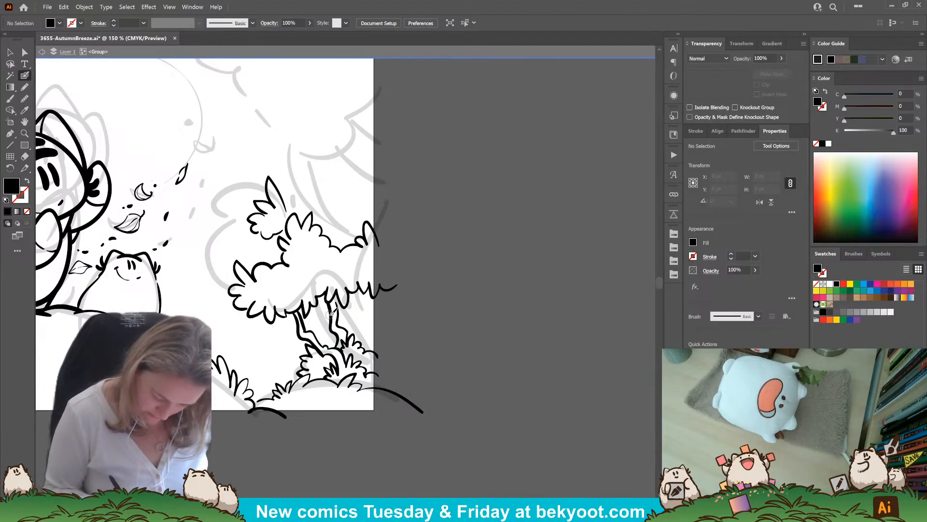
# Draw a small leaf clump across the second branch and clear the trunk lines inside it
pyautogui.hotkey('shift', 'x')
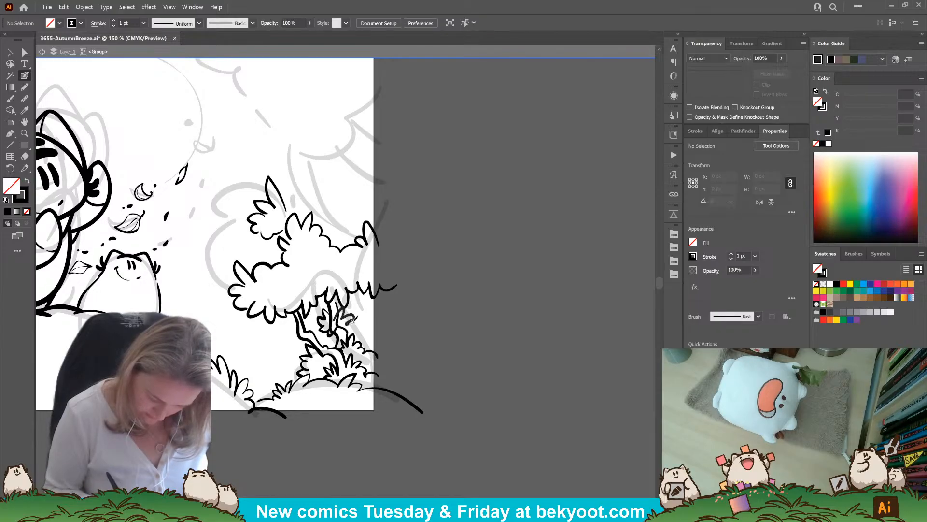
pyautogui.moveTo(353, 319); pyautogui.dragTo(344, 344)
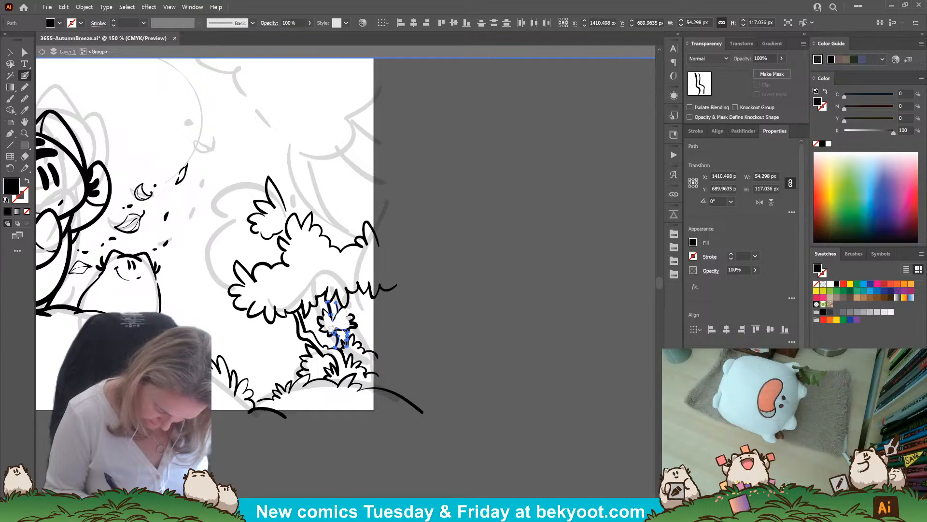
pyautogui.moveTo(340, 321); pyautogui.dragTo(345, 323)
pyautogui.keyDown('ctrl'); pyautogui.click(439, 294); pyautogui.keyUp('ctrl')
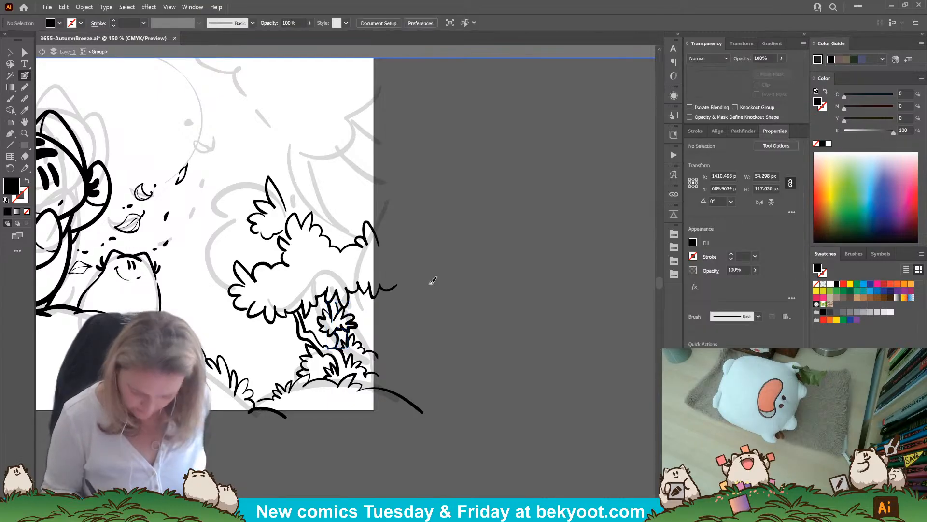
# Undo the leaf clump, base bushes and extra trunk strokes back to the single first trunk contour
pyautogui.moveTo(418, 440); pyautogui.dragTo(519, 453)
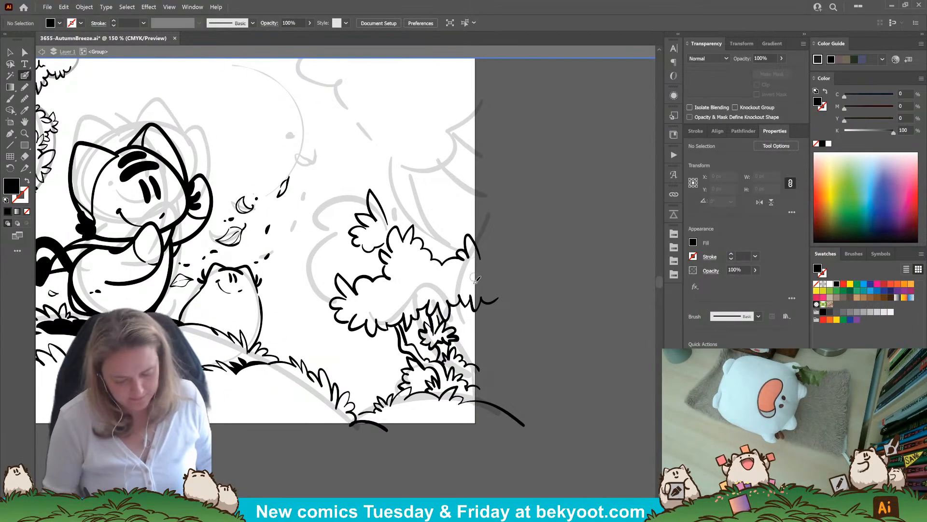
pyautogui.hotkey('ctrl', 'z')
pyautogui.hotkey('ctrl', 'z')
pyautogui.hotkey('ctrl', 'z')
pyautogui.hotkey('ctrl', 'z')
pyautogui.hotkey('ctrl', 'z')
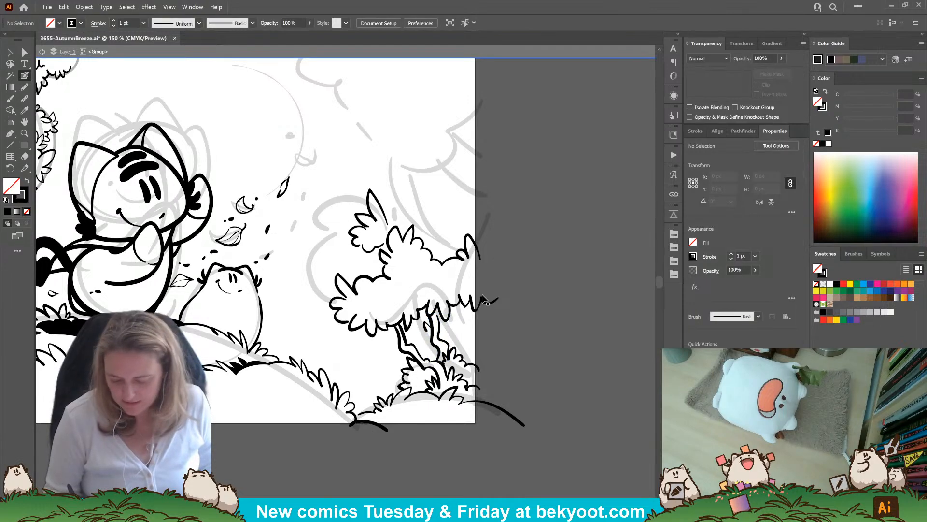
pyautogui.hotkey('ctrl', 'z')
pyautogui.hotkey('ctrl', 'z')
pyautogui.hotkey('ctrl', 'z')
pyautogui.hotkey('ctrl', 'z')
pyautogui.hotkey('ctrl', 'z')
pyautogui.hotkey('ctrl', 'z')
pyautogui.hotkey('ctrl', 'z')
pyautogui.hotkey('ctrl', 'z')
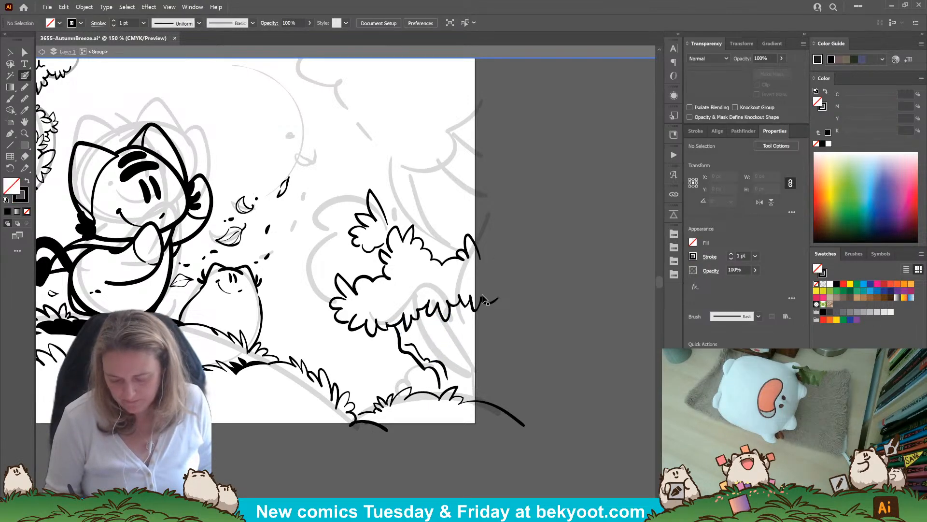
# Undo the remaining trunk contour and try a thick vertical trunk stroke beneath the far-side foliage
pyautogui.hotkey('ctrl', 'z')
pyautogui.moveTo(494, 275); pyautogui.dragTo(456, 352)
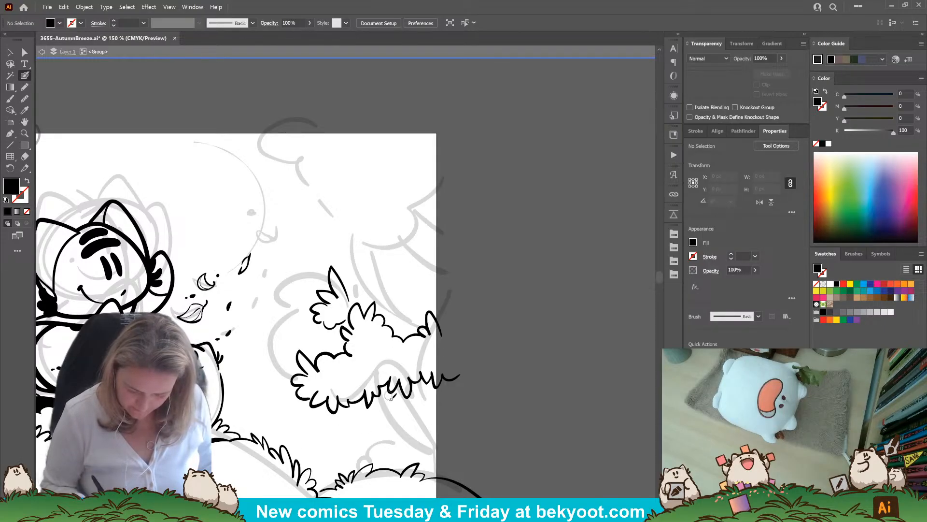
pyautogui.moveTo(385, 384); pyautogui.dragTo(386, 469)
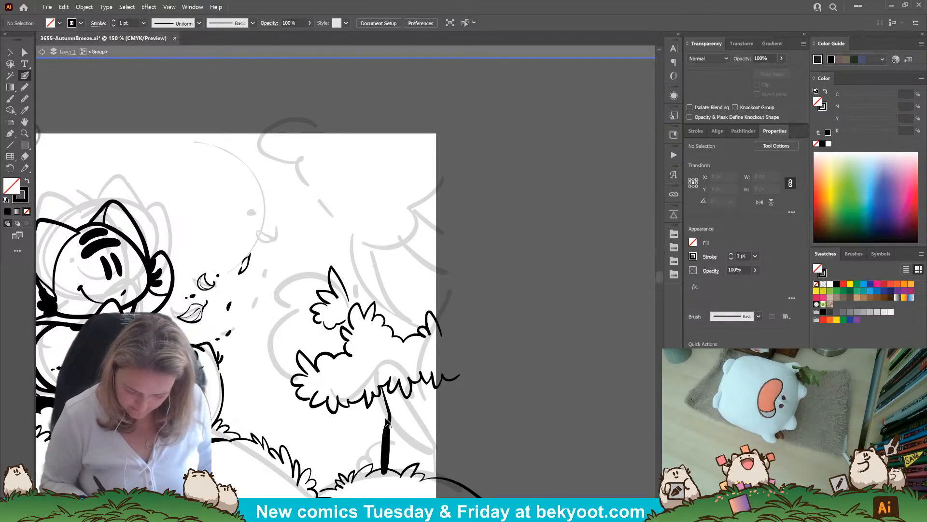
pyautogui.hotkey('ctrl', 'z')
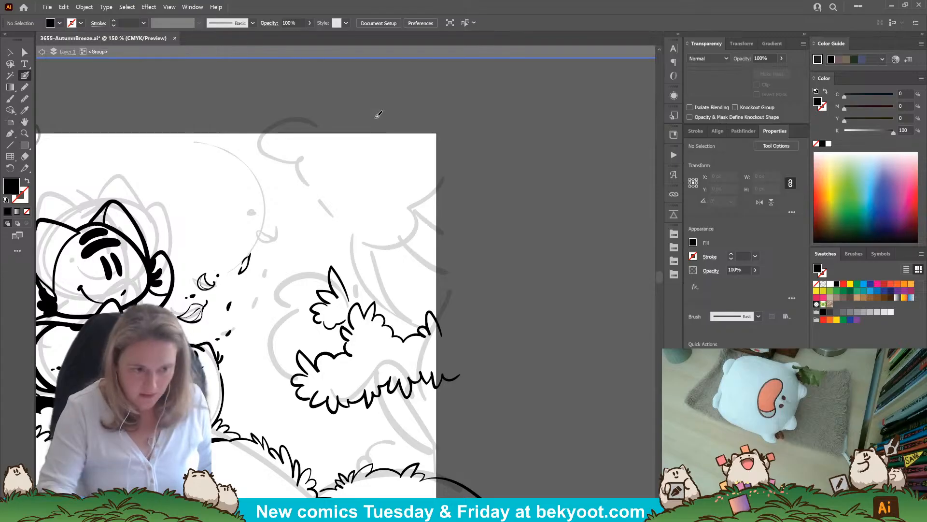
# Add tall pointed leaves to the upper foliage clump and undo the leaf line running across toward the page edge
pyautogui.moveTo(366, 351); pyautogui.dragTo(425, 345)
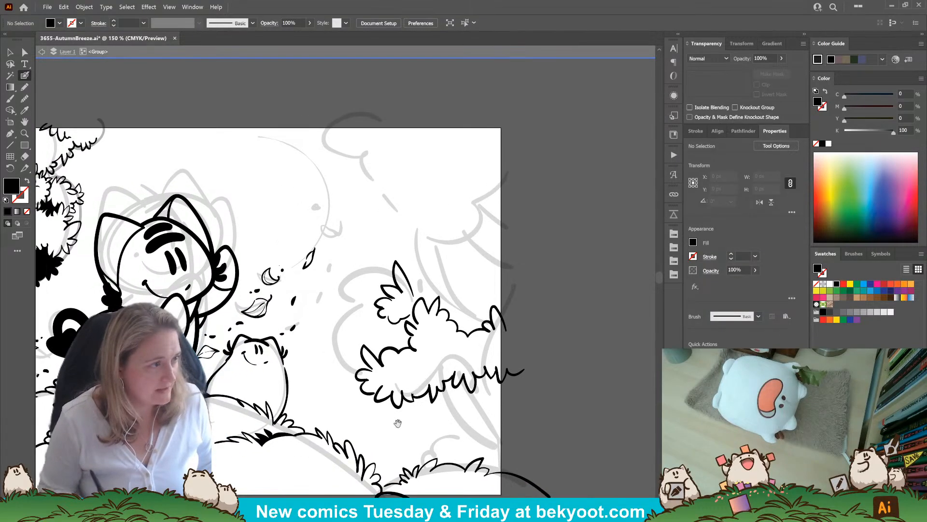
pyautogui.moveTo(398, 423)
pyautogui.mouseDown()
pyautogui.moveTo(423, 317)
pyautogui.moveTo(372, 365)
pyautogui.mouseUp()
pyautogui.moveTo(365, 259)
pyautogui.mouseDown()
pyautogui.moveTo(368, 237)
pyautogui.moveTo(375, 254)
pyautogui.moveTo(388, 248)
pyautogui.moveTo(398, 263)
pyautogui.moveTo(381, 234)
pyautogui.moveTo(385, 253)
pyautogui.moveTo(402, 245)
pyautogui.moveTo(407, 266)
pyautogui.moveTo(436, 260)
pyautogui.mouseUp()
pyautogui.hotkey('shift', 'x')
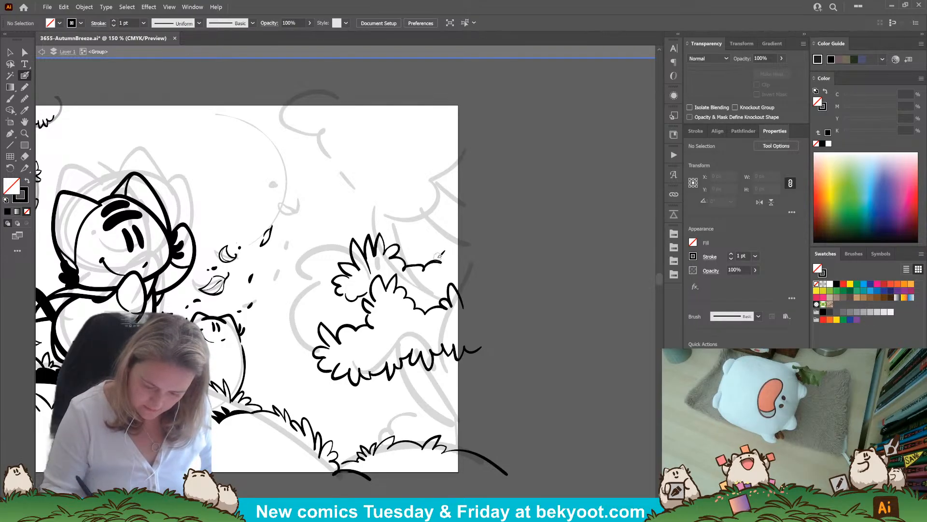
pyautogui.hotkey('ctrl', 'z')
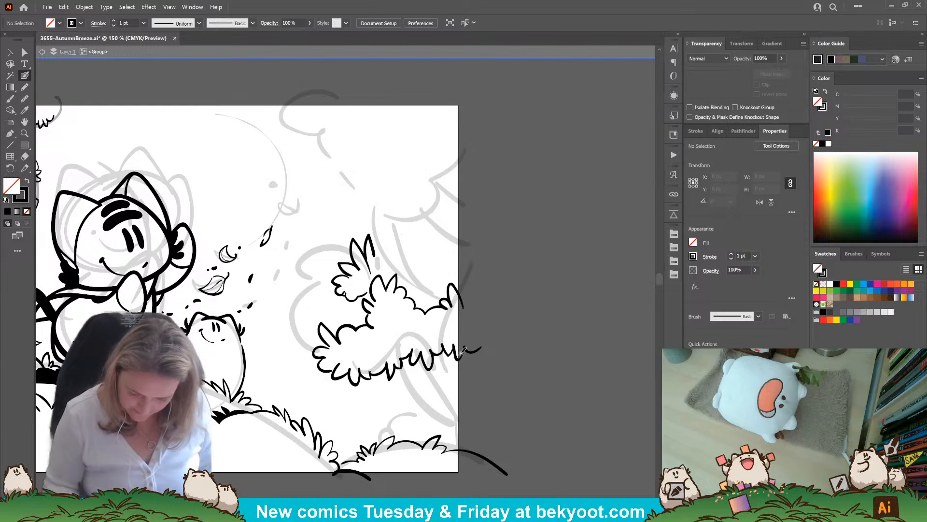
# Ink the trunk's thick lower contour curving from beneath the foliage down to the corner hill, undoing the unwanted strokes
pyautogui.moveTo(462, 351); pyautogui.dragTo(465, 357)
pyautogui.moveTo(400, 371)
pyautogui.mouseDown()
pyautogui.moveTo(413, 397)
pyautogui.moveTo(490, 429)
pyautogui.mouseUp()
pyautogui.hotkey('ctrl', 'z')
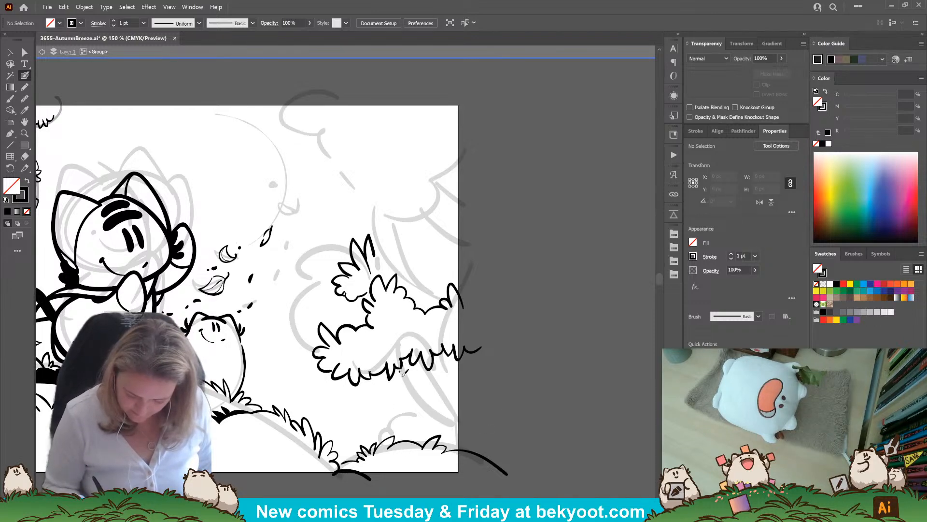
pyautogui.moveTo(403, 373)
pyautogui.mouseDown()
pyautogui.moveTo(466, 435)
pyautogui.moveTo(423, 377)
pyautogui.moveTo(494, 426)
pyautogui.moveTo(436, 423)
pyautogui.moveTo(377, 376)
pyautogui.moveTo(402, 391)
pyautogui.mouseUp()
pyautogui.hotkey('ctrl', 'z')
pyautogui.hotkey('ctrl', 'z')
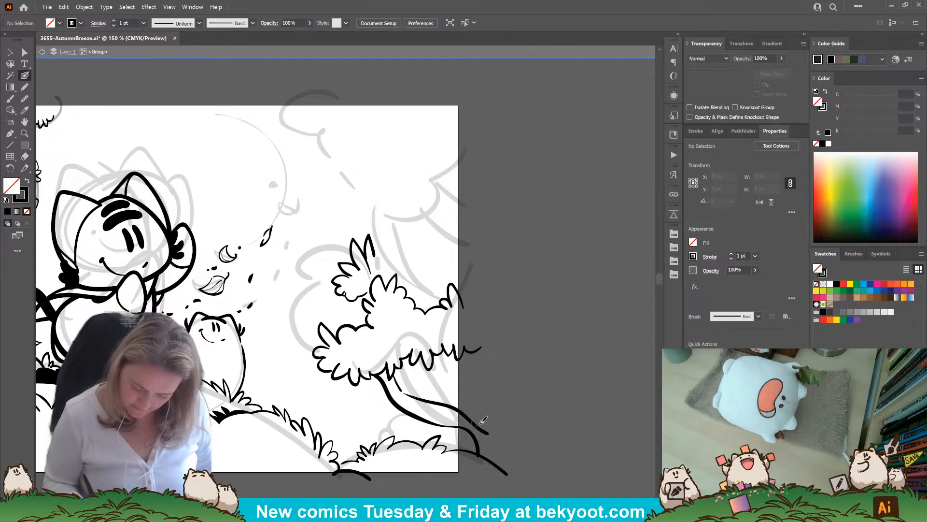
pyautogui.hotkey('ctrl', 'z')
# Draw the trunk's root contour past the page edge and the inner branch edge, deleting the misplaced stroke between the branches
pyautogui.moveTo(497, 449); pyautogui.dragTo(483, 409)
pyautogui.moveTo(480, 407)
pyautogui.mouseDown()
pyautogui.moveTo(450, 410)
pyautogui.moveTo(478, 407)
pyautogui.moveTo(444, 409)
pyautogui.moveTo(404, 390)
pyautogui.moveTo(442, 369)
pyautogui.moveTo(430, 405)
pyautogui.mouseUp()
pyautogui.hotkey('ctrl', 'z')
pyautogui.keyDown('ctrl'); pyautogui.click(414, 400); pyautogui.keyUp('ctrl')
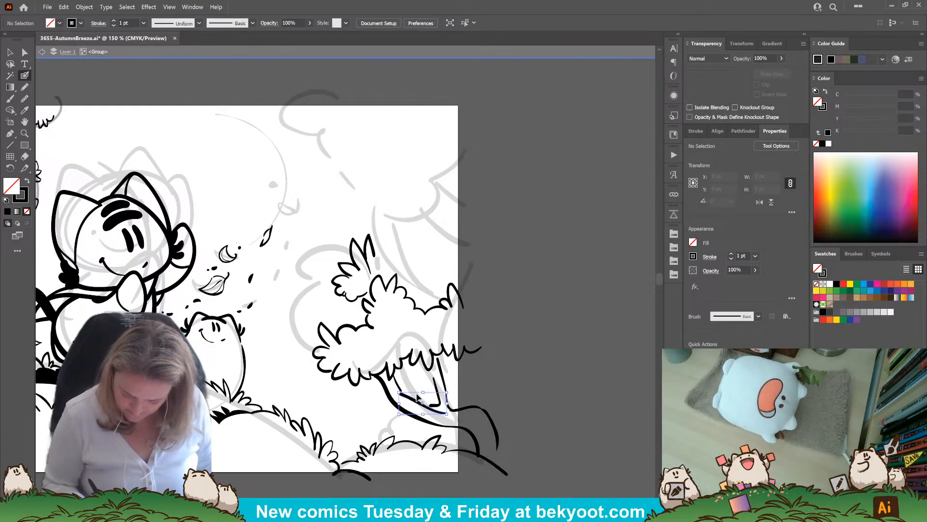
pyautogui.press('Delete')
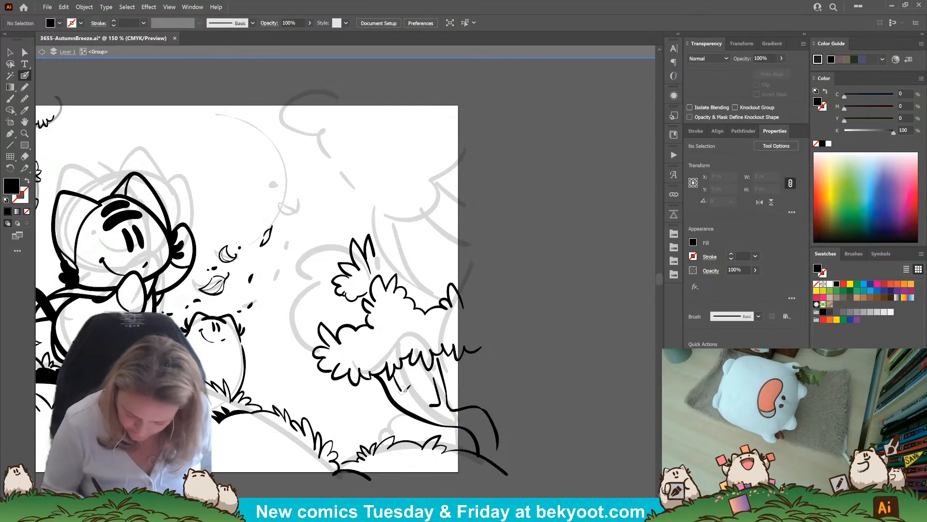
# Connect the two branches with a curved contour and add wavy bark lines in the fork and beneath the foliage
pyautogui.moveTo(400, 392); pyautogui.dragTo(436, 405)
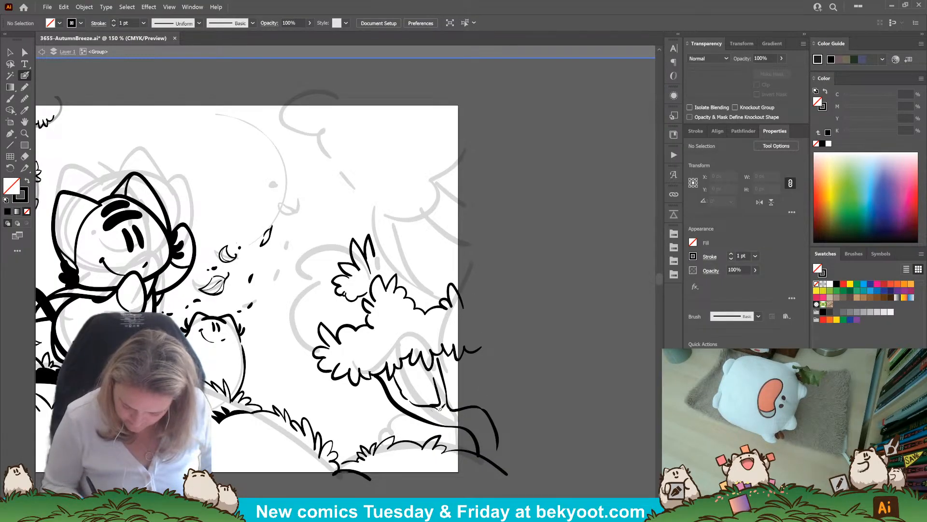
pyautogui.moveTo(437, 409)
pyautogui.mouseDown()
pyautogui.moveTo(446, 426)
pyautogui.moveTo(434, 412)
pyautogui.moveTo(439, 424)
pyautogui.moveTo(453, 425)
pyautogui.mouseUp()
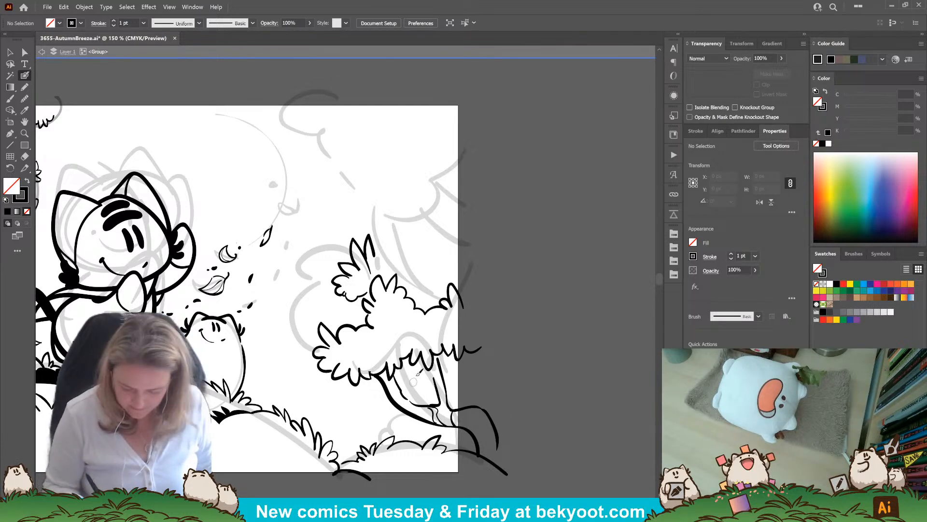
pyautogui.moveTo(417, 366); pyautogui.dragTo(430, 386)
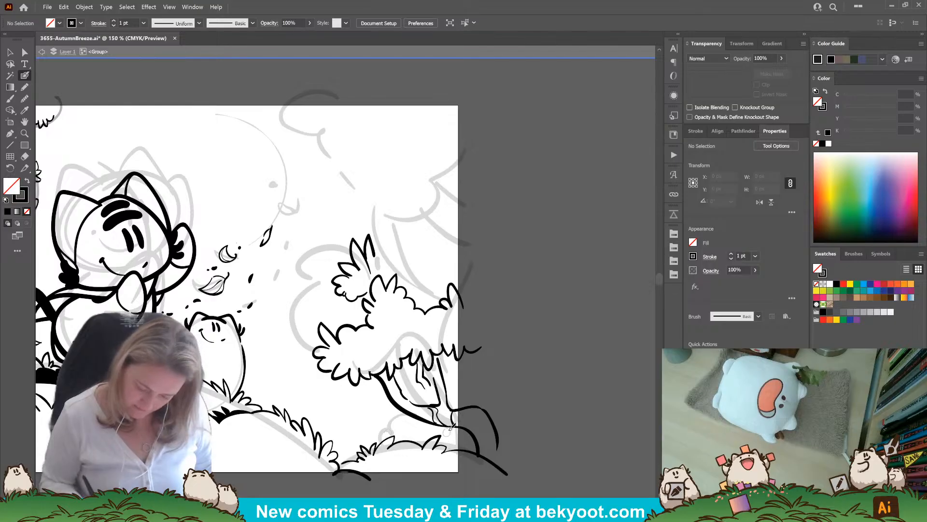
# Draw grass at the trunk's base and the outer trunk contours past the page edge, and try a side line beside the trunk
pyautogui.moveTo(466, 425); pyautogui.dragTo(448, 454)
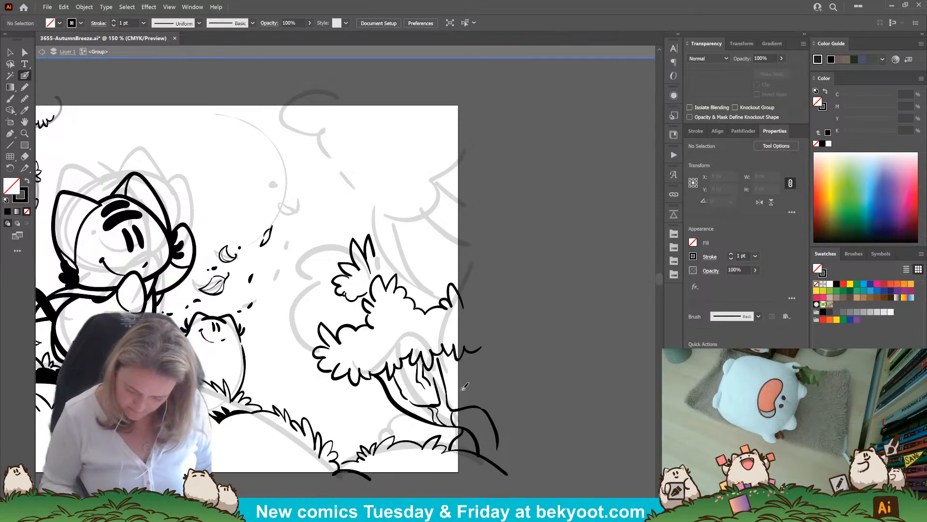
pyautogui.moveTo(462, 409)
pyautogui.mouseDown()
pyautogui.moveTo(481, 355)
pyautogui.moveTo(504, 462)
pyautogui.mouseUp()
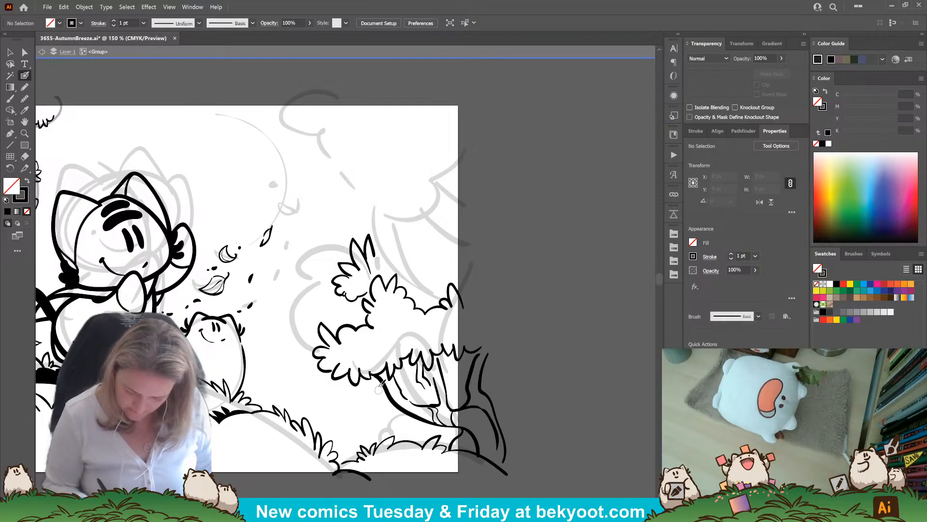
pyautogui.moveTo(376, 385)
pyautogui.mouseDown()
pyautogui.moveTo(387, 427)
pyautogui.moveTo(425, 423)
pyautogui.moveTo(427, 446)
pyautogui.mouseUp()
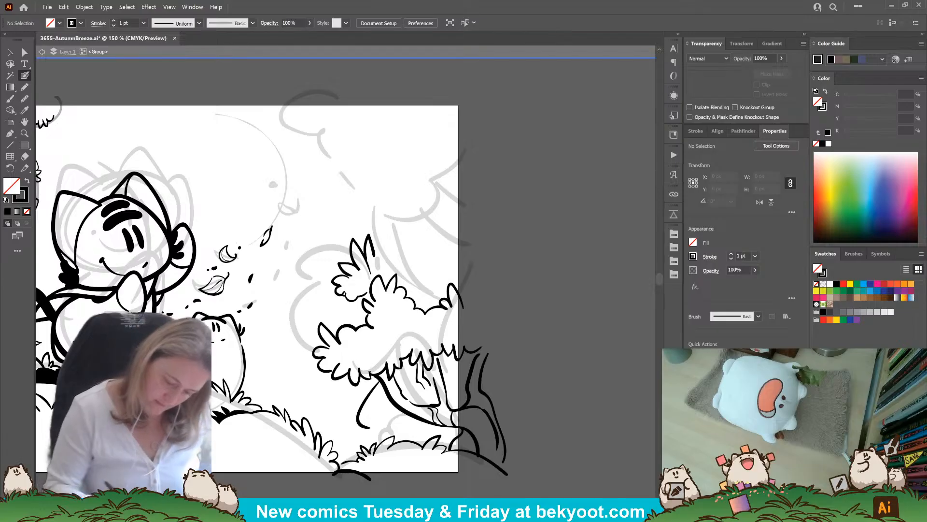
# Draw a solid black leafy bush shape with the Pencil tool along the underside of the leaning trunk
pyautogui.click(23, 87)
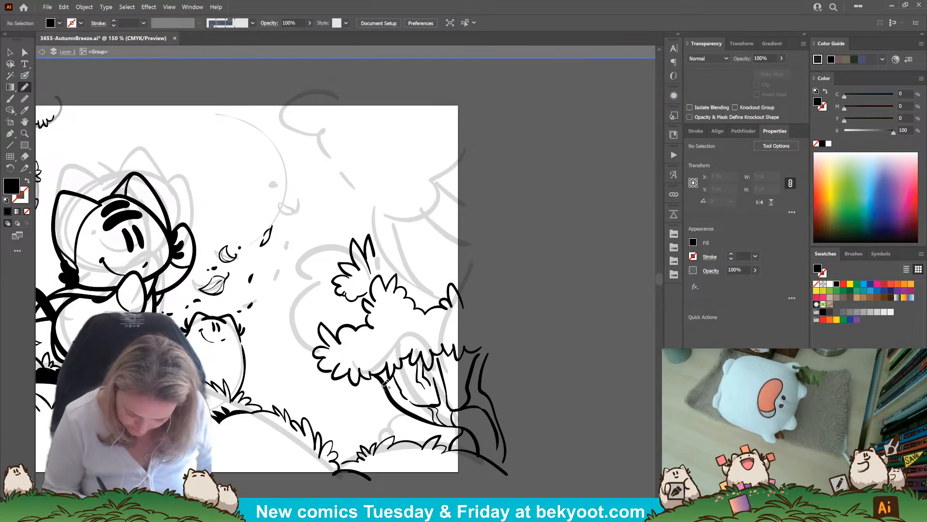
pyautogui.moveTo(384, 386); pyautogui.dragTo(382, 393)
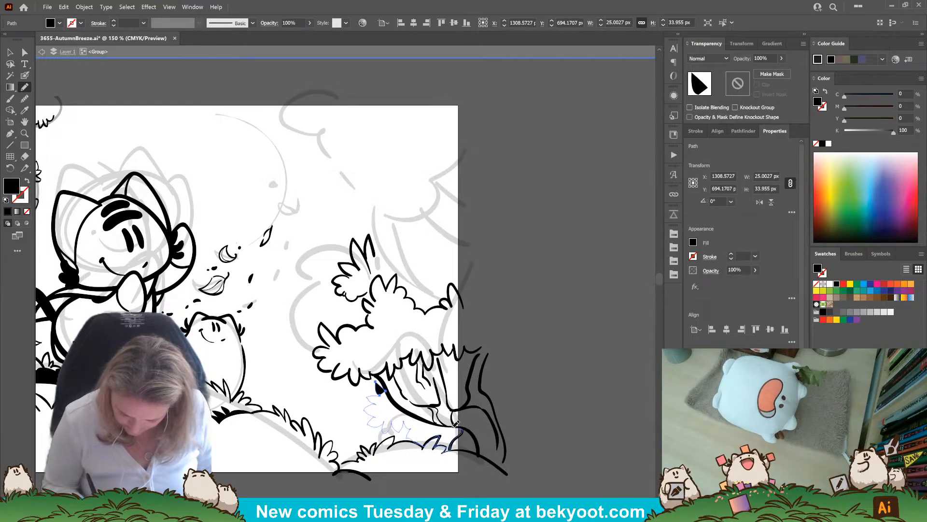
pyautogui.moveTo(386, 386); pyautogui.dragTo(379, 389)
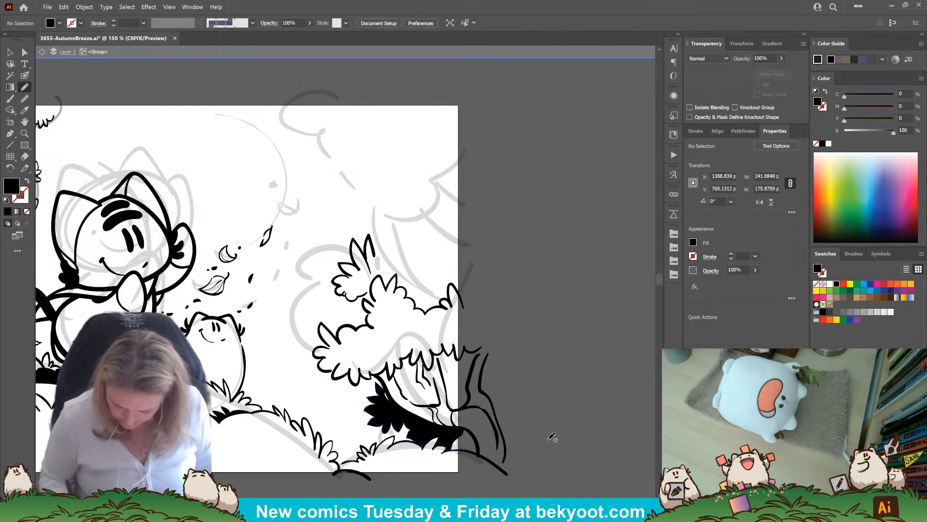
# Adjust anchor points on the black bush shape to refine its leaf tips and its edge along the trunk
pyautogui.press('a')
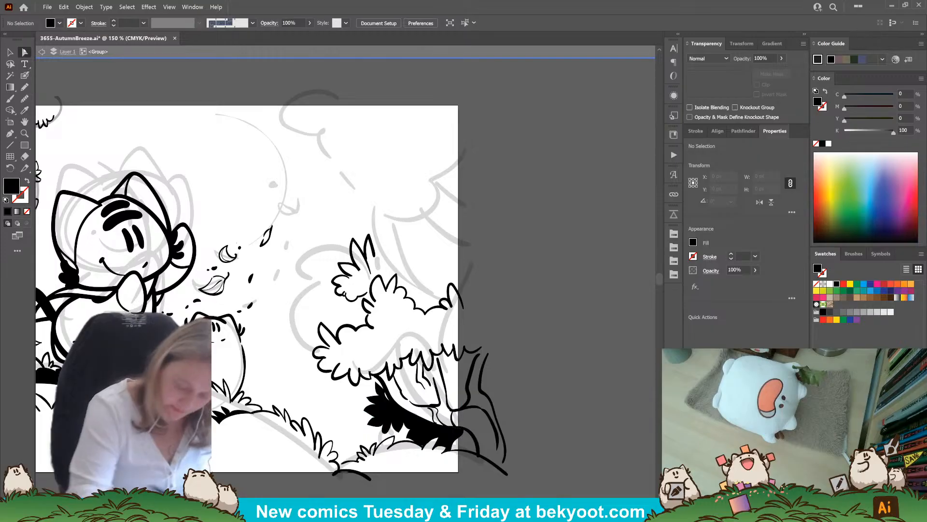
pyautogui.click(420, 435)
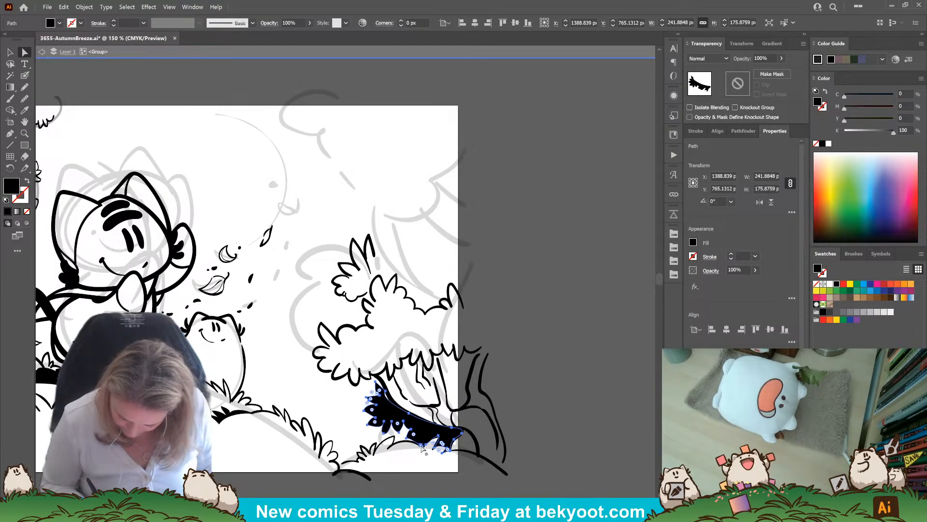
pyautogui.click(422, 446)
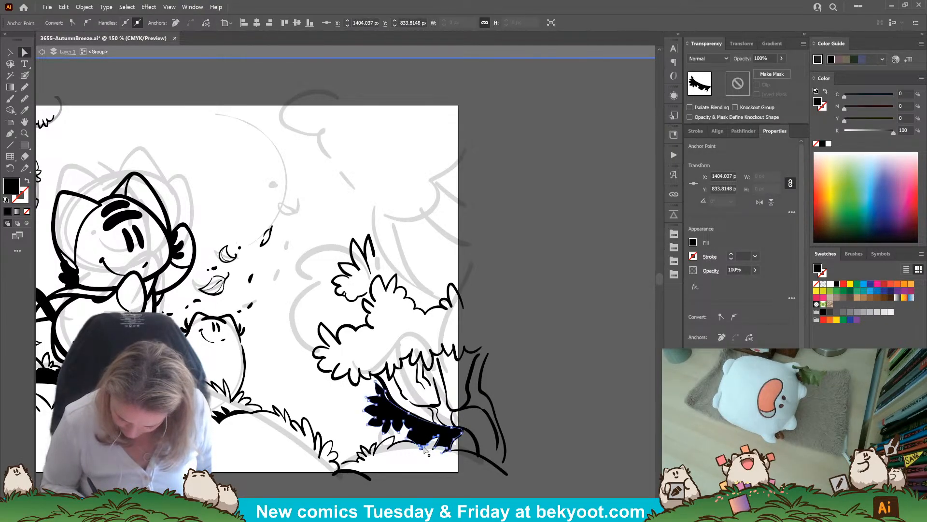
pyautogui.moveTo(425, 448); pyautogui.dragTo(428, 446)
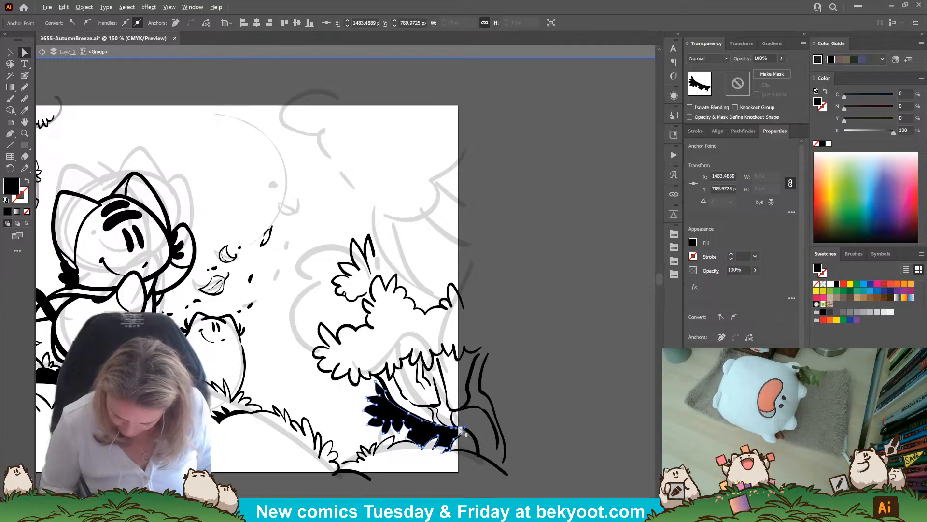
pyautogui.click(544, 379)
pyautogui.click(385, 406)
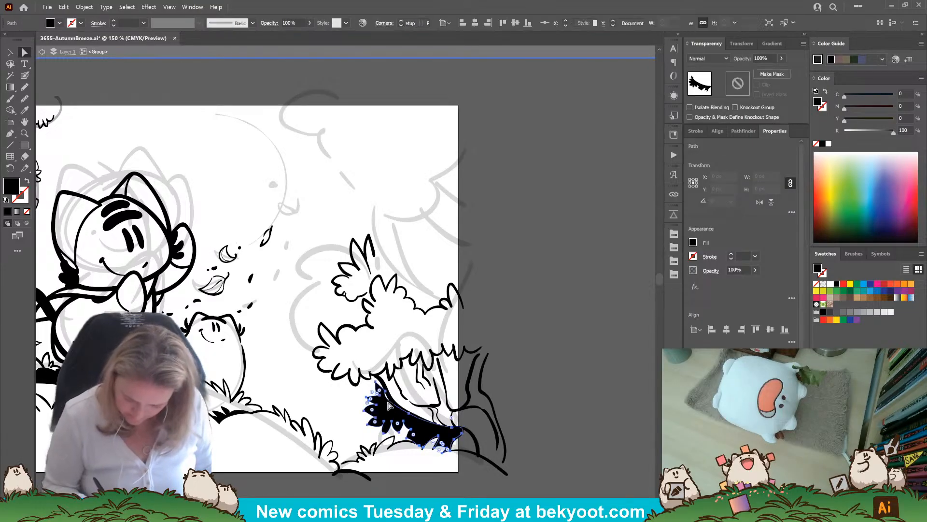
pyautogui.click(380, 397)
pyautogui.moveTo(380, 398); pyautogui.dragTo(390, 402)
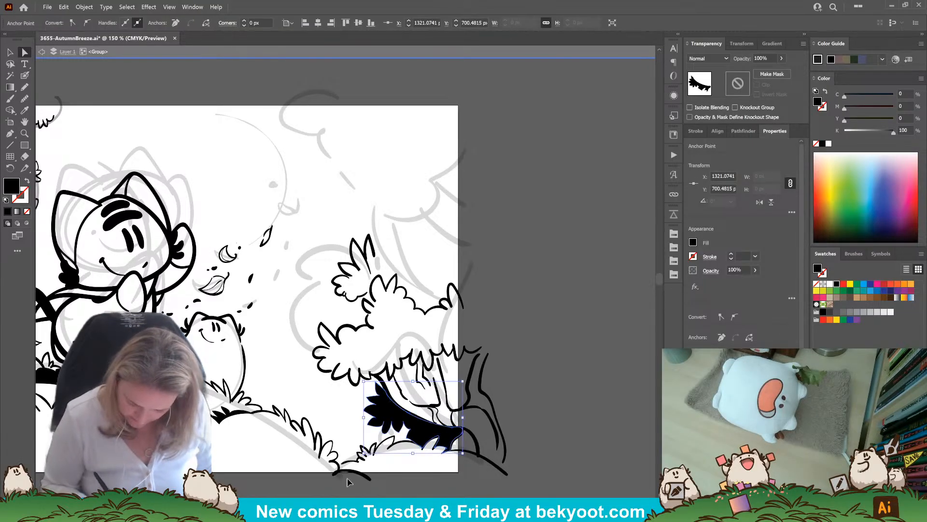
pyautogui.click(348, 479)
# Fill the gaps between the first branches beneath the foliage with solid black Pencil shapes
pyautogui.scroll(-1, 348, 479)
pyautogui.moveTo(406, 500); pyautogui.dragTo(375, 496)
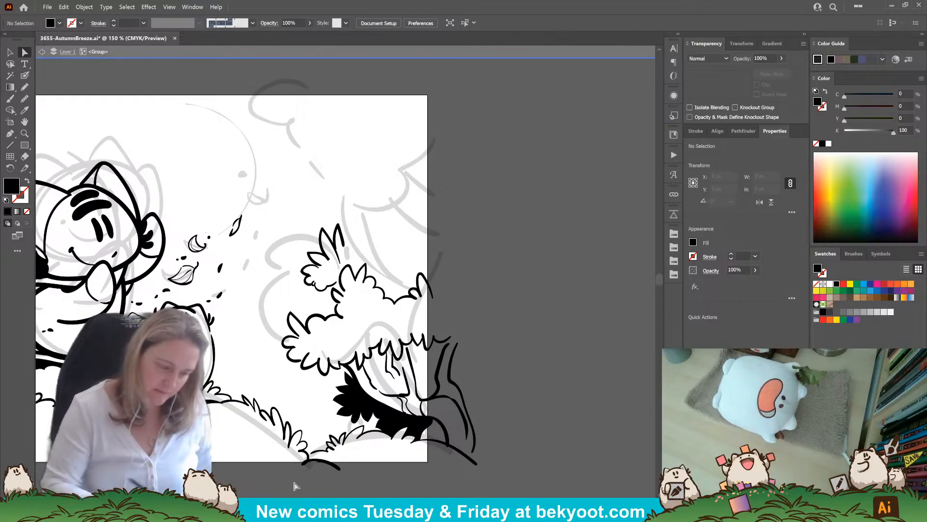
pyautogui.click(25, 76)
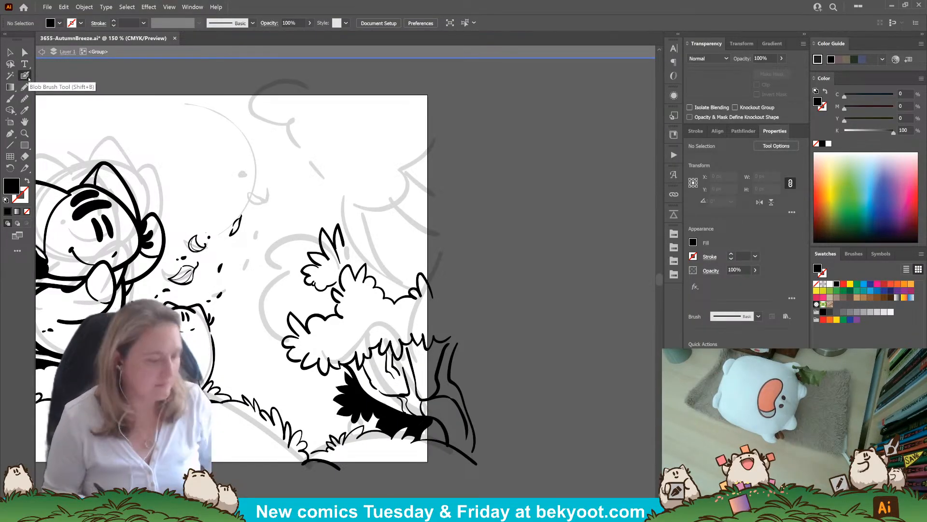
pyautogui.click(25, 87)
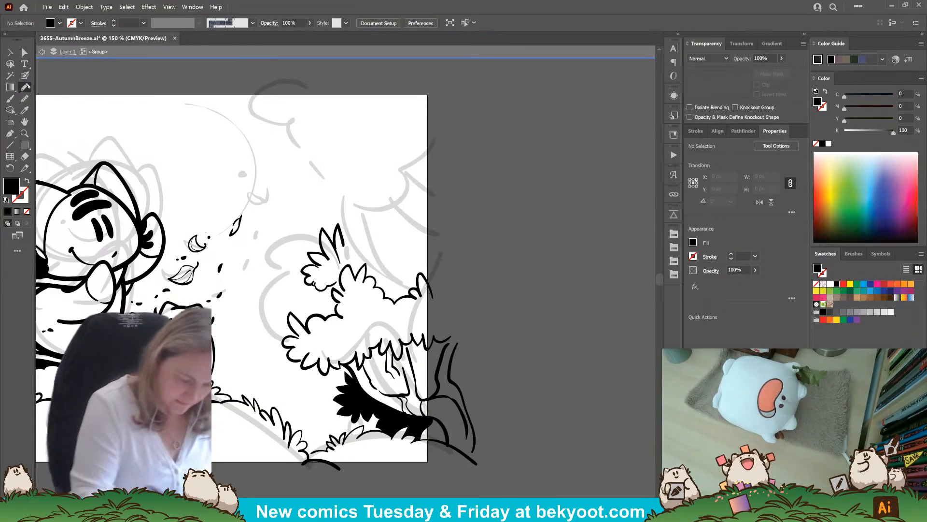
pyautogui.keyDown('ctrl'); pyautogui.click(394, 427); pyautogui.keyUp('ctrl')
pyautogui.keyDown('ctrl'); pyautogui.click(513, 399); pyautogui.keyUp('ctrl')
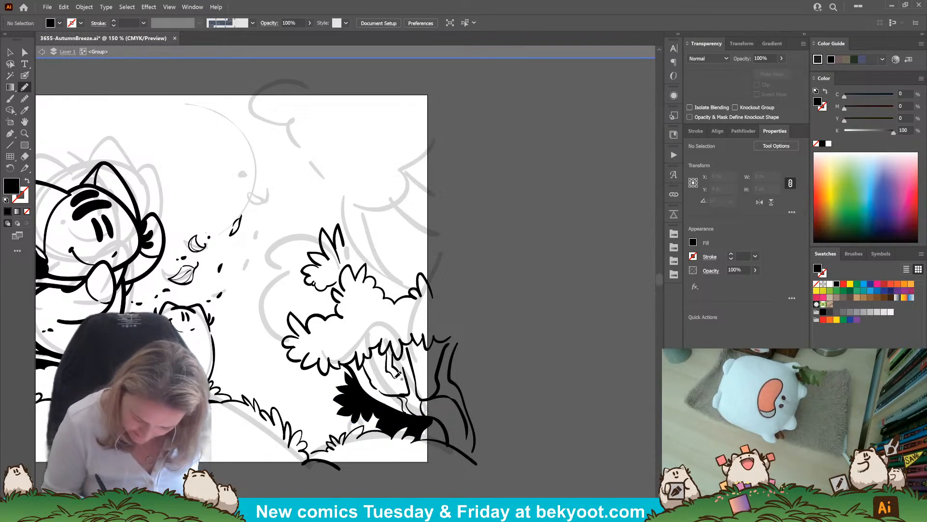
pyautogui.moveTo(389, 372); pyautogui.dragTo(390, 359)
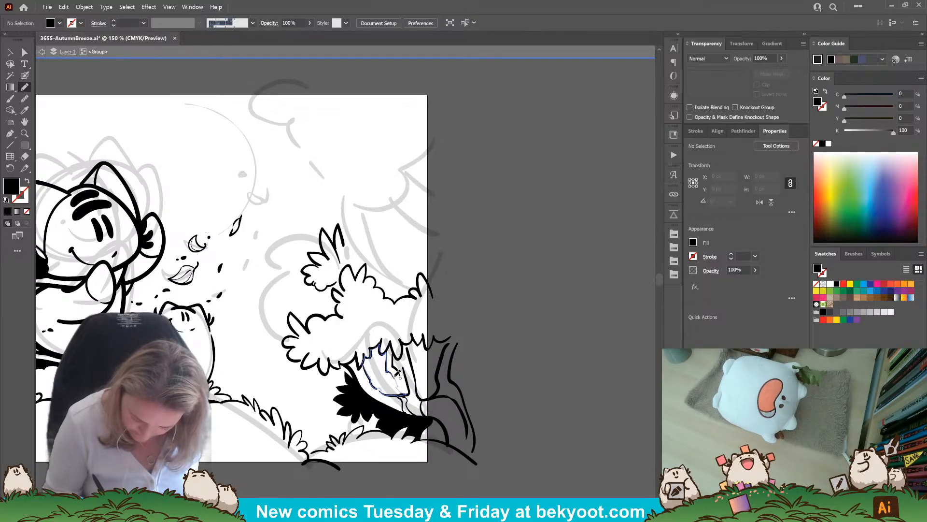
pyautogui.moveTo(397, 373)
pyautogui.mouseDown()
pyautogui.moveTo(411, 378)
pyautogui.moveTo(405, 355)
pyautogui.moveTo(399, 368)
pyautogui.mouseUp()
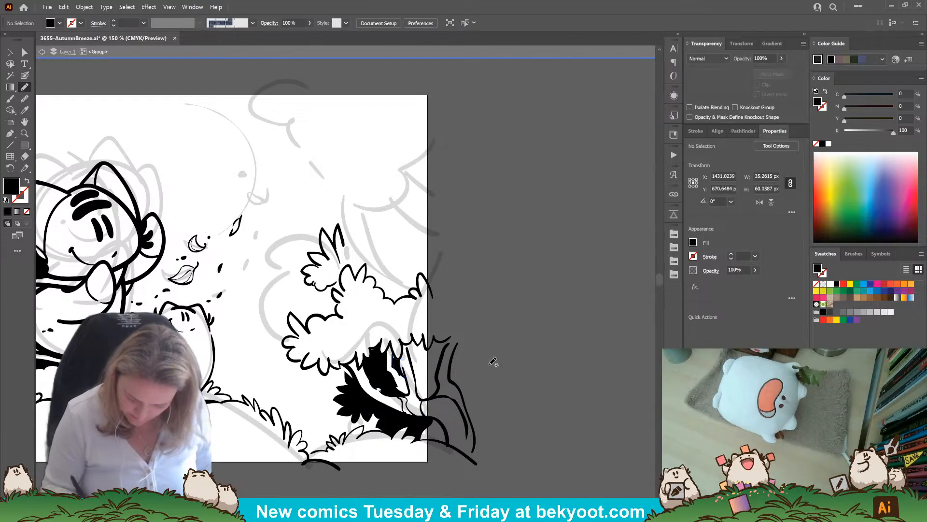
# Fill the gap between the inner branch and the outer trunk beneath the foliage with solid black
pyautogui.moveTo(500, 421); pyautogui.dragTo(442, 402)
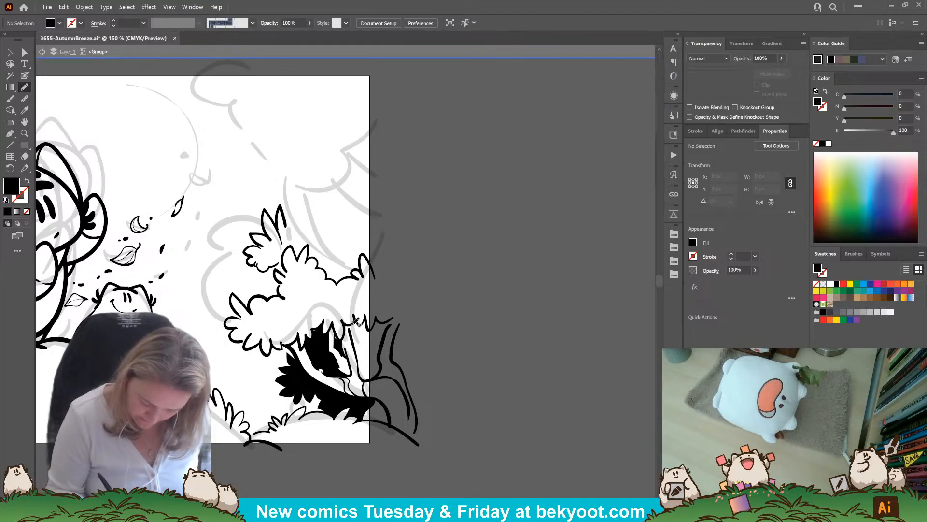
pyautogui.moveTo(349, 377); pyautogui.dragTo(346, 347)
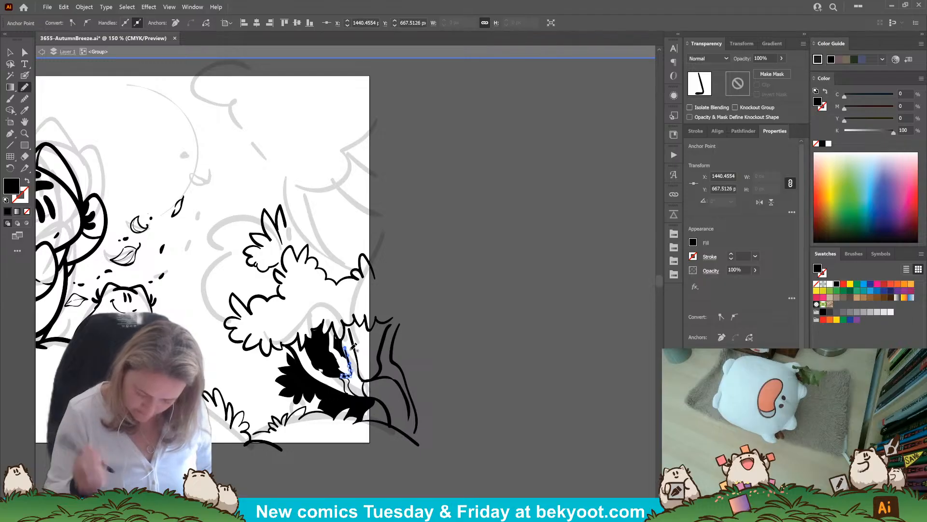
pyautogui.hotkey('ctrl', 'shift', 'a')
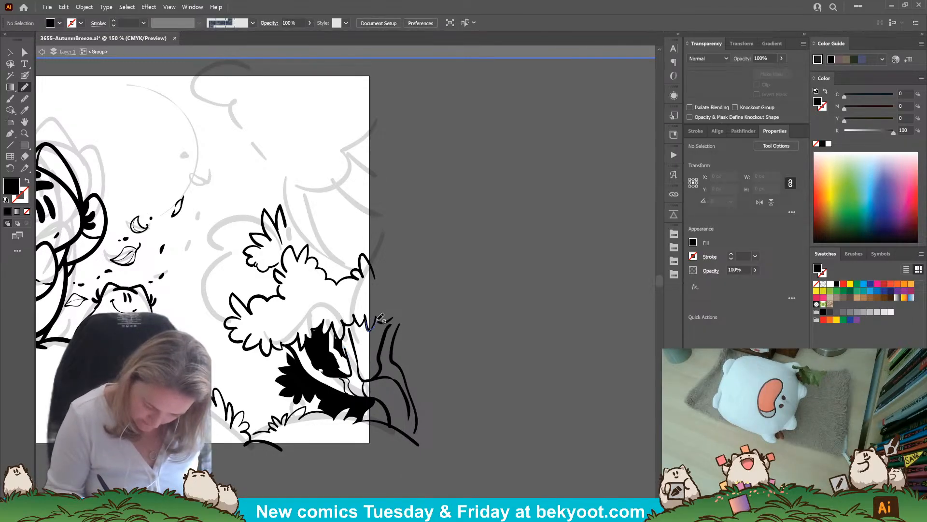
pyautogui.moveTo(380, 317)
pyautogui.mouseDown()
pyautogui.moveTo(379, 354)
pyautogui.moveTo(374, 342)
pyautogui.moveTo(368, 359)
pyautogui.moveTo(362, 319)
pyautogui.mouseUp()
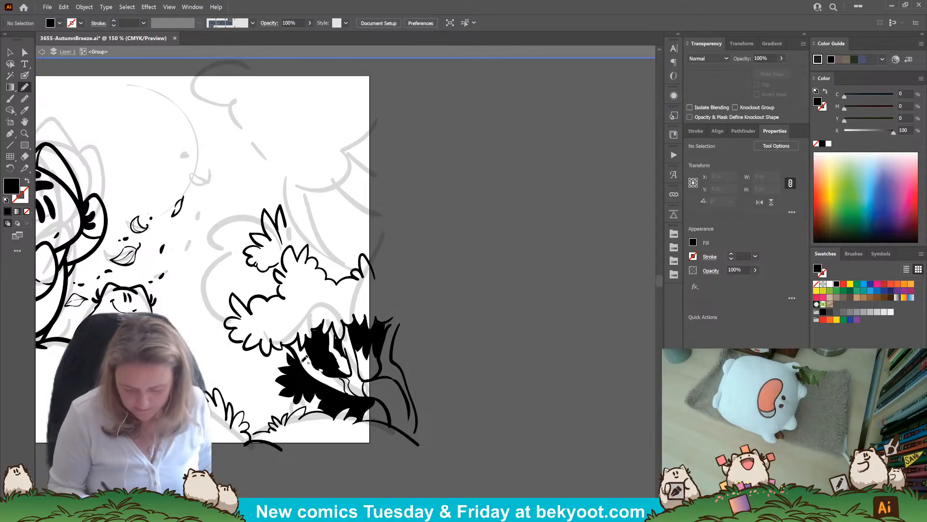
# Undo the last black fill and paint extra thin black branches between the inner branch and the outer trunk with the Blob Brush
pyautogui.hotkey('ctrl', 'z')
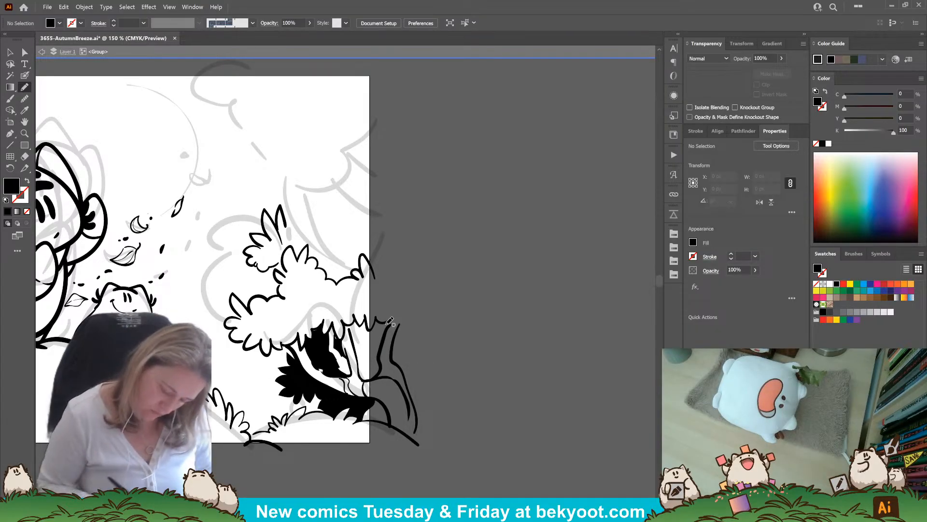
pyautogui.click(24, 75)
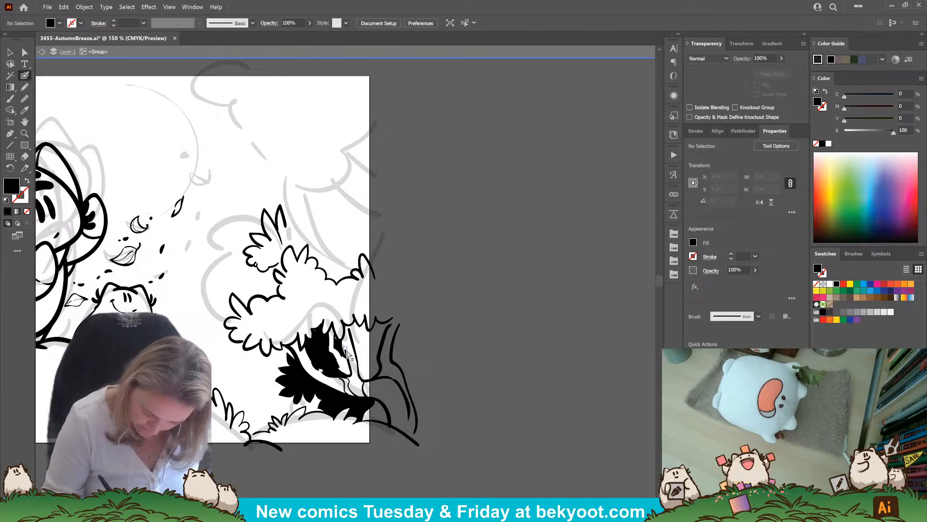
pyautogui.hotkey('shift', 'x')
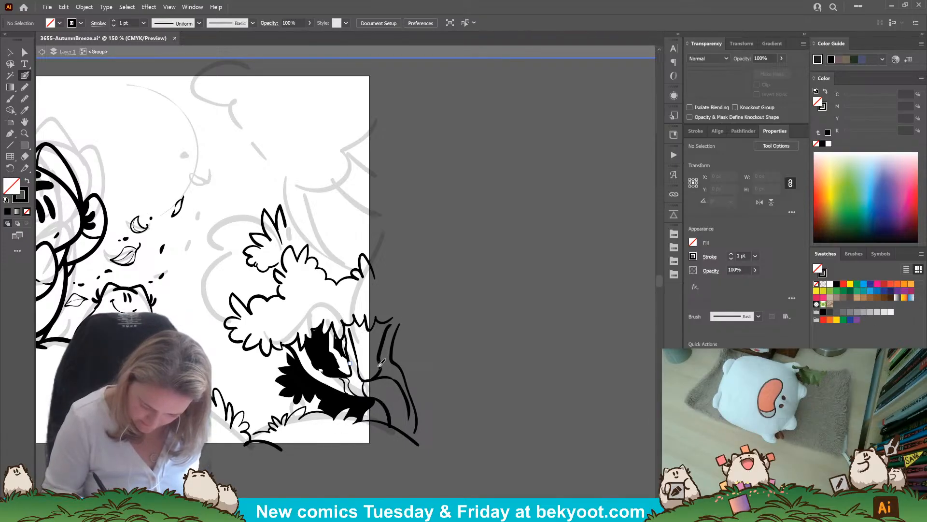
pyautogui.moveTo(381, 353)
pyautogui.mouseDown()
pyautogui.moveTo(361, 329)
pyautogui.moveTo(381, 374)
pyautogui.mouseUp()
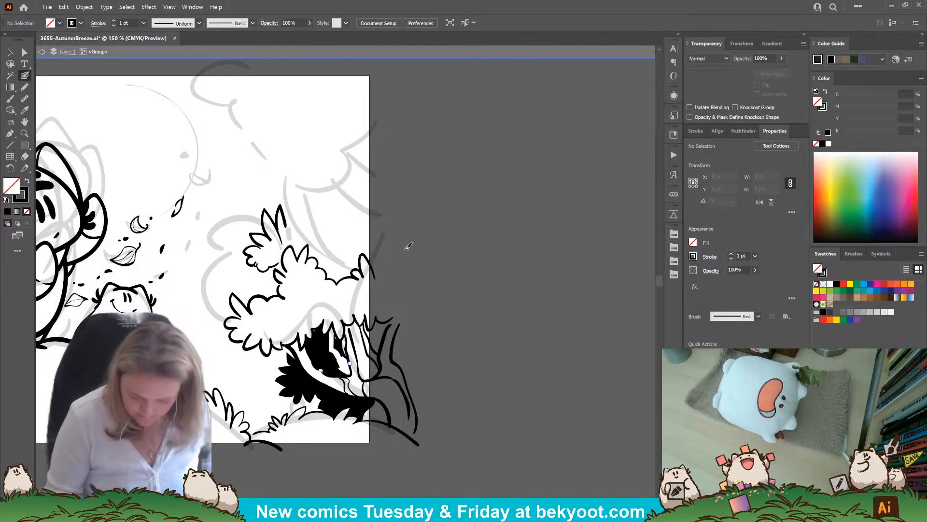
# Replace the black fill between the first branches with Pencil shapes that follow the foliage and branch edges
pyautogui.click(24, 87)
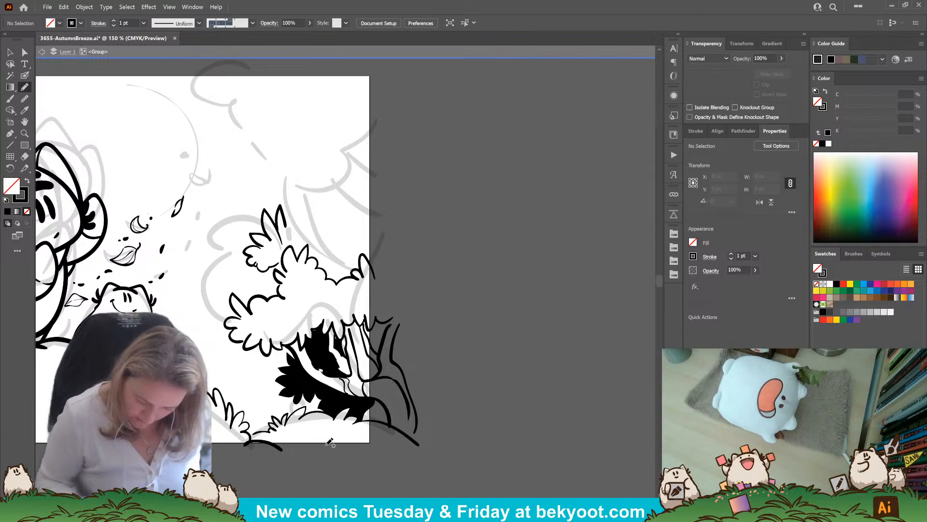
pyautogui.scroll(3, 390, 347)
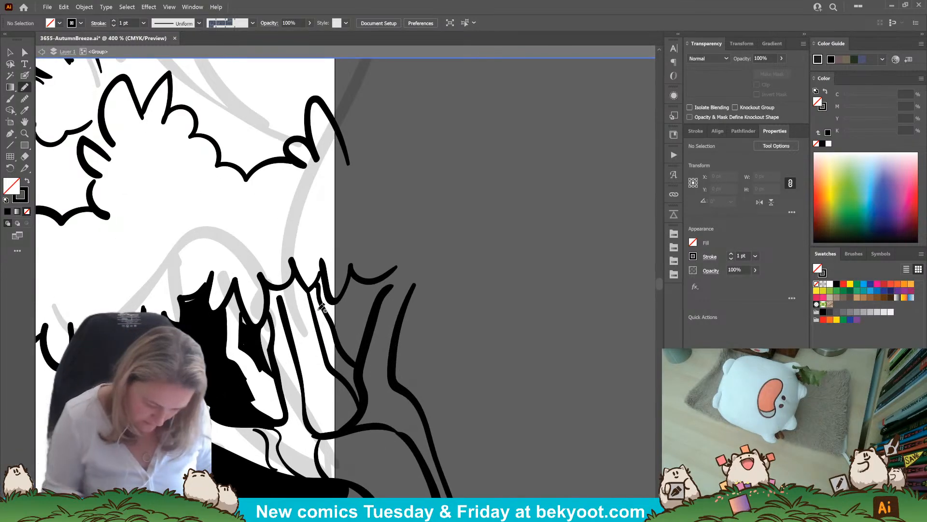
pyautogui.keyDown('ctrl'); pyautogui.click(245, 334); pyautogui.keyUp('ctrl')
pyautogui.press('Delete')
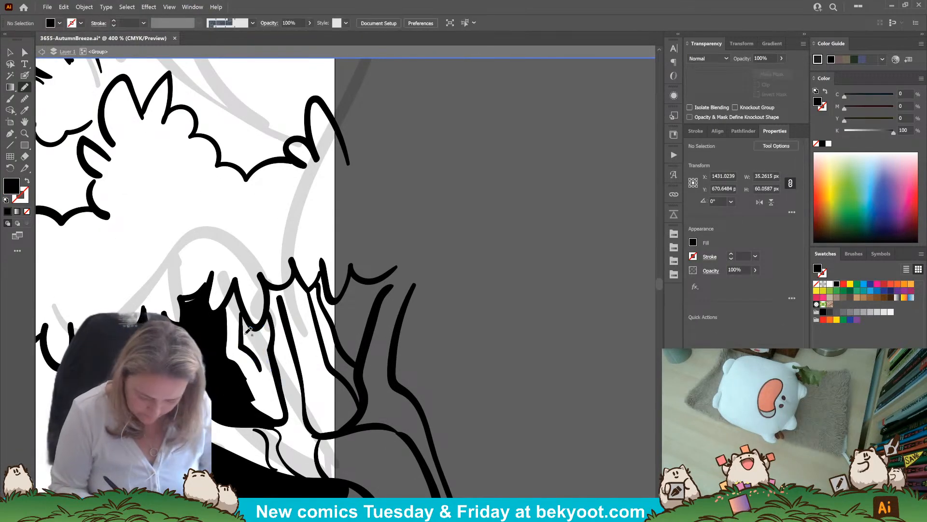
pyautogui.moveTo(244, 313)
pyautogui.mouseDown()
pyautogui.moveTo(258, 328)
pyautogui.moveTo(268, 305)
pyautogui.moveTo(269, 315)
pyautogui.moveTo(243, 313)
pyautogui.moveTo(263, 324)
pyautogui.moveTo(278, 388)
pyautogui.mouseUp()
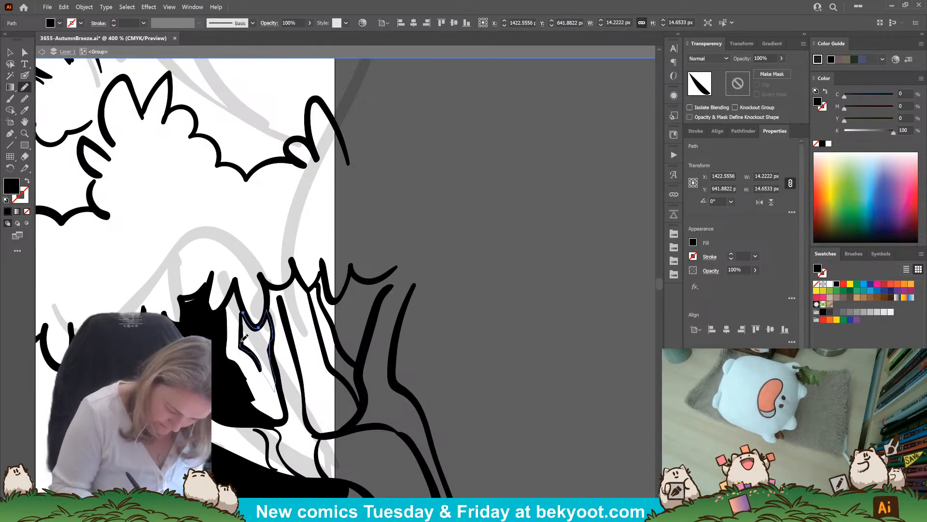
pyautogui.moveTo(242, 341); pyautogui.dragTo(265, 318)
pyautogui.keyDown('ctrl'); pyautogui.click(460, 318); pyautogui.keyUp('ctrl')
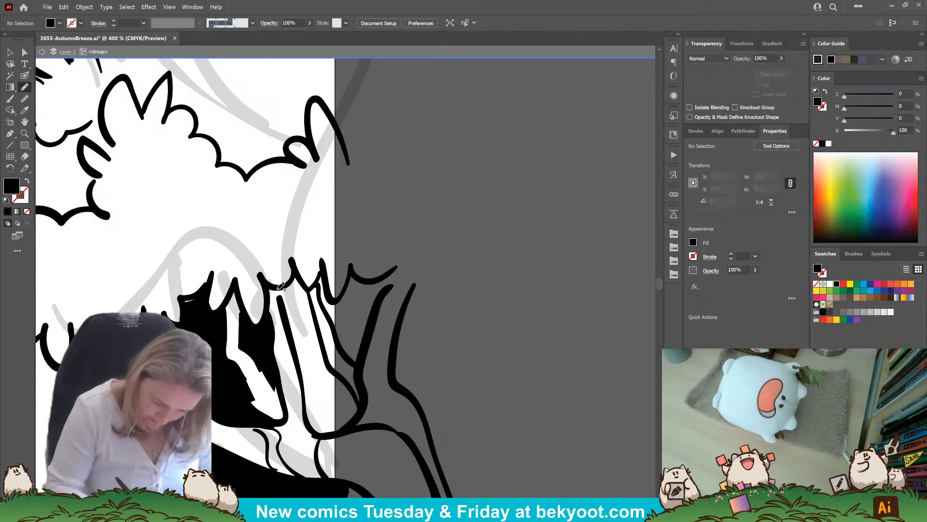
# Fill the gaps on both sides of the new thin branch beneath the foliage with solid black Pencil shapes
pyautogui.moveTo(280, 287)
pyautogui.mouseDown()
pyautogui.moveTo(305, 416)
pyautogui.moveTo(315, 432)
pyautogui.moveTo(332, 433)
pyautogui.moveTo(352, 424)
pyautogui.moveTo(357, 403)
pyautogui.moveTo(324, 351)
pyautogui.moveTo(297, 273)
pyautogui.moveTo(275, 292)
pyautogui.moveTo(296, 272)
pyautogui.moveTo(359, 413)
pyautogui.moveTo(321, 431)
pyautogui.moveTo(307, 424)
pyautogui.moveTo(281, 286)
pyautogui.mouseUp()
pyautogui.hotkey('ctrl', 'z')
pyautogui.keyDown('ctrl'); pyautogui.click(447, 259); pyautogui.keyUp('ctrl')
pyautogui.moveTo(464, 349)
pyautogui.mouseDown()
pyautogui.moveTo(456, 380)
pyautogui.moveTo(421, 327)
pyautogui.mouseUp()
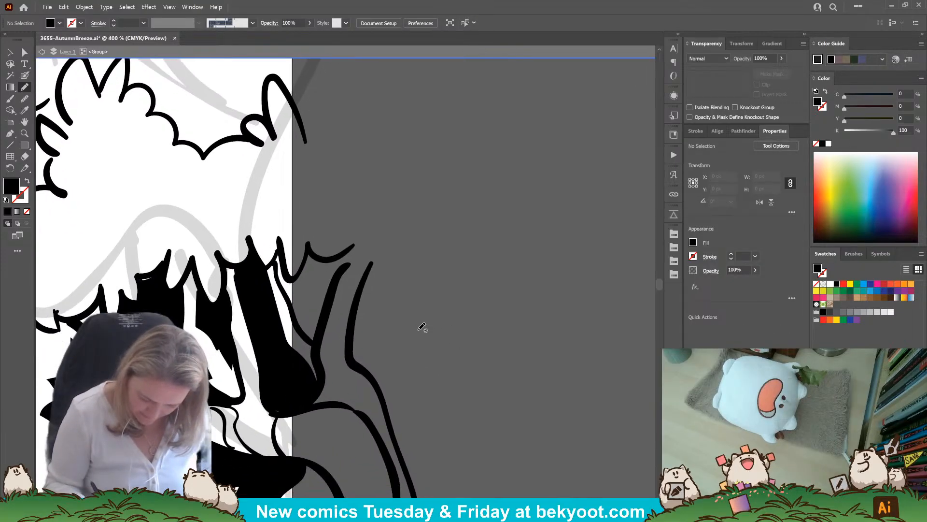
pyautogui.moveTo(279, 253)
pyautogui.mouseDown()
pyautogui.moveTo(313, 346)
pyautogui.moveTo(353, 258)
pyautogui.moveTo(310, 245)
pyautogui.moveTo(291, 279)
pyautogui.moveTo(282, 258)
pyautogui.mouseUp()
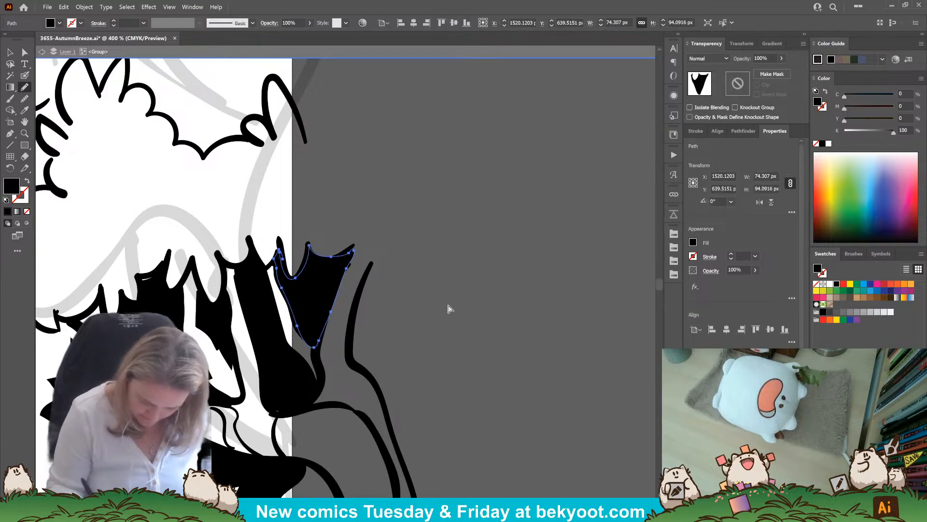
pyautogui.keyDown('ctrl'); pyautogui.click(448, 308); pyautogui.keyUp('ctrl')
pyautogui.moveTo(358, 426); pyautogui.dragTo(390, 392)
# Adjust the lower corner anchor point of the long black fill beside the thin branch
pyautogui.click(26, 51)
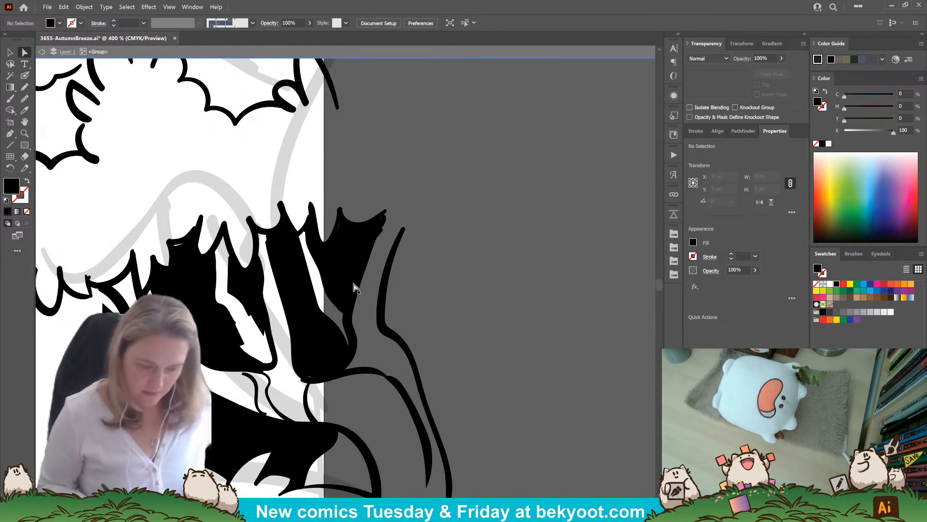
pyautogui.click(326, 376)
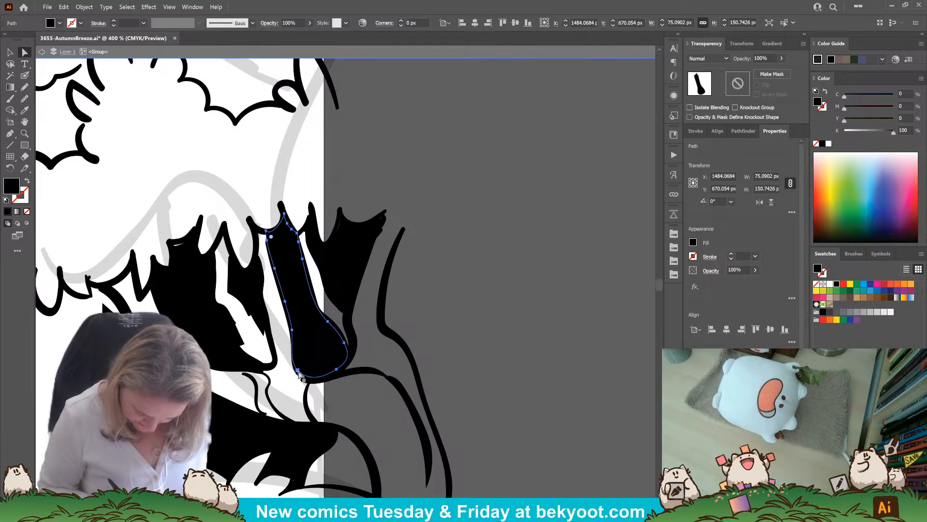
pyautogui.moveTo(297, 370); pyautogui.dragTo(299, 373)
pyautogui.keyDown('ctrl'); pyautogui.click(473, 318); pyautogui.keyUp('ctrl')
pyautogui.moveTo(450, 361); pyautogui.dragTo(474, 325)
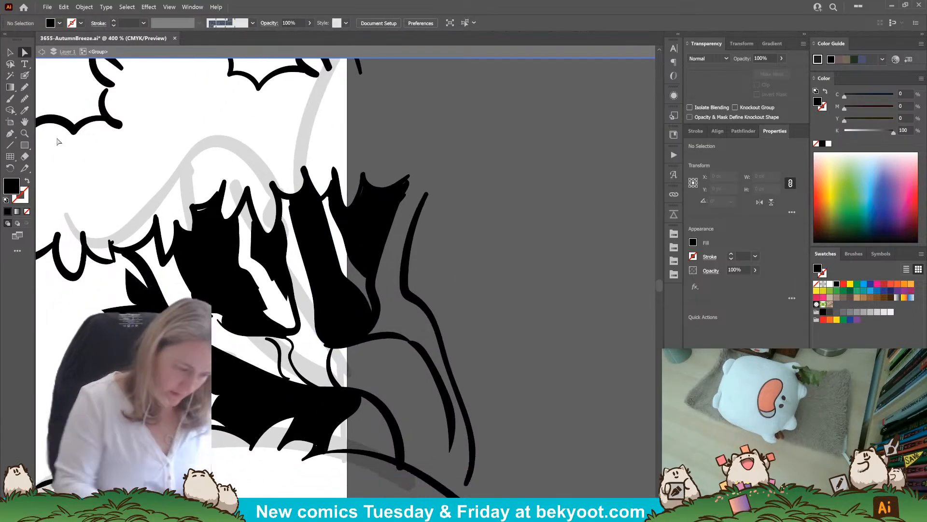
# Draw curved contour lines across the lower part of the middle branch with a smaller black Blob Brush
pyautogui.hotkey('shift', 'b')
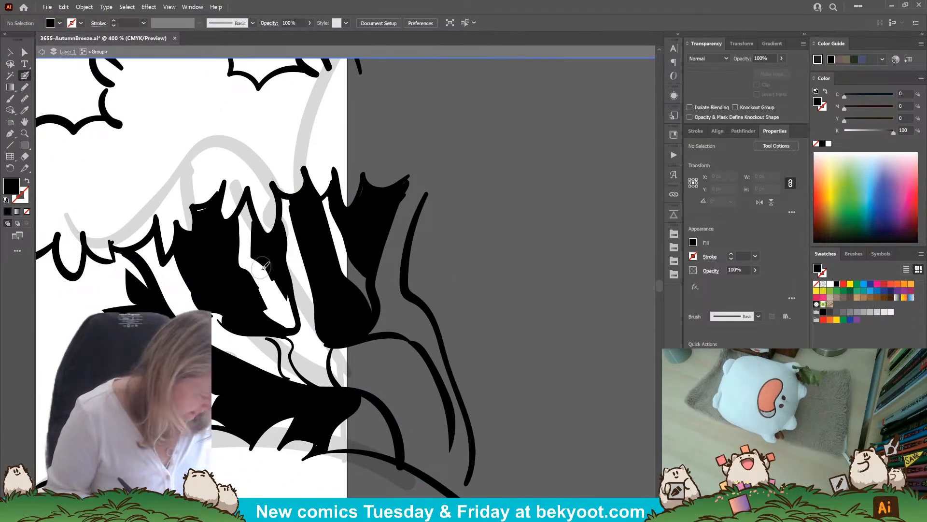
pyautogui.press('[')
pyautogui.press('[')
pyautogui.press('[')
pyautogui.press('[')
pyautogui.press('[')
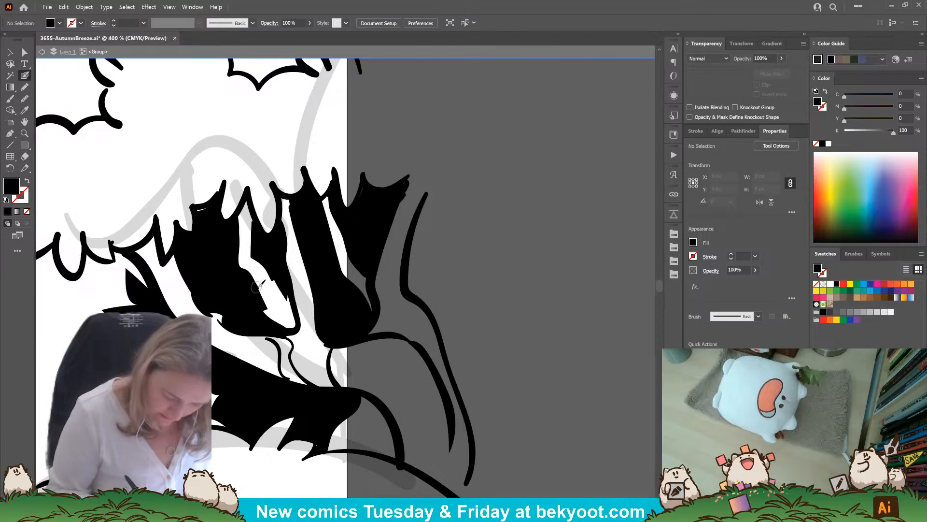
pyautogui.hotkey('shift', 'x')
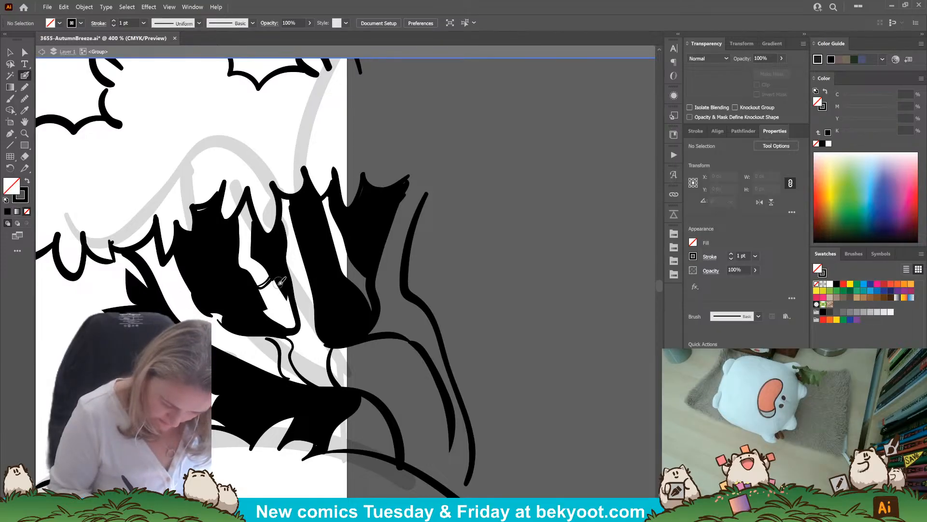
pyautogui.moveTo(277, 283); pyautogui.dragTo(266, 309)
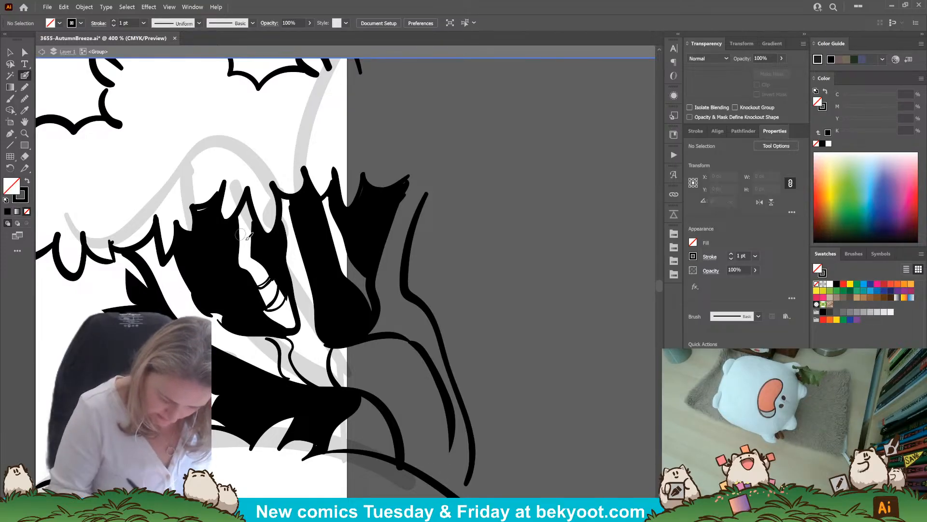
# Add contour lines at the middle branch's bend and wavy bark lines along the top edge of the leaning trunk
pyautogui.moveTo(251, 256); pyautogui.dragTo(235, 263)
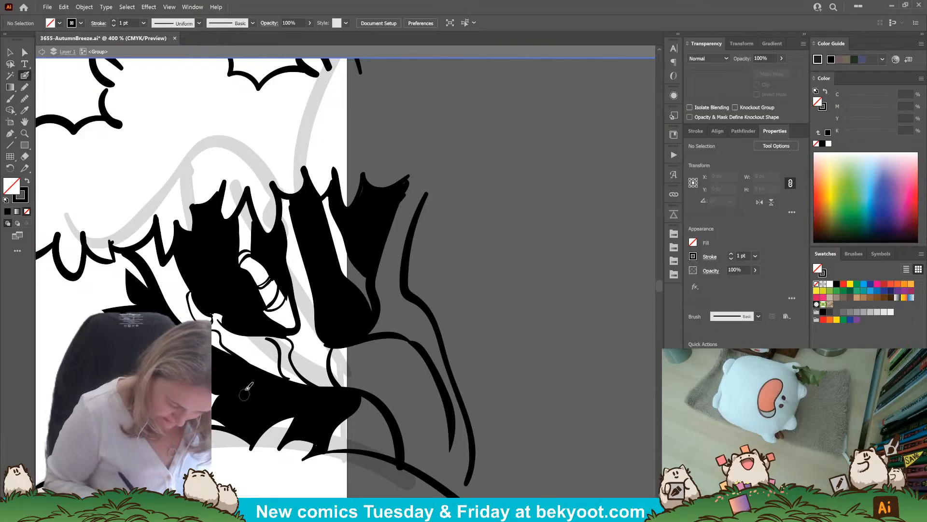
pyautogui.moveTo(231, 336)
pyautogui.mouseDown()
pyautogui.moveTo(279, 336)
pyautogui.moveTo(264, 345)
pyautogui.moveTo(272, 378)
pyautogui.mouseUp()
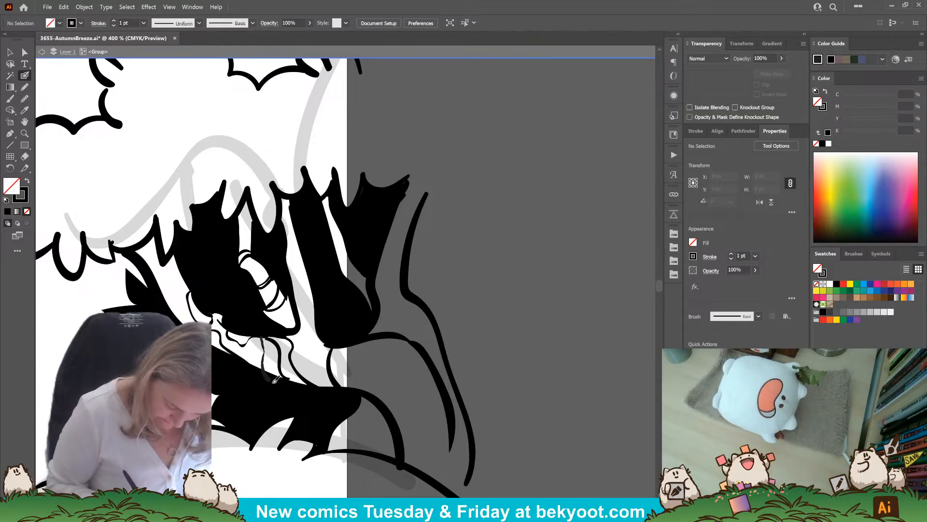
pyautogui.hotkey('ctrl', 'z')
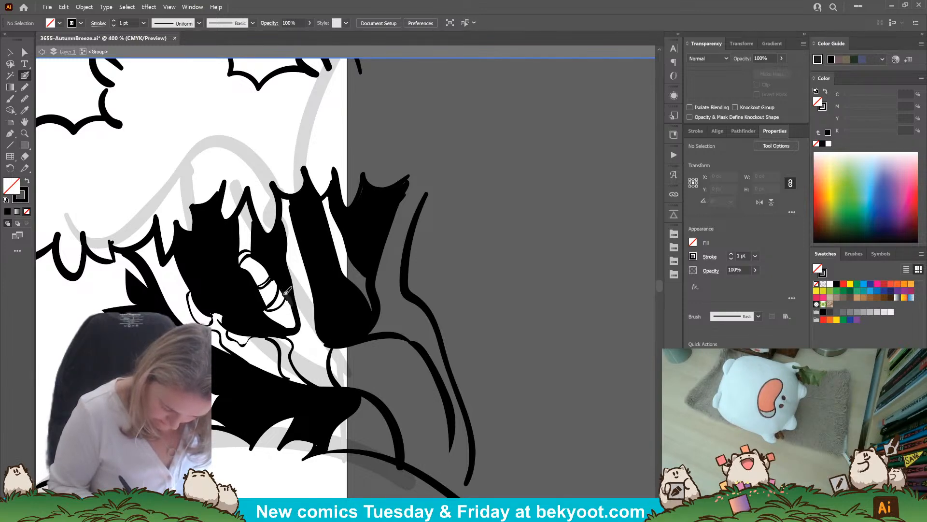
pyautogui.moveTo(293, 303); pyautogui.dragTo(296, 308)
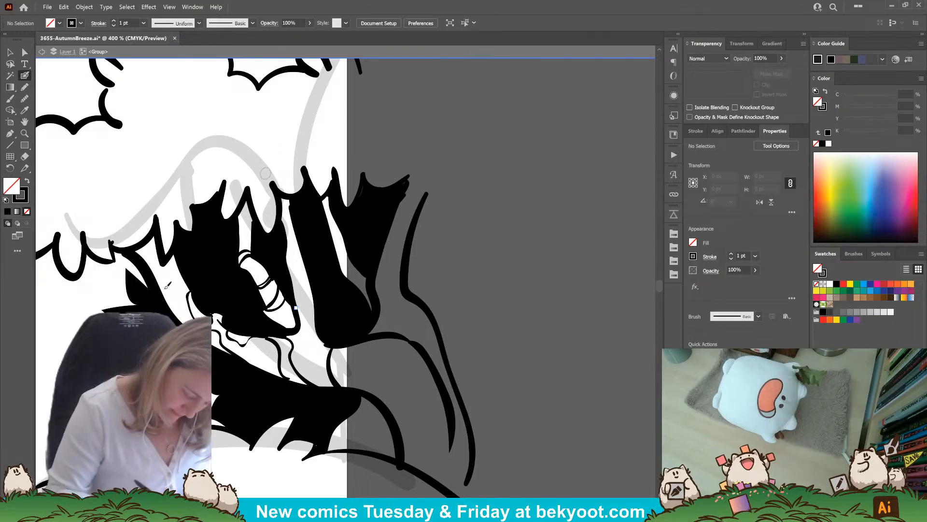
# Extend the black shadow over the branch tops beneath the foliage, adding bark dots on the leaning trunk and contour lines on the branches
pyautogui.moveTo(254, 255); pyautogui.dragTo(250, 187)
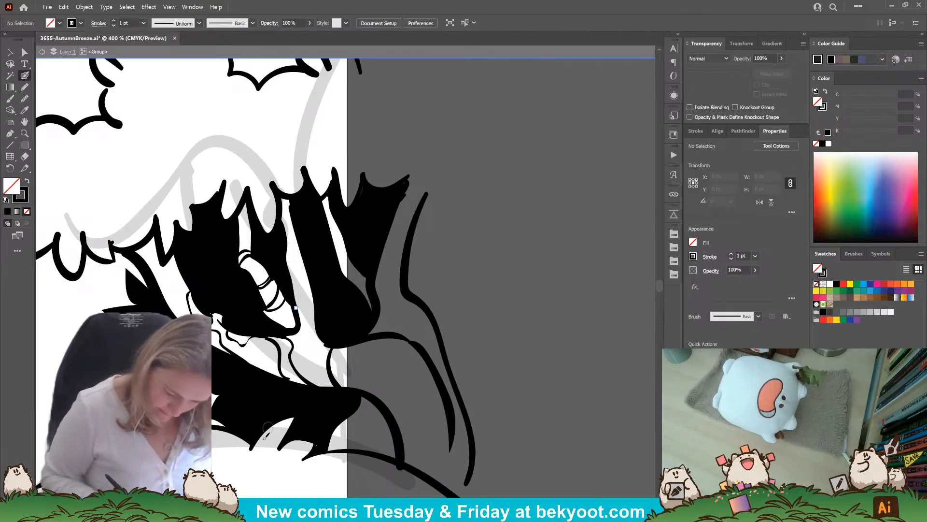
pyautogui.moveTo(173, 252)
pyautogui.mouseDown()
pyautogui.moveTo(195, 288)
pyautogui.moveTo(184, 260)
pyautogui.mouseUp()
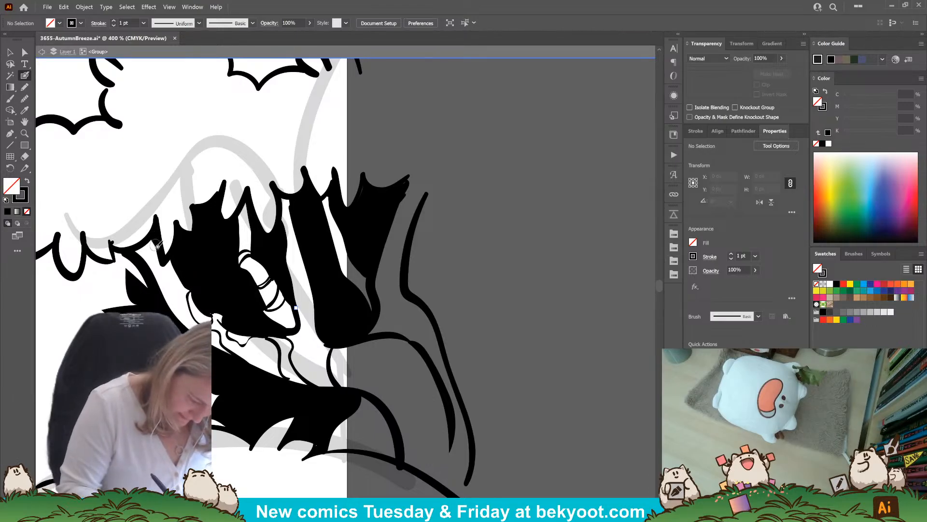
pyautogui.moveTo(152, 235)
pyautogui.mouseDown()
pyautogui.moveTo(181, 274)
pyautogui.moveTo(169, 264)
pyautogui.moveTo(171, 297)
pyautogui.mouseUp()
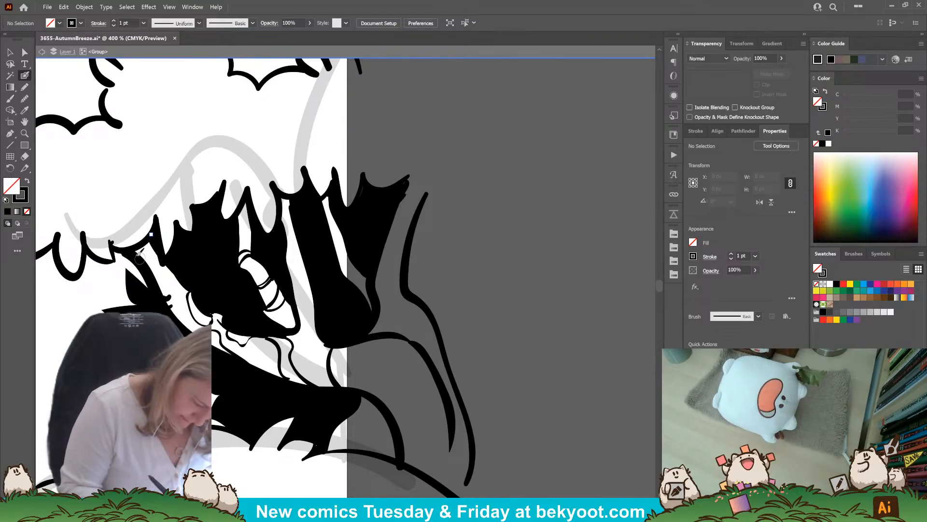
pyautogui.moveTo(143, 247); pyautogui.dragTo(160, 261)
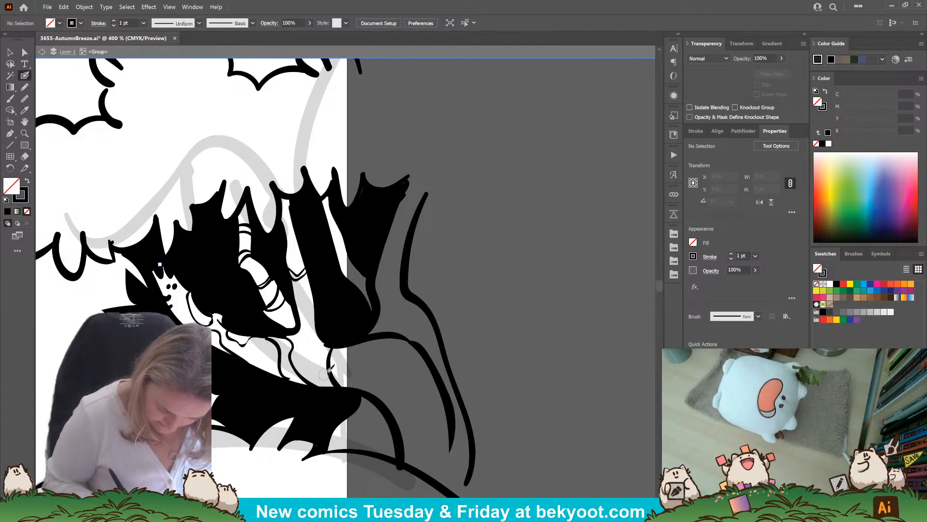
# Carve back the inner edge of the long black fill to form a small rounded white knot near its base
pyautogui.keyDown('ctrl'); pyautogui.click(333, 340); pyautogui.keyUp('ctrl')
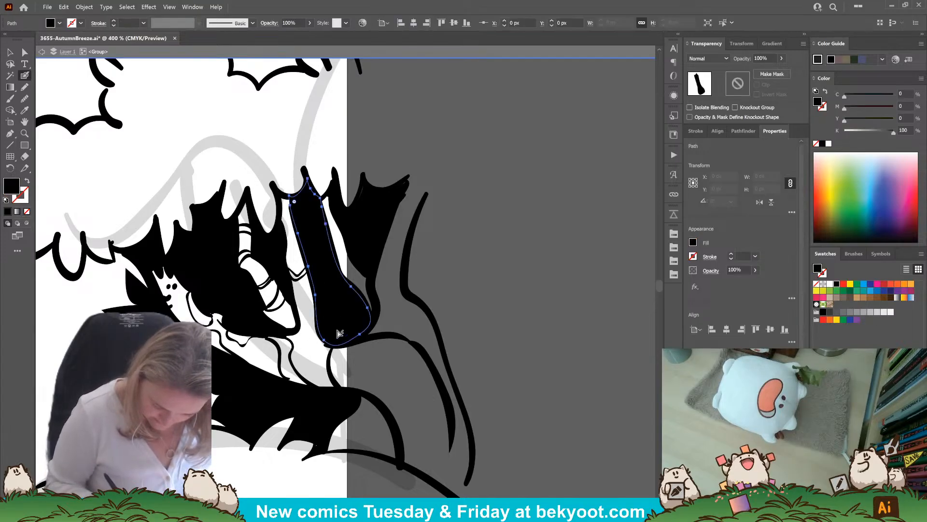
pyautogui.moveTo(307, 349); pyautogui.dragTo(322, 326)
pyautogui.moveTo(303, 297); pyautogui.dragTo(322, 350)
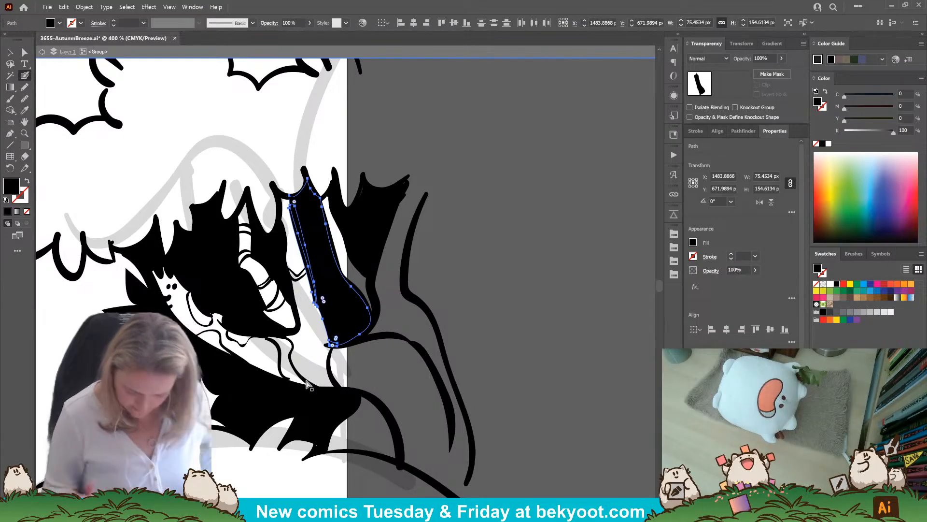
pyautogui.moveTo(317, 323); pyautogui.dragTo(317, 327)
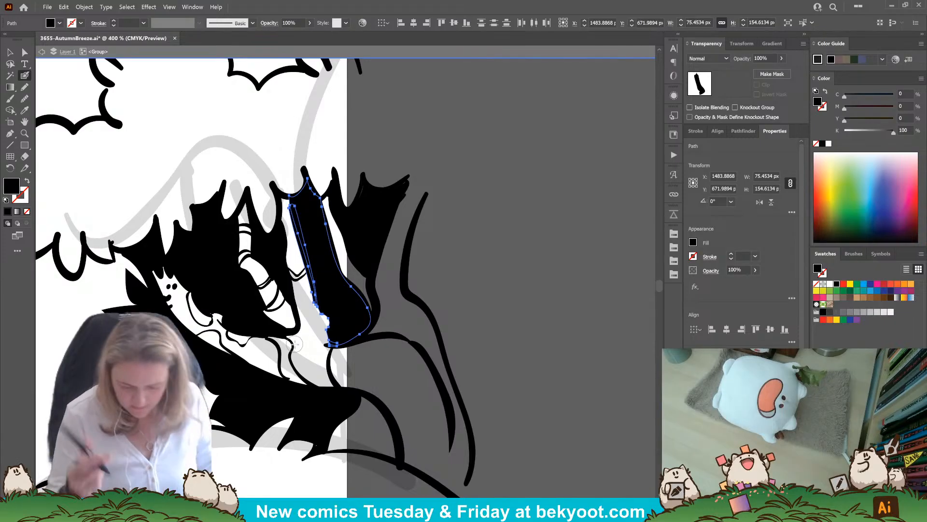
pyautogui.hotkey('ctrl', 'shift', 'a')
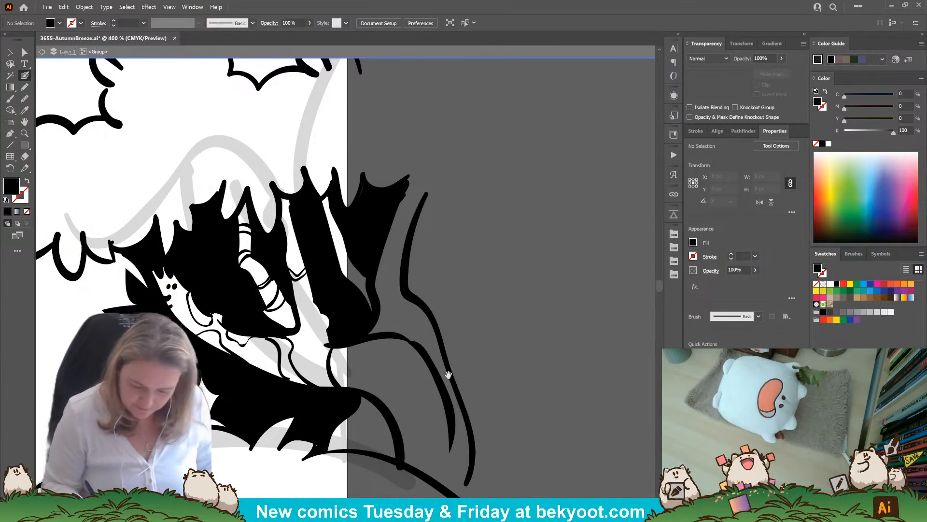
# Blacken the top of the branch beside the long black fill where it meets the foliage
pyautogui.moveTo(448, 375); pyautogui.dragTo(433, 396)
pyautogui.hotkey('shift', 'x')
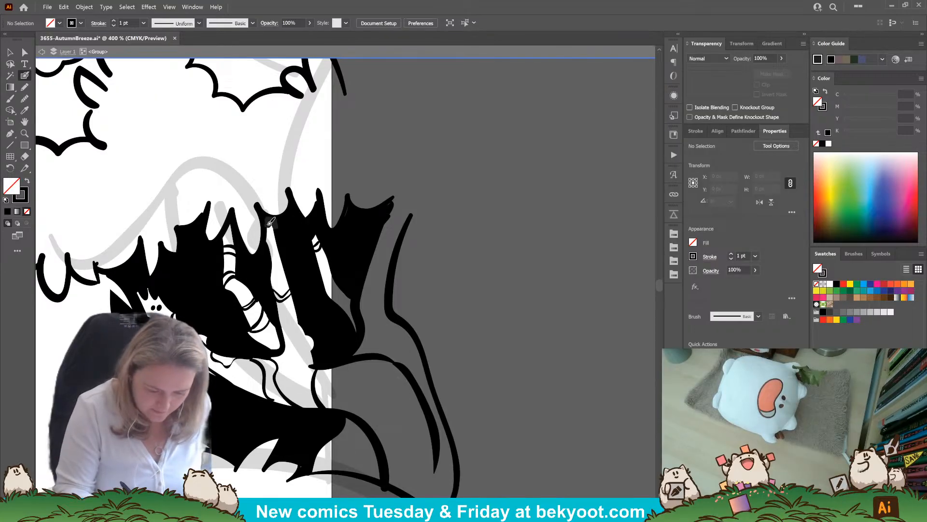
pyautogui.moveTo(268, 223); pyautogui.dragTo(269, 230)
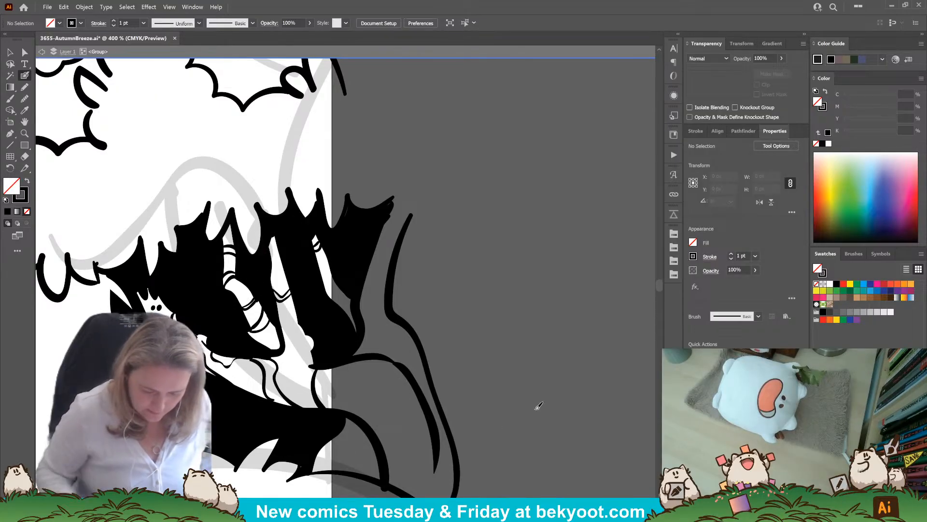
pyautogui.scroll(-5, 385, 325)
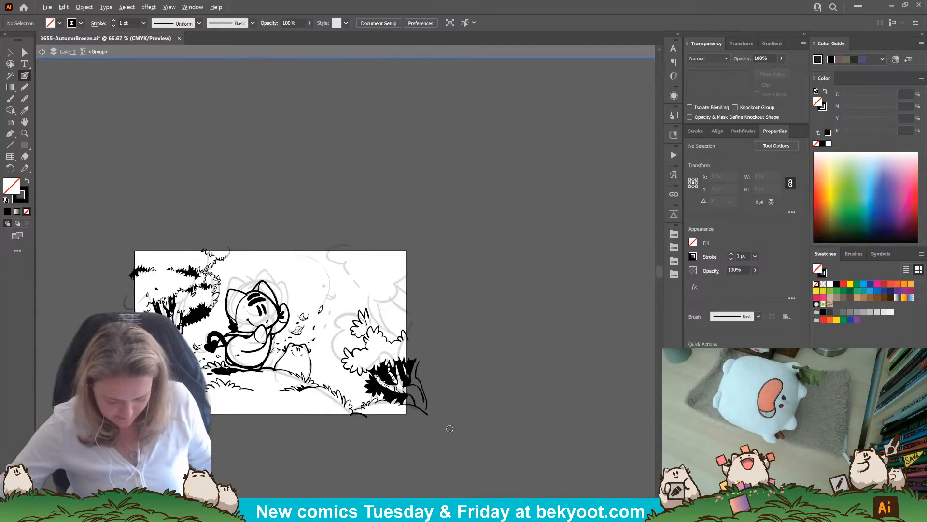
pyautogui.scroll(3, 449, 420)
pyautogui.scroll(1, 417, 346)
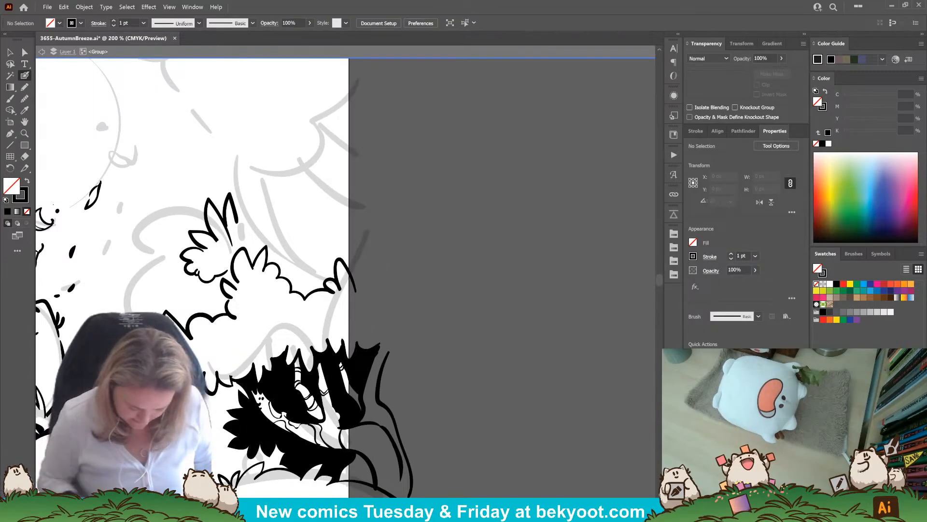
pyautogui.moveTo(418, 353); pyautogui.dragTo(725, 343)
pyautogui.moveTo(452, 397); pyautogui.dragTo(256, 394)
pyautogui.moveTo(359, 437); pyautogui.dragTo(310, 403)
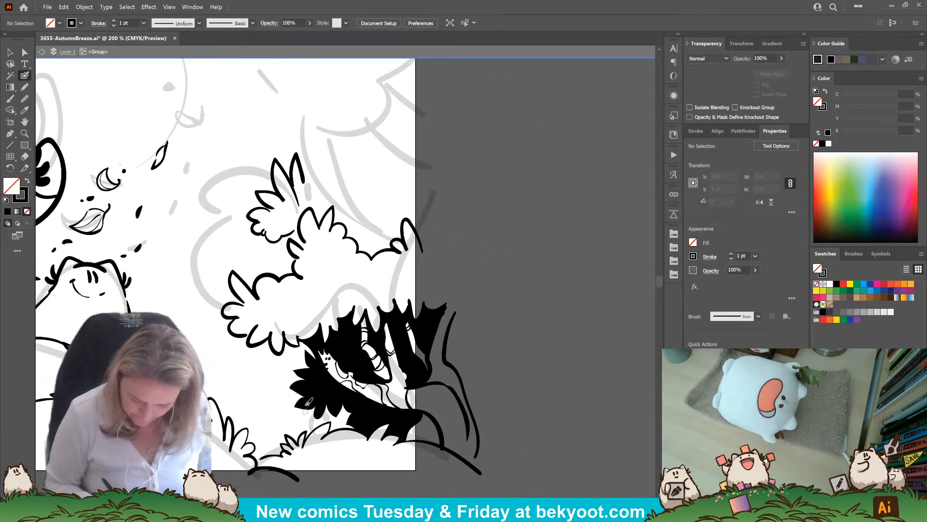
# Carve a narrow, nearly vertical white branch sliver out of the black shadow fill beside the striped middle branch
pyautogui.keyDown('ctrl'); pyautogui.click(352, 360); pyautogui.keyUp('ctrl')
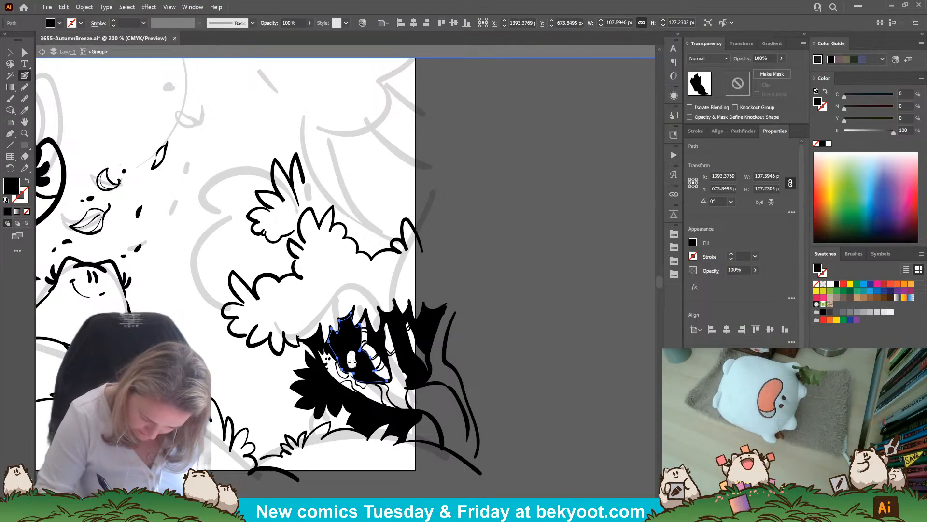
pyautogui.moveTo(352, 362)
pyautogui.mouseDown()
pyautogui.moveTo(354, 304)
pyautogui.moveTo(352, 363)
pyautogui.mouseUp()
pyautogui.hotkey('ctrl', 'z')
pyautogui.hotkey('ctrl', 'z')
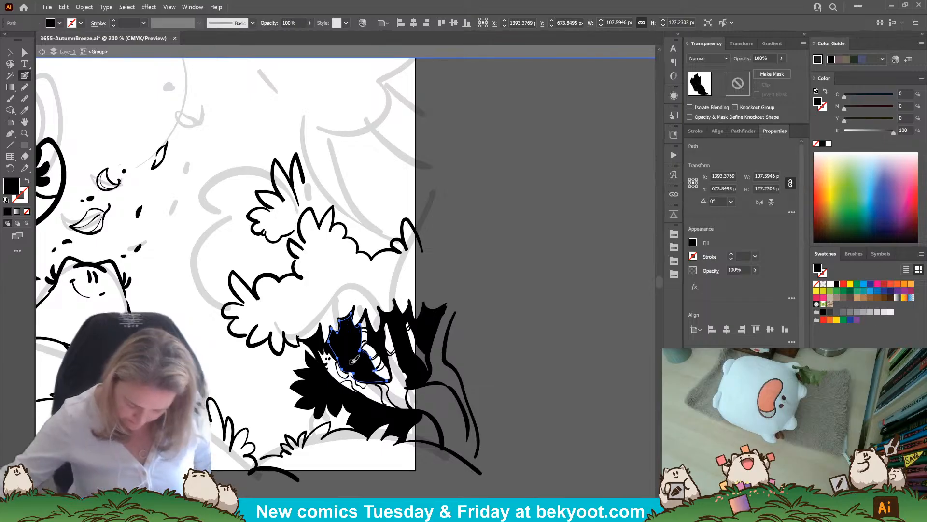
pyautogui.scroll(3, 354, 360)
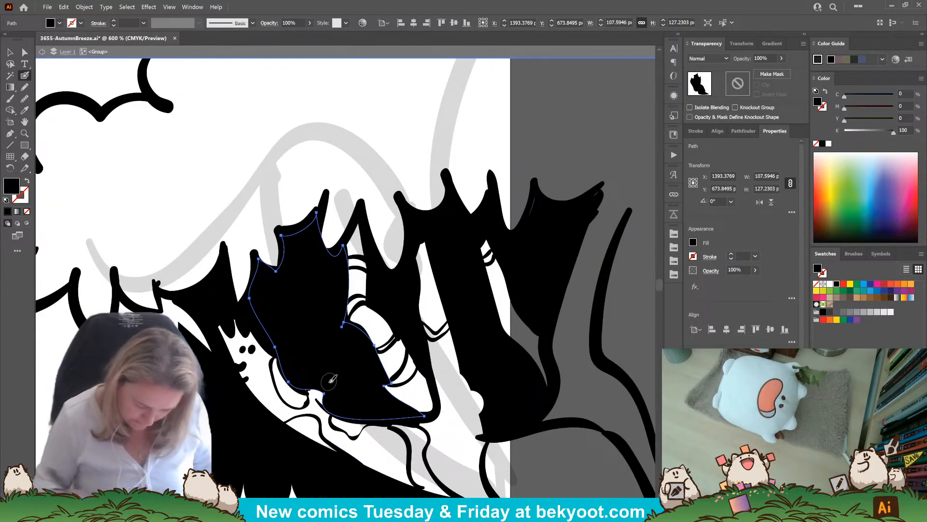
pyautogui.moveTo(321, 370); pyautogui.dragTo(316, 315)
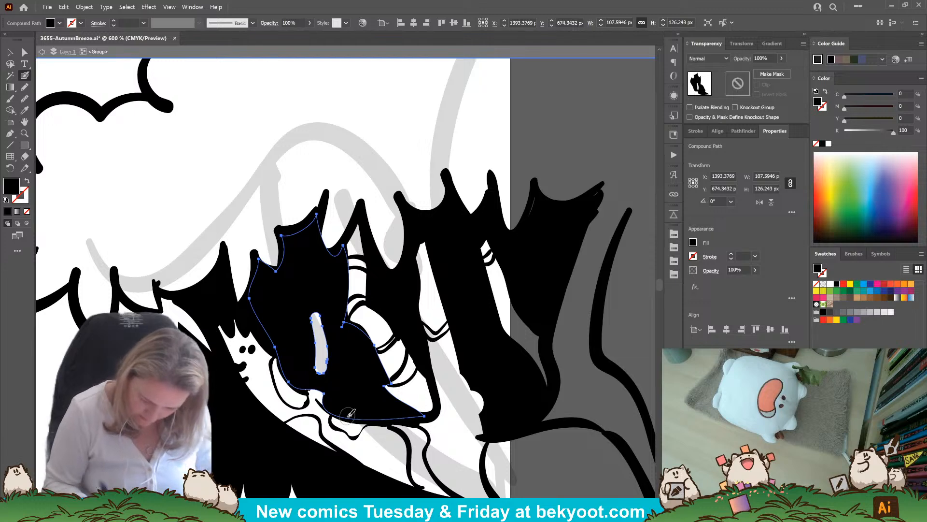
pyautogui.hotkey('ctrl', 'shift', 'a')
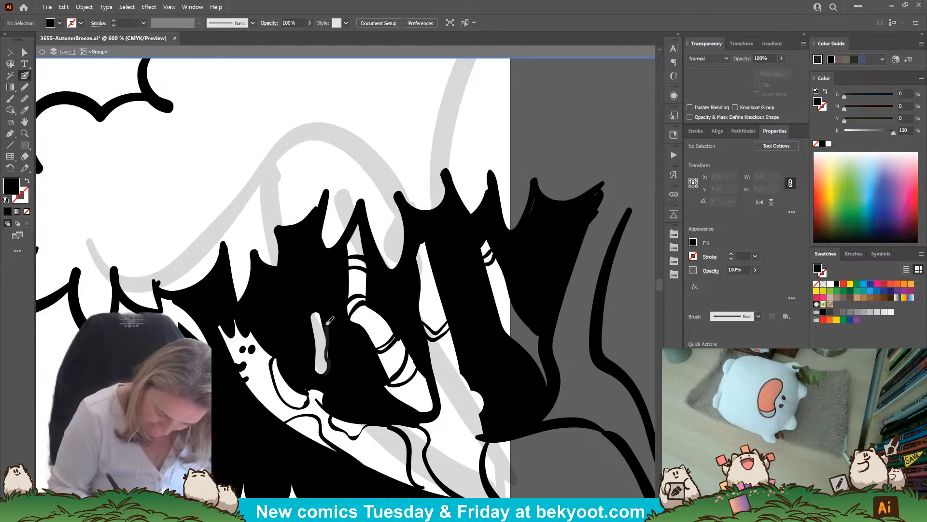
pyautogui.hotkey('shift', 'x')
pyautogui.moveTo(326, 344); pyautogui.dragTo(313, 335)
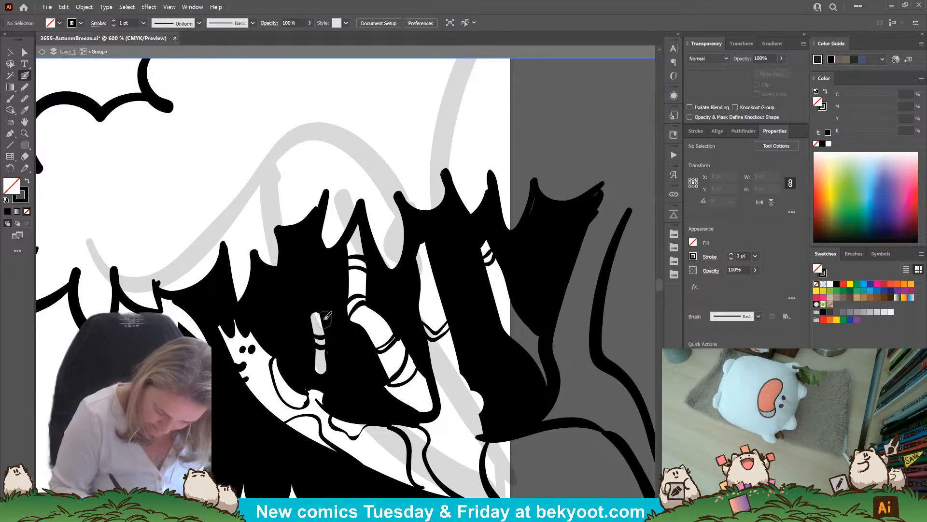
pyautogui.hotkey('ctrl', 'z')
pyautogui.hotkey('ctrl', 'z')
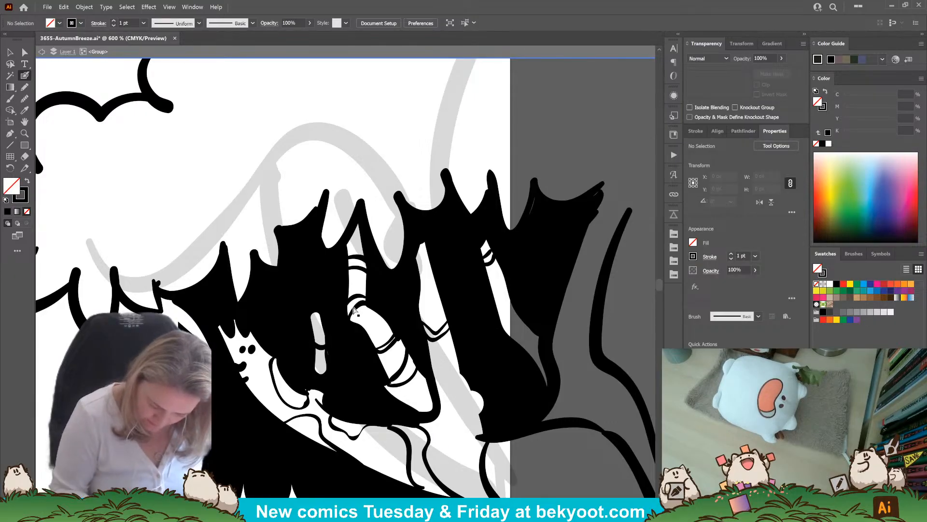
# Slim the upper edge of the narrow white sliver with black and add short contour lines across it
pyautogui.hotkey('shift', 'x')
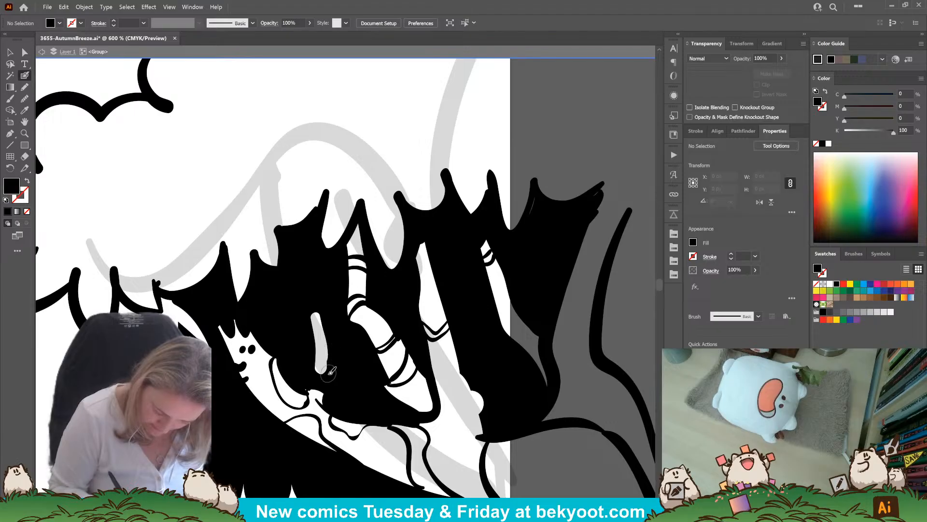
pyautogui.hotkey('shift', 'x')
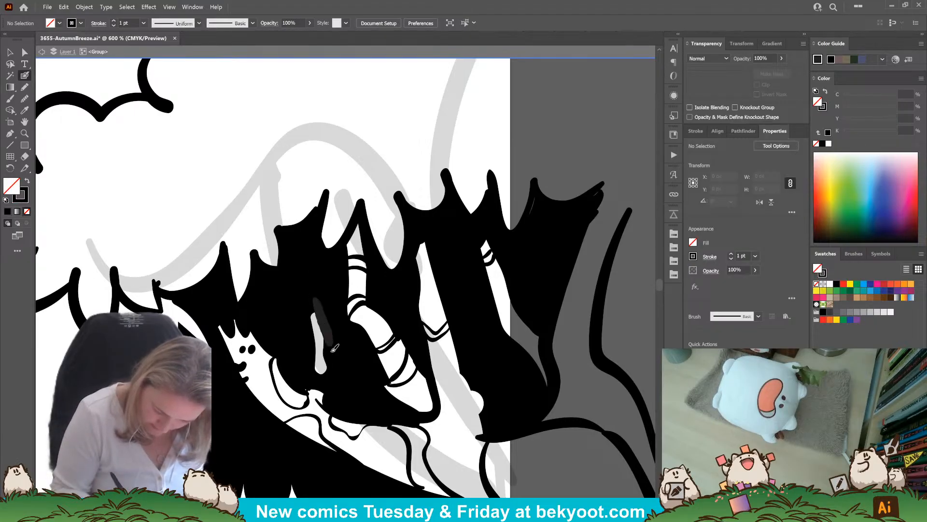
pyautogui.moveTo(315, 351); pyautogui.dragTo(321, 323)
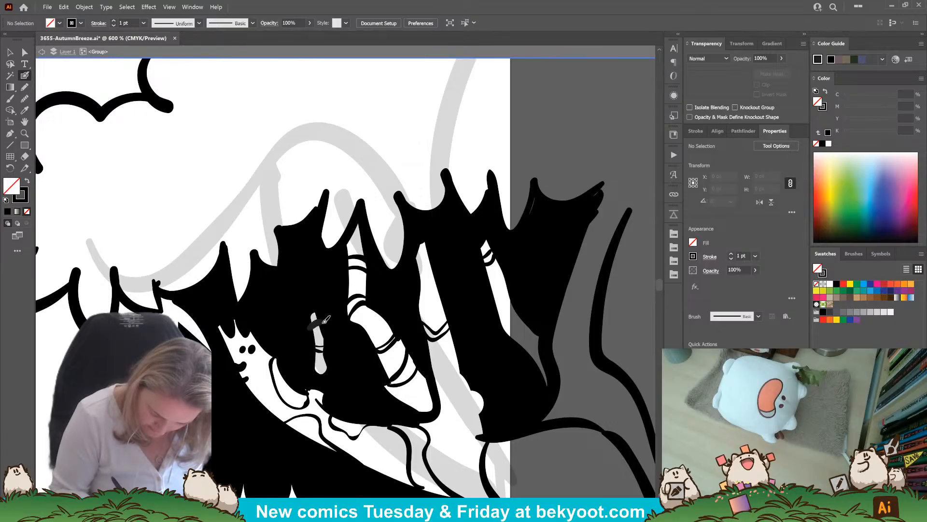
# Draw a jagged leaf shadow with the Pencil tool beneath the upper small leaf cluster and fill it solid black with no stroke
pyautogui.keyDown('alt'); pyautogui.scroll(-4, 347, 357); pyautogui.keyUp('alt')
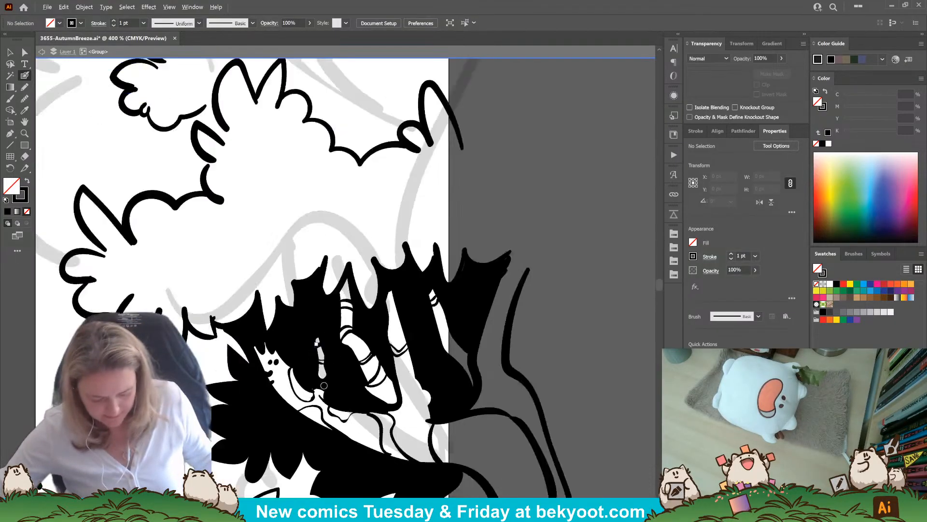
pyautogui.moveTo(467, 369); pyautogui.dragTo(435, 349)
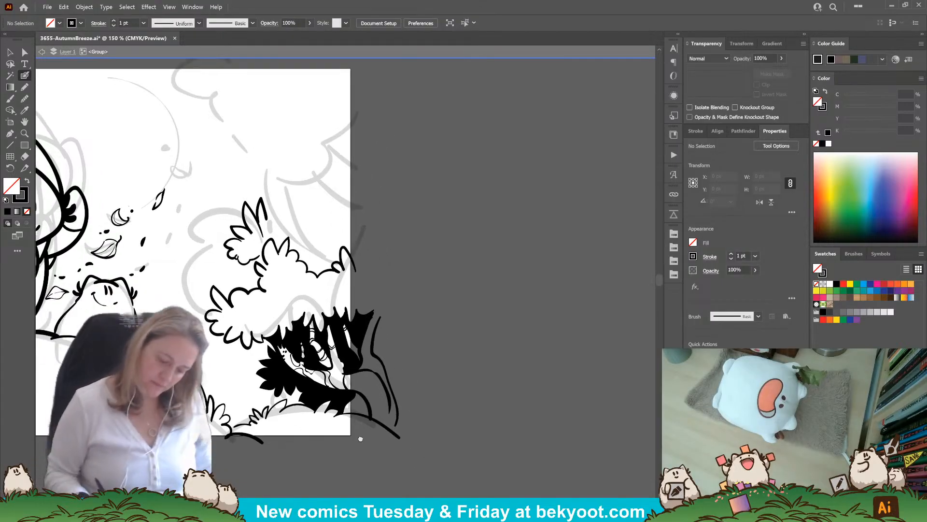
pyautogui.moveTo(427, 276); pyautogui.dragTo(452, 321)
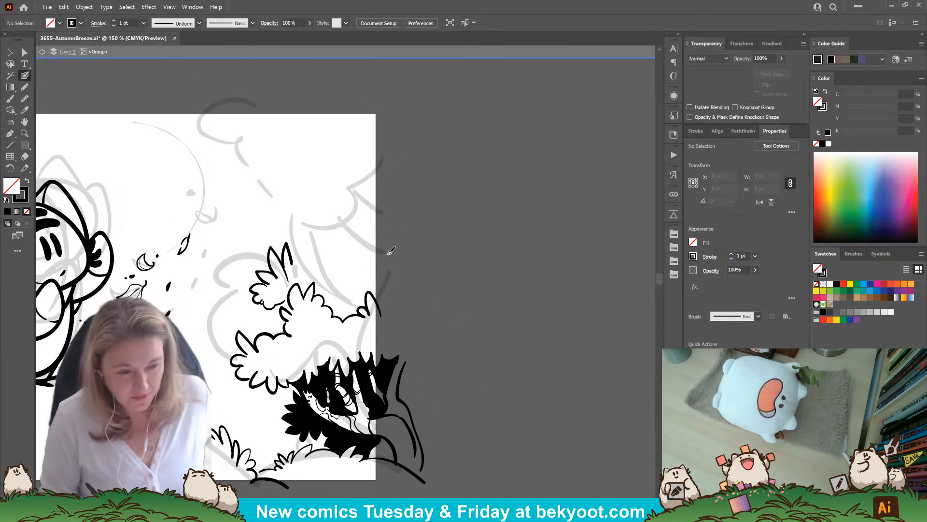
pyautogui.click(24, 88)
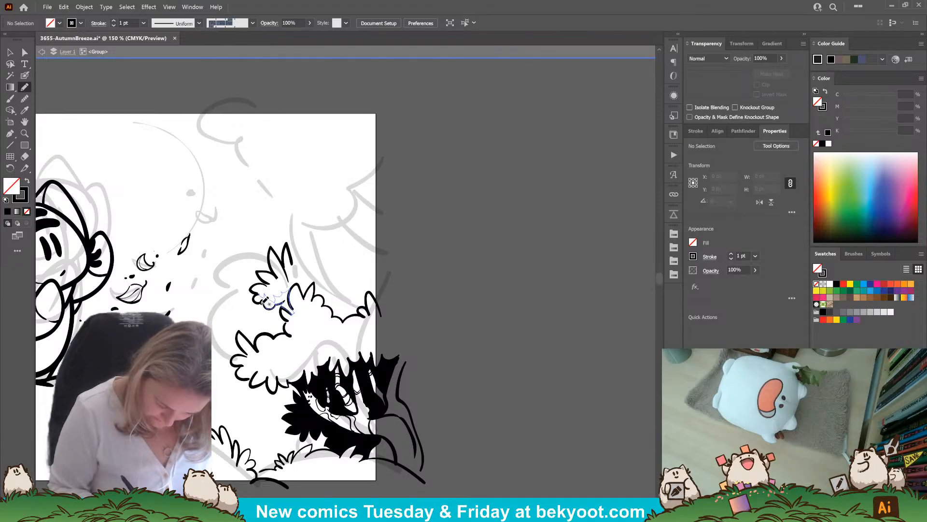
pyautogui.moveTo(259, 294); pyautogui.dragTo(262, 296)
pyautogui.hotkey('shift', 'x')
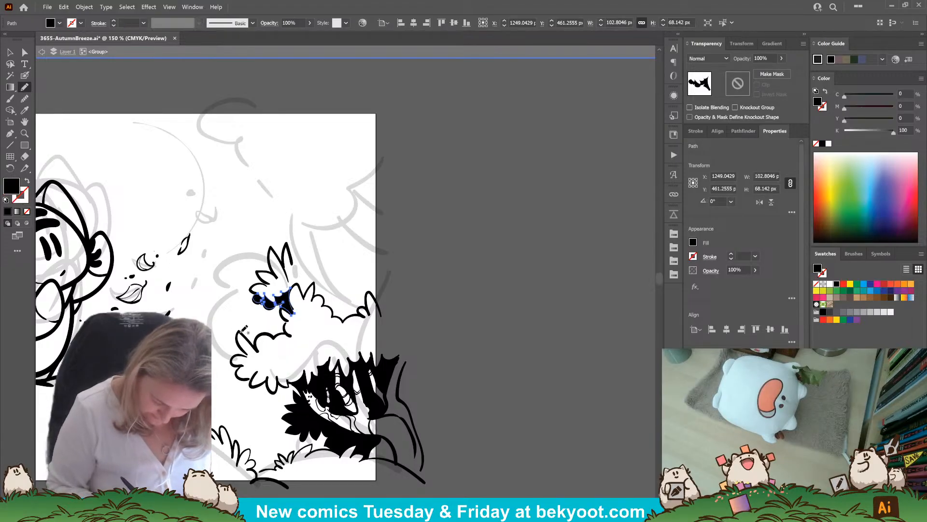
pyautogui.hotkey('ctrl', 'shift', 'a')
# Draw a black-filled, spiky leaf shadow beneath the middle bush, where it meets the lower bush, redoing the shape as needed
pyautogui.moveTo(334, 411); pyautogui.dragTo(330, 410)
pyautogui.moveTo(344, 342); pyautogui.dragTo(354, 272)
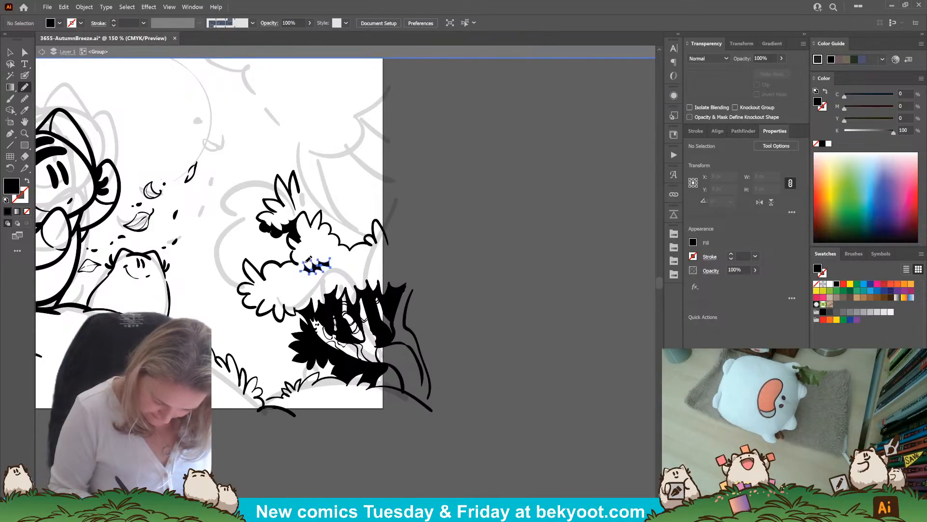
pyautogui.hotkey('ctrl', 'z')
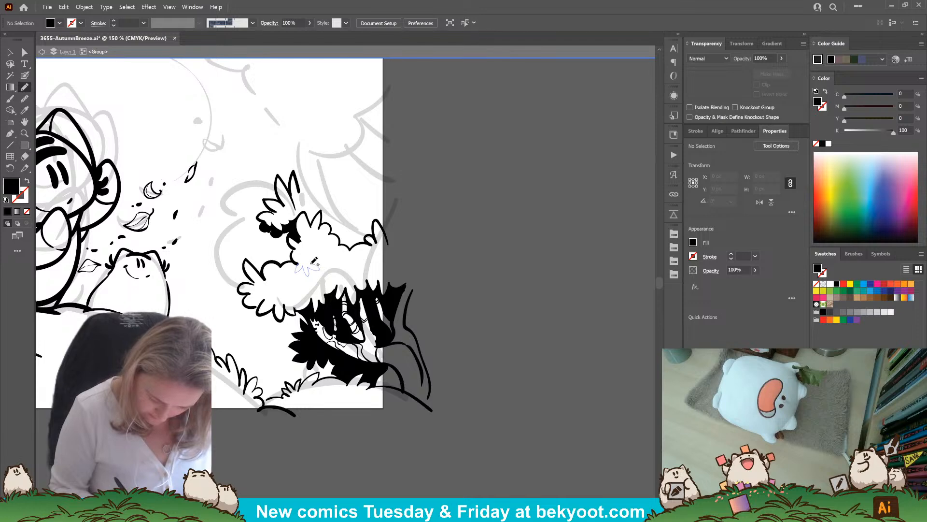
pyautogui.moveTo(306, 261); pyautogui.dragTo(314, 271)
pyautogui.hotkey('ctrl', 'z')
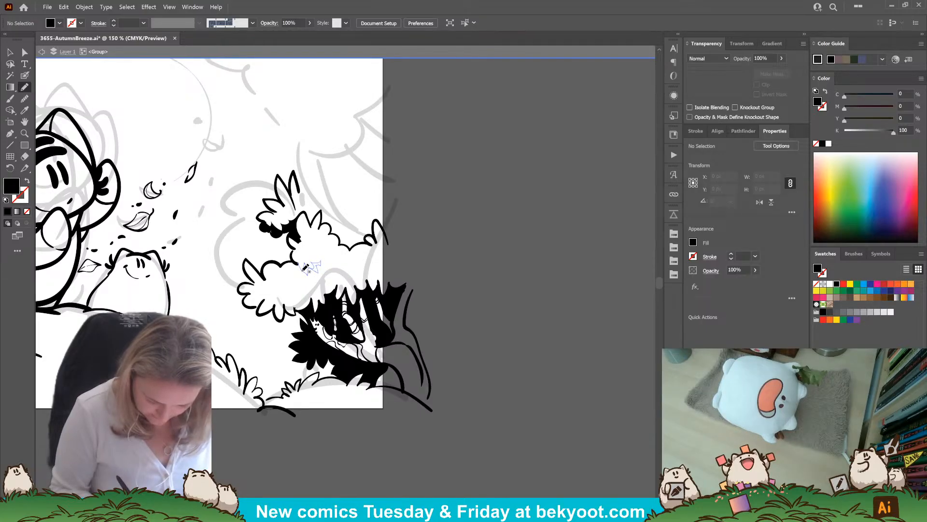
pyautogui.moveTo(300, 264); pyautogui.dragTo(298, 264)
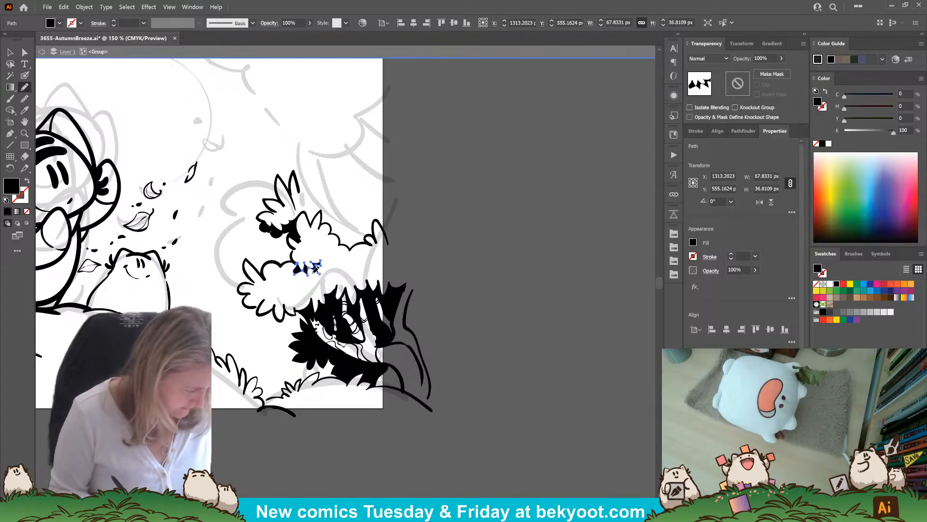
pyautogui.keyDown('ctrl'); pyautogui.click(451, 267); pyautogui.keyUp('ctrl')
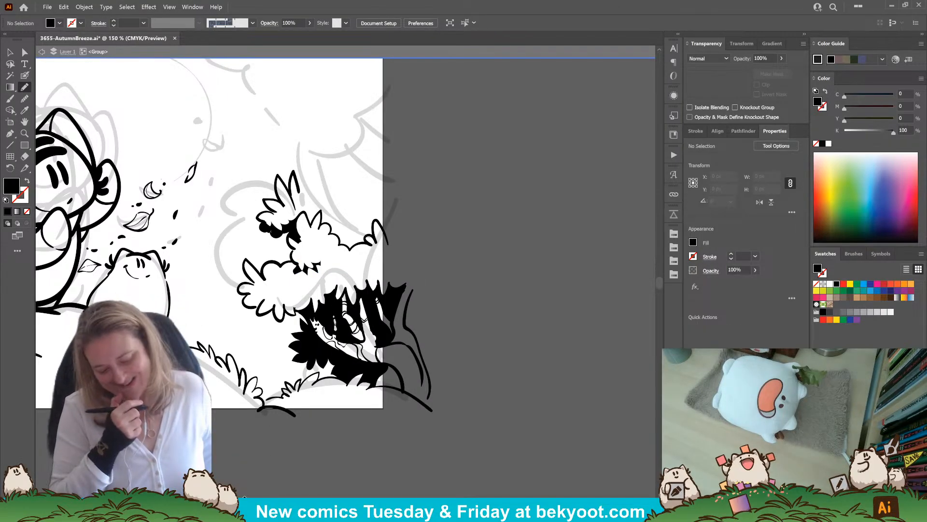
# Ink the upper tree branch with the Blob Brush, outlining its forked contours along the artboard's right edge
pyautogui.moveTo(464, 240); pyautogui.dragTo(458, 289)
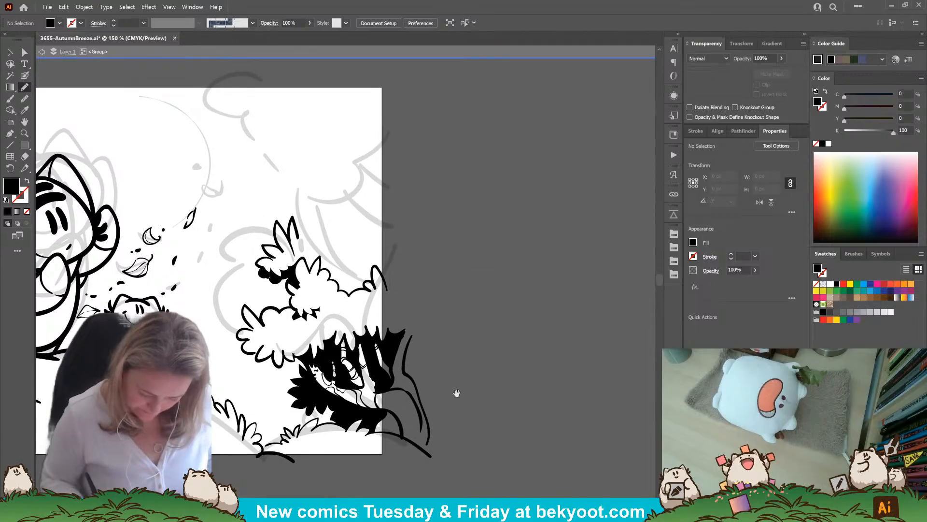
pyautogui.moveTo(455, 393); pyautogui.dragTo(417, 315)
pyautogui.click(28, 76)
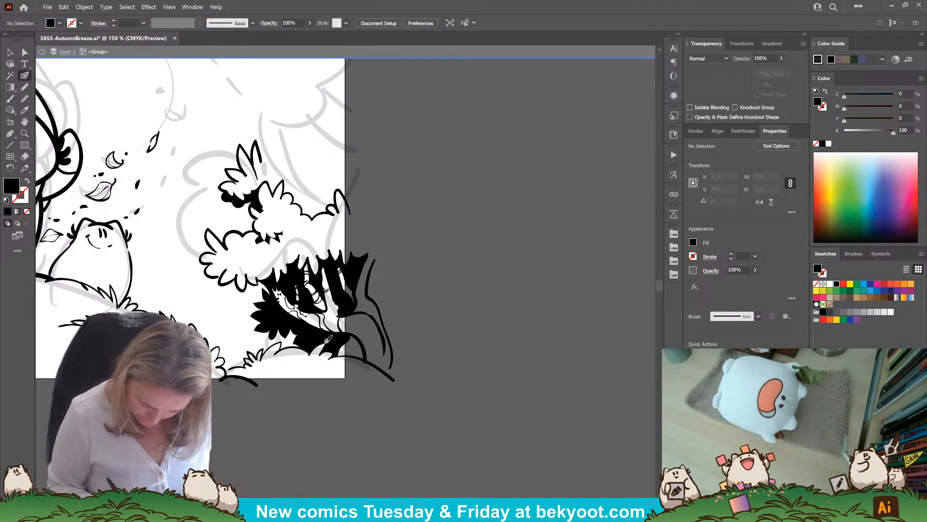
pyautogui.moveTo(429, 229); pyautogui.dragTo(431, 315)
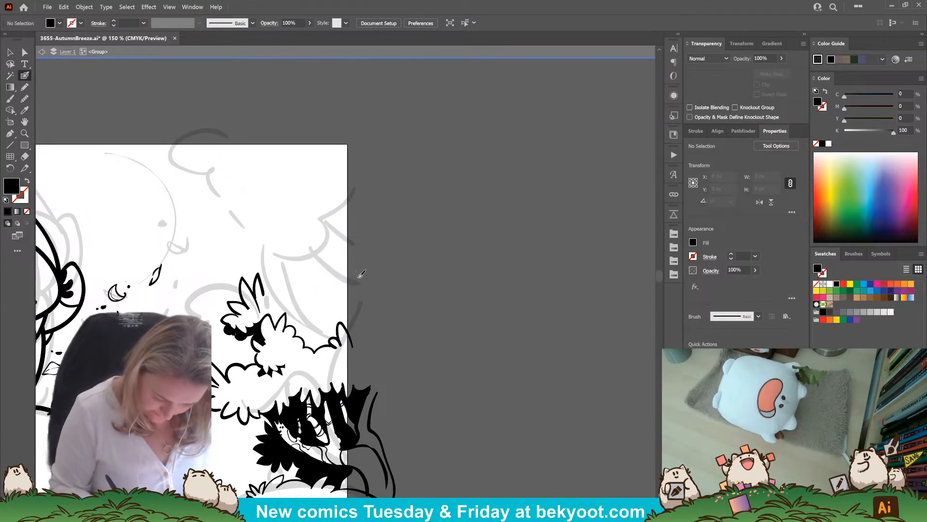
pyautogui.moveTo(347, 300)
pyautogui.mouseDown()
pyautogui.moveTo(316, 229)
pyautogui.moveTo(308, 253)
pyautogui.moveTo(347, 284)
pyautogui.mouseUp()
pyautogui.hotkey('ctrl', 'z')
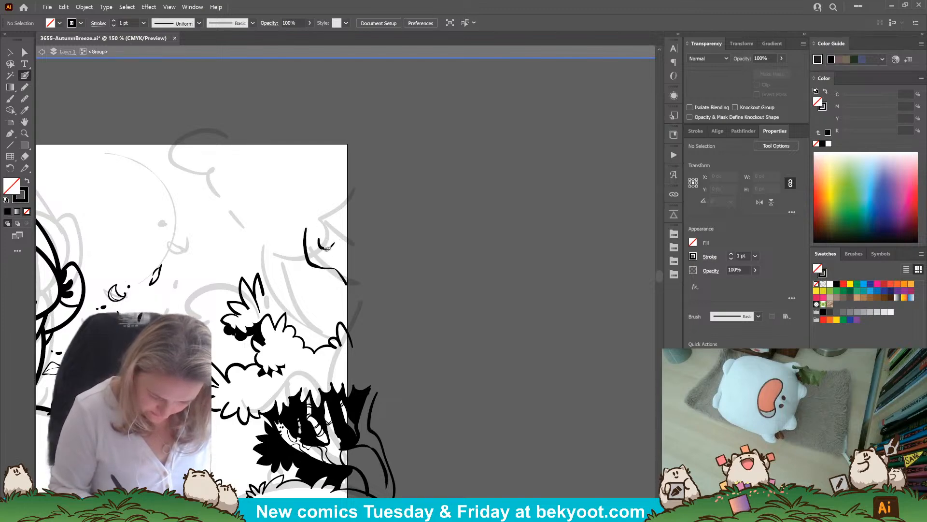
pyautogui.moveTo(328, 248)
pyautogui.mouseDown()
pyautogui.moveTo(369, 271)
pyautogui.moveTo(353, 303)
pyautogui.moveTo(360, 321)
pyautogui.mouseUp()
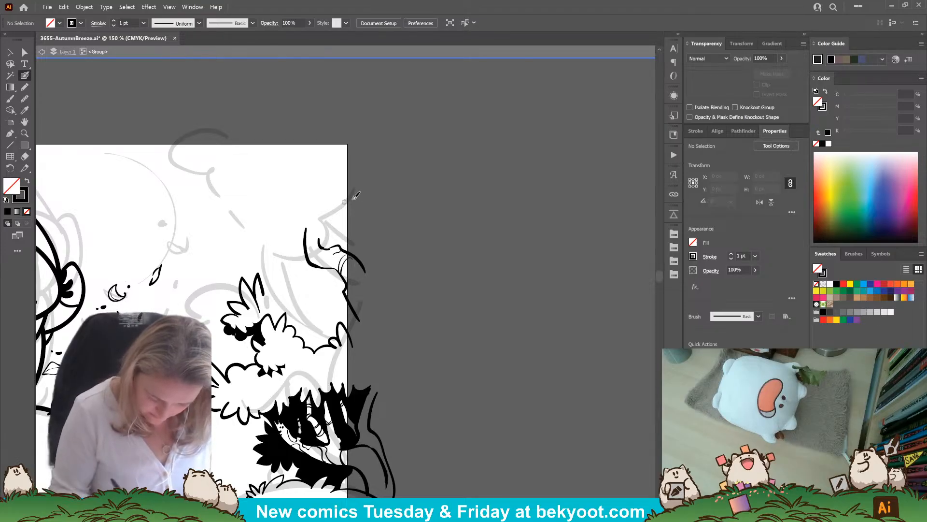
pyautogui.moveTo(319, 236); pyautogui.dragTo(316, 216)
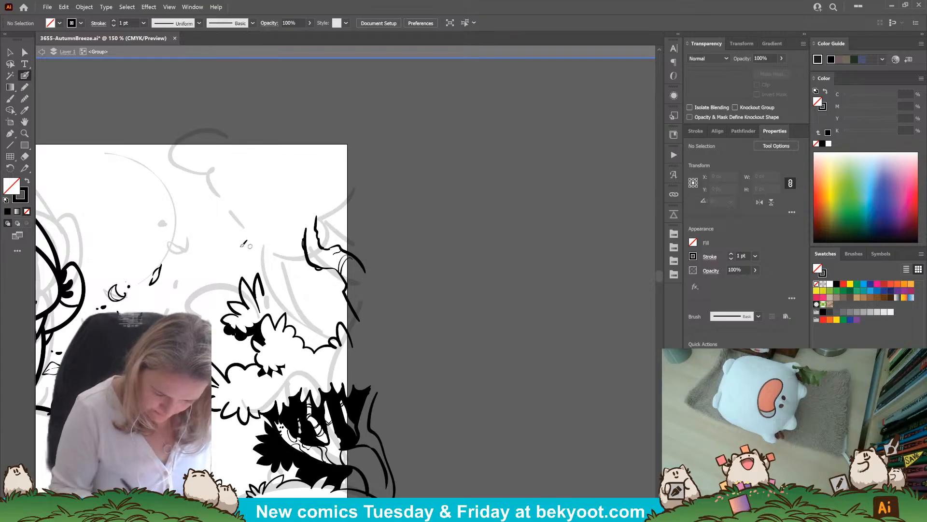
# Ink the scalloped leaf edge of the overhanging foliage, from above the artboard's top edge down towards the branch
pyautogui.moveTo(224, 203)
pyautogui.mouseDown()
pyautogui.moveTo(231, 222)
pyautogui.moveTo(245, 207)
pyautogui.mouseUp()
pyautogui.press('Return')
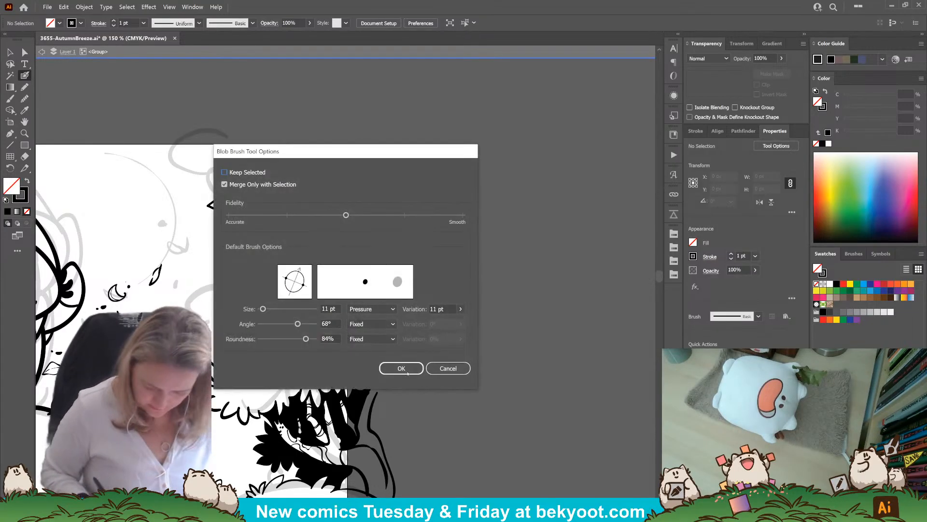
pyautogui.click(418, 363)
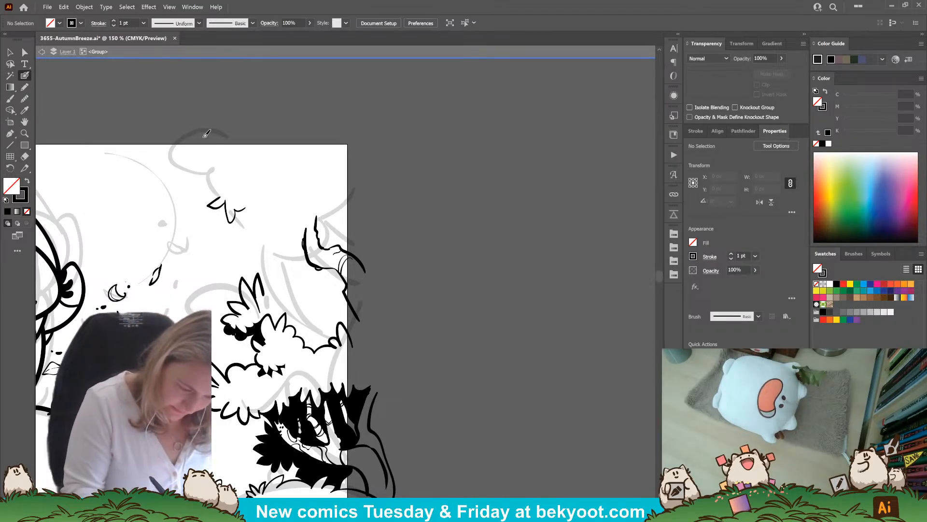
pyautogui.moveTo(207, 134)
pyautogui.mouseDown()
pyautogui.moveTo(164, 111)
pyautogui.moveTo(178, 145)
pyautogui.moveTo(196, 154)
pyautogui.moveTo(183, 161)
pyautogui.moveTo(227, 164)
pyautogui.moveTo(216, 184)
pyautogui.moveTo(234, 179)
pyautogui.moveTo(242, 190)
pyautogui.moveTo(242, 181)
pyautogui.moveTo(213, 194)
pyautogui.moveTo(249, 203)
pyautogui.moveTo(257, 220)
pyautogui.moveTo(258, 206)
pyautogui.moveTo(273, 225)
pyautogui.moveTo(282, 204)
pyautogui.mouseUp()
pyautogui.hotkey('ctrl', 'z')
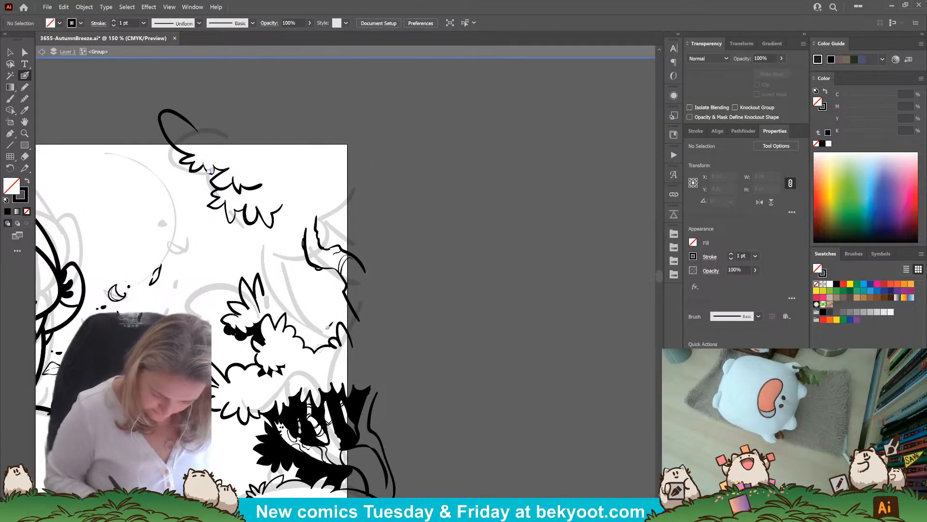
# Ink the lower curved tree limbs and the rounded knot between the branch and the bushes, with small bark marks
pyautogui.moveTo(314, 289); pyautogui.dragTo(278, 257)
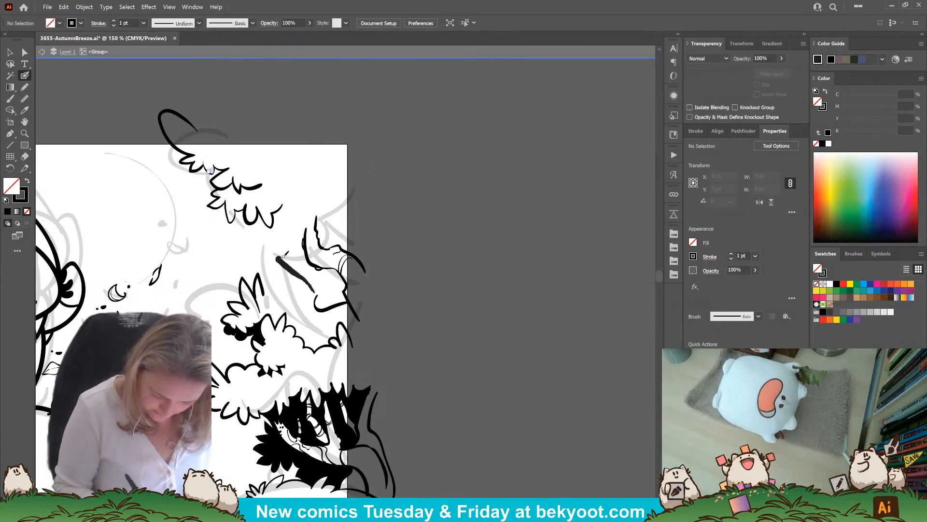
pyautogui.hotkey('ctrl', 'z')
pyautogui.moveTo(319, 296); pyautogui.dragTo(288, 263)
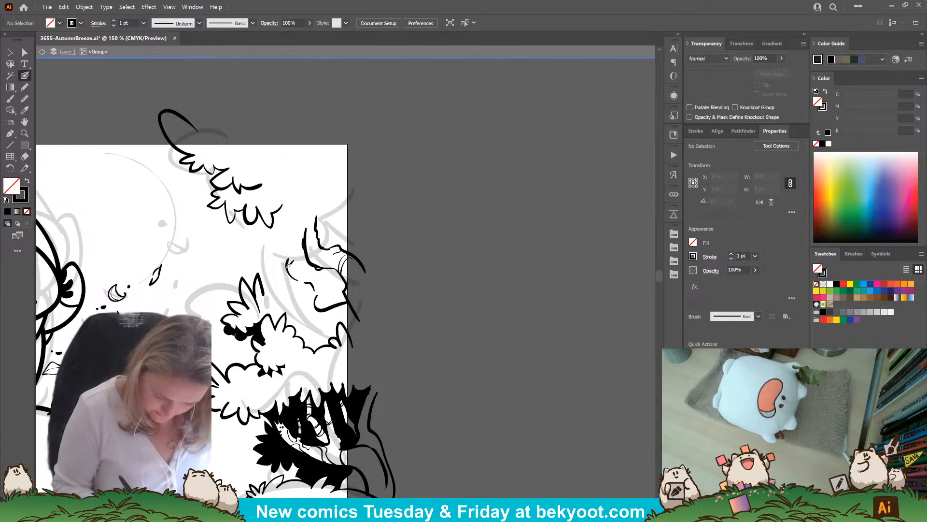
pyautogui.moveTo(293, 307)
pyautogui.mouseDown()
pyautogui.moveTo(295, 322)
pyautogui.moveTo(316, 334)
pyautogui.moveTo(340, 330)
pyautogui.mouseUp()
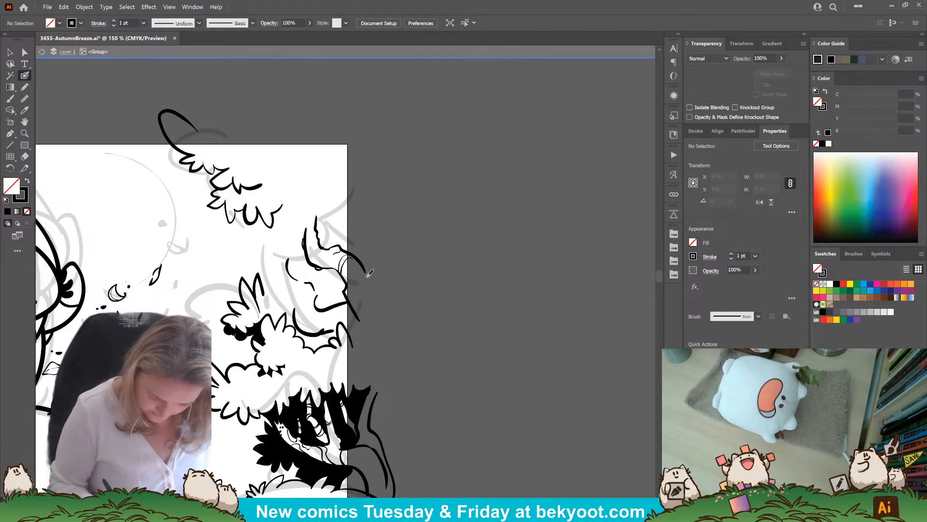
pyautogui.hotkey('ctrl', 'z')
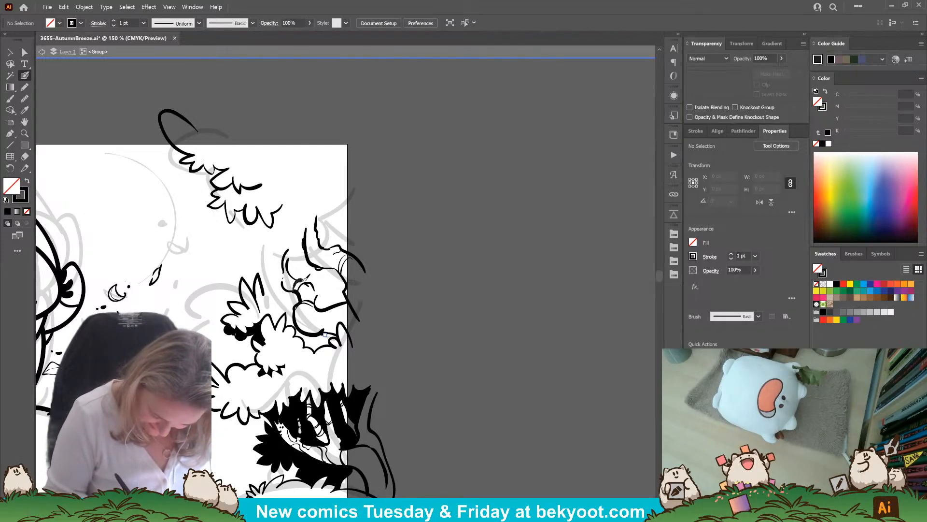
pyautogui.moveTo(301, 280)
pyautogui.mouseDown()
pyautogui.moveTo(341, 302)
pyautogui.moveTo(317, 294)
pyautogui.mouseUp()
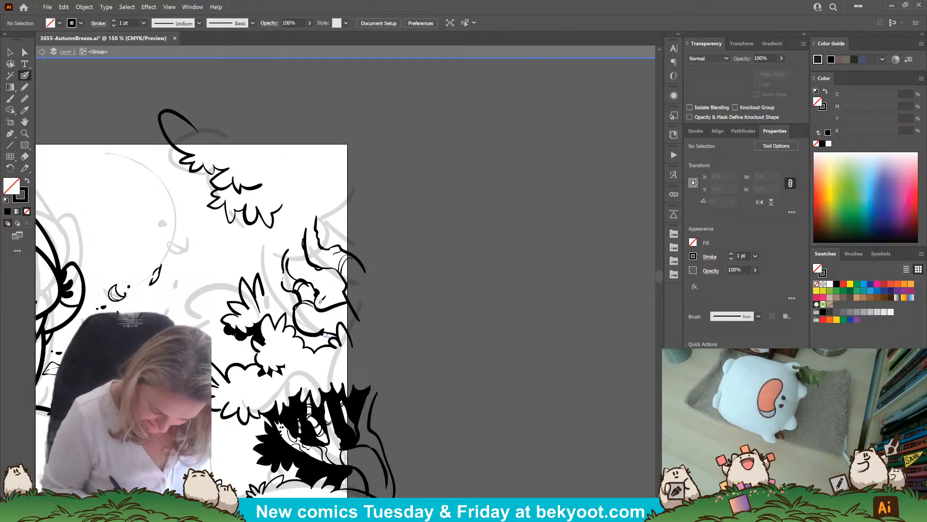
pyautogui.moveTo(327, 316); pyautogui.dragTo(343, 314)
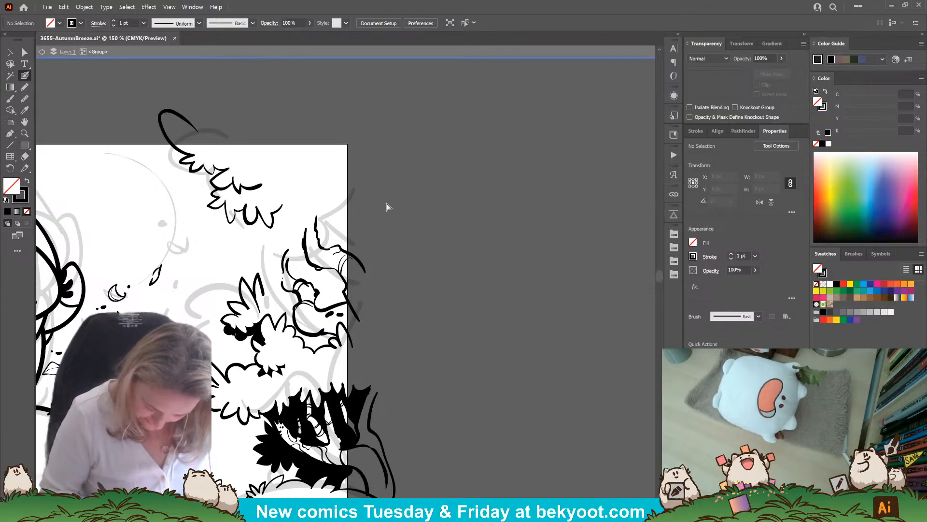
# Close the tip of the thin limb and ink a row of hanging leaves across the tops of the limbs
pyautogui.moveTo(399, 206); pyautogui.dragTo(410, 290)
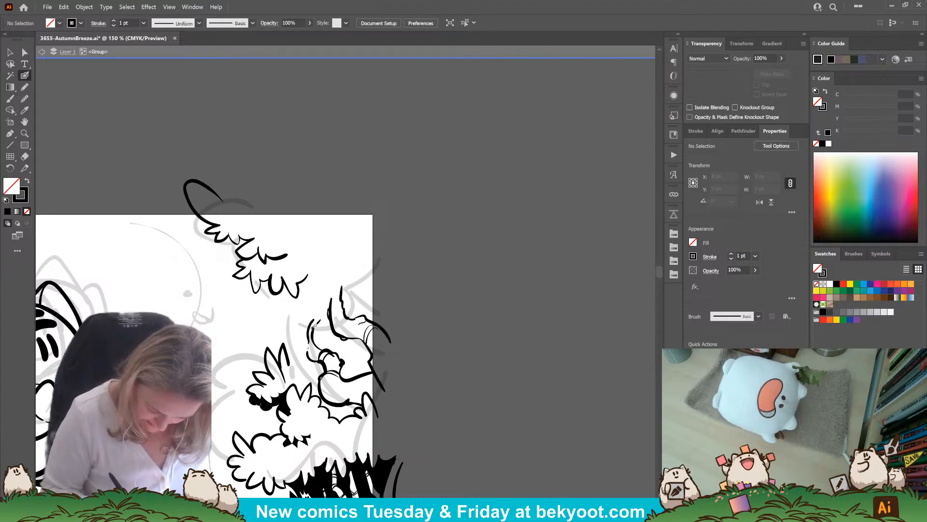
pyautogui.moveTo(317, 320); pyautogui.dragTo(313, 311)
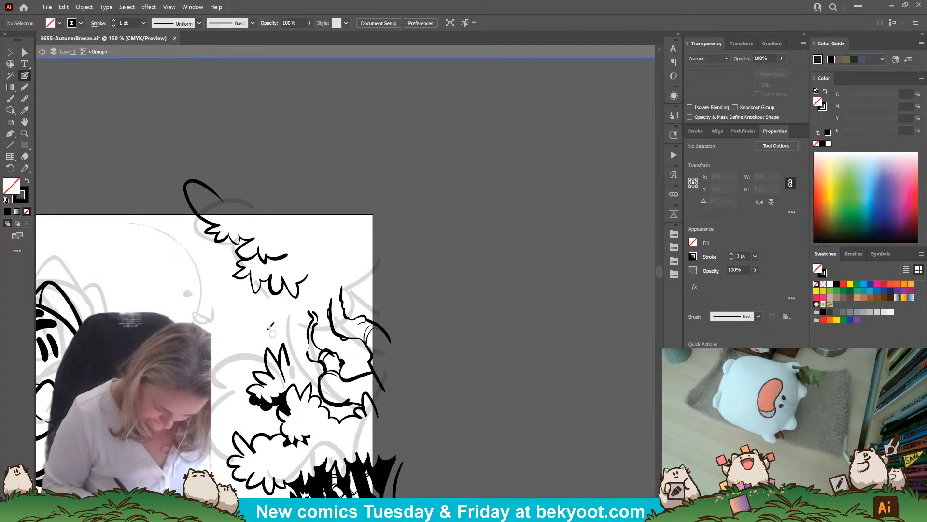
pyautogui.moveTo(257, 308)
pyautogui.mouseDown()
pyautogui.moveTo(285, 328)
pyautogui.moveTo(302, 296)
pyautogui.moveTo(300, 325)
pyautogui.moveTo(317, 301)
pyautogui.moveTo(306, 304)
pyautogui.moveTo(318, 313)
pyautogui.moveTo(332, 298)
pyautogui.mouseUp()
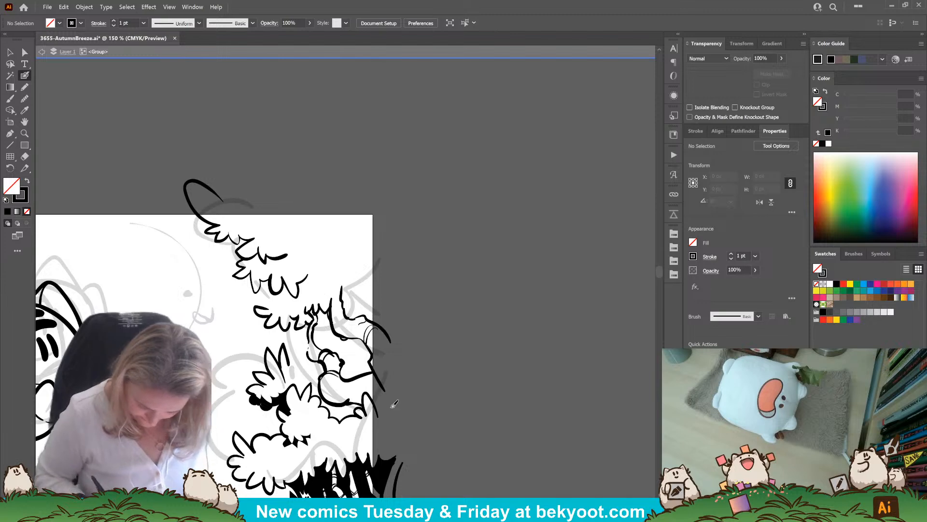
# Ink a row of pointed leaves above the upper branch, running past the artboard's right edge
pyautogui.moveTo(332, 421); pyautogui.dragTo(314, 370)
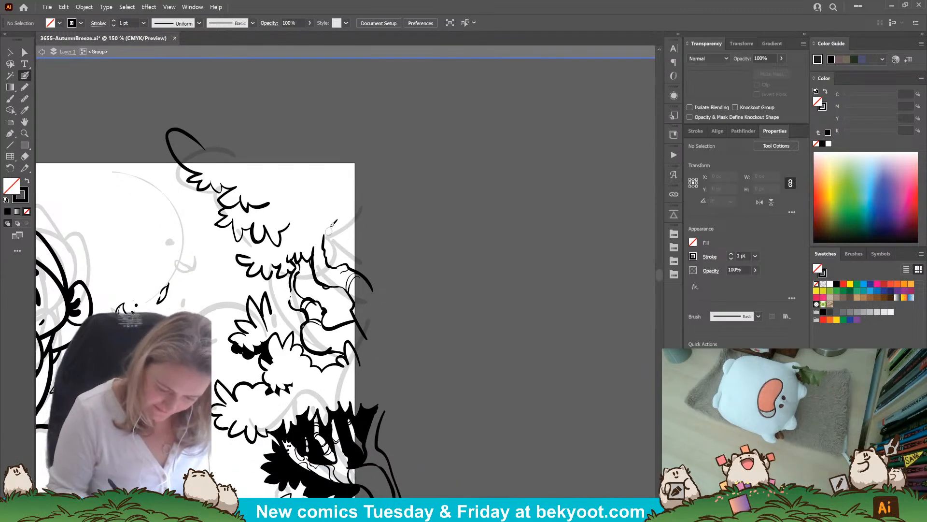
pyautogui.moveTo(323, 230); pyautogui.dragTo(357, 234)
pyautogui.hotkey('ctrl', 'z')
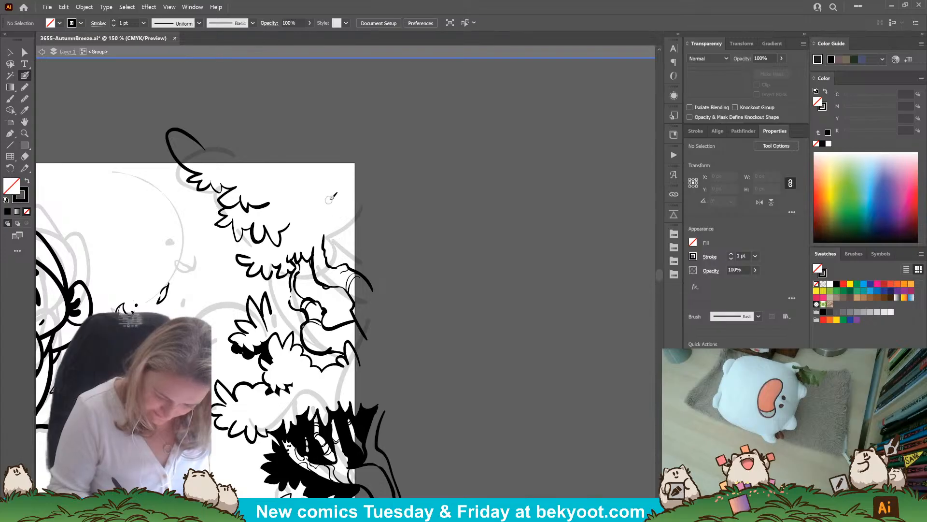
pyautogui.moveTo(329, 202)
pyautogui.mouseDown()
pyautogui.moveTo(333, 229)
pyautogui.moveTo(354, 229)
pyautogui.mouseUp()
pyautogui.hotkey('ctrl', 'z')
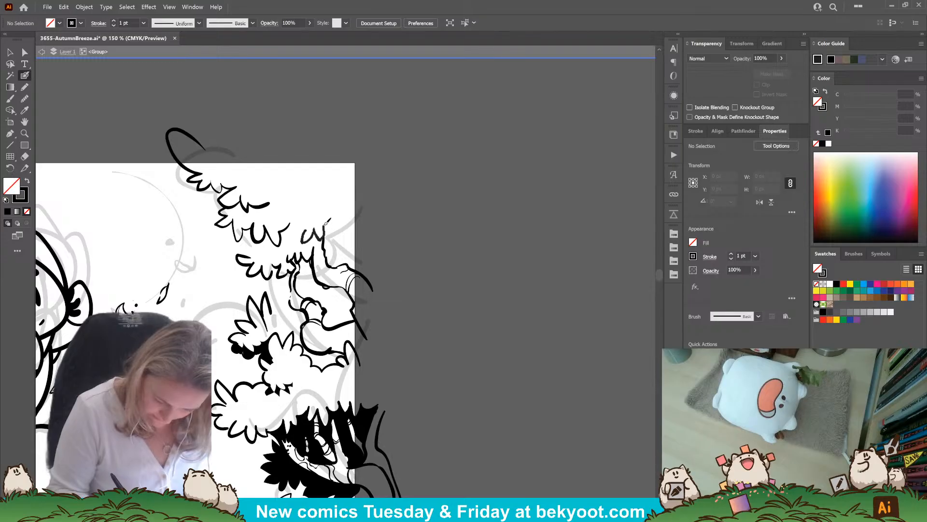
pyautogui.moveTo(327, 222)
pyautogui.mouseDown()
pyautogui.moveTo(338, 235)
pyautogui.moveTo(351, 217)
pyautogui.mouseUp()
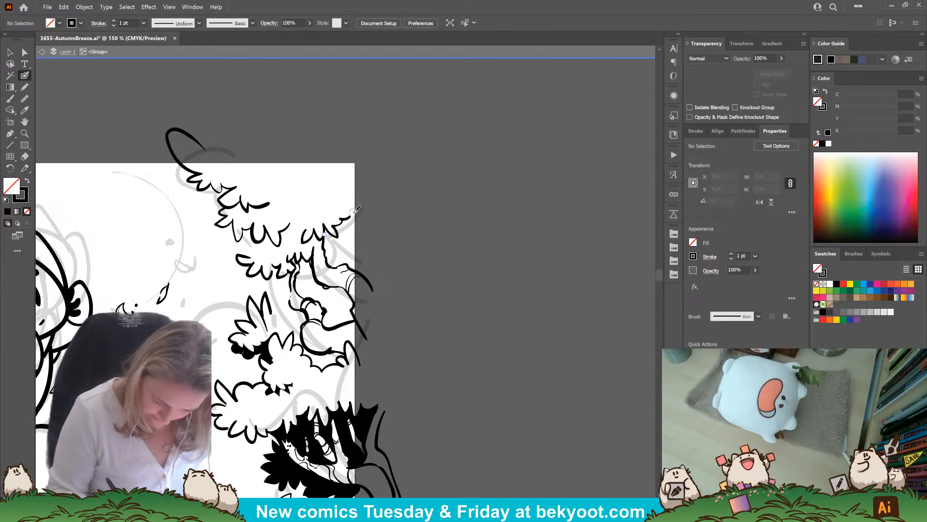
pyautogui.moveTo(356, 208); pyautogui.dragTo(372, 221)
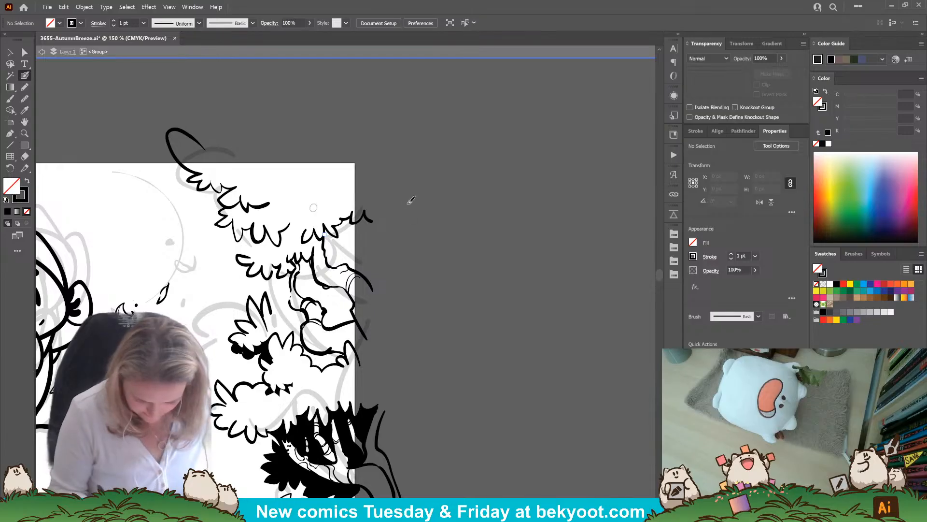
# Ink a second row of pointed hanging leaves across the upper limb, below the leaf row at the artboard's right edge
pyautogui.moveTo(398, 342); pyautogui.dragTo(452, 335)
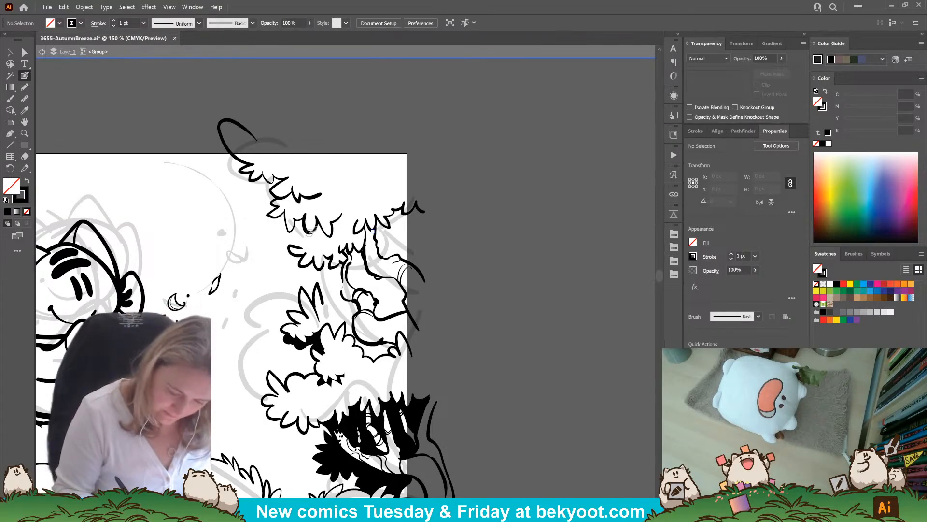
pyautogui.moveTo(301, 227); pyautogui.dragTo(313, 238)
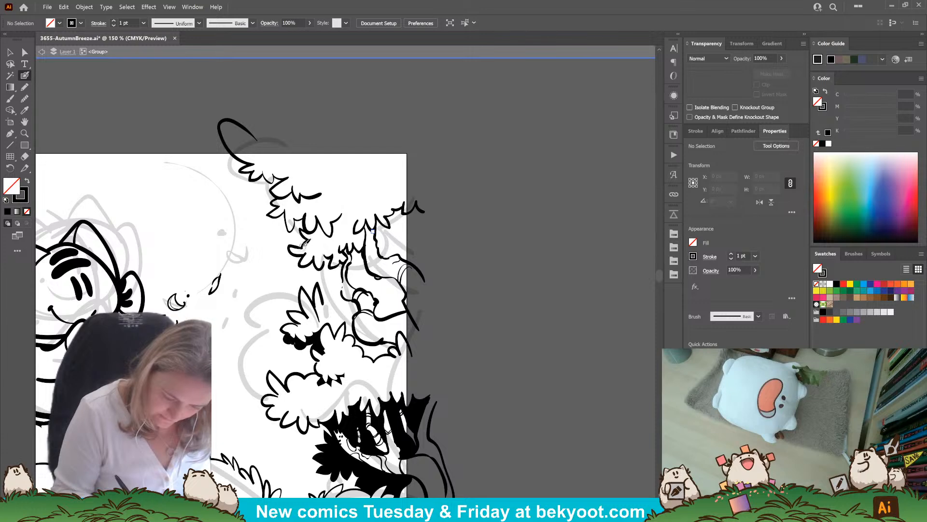
pyautogui.moveTo(511, 369); pyautogui.dragTo(400, 333)
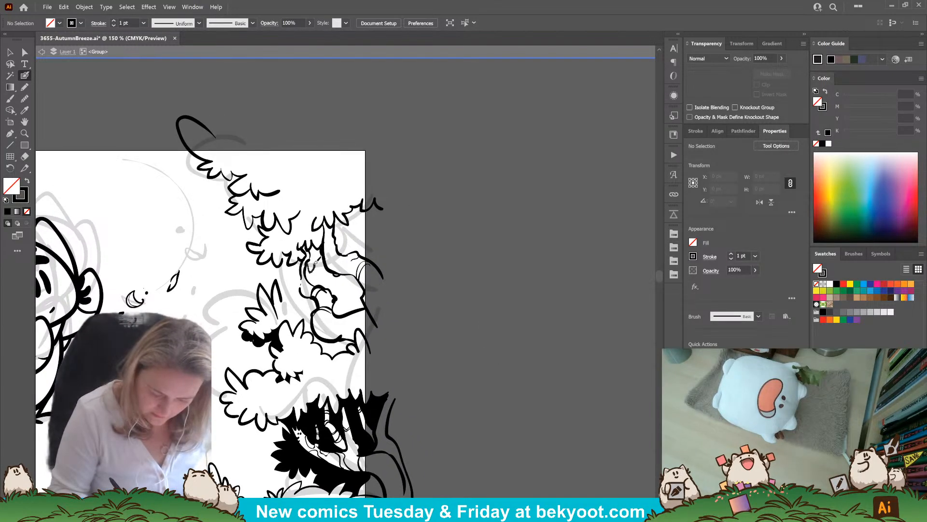
pyautogui.moveTo(325, 267); pyautogui.dragTo(324, 253)
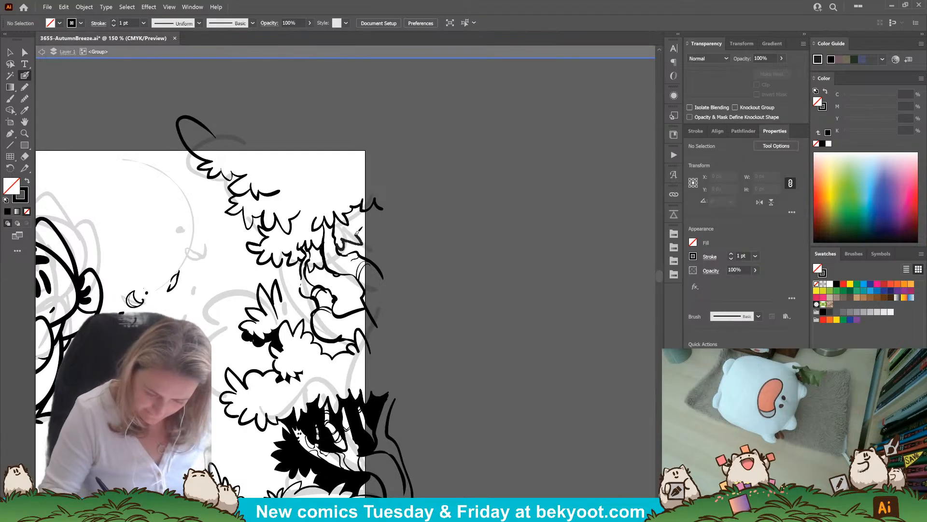
pyautogui.moveTo(357, 233); pyautogui.dragTo(371, 226)
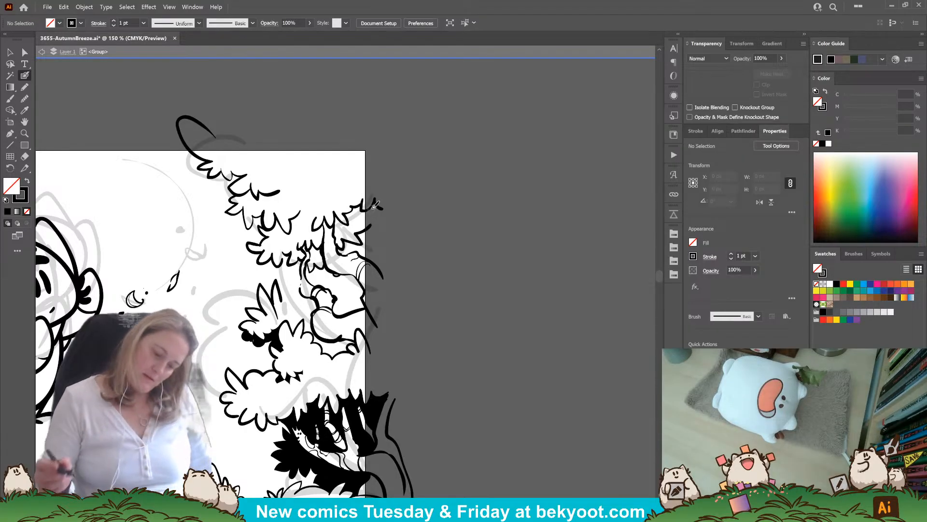
pyautogui.hotkey('ctrl', 'z')
pyautogui.moveTo(351, 232)
pyautogui.mouseDown()
pyautogui.moveTo(355, 244)
pyautogui.moveTo(372, 228)
pyautogui.mouseUp()
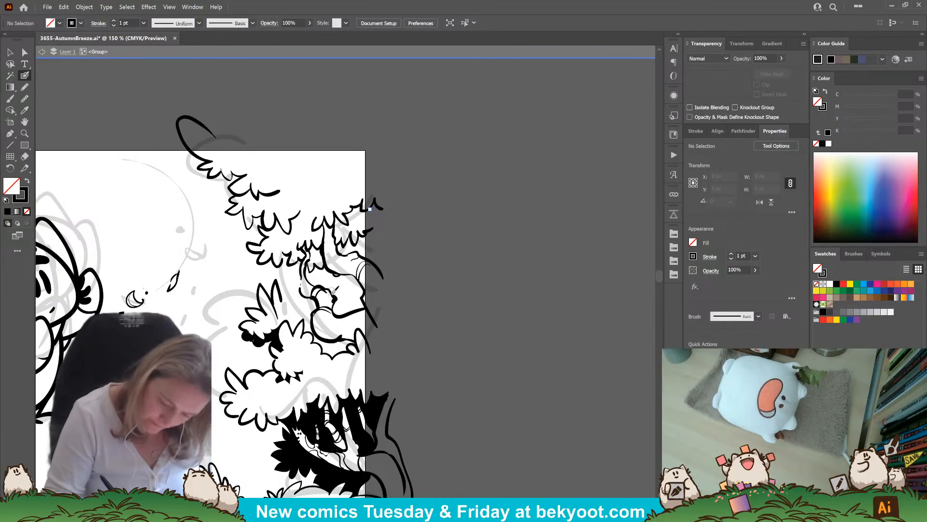
# Ink a short curve beside the knot and rework the curved inner line of the thin limb next to it
pyautogui.moveTo(333, 292); pyautogui.dragTo(339, 280)
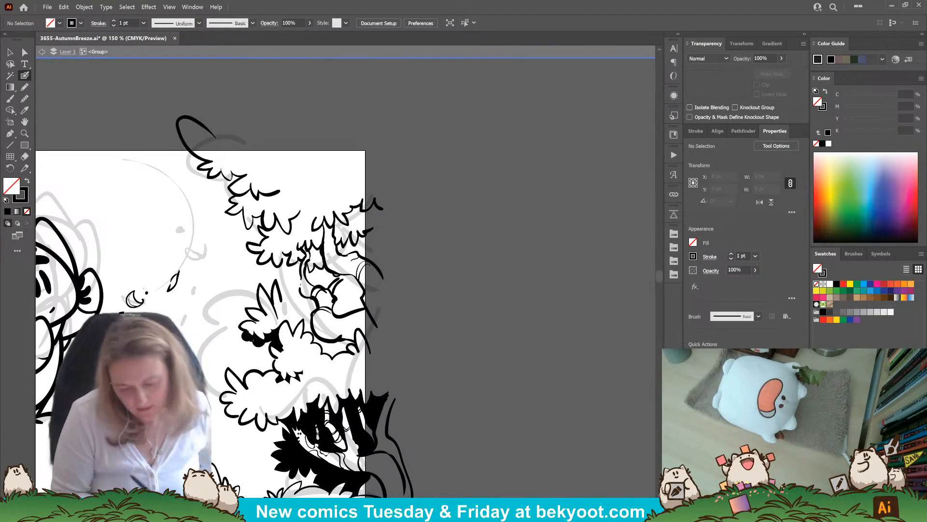
pyautogui.moveTo(305, 264); pyautogui.dragTo(316, 289)
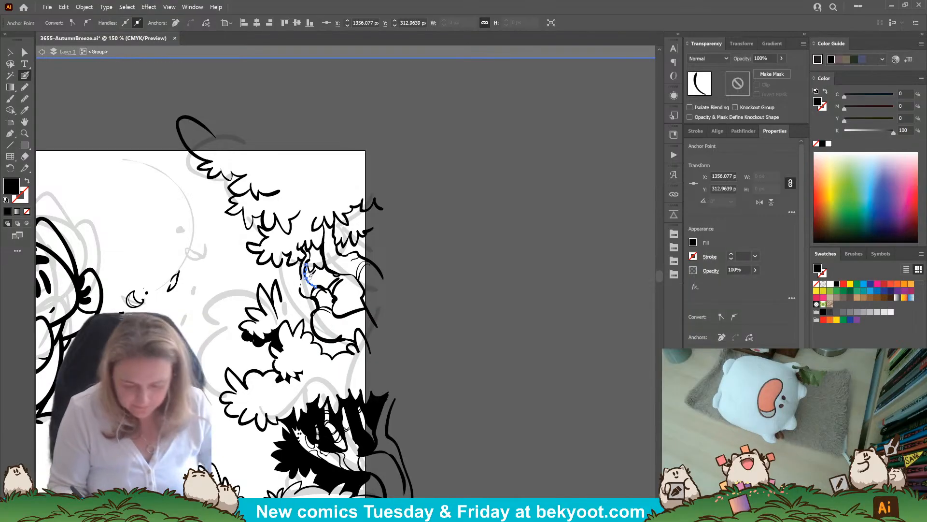
pyautogui.hotkey('ctrl', 'shift', 'a')
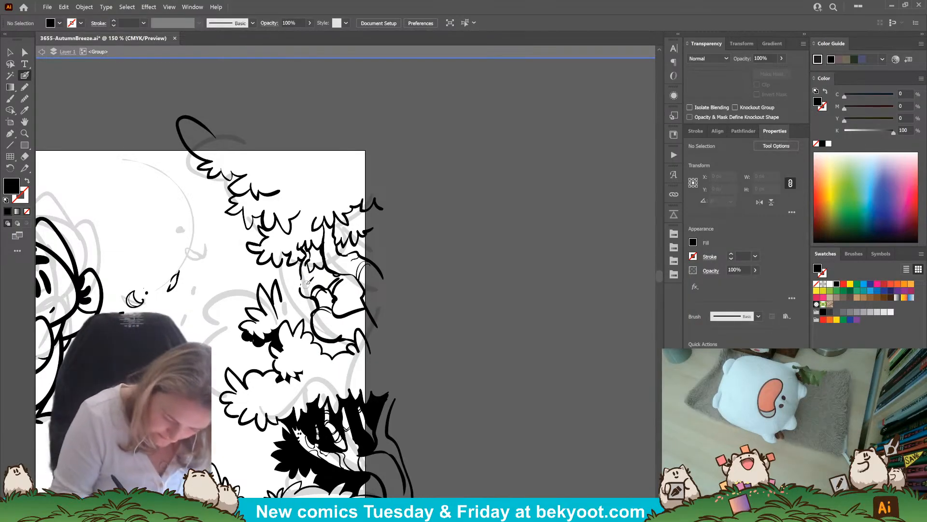
pyautogui.hotkey('shift', 'x')
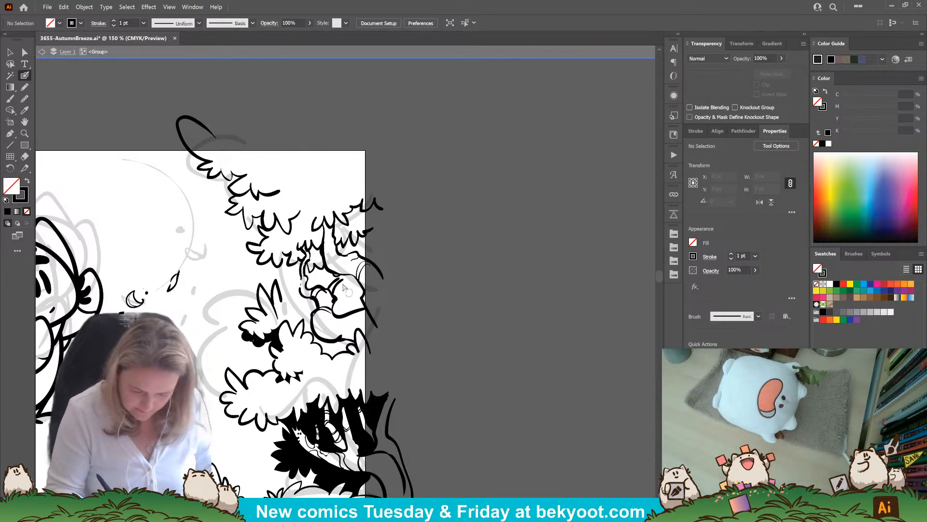
# Rework the short curved strokes where the rounded knot meets the limb
pyautogui.moveTo(342, 279); pyautogui.dragTo(334, 295)
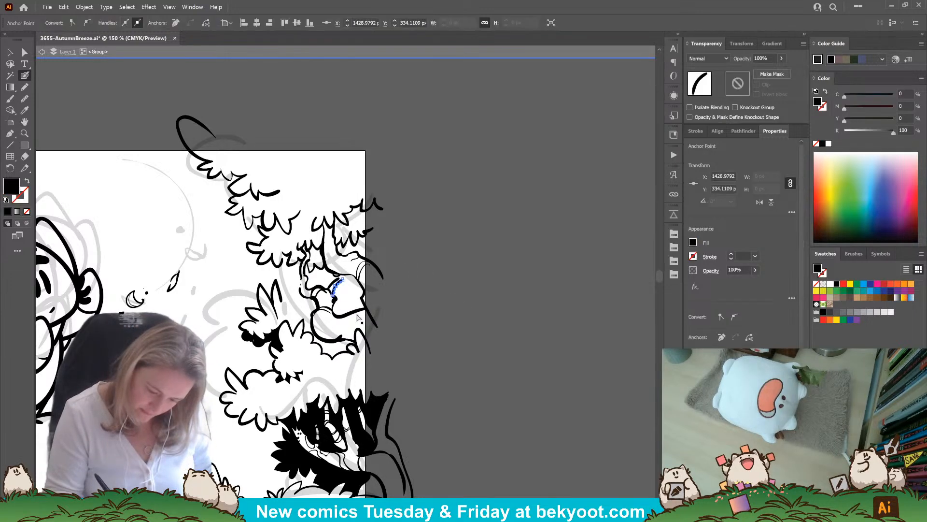
pyautogui.hotkey('ctrl', 'shift', 'a')
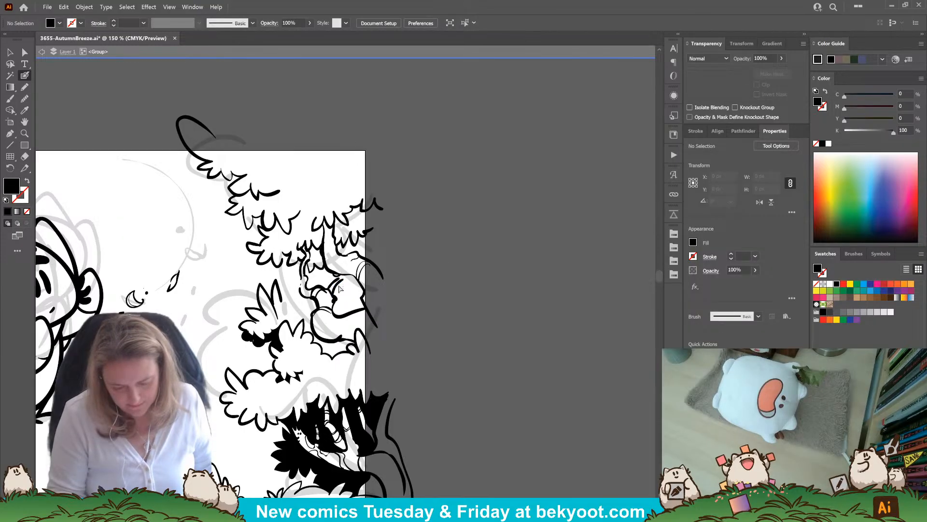
pyautogui.moveTo(341, 278); pyautogui.dragTo(331, 294)
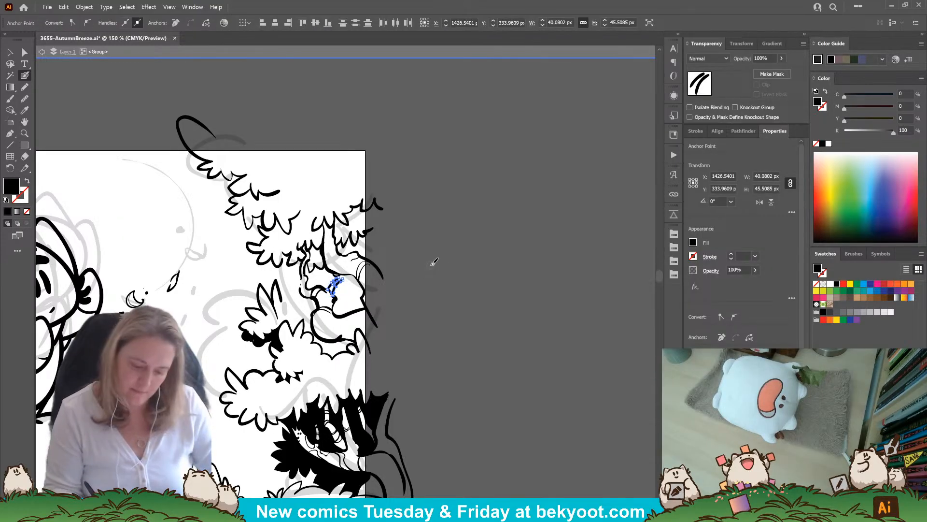
pyautogui.hotkey('ctrl', 'shift', 'a')
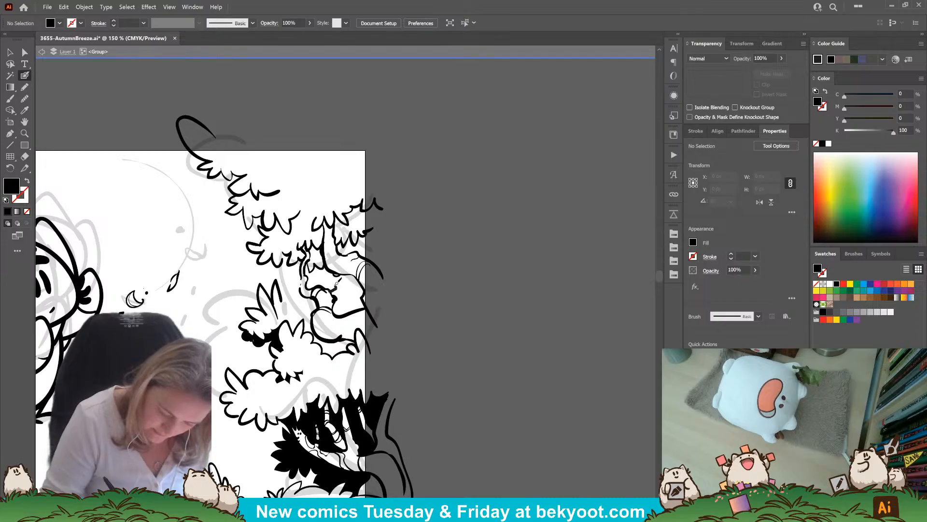
pyautogui.hotkey('shift', 'x')
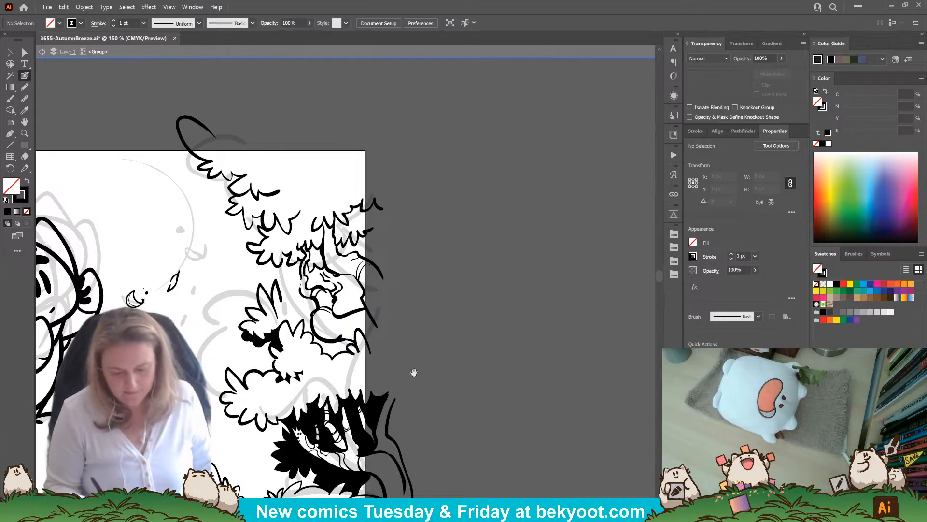
pyautogui.moveTo(414, 373)
pyautogui.mouseDown()
pyautogui.moveTo(444, 316)
pyautogui.moveTo(468, 335)
pyautogui.moveTo(443, 354)
pyautogui.mouseUp()
pyautogui.hotkey('shift', 'x')
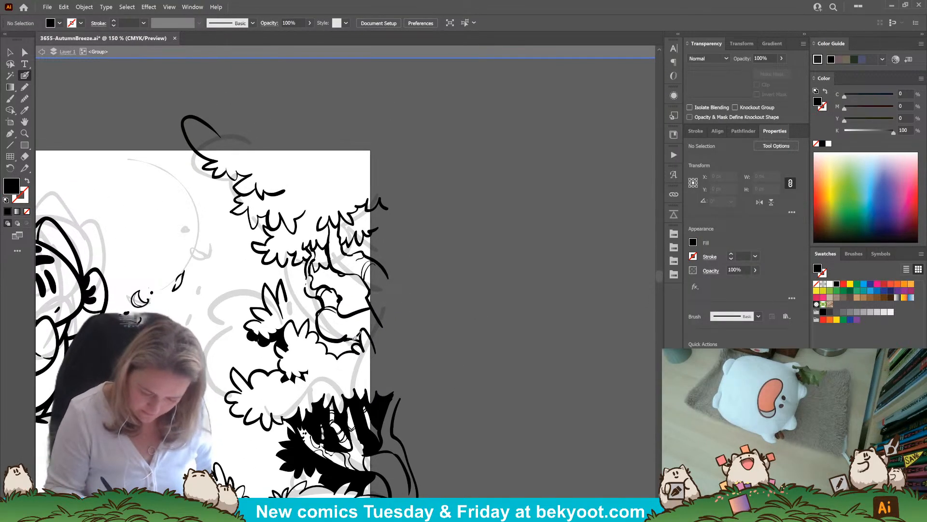
pyautogui.hotkey('shift', 'x')
pyautogui.hotkey('ctrl', 'z')
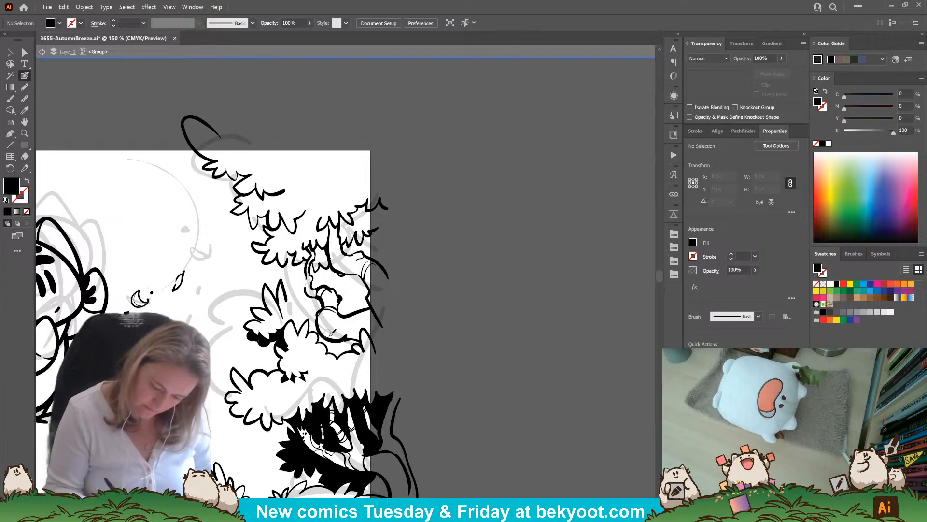
pyautogui.moveTo(337, 311); pyautogui.dragTo(344, 338)
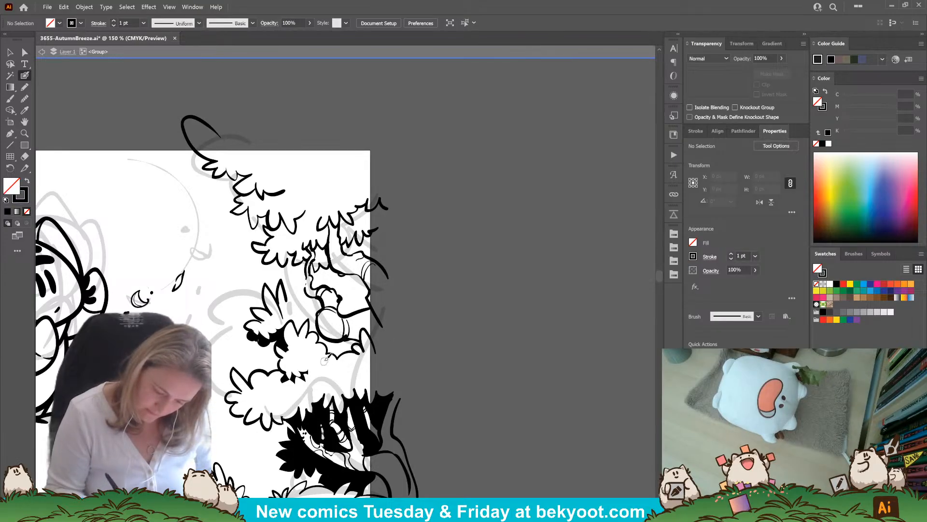
pyautogui.hotkey('ctrl', 'z')
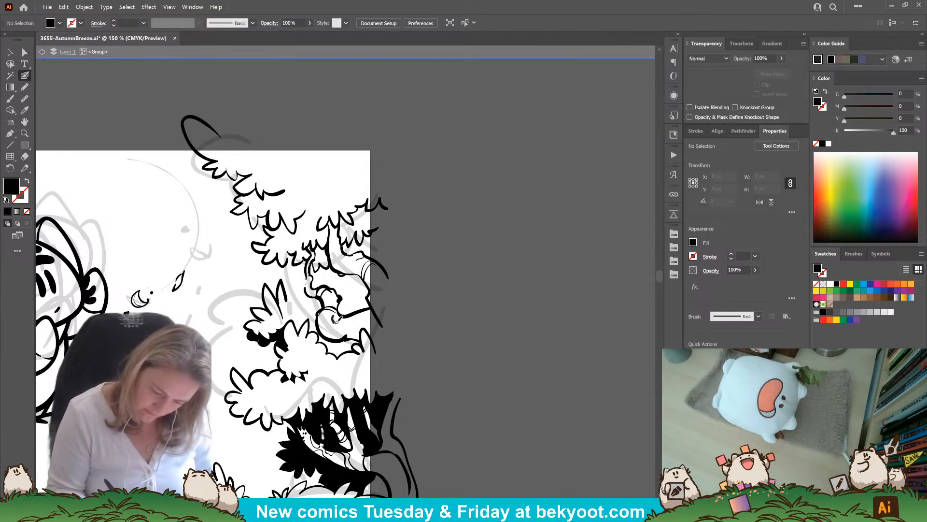
# Ink a small hook at the fork of the lower limb and the limb's lower edge out to the artboard's right edge
pyautogui.hotkey('shift', 'x')
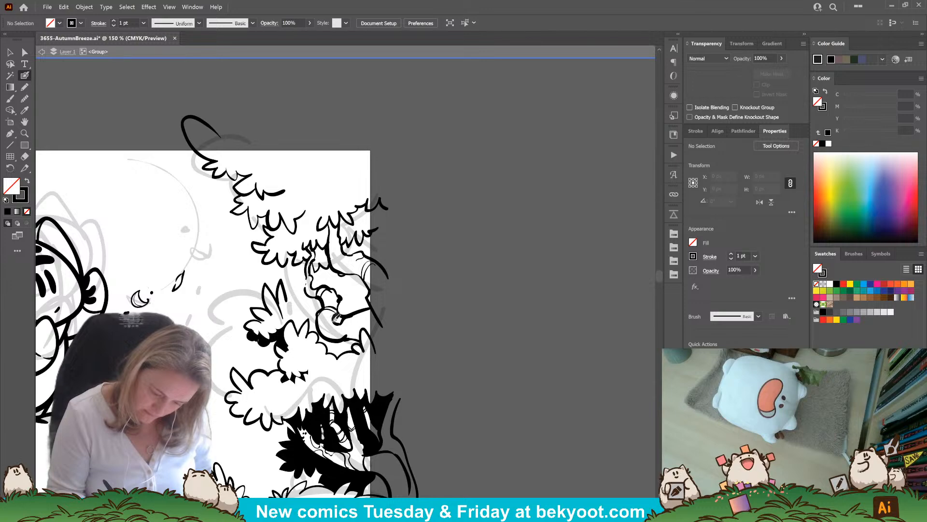
pyautogui.click(337, 317)
pyautogui.moveTo(337, 317); pyautogui.dragTo(372, 307)
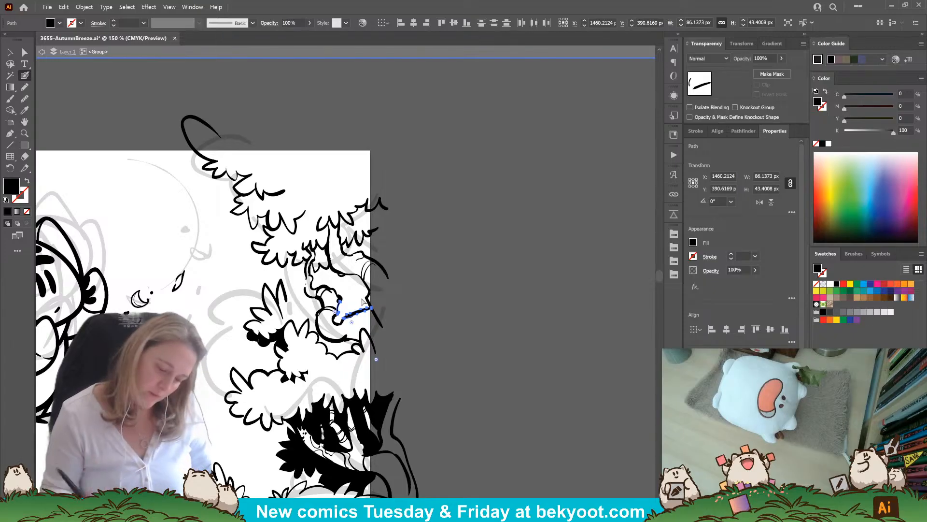
pyautogui.hotkey('ctrl', 'shift', 'a')
pyautogui.moveTo(345, 319)
pyautogui.mouseDown()
pyautogui.moveTo(353, 336)
pyautogui.moveTo(371, 327)
pyautogui.mouseUp()
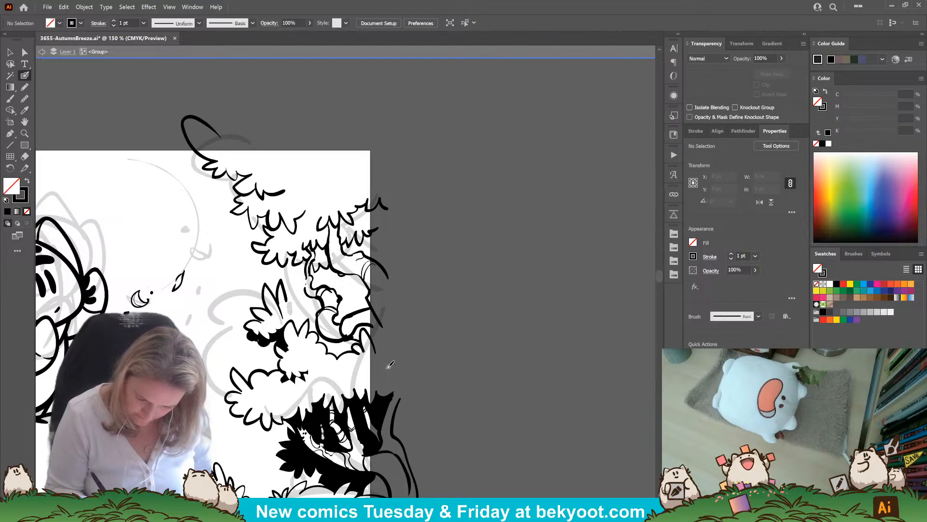
# Clean up the overlapping strokes at the base of the lower limb, around the small C-shaped curve above the bush
pyautogui.moveTo(355, 337); pyautogui.dragTo(367, 352)
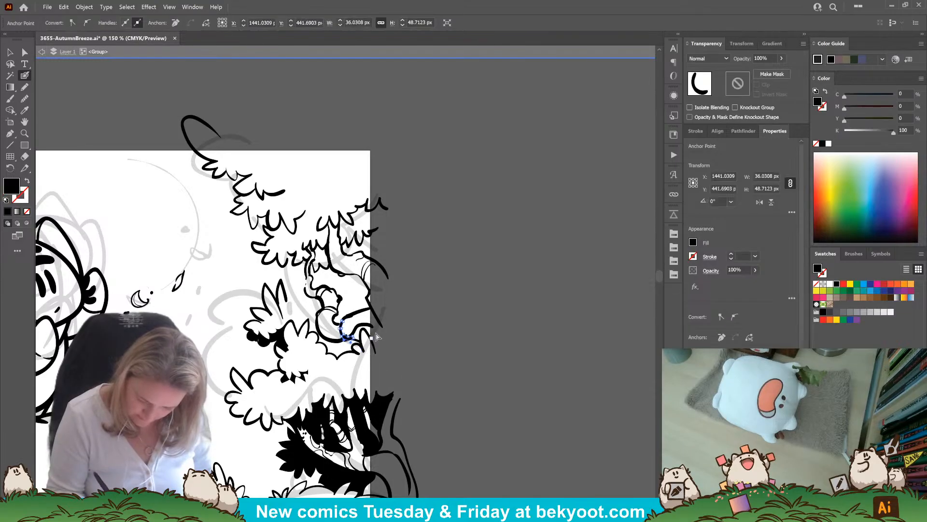
pyautogui.keyDown('ctrl'); pyautogui.click(360, 341); pyautogui.keyUp('ctrl')
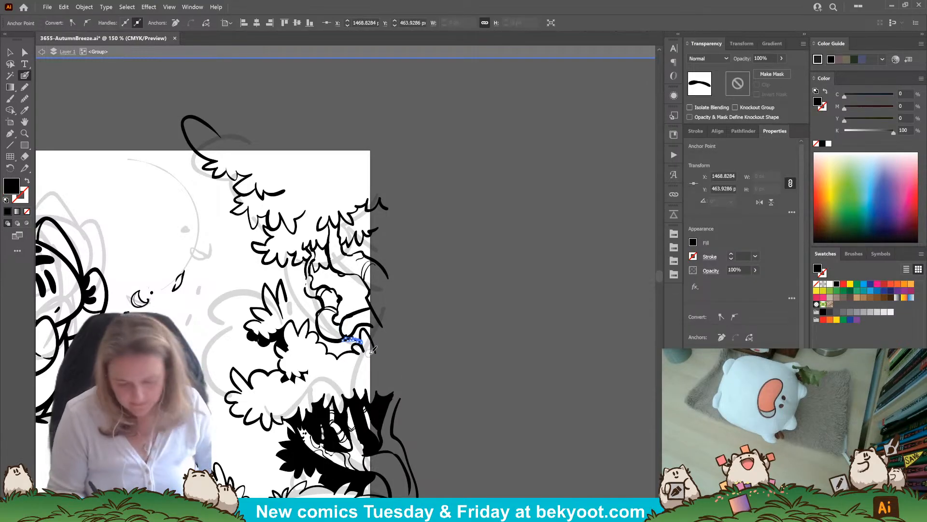
pyautogui.moveTo(347, 338); pyautogui.dragTo(373, 326)
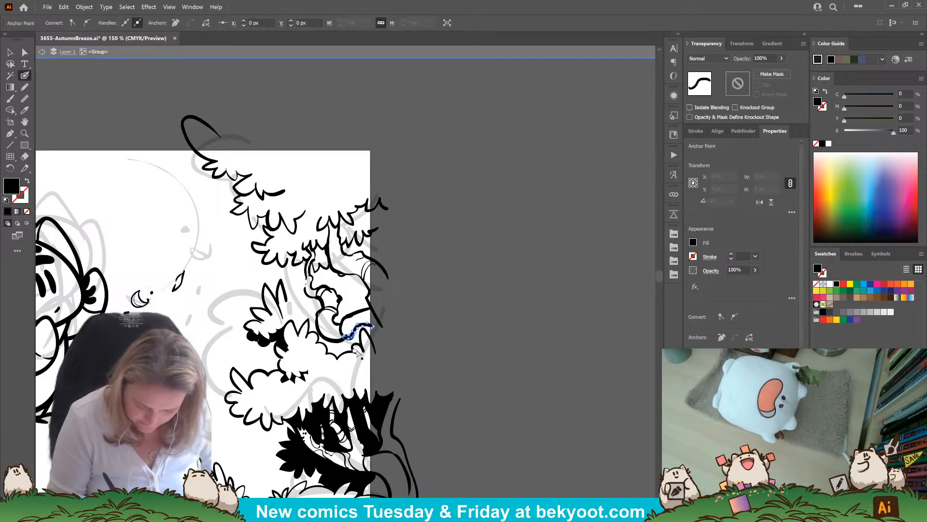
pyautogui.keyDown('ctrl'); pyautogui.click(460, 344); pyautogui.keyUp('ctrl')
pyautogui.keyDown('ctrl'); pyautogui.click(344, 336); pyautogui.keyUp('ctrl')
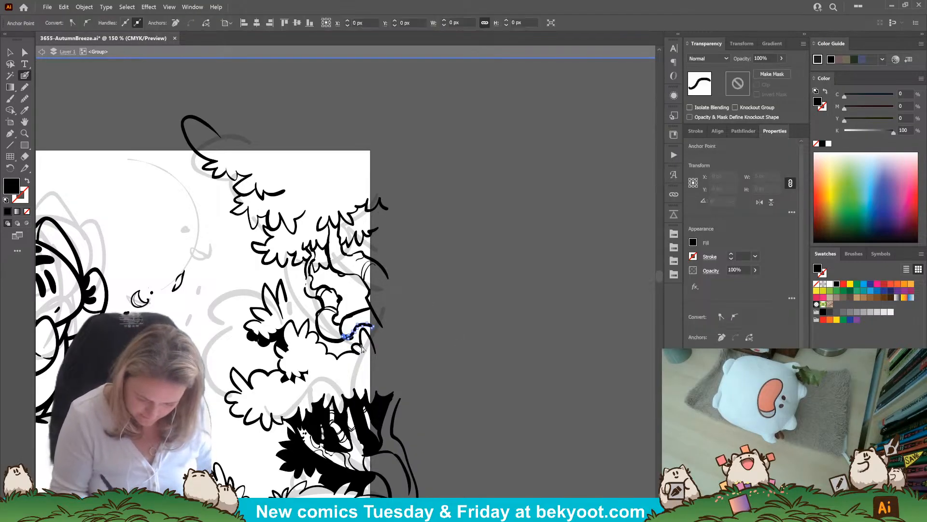
pyautogui.keyDown('ctrl'); pyautogui.click(342, 333); pyautogui.keyUp('ctrl')
pyautogui.keyDown('ctrl'); pyautogui.click(342, 335); pyautogui.keyUp('ctrl')
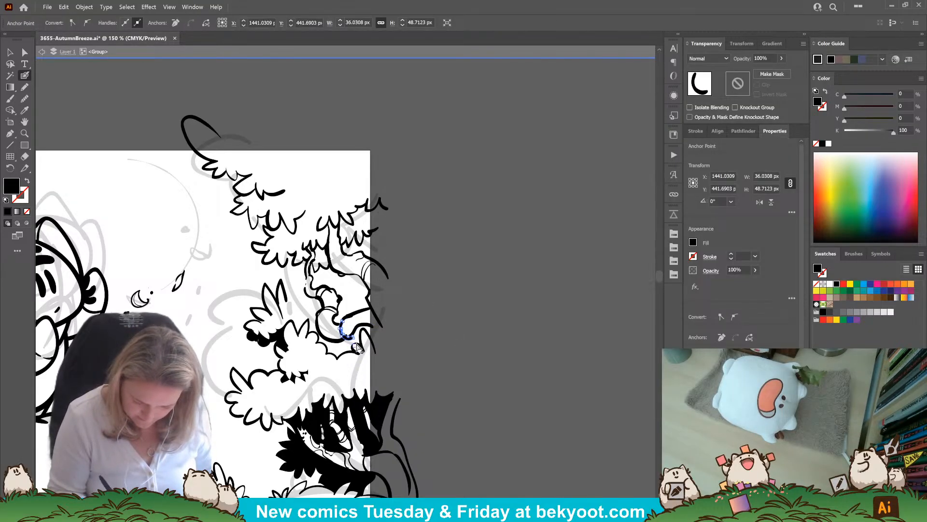
pyautogui.click(10, 52)
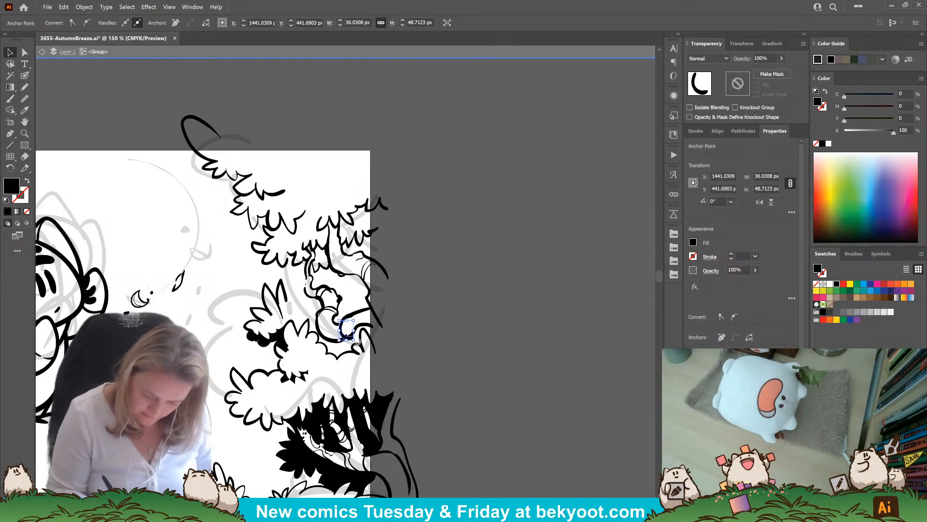
pyautogui.click(404, 324)
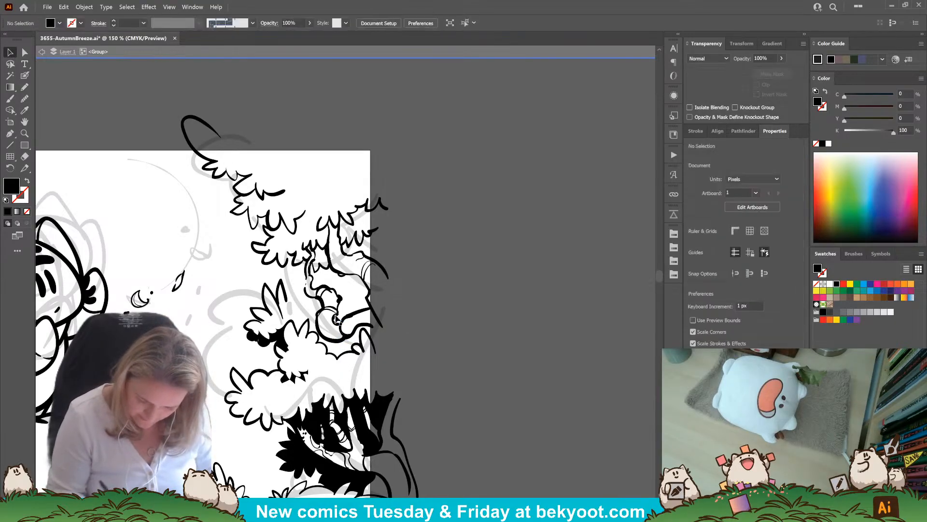
# Fill the bottom of the rounded lower limb with a solid black shadow shape
pyautogui.click(25, 76)
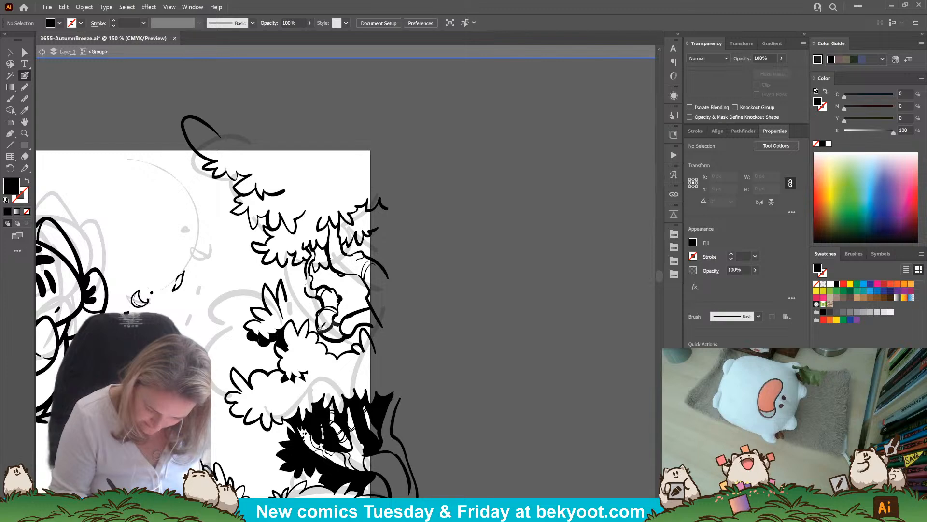
pyautogui.moveTo(336, 329); pyautogui.dragTo(339, 325)
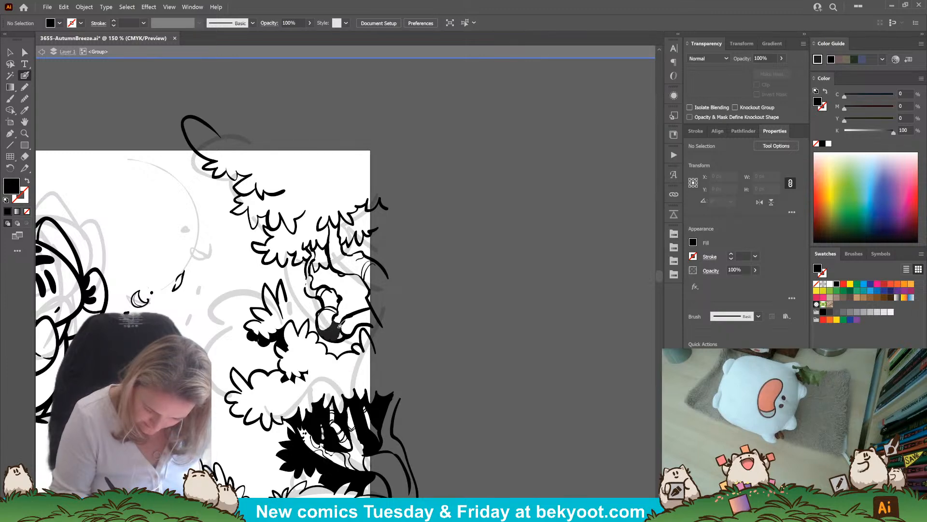
pyautogui.hotkey('shift', 'x')
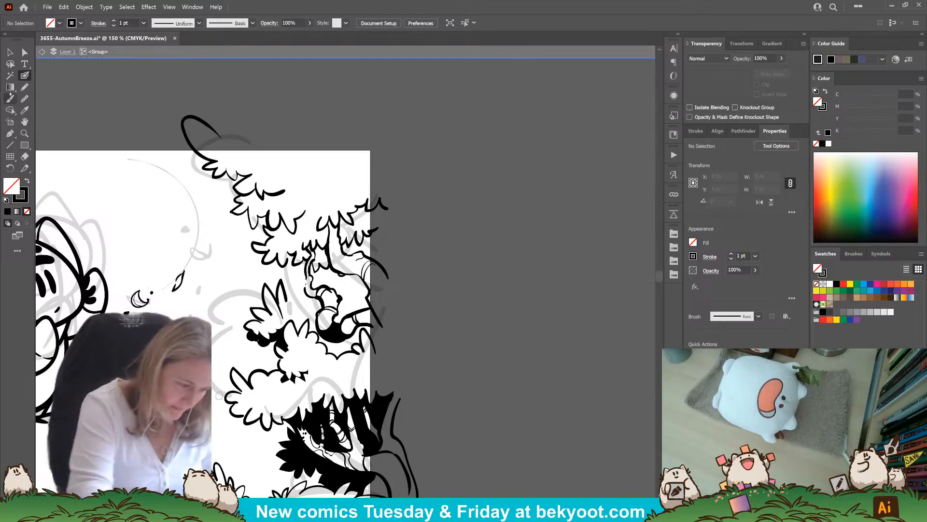
# Draw a solid black shadow shape with the Pencil tool along the lower limb at the artboard's right edge
pyautogui.click(25, 88)
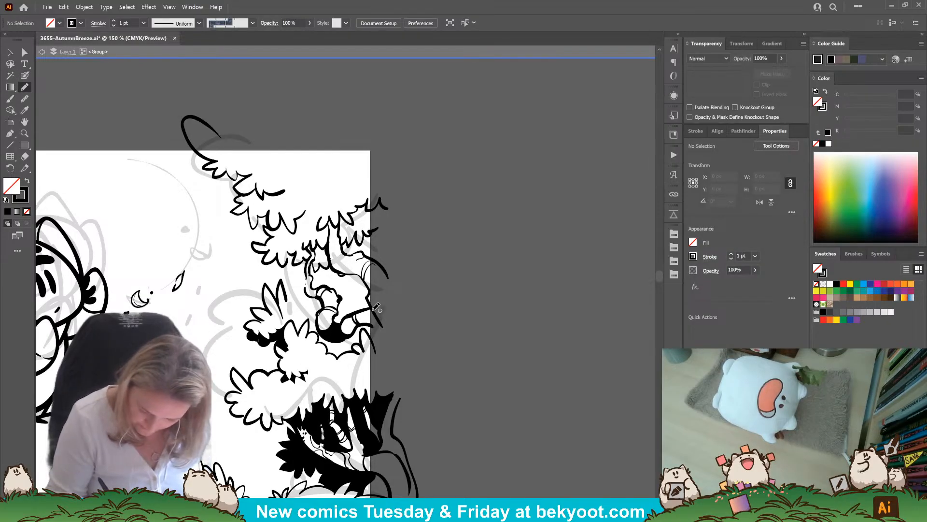
pyautogui.moveTo(363, 323)
pyautogui.mouseDown()
pyautogui.moveTo(385, 337)
pyautogui.moveTo(376, 314)
pyautogui.moveTo(361, 319)
pyautogui.mouseUp()
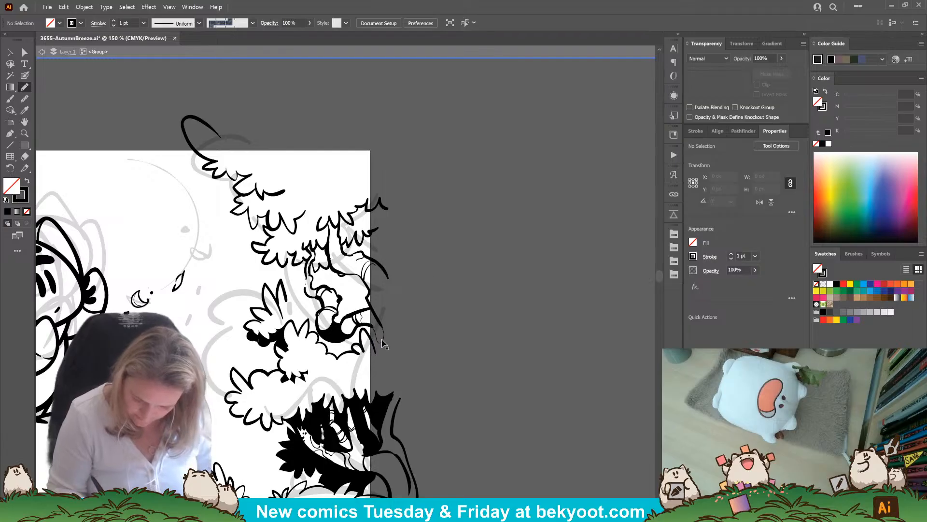
pyautogui.hotkey('shift', 'x')
pyautogui.moveTo(437, 346)
pyautogui.mouseDown()
pyautogui.moveTo(432, 362)
pyautogui.moveTo(449, 356)
pyautogui.mouseUp()
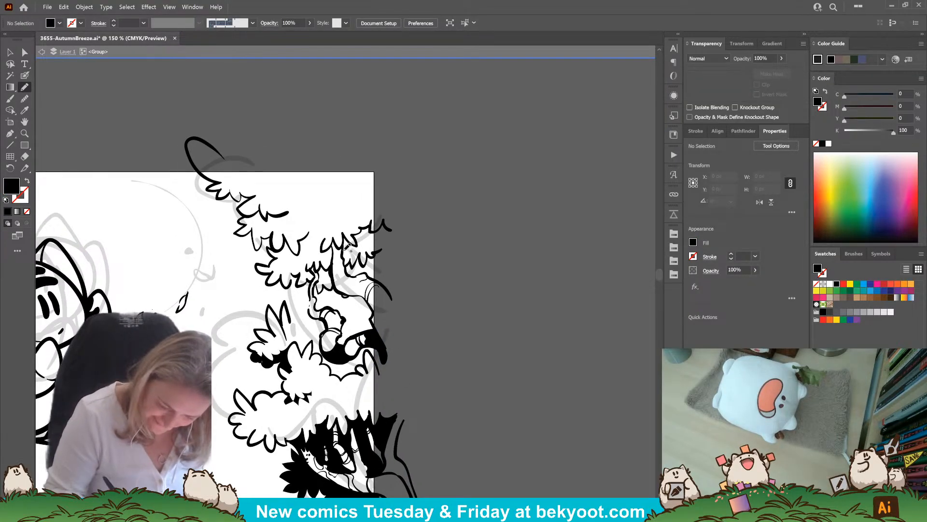
# Fill the trunk section between the upper foliage clusters and the top of the thin limb beside it with solid black Pencil shapes
pyautogui.moveTo(342, 248)
pyautogui.mouseDown()
pyautogui.moveTo(352, 281)
pyautogui.moveTo(339, 291)
pyautogui.moveTo(333, 268)
pyautogui.moveTo(342, 248)
pyautogui.mouseUp()
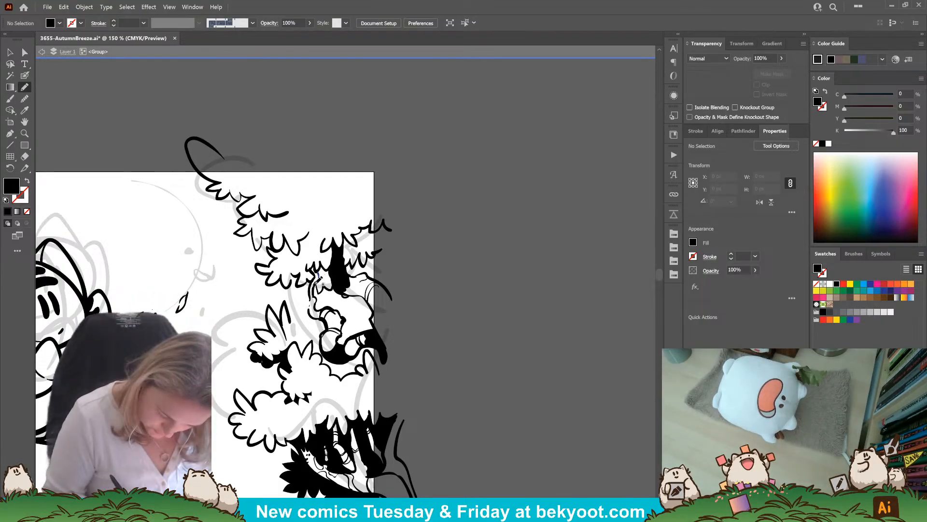
pyautogui.moveTo(316, 296); pyautogui.dragTo(318, 274)
pyautogui.keyDown('ctrl'); pyautogui.click(434, 265); pyautogui.keyUp('ctrl')
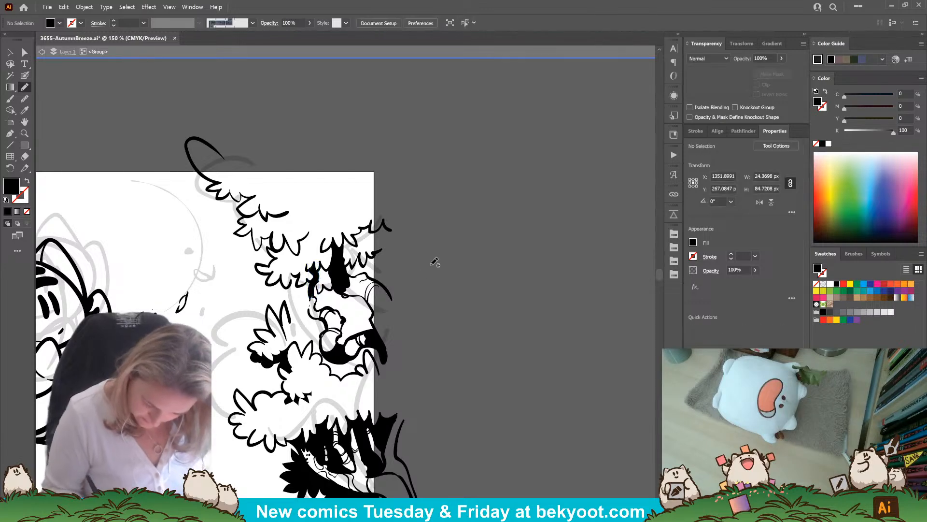
pyautogui.press('space')
pyautogui.moveTo(455, 395); pyautogui.dragTo(453, 379)
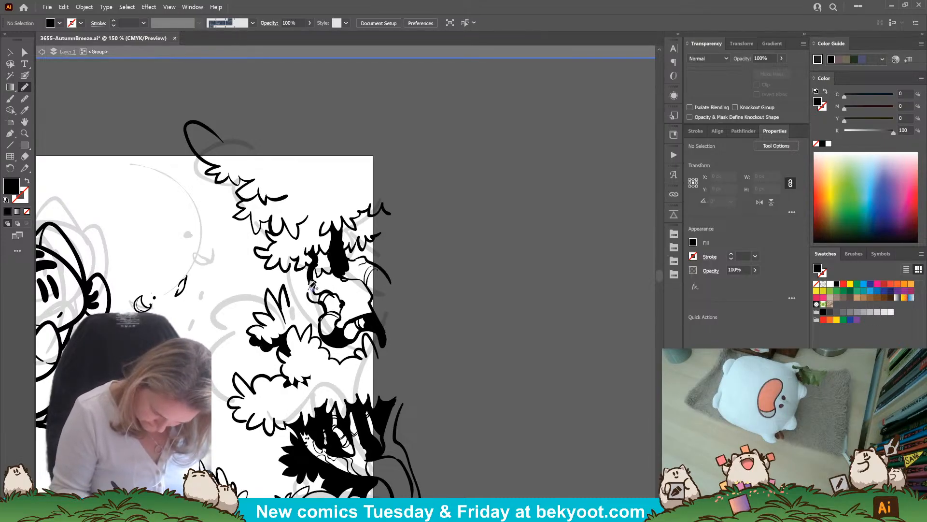
# Draw solid black shadow shapes lower on the thin limb and on the short branch between the leaves at the artboard's right edge
pyautogui.moveTo(310, 299); pyautogui.dragTo(314, 282)
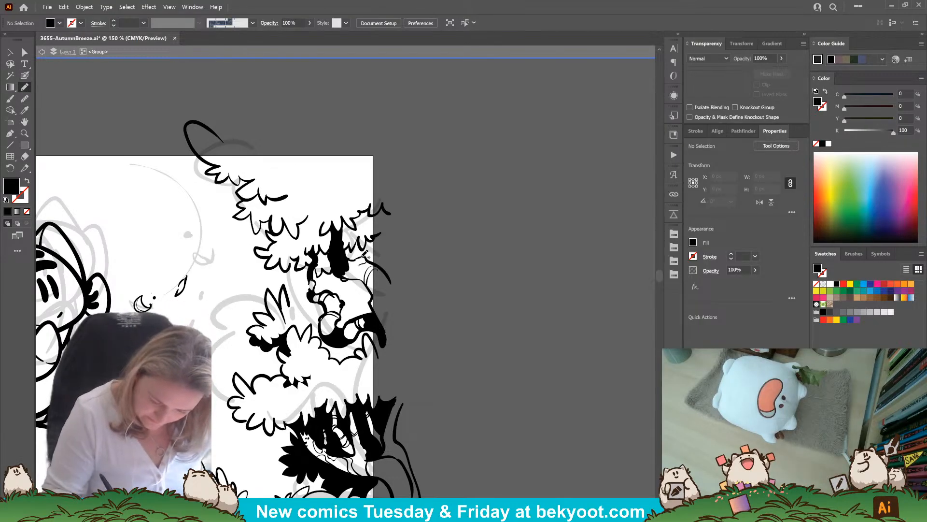
pyautogui.moveTo(355, 248)
pyautogui.mouseDown()
pyautogui.moveTo(360, 258)
pyautogui.moveTo(357, 248)
pyautogui.mouseUp()
pyautogui.keyDown('ctrl'); pyautogui.click(414, 240); pyautogui.keyUp('ctrl')
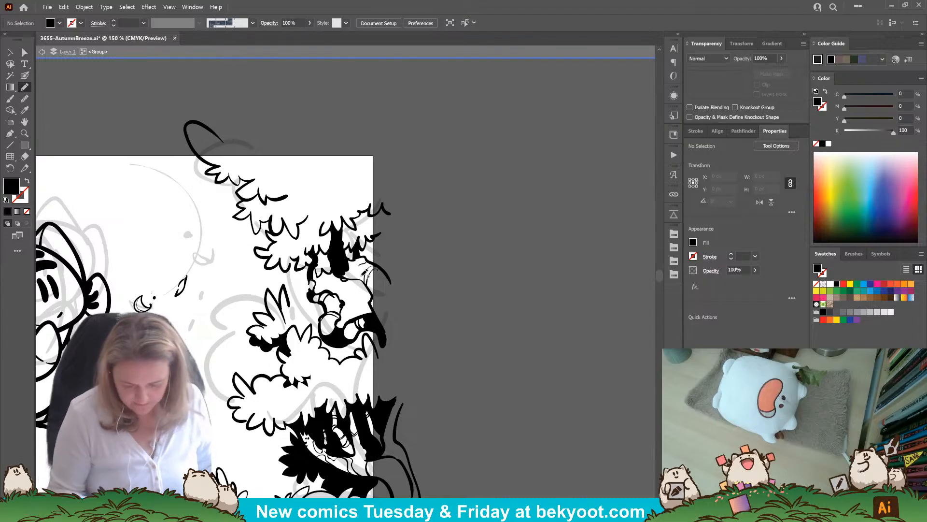
# Ink a short black stroke on the inner edge of the curled limb with the Blob Brush
pyautogui.press('b')
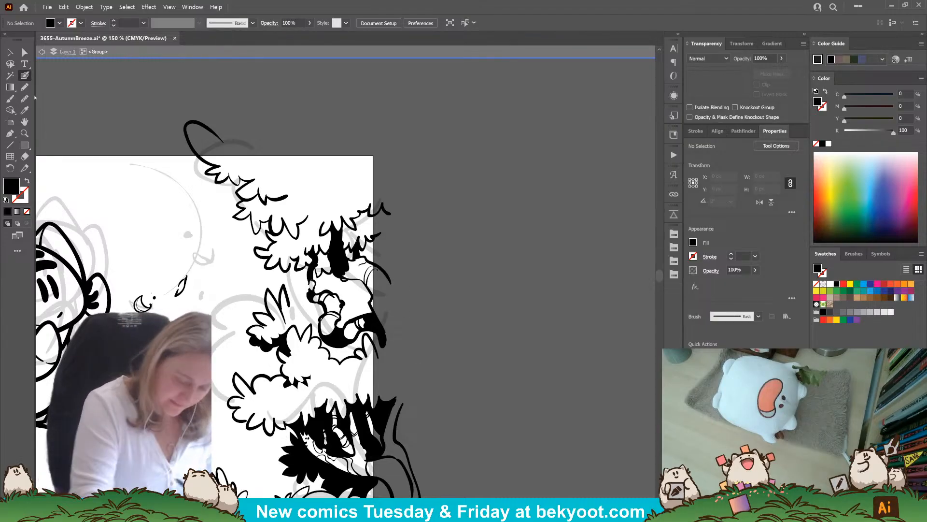
pyautogui.hotkey('shift', 'x')
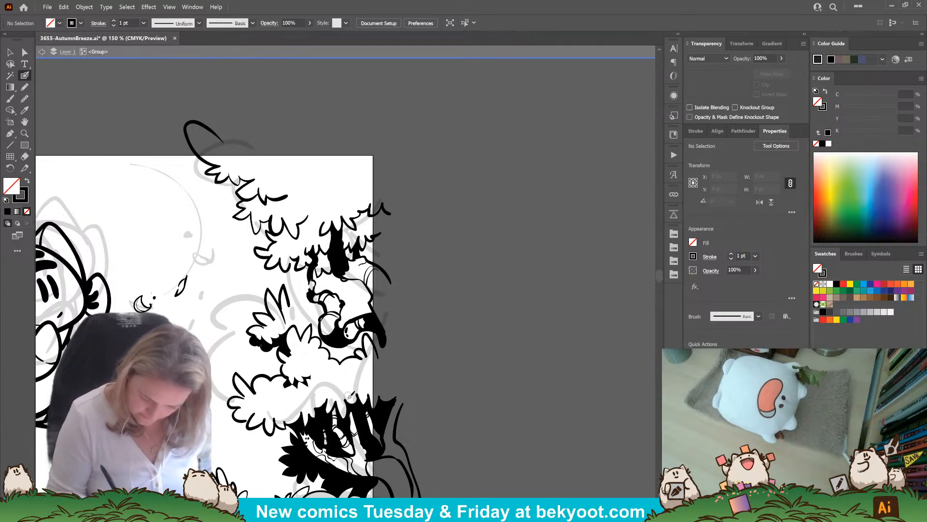
pyautogui.moveTo(468, 317); pyautogui.dragTo(462, 333)
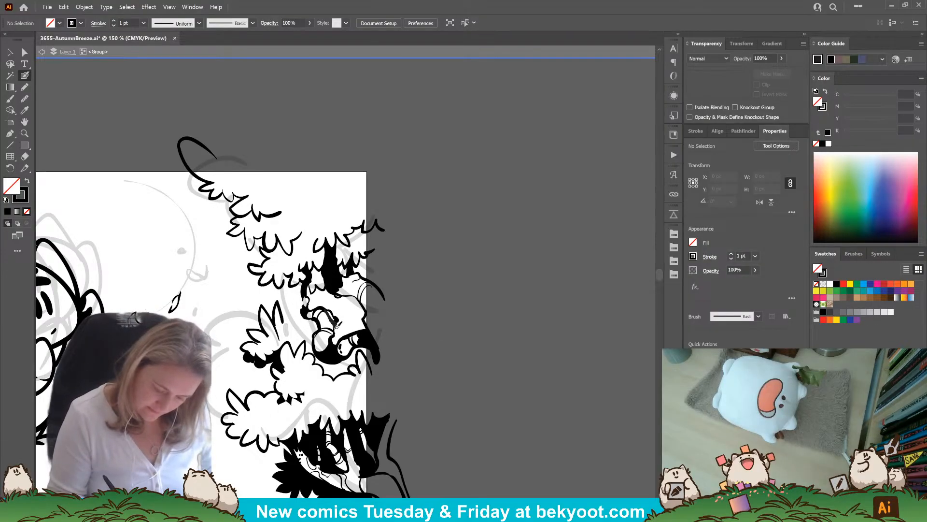
pyautogui.moveTo(337, 327); pyautogui.dragTo(337, 335)
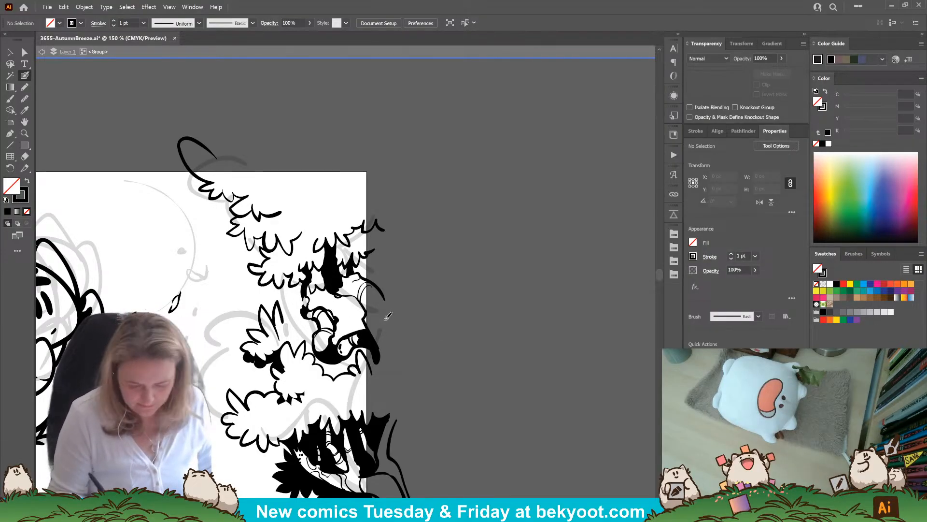
pyautogui.moveTo(451, 366); pyautogui.dragTo(438, 361)
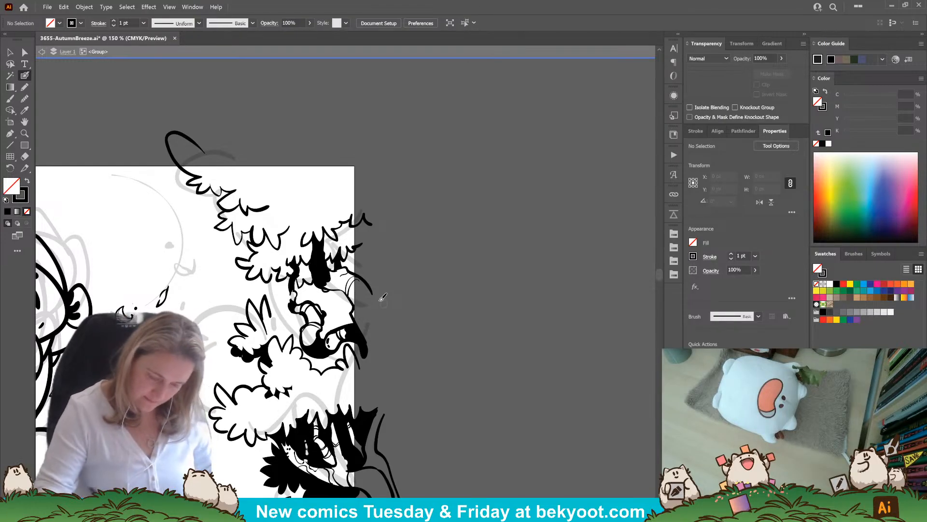
# Try to fill the gap between the thin limb and the black trunk section with a solid black Pencil shape
pyautogui.hotkey('shift', 'b')
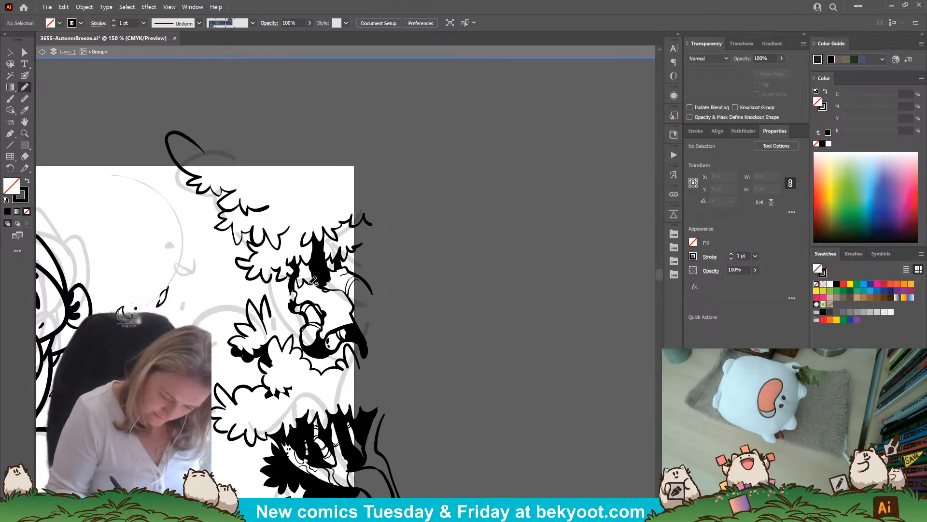
pyautogui.moveTo(303, 282)
pyautogui.mouseDown()
pyautogui.moveTo(301, 266)
pyautogui.moveTo(312, 261)
pyautogui.moveTo(317, 279)
pyautogui.moveTo(303, 285)
pyautogui.mouseUp()
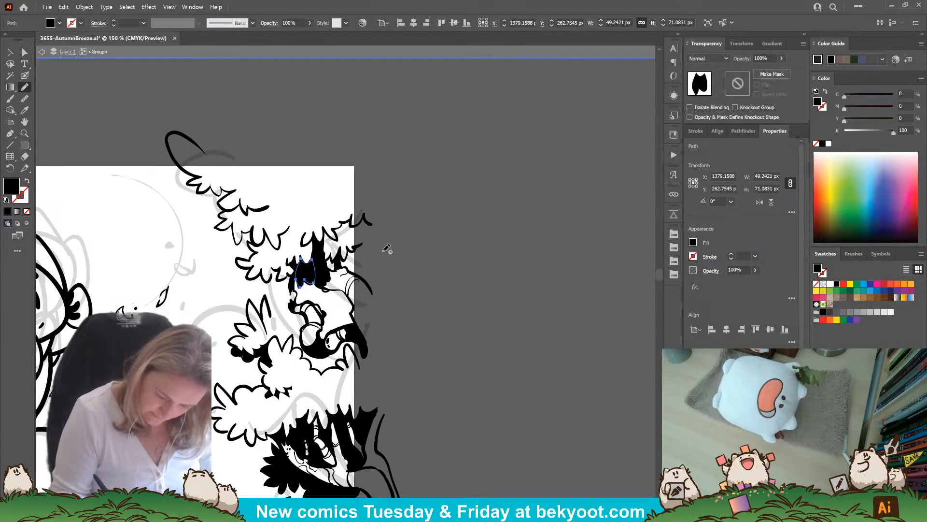
pyautogui.hotkey('ctrl', 'shift', 'a')
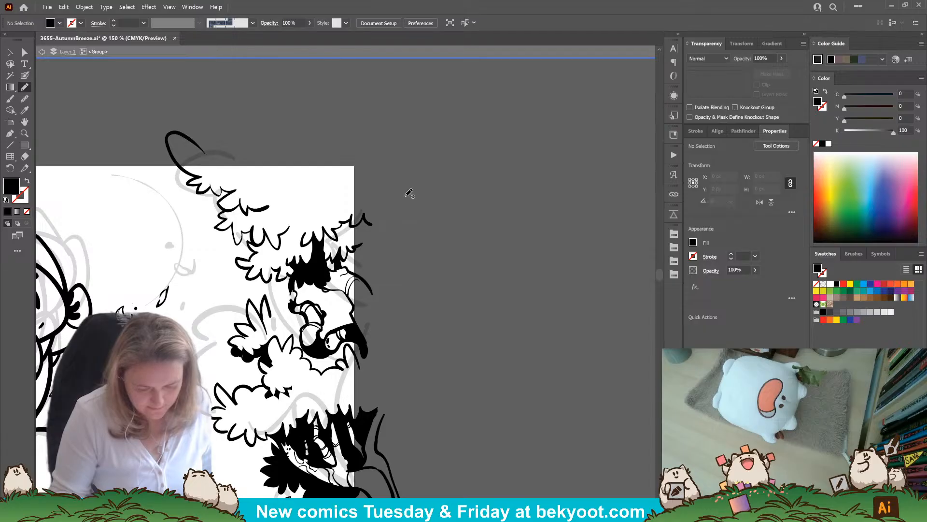
pyautogui.hotkey('ctrl', 'z')
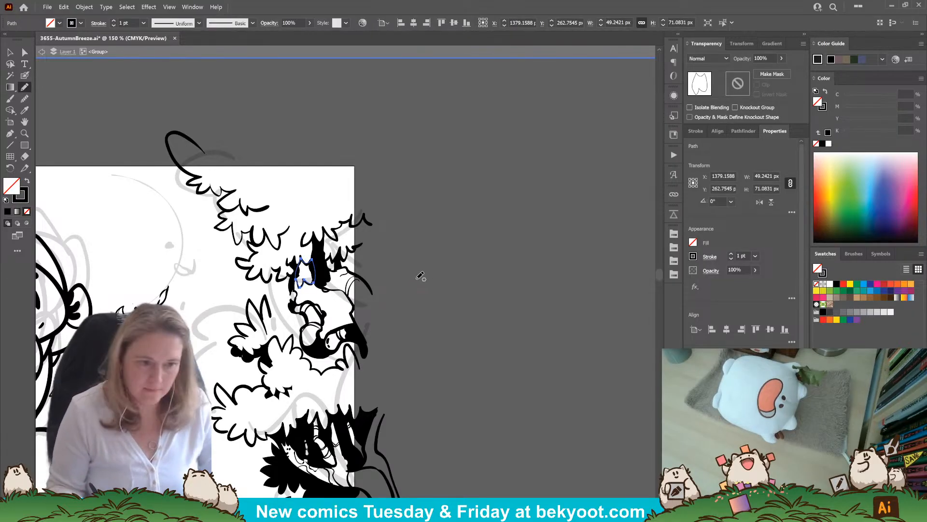
pyautogui.hotkey('ctrl', 'shift', 'z')
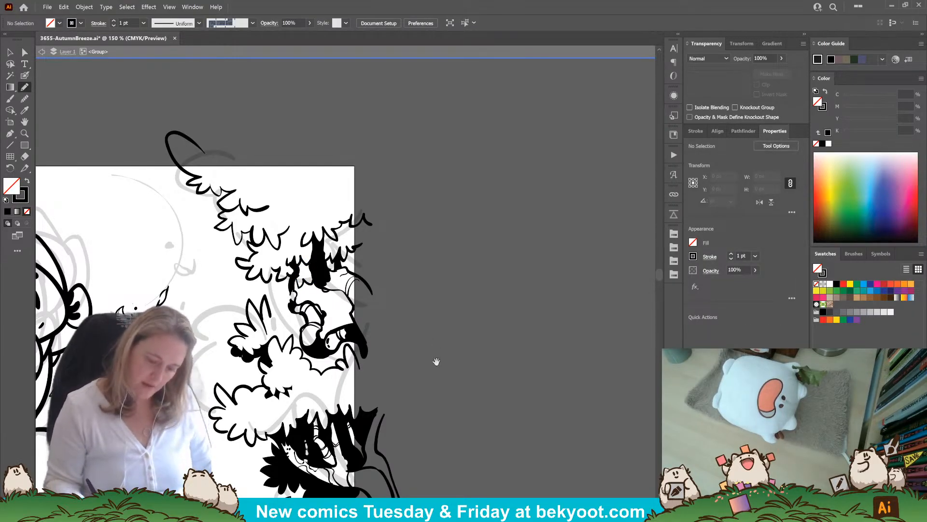
# Ink additional pointed leaf strokes with the Blob Brush along the upper edge of the middle bush beside the limbs
pyautogui.moveTo(435, 362)
pyautogui.mouseDown()
pyautogui.moveTo(414, 285)
pyautogui.moveTo(408, 316)
pyautogui.mouseUp()
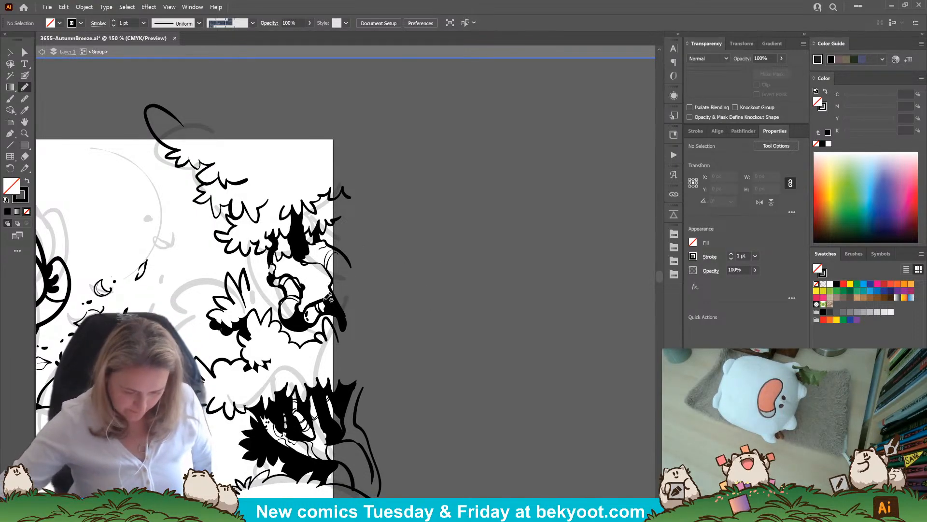
pyautogui.scroll(-3, 342, 304)
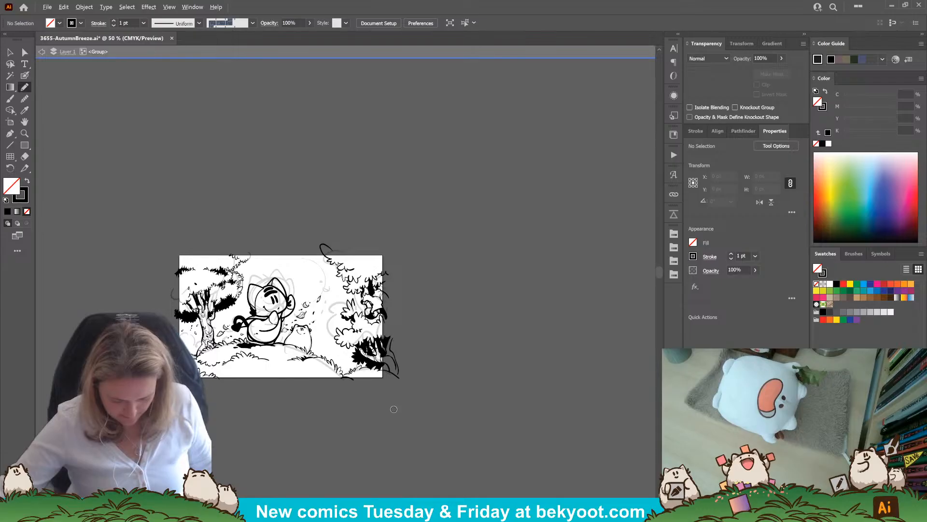
pyautogui.scroll(2, 422, 334)
pyautogui.moveTo(289, 452); pyautogui.dragTo(309, 454)
pyautogui.click(24, 75)
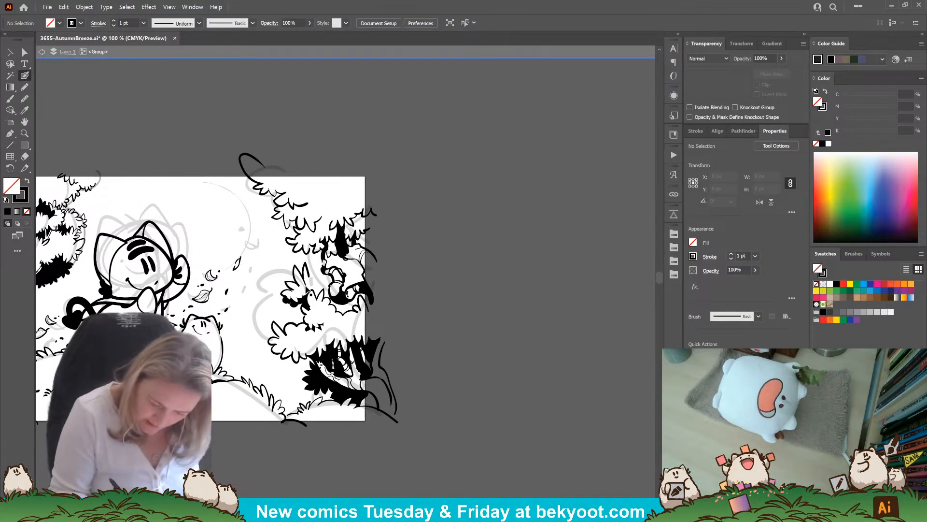
pyautogui.moveTo(293, 264); pyautogui.dragTo(311, 279)
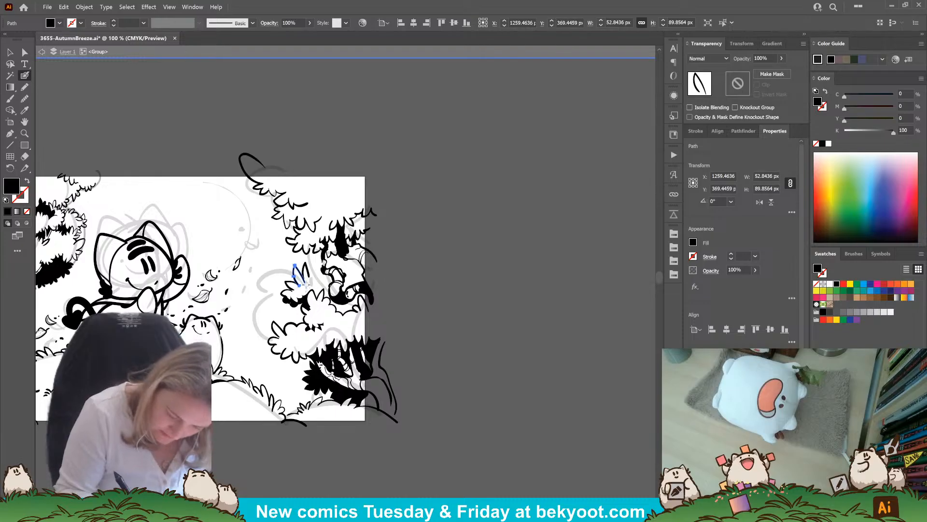
pyautogui.keyDown('ctrl'); pyautogui.click(455, 334); pyautogui.keyUp('ctrl')
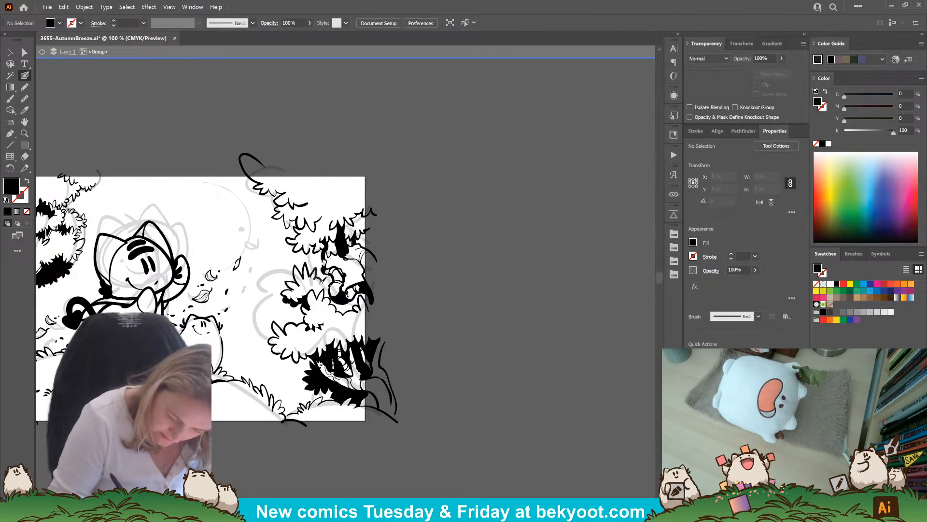
pyautogui.hotkey('ctrl', 'z')
# Remove the black fill and outlines from the thin limb's upper section, just below the foliage
pyautogui.moveTo(428, 322); pyautogui.dragTo(382, 344)
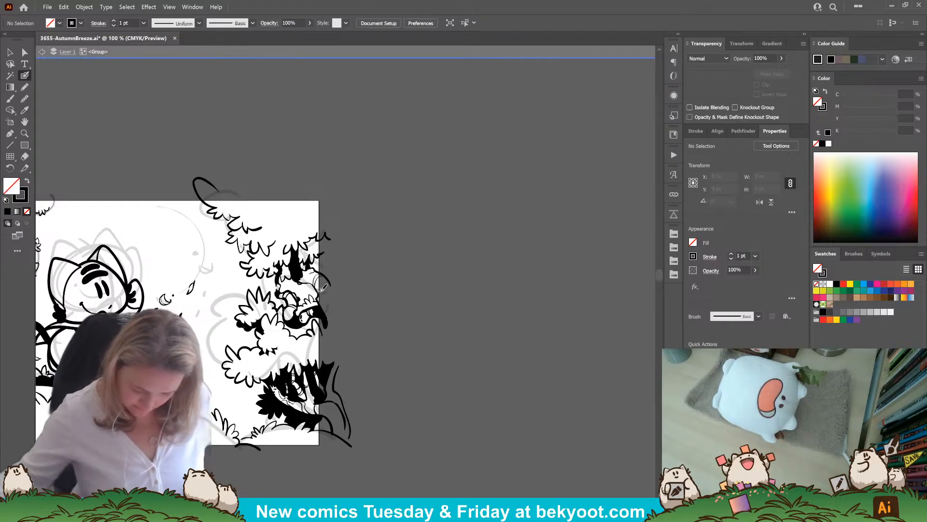
pyautogui.scroll(3, 299, 289)
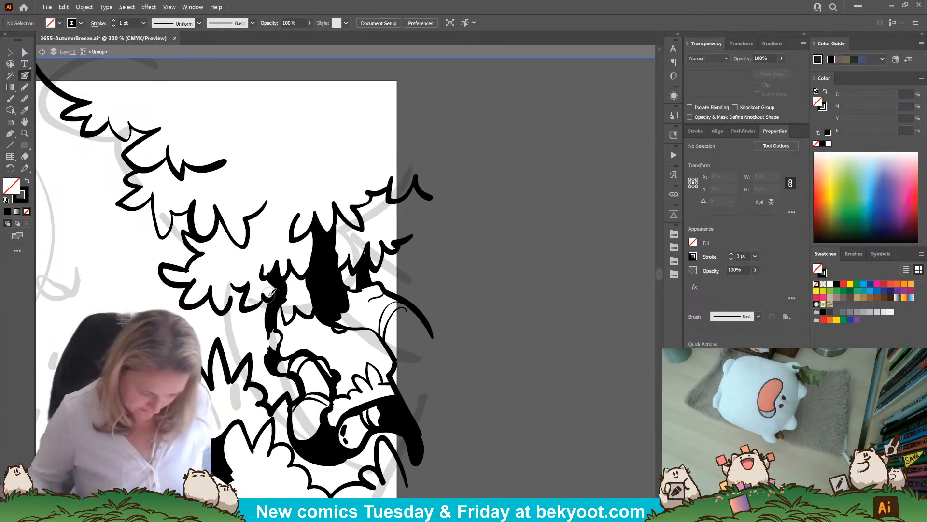
pyautogui.moveTo(276, 265); pyautogui.dragTo(269, 333)
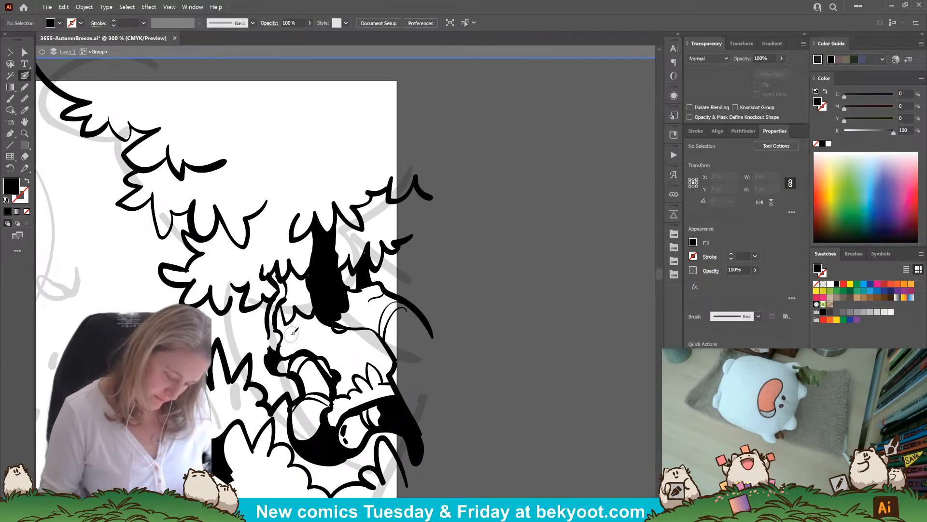
pyautogui.moveTo(278, 290)
pyautogui.mouseDown()
pyautogui.moveTo(271, 339)
pyautogui.moveTo(290, 293)
pyautogui.moveTo(273, 275)
pyautogui.moveTo(278, 288)
pyautogui.mouseUp()
pyautogui.press('Delete')
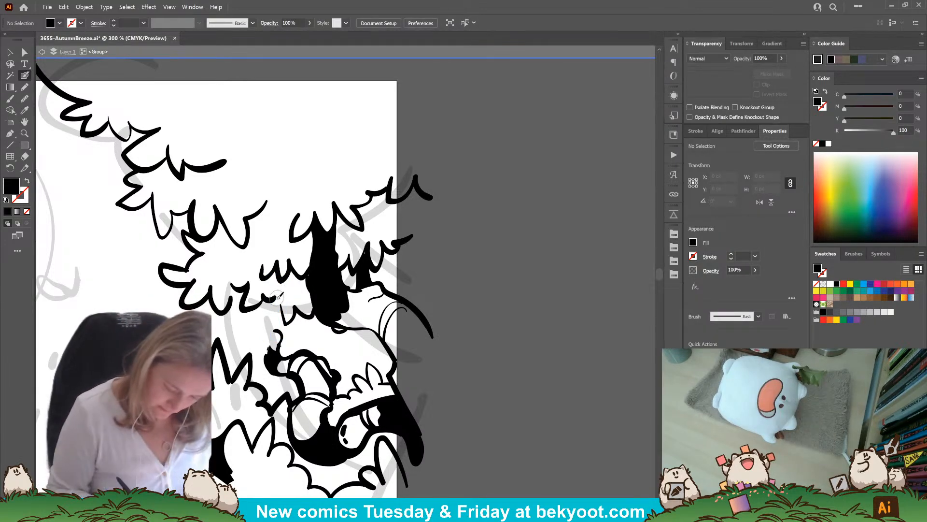
# Redraw the thin limb's upper section as an outlined branch and blacken its top where it meets the leaves
pyautogui.hotkey('shift', 'x')
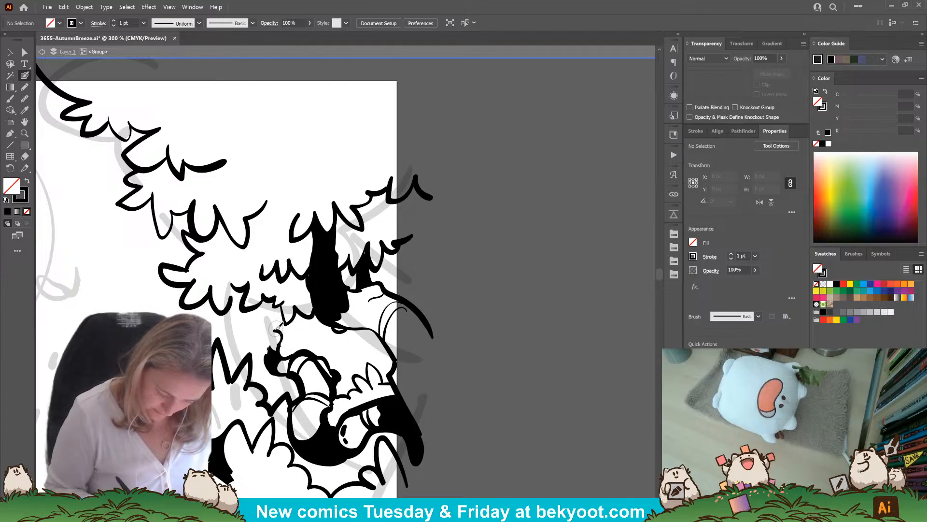
pyautogui.moveTo(270, 315)
pyautogui.mouseDown()
pyautogui.moveTo(265, 301)
pyautogui.moveTo(268, 356)
pyautogui.mouseUp()
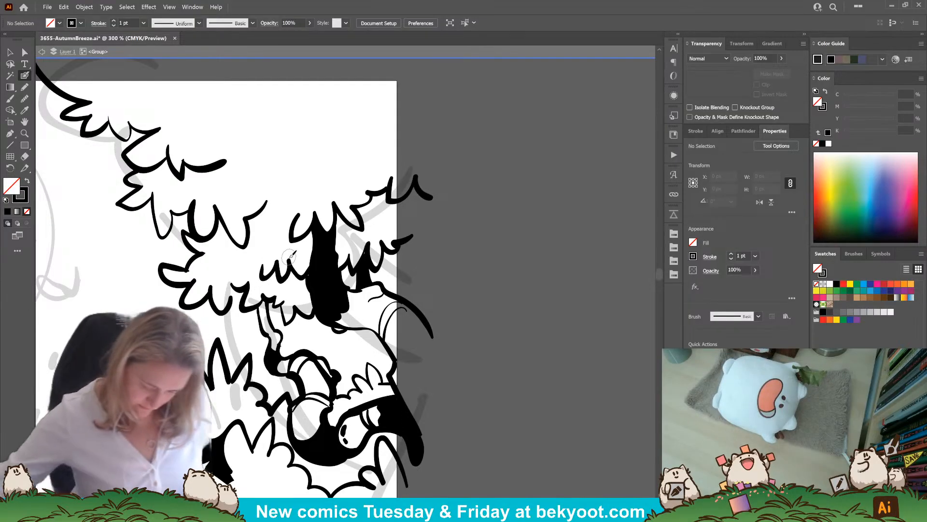
pyautogui.keyDown('alt'); pyautogui.scroll(-4, 454, 333); pyautogui.keyUp('alt')
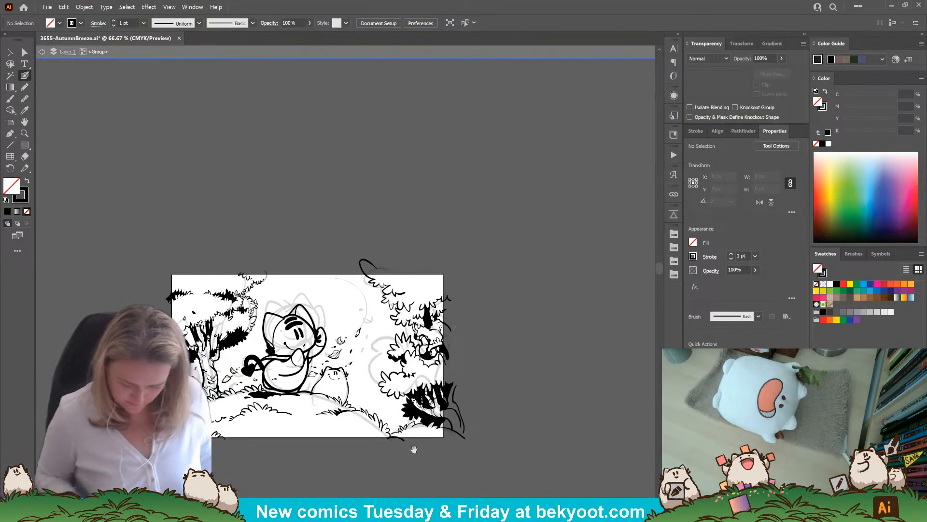
pyautogui.moveTo(414, 450); pyautogui.dragTo(319, 438)
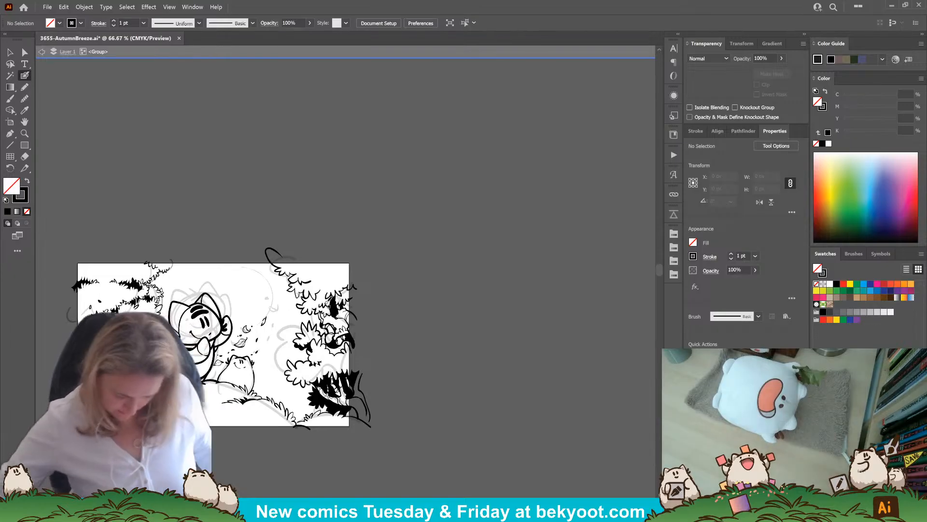
pyautogui.keyDown('alt'); pyautogui.scroll(4, 322, 303); pyautogui.keyUp('alt')
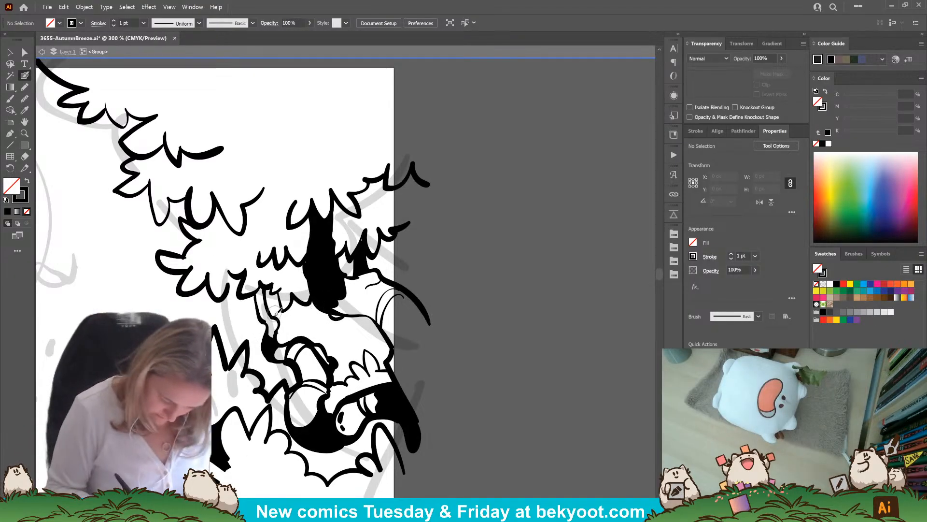
pyautogui.moveTo(270, 317); pyautogui.dragTo(274, 295)
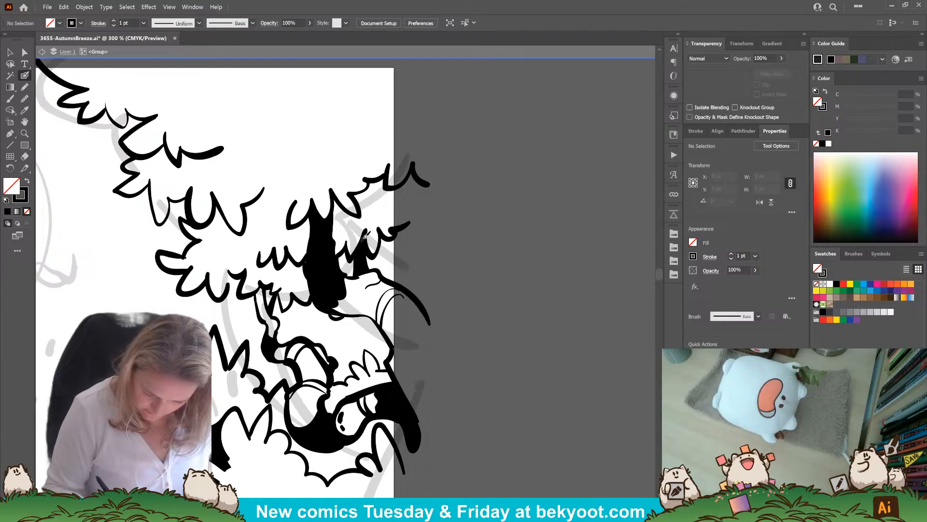
pyautogui.moveTo(487, 333); pyautogui.dragTo(497, 323)
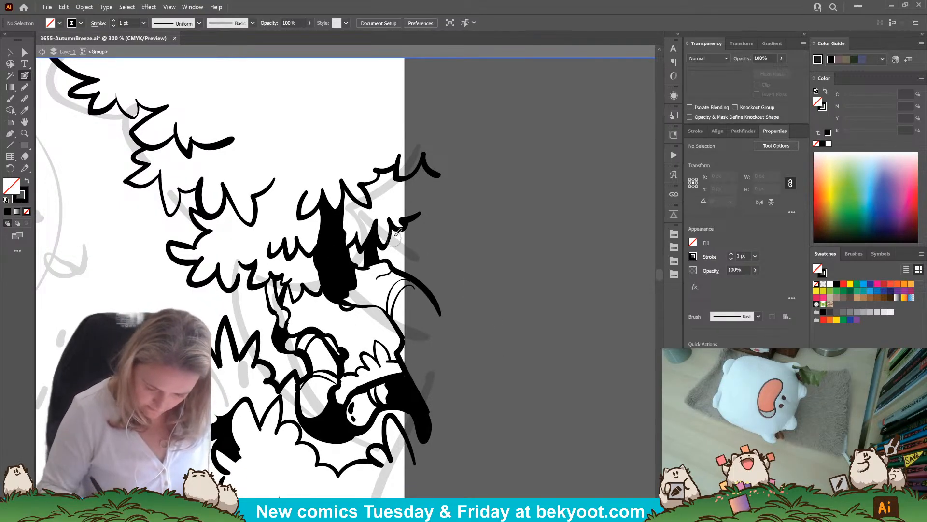
# Try to fill the gap between the foliage and the upper limb at the artboard's right edge with a solid black Pencil shape
pyautogui.click(25, 87)
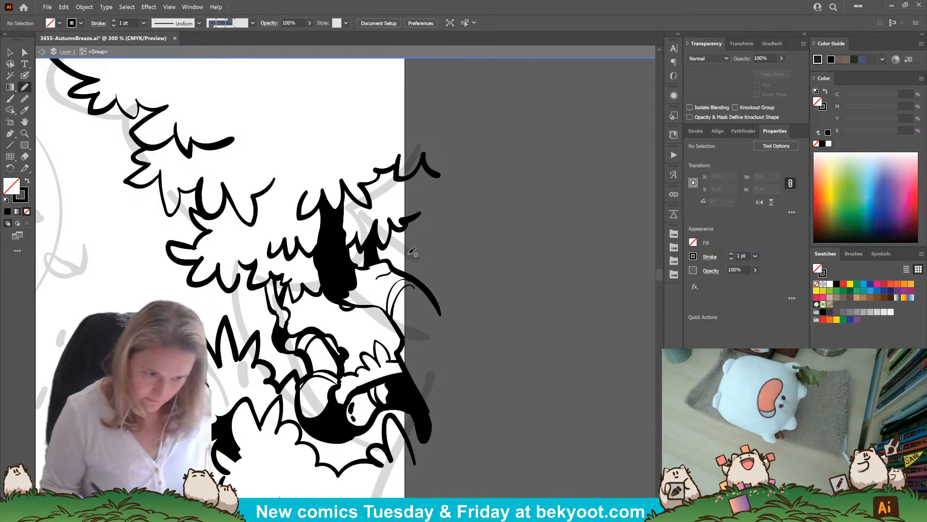
pyautogui.moveTo(405, 228)
pyautogui.mouseDown()
pyautogui.moveTo(392, 226)
pyautogui.moveTo(386, 245)
pyautogui.moveTo(431, 284)
pyautogui.moveTo(418, 222)
pyautogui.mouseUp()
pyautogui.hotkey('shift', 'x')
pyautogui.hotkey('ctrl', 'shift', 'a')
pyautogui.moveTo(488, 374); pyautogui.dragTo(502, 394)
pyautogui.hotkey('ctrl', 'z')
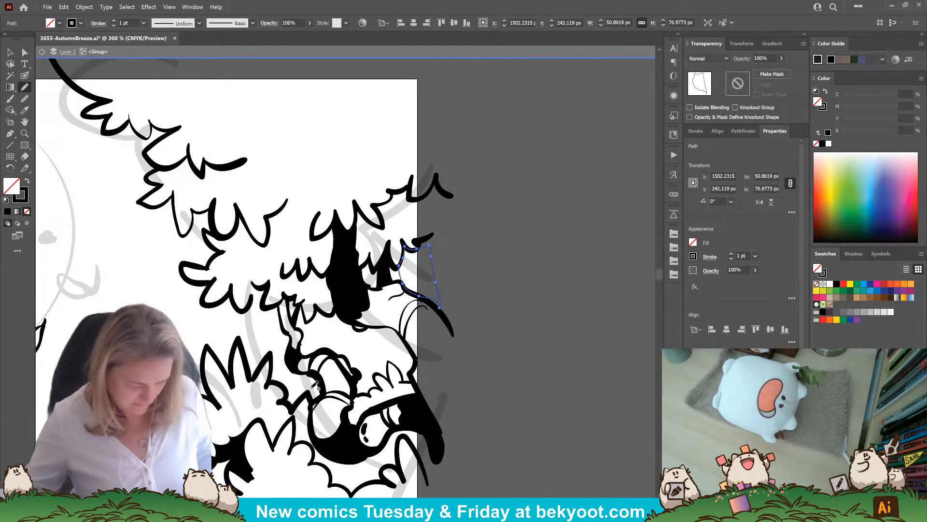
pyautogui.hotkey('ctrl', 'z')
pyautogui.scroll(-5, 301, 252)
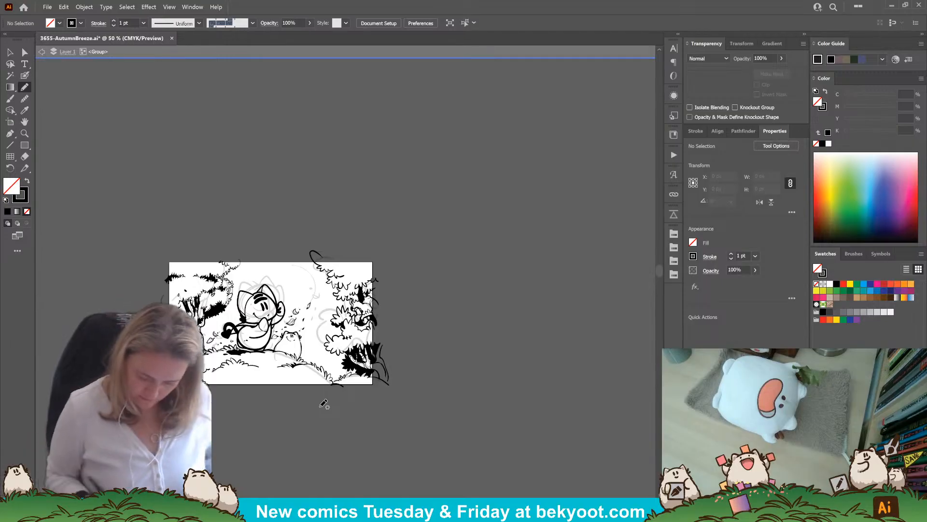
pyautogui.scroll(2, 380, 313)
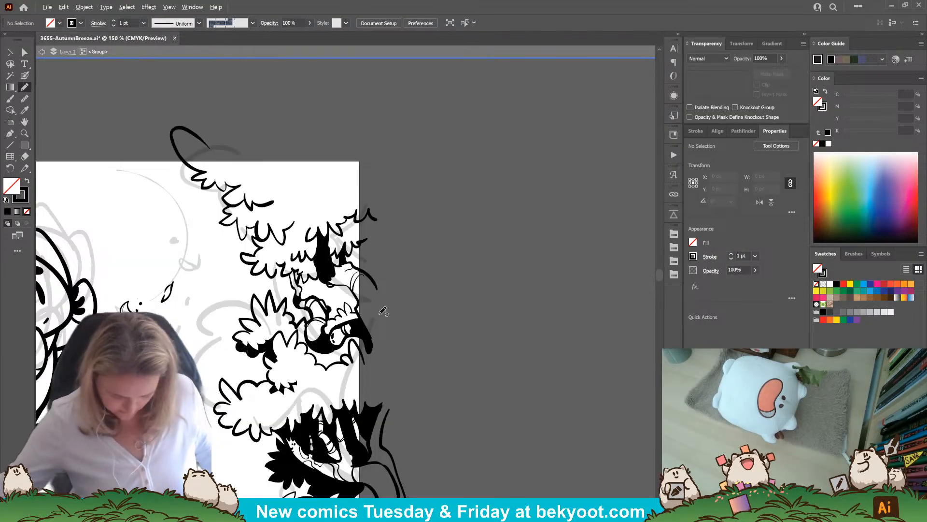
# Fill the area beneath the thick limb beside the middle bush, out to the artboard's edge, with a solid black Pencil shape
pyautogui.scroll(-2, 413, 338)
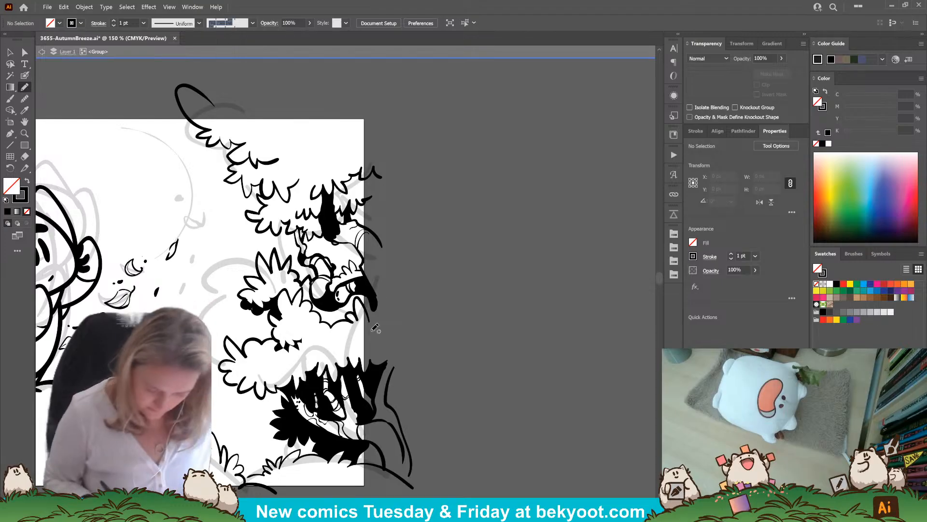
pyautogui.hotkey('shift', 'x')
pyautogui.moveTo(376, 305)
pyautogui.mouseDown()
pyautogui.moveTo(362, 293)
pyautogui.moveTo(325, 303)
pyautogui.moveTo(305, 281)
pyautogui.moveTo(313, 309)
pyautogui.moveTo(351, 318)
pyautogui.moveTo(363, 300)
pyautogui.moveTo(373, 322)
pyautogui.mouseUp()
pyautogui.keyDown('ctrl'); pyautogui.click(415, 297); pyautogui.keyUp('ctrl')
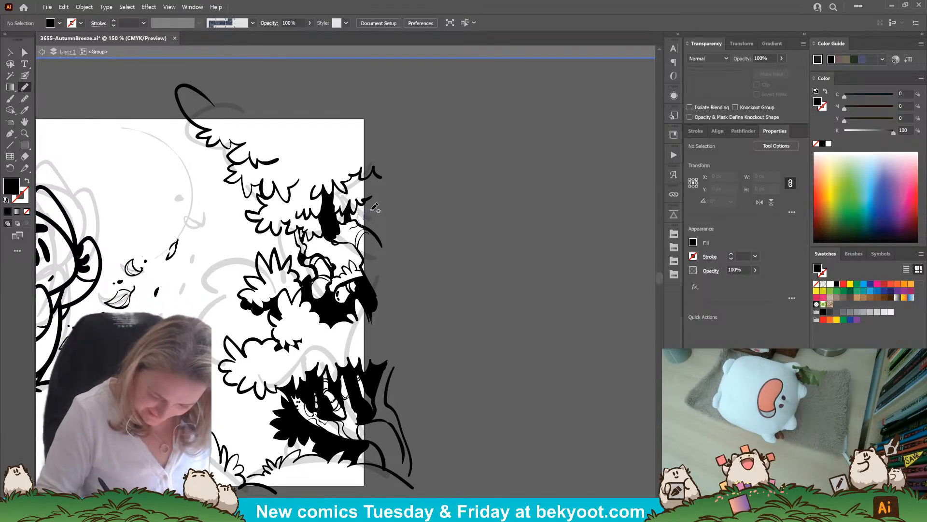
# Blacken the small foliage clump overlapping the artboard's edge and the gap behind the middle bush's upper leaves with Pencil shapes
pyautogui.moveTo(374, 207)
pyautogui.mouseDown()
pyautogui.moveTo(384, 235)
pyautogui.moveTo(367, 227)
pyautogui.moveTo(371, 210)
pyautogui.mouseUp()
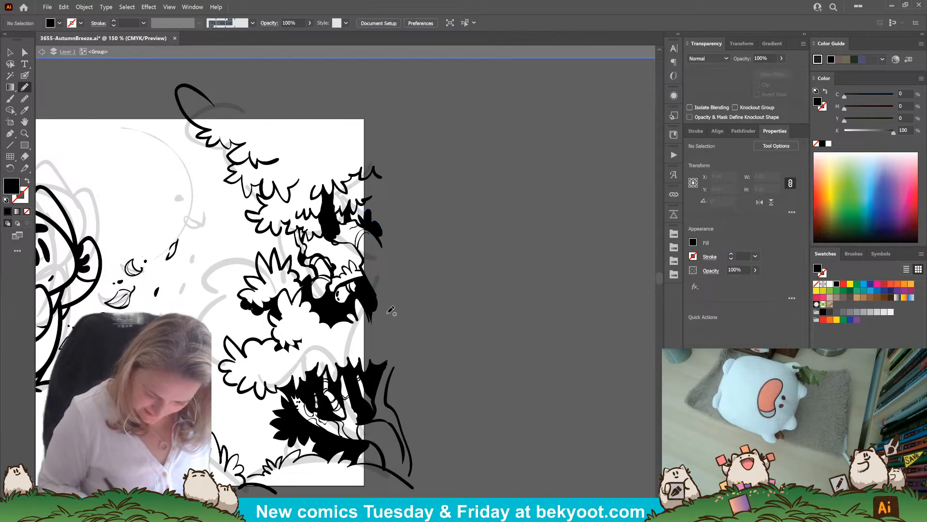
pyautogui.moveTo(386, 277); pyautogui.dragTo(359, 285)
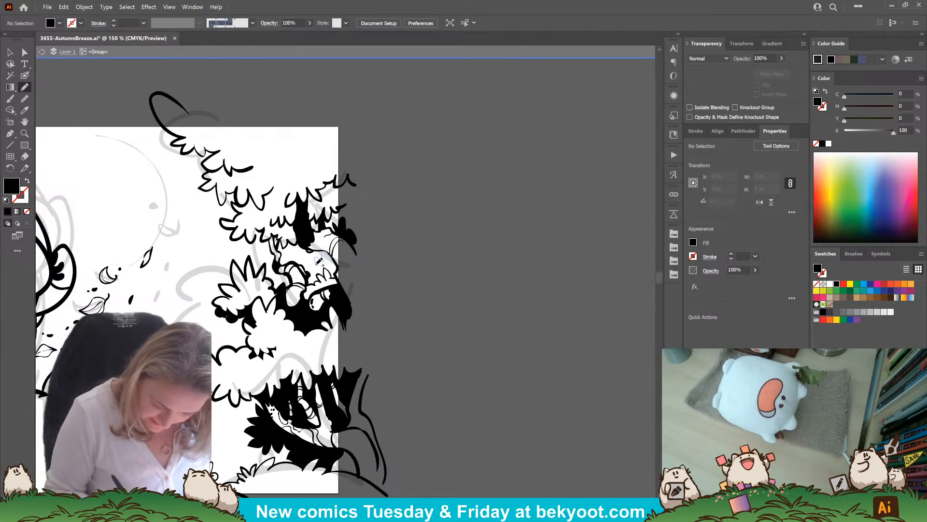
pyautogui.moveTo(313, 272)
pyautogui.mouseDown()
pyautogui.moveTo(309, 285)
pyautogui.moveTo(330, 266)
pyautogui.moveTo(339, 276)
pyautogui.moveTo(333, 252)
pyautogui.mouseUp()
pyautogui.keyDown('ctrl'); pyautogui.click(395, 243); pyautogui.keyUp('ctrl')
pyautogui.scroll(-2, 408, 302)
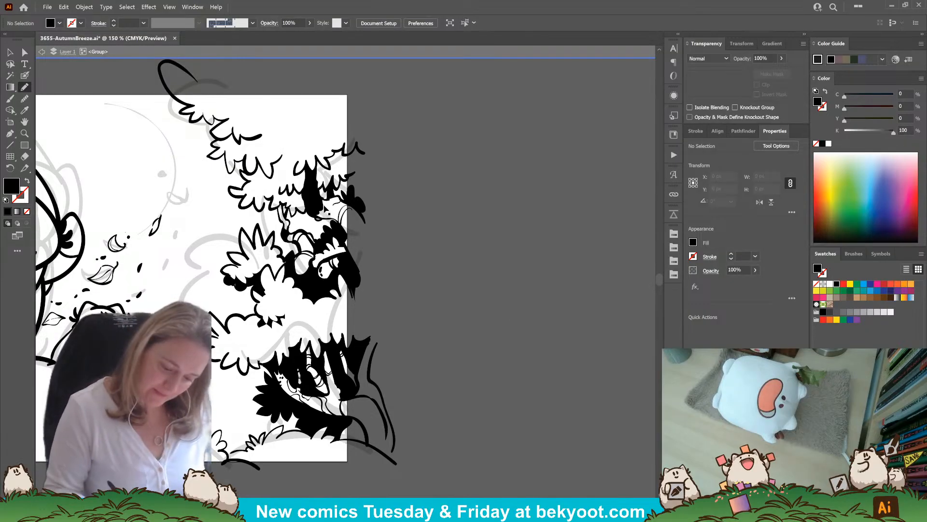
# Delete the black fill of the upper limb below the foliage and blacken only its top where it meets the leaves
pyautogui.keyDown('ctrl'); pyautogui.click(319, 208); pyautogui.keyUp('ctrl')
pyautogui.press('Delete')
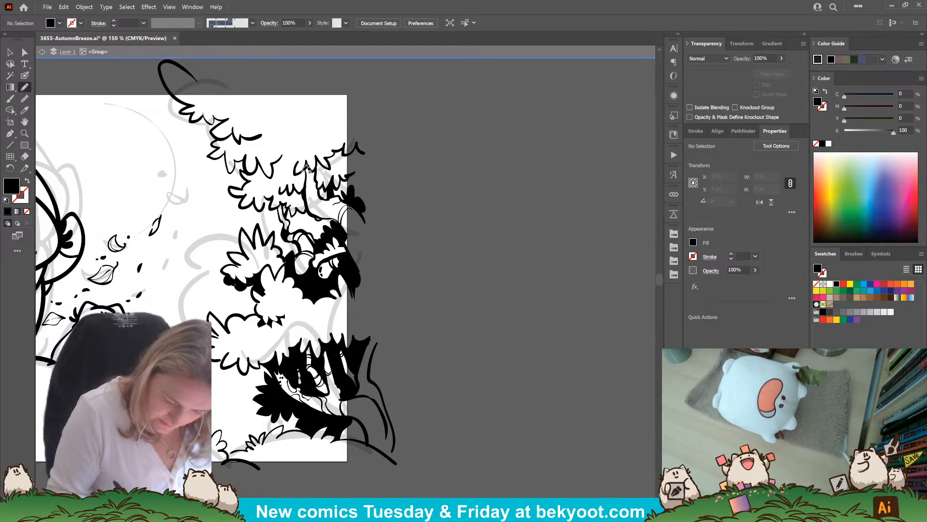
pyautogui.moveTo(301, 175)
pyautogui.mouseDown()
pyautogui.moveTo(320, 175)
pyautogui.moveTo(309, 159)
pyautogui.moveTo(305, 171)
pyautogui.mouseUp()
pyautogui.keyDown('ctrl'); pyautogui.click(408, 166); pyautogui.keyUp('ctrl')
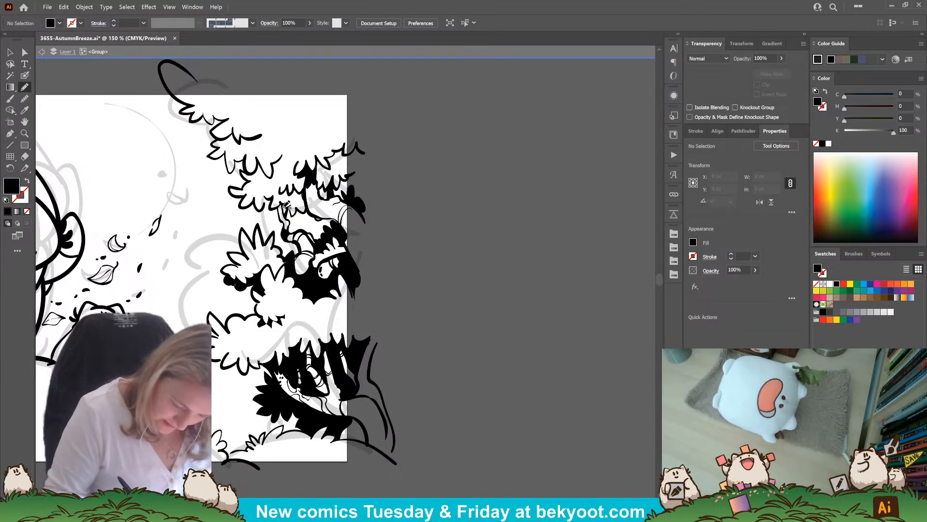
# Draw small solid black Pencil shapes at the top of the thin limb, directly beneath the leaf tips
pyautogui.moveTo(286, 206); pyautogui.dragTo(286, 202)
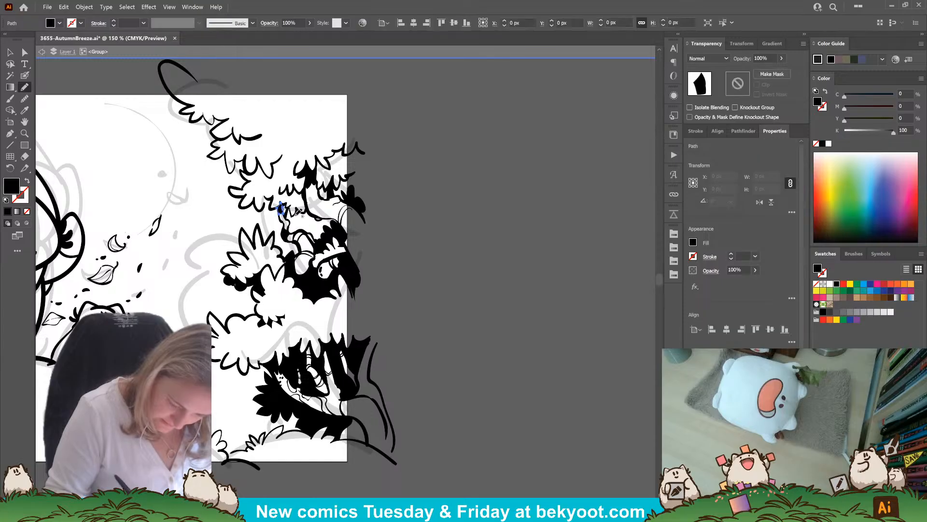
pyautogui.keyDown('ctrl'); pyautogui.click(418, 182); pyautogui.keyUp('ctrl')
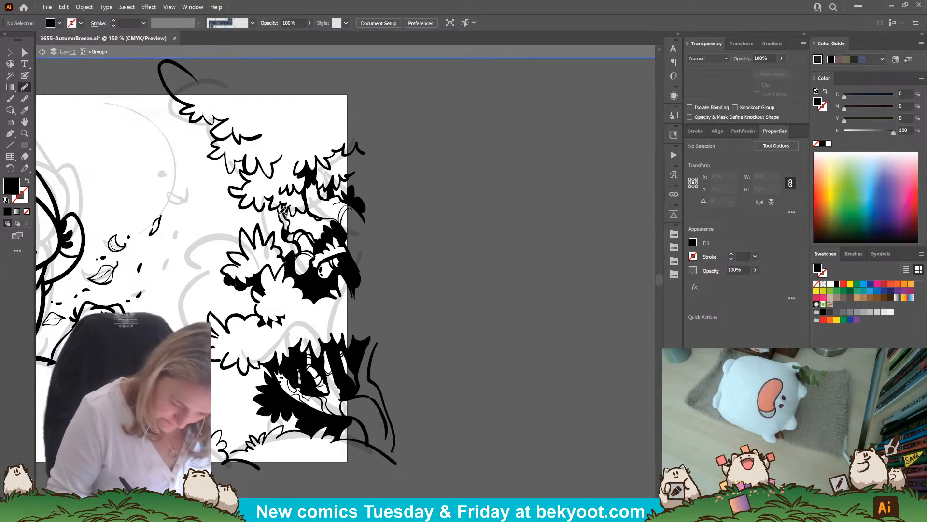
pyautogui.moveTo(283, 211); pyautogui.dragTo(282, 208)
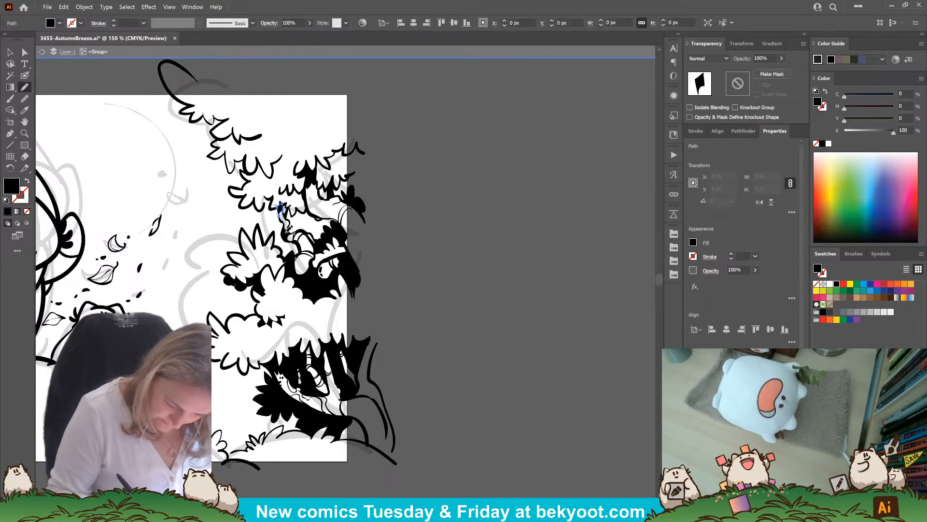
pyautogui.keyDown('ctrl'); pyautogui.click(413, 188); pyautogui.keyUp('ctrl')
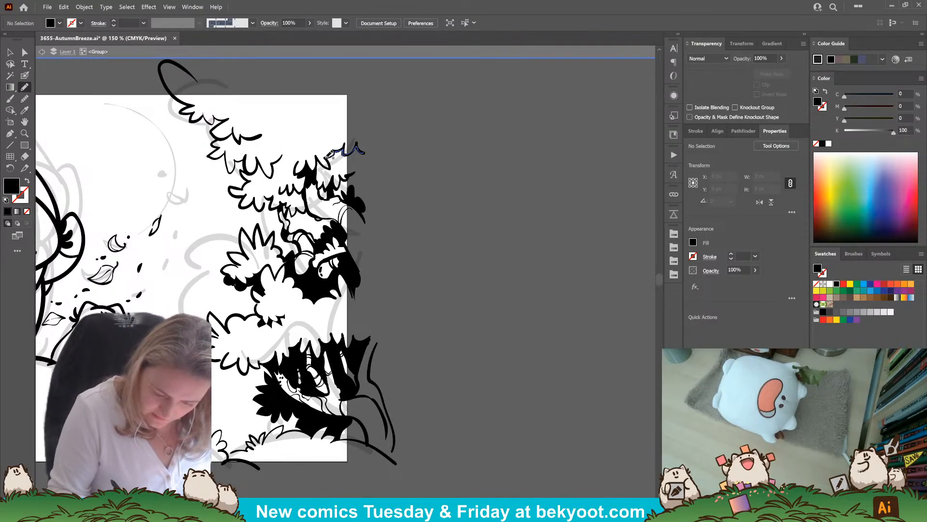
# Fill the shadowed parts of the tree's upper foliage clusters with solid black Pencil shapes that follow the leaf edges
pyautogui.moveTo(318, 156)
pyautogui.mouseDown()
pyautogui.moveTo(317, 181)
pyautogui.moveTo(329, 187)
pyautogui.moveTo(360, 172)
pyautogui.moveTo(366, 153)
pyautogui.mouseUp()
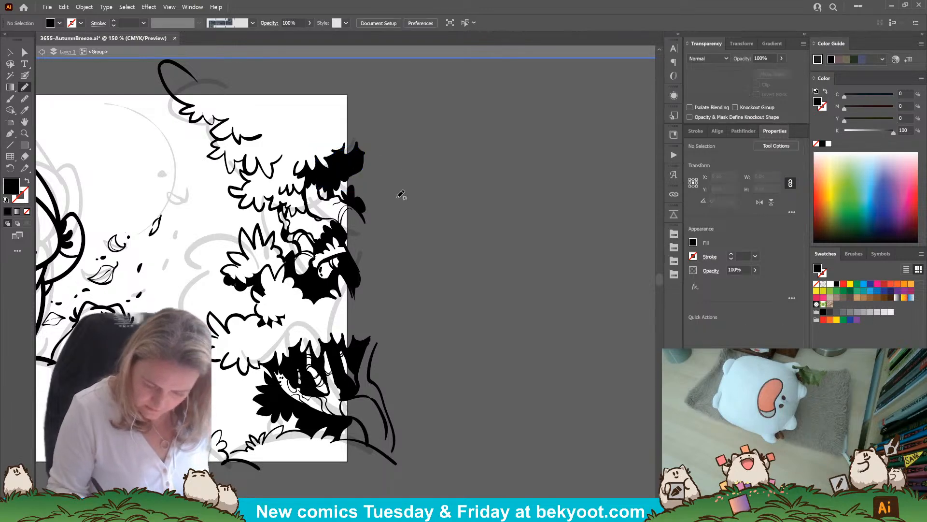
pyautogui.moveTo(414, 273); pyautogui.dragTo(469, 270)
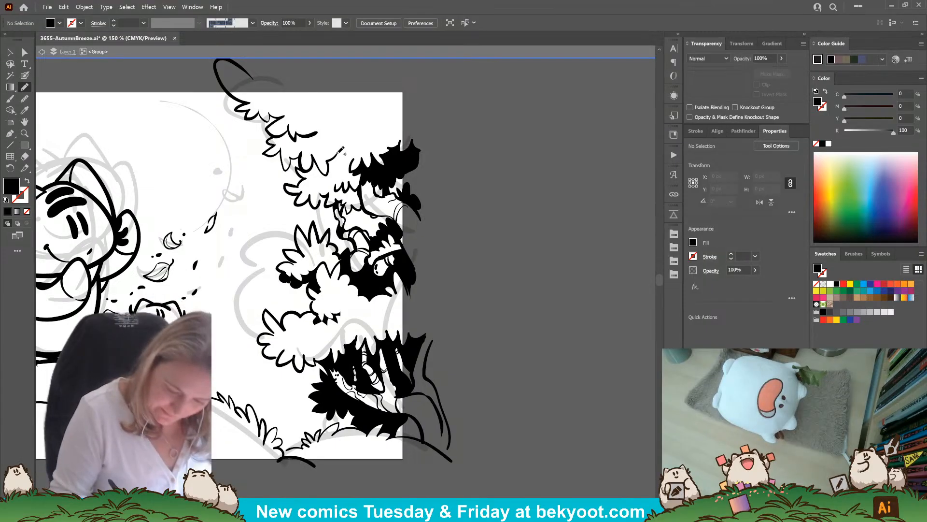
pyautogui.moveTo(333, 163)
pyautogui.mouseDown()
pyautogui.moveTo(357, 157)
pyautogui.moveTo(338, 154)
pyautogui.mouseUp()
pyautogui.keyDown('ctrl'); pyautogui.click(470, 147); pyautogui.keyUp('ctrl')
pyautogui.moveTo(499, 323)
pyautogui.mouseDown()
pyautogui.moveTo(473, 288)
pyautogui.moveTo(477, 301)
pyautogui.mouseUp()
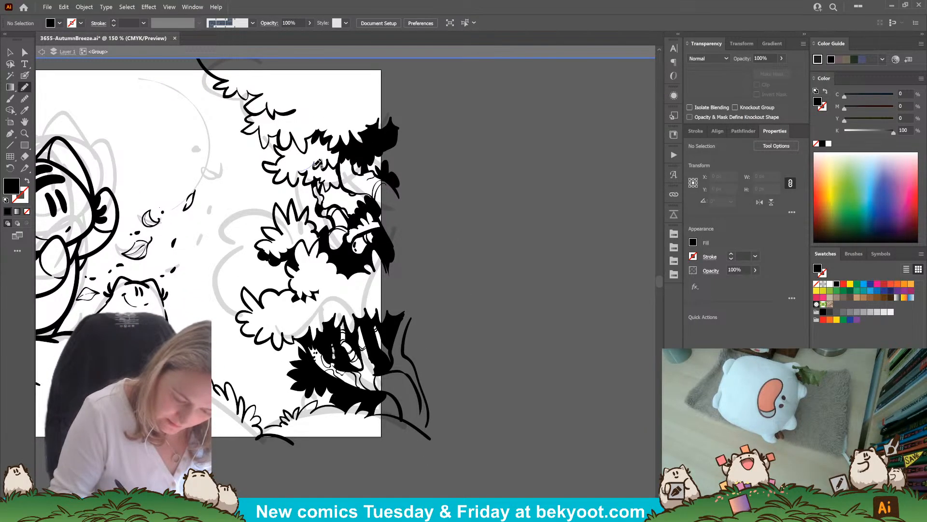
pyautogui.moveTo(316, 163)
pyautogui.mouseDown()
pyautogui.moveTo(341, 162)
pyautogui.moveTo(342, 184)
pyautogui.moveTo(306, 181)
pyautogui.moveTo(315, 164)
pyautogui.mouseUp()
pyautogui.keyDown('ctrl'); pyautogui.click(456, 166); pyautogui.keyUp('ctrl')
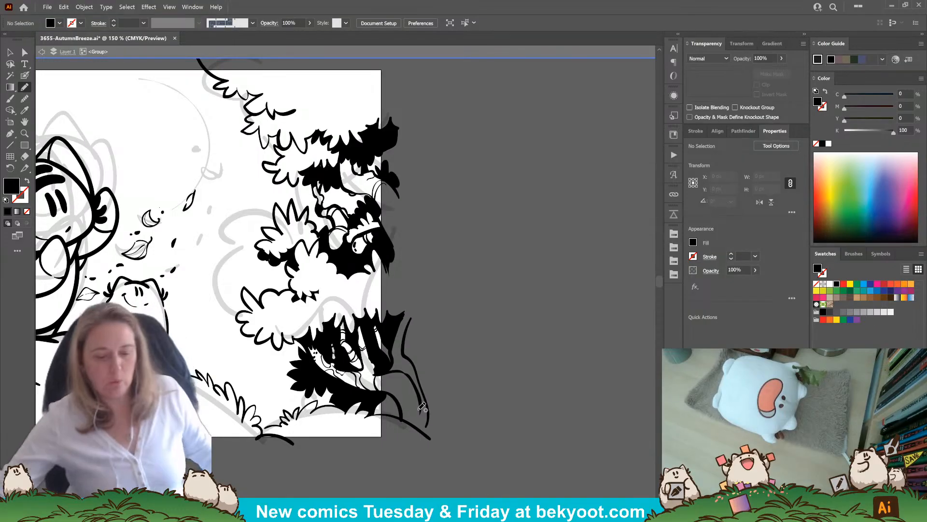
# Add short black Blob Brush leaf strokes inside the white foliage clusters of the tree nearest the artboard's outer edge
pyautogui.scroll(-3, 374, 282)
pyautogui.scroll(2, 402, 268)
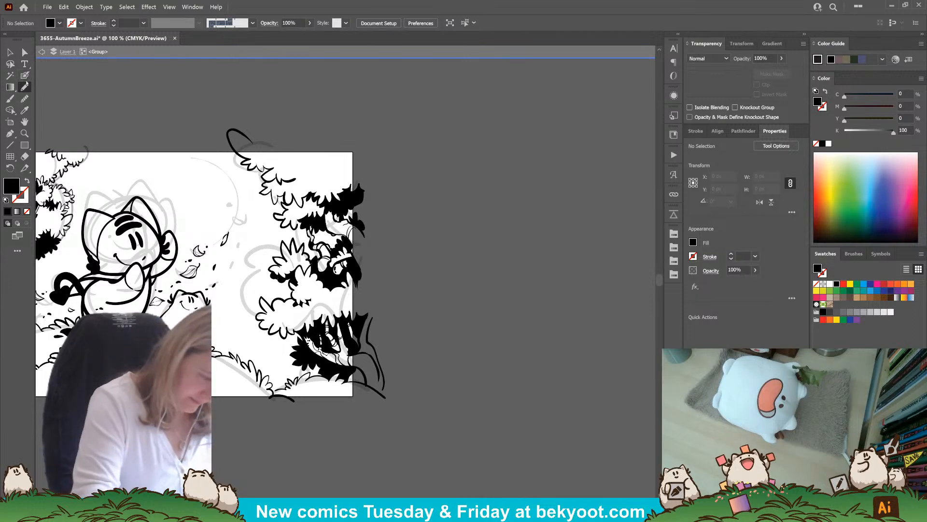
pyautogui.click(25, 78)
pyautogui.moveTo(260, 298); pyautogui.dragTo(254, 319)
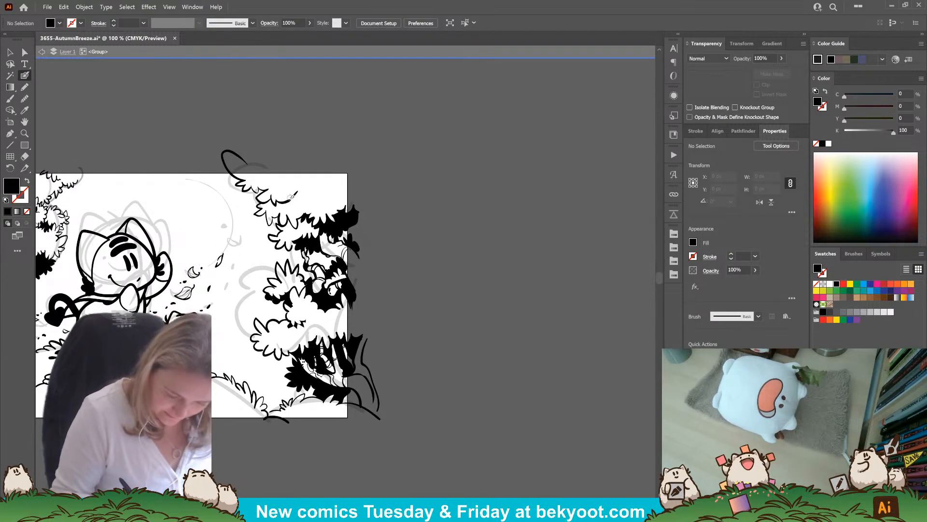
pyautogui.hotkey('shift', 'x')
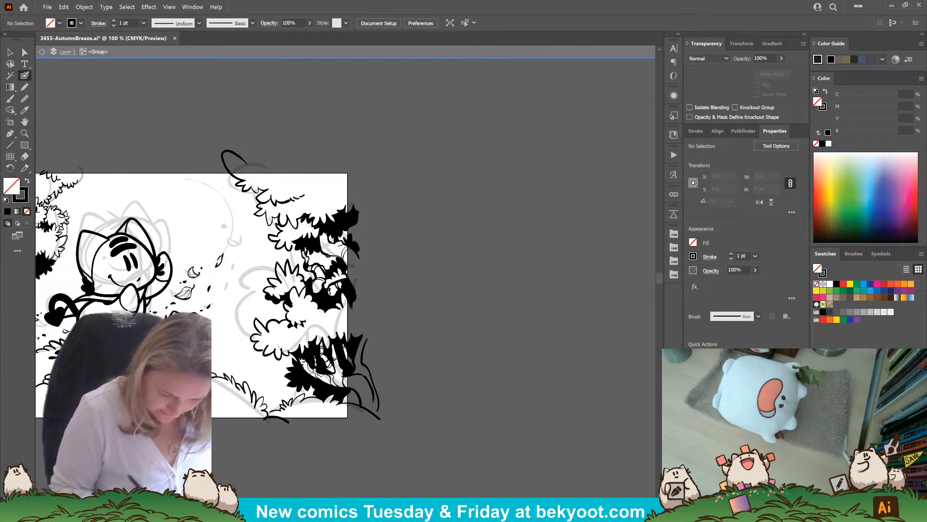
pyautogui.moveTo(274, 317); pyautogui.dragTo(460, 301)
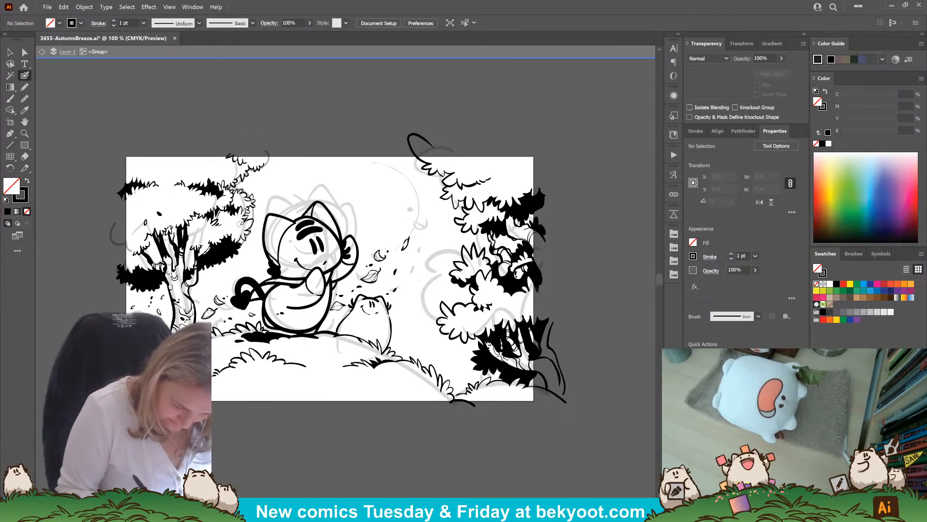
pyautogui.moveTo(348, 371); pyautogui.dragTo(273, 381)
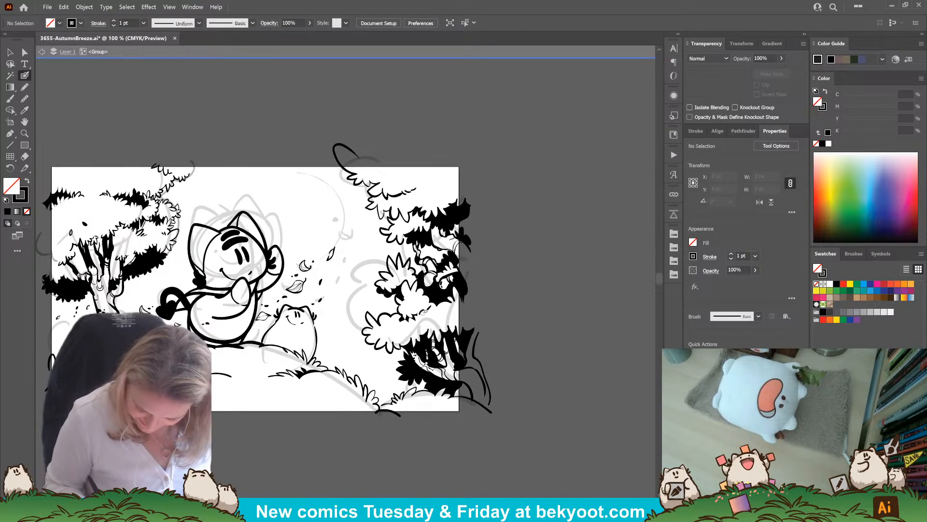
pyautogui.moveTo(410, 359); pyautogui.dragTo(365, 360)
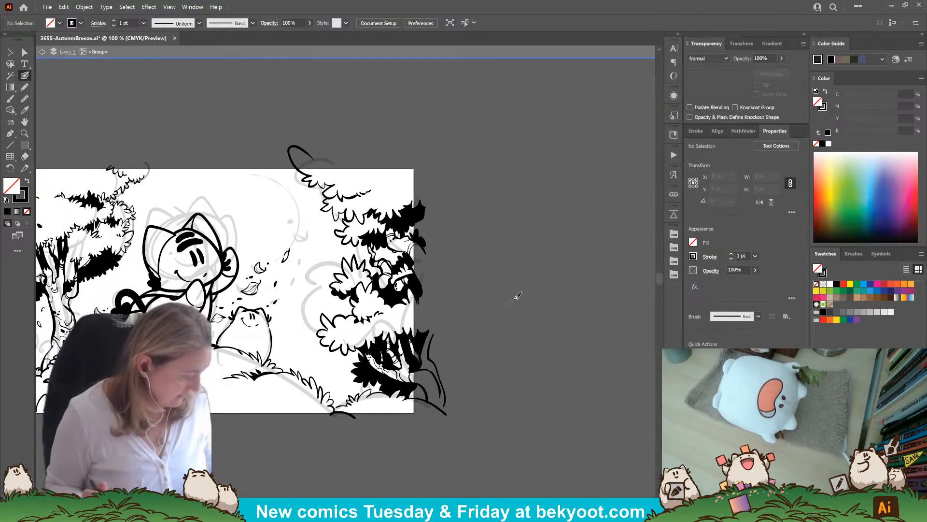
# Exit the ink group, save the file and move the grey rough sketch group off the artboard, above the drawing
pyautogui.press('Escape')
pyautogui.hotkey('ctrl', 's')
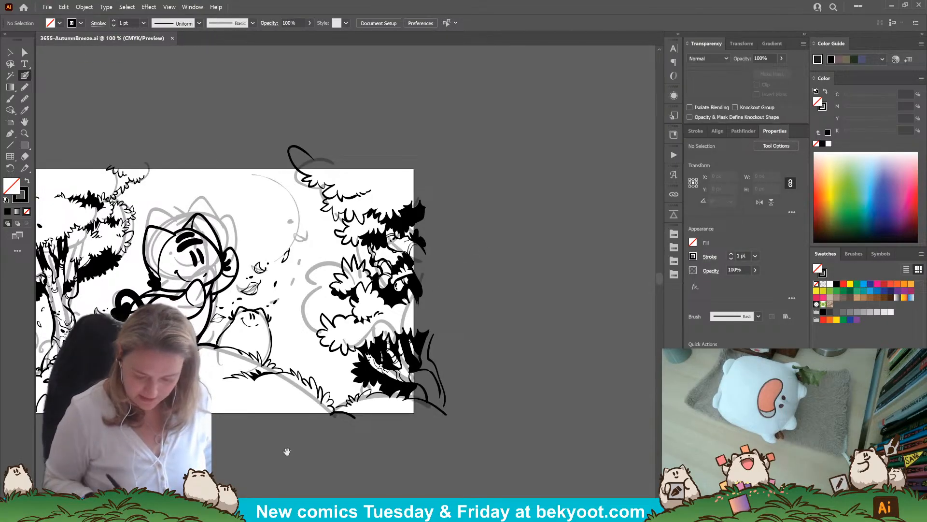
pyautogui.moveTo(286, 449); pyautogui.dragTo(422, 399)
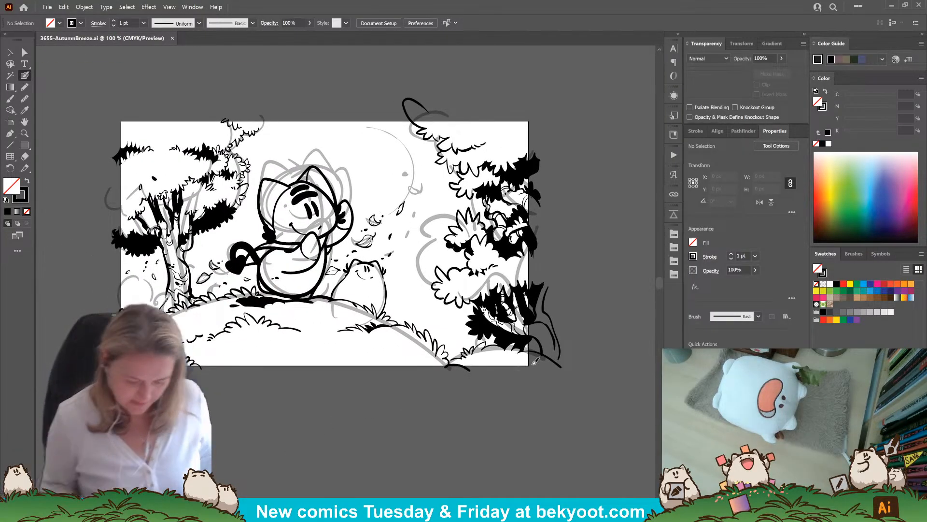
pyautogui.click(12, 51)
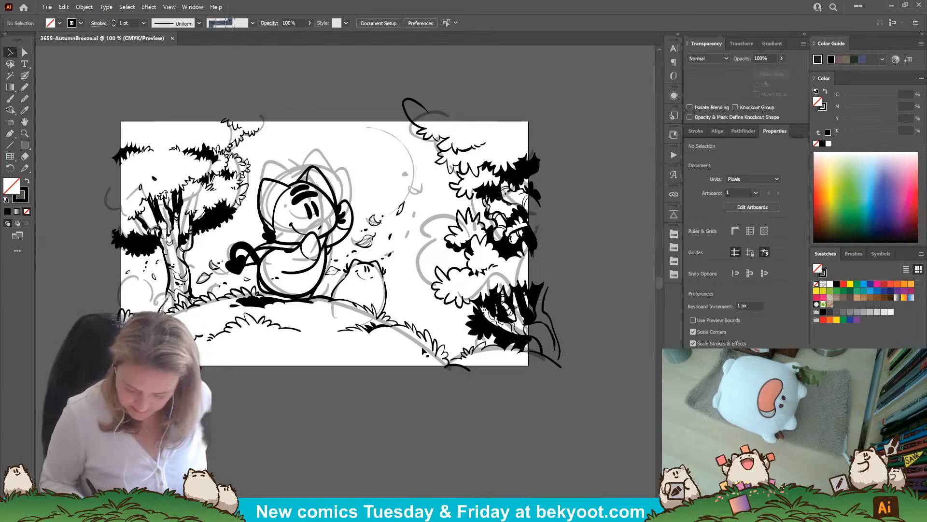
pyautogui.moveTo(423, 351)
pyautogui.mouseDown()
pyautogui.moveTo(421, 202)
pyautogui.moveTo(391, 71)
pyautogui.moveTo(411, 50)
pyautogui.mouseUp()
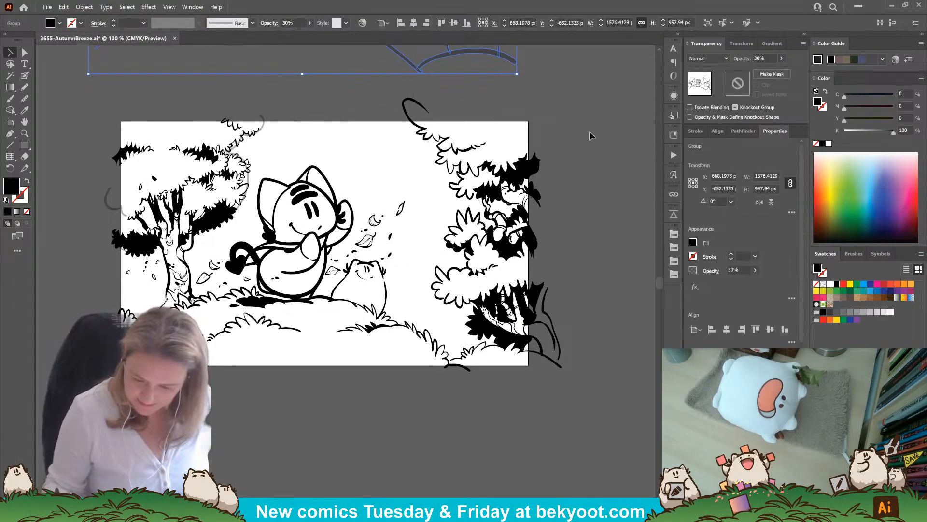
pyautogui.click(565, 107)
pyautogui.moveTo(325, 406); pyautogui.dragTo(300, 411)
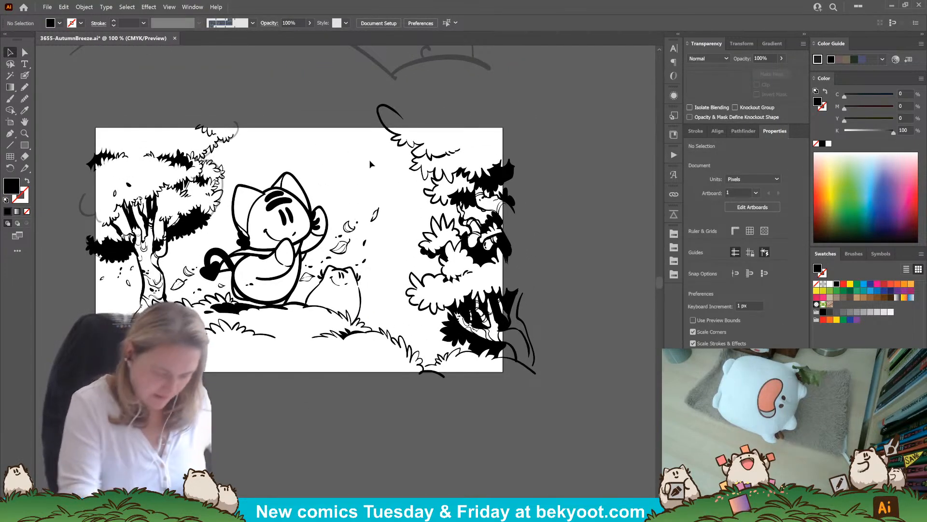
# Inside the ink group, delete the leftover 30% opacity foliage sketch lines around the smaller tree behind the cat character
pyautogui.click(339, 314)
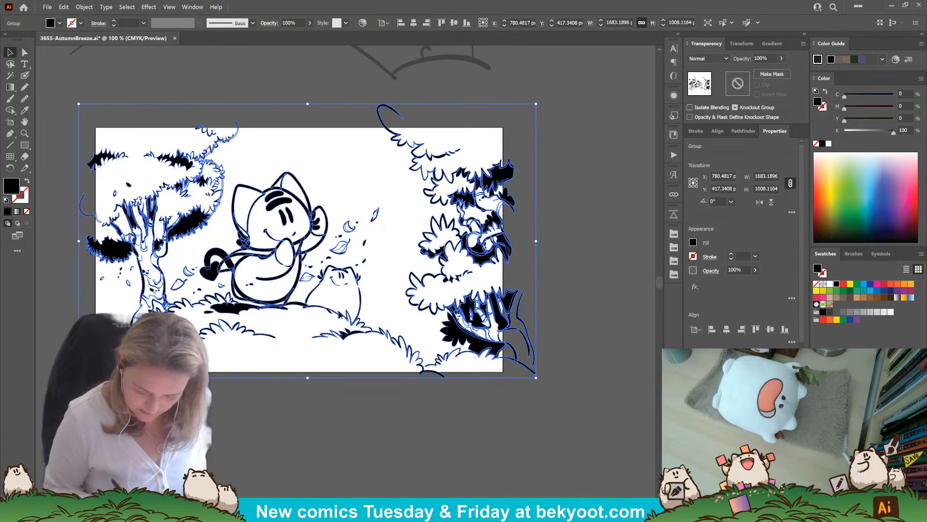
pyautogui.doubleClick(360, 306)
pyautogui.click(236, 128)
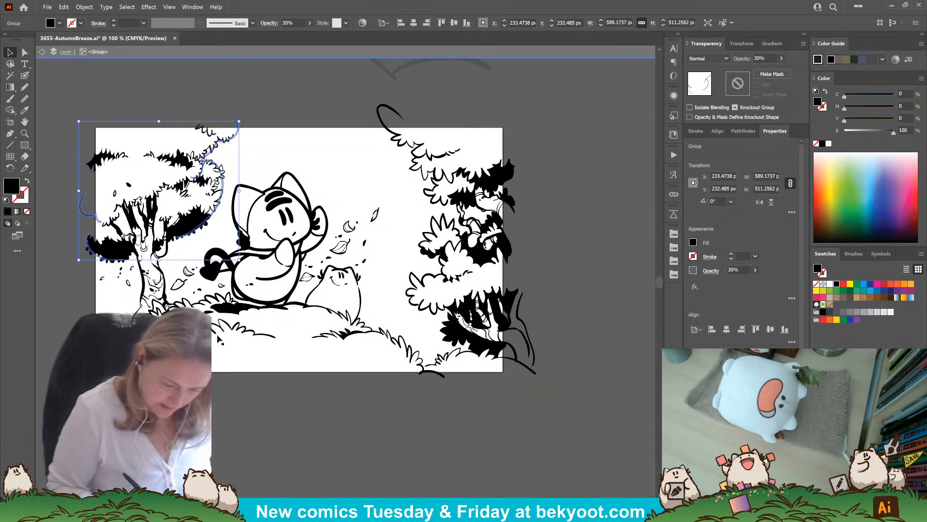
pyautogui.click(527, 209)
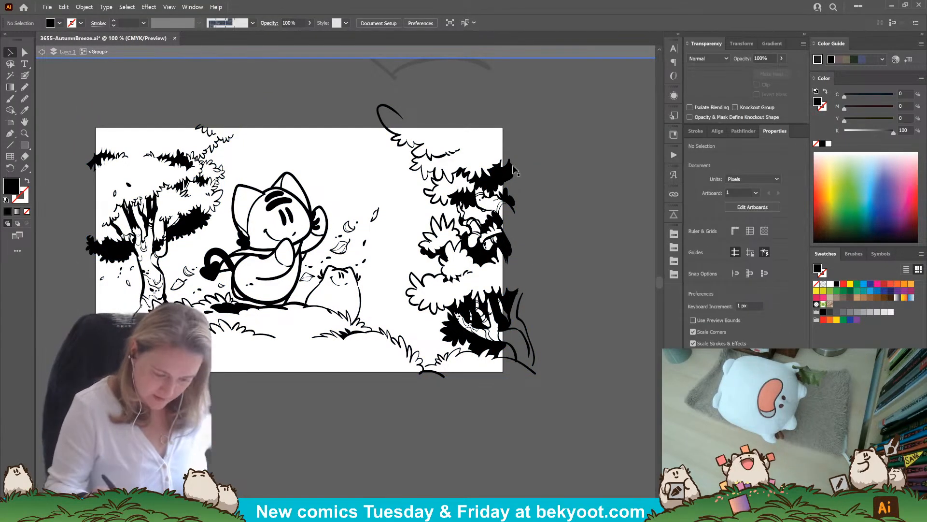
# Draw a small windblown leaf and scattered black leaf flecks with the Blob Brush in the sky above the existing flying leaves
pyautogui.click(25, 74)
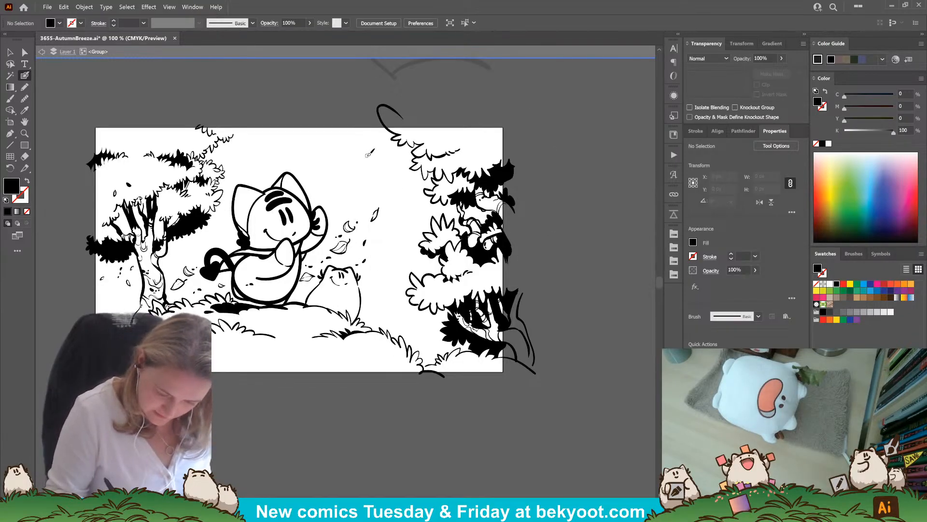
pyautogui.moveTo(363, 156); pyautogui.dragTo(359, 174)
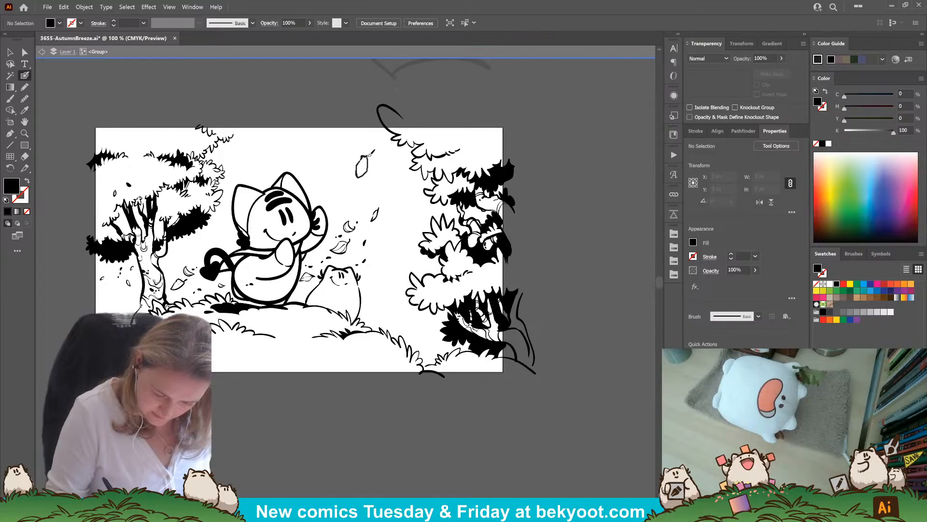
pyautogui.hotkey('shift', 'x')
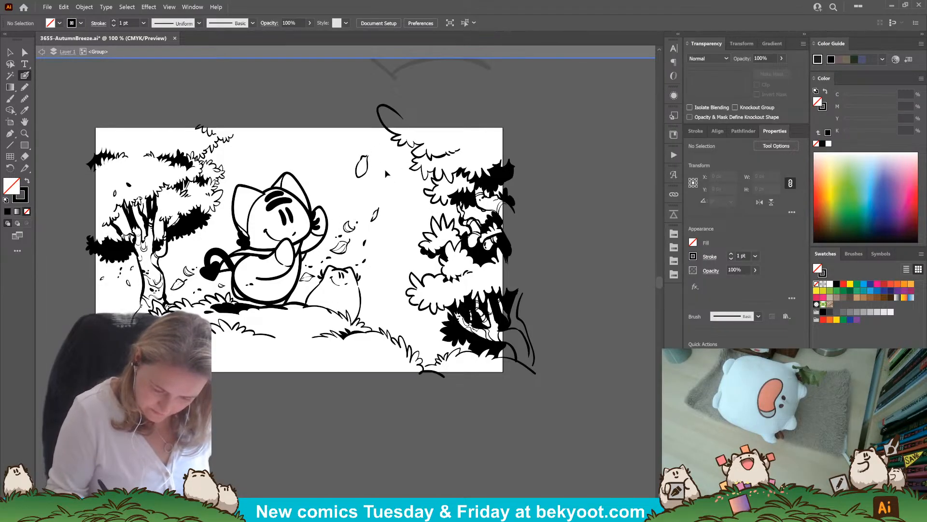
pyautogui.hotkey('shift', 'x')
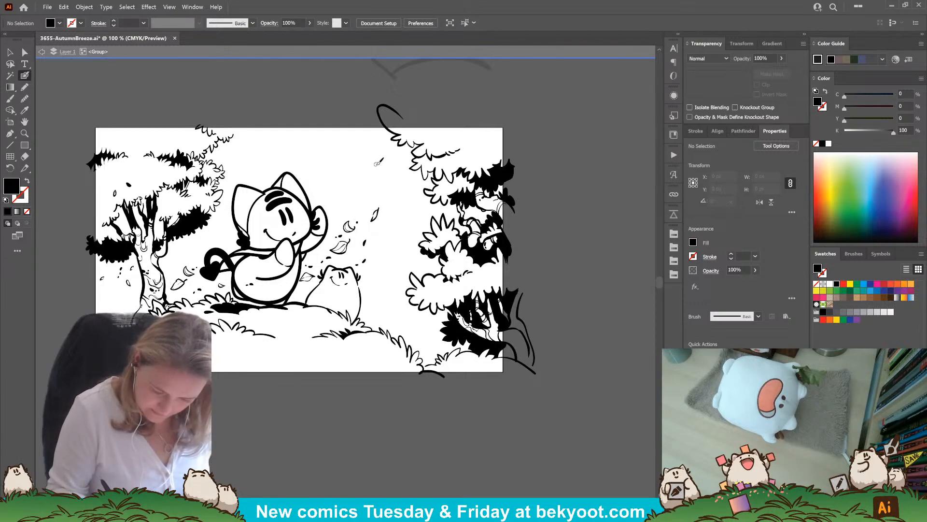
pyautogui.hotkey('shift', 'x')
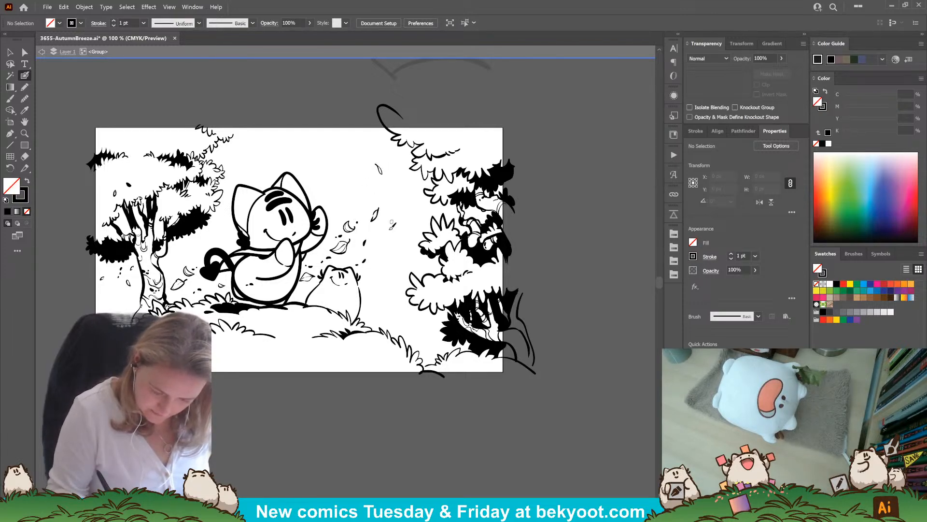
pyautogui.moveTo(369, 197); pyautogui.dragTo(384, 220)
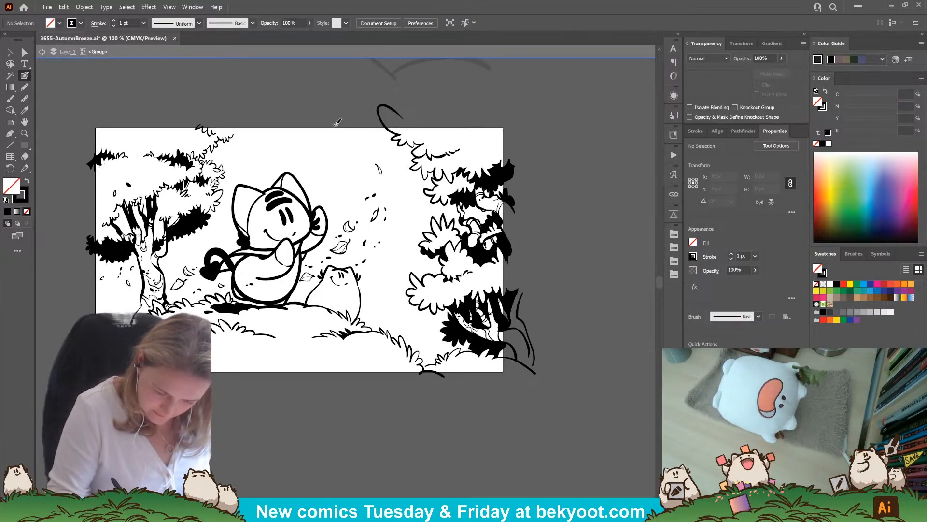
# Draw a large leaf crossing the artboard's upper edge, smaller windblown leaves and flecks below it, and black flecks near the cat character's tail
pyautogui.moveTo(332, 127)
pyautogui.mouseDown()
pyautogui.moveTo(353, 145)
pyautogui.moveTo(363, 127)
pyautogui.moveTo(348, 119)
pyautogui.moveTo(353, 144)
pyautogui.mouseUp()
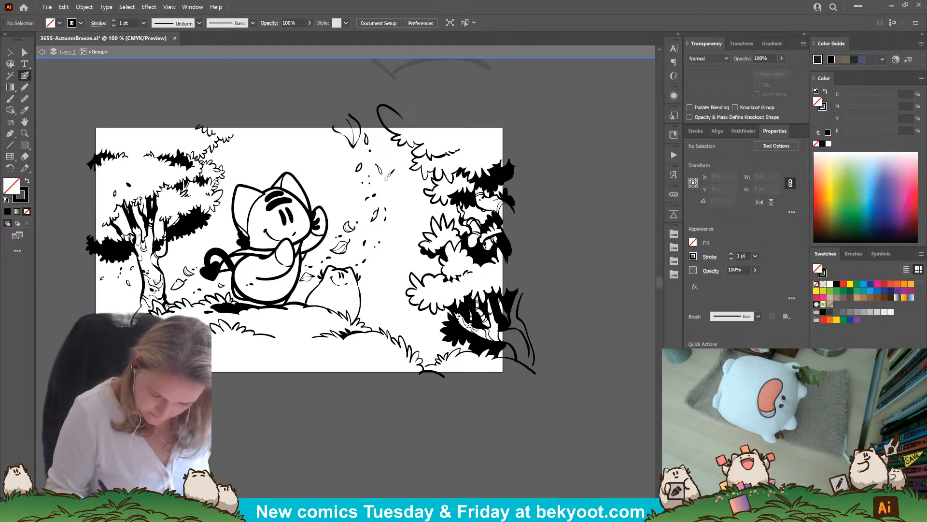
pyautogui.moveTo(392, 179)
pyautogui.mouseDown()
pyautogui.moveTo(397, 194)
pyautogui.moveTo(389, 193)
pyautogui.mouseUp()
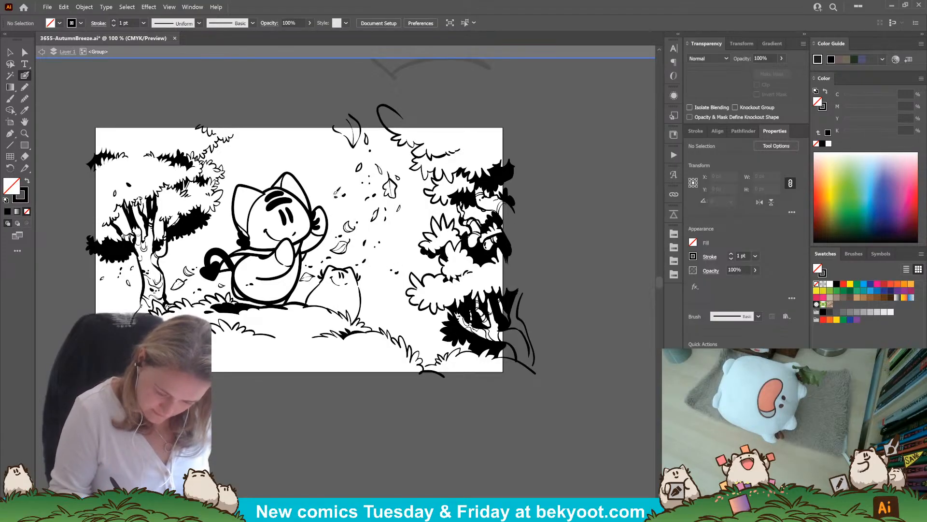
pyautogui.moveTo(197, 249); pyautogui.dragTo(193, 246)
pyautogui.moveTo(189, 251); pyautogui.dragTo(186, 252)
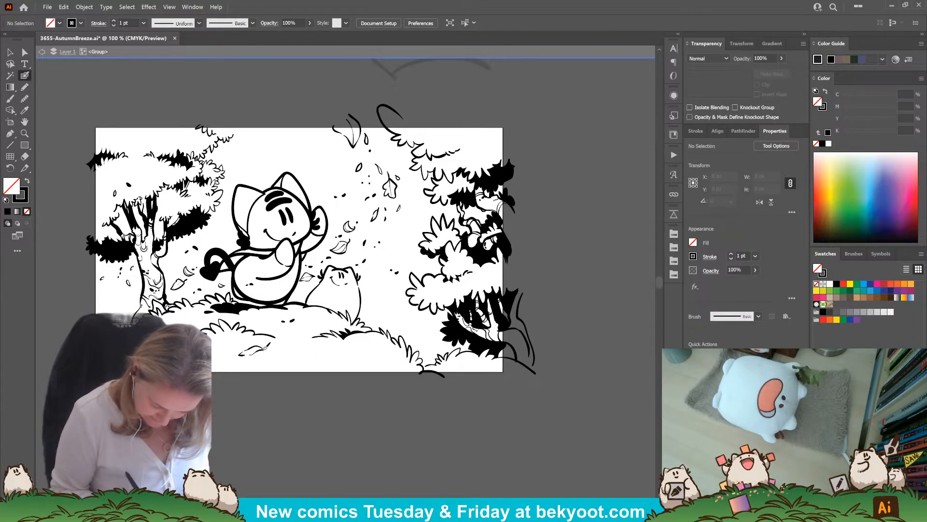
# Draw small fallen leaves and flecks with the Blob Brush across the grassy foreground, from below the cat character to the large tree
pyautogui.moveTo(269, 346); pyautogui.dragTo(267, 353)
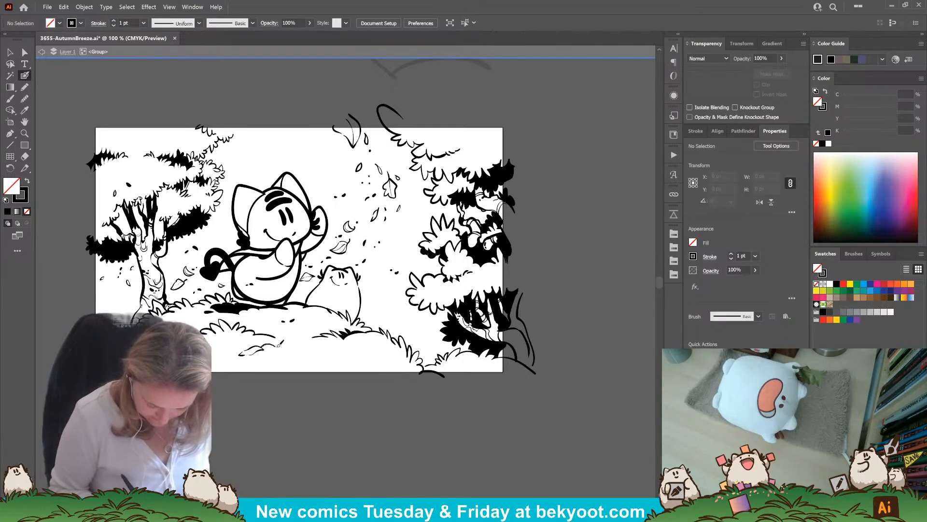
pyautogui.moveTo(279, 344); pyautogui.dragTo(263, 347)
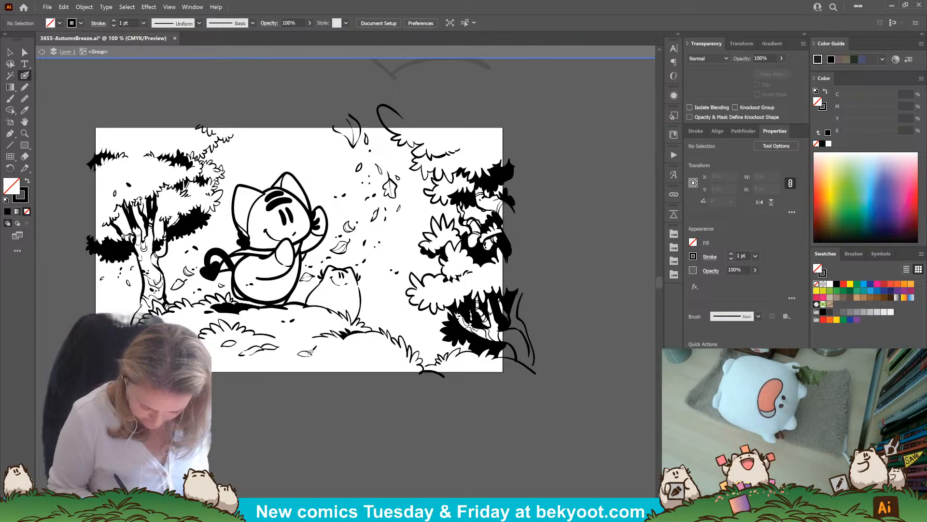
pyautogui.moveTo(316, 348); pyautogui.dragTo(311, 354)
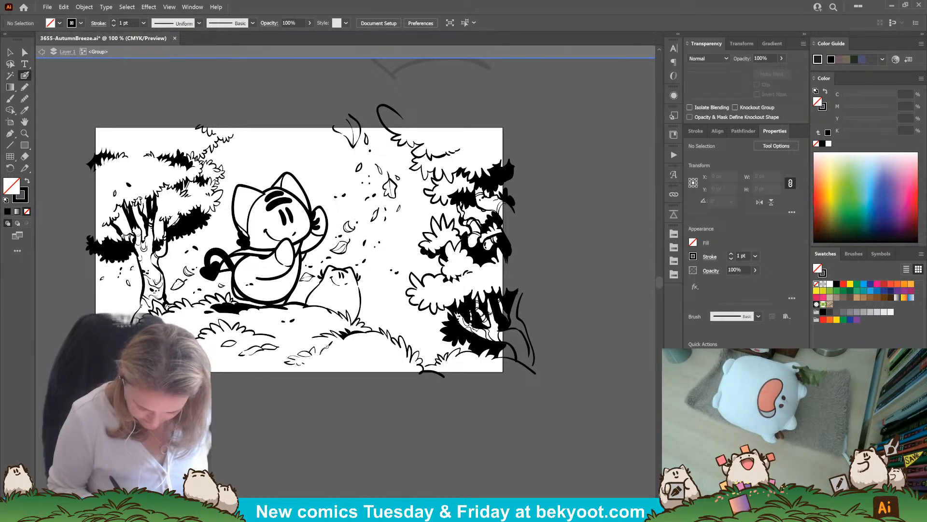
pyautogui.moveTo(322, 356)
pyautogui.mouseDown()
pyautogui.moveTo(384, 349)
pyautogui.moveTo(372, 354)
pyautogui.mouseUp()
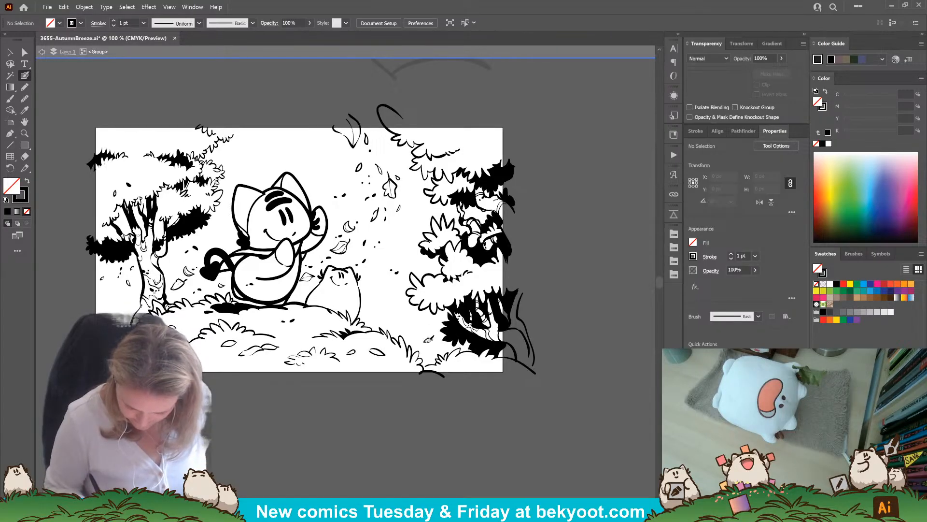
pyautogui.moveTo(425, 342); pyautogui.dragTo(432, 339)
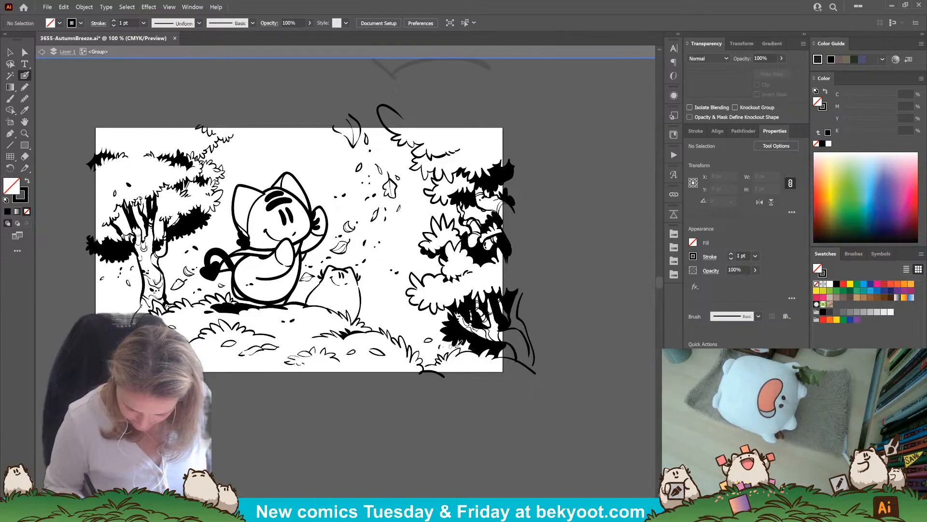
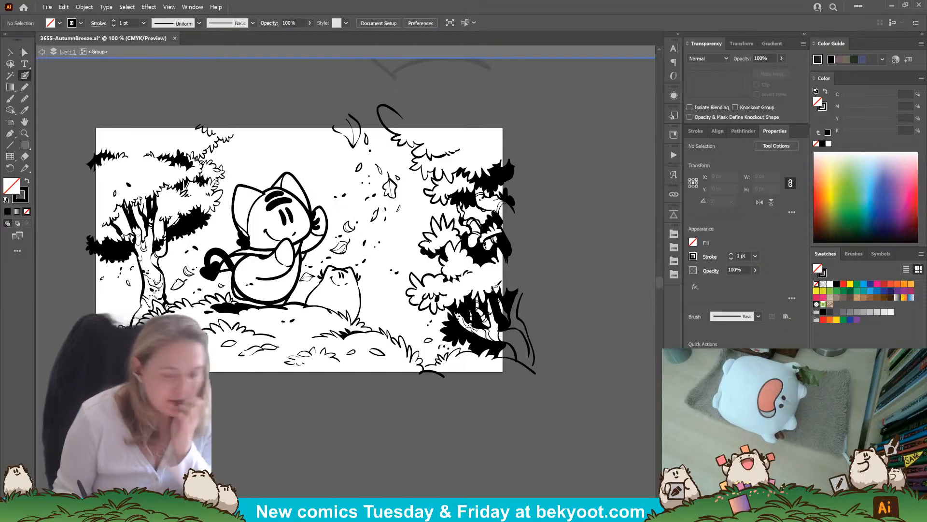
pyautogui.scroll(2, 497, 341)
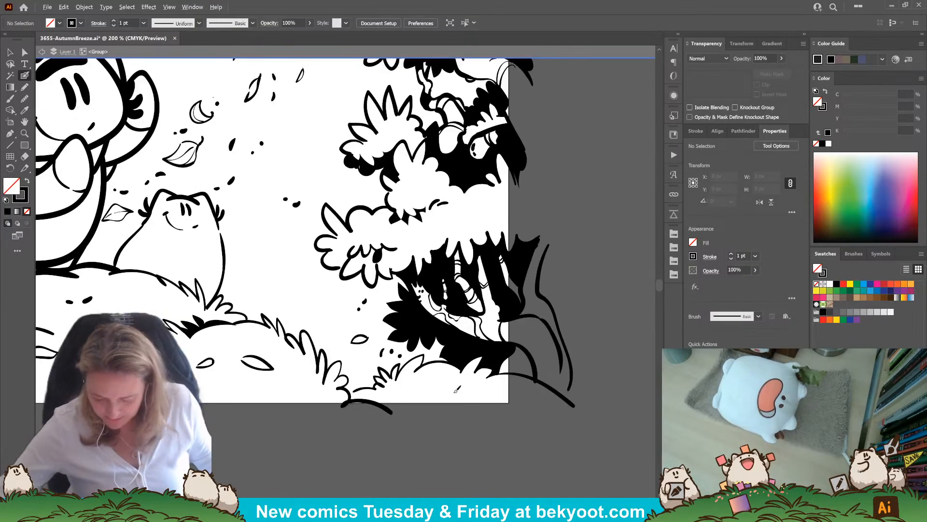
pyautogui.press('n')
pyautogui.moveTo(354, 446); pyautogui.dragTo(283, 457)
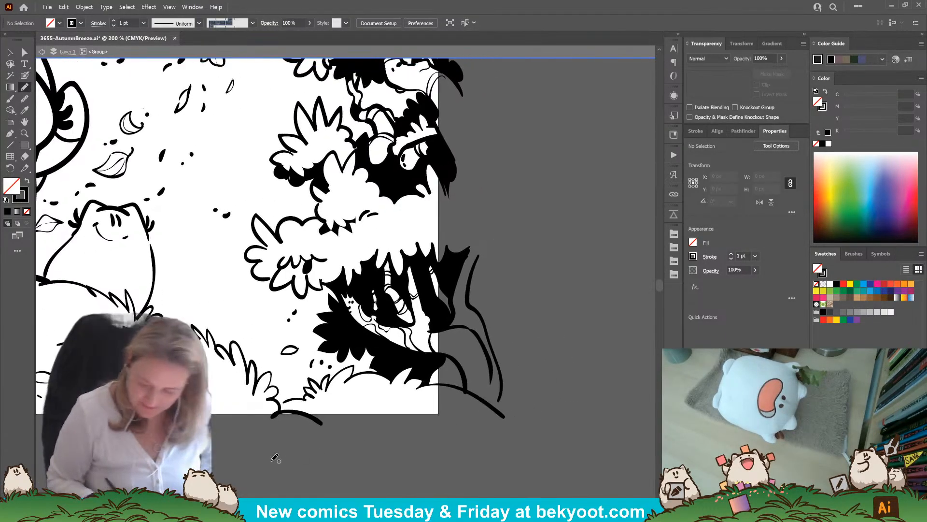
pyautogui.hotkey('shift', 'x')
pyautogui.moveTo(423, 303)
pyautogui.mouseDown()
pyautogui.moveTo(432, 329)
pyautogui.moveTo(410, 326)
pyautogui.moveTo(423, 303)
pyautogui.mouseUp()
pyautogui.keyDown('ctrl'); pyautogui.click(513, 293); pyautogui.keyUp('ctrl')
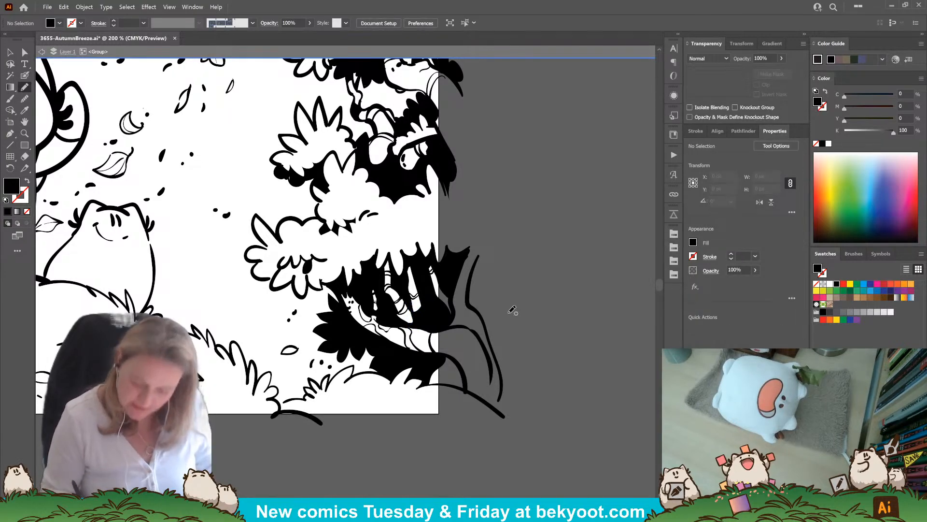
pyautogui.hotkey('ctrl', 'z')
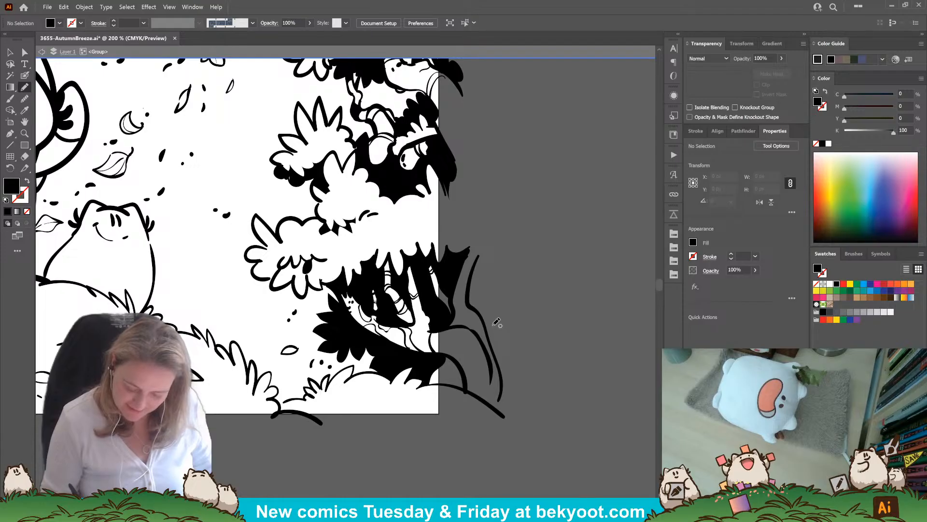
# Select the black foliage shadow and the trunk outline at the base of the large tree, and erase along their upper edge
pyautogui.click(10, 52)
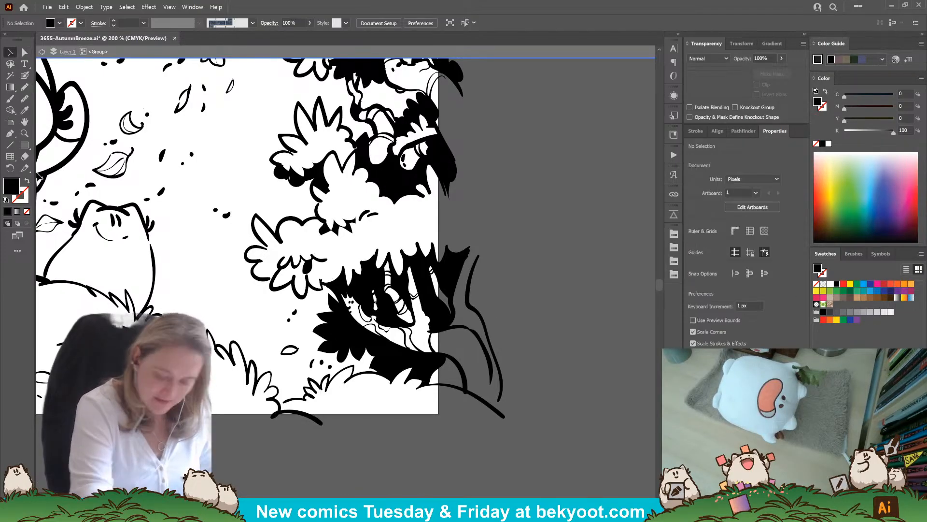
pyautogui.click(364, 332)
pyautogui.click(366, 436)
pyautogui.click(393, 369)
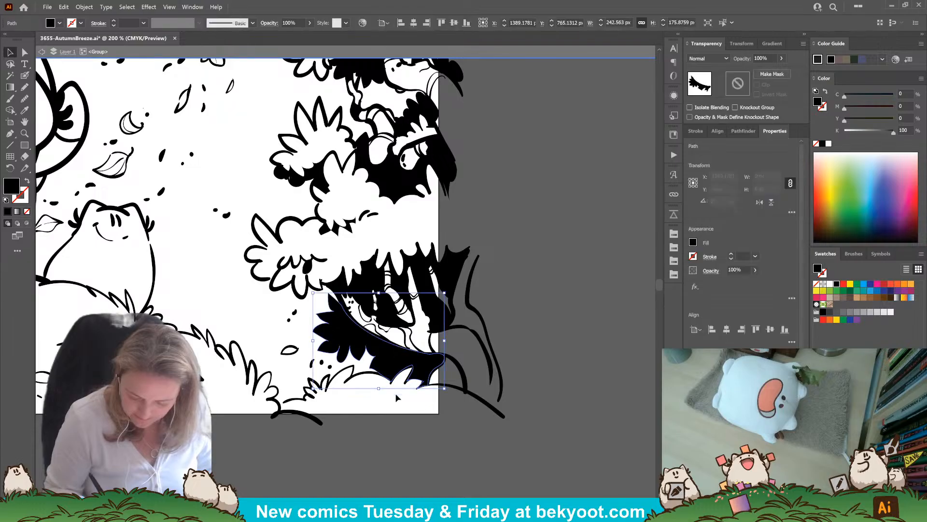
pyautogui.click(374, 442)
pyautogui.click(395, 357)
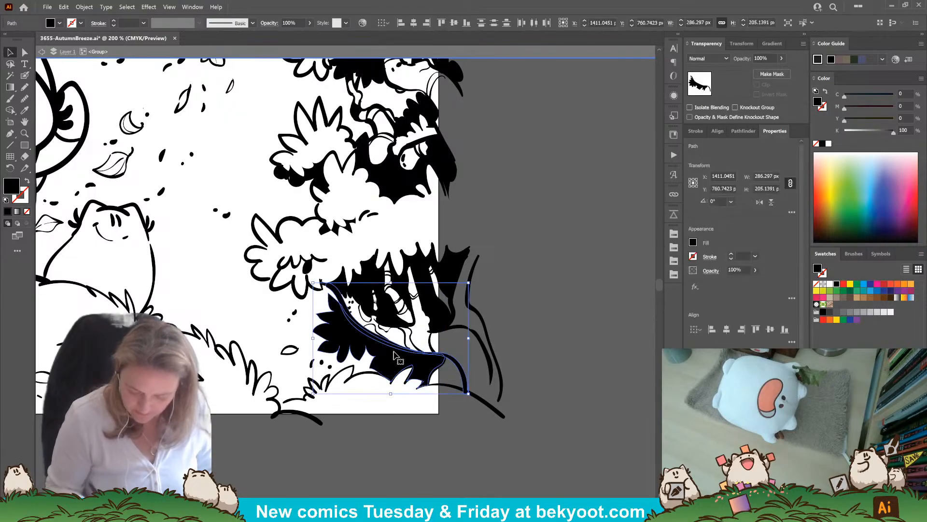
pyautogui.hotkey('shift', 'e')
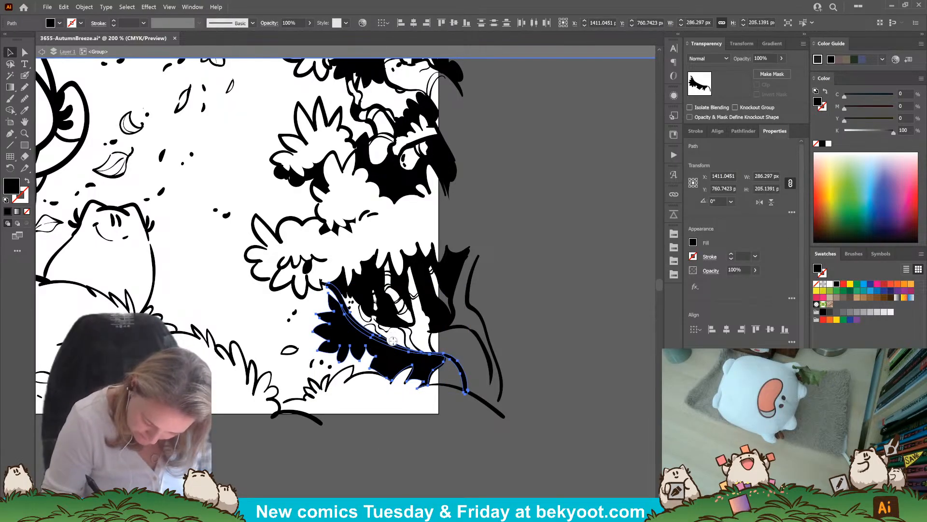
pyautogui.moveTo(393, 341)
pyautogui.mouseDown()
pyautogui.moveTo(401, 343)
pyautogui.moveTo(358, 319)
pyautogui.mouseUp()
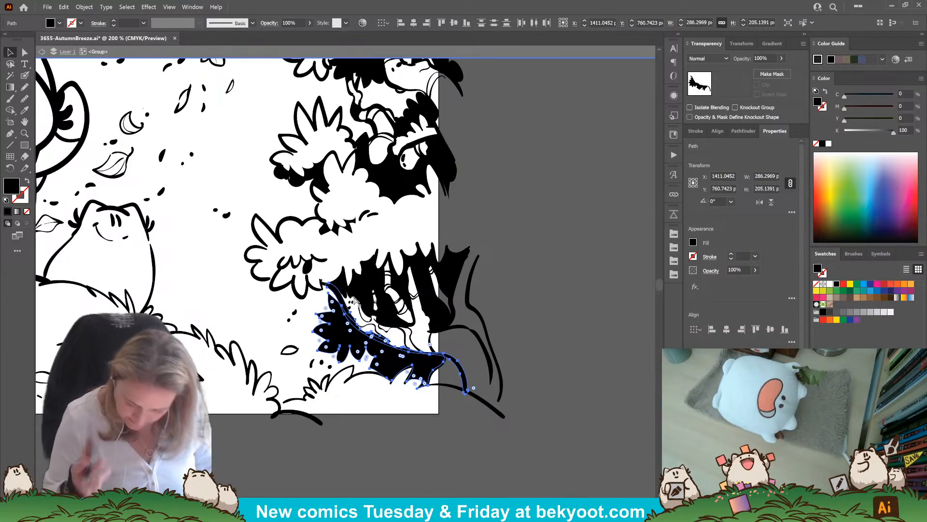
pyautogui.click(316, 440)
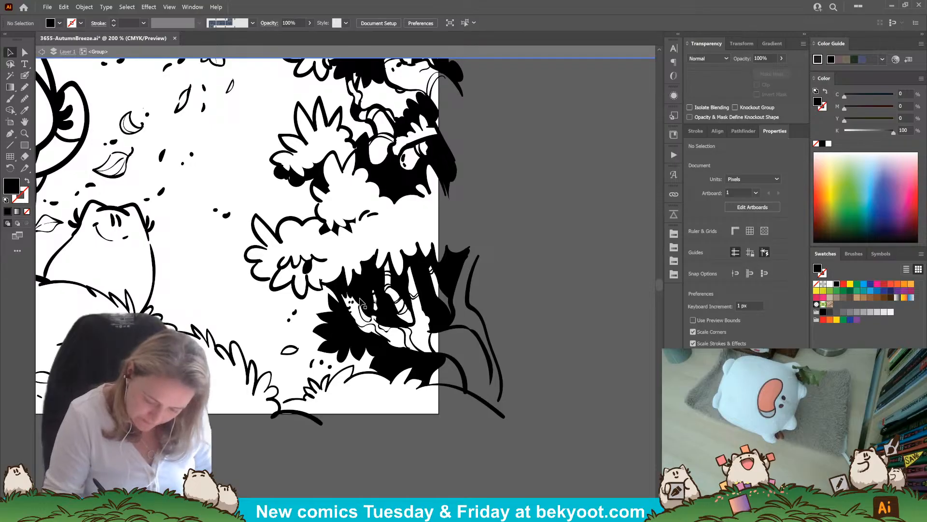
# Refine the branches and trunks below the large tree's lowest foliage cluster with short black Blob Brush strokes
pyautogui.click(25, 77)
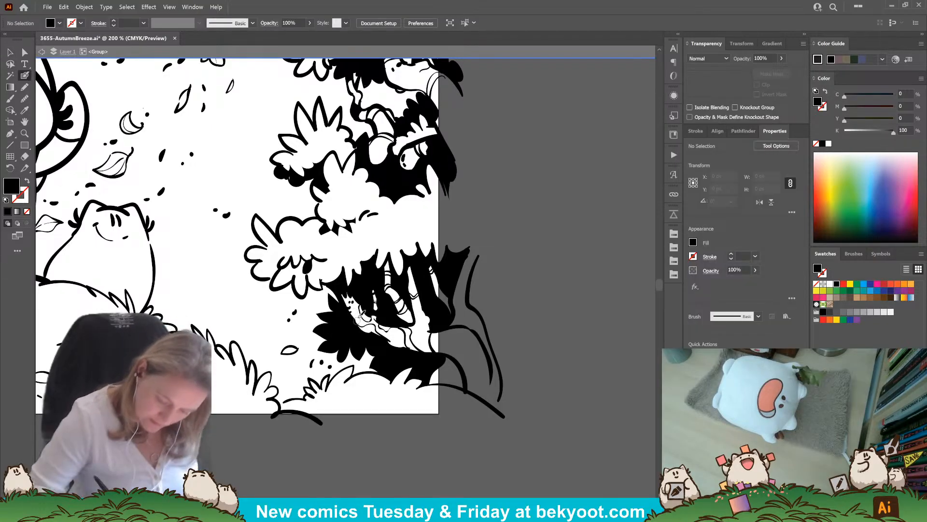
pyautogui.moveTo(355, 295); pyautogui.dragTo(366, 306)
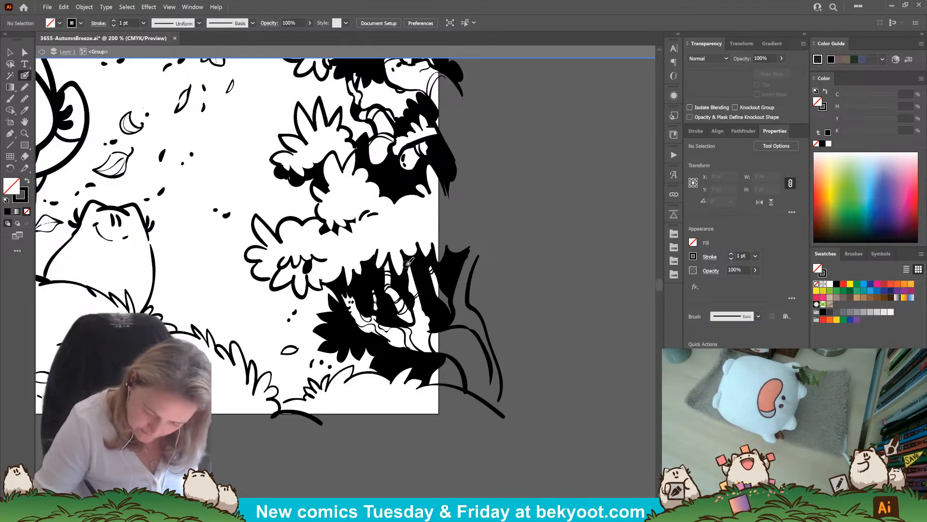
pyautogui.moveTo(413, 288); pyautogui.dragTo(418, 310)
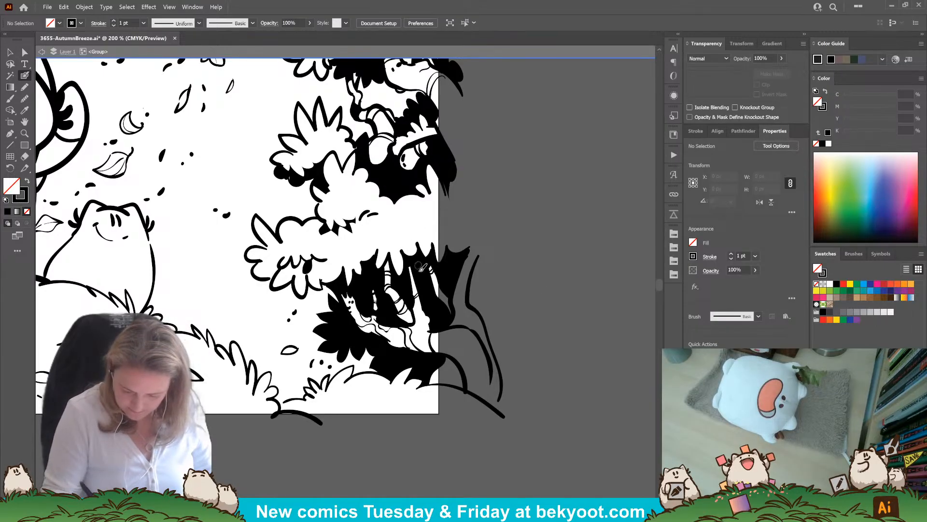
pyautogui.moveTo(422, 267)
pyautogui.mouseDown()
pyautogui.moveTo(433, 297)
pyautogui.moveTo(459, 310)
pyautogui.mouseUp()
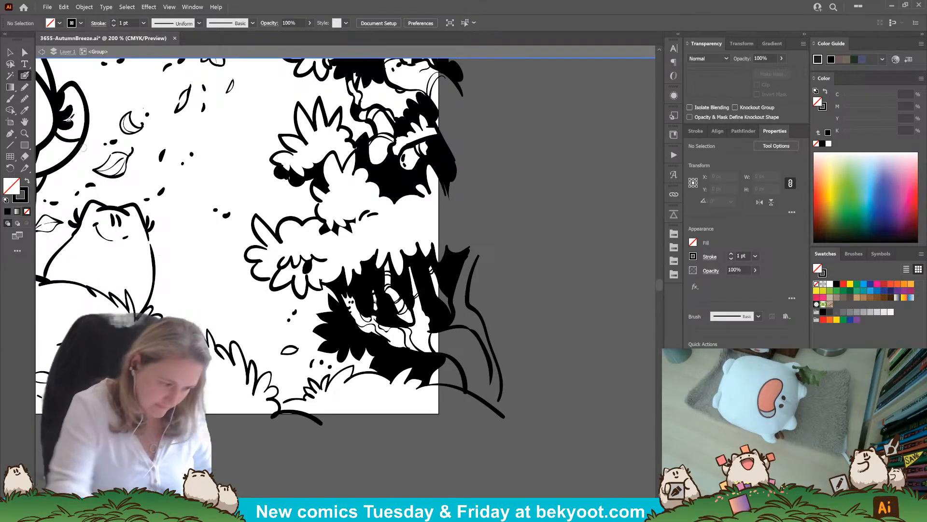
# Draw a small rounded Pencil shape at the base of the black gap between the trunks and cut it out as a compound path
pyautogui.press('n')
pyautogui.hotkey('shift', 'x')
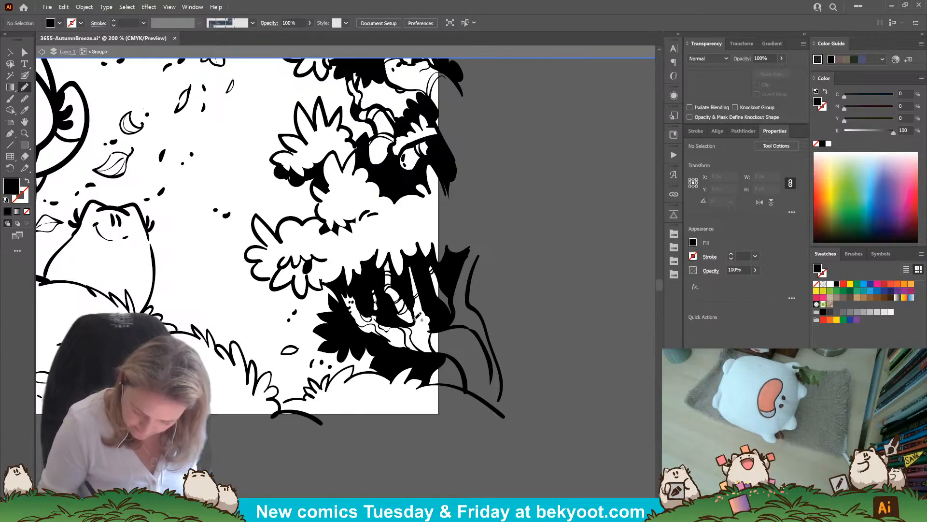
pyautogui.moveTo(415, 319)
pyautogui.mouseDown()
pyautogui.moveTo(430, 331)
pyautogui.moveTo(375, 324)
pyautogui.moveTo(366, 312)
pyautogui.moveTo(352, 318)
pyautogui.moveTo(363, 329)
pyautogui.moveTo(374, 319)
pyautogui.mouseUp()
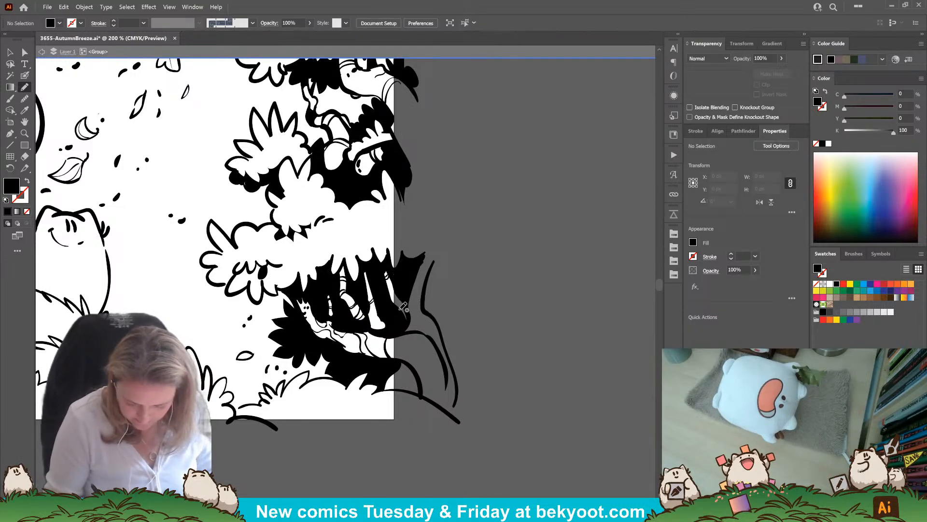
pyautogui.moveTo(403, 307)
pyautogui.mouseDown()
pyautogui.moveTo(400, 321)
pyautogui.moveTo(396, 308)
pyautogui.mouseUp()
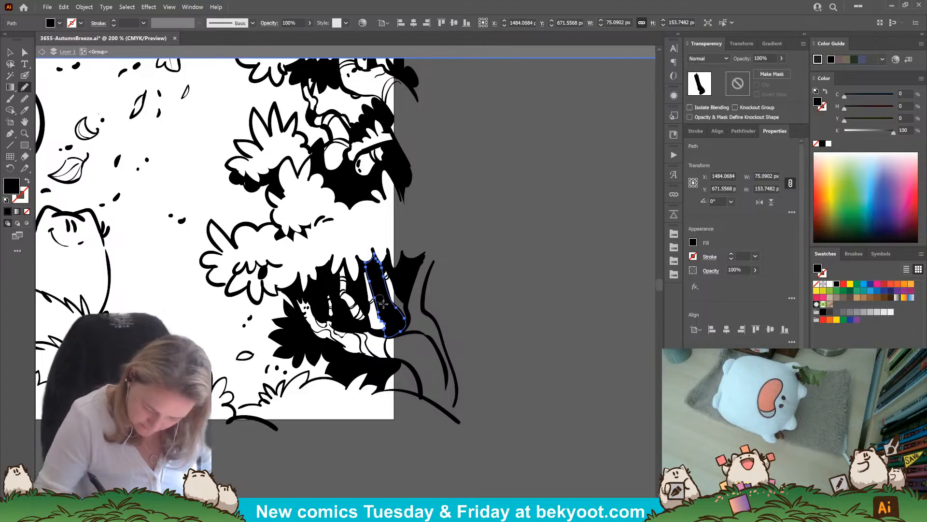
pyautogui.hotkey('ctrl', '8')
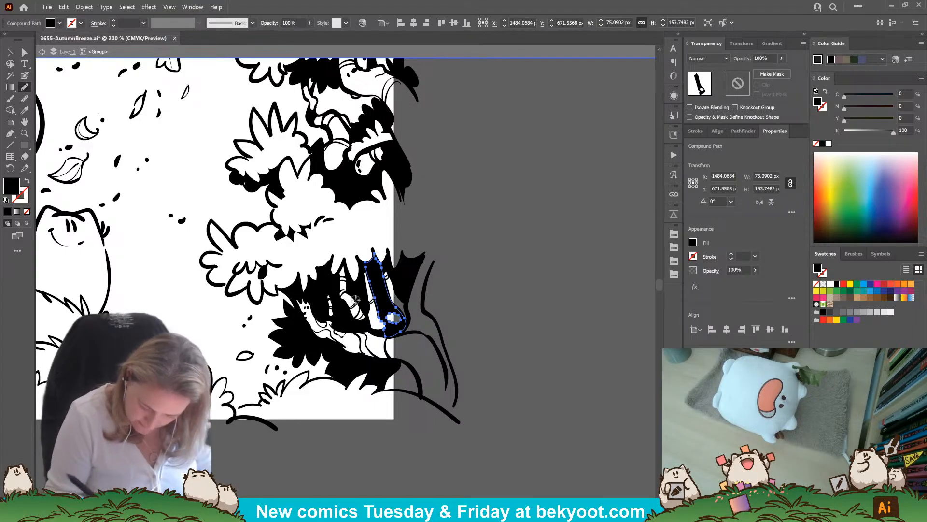
pyautogui.press('ctrl')
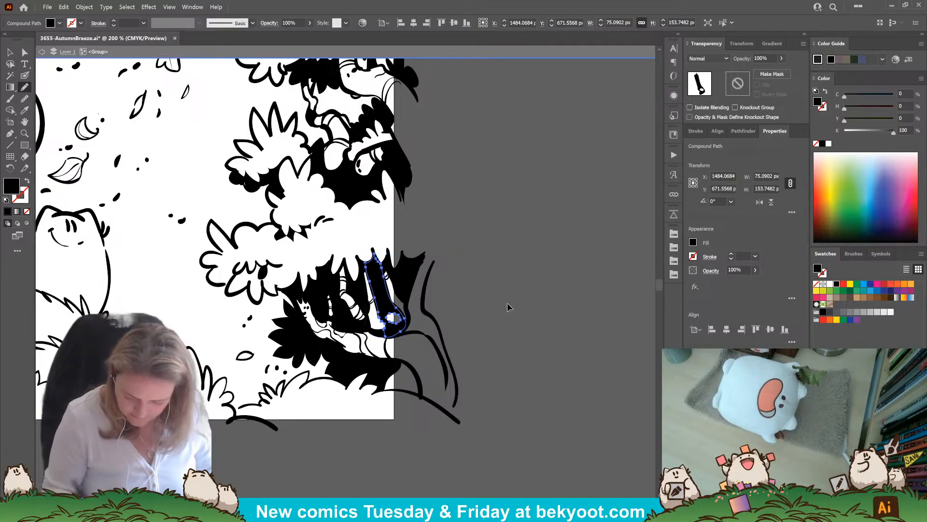
pyautogui.keyDown('ctrl'); pyautogui.click(507, 305); pyautogui.keyUp('ctrl')
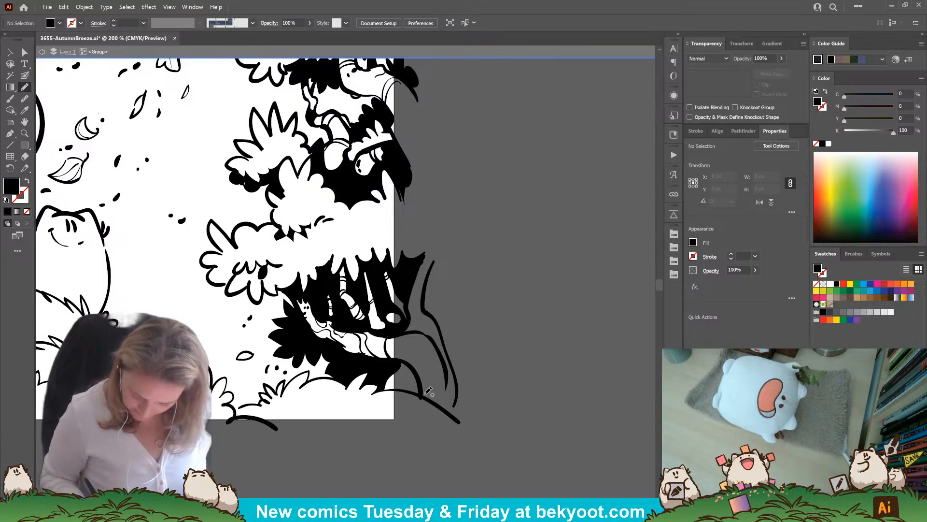
# Draw short Blob Brush strokes where the large tree's root meets the ground just outside the artboard, redoing the stroke that goes wrong
pyautogui.press('b')
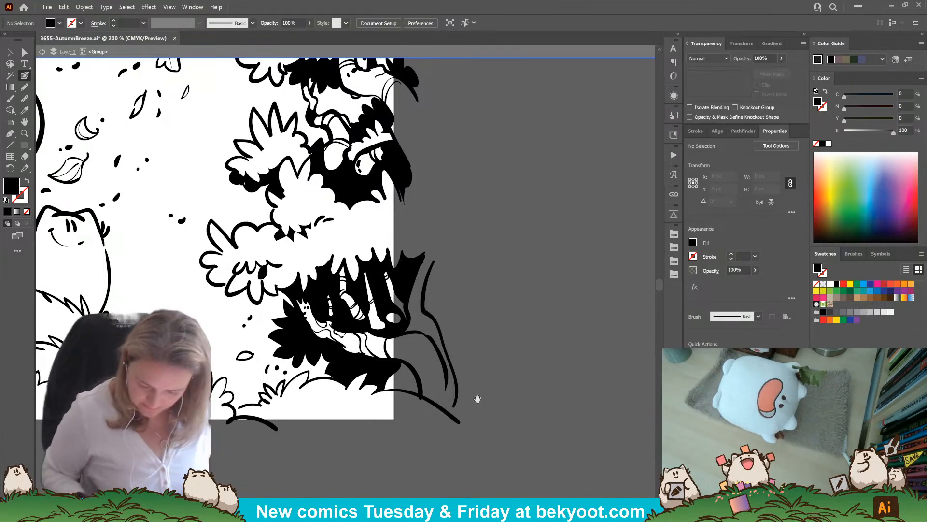
pyautogui.moveTo(478, 398); pyautogui.dragTo(409, 374)
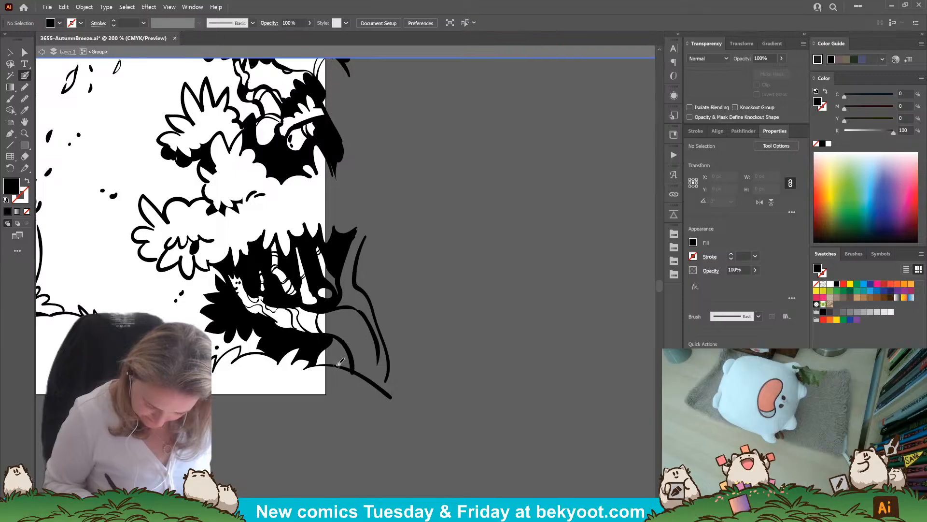
pyautogui.moveTo(334, 367)
pyautogui.mouseDown()
pyautogui.moveTo(355, 373)
pyautogui.moveTo(335, 368)
pyautogui.moveTo(343, 362)
pyautogui.mouseUp()
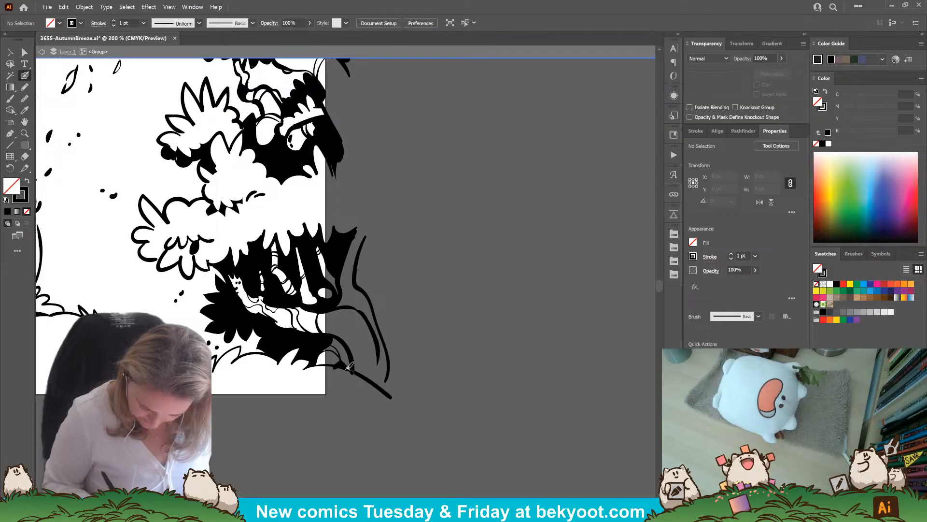
pyautogui.hotkey('ctrl', 'z')
pyautogui.moveTo(342, 366)
pyautogui.mouseDown()
pyautogui.moveTo(345, 358)
pyautogui.moveTo(335, 364)
pyautogui.mouseUp()
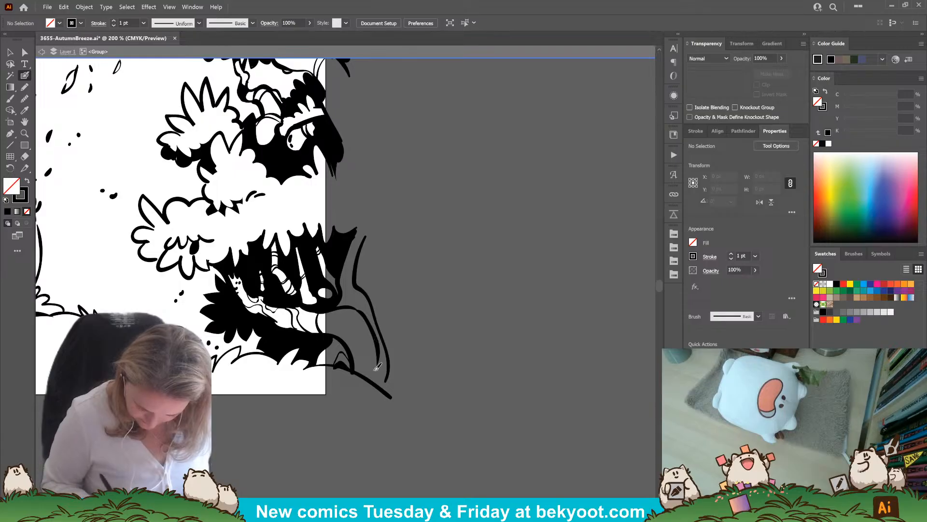
# Draw a curved root outline with the Blob Brush beside the large tree's base outside the artboard, undoing the stray upward stroke
pyautogui.moveTo(346, 338)
pyautogui.mouseDown()
pyautogui.moveTo(366, 350)
pyautogui.moveTo(368, 319)
pyautogui.moveTo(376, 341)
pyautogui.moveTo(354, 366)
pyautogui.moveTo(384, 344)
pyautogui.moveTo(407, 357)
pyautogui.moveTo(416, 387)
pyautogui.mouseUp()
pyautogui.moveTo(387, 338)
pyautogui.mouseDown()
pyautogui.moveTo(432, 261)
pyautogui.moveTo(393, 327)
pyautogui.moveTo(409, 286)
pyautogui.moveTo(400, 235)
pyautogui.moveTo(412, 184)
pyautogui.moveTo(383, 231)
pyautogui.moveTo(385, 271)
pyautogui.moveTo(373, 296)
pyautogui.mouseUp()
pyautogui.hotkey('ctrl', 'z')
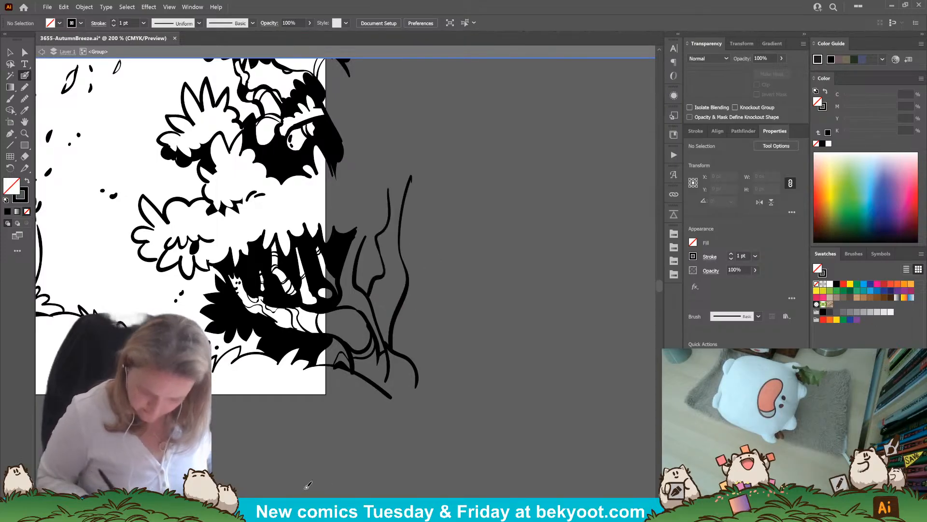
# Try extending the large tree's outer trunk upward with two bent contour lines, deleting and redrawing the inner line
pyautogui.moveTo(461, 305)
pyautogui.mouseDown()
pyautogui.moveTo(444, 355)
pyautogui.moveTo(444, 422)
pyautogui.mouseUp()
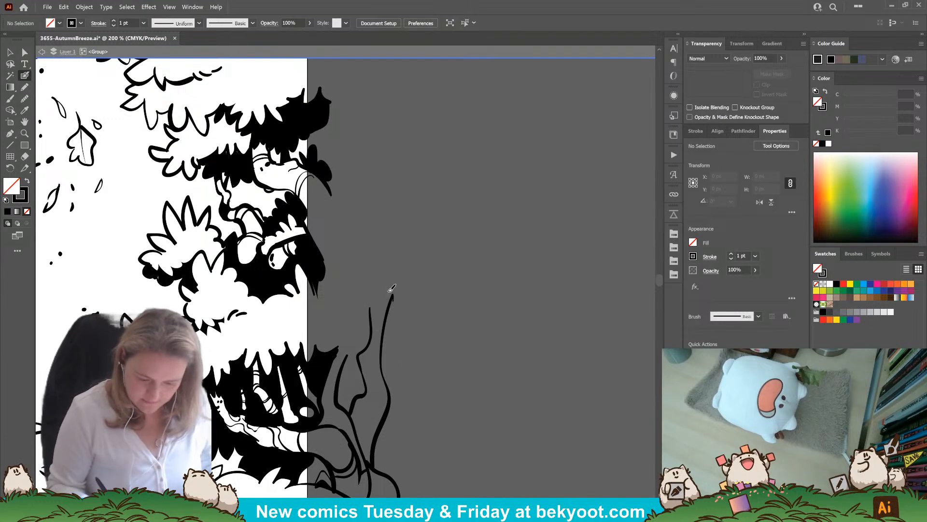
pyautogui.moveTo(392, 299)
pyautogui.mouseDown()
pyautogui.moveTo(393, 267)
pyautogui.moveTo(344, 199)
pyautogui.mouseUp()
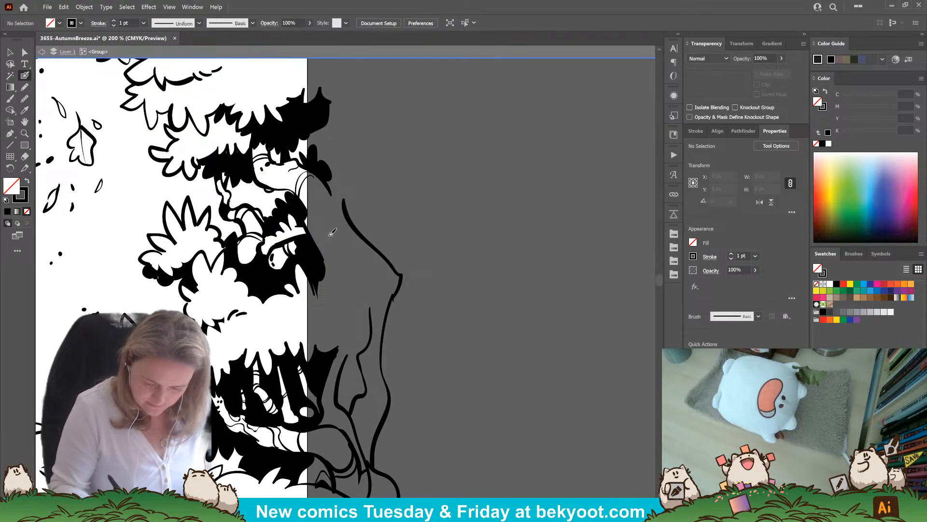
pyautogui.moveTo(332, 232); pyautogui.dragTo(369, 300)
pyautogui.keyDown('ctrl'); pyautogui.click(367, 353); pyautogui.keyUp('ctrl')
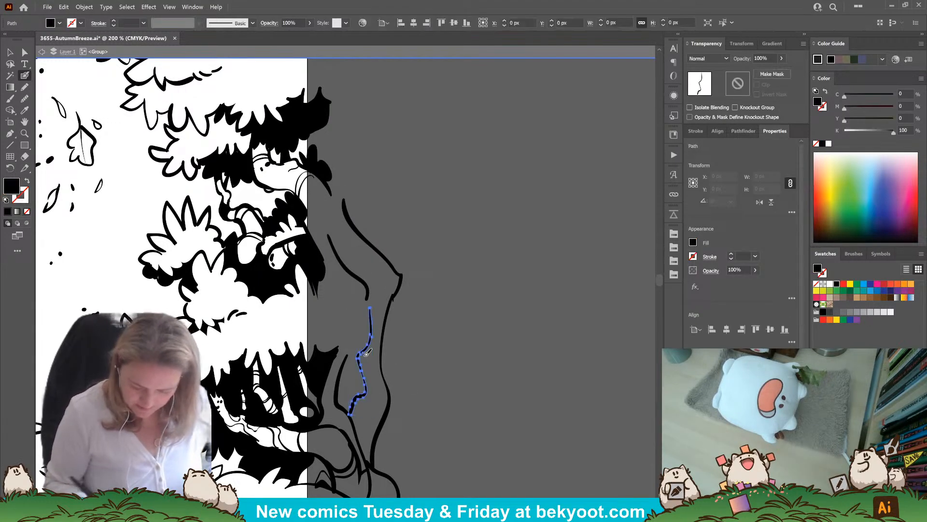
pyautogui.press('Delete')
pyautogui.moveTo(368, 301)
pyautogui.mouseDown()
pyautogui.moveTo(356, 331)
pyautogui.moveTo(359, 389)
pyautogui.moveTo(362, 416)
pyautogui.mouseUp()
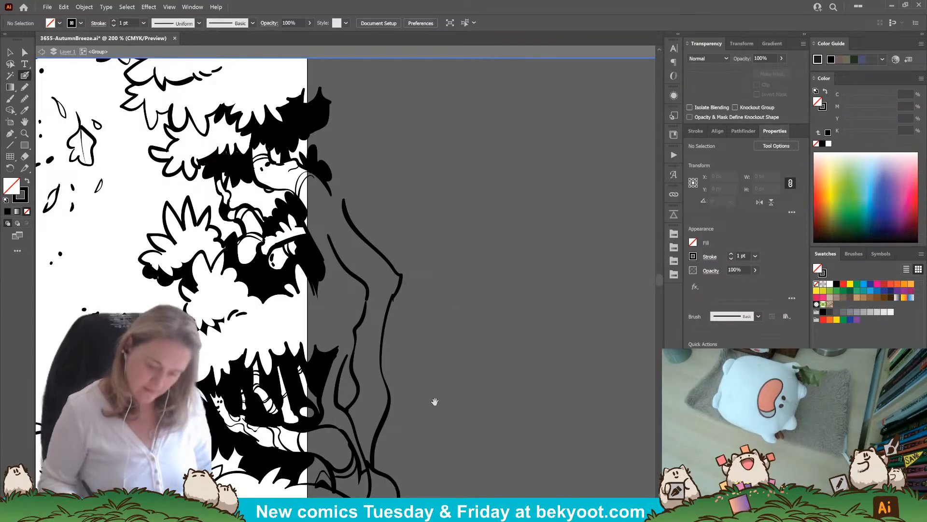
pyautogui.moveTo(434, 402)
pyautogui.mouseDown()
pyautogui.moveTo(478, 296)
pyautogui.moveTo(478, 393)
pyautogui.mouseUp()
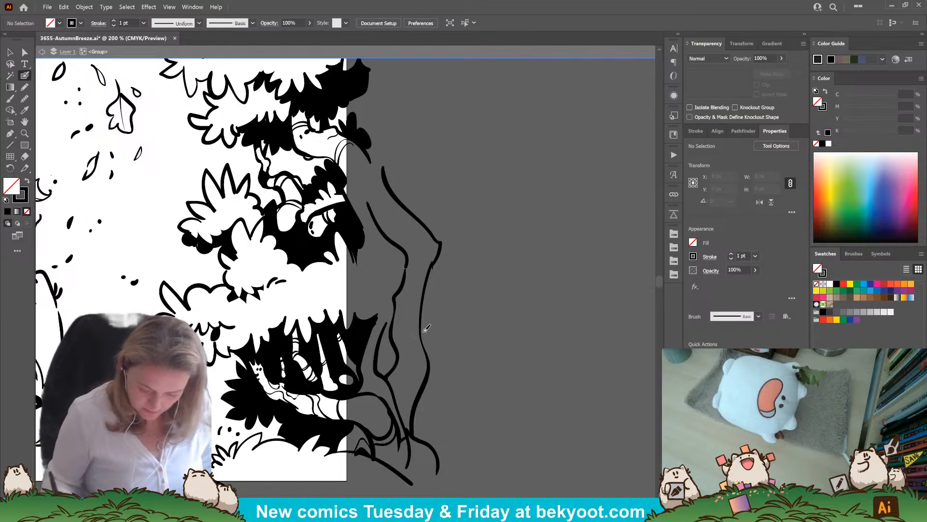
# Undo the tall trunk contour strokes outside the artboard, keeping the root outline at the base
pyautogui.hotkey('ctrl', 'z')
pyautogui.hotkey('ctrl', 'z')
pyautogui.hotkey('ctrl', 'z')
pyautogui.hotkey('ctrl', 'z')
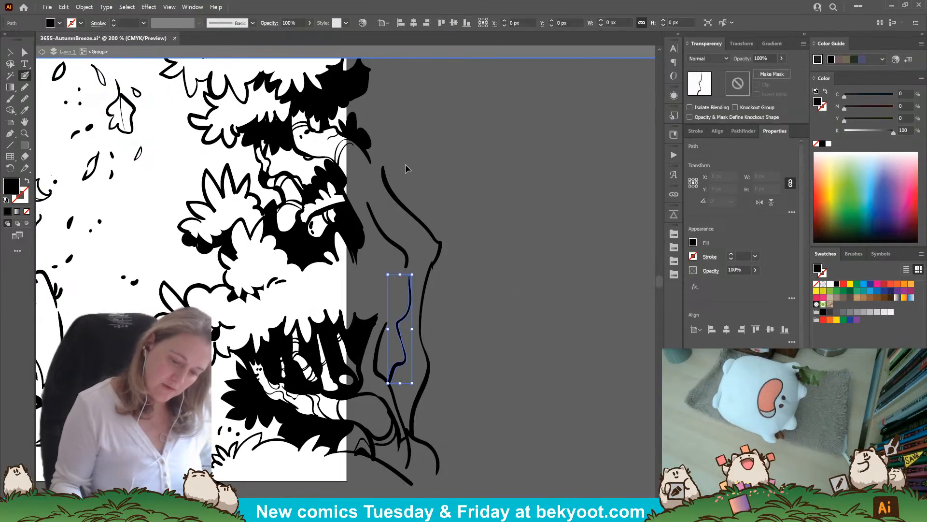
pyautogui.hotkey('ctrl', 'z')
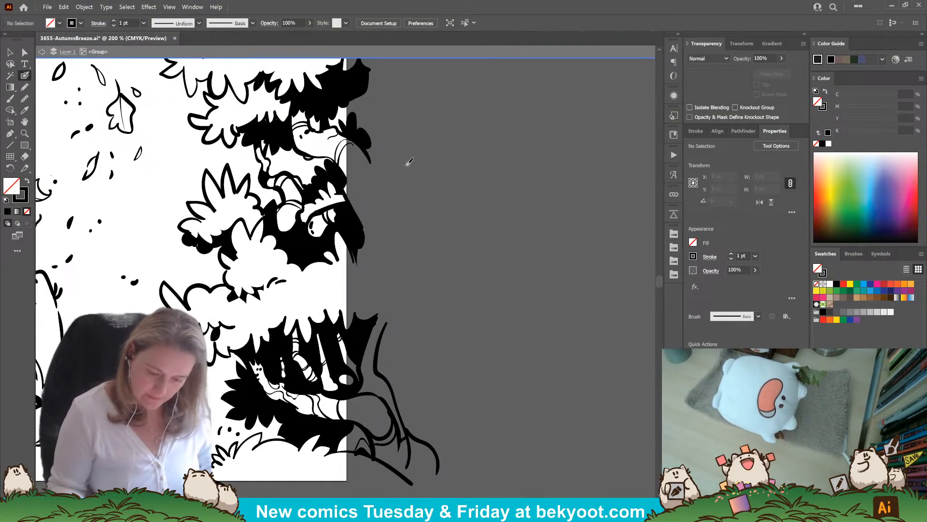
# Draw a large black-filled Pencil shape with a leafy inner edge over the large tree's base, extending beyond the artboard
pyautogui.press('n')
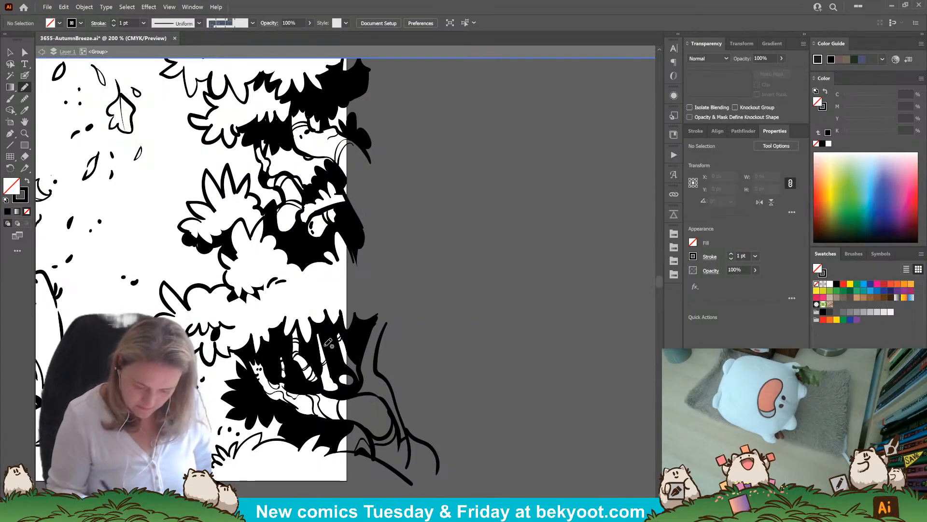
pyautogui.hotkey('shift', 'x')
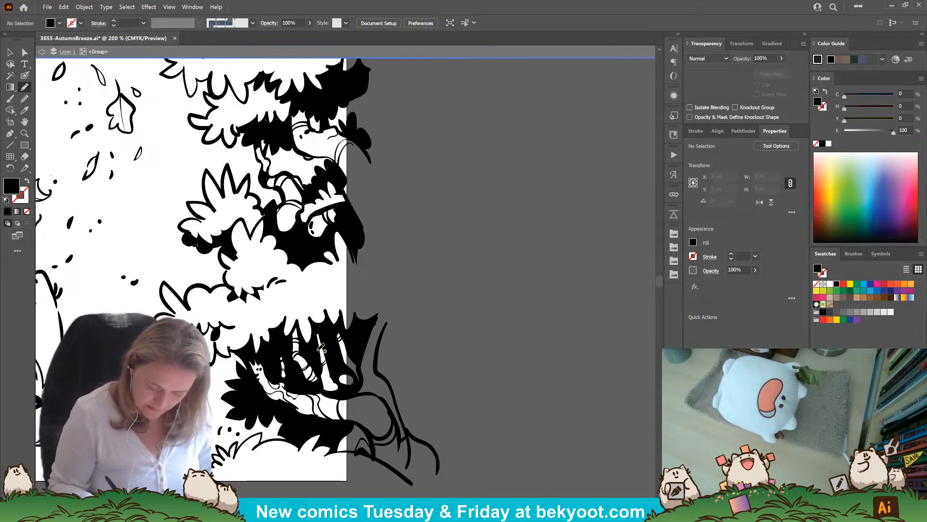
pyautogui.moveTo(309, 303)
pyautogui.mouseDown()
pyautogui.moveTo(333, 327)
pyautogui.moveTo(333, 353)
pyautogui.moveTo(335, 340)
pyautogui.moveTo(347, 373)
pyautogui.moveTo(337, 375)
pyautogui.moveTo(344, 389)
pyautogui.moveTo(354, 386)
pyautogui.moveTo(342, 402)
pyautogui.moveTo(329, 394)
pyautogui.moveTo(334, 415)
pyautogui.moveTo(318, 412)
pyautogui.moveTo(334, 428)
pyautogui.moveTo(332, 449)
pyautogui.moveTo(376, 461)
pyautogui.moveTo(427, 445)
pyautogui.moveTo(438, 331)
pyautogui.moveTo(394, 272)
pyautogui.moveTo(357, 297)
pyautogui.moveTo(343, 260)
pyautogui.moveTo(340, 286)
pyautogui.moveTo(321, 273)
pyautogui.moveTo(315, 299)
pyautogui.mouseUp()
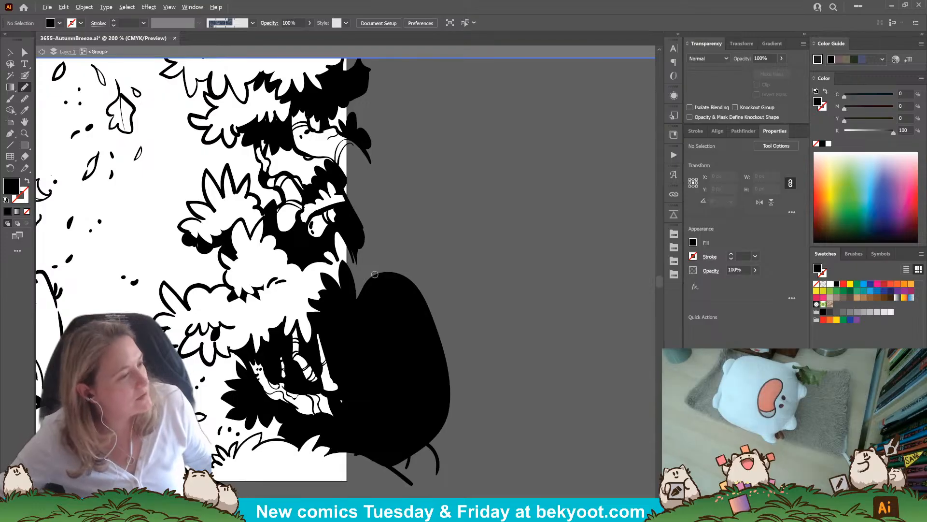
# Move the large black foliage shape away from the tree onto the empty canvas beside the artboard
pyautogui.hotkey('ctrl', '1')
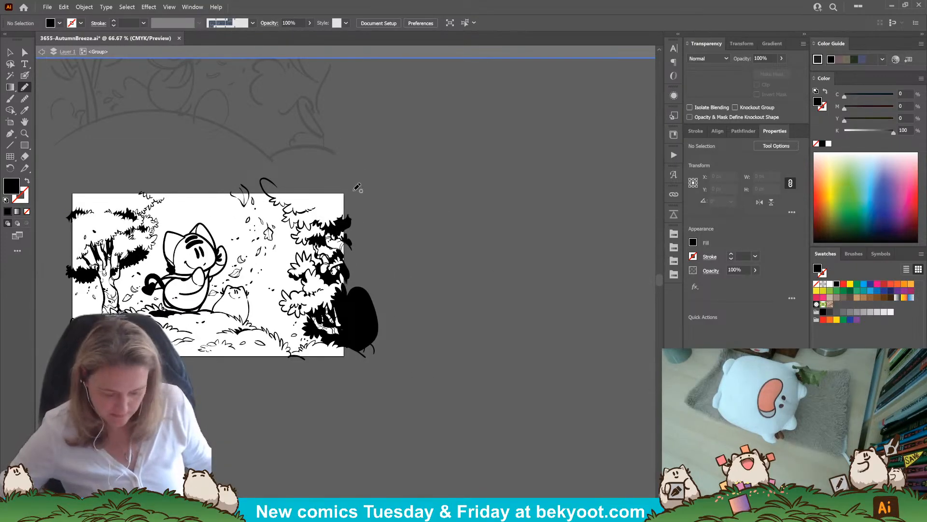
pyautogui.moveTo(275, 387); pyautogui.dragTo(420, 429)
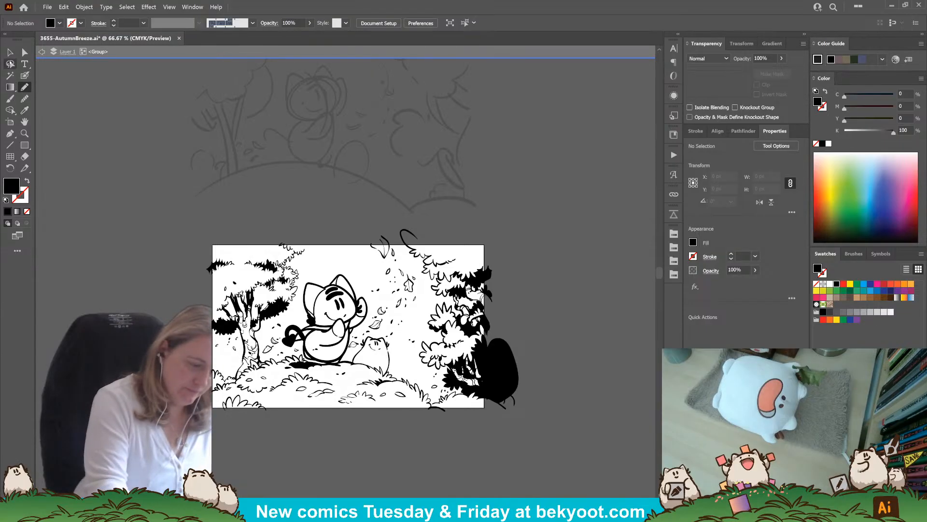
pyautogui.click(10, 54)
pyautogui.moveTo(381, 448); pyautogui.dragTo(283, 442)
pyautogui.moveTo(404, 356); pyautogui.dragTo(474, 313)
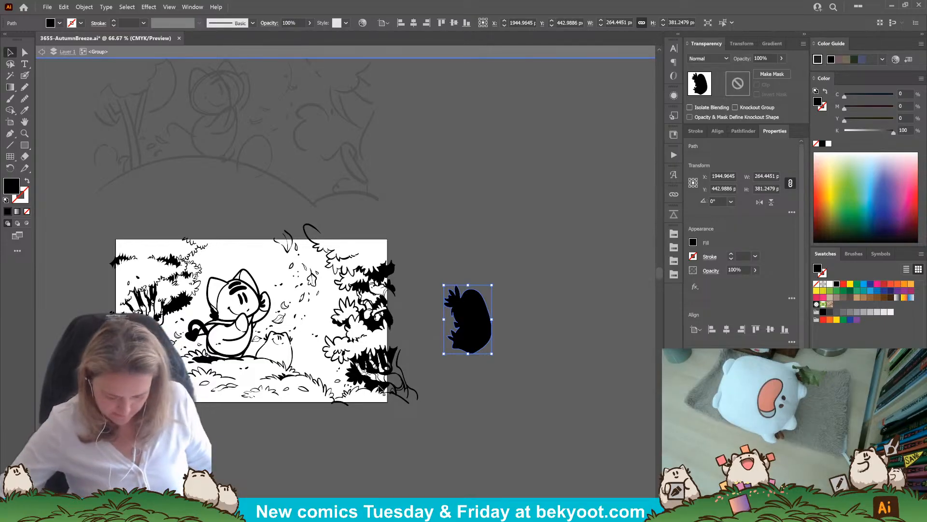
# Move the heart tip off the cat character's tail and delete the curved tail stroke
pyautogui.scroll(3, 186, 377)
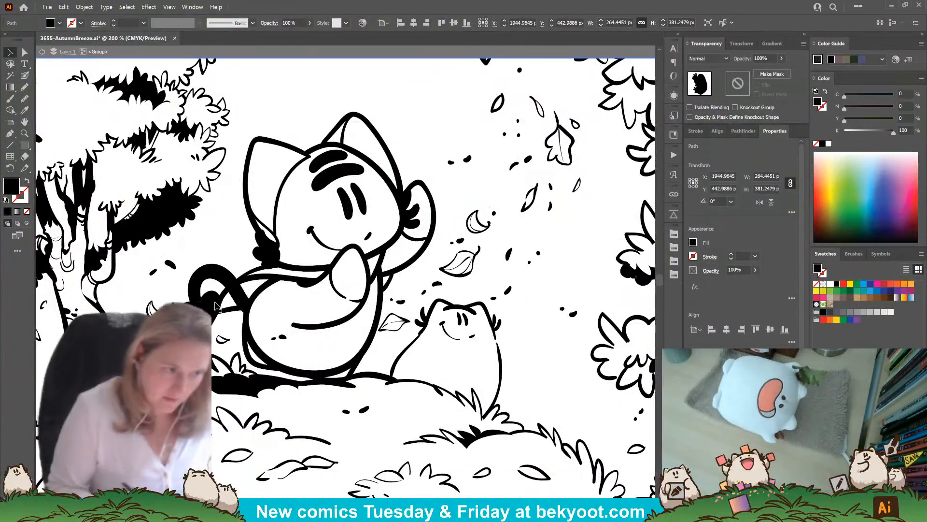
pyautogui.click(211, 272)
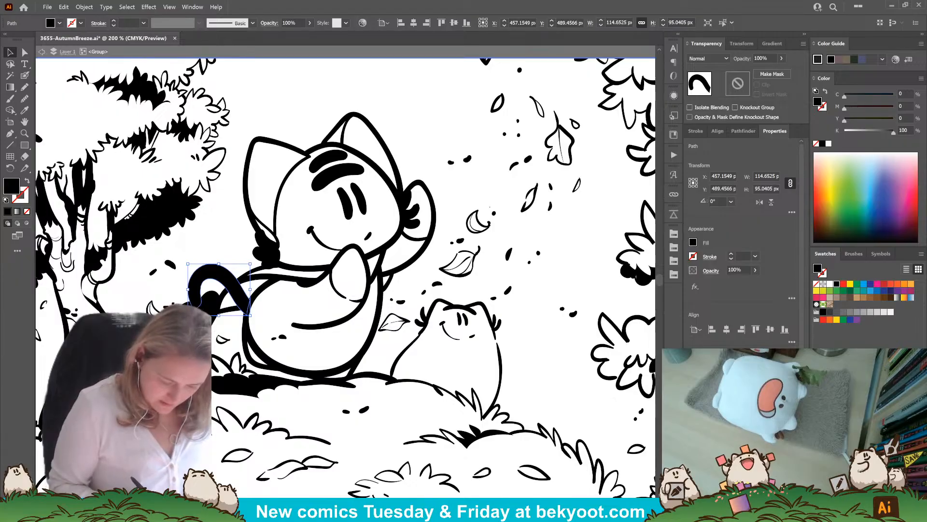
pyautogui.click(214, 322)
pyautogui.click(229, 277)
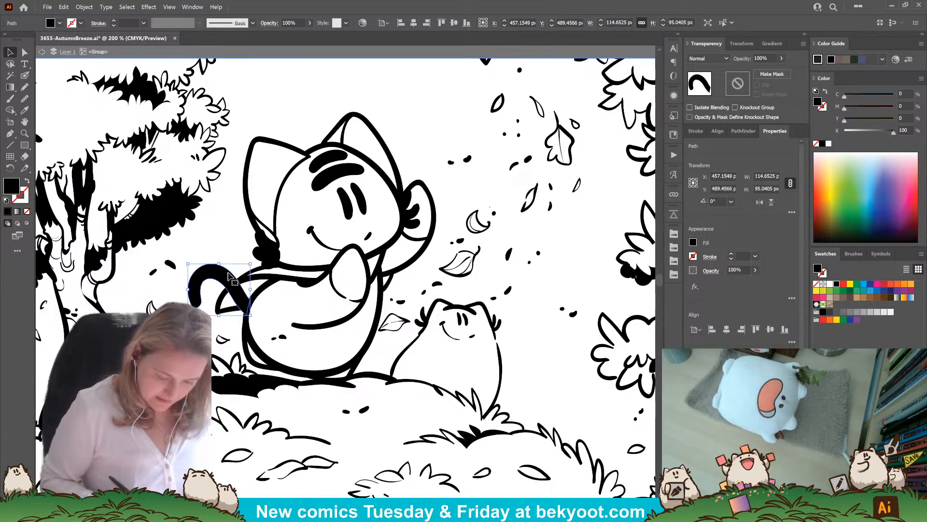
pyautogui.press('Delete')
# Draw a thick downward-curving tail behind the cat character with the Blob Brush, undoing the first attempt
pyautogui.click(24, 76)
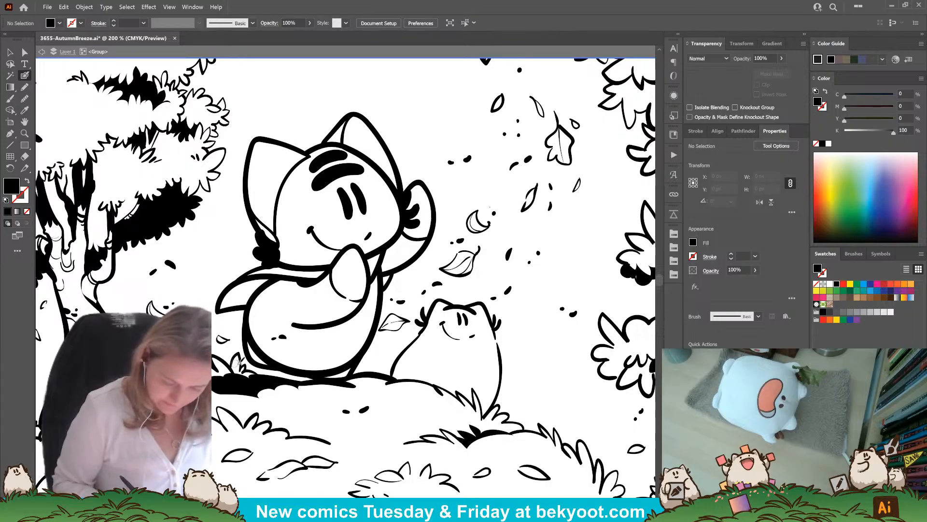
pyautogui.press('Return')
pyautogui.press('Return')
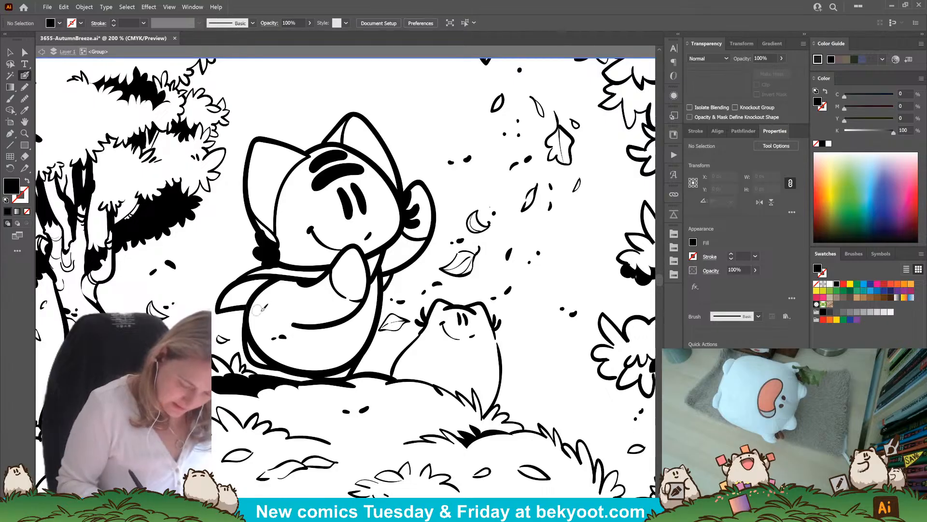
pyautogui.moveTo(261, 308); pyautogui.dragTo(255, 316)
pyautogui.moveTo(198, 275); pyautogui.dragTo(199, 273)
pyautogui.hotkey('ctrl', 'z')
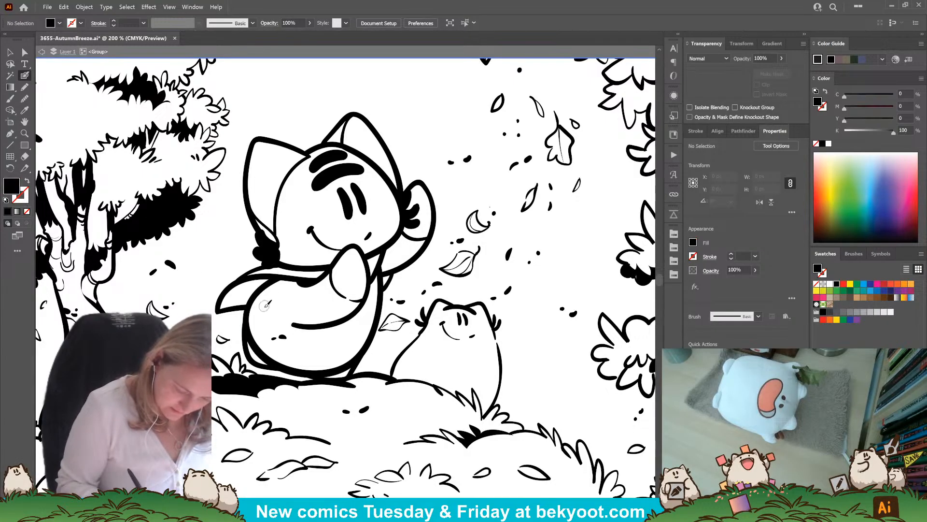
pyautogui.moveTo(263, 308)
pyautogui.mouseDown()
pyautogui.moveTo(241, 315)
pyautogui.moveTo(201, 288)
pyautogui.mouseUp()
# Rotate the new downward-curving tail and shift it so its end meets the character's back
pyautogui.keyDown('ctrl'); pyautogui.click(268, 284); pyautogui.keyUp('ctrl')
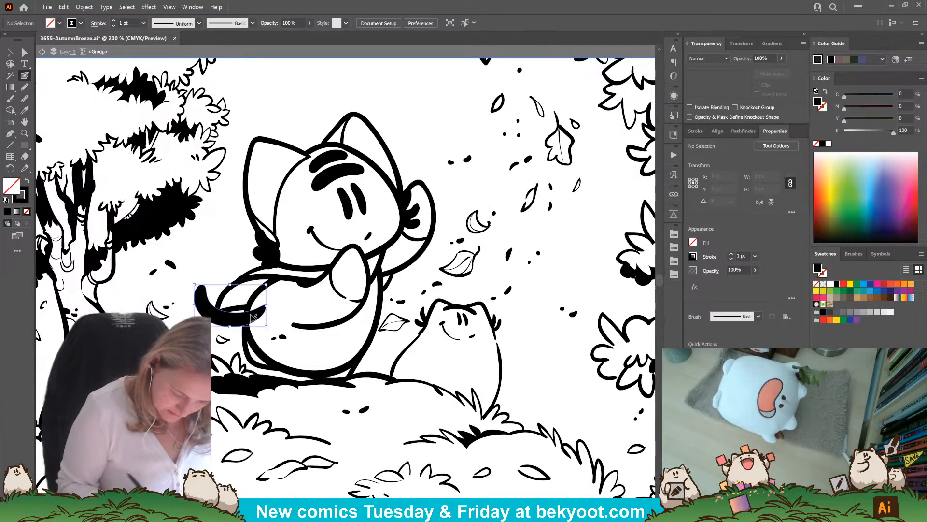
pyautogui.moveTo(272, 282); pyautogui.dragTo(259, 269)
pyautogui.hotkey('ctrl', 'z')
pyautogui.keyDown('ctrl'); pyautogui.click(225, 309); pyautogui.keyUp('ctrl')
pyautogui.moveTo(231, 319); pyautogui.dragTo(227, 324)
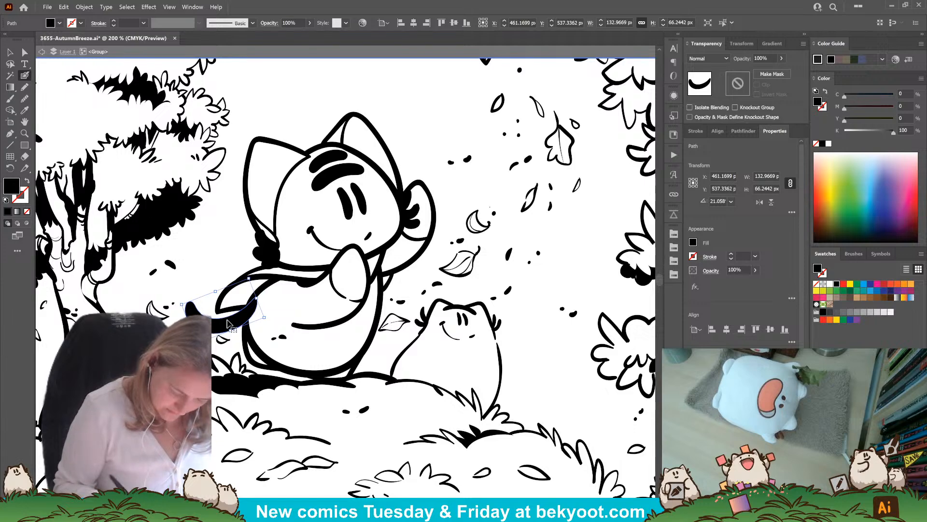
# Rotate the heart and place it on the tip of the downward-curving tail, deleting the small specks nearby
pyautogui.keyDown('ctrl'); pyautogui.click(165, 349); pyautogui.keyUp('ctrl')
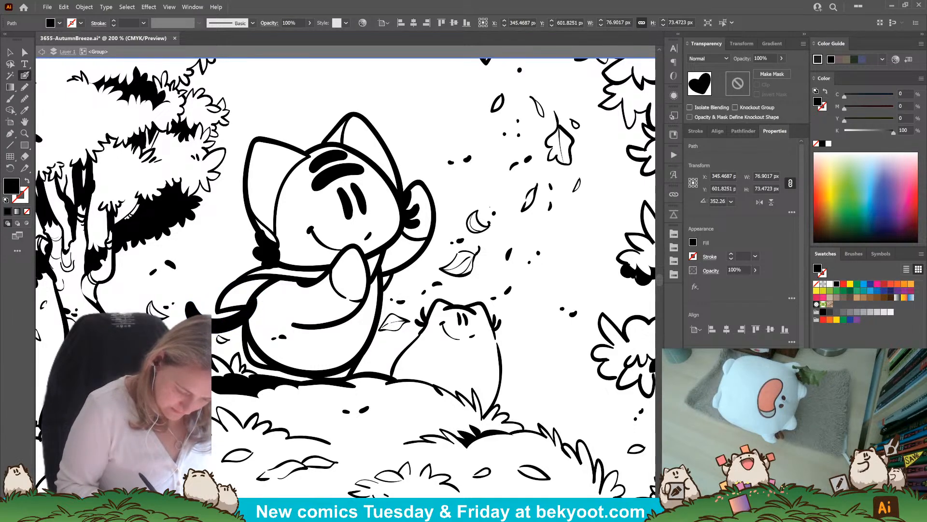
pyautogui.moveTo(193, 319); pyautogui.dragTo(206, 259)
pyautogui.click(167, 306)
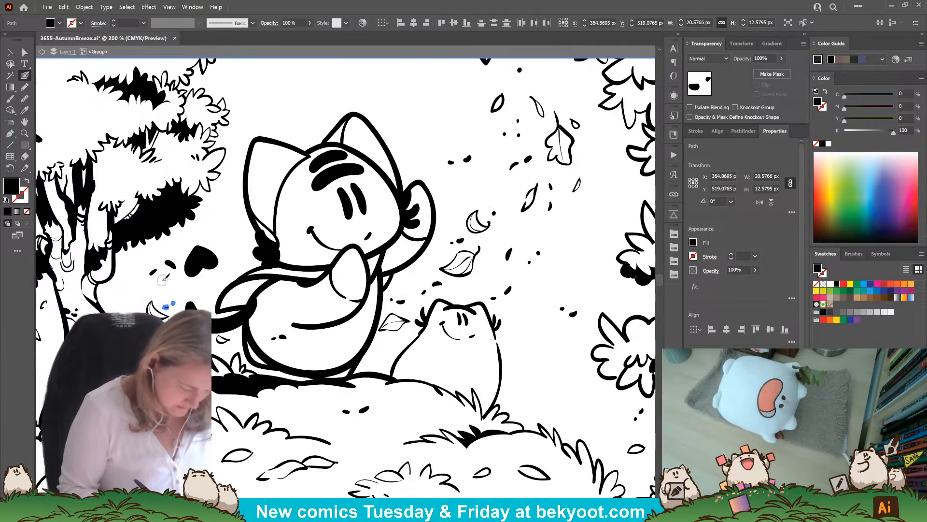
pyautogui.press('Delete')
pyautogui.moveTo(205, 265); pyautogui.dragTo(192, 302)
pyautogui.keyDown('ctrl'); pyautogui.click(232, 248); pyautogui.keyUp('ctrl')
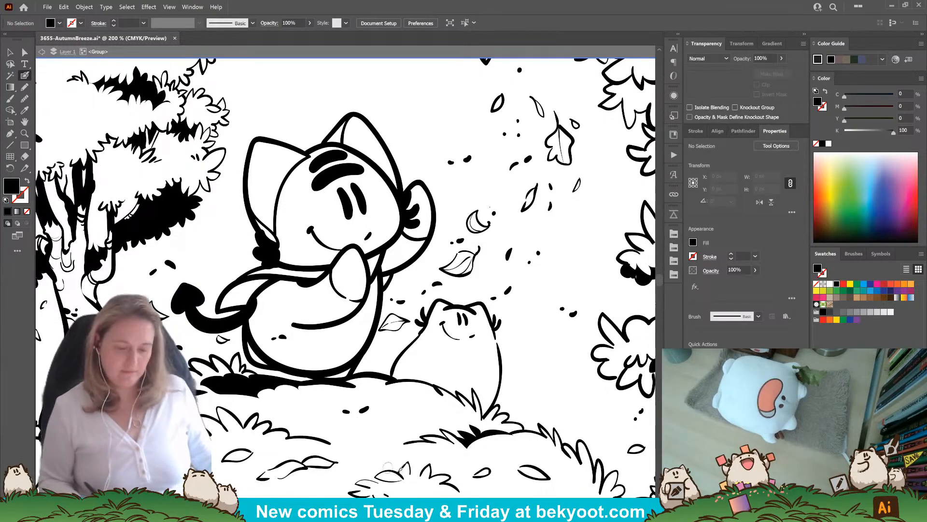
# Undo the downward-curving tail and the heart changes until the original curled tail is restored
pyautogui.hotkey('ctrl', 'z')
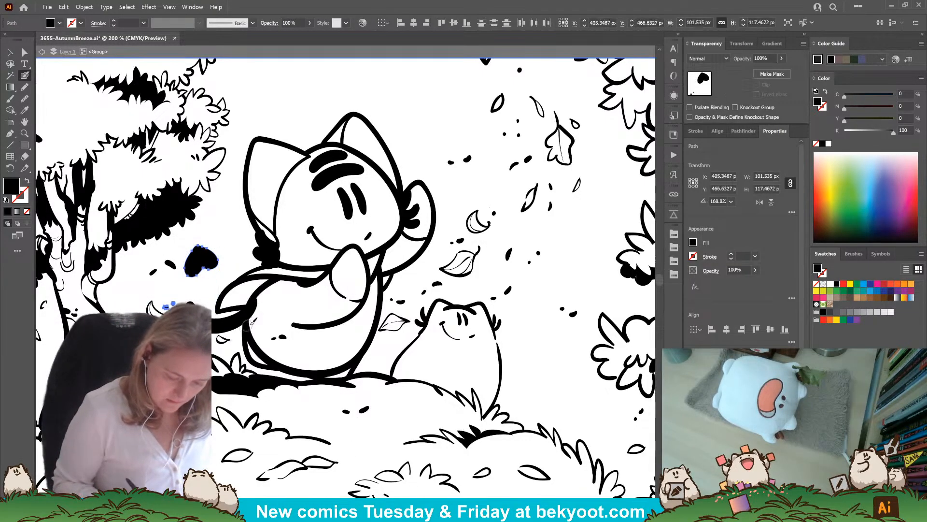
pyautogui.hotkey('ctrl', 'z')
pyautogui.hotkey('ctrl', 'z')
pyautogui.hotkey('ctrl', 'z')
pyautogui.hotkey('ctrl', 'z')
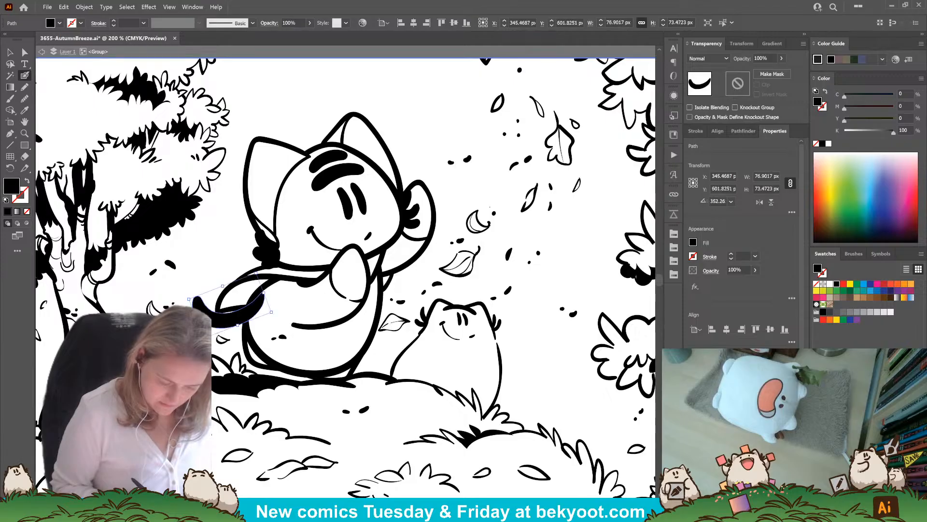
pyautogui.hotkey('ctrl', 'z')
pyautogui.hotkey('ctrl', 'z')
pyautogui.hotkey('ctrl', 'z')
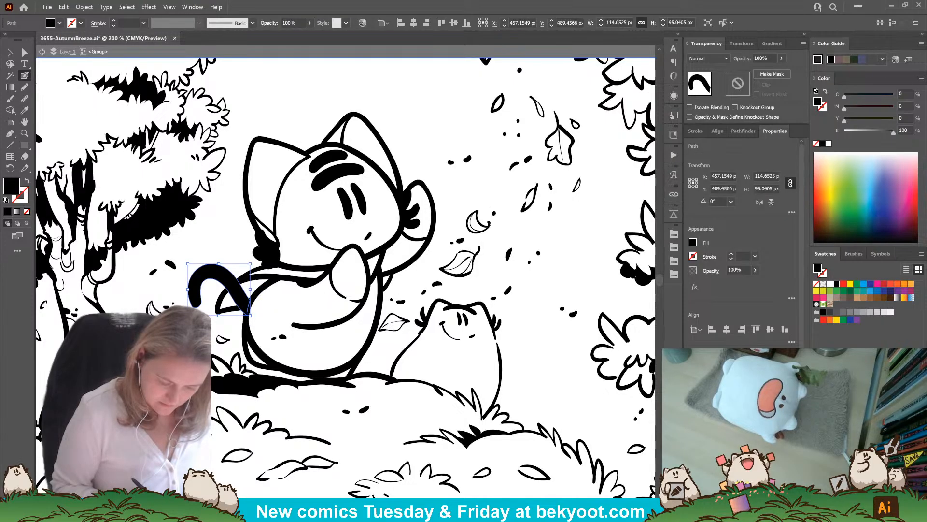
pyautogui.hotkey('ctrl', 'z')
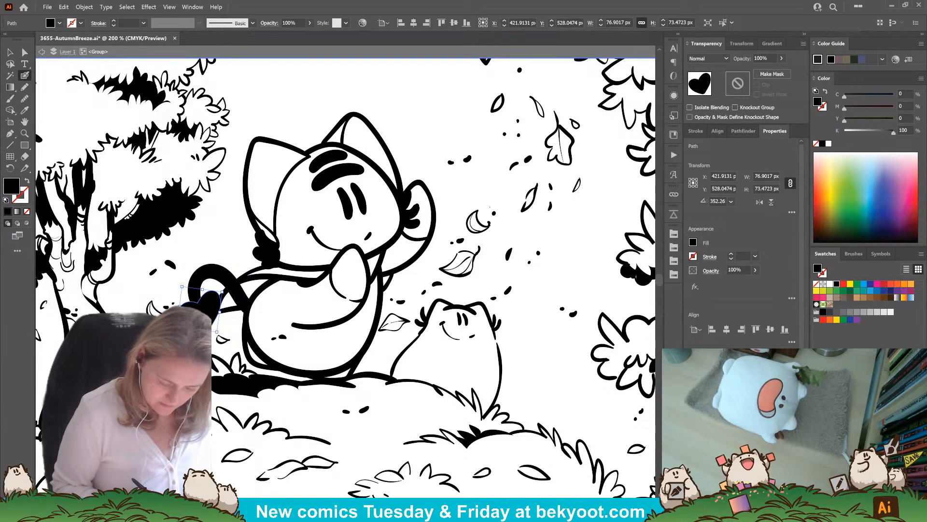
pyautogui.hotkey('ctrl', 'z')
pyautogui.hotkey('ctrl', 'z')
# Select the original curled tail with its heart tip and move it above the cat character's head
pyautogui.press('v')
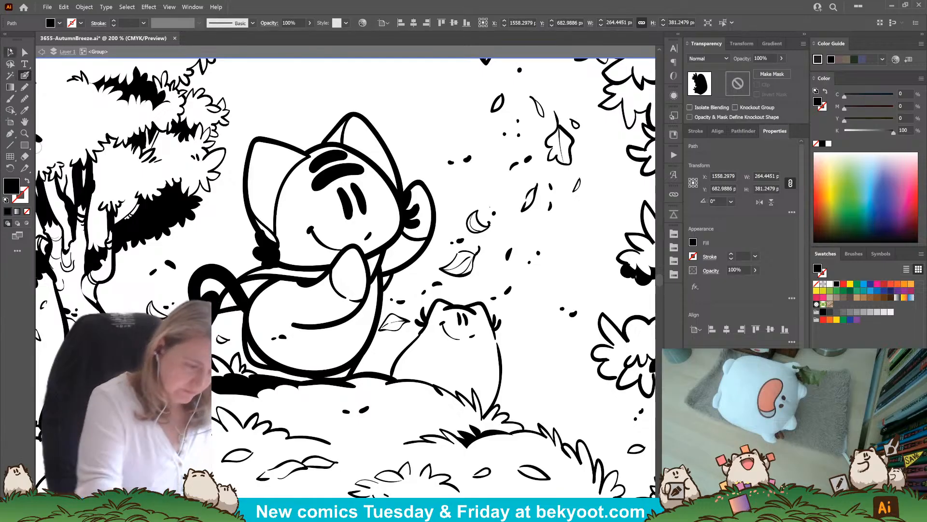
pyautogui.click(222, 273)
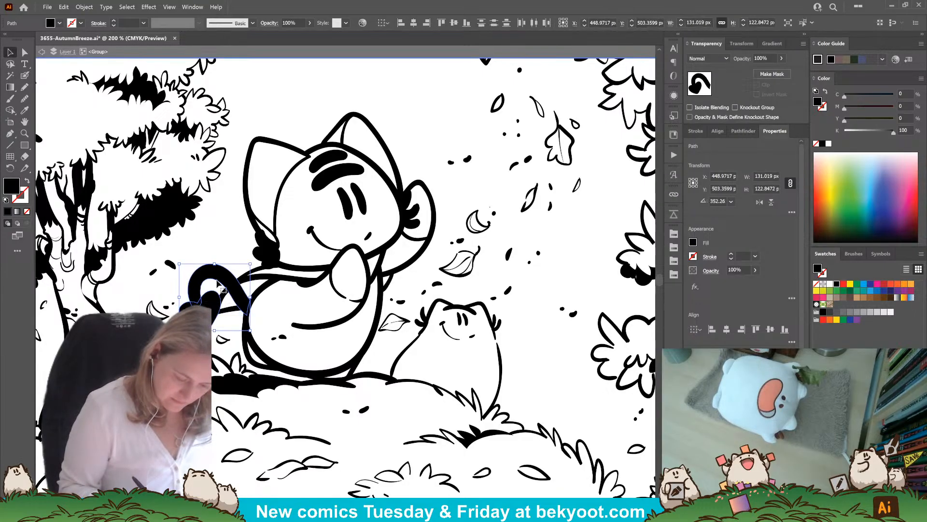
pyautogui.moveTo(199, 295); pyautogui.dragTo(274, 109)
# Draw a thick arched Blob Brush tail behind the character's back and bring the heart down to its tip
pyautogui.hotkey('shift', 'b')
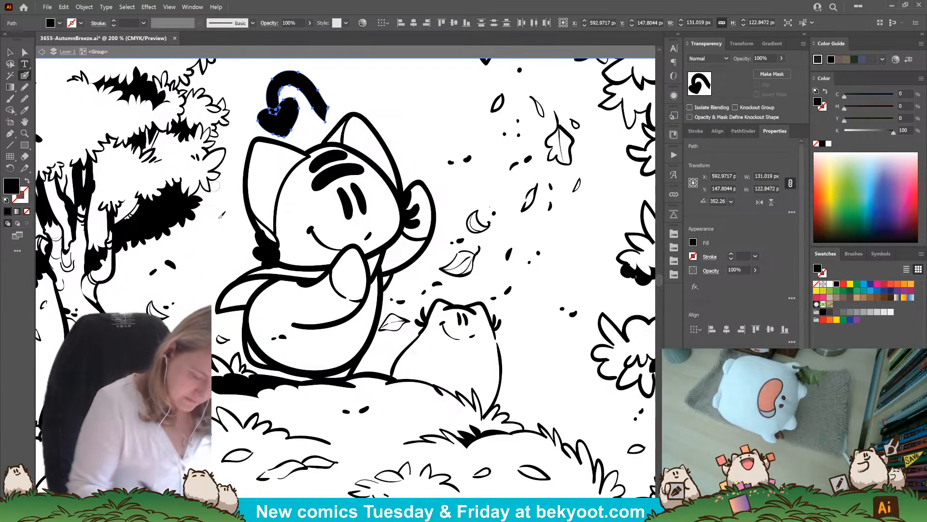
pyautogui.moveTo(264, 320); pyautogui.dragTo(196, 306)
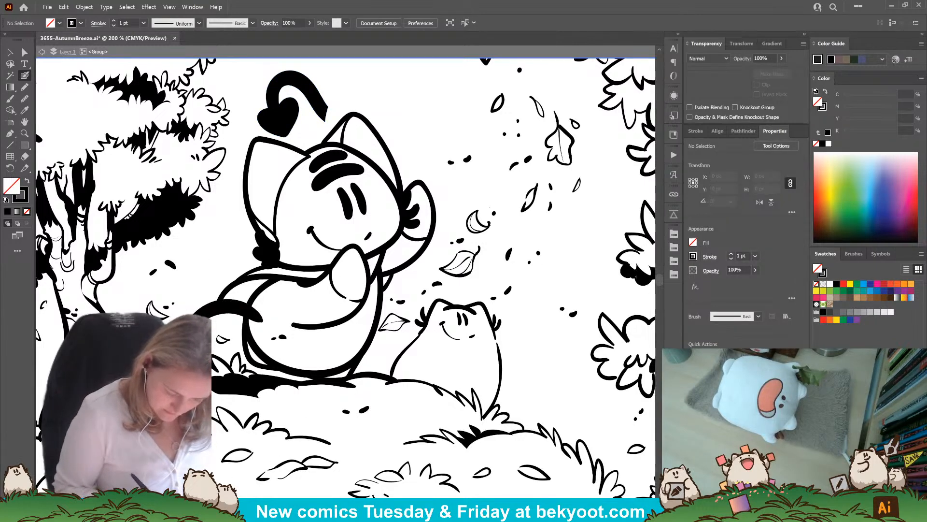
pyautogui.hotkey('ctrl', 'z')
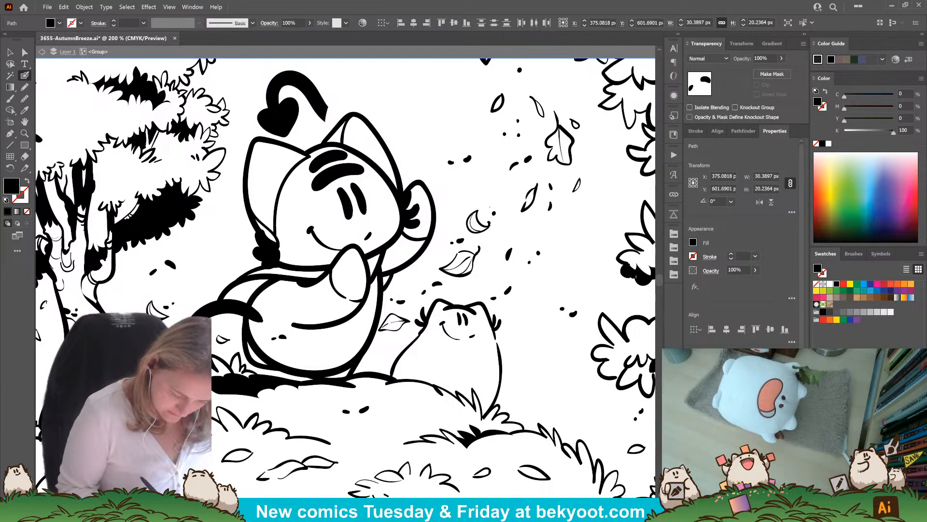
pyautogui.hotkey('ctrl', 'z')
pyautogui.hotkey('ctrl', 'z')
pyautogui.hotkey('ctrl', 'z')
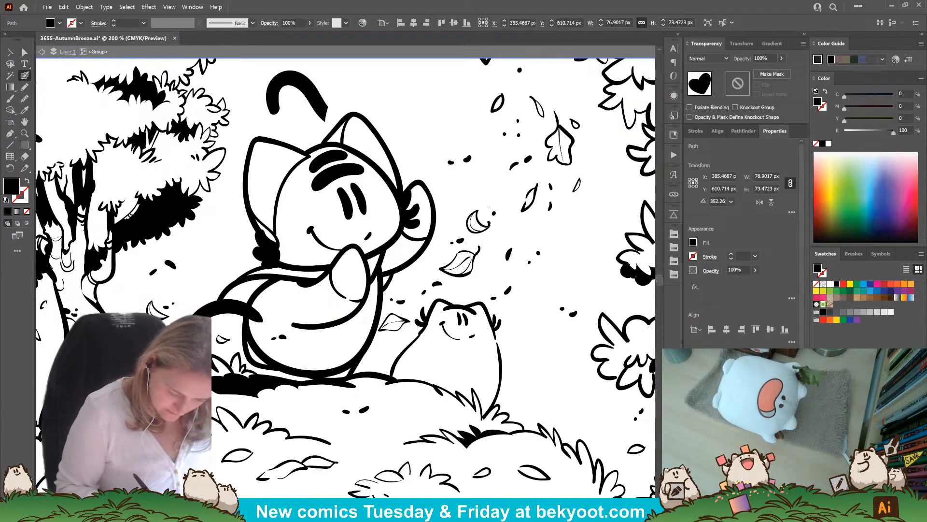
# Undo the last heart adjustments and delete the arched tail behind the character's back
pyautogui.hotkey('ctrl', 'z')
pyautogui.hotkey('ctrl', 'z')
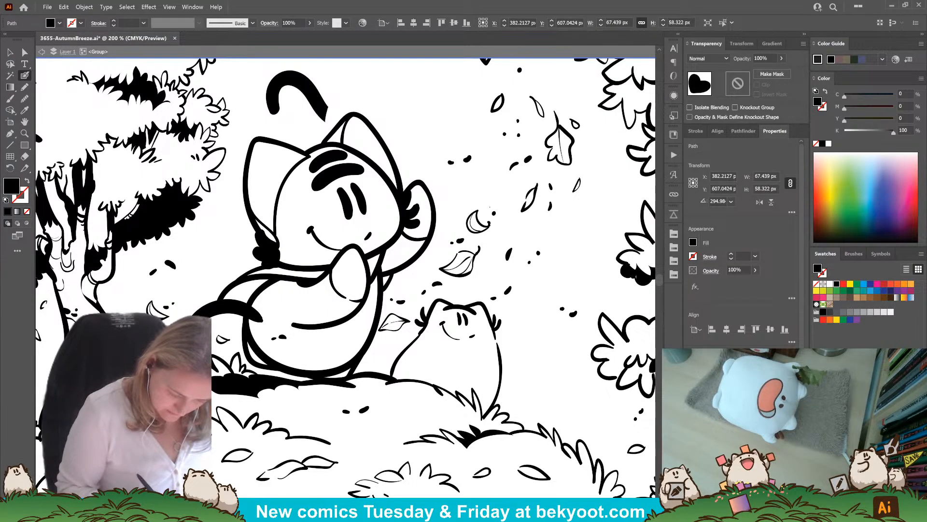
pyautogui.hotkey('ctrl', 'shift', 'a')
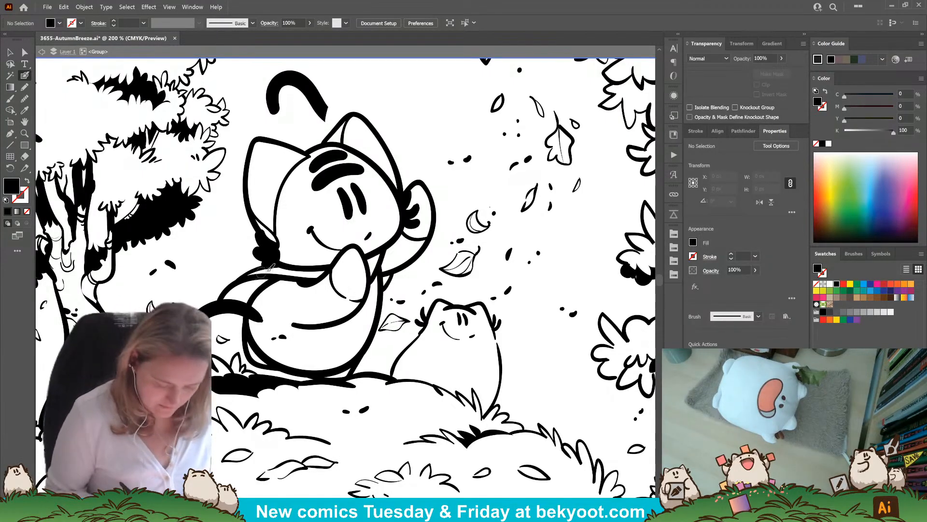
pyautogui.keyDown('ctrl'); pyautogui.click(235, 308); pyautogui.keyUp('ctrl')
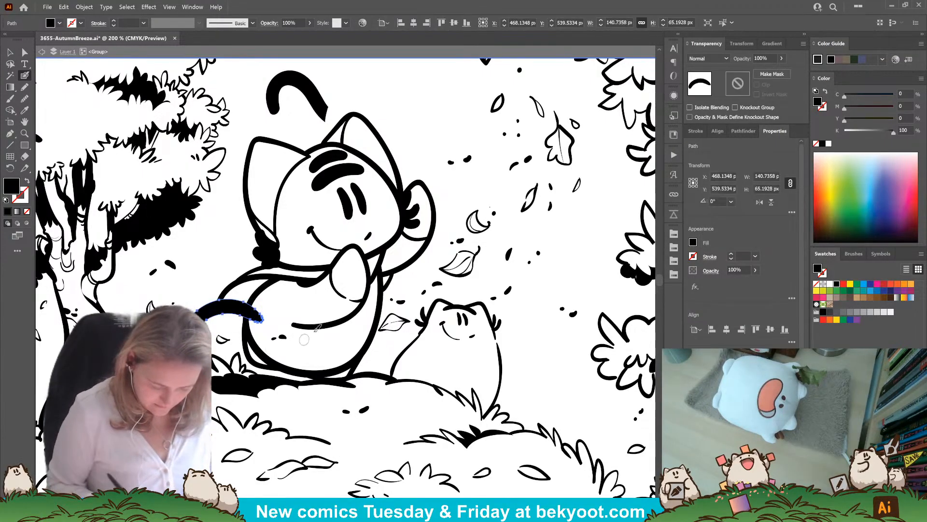
pyautogui.press('Delete')
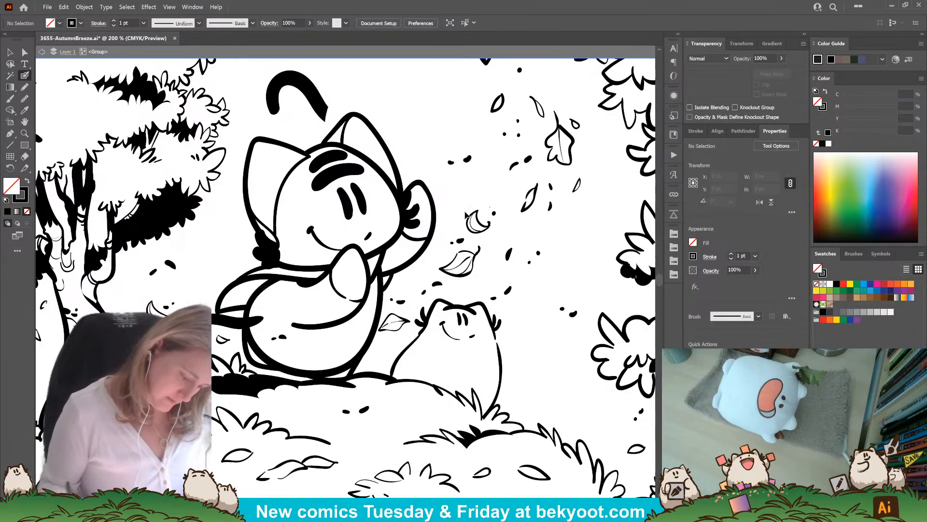
# Try Blob Brush tail strokes between the heart and the character's back, undoing each one
pyautogui.keyDown('ctrl'); pyautogui.click(203, 284); pyautogui.keyUp('ctrl')
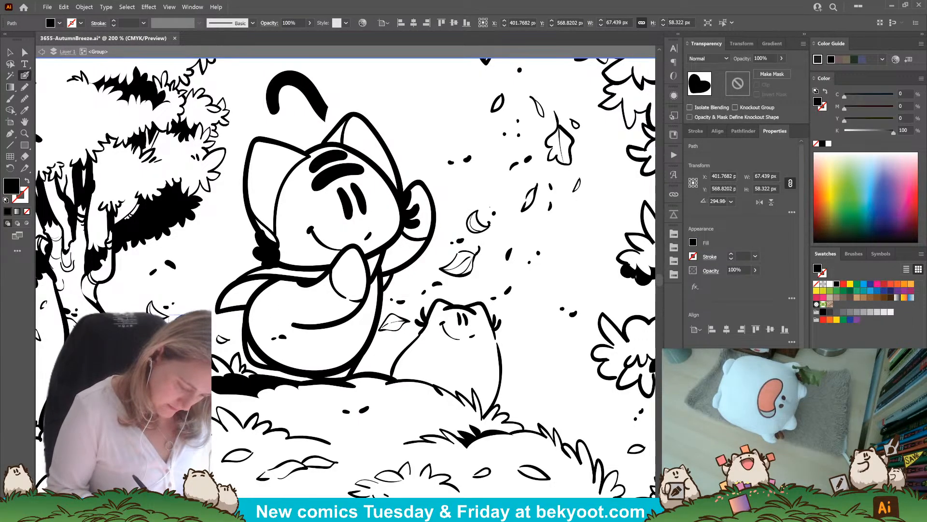
pyautogui.keyDown('ctrl'); pyautogui.click(203, 283); pyautogui.keyUp('ctrl')
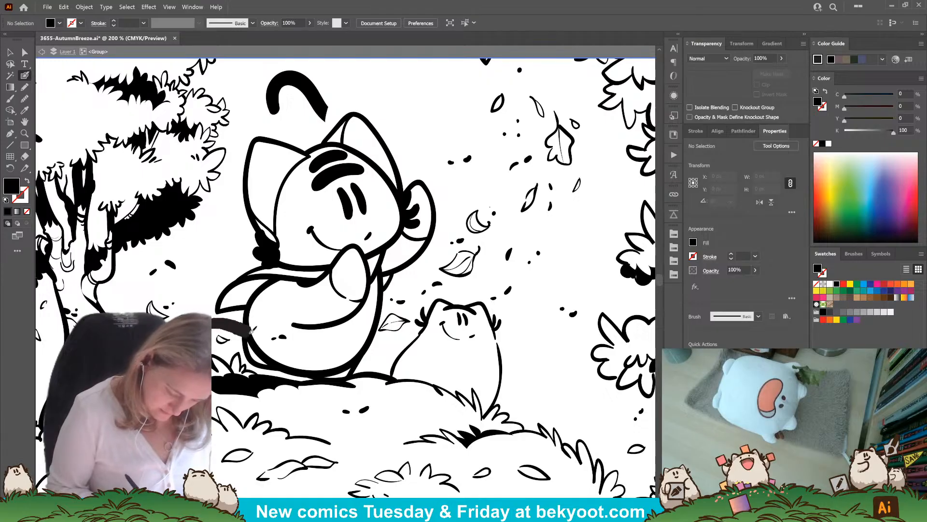
pyautogui.moveTo(250, 331); pyautogui.dragTo(270, 332)
pyautogui.hotkey('ctrl', 'z')
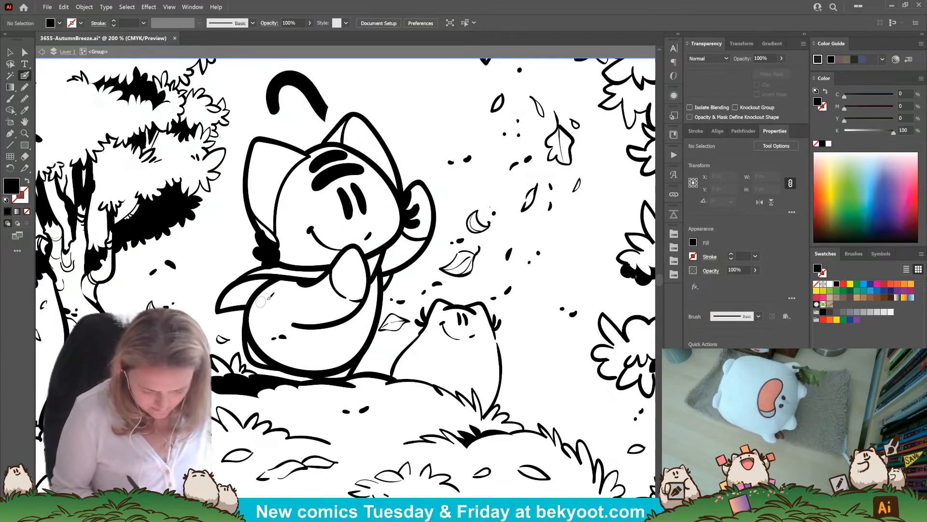
pyautogui.moveTo(261, 300); pyautogui.dragTo(246, 299)
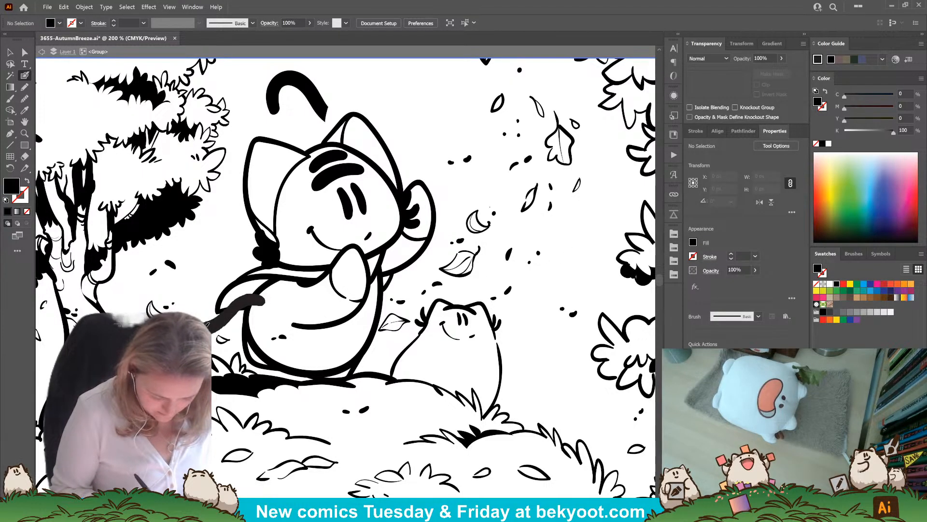
pyautogui.moveTo(207, 324); pyautogui.dragTo(204, 329)
pyautogui.hotkey('ctrl', 'z')
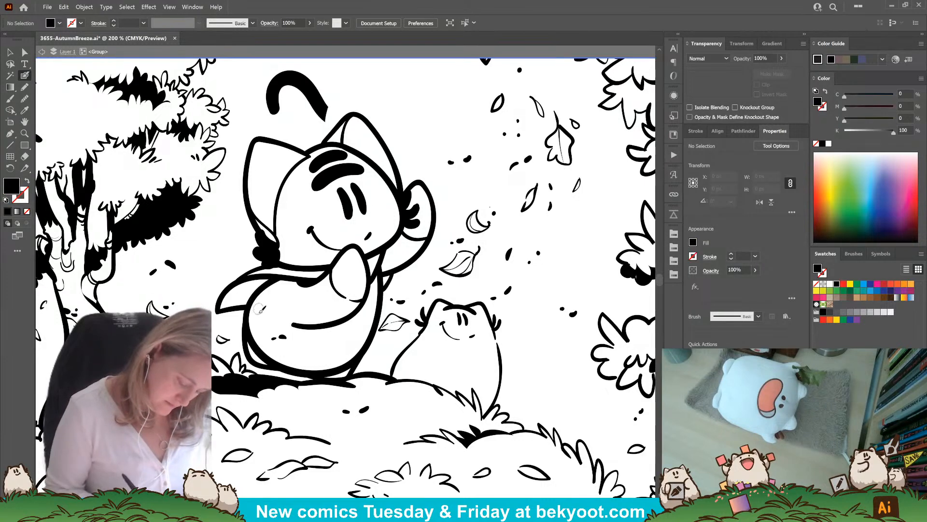
# Draw a short curved Blob Brush tail from the character's back to the heart, then rotate and position both against the body
pyautogui.moveTo(261, 309); pyautogui.dragTo(262, 306)
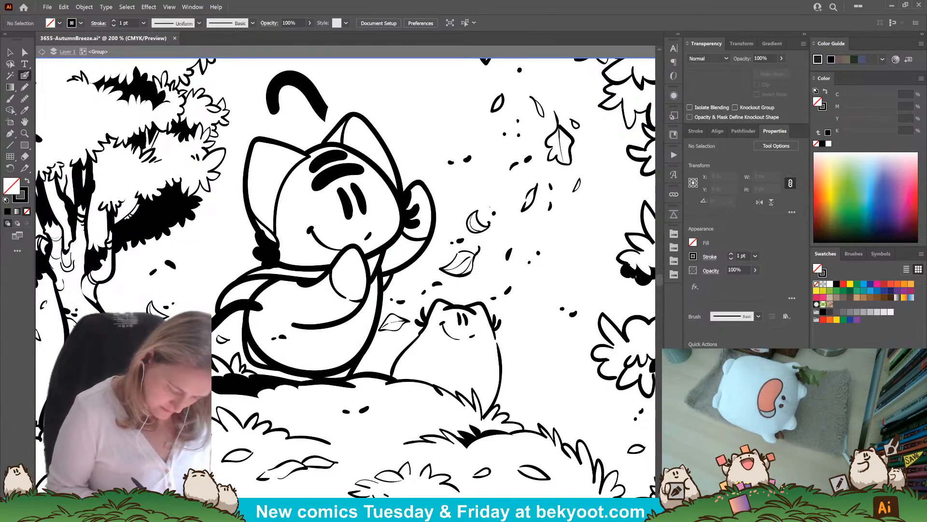
pyautogui.hotkey('ctrl', 'z')
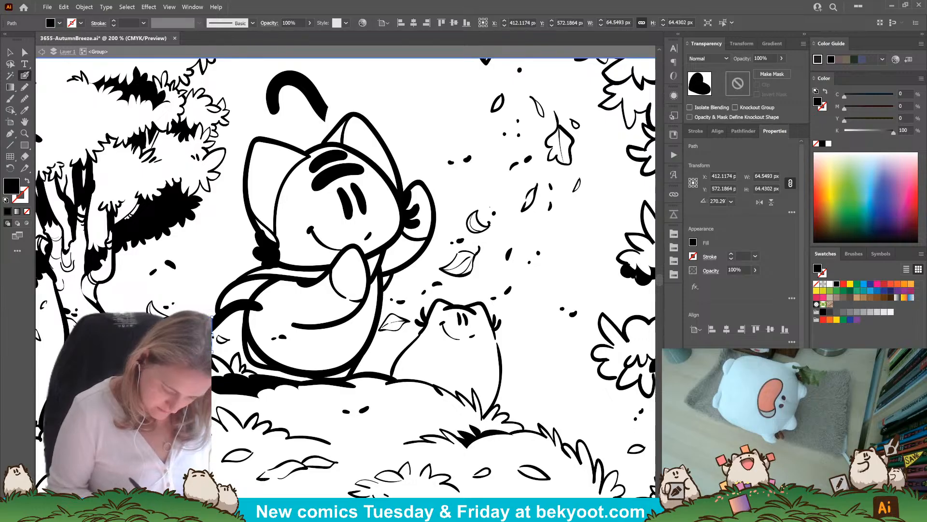
pyautogui.keyDown('ctrl'); pyautogui.keyDown('shift'); pyautogui.click(243, 305); pyautogui.keyUp('shift'); pyautogui.keyUp('ctrl')
pyautogui.moveTo(269, 297); pyautogui.dragTo(273, 312)
pyautogui.moveTo(254, 316)
pyautogui.mouseDown()
pyautogui.moveTo(265, 323)
pyautogui.moveTo(259, 312)
pyautogui.mouseUp()
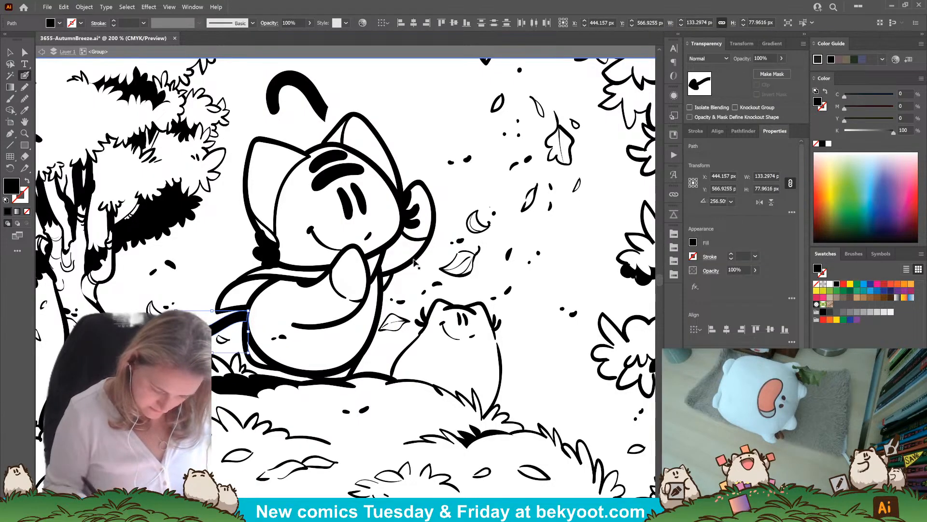
pyautogui.hotkey('ctrl', 'shift', 'a')
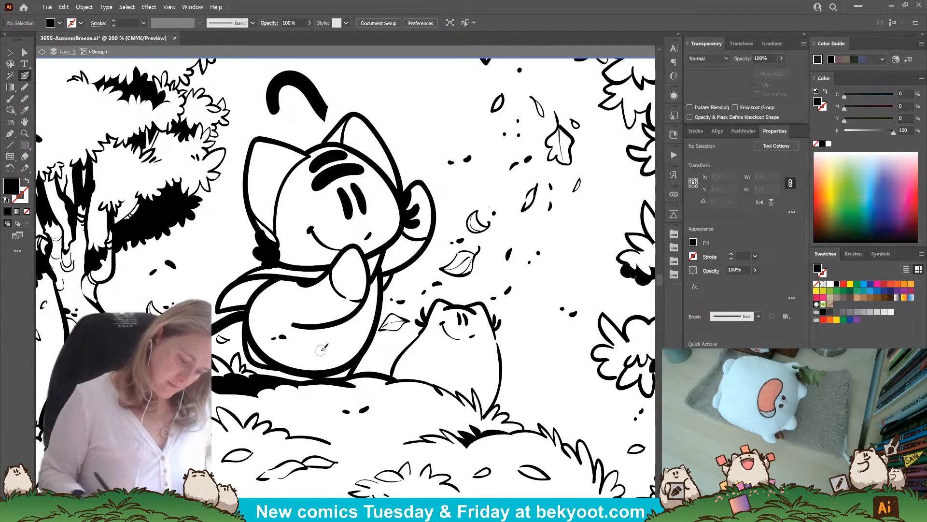
# Delete the old curled tail above the cat character's head
pyautogui.keyDown('ctrl'); pyautogui.click(315, 95); pyautogui.keyUp('ctrl')
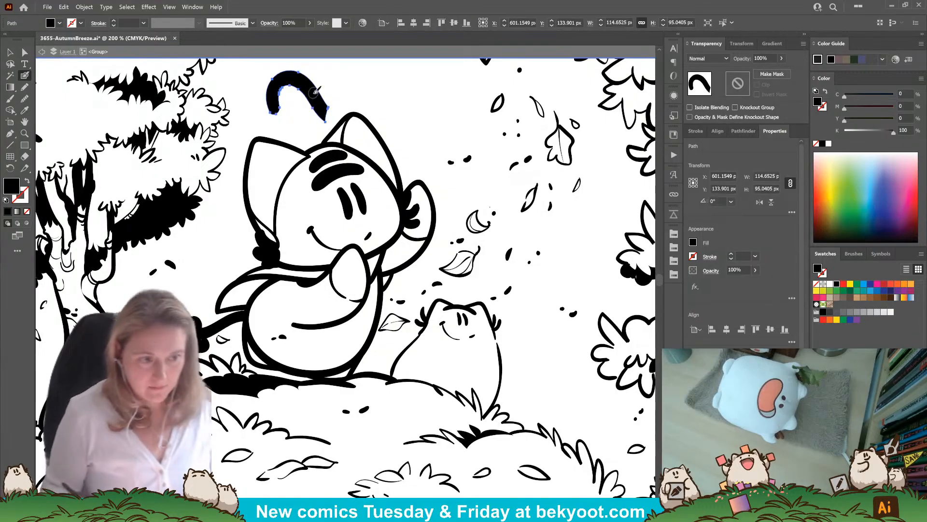
pyautogui.press('Delete')
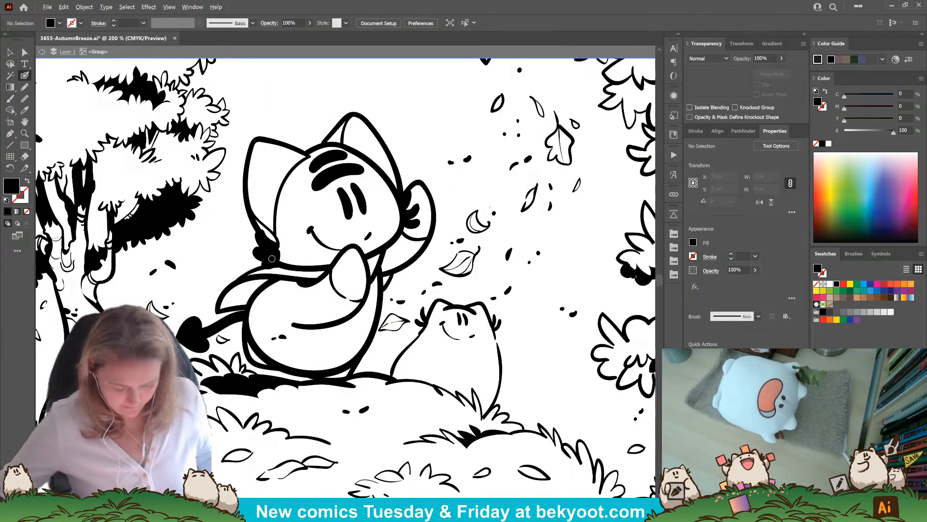
pyautogui.keyDown('alt'); pyautogui.scroll(-3, 277, 259); pyautogui.keyUp('alt')
pyautogui.scroll(3, 267, 270)
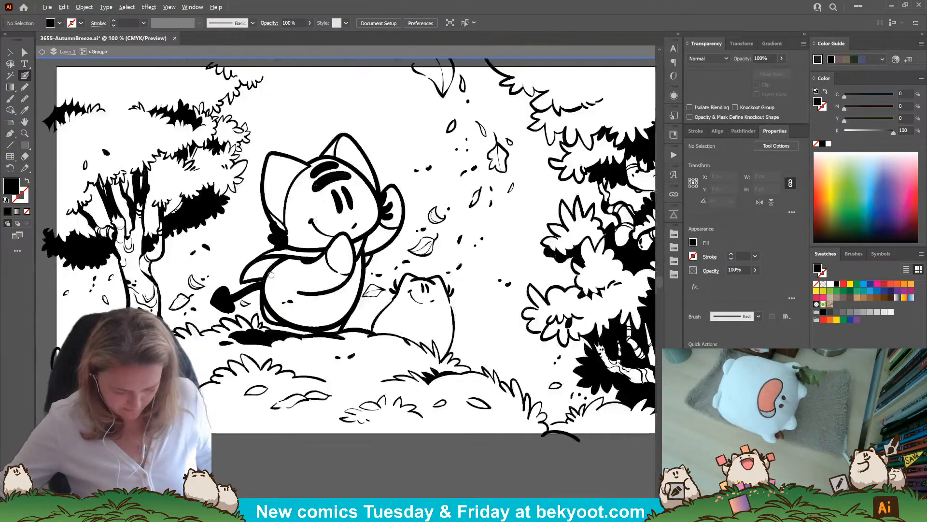
# Rotate the new tail stroke slightly, to about 3.8°, where it meets the character's back
pyautogui.keyDown('ctrl'); pyautogui.click(238, 297); pyautogui.keyUp('ctrl')
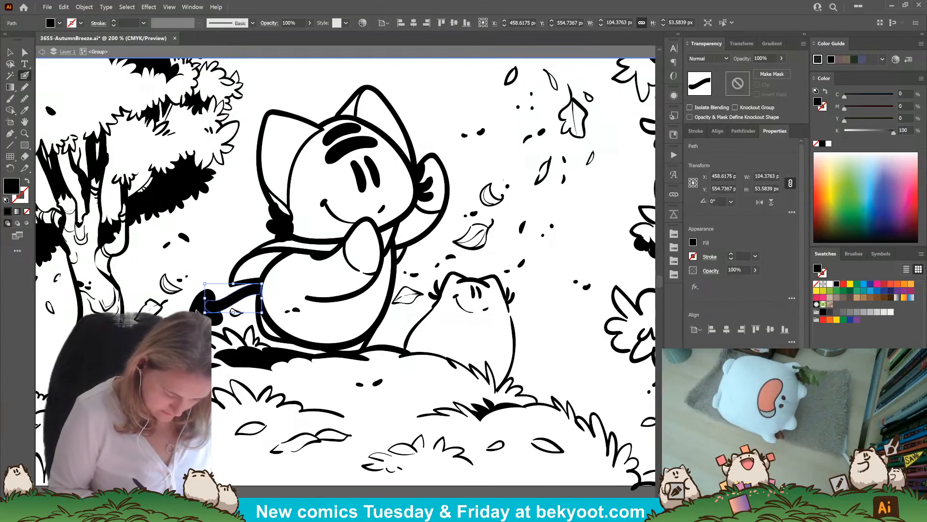
pyautogui.moveTo(264, 281); pyautogui.dragTo(247, 288)
pyautogui.keyDown('ctrl'); pyautogui.click(237, 234); pyautogui.keyUp('ctrl')
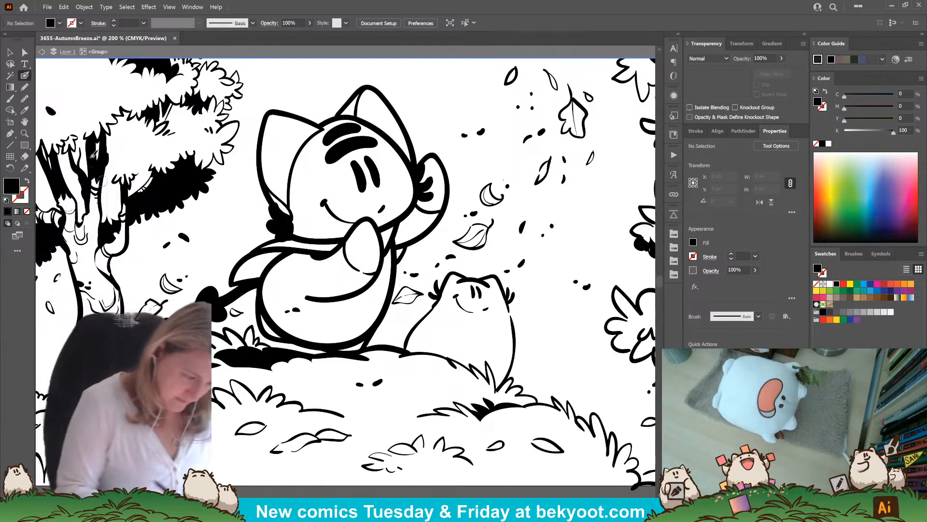
# Rotate the heart to about 245° at the tail's tip and tilt the tail stroke to about 10.3°
pyautogui.click(10, 52)
pyautogui.click(240, 295)
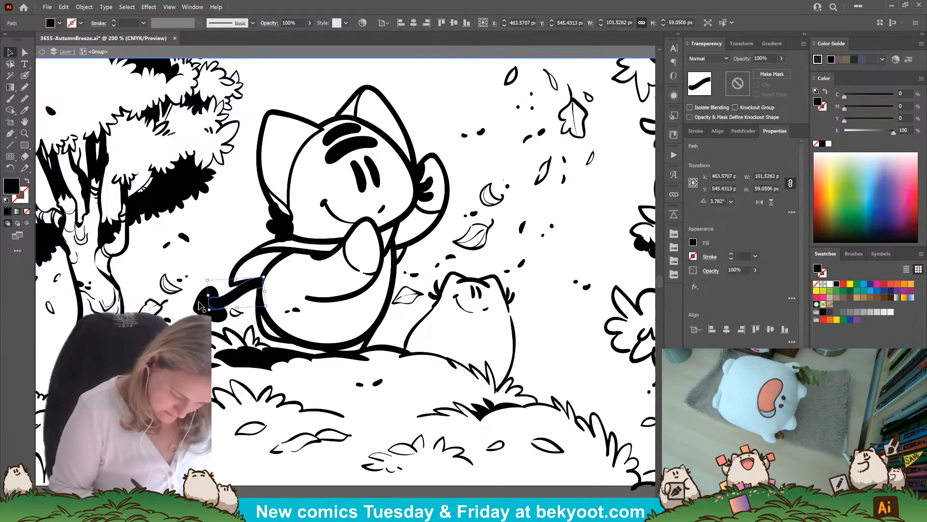
pyautogui.click(201, 312)
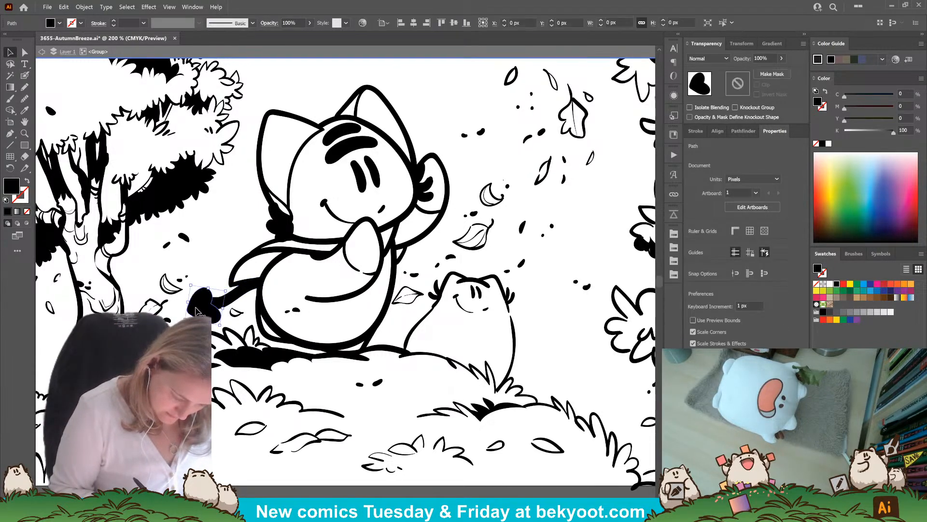
pyautogui.moveTo(230, 295); pyautogui.dragTo(231, 303)
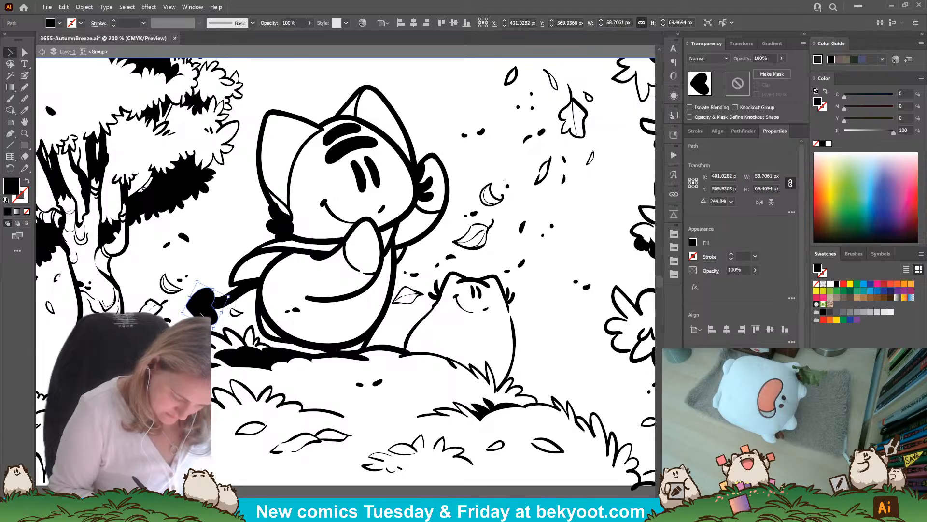
pyautogui.click(263, 280)
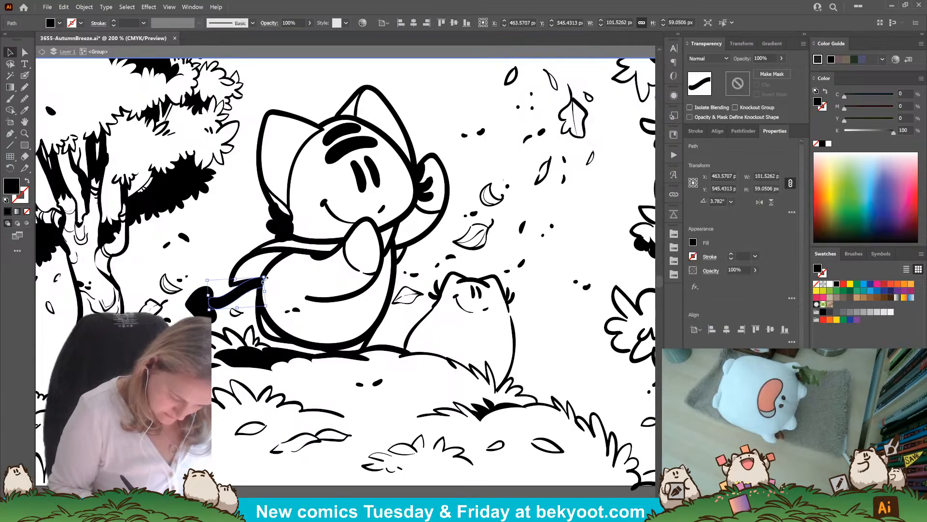
pyautogui.moveTo(265, 276); pyautogui.dragTo(263, 267)
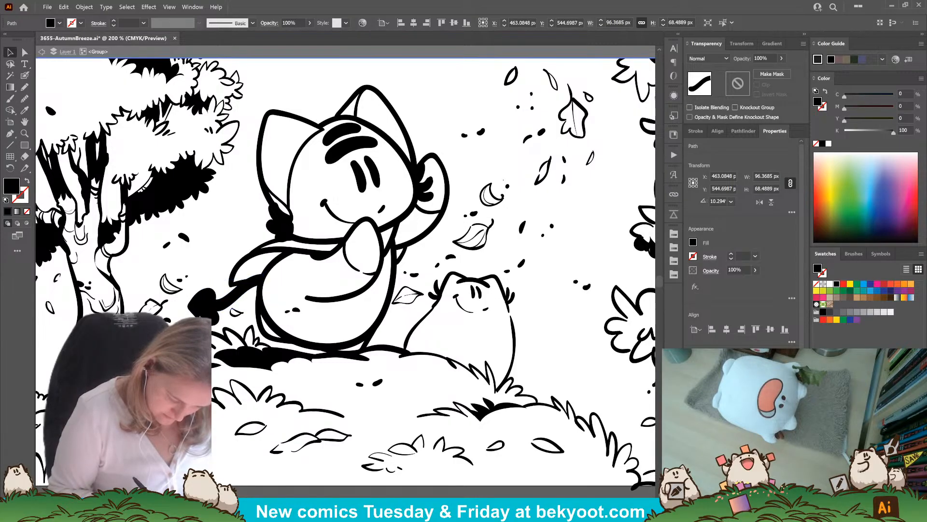
pyautogui.hotkey('ctrl', 'shift', 'a')
# Examine the whole inked composition, including the redrawn tail and the artwork extending past the artboard edges
pyautogui.hotkey('ctrl', '-')
pyautogui.hotkey('ctrl', '-')
pyautogui.hotkey('ctrl', '-')
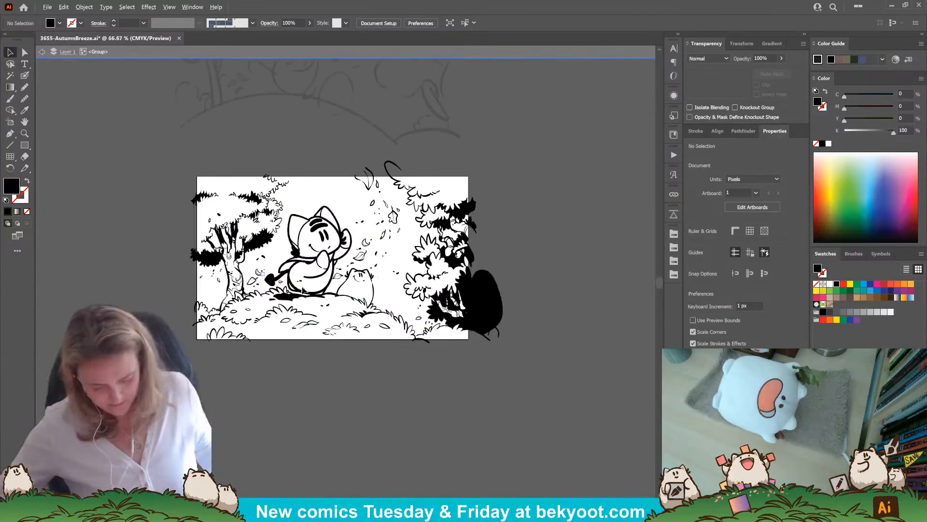
pyautogui.press('n')
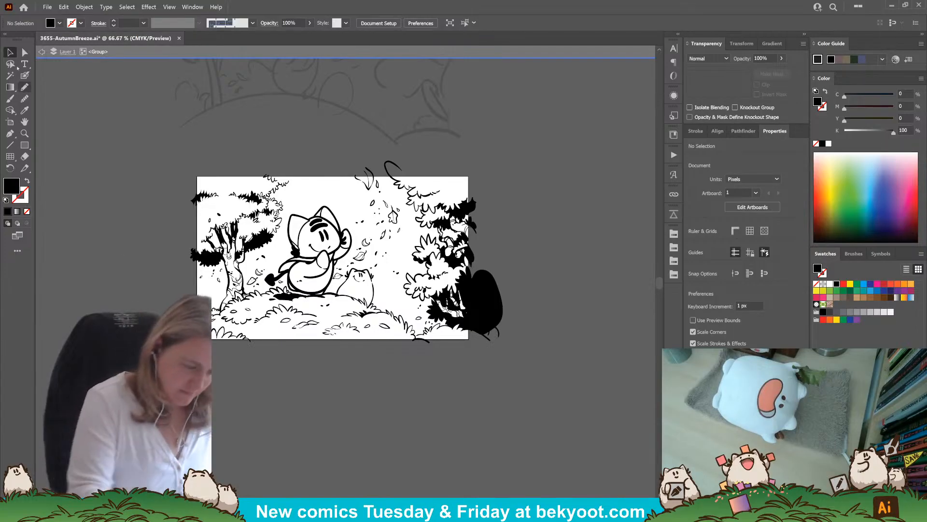
pyautogui.click(11, 51)
pyautogui.moveTo(417, 389); pyautogui.dragTo(380, 390)
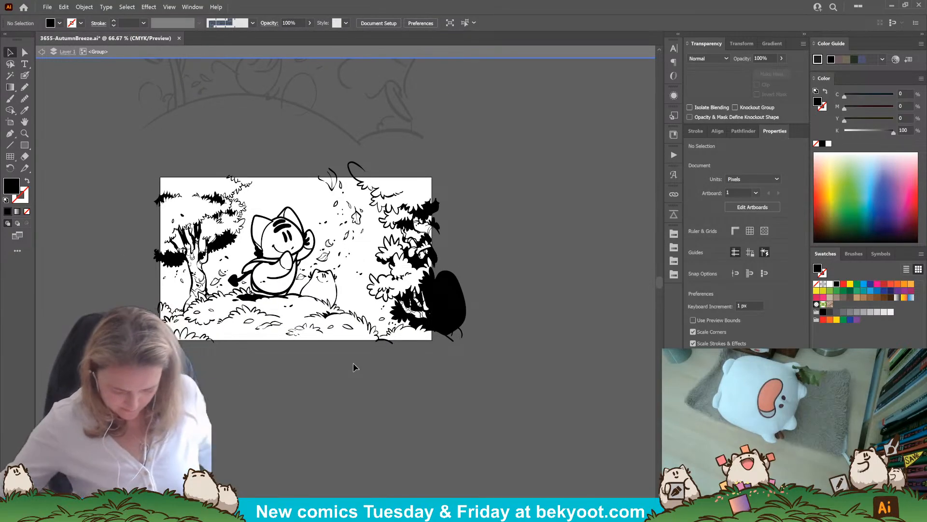
pyautogui.scroll(1, 343, 357)
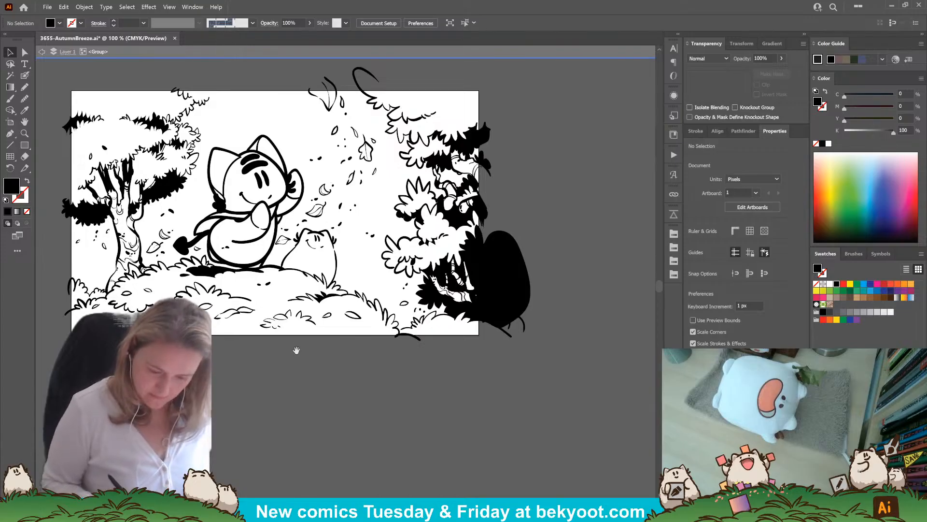
pyautogui.moveTo(296, 349); pyautogui.dragTo(314, 389)
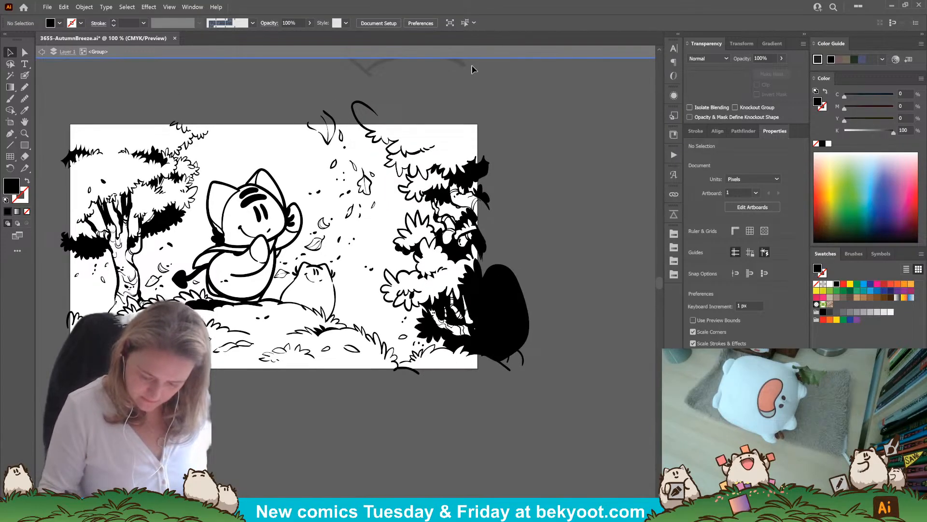
pyautogui.moveTo(443, 392); pyautogui.dragTo(389, 388)
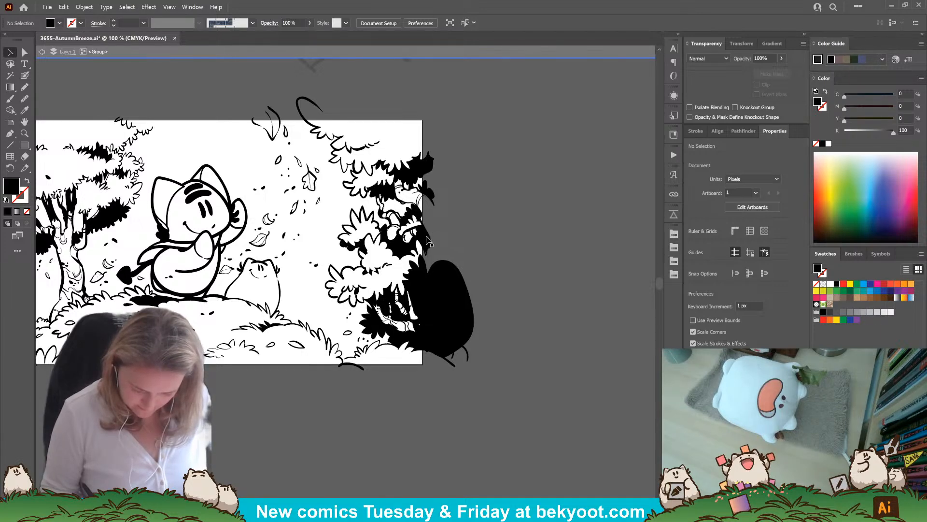
# Try moving the large black shadow shape of the big tree away from the artboard, then undo the move
pyautogui.click(456, 314)
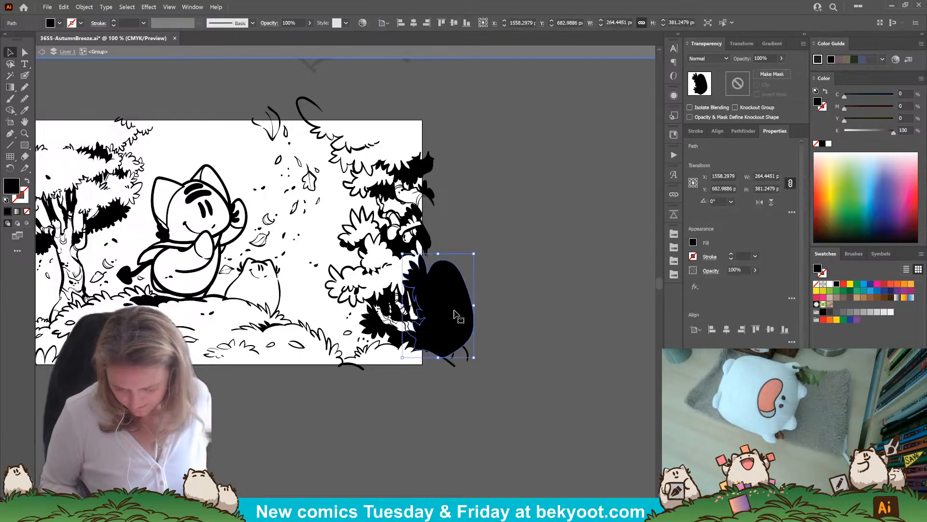
pyautogui.click(496, 284)
pyautogui.moveTo(454, 318); pyautogui.dragTo(489, 269)
pyautogui.hotkey('ctrl', 'z')
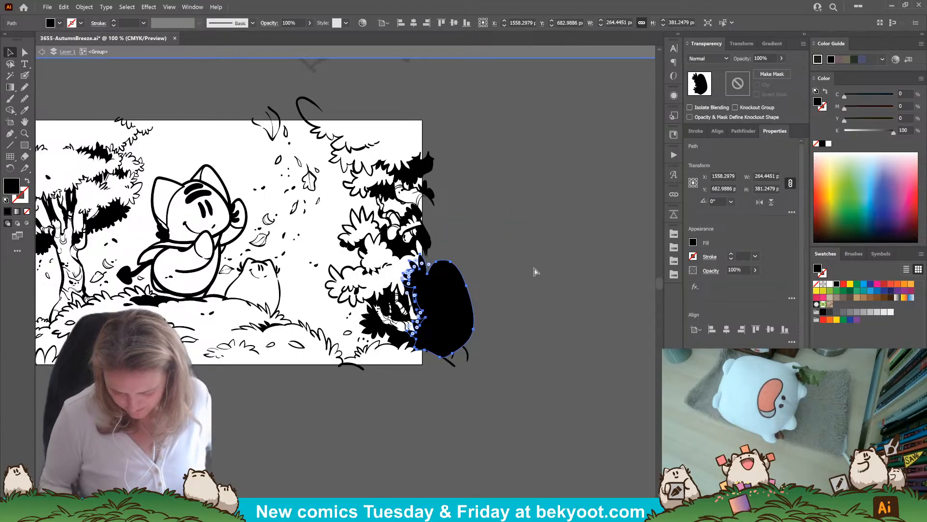
pyautogui.click(532, 291)
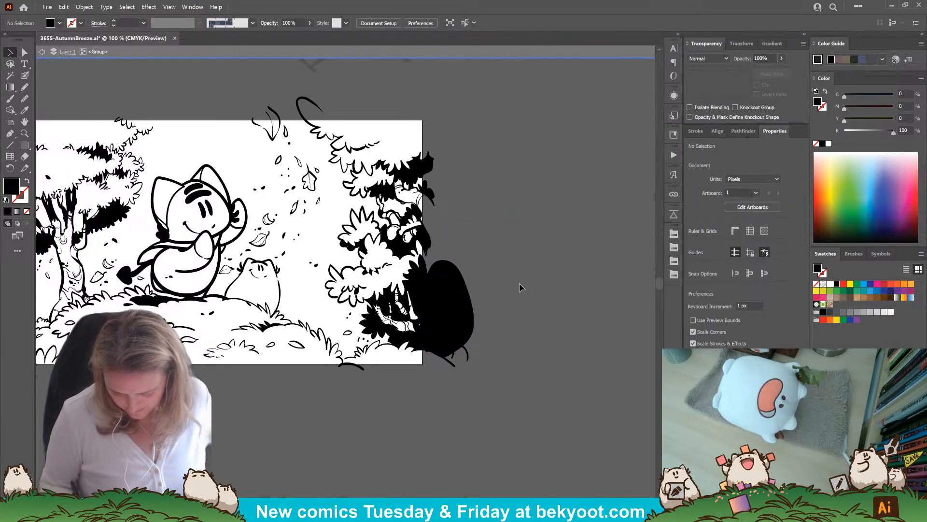
# Try solid black grass silhouettes drawn with the Pencil tool over the artboard's lower-left corner and bottom edge
pyautogui.moveTo(300, 387); pyautogui.dragTo(394, 382)
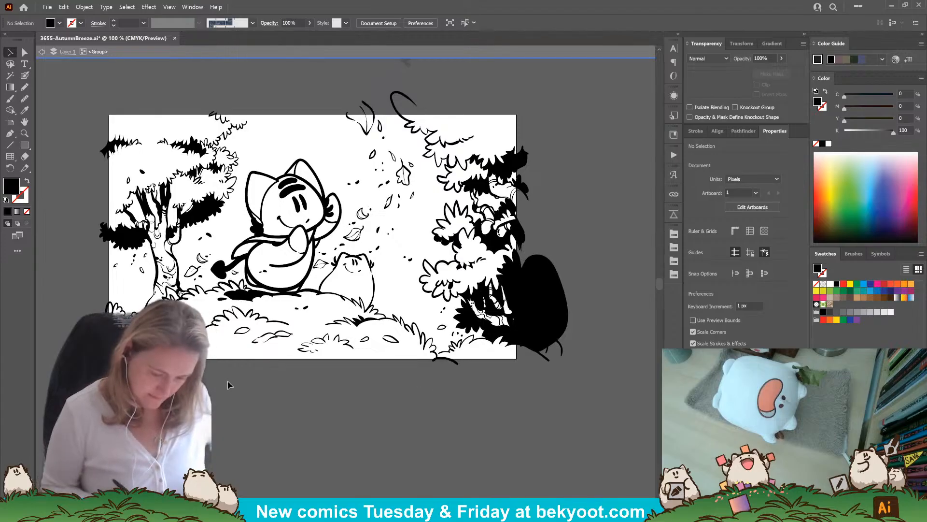
pyautogui.click(25, 87)
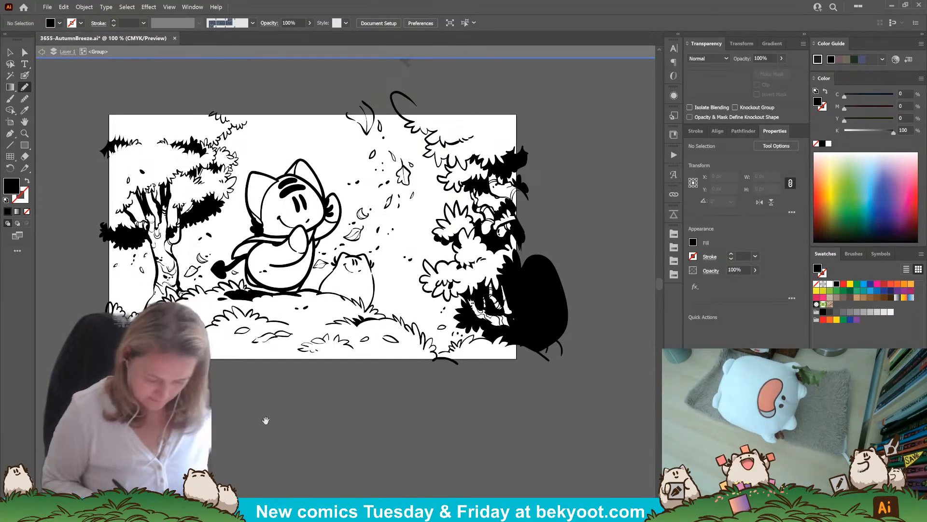
pyautogui.moveTo(266, 420); pyautogui.dragTo(350, 365)
pyautogui.moveTo(276, 343); pyautogui.dragTo(252, 346)
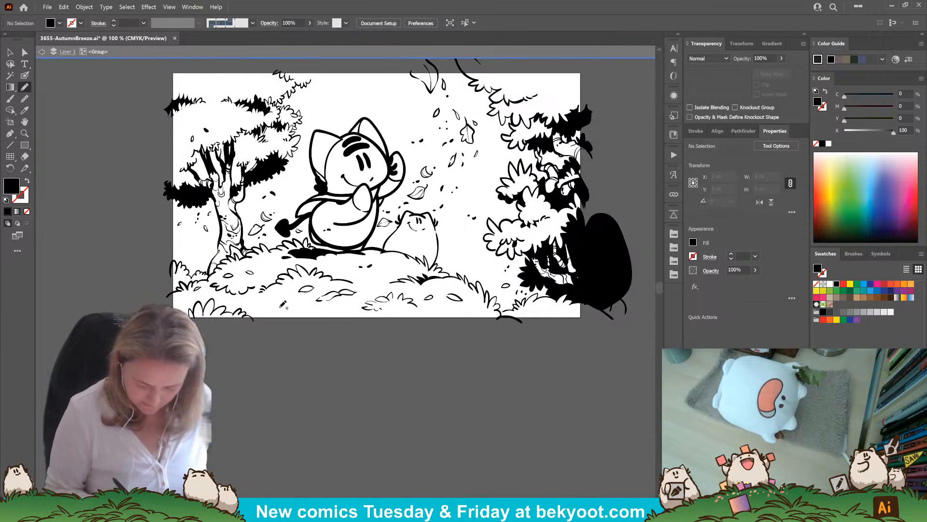
pyautogui.moveTo(276, 309)
pyautogui.mouseDown()
pyautogui.moveTo(282, 291)
pyautogui.moveTo(288, 309)
pyautogui.moveTo(300, 294)
pyautogui.moveTo(299, 307)
pyautogui.moveTo(339, 322)
pyautogui.moveTo(247, 343)
pyautogui.moveTo(261, 295)
pyautogui.moveTo(286, 309)
pyautogui.mouseUp()
pyautogui.keyDown('ctrl'); pyautogui.click(288, 396); pyautogui.keyUp('ctrl')
pyautogui.moveTo(355, 351); pyautogui.dragTo(400, 342)
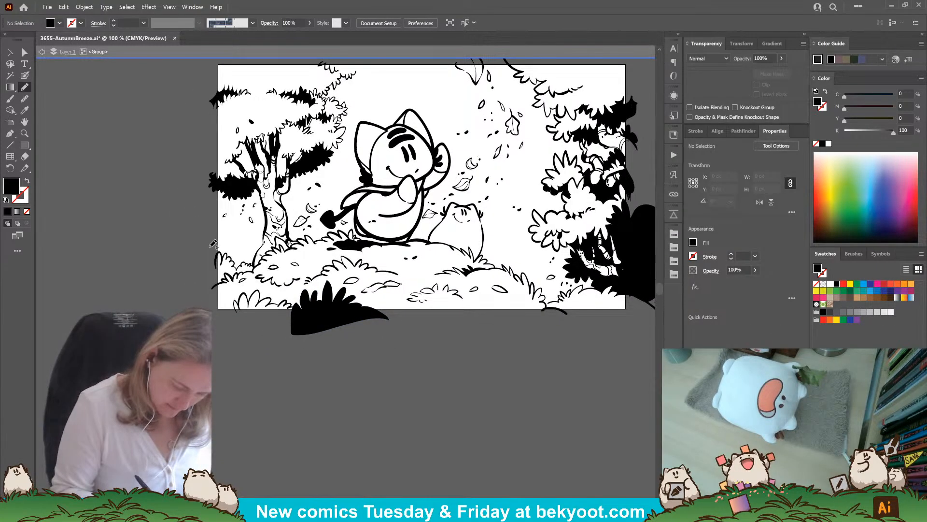
pyautogui.moveTo(210, 247)
pyautogui.mouseDown()
pyautogui.moveTo(212, 227)
pyautogui.moveTo(215, 245)
pyautogui.moveTo(231, 228)
pyautogui.moveTo(228, 245)
pyautogui.moveTo(243, 244)
pyautogui.moveTo(241, 266)
pyautogui.moveTo(250, 256)
pyautogui.moveTo(261, 265)
pyautogui.moveTo(257, 287)
pyautogui.moveTo(282, 304)
pyautogui.moveTo(271, 322)
pyautogui.moveTo(210, 247)
pyautogui.mouseUp()
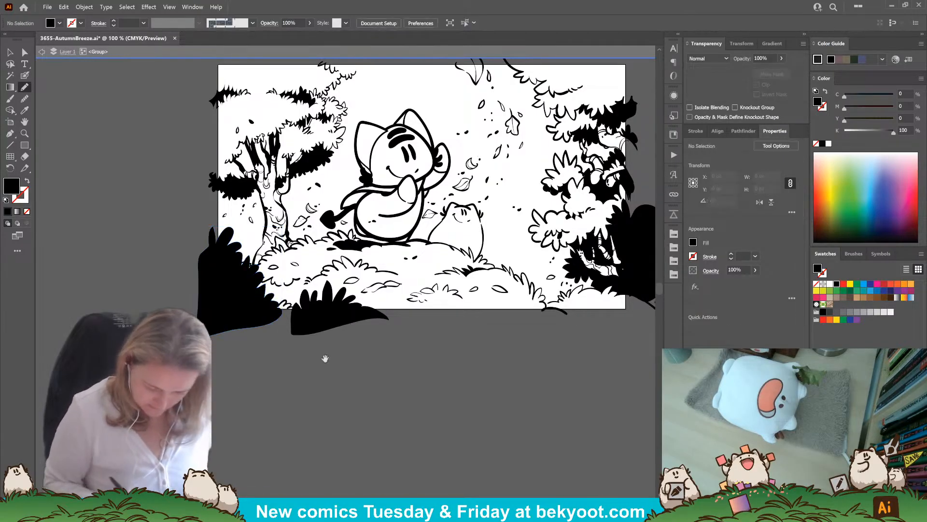
# Draw a solid black grass shadow about 254 by 82 px at the artboard's lower-right corner, below the big tree
pyautogui.moveTo(325, 358); pyautogui.dragTo(208, 372)
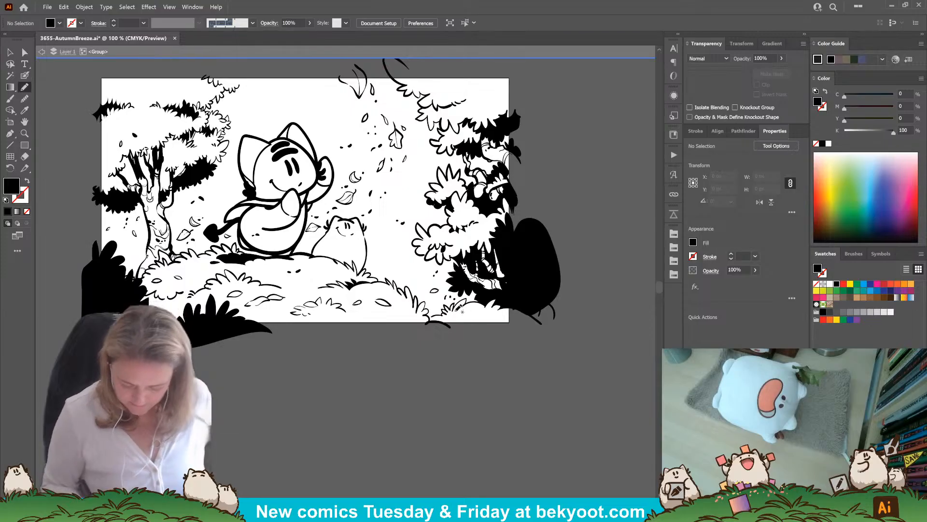
pyautogui.moveTo(450, 325)
pyautogui.mouseDown()
pyautogui.moveTo(471, 313)
pyautogui.moveTo(501, 333)
pyautogui.moveTo(452, 325)
pyautogui.mouseUp()
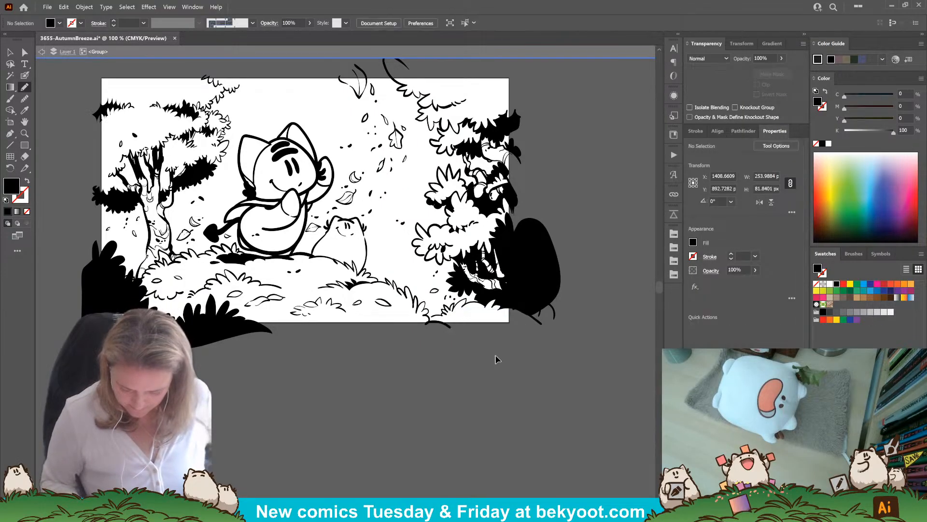
pyautogui.hotkey('ctrl', 'shift', 'z')
pyautogui.keyDown('ctrl'); pyautogui.click(497, 363); pyautogui.keyUp('ctrl')
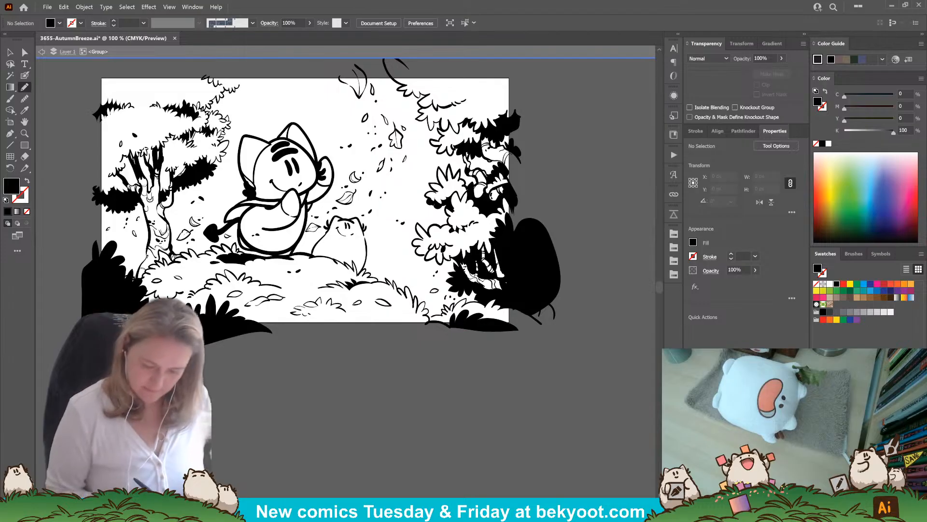
# Delete the two solid black grass silhouettes at the artboard's lower-left corner and bottom edge
pyautogui.keyDown('ctrl'); pyautogui.click(113, 299); pyautogui.keyUp('ctrl')
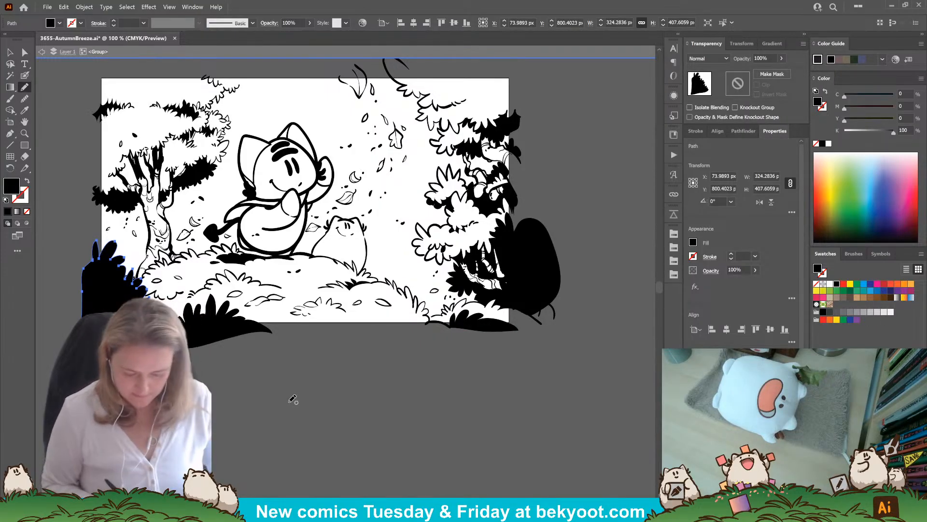
pyautogui.press('Delete')
pyautogui.keyDown('ctrl'); pyautogui.click(227, 328); pyautogui.keyUp('ctrl')
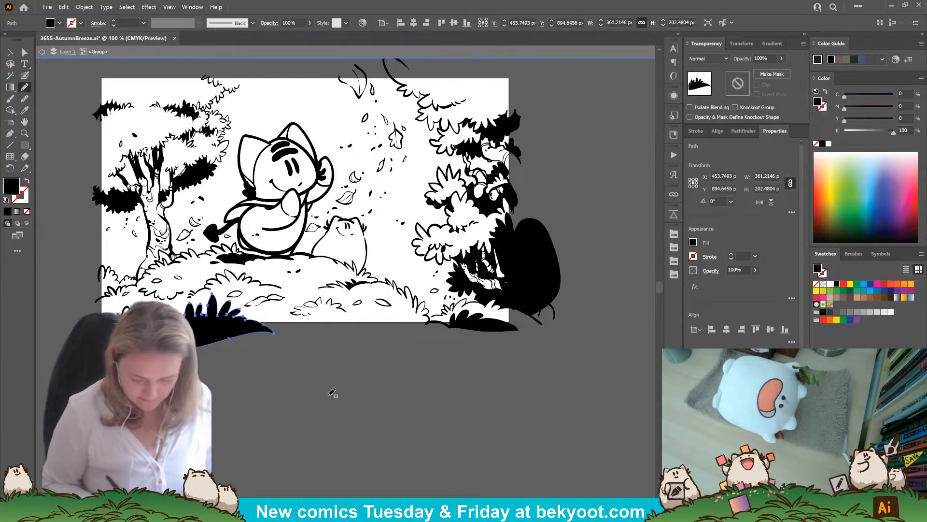
pyautogui.press('Delete')
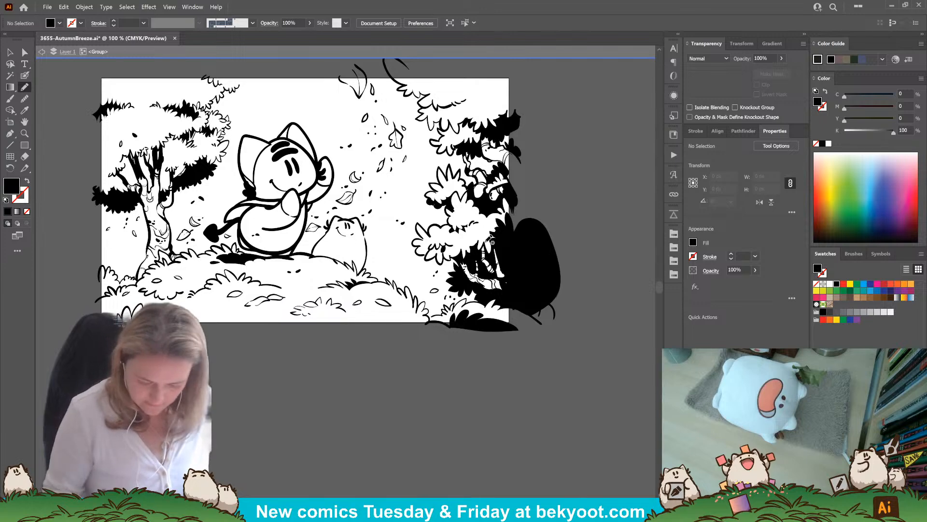
# Fill the grass clump beside the smaller tree, at the artboard's left edge, with black shapes, the larger about 172 by 159 px
pyautogui.moveTo(259, 380); pyautogui.dragTo(309, 384)
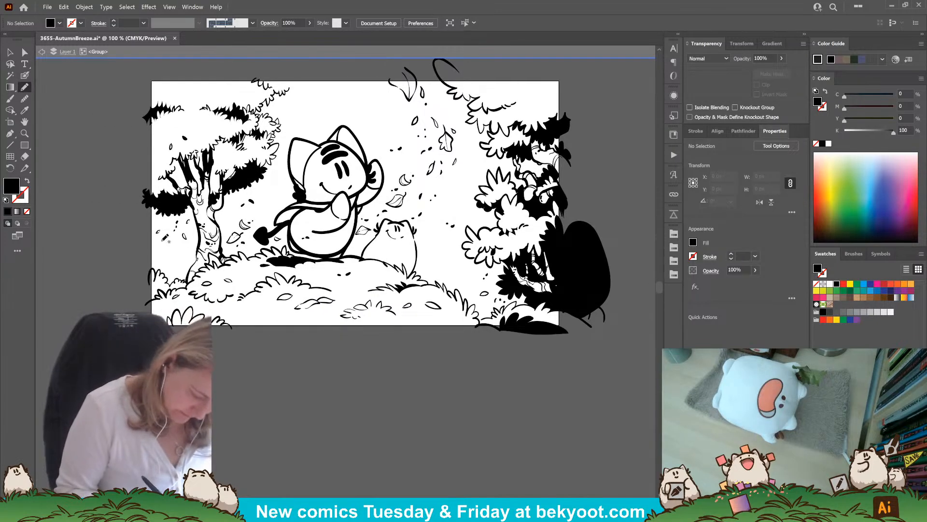
pyautogui.moveTo(148, 250); pyautogui.dragTo(169, 251)
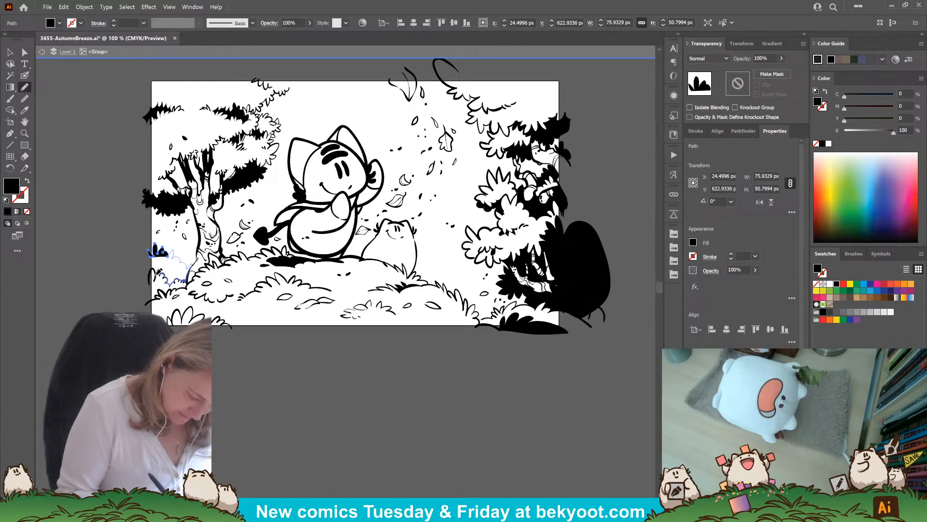
pyautogui.moveTo(153, 266); pyautogui.dragTo(147, 248)
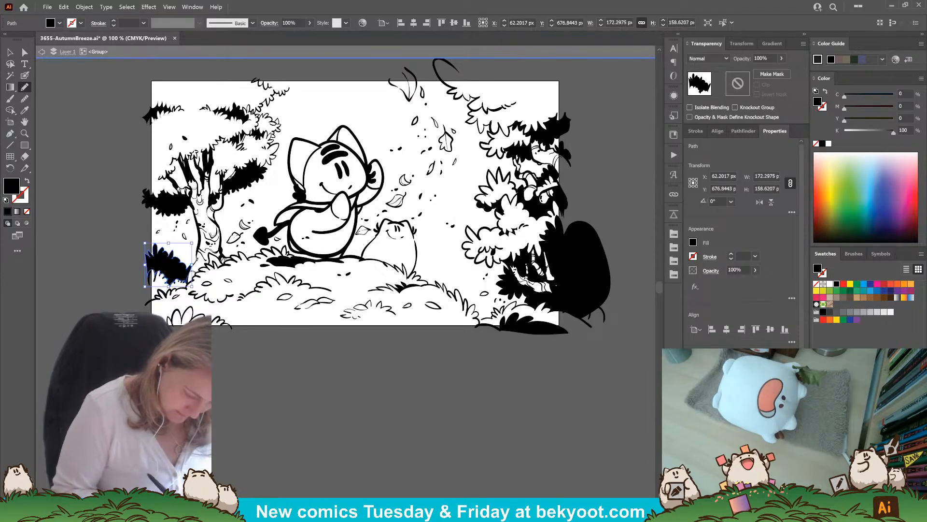
pyautogui.moveTo(285, 397); pyautogui.dragTo(258, 412)
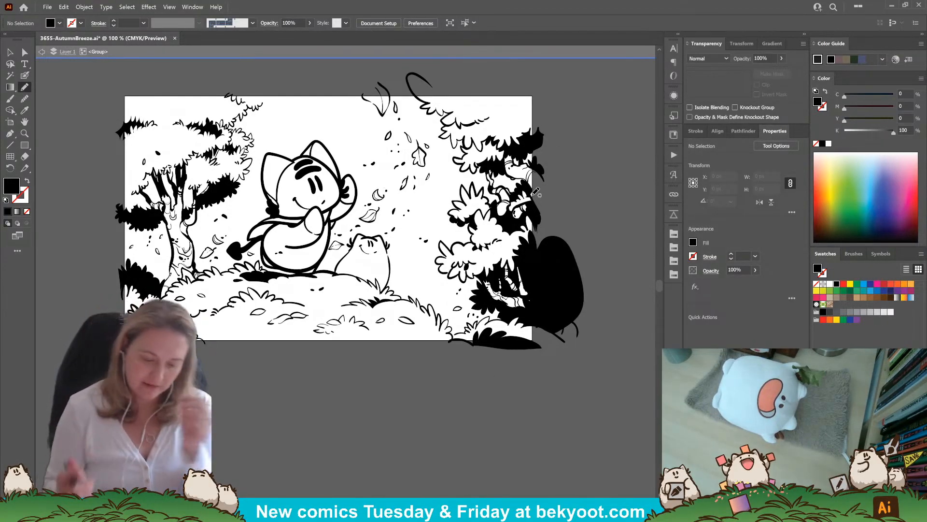
# Fill the area where the tail meets the character's back with black, about 121 by 67 px, and shade the small creature's left side
pyautogui.moveTo(279, 217)
pyautogui.mouseDown()
pyautogui.moveTo(252, 239)
pyautogui.moveTo(278, 220)
pyautogui.mouseUp()
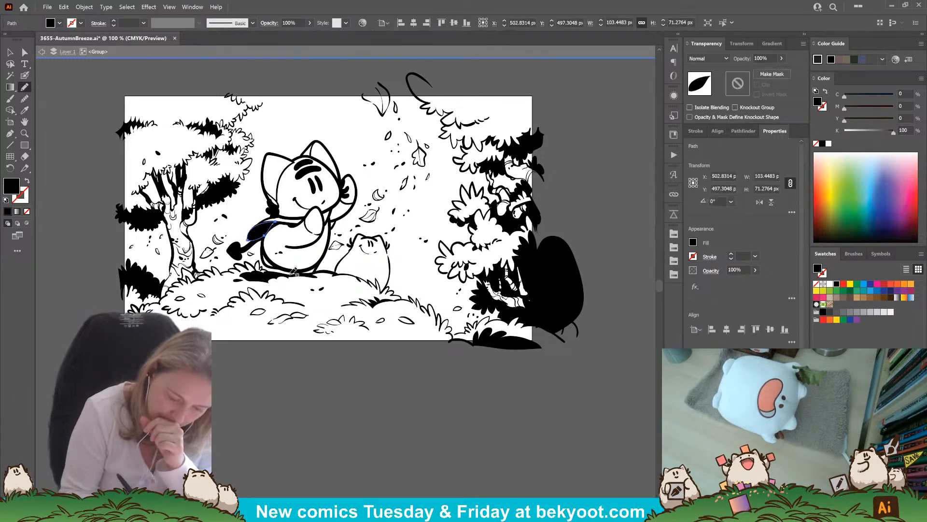
pyautogui.hotkey('ctrl', 'z')
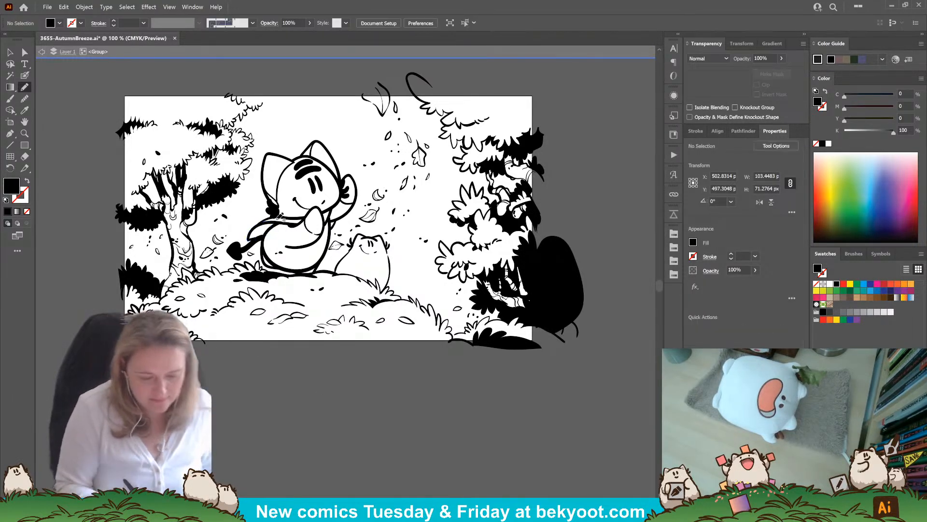
pyautogui.moveTo(281, 221)
pyautogui.mouseDown()
pyautogui.moveTo(251, 242)
pyautogui.moveTo(285, 220)
pyautogui.mouseUp()
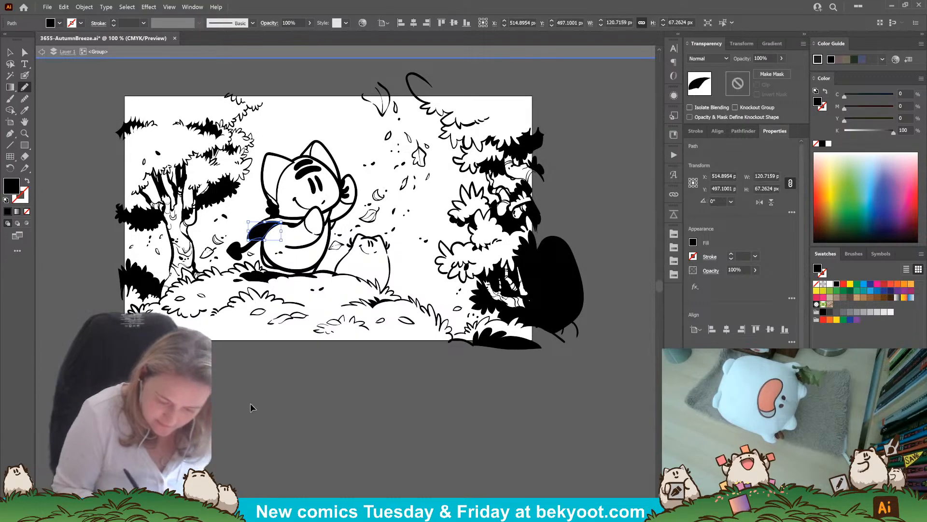
pyautogui.hotkey('ctrl', 'shift', 'a')
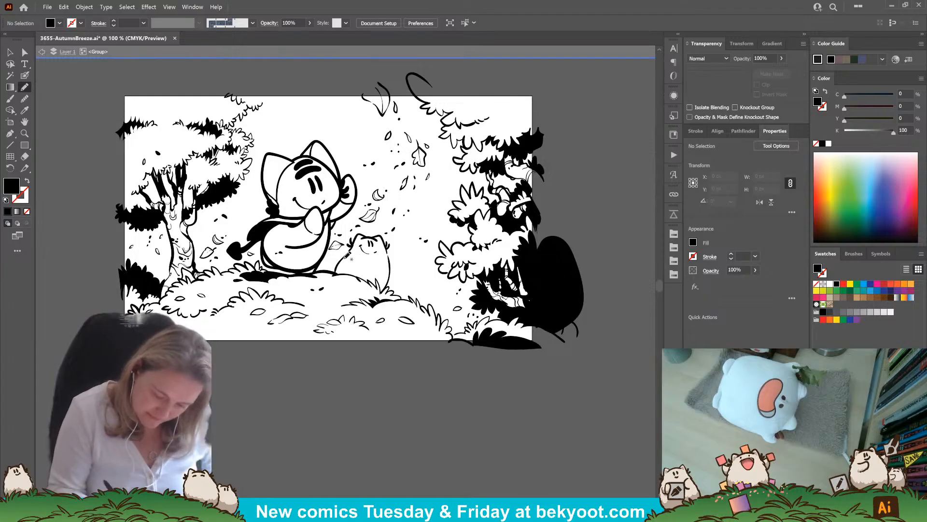
pyautogui.moveTo(343, 274); pyautogui.dragTo(351, 250)
pyautogui.keyDown('ctrl'); pyautogui.click(287, 377); pyautogui.keyUp('ctrl')
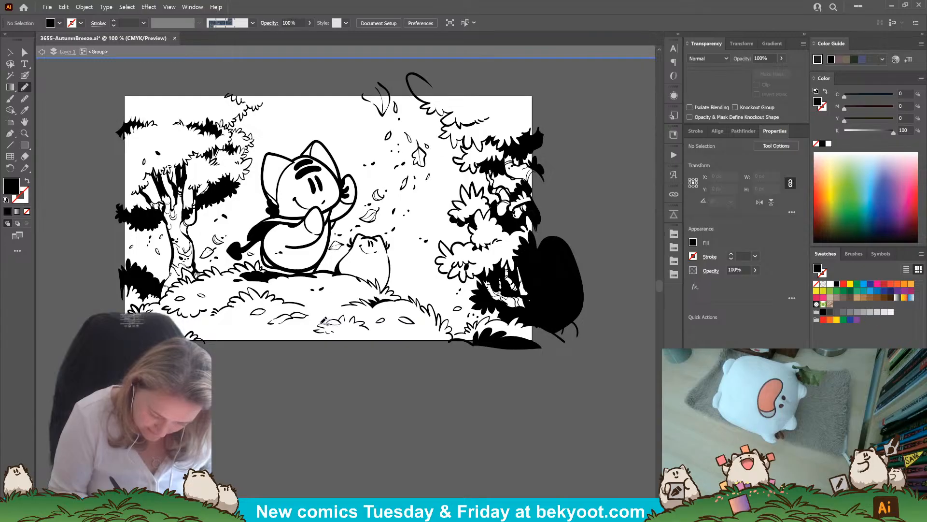
# Draw small solid black shadows along the foreground grass tufts and fallen leaves below the two characters
pyautogui.moveTo(308, 333); pyautogui.dragTo(326, 323)
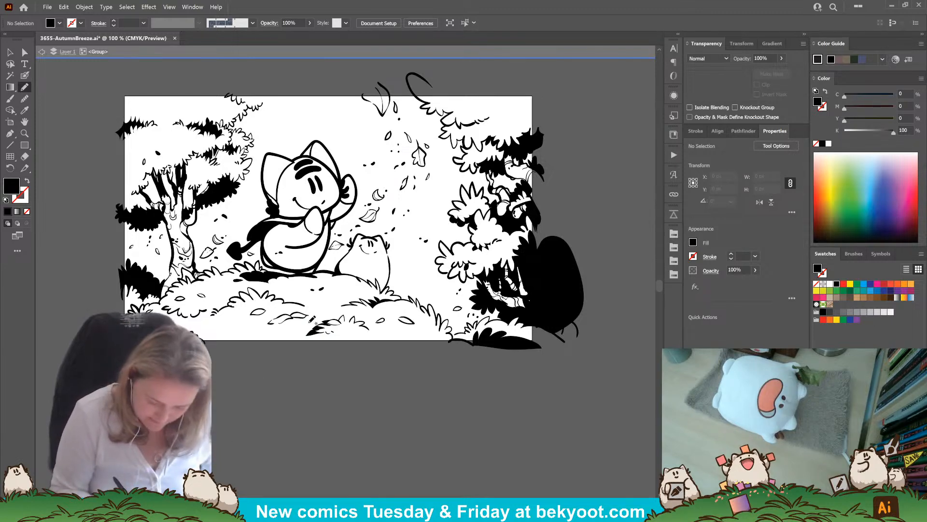
pyautogui.moveTo(311, 319)
pyautogui.mouseDown()
pyautogui.moveTo(260, 324)
pyautogui.moveTo(278, 317)
pyautogui.mouseUp()
pyautogui.hotkey('ctrl', 'shift', 'a')
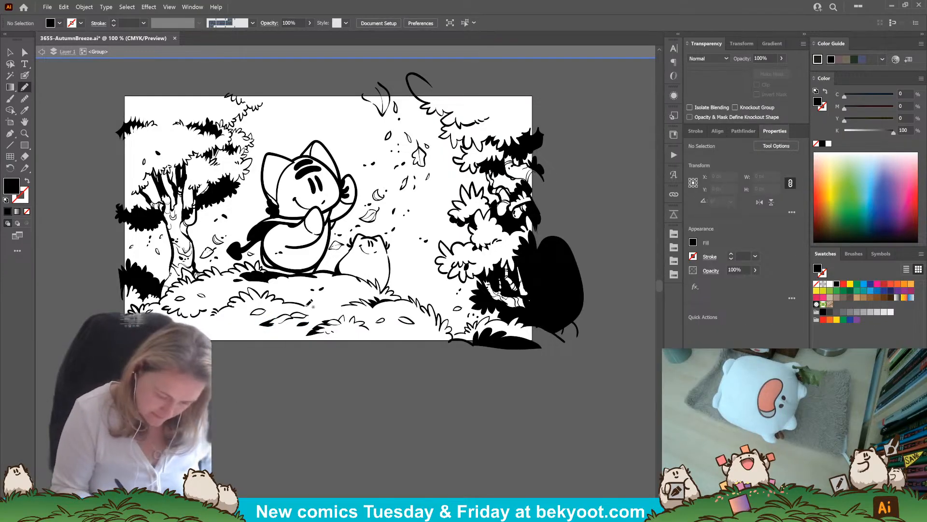
pyautogui.moveTo(309, 303); pyautogui.dragTo(306, 303)
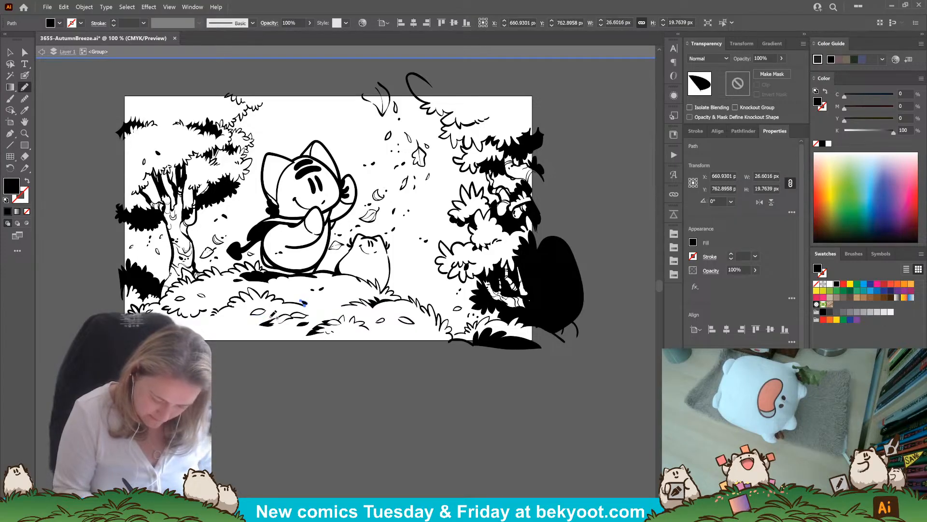
pyautogui.moveTo(272, 315); pyautogui.dragTo(275, 326)
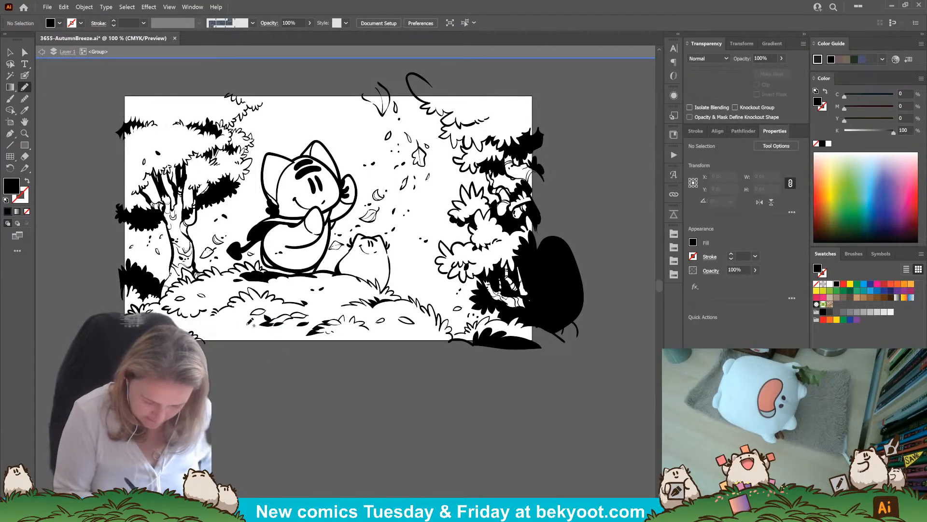
pyautogui.moveTo(347, 397); pyautogui.dragTo(298, 416)
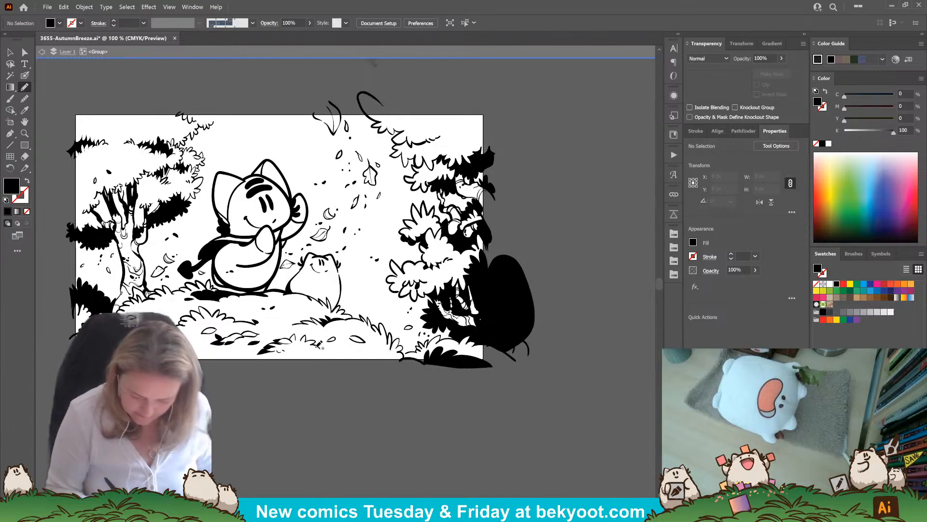
# Extend the foreground grass outline toward the big tree using the Paintbrush with a 1 pt black stroke and no fill
pyautogui.moveTo(327, 345)
pyautogui.mouseDown()
pyautogui.moveTo(340, 359)
pyautogui.moveTo(329, 349)
pyautogui.mouseUp()
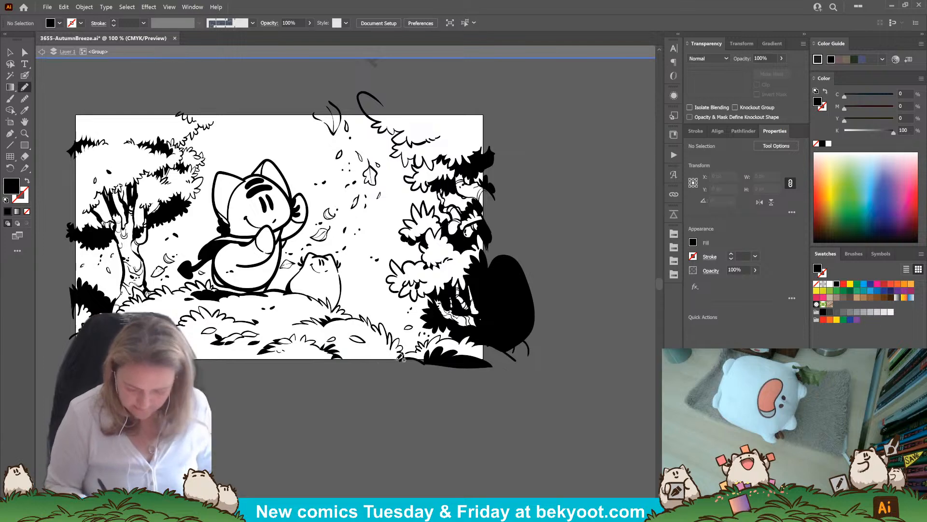
pyautogui.hotkey('ctrl', 'z')
pyautogui.click(25, 75)
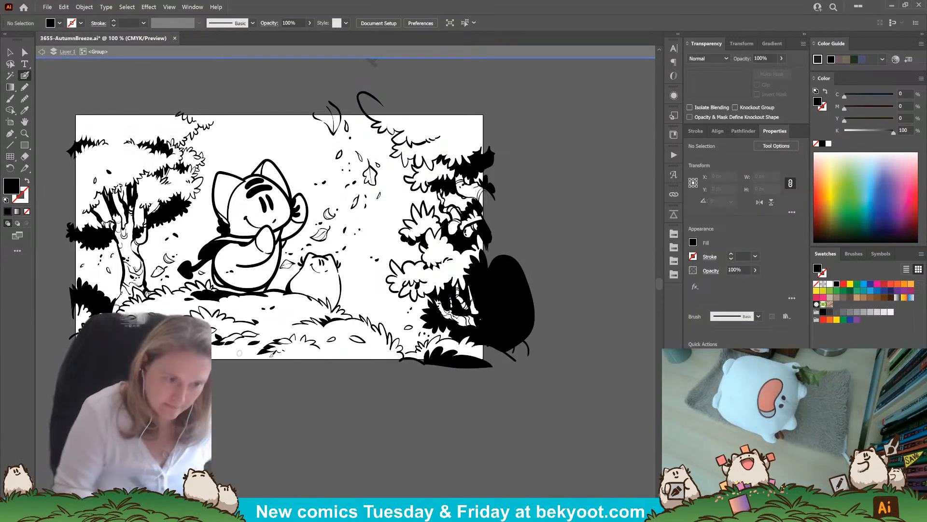
pyautogui.hotkey('shift', 'x')
pyautogui.moveTo(332, 344); pyautogui.dragTo(367, 369)
pyautogui.hotkey('ctrl', 'z')
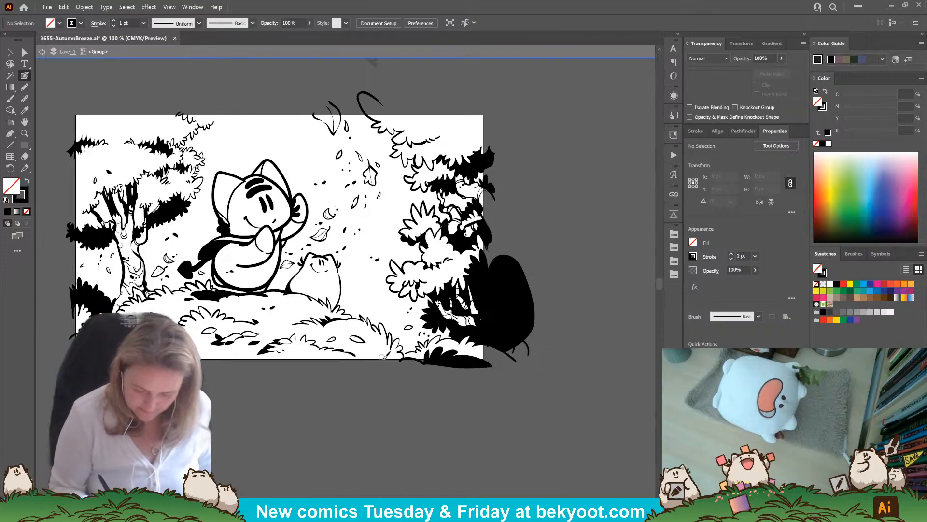
pyautogui.moveTo(361, 352); pyautogui.dragTo(378, 348)
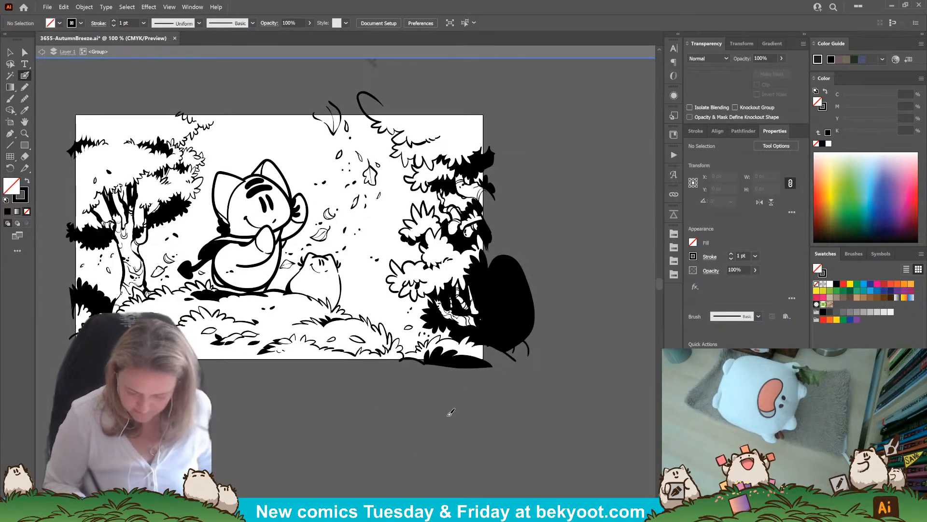
# Add a solid black Pencil shadow with no stroke to the grass tuft at the small creature's base
pyautogui.moveTo(352, 424); pyautogui.dragTo(342, 454)
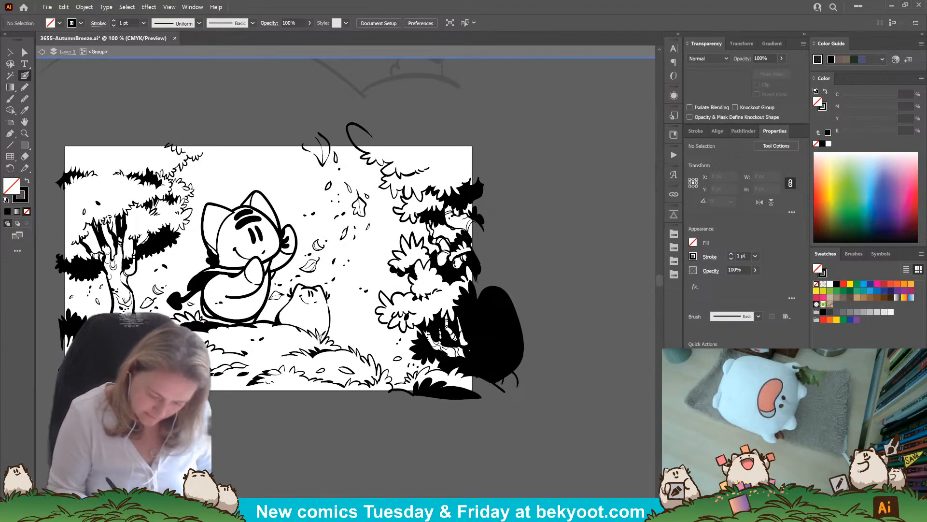
pyautogui.press('n')
pyautogui.hotkey('shift', 'x')
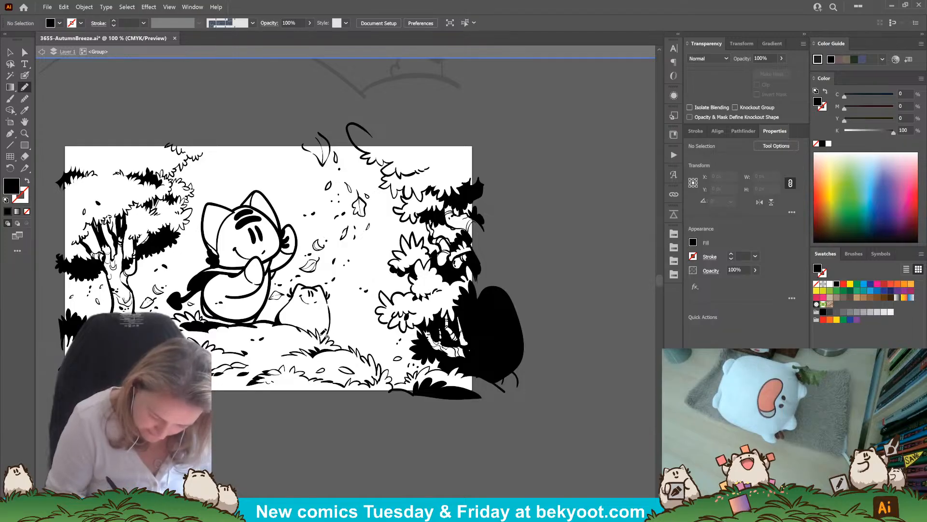
pyautogui.moveTo(327, 333); pyautogui.dragTo(321, 344)
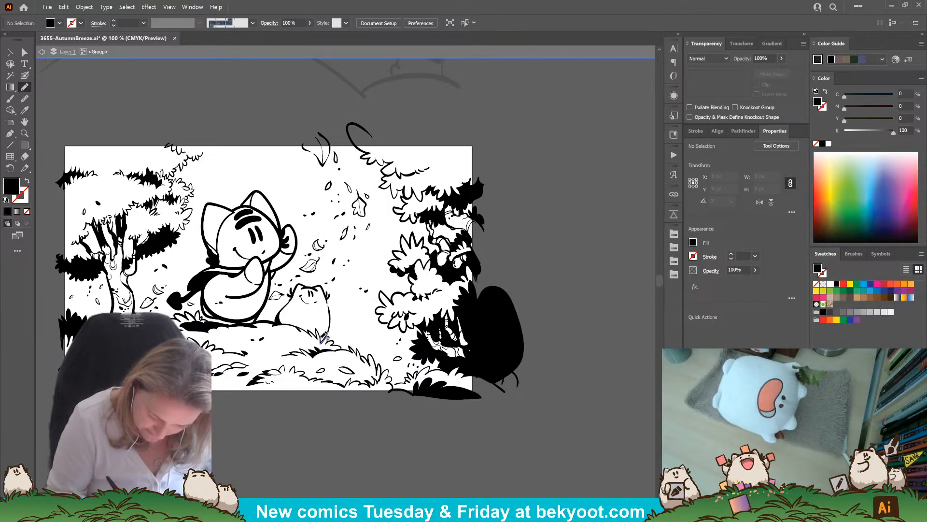
pyautogui.keyDown('ctrl'); pyautogui.click(303, 442); pyautogui.keyUp('ctrl')
# Complete the falling leaf crossing the artboard's upper edge by adding its upper tip with the Blob Brush in black, no fill
pyautogui.moveTo(348, 457); pyautogui.dragTo(384, 468)
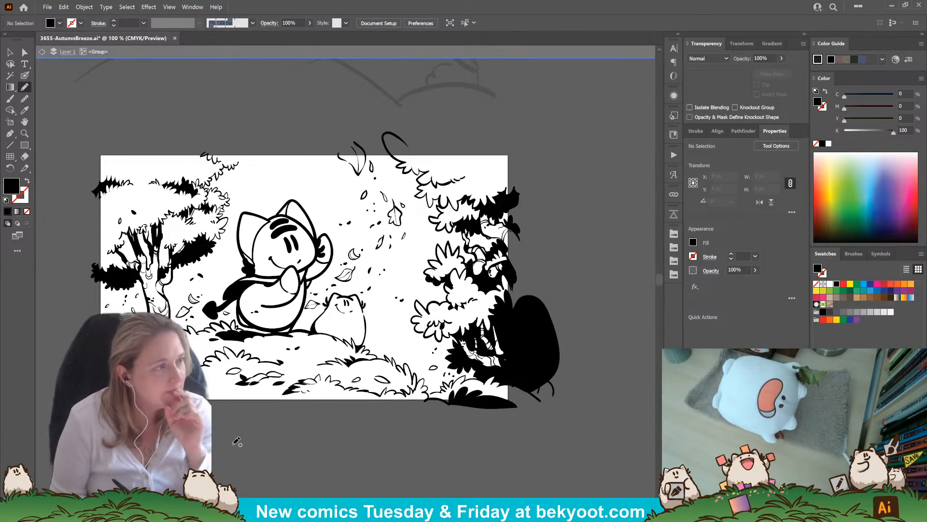
pyautogui.press('b')
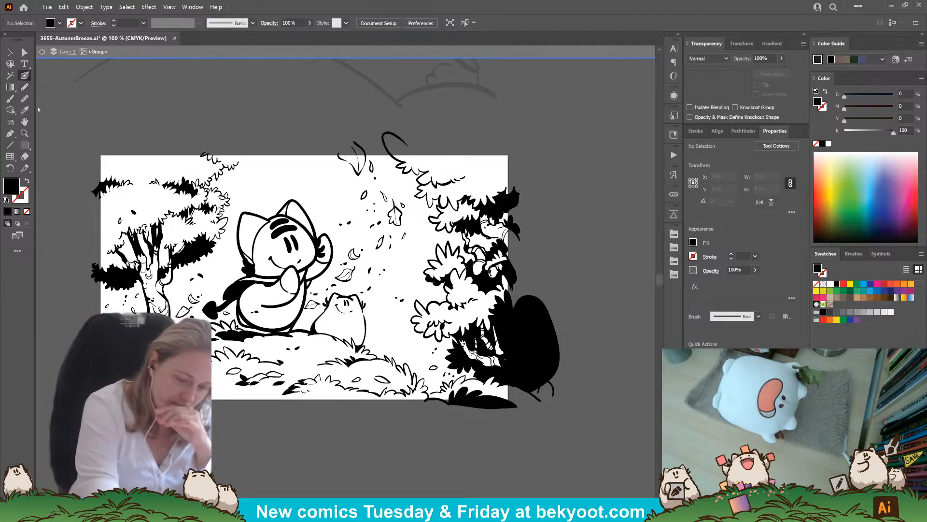
pyautogui.hotkey('shift', 'x')
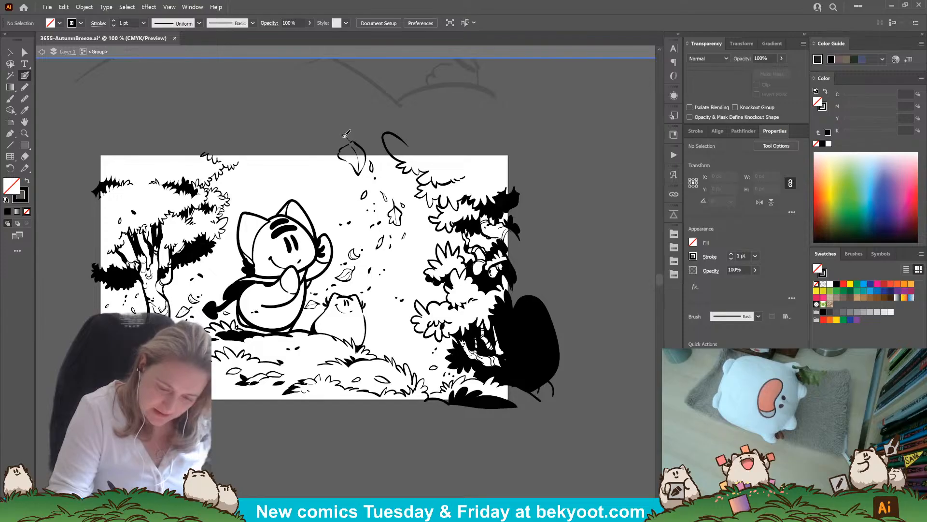
pyautogui.moveTo(346, 134); pyautogui.dragTo(358, 160)
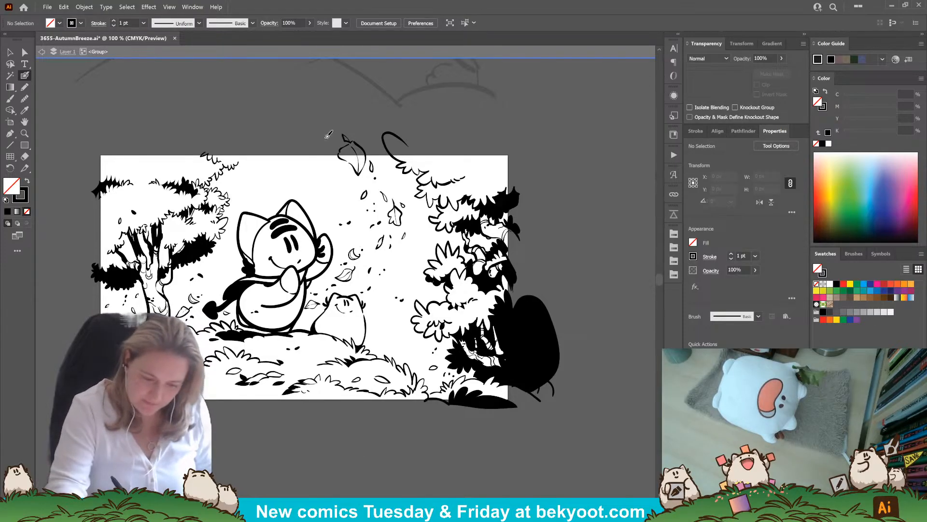
pyautogui.moveTo(327, 131)
pyautogui.mouseDown()
pyautogui.moveTo(294, 131)
pyautogui.moveTo(323, 133)
pyautogui.mouseUp()
pyautogui.hotkey('ctrl', 'z')
pyautogui.moveTo(306, 128)
pyautogui.mouseDown()
pyautogui.moveTo(329, 138)
pyautogui.moveTo(285, 137)
pyautogui.moveTo(326, 138)
pyautogui.moveTo(345, 123)
pyautogui.moveTo(335, 102)
pyautogui.mouseUp()
pyautogui.hotkey('ctrl', 'z')
pyautogui.hotkey('ctrl', 'z')
pyautogui.hotkey('ctrl', 'z')
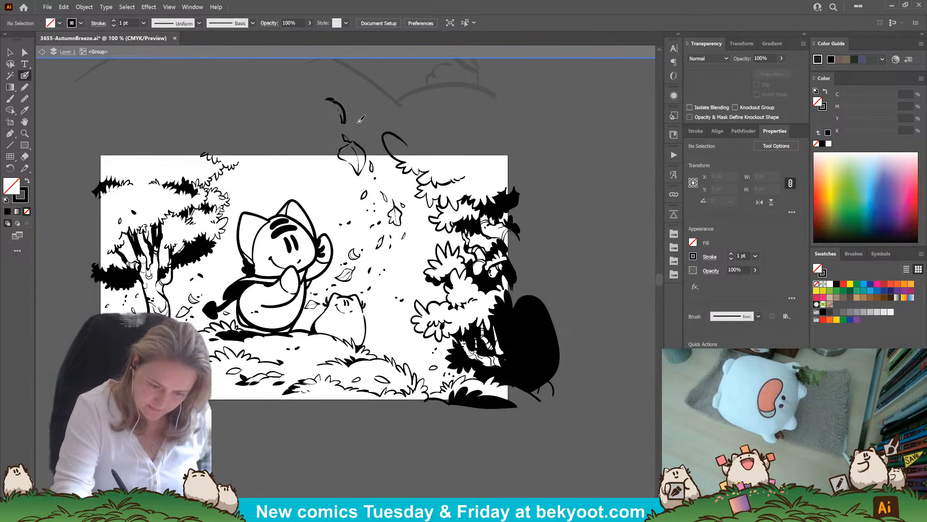
pyautogui.hotkey('ctrl', 'z')
pyautogui.hotkey('ctrl', 'z')
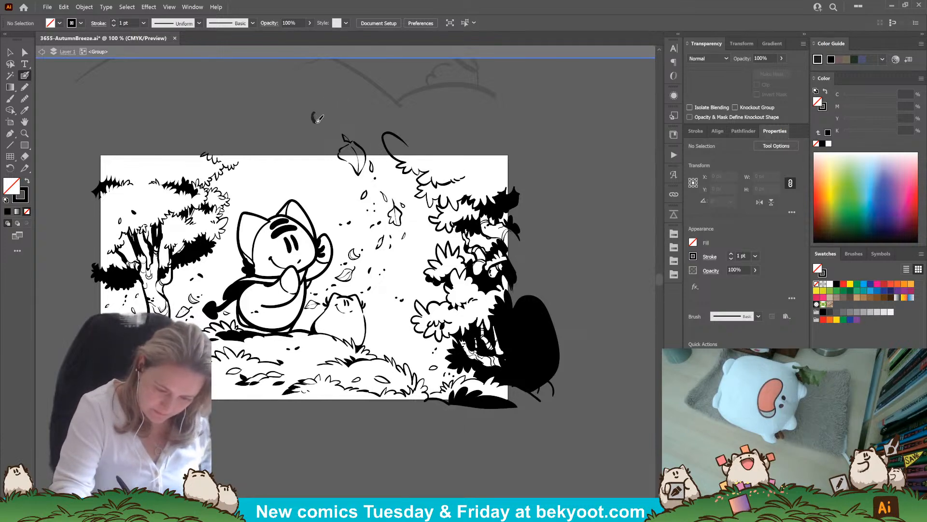
pyautogui.moveTo(325, 123)
pyautogui.mouseDown()
pyautogui.moveTo(311, 120)
pyautogui.moveTo(313, 111)
pyautogui.mouseUp()
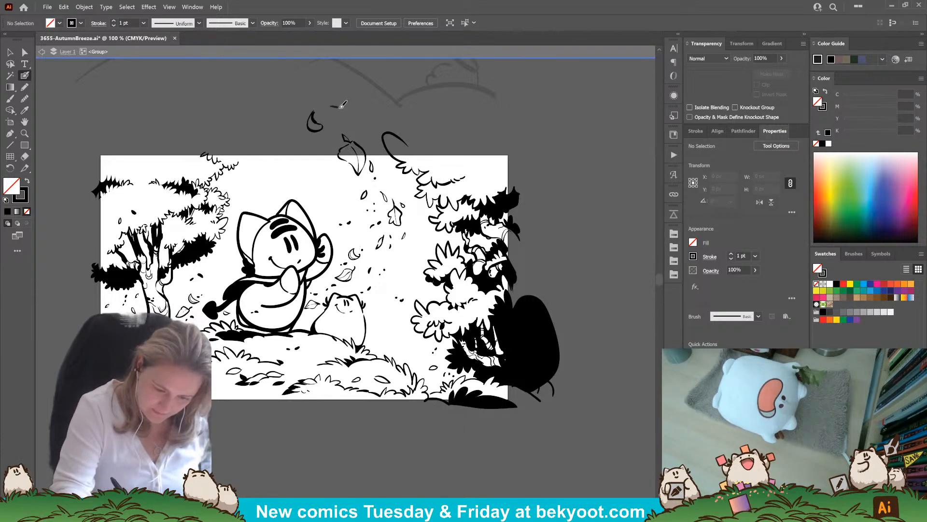
pyautogui.hotkey('ctrl', 'z')
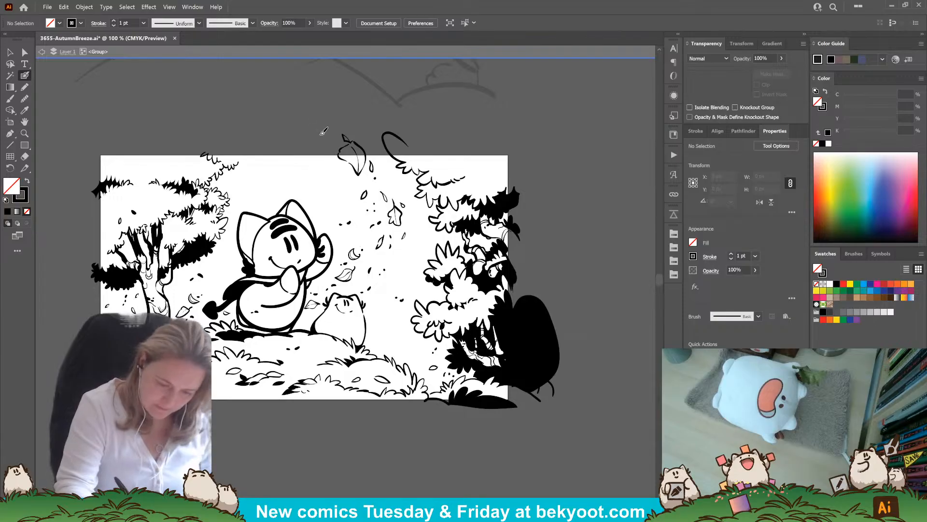
# Scatter small black specks and one small teardrop leaf above the artboard, trailing up and left from the falling leaf at its edge
pyautogui.moveTo(319, 135); pyautogui.dragTo(333, 139)
pyautogui.click(353, 122)
pyautogui.click(361, 134)
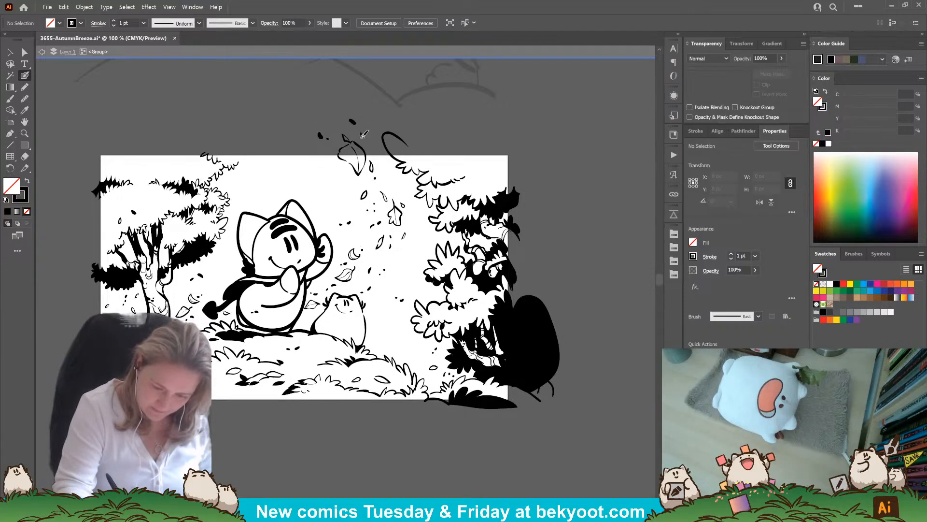
pyautogui.moveTo(315, 107)
pyautogui.mouseDown()
pyautogui.moveTo(333, 114)
pyautogui.moveTo(316, 108)
pyautogui.mouseUp()
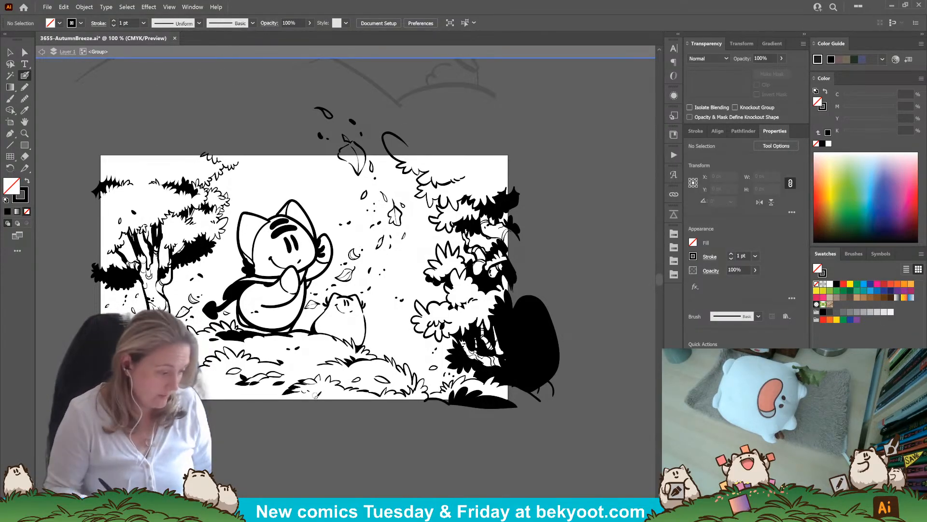
pyautogui.moveTo(338, 428); pyautogui.dragTo(323, 454)
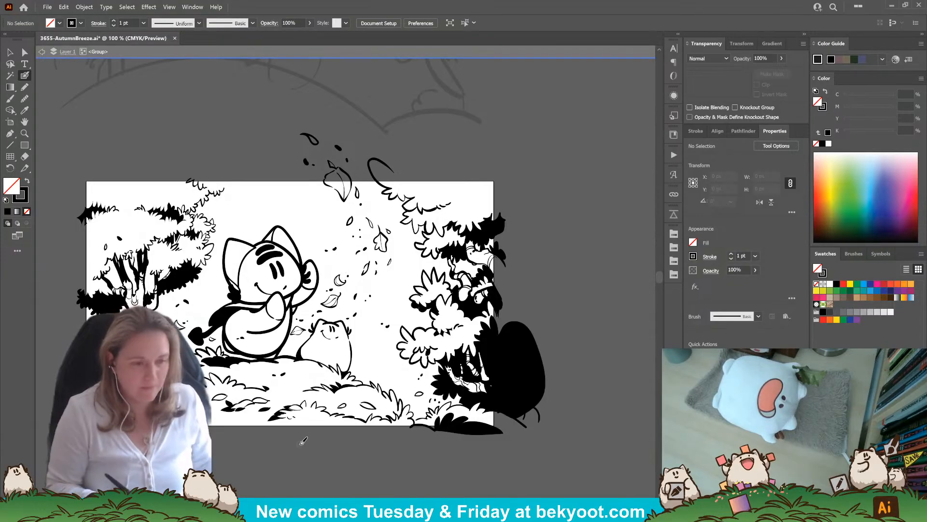
pyautogui.moveTo(273, 113); pyautogui.dragTo(271, 110)
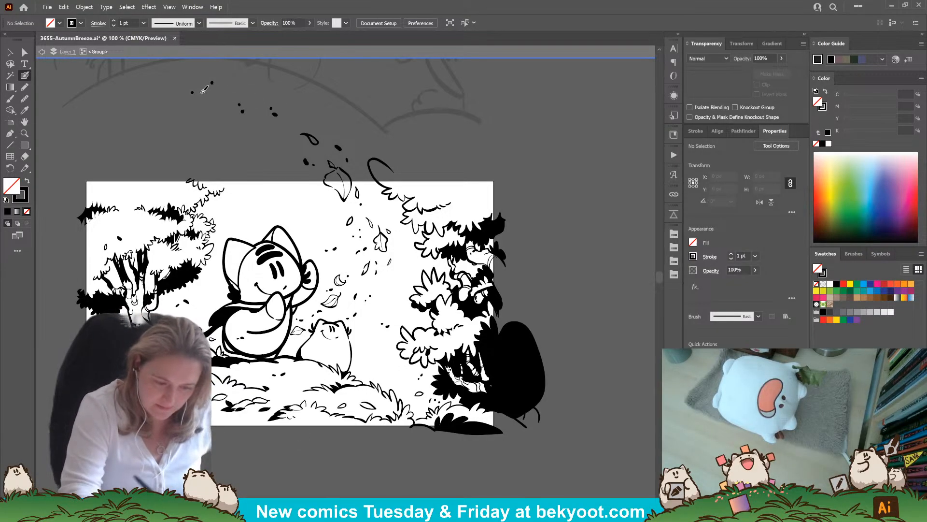
# Draw a large jagged leaf with a stem and veins above the artboard, at the far left end of the leaf trail
pyautogui.moveTo(180, 103)
pyautogui.mouseDown()
pyautogui.moveTo(211, 103)
pyautogui.moveTo(233, 132)
pyautogui.moveTo(213, 141)
pyautogui.moveTo(182, 131)
pyautogui.moveTo(179, 104)
pyautogui.moveTo(166, 99)
pyautogui.mouseUp()
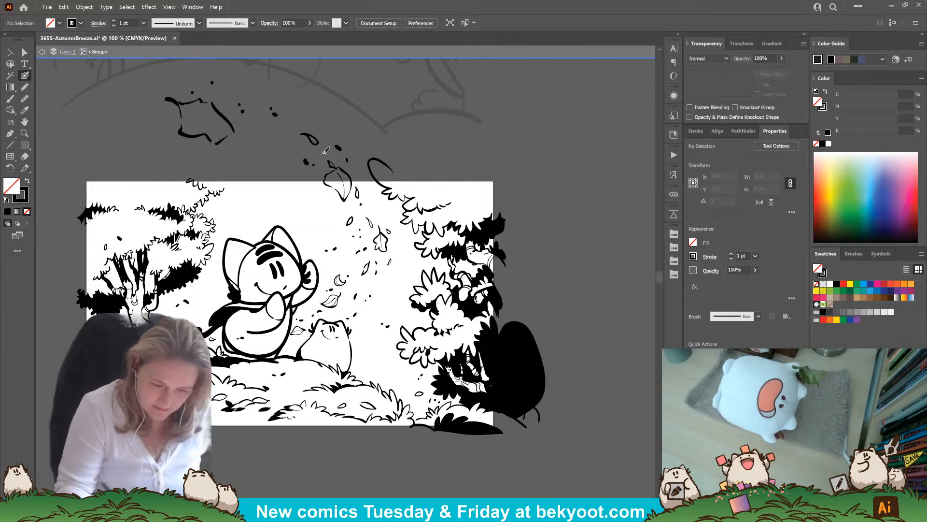
pyautogui.moveTo(234, 133); pyautogui.dragTo(235, 133)
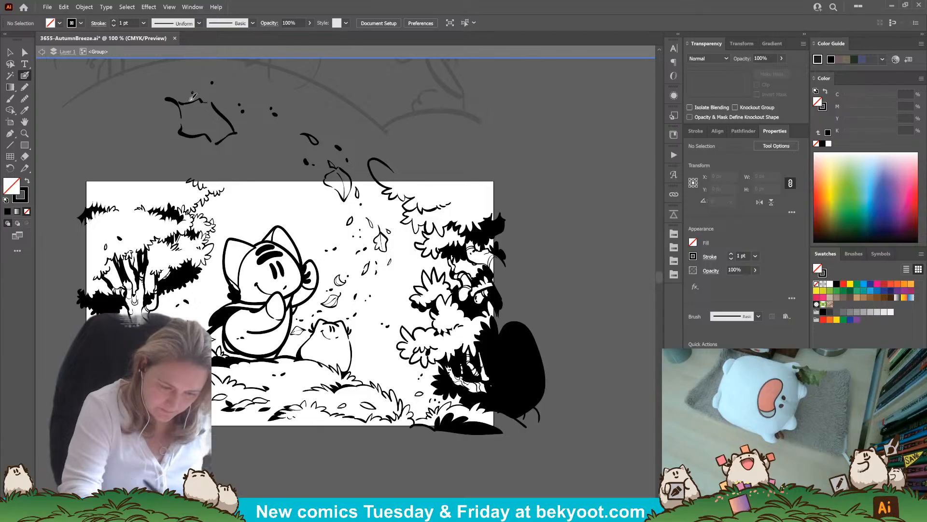
pyautogui.moveTo(179, 104); pyautogui.dragTo(224, 126)
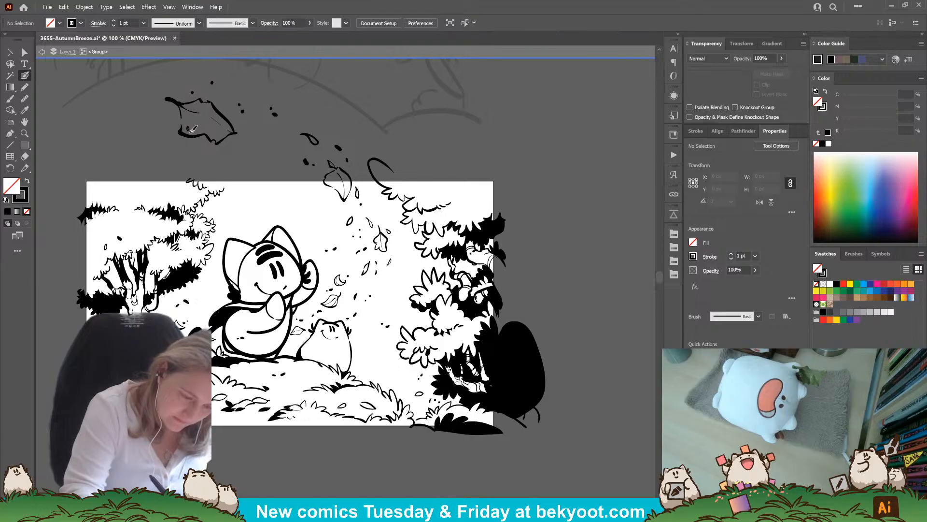
# Draw a curled crescent-shaped leaf beside the large jagged leaf and scatter more small black specks around the trail
pyautogui.moveTo(259, 128)
pyautogui.mouseDown()
pyautogui.moveTo(291, 116)
pyautogui.moveTo(288, 135)
pyautogui.moveTo(266, 139)
pyautogui.moveTo(279, 139)
pyautogui.mouseUp()
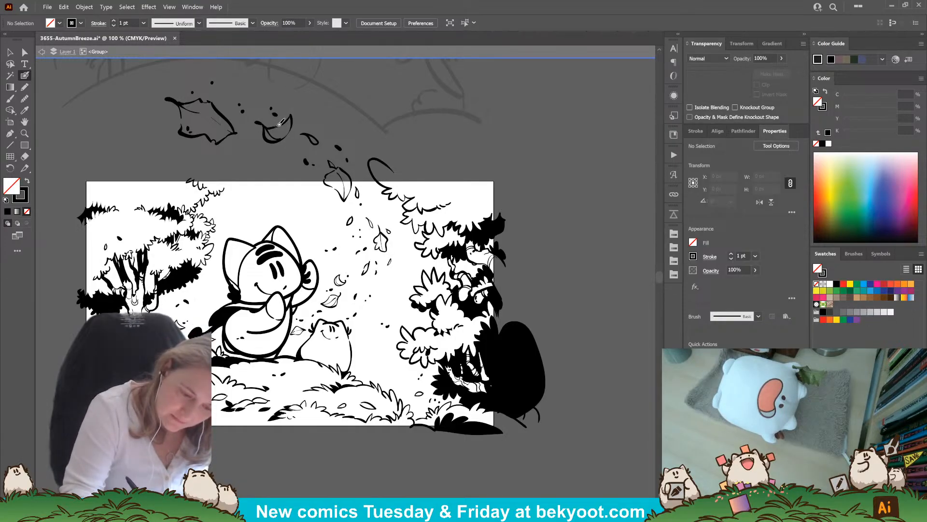
pyautogui.moveTo(278, 126); pyautogui.dragTo(290, 114)
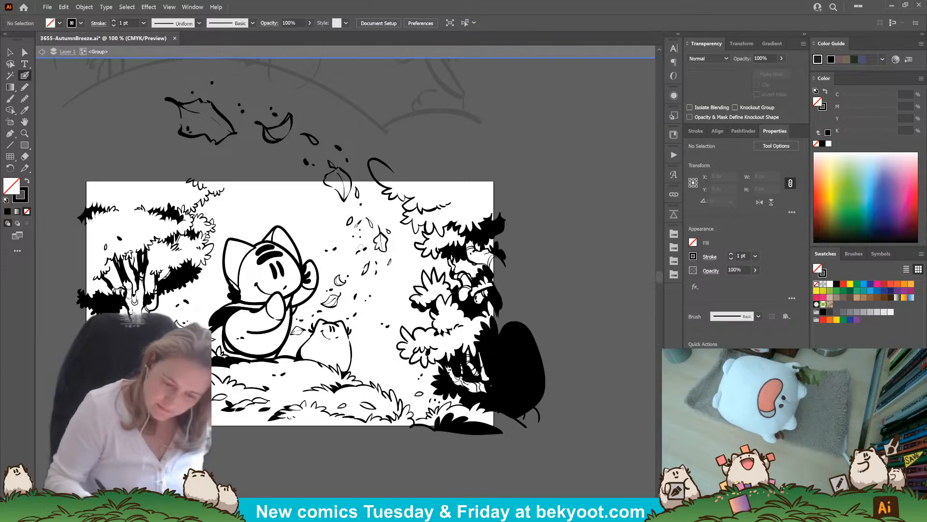
pyautogui.click(256, 155)
pyautogui.click(247, 156)
pyautogui.click(283, 153)
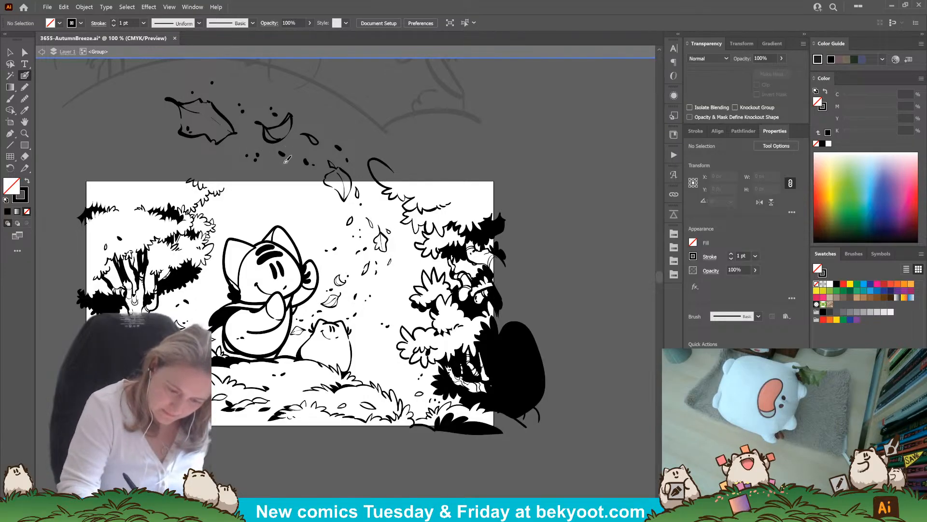
pyautogui.click(337, 118)
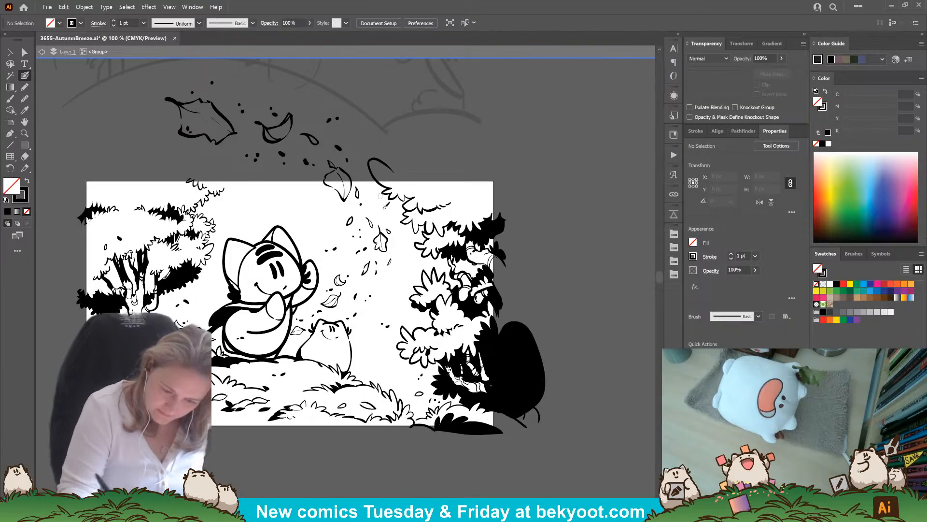
pyautogui.click(324, 197)
pyautogui.click(318, 197)
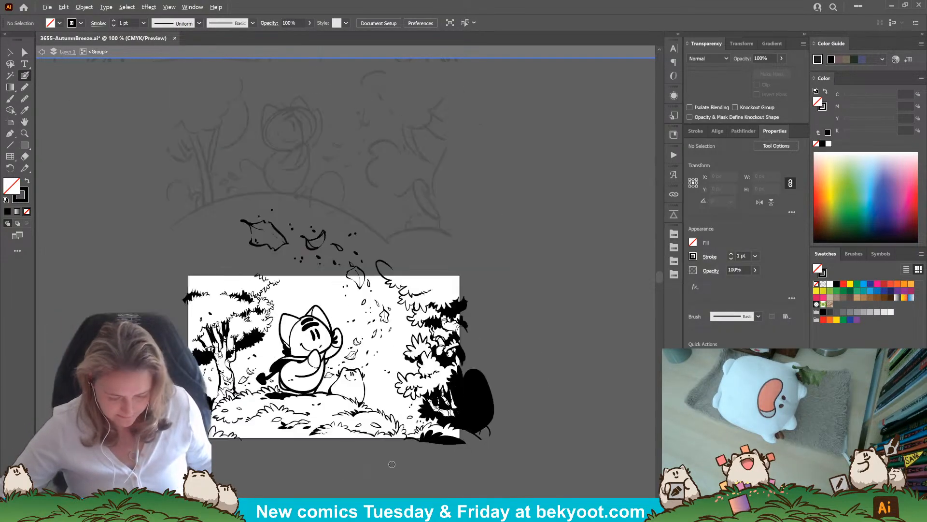
# Exit the ink group's isolation mode and move the faded pencil sketch group to the left, clear of the inked artwork
pyautogui.scroll(-1, 391, 464)
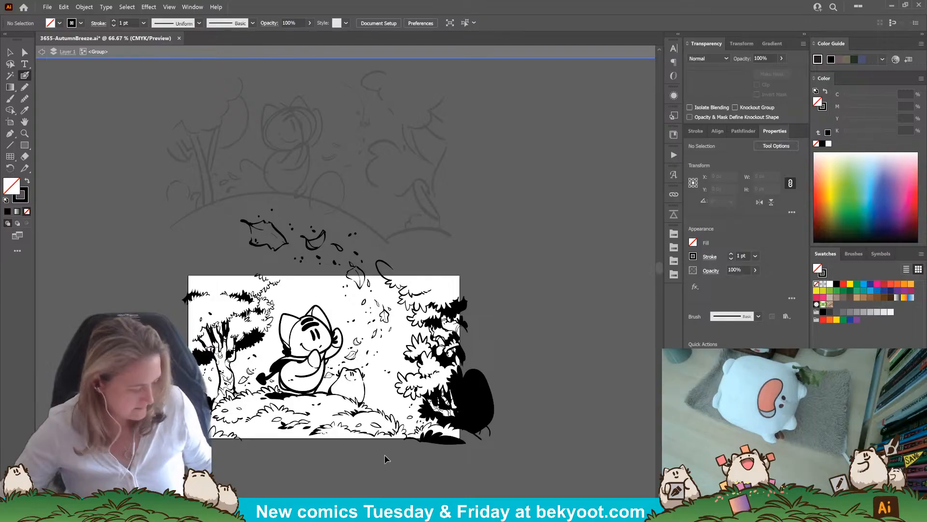
pyautogui.press('Escape')
pyautogui.press('v')
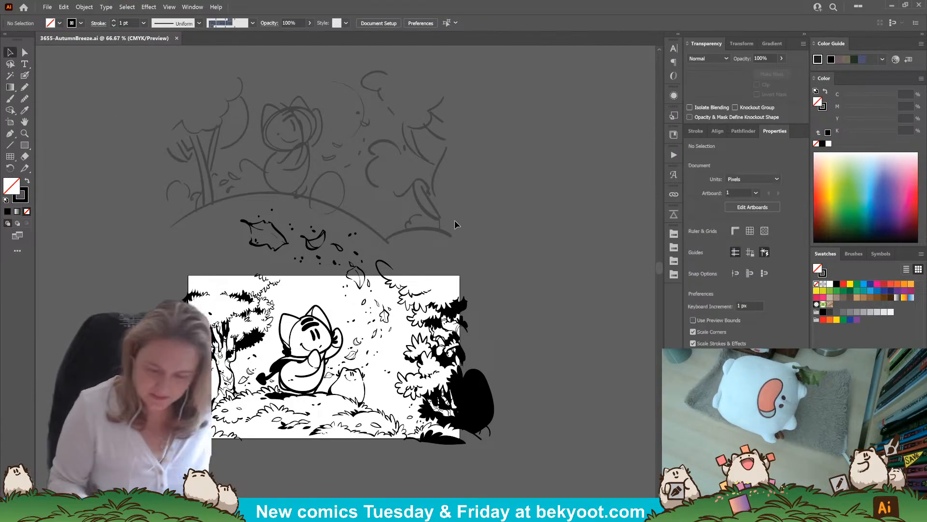
pyautogui.moveTo(454, 224)
pyautogui.mouseDown()
pyautogui.moveTo(169, 161)
pyautogui.moveTo(84, 188)
pyautogui.mouseUp()
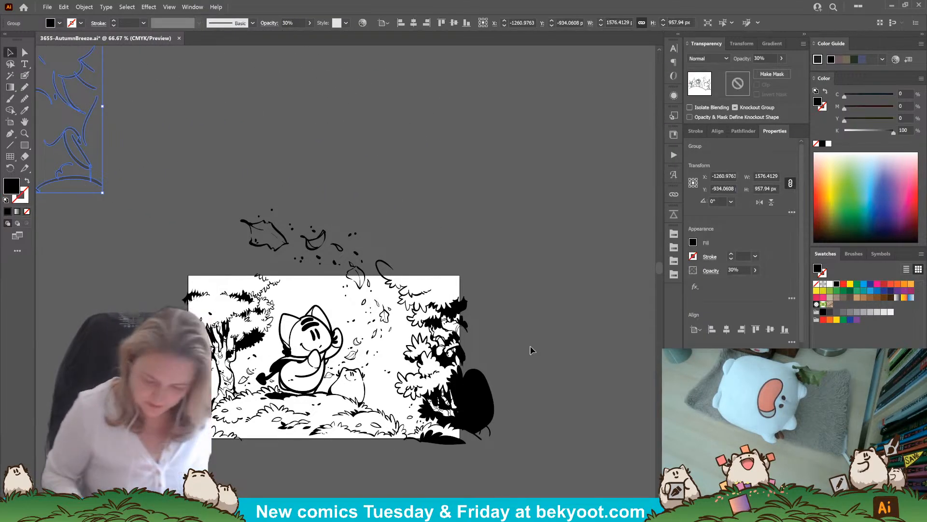
pyautogui.click(501, 312)
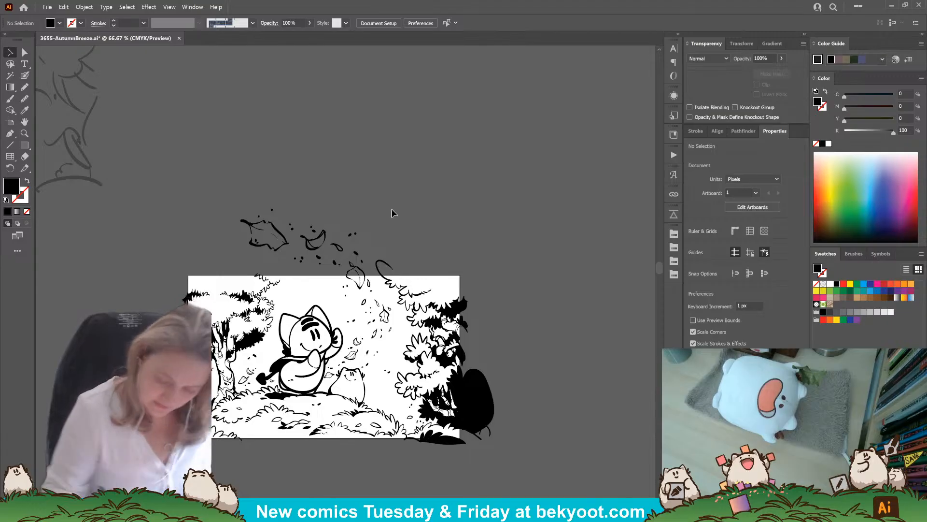
# Isolate the ink group and extend the right tree's spiky foliage outline above the artboard with a 1 pt black Blob Brush stroke
pyautogui.click(398, 268)
pyautogui.doubleClick(394, 271)
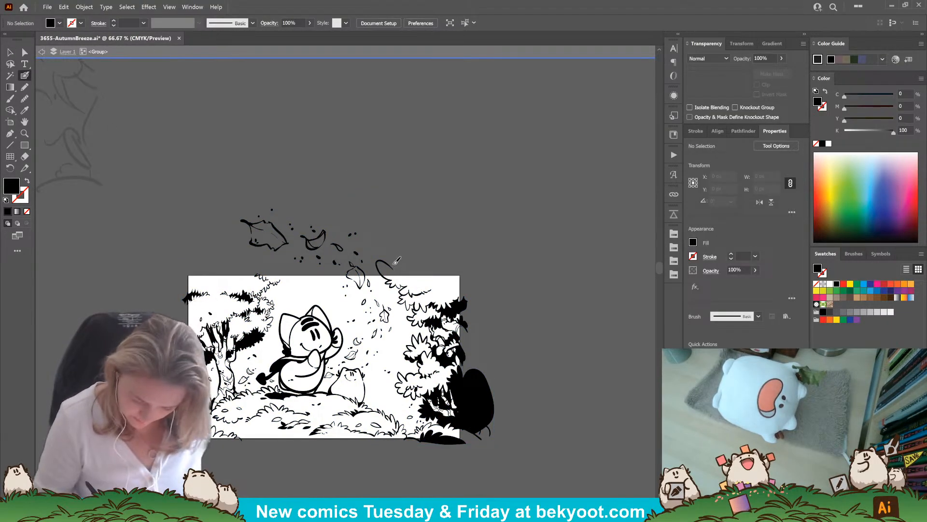
pyautogui.moveTo(392, 268)
pyautogui.mouseDown()
pyautogui.moveTo(400, 256)
pyautogui.moveTo(414, 264)
pyautogui.moveTo(417, 247)
pyautogui.moveTo(414, 261)
pyautogui.moveTo(433, 238)
pyautogui.moveTo(450, 244)
pyautogui.moveTo(459, 228)
pyautogui.moveTo(449, 242)
pyautogui.mouseUp()
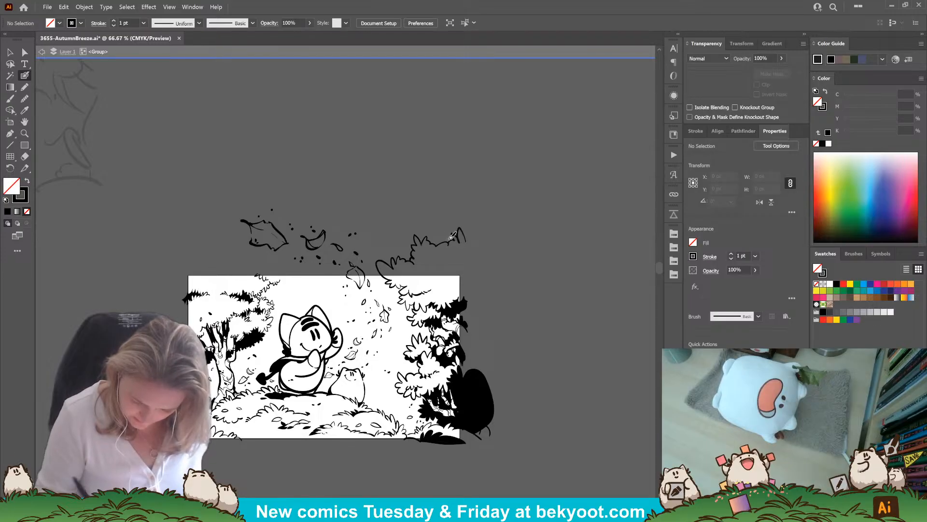
# Outline the left tree's spiky foliage crown above the artboard with the Blob Brush, from the artboard's upper edge out past its left side
pyautogui.moveTo(266, 432); pyautogui.dragTo(281, 390)
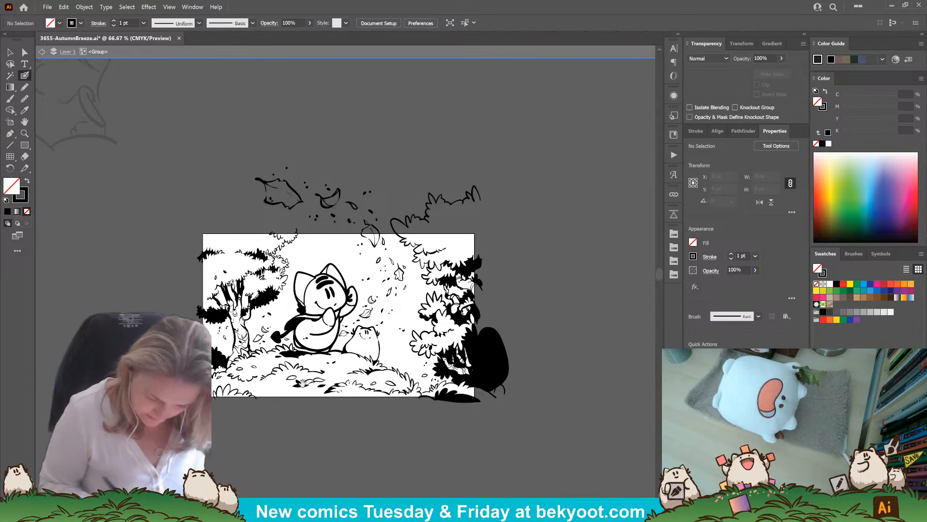
pyautogui.moveTo(336, 385); pyautogui.dragTo(354, 399)
pyautogui.scroll(2, 203, 185)
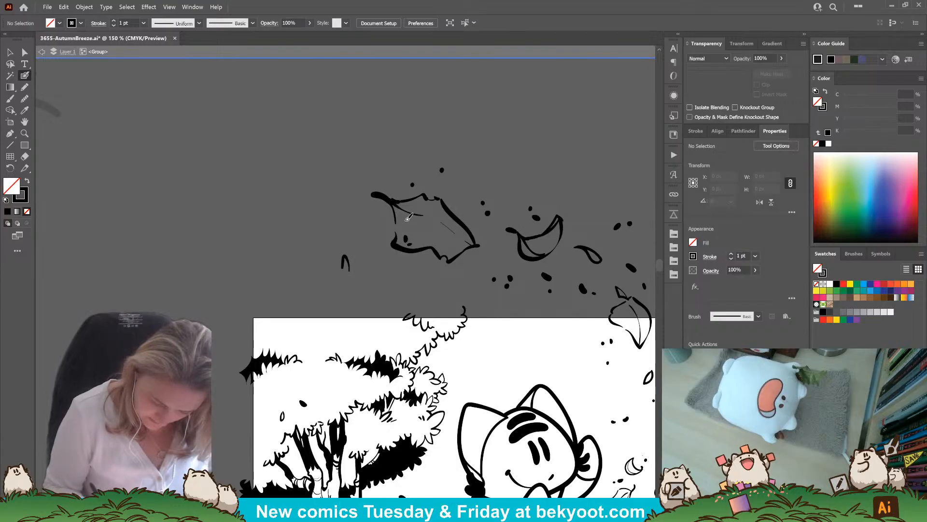
pyautogui.press('Return')
pyautogui.press('Return')
pyautogui.press('Return')
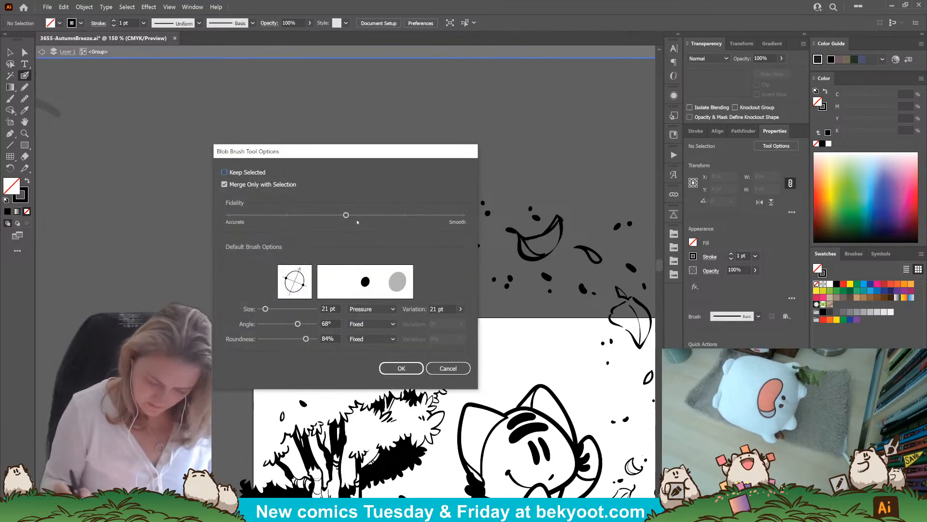
pyautogui.press('Return')
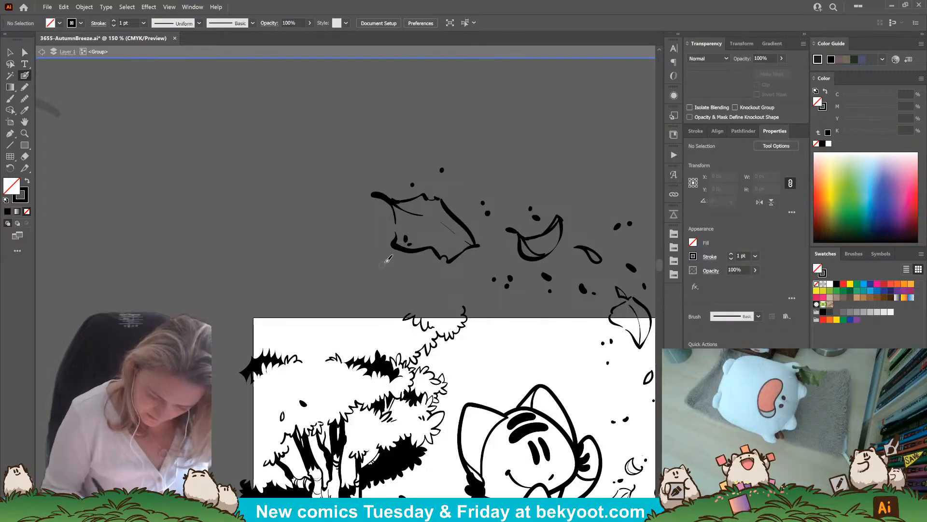
pyautogui.moveTo(429, 279)
pyautogui.mouseDown()
pyautogui.moveTo(429, 270)
pyautogui.moveTo(446, 282)
pyautogui.moveTo(441, 291)
pyautogui.moveTo(471, 293)
pyautogui.moveTo(445, 291)
pyautogui.mouseUp()
pyautogui.moveTo(355, 261)
pyautogui.mouseDown()
pyautogui.moveTo(358, 271)
pyautogui.moveTo(375, 256)
pyautogui.moveTo(391, 270)
pyautogui.moveTo(394, 254)
pyautogui.moveTo(427, 258)
pyautogui.moveTo(431, 275)
pyautogui.moveTo(417, 254)
pyautogui.mouseUp()
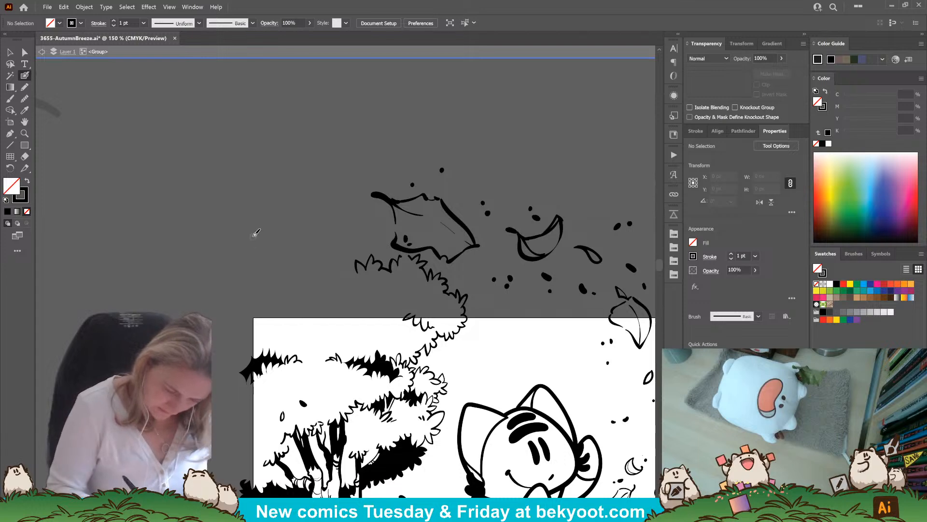
pyautogui.moveTo(254, 232)
pyautogui.mouseDown()
pyautogui.moveTo(252, 223)
pyautogui.moveTo(258, 233)
pyautogui.moveTo(270, 228)
pyautogui.moveTo(285, 248)
pyautogui.moveTo(247, 227)
pyautogui.moveTo(211, 257)
pyautogui.mouseUp()
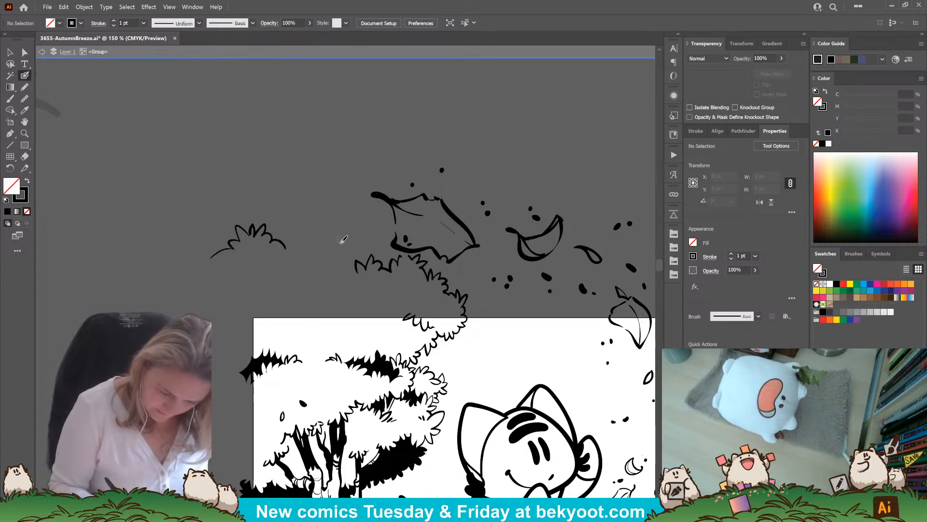
pyautogui.moveTo(286, 247)
pyautogui.mouseDown()
pyautogui.moveTo(358, 272)
pyautogui.moveTo(347, 258)
pyautogui.moveTo(349, 268)
pyautogui.moveTo(335, 261)
pyautogui.moveTo(339, 270)
pyautogui.moveTo(312, 255)
pyautogui.moveTo(323, 248)
pyautogui.moveTo(322, 267)
pyautogui.moveTo(340, 264)
pyautogui.mouseUp()
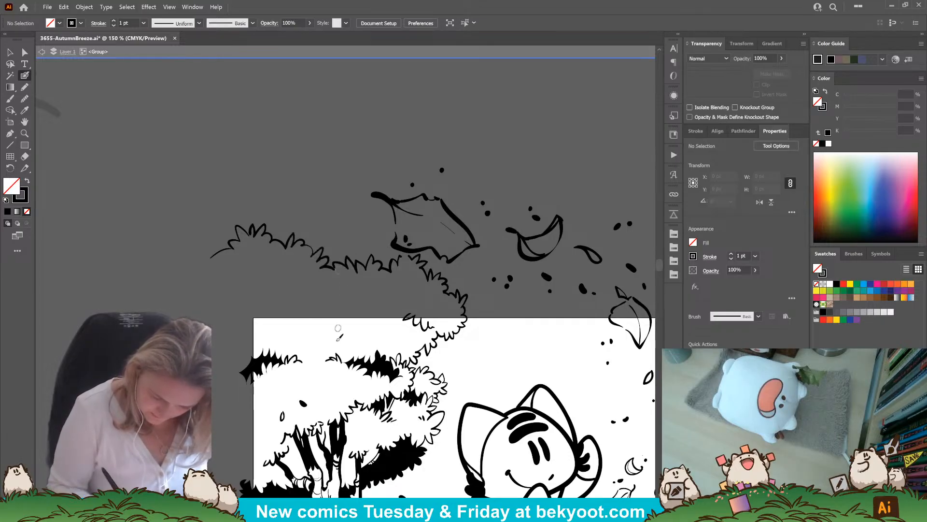
pyautogui.scroll(-2, 543, 386)
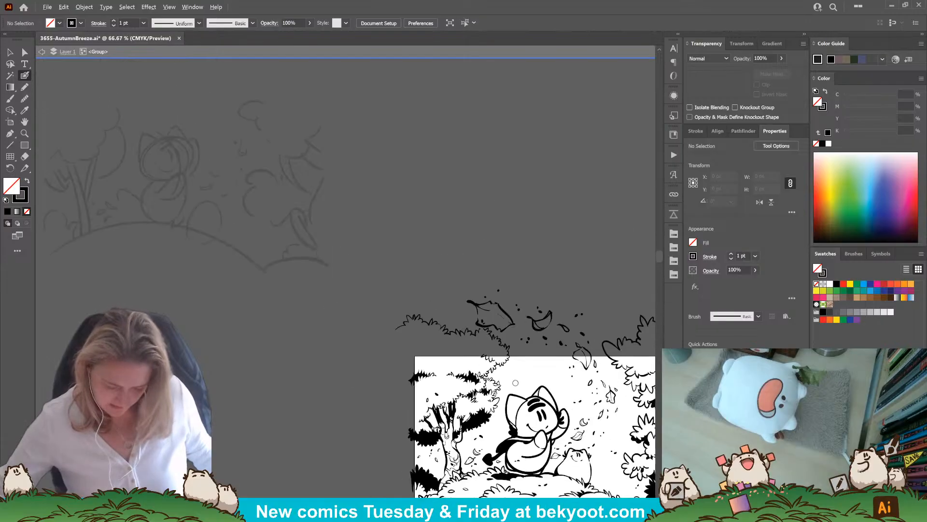
pyautogui.moveTo(557, 433); pyautogui.dragTo(403, 320)
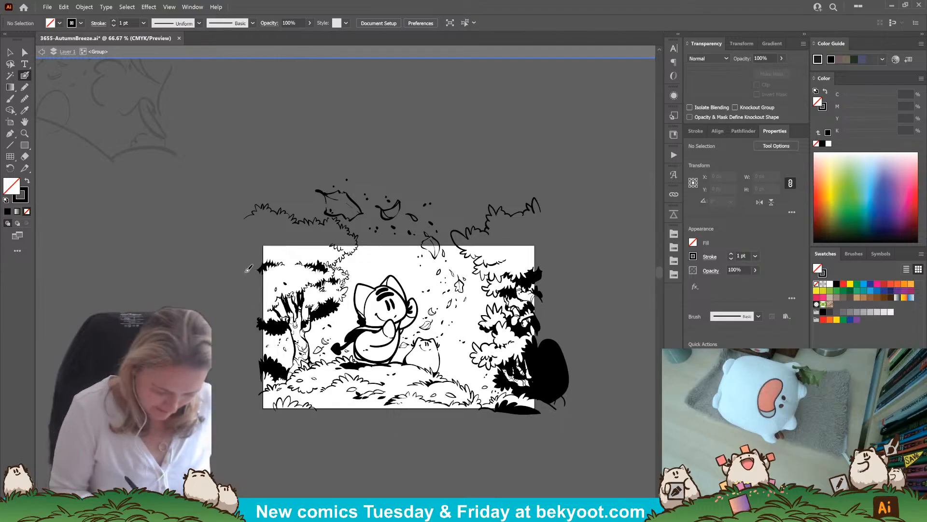
# Extend the left tree's spiky foliage stroke past the artboard's left edge with the Blob Brush and exit the ink group's isolation mode
pyautogui.moveTo(244, 268); pyautogui.dragTo(263, 265)
pyautogui.hscroll(4, 415, 379)
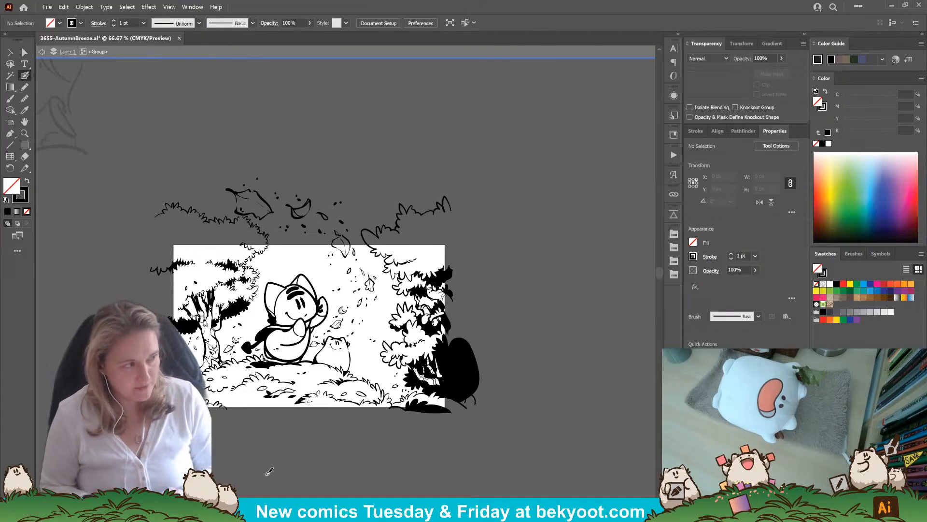
pyautogui.press('Escape')
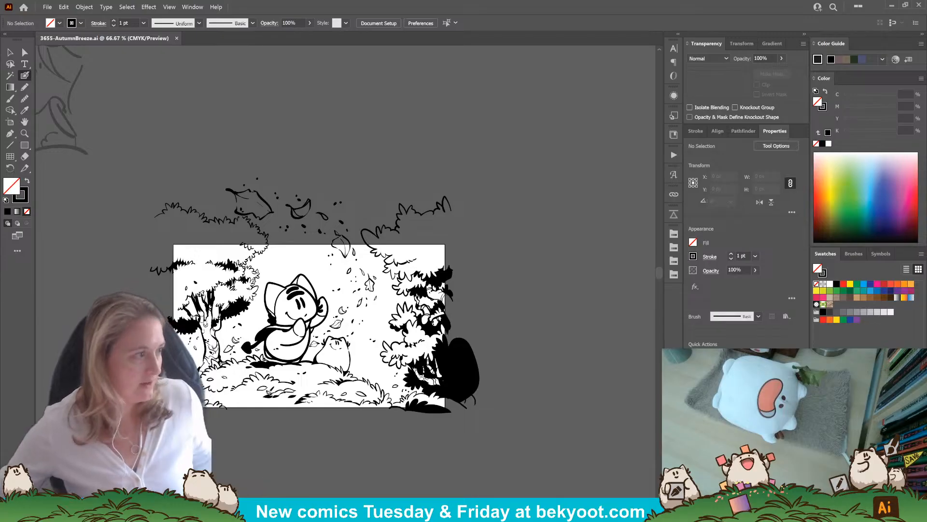
# Set the fill colour to the dark brown C=50 M=70 Y=80 K=70 from the 1946-PawseforStory swatch library and collapse the library
pyautogui.scroll(3, 254, 369)
pyautogui.scroll(-1, 300, 341)
pyautogui.moveTo(445, 290); pyautogui.dragTo(392, 258)
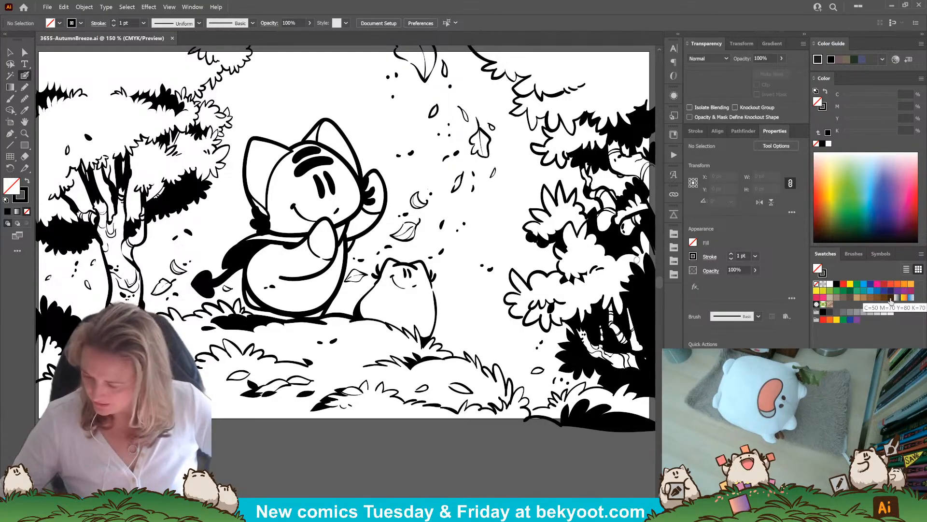
pyautogui.click(675, 235)
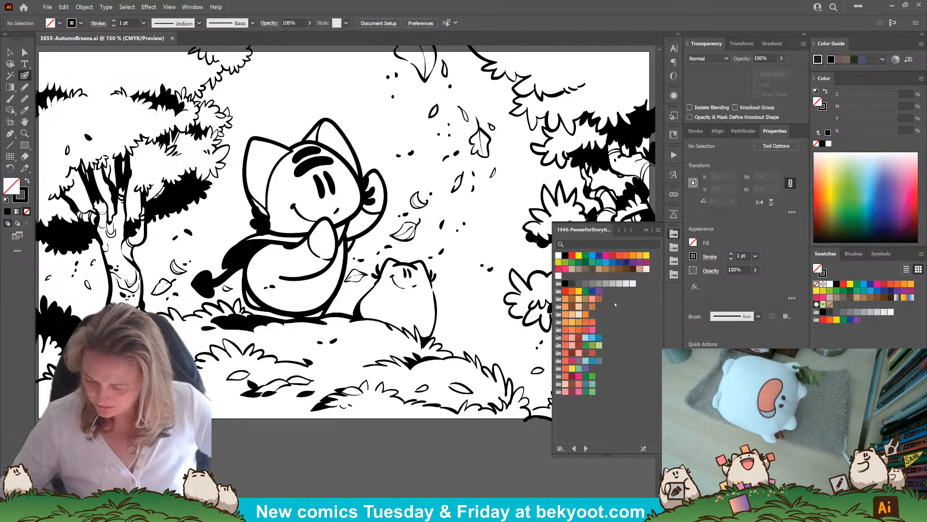
pyautogui.click(633, 269)
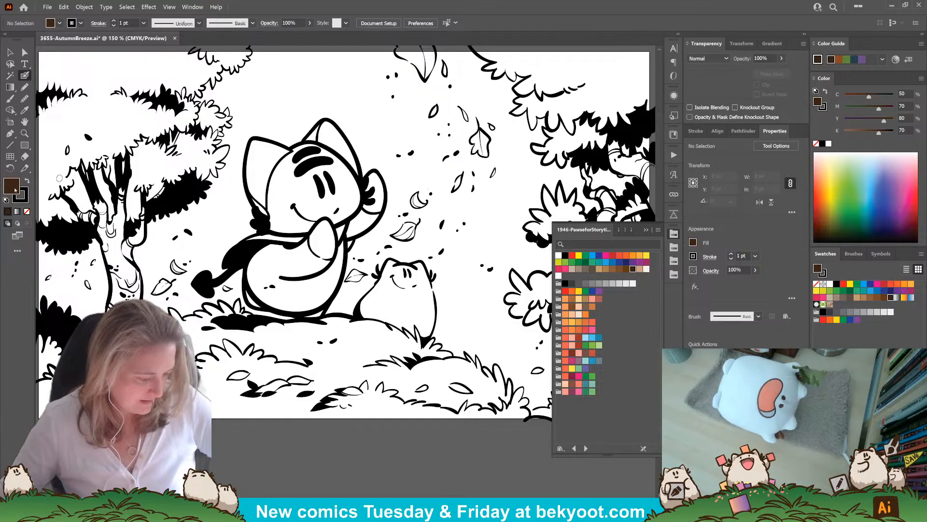
pyautogui.doubleClick(15, 190)
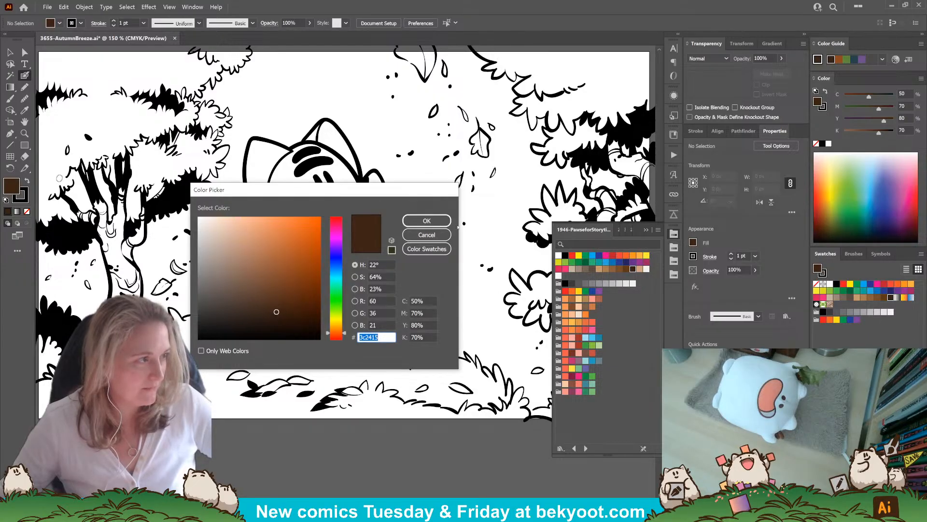
pyautogui.click(426, 234)
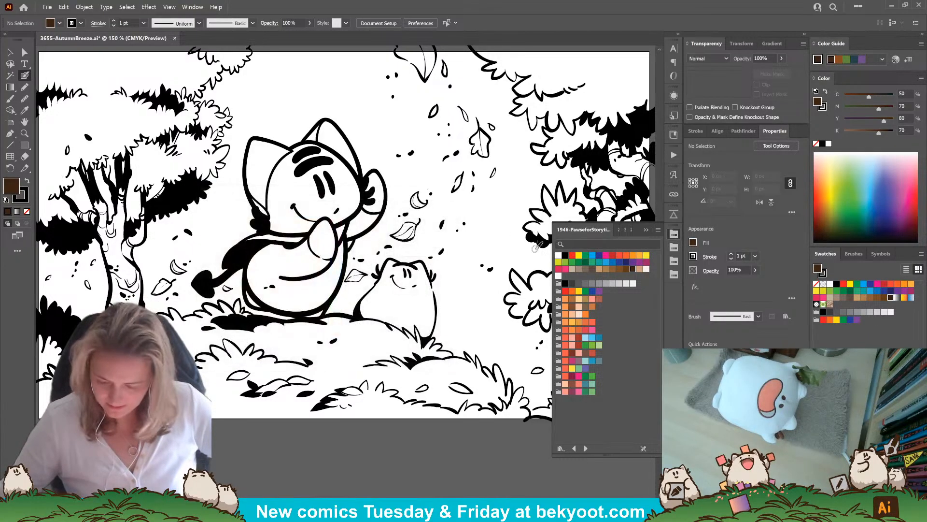
pyautogui.click(646, 230)
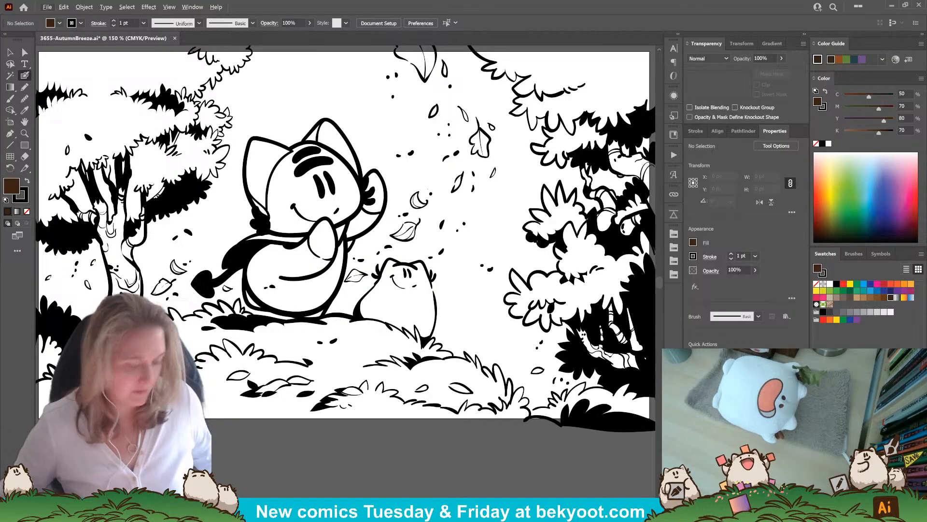
pyautogui.scroll(-2, 299, 155)
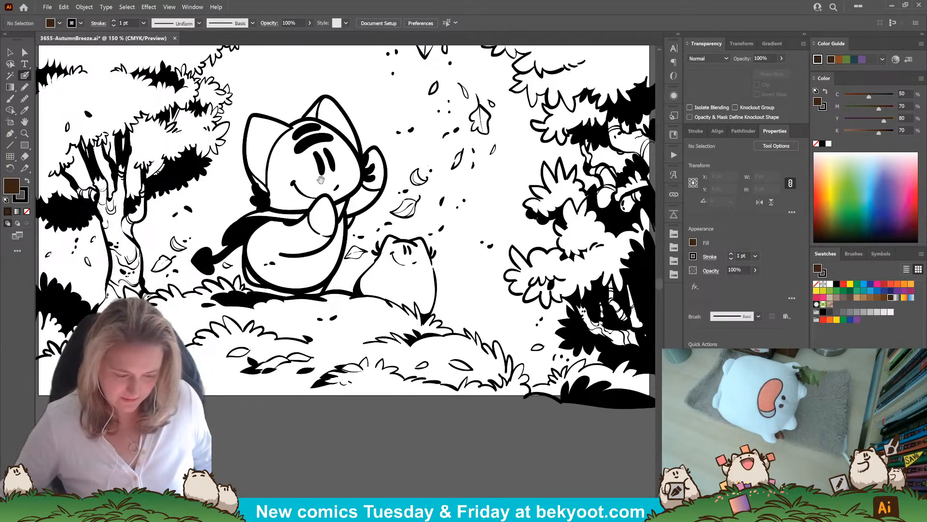
pyautogui.scroll(-1, 306, 163)
pyautogui.moveTo(327, 174); pyautogui.dragTo(410, 205)
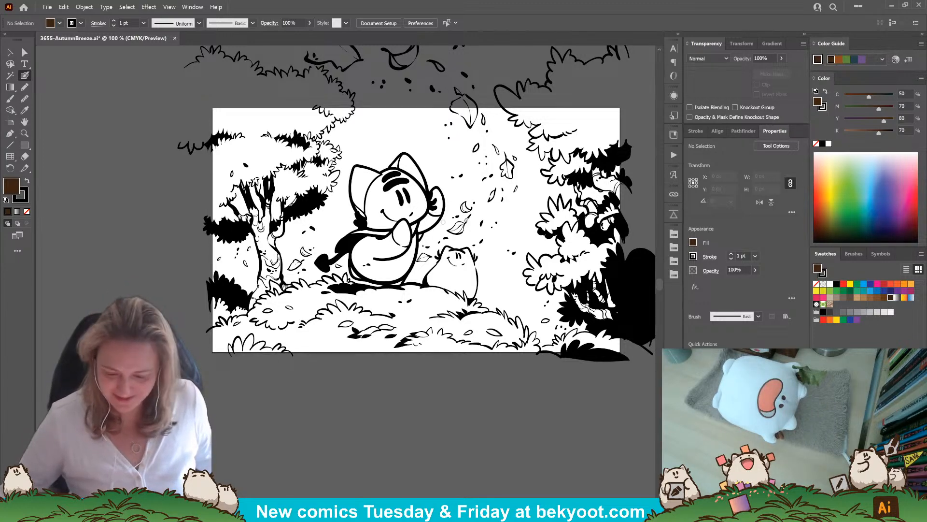
pyautogui.moveTo(503, 200); pyautogui.dragTo(473, 237)
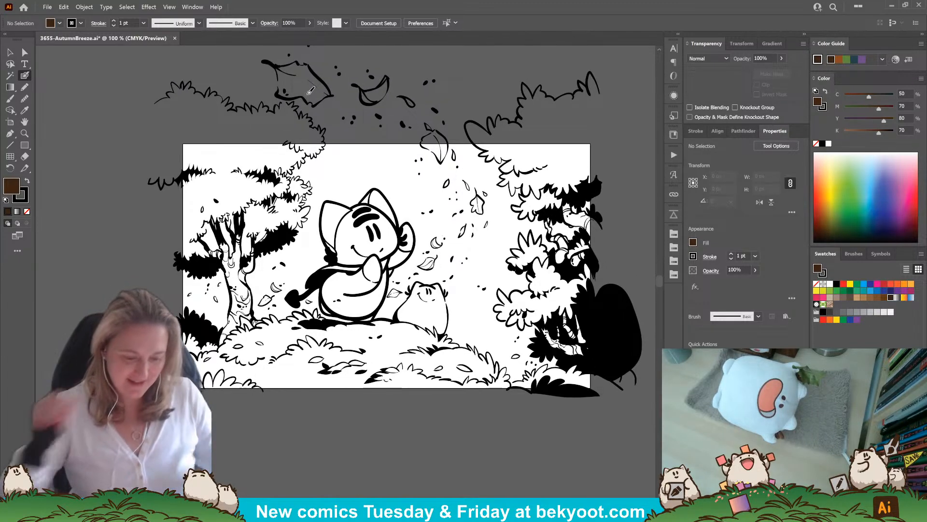